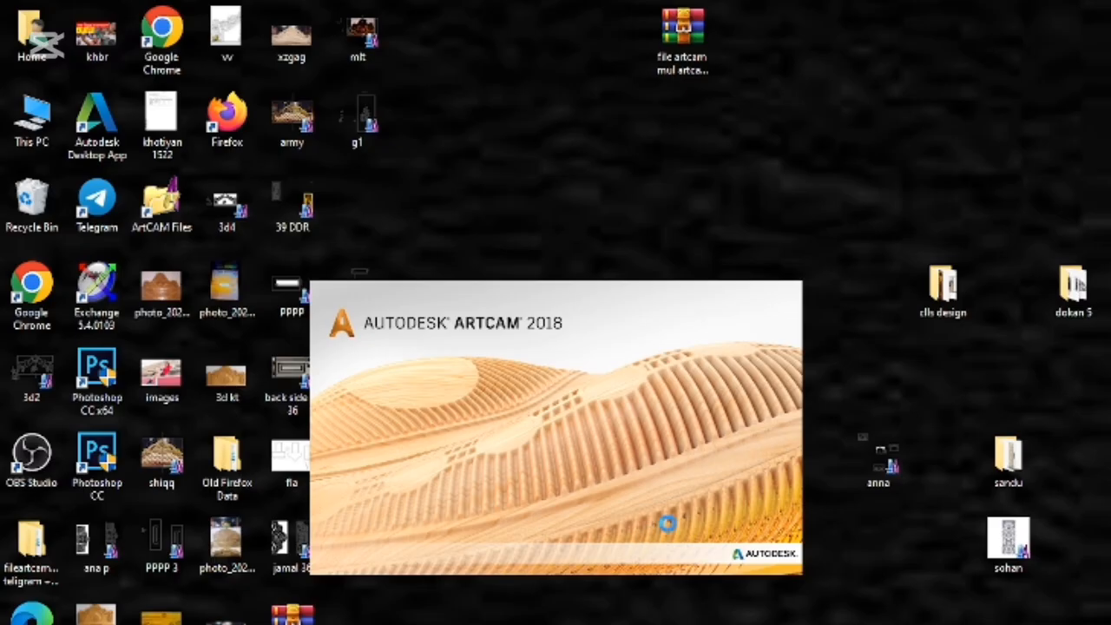
pyautogui.click(726, 462)
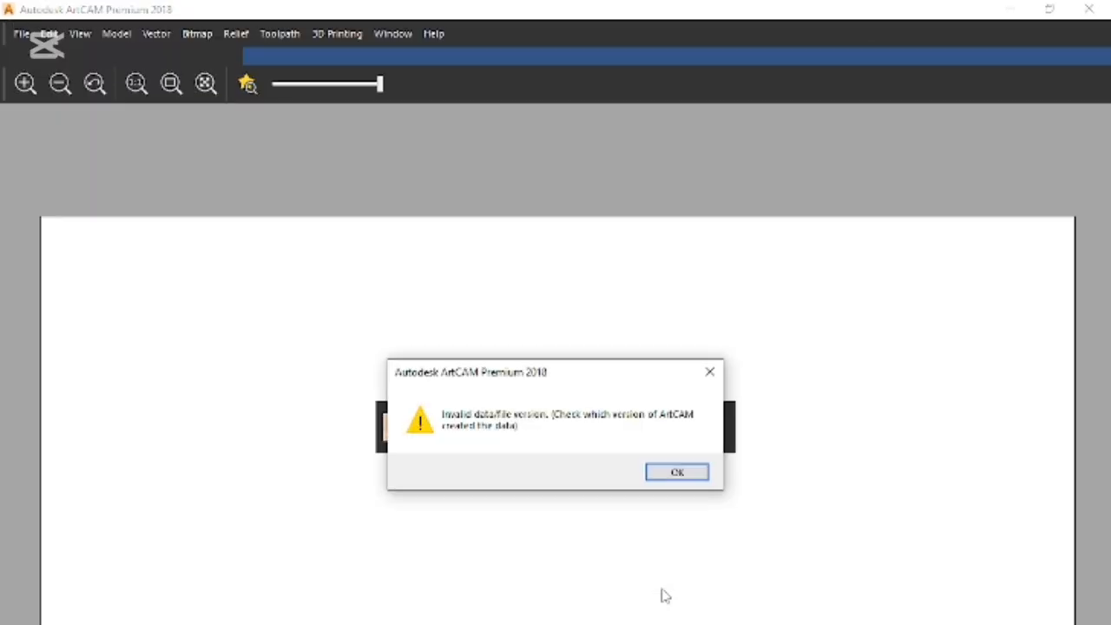
pyautogui.click(710, 372)
pyautogui.click(712, 371)
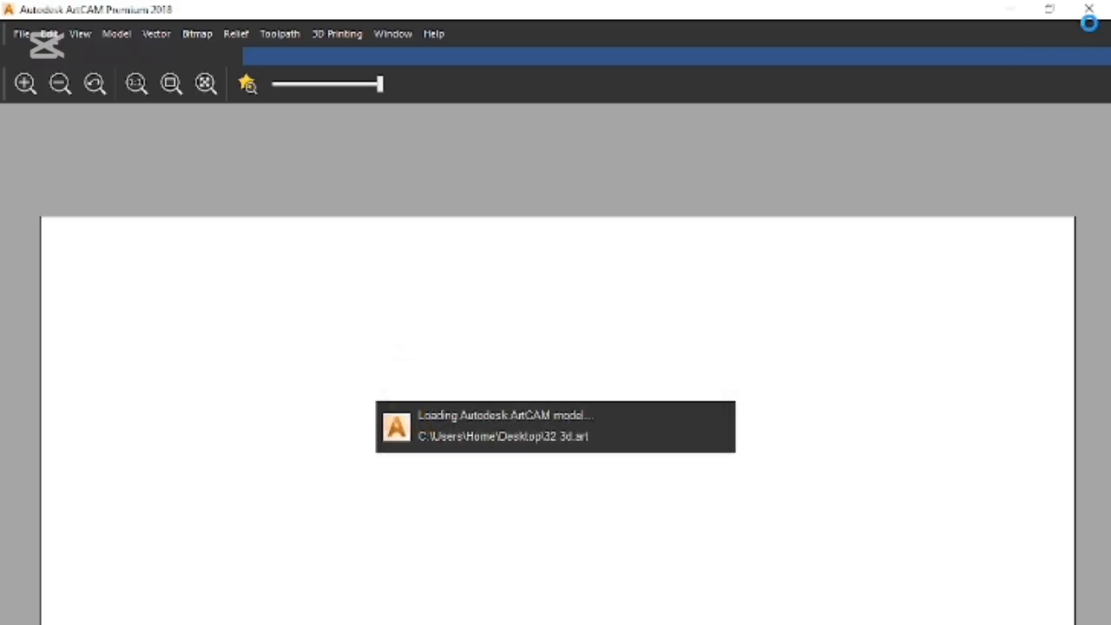
pyautogui.click(1090, 8)
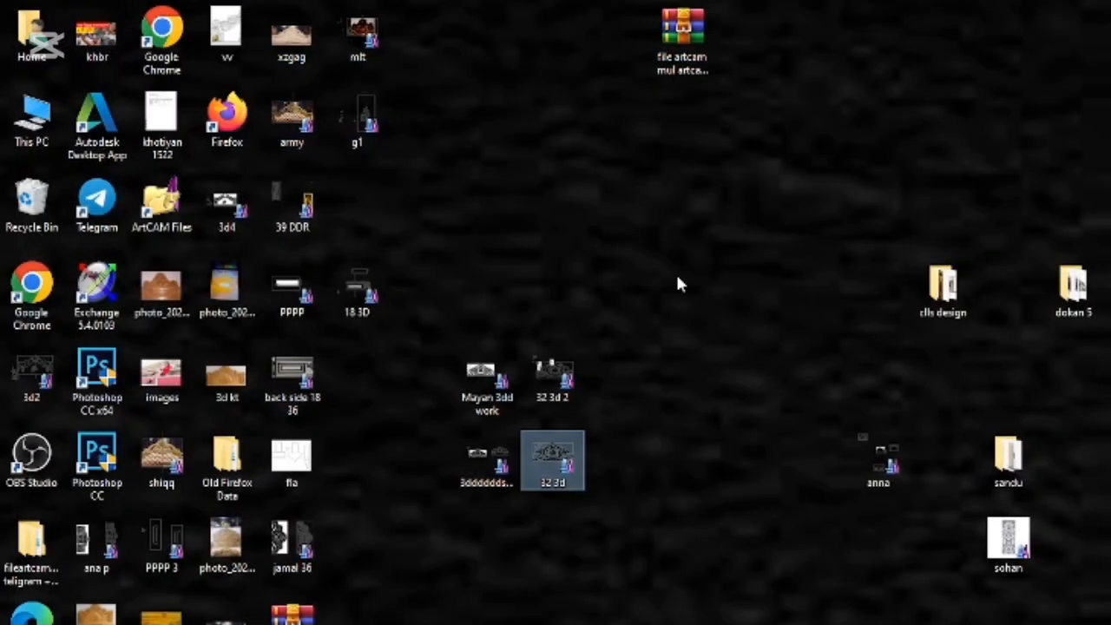
# Open the 32 3d model in ArtCAM Pro and maximise both its 2D view and the program window
pyautogui.click(536, 555)
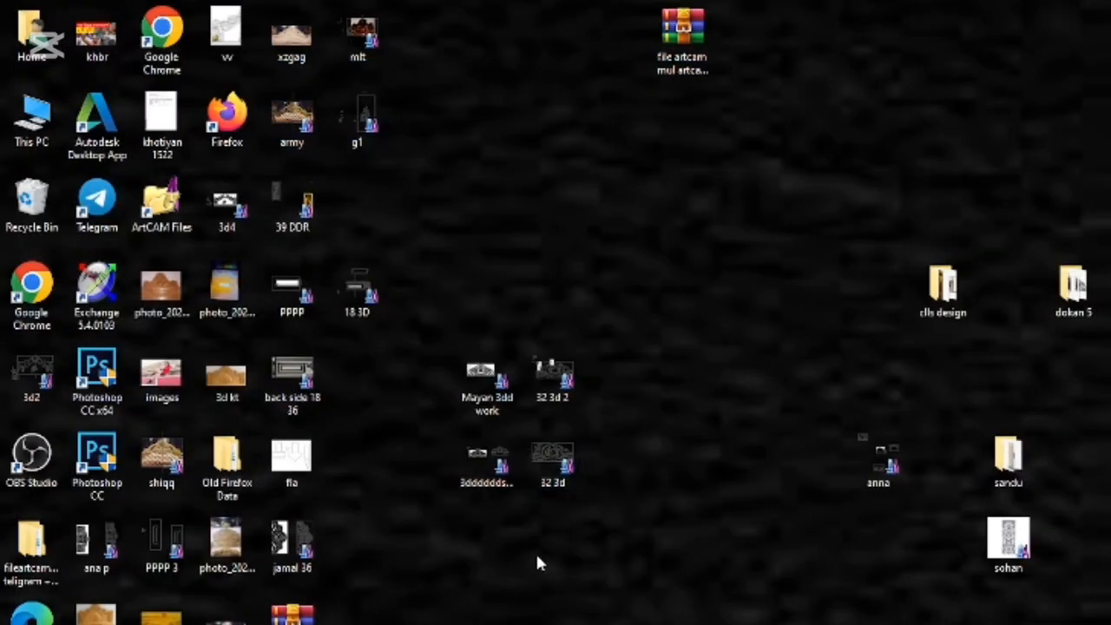
pyautogui.doubleClick(554, 460)
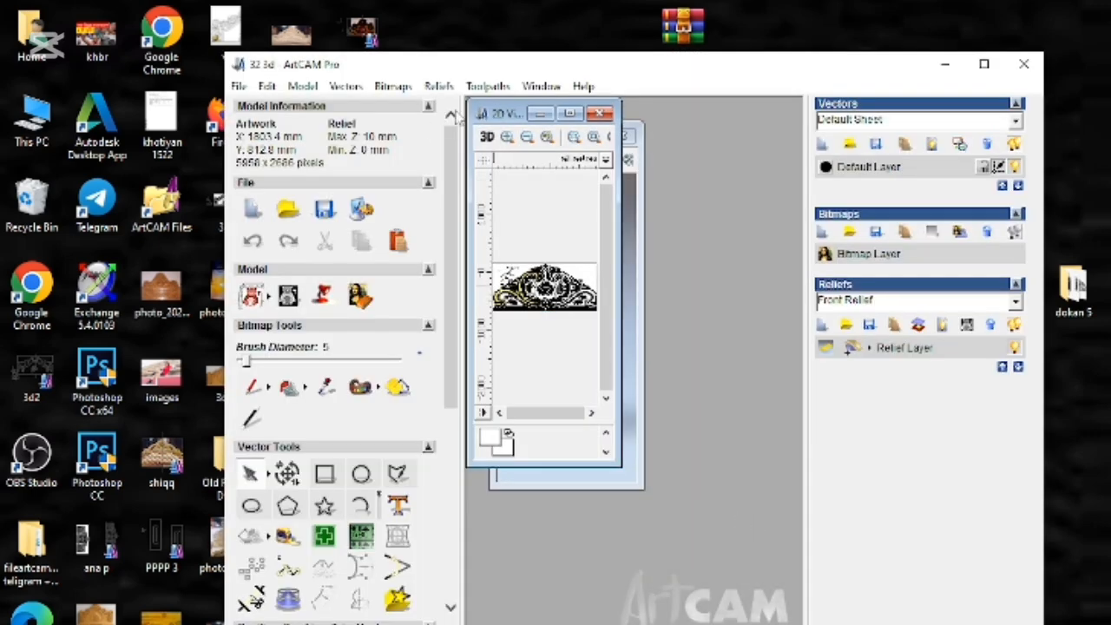
pyautogui.click(570, 114)
pyautogui.click(984, 64)
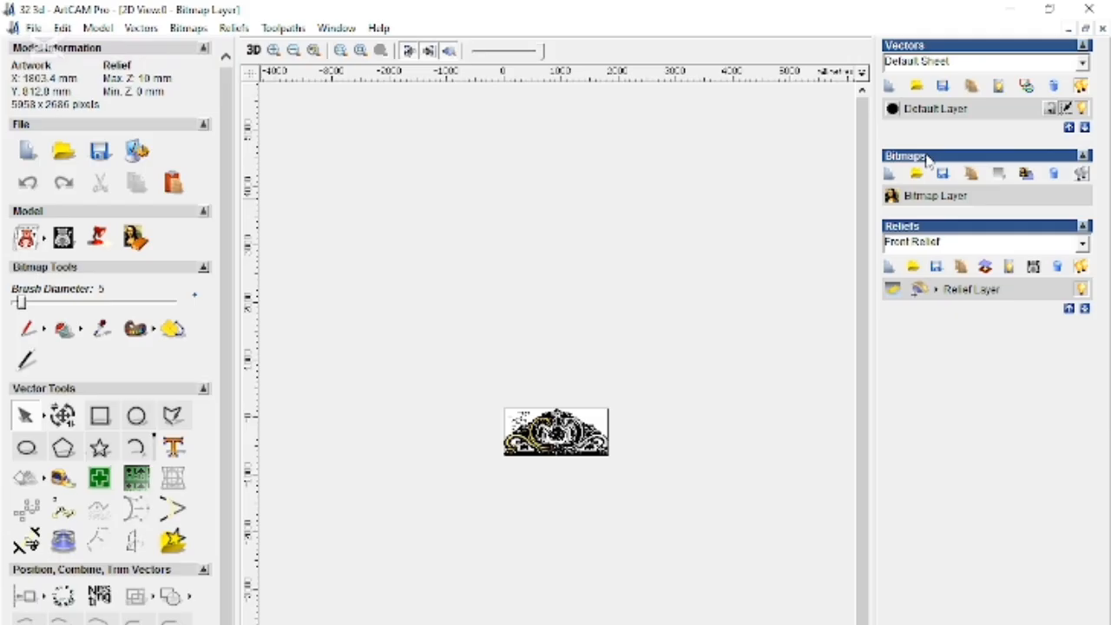
# Hide the vector, bitmap and relief layer lists to enlarge the drawing area around the ornament
pyautogui.scroll(4, 584, 425)
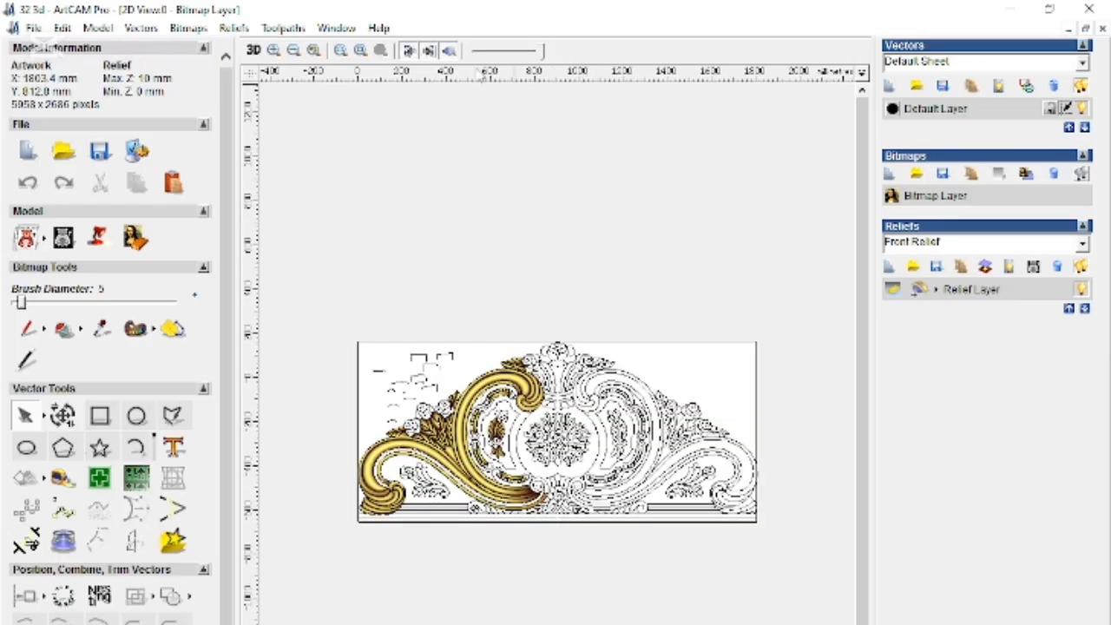
pyautogui.click(433, 54)
pyautogui.scroll(3, 638, 330)
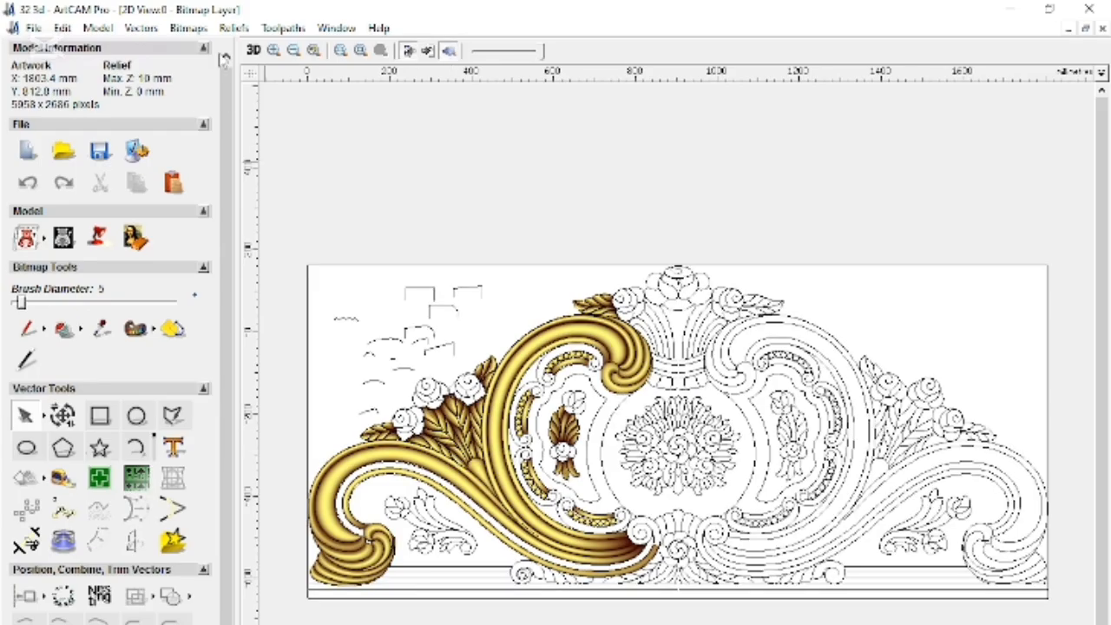
# Join the two vectors that form the outer edge of the ornament's lower-left scroll
pyautogui.scroll(5, 315, 521)
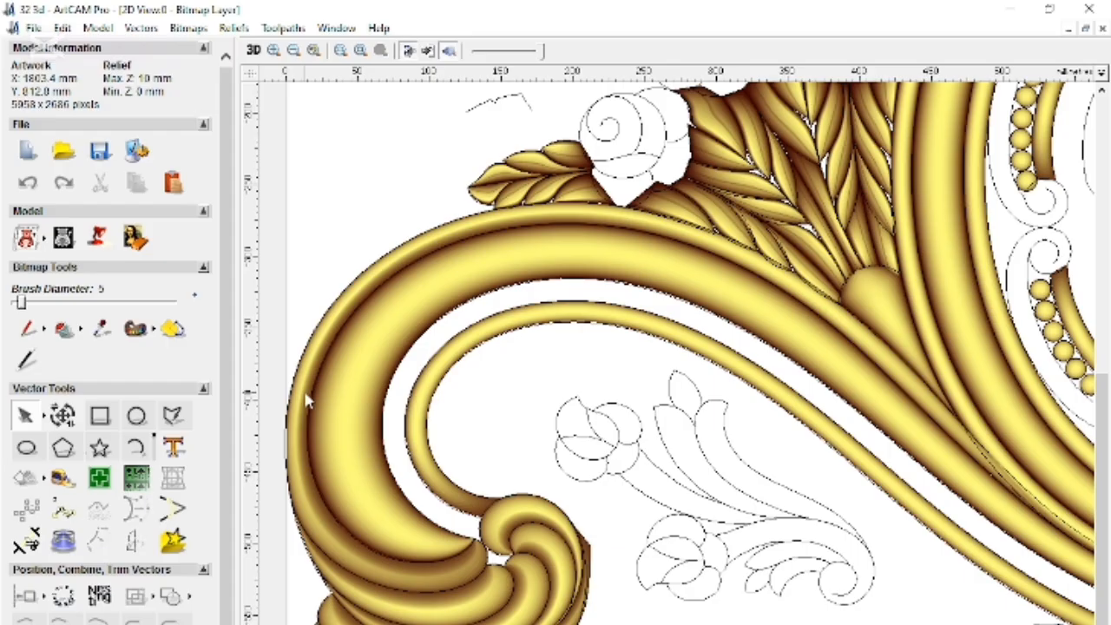
pyautogui.scroll(-2, 335, 415)
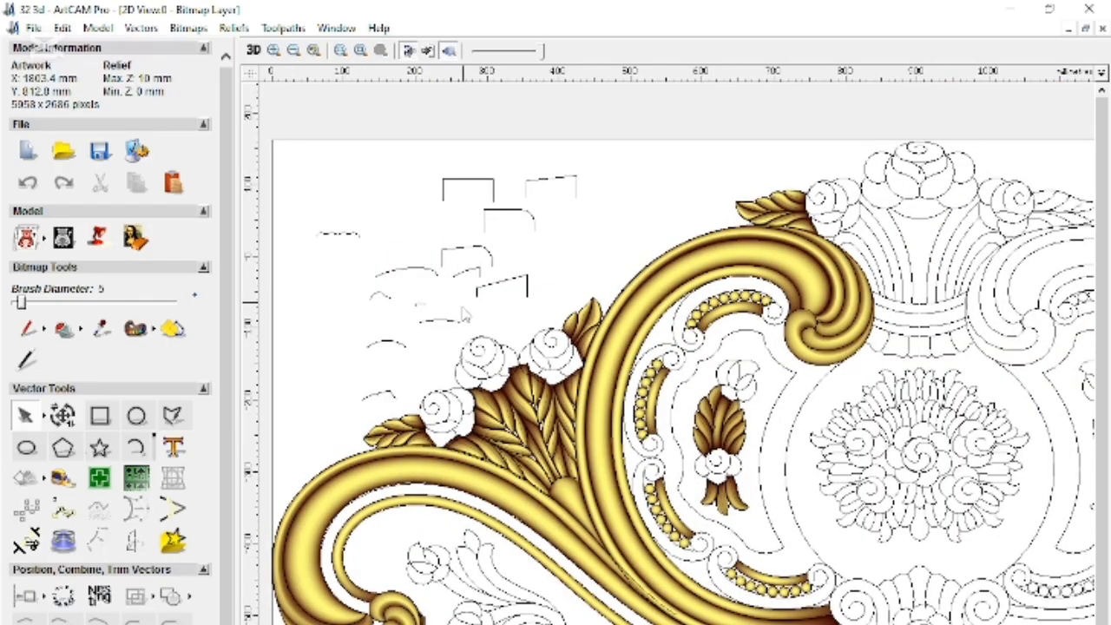
pyautogui.scroll(2, 294, 570)
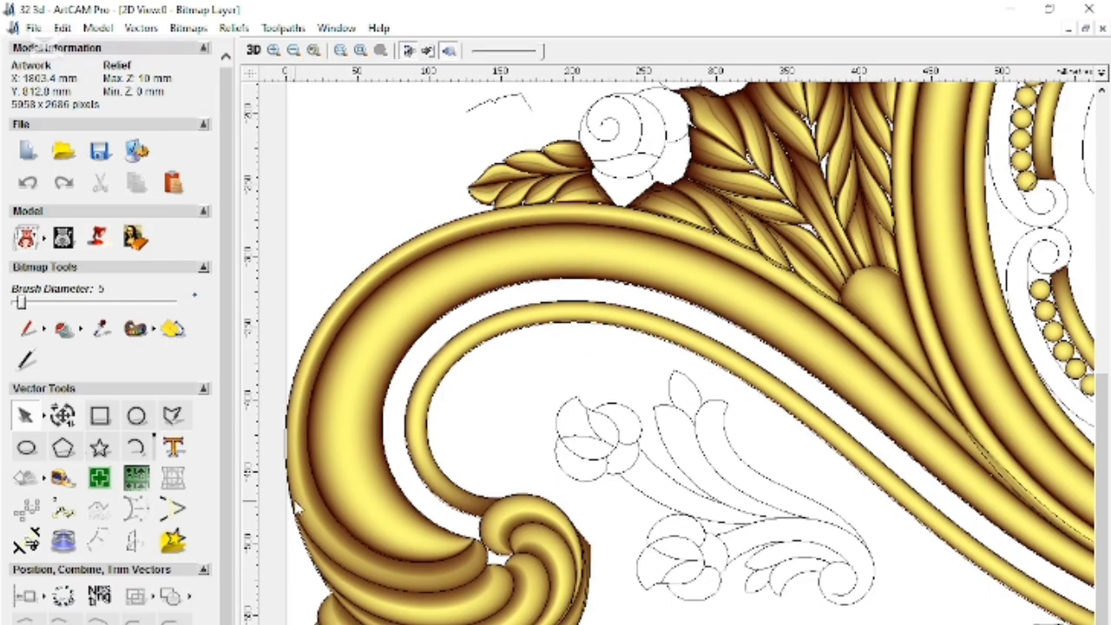
pyautogui.click(300, 372)
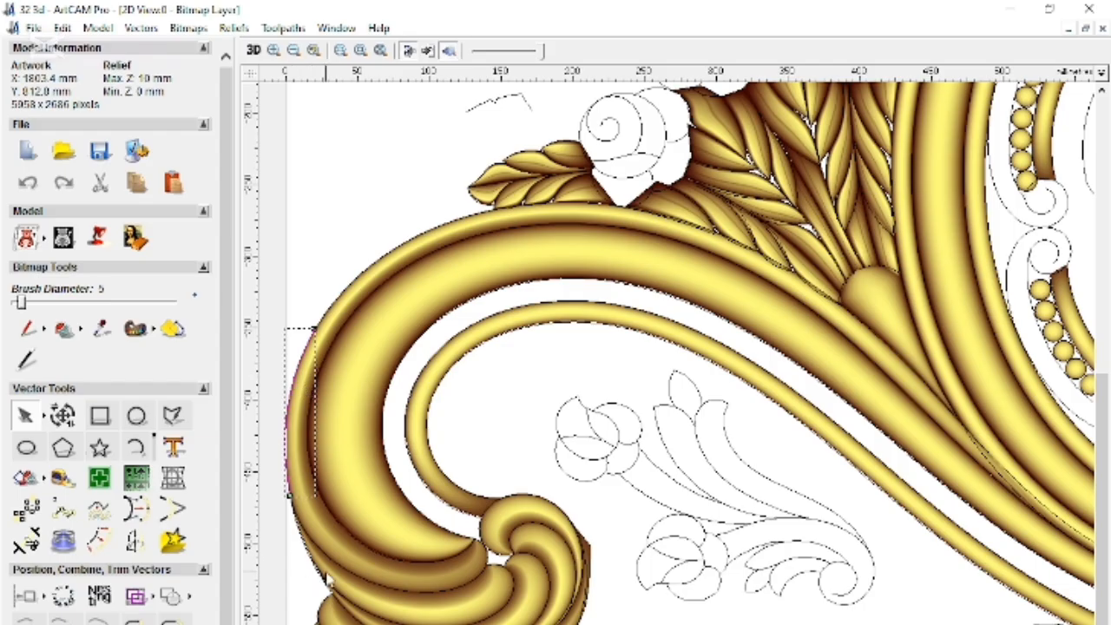
pyautogui.keyDown('shift'); pyautogui.click(386, 570); pyautogui.keyUp('shift')
pyautogui.rightClick(387, 570)
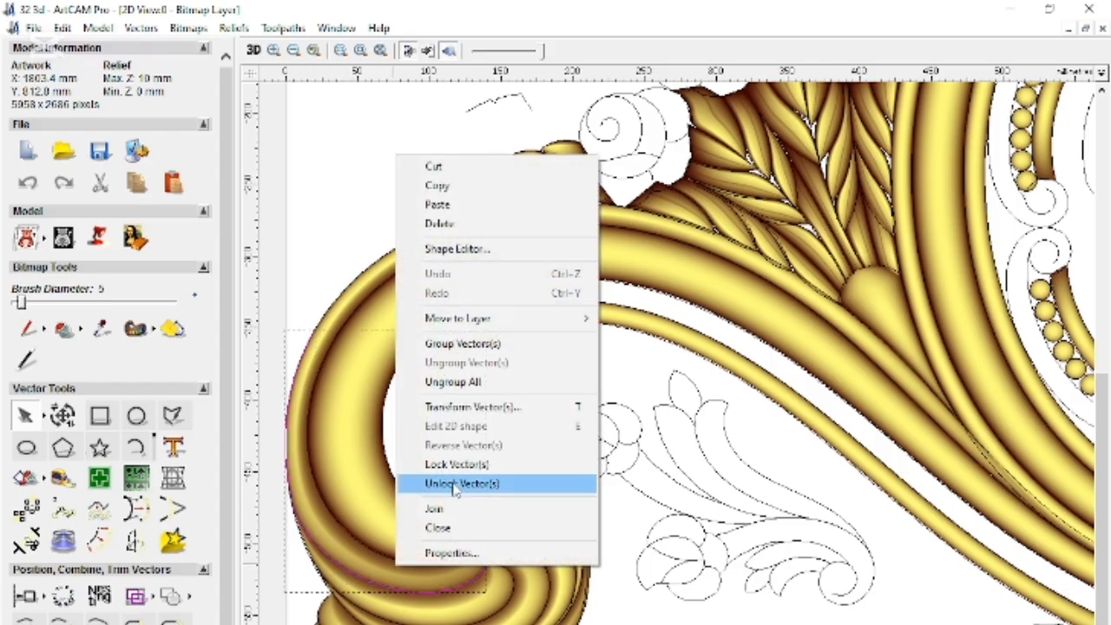
pyautogui.click(442, 510)
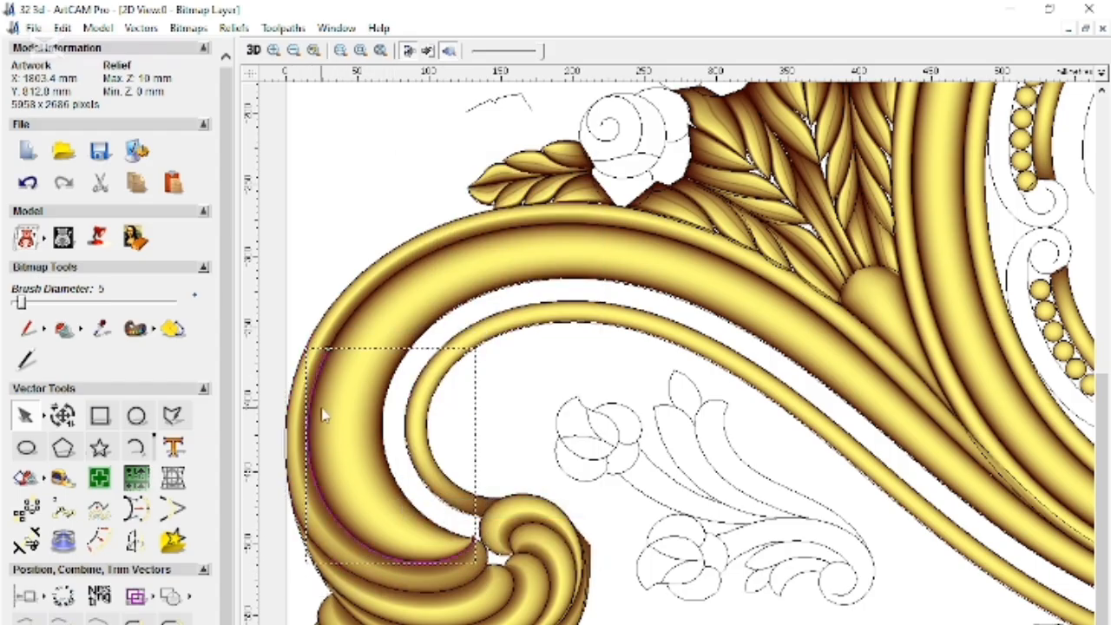
# Set up a Two Rail Sweep on the scroll's inner and outer edges, with the small arch as cross section and round-cornered profile as Z control
pyautogui.keyDown('shift'); pyautogui.click(294, 402); pyautogui.keyUp('shift')
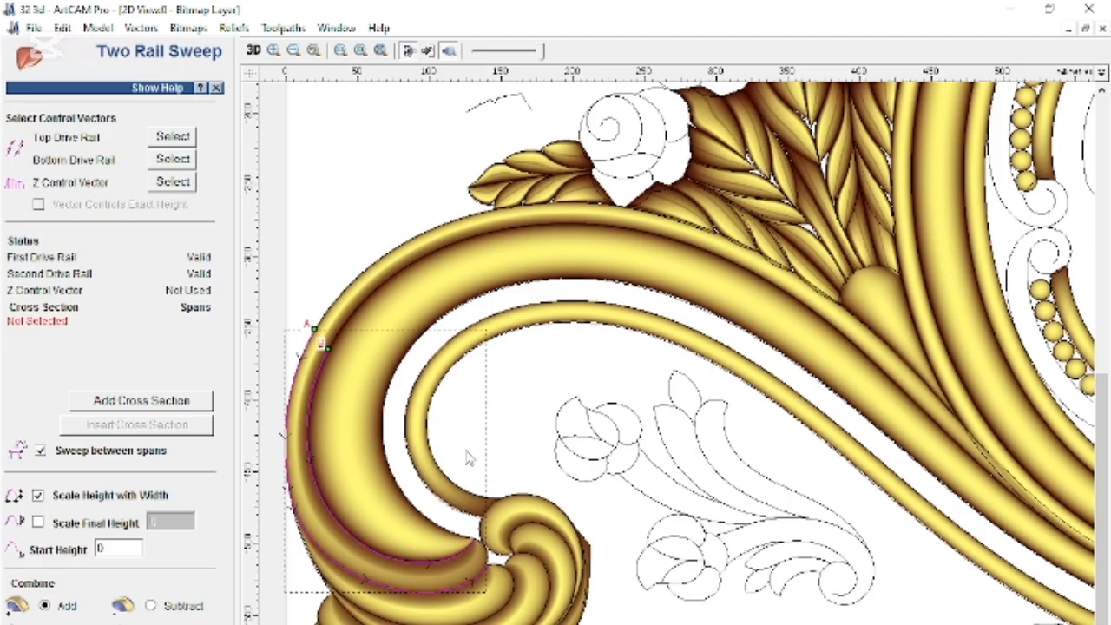
pyautogui.scroll(-2, 469, 459)
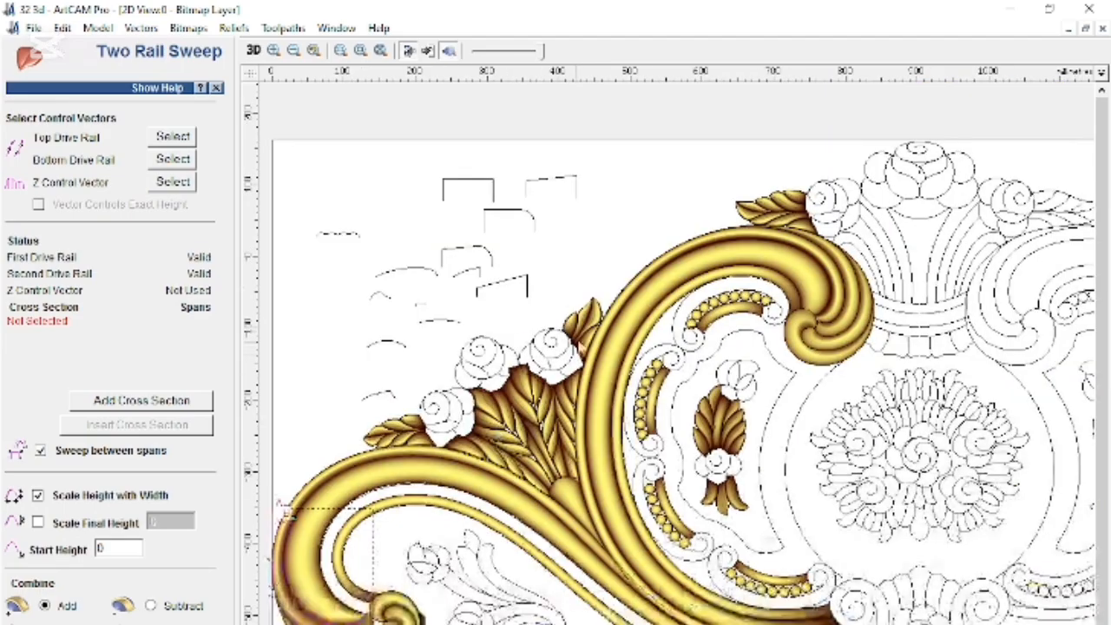
pyautogui.click(382, 295)
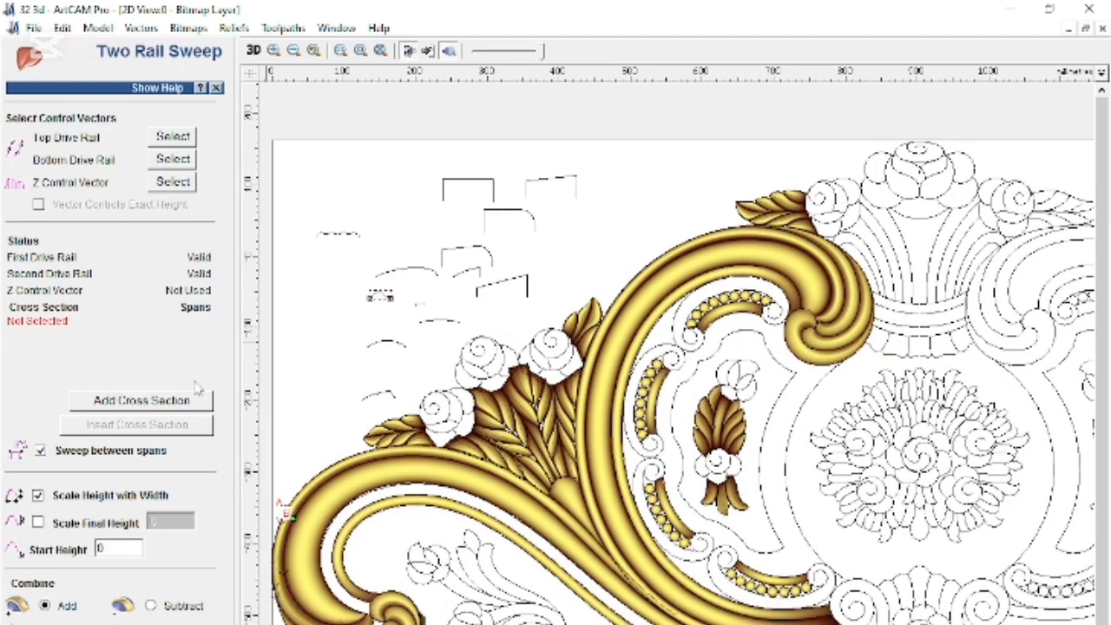
pyautogui.click(535, 223)
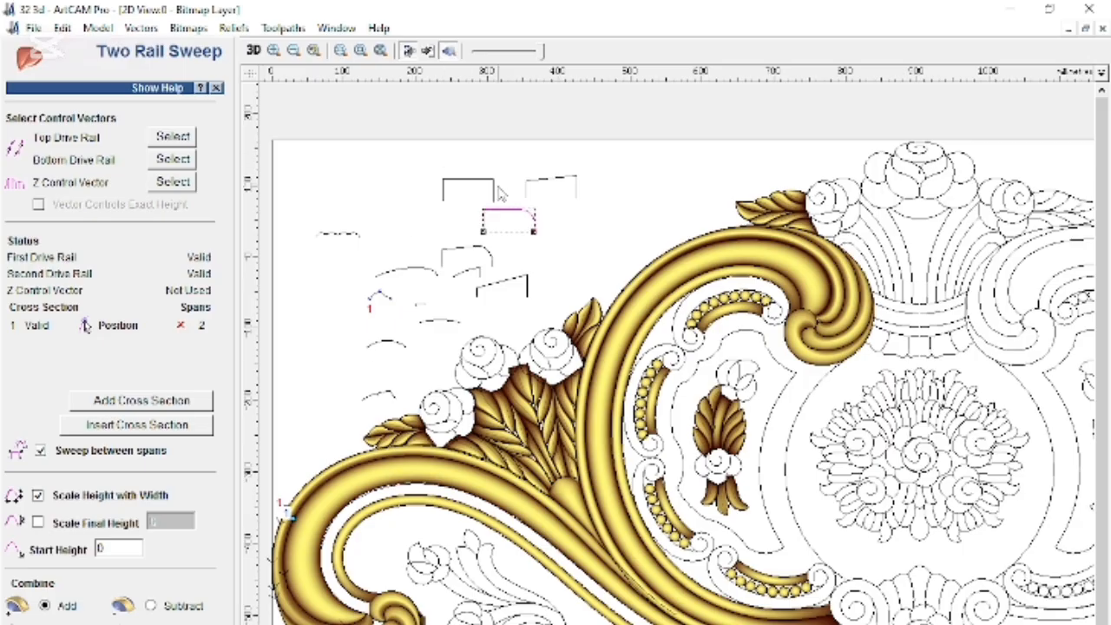
pyautogui.click(172, 184)
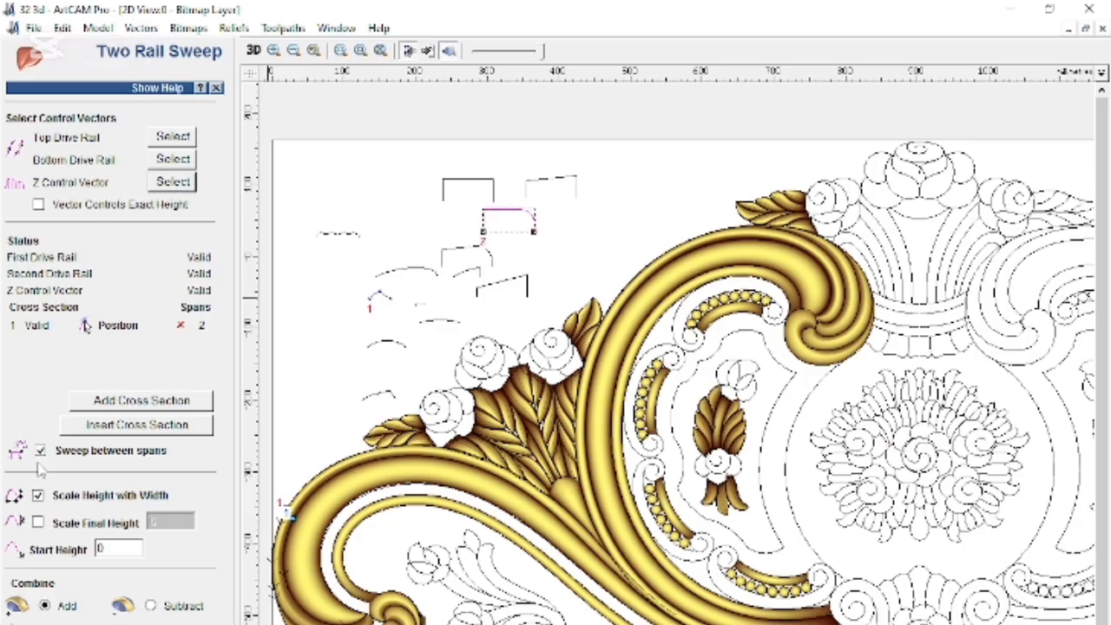
# Turn off Sweep between spans and Scale Height with Width, and scale the sweep's final height to 10
pyautogui.click(38, 495)
pyautogui.click(38, 522)
pyautogui.write('0')
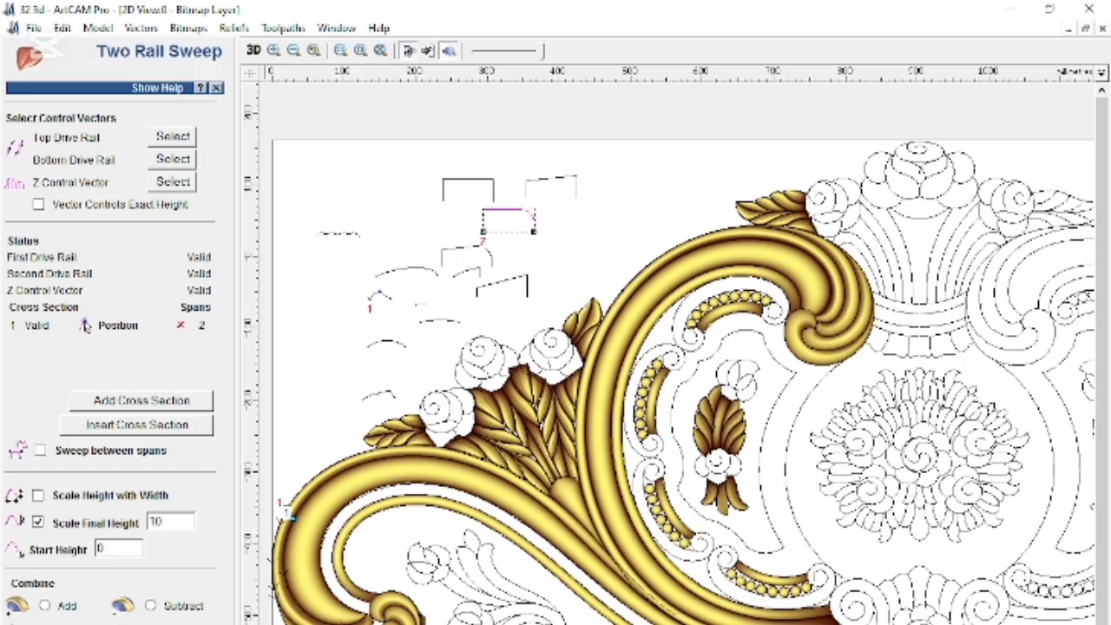
# Examine the sweep rails along the lower-left scroll and its curled end against the available profile curves
pyautogui.scroll(2, 289, 584)
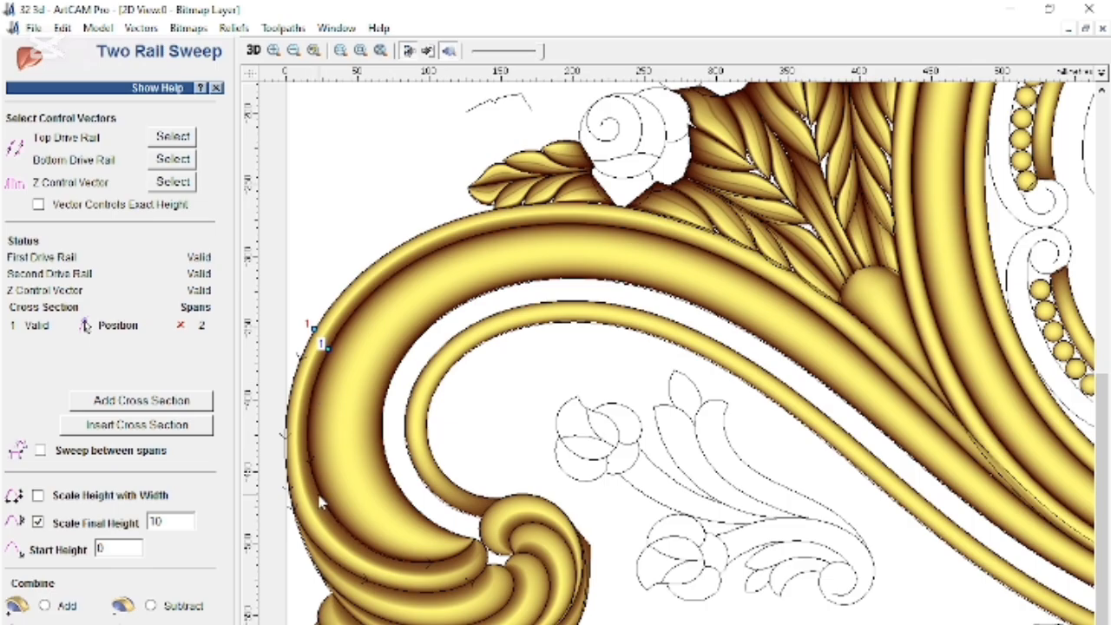
pyautogui.scroll(2, 425, 595)
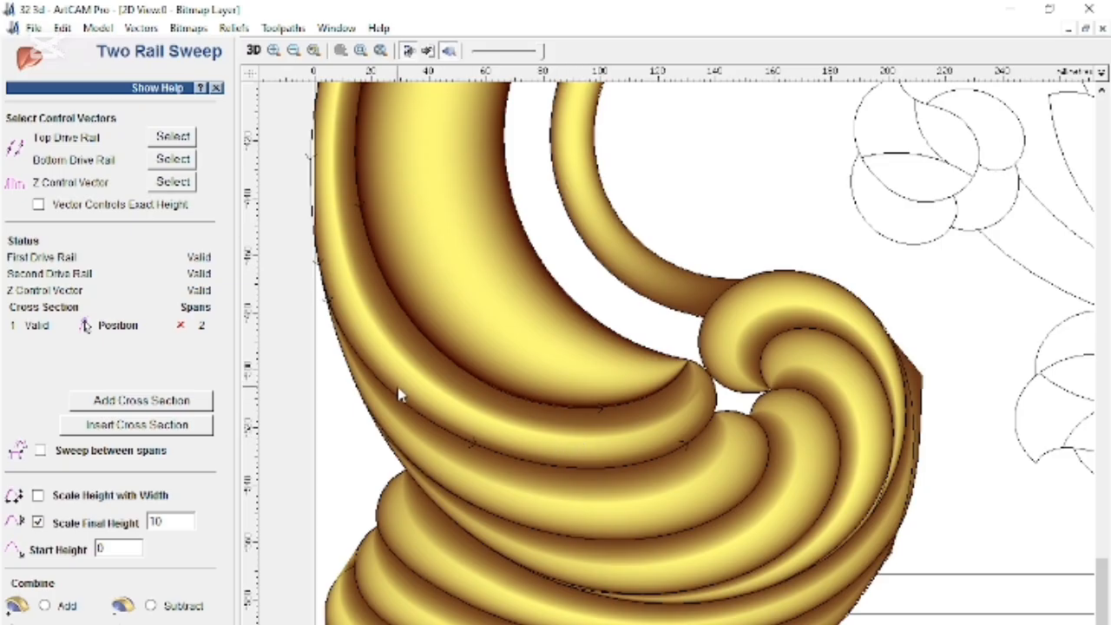
pyautogui.scroll(-2, 404, 391)
pyautogui.scroll(-2, 406, 391)
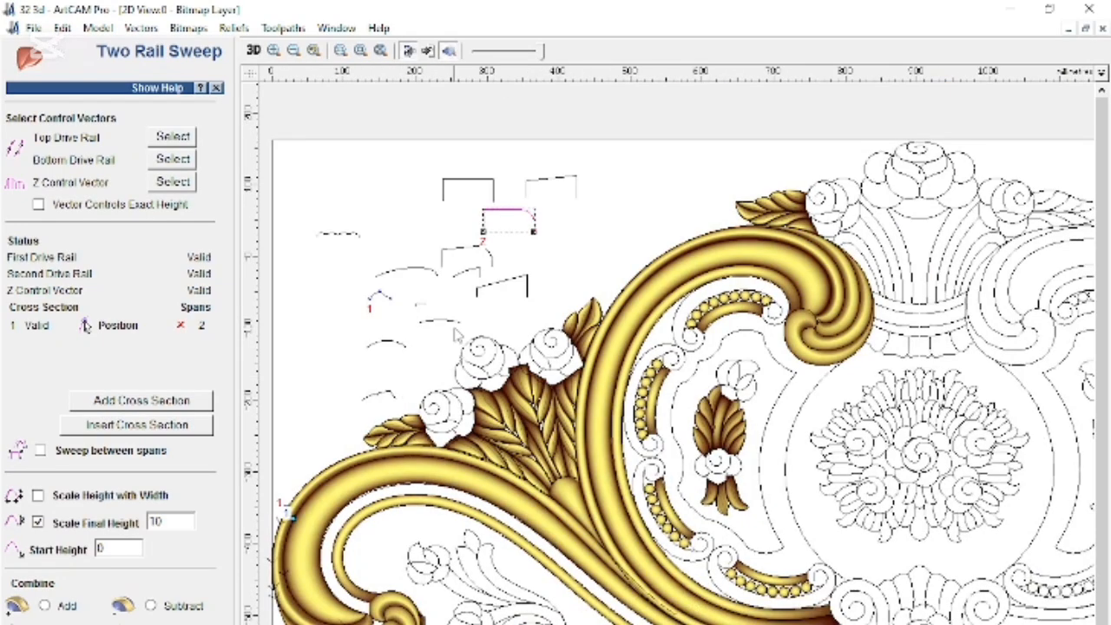
pyautogui.click(421, 271)
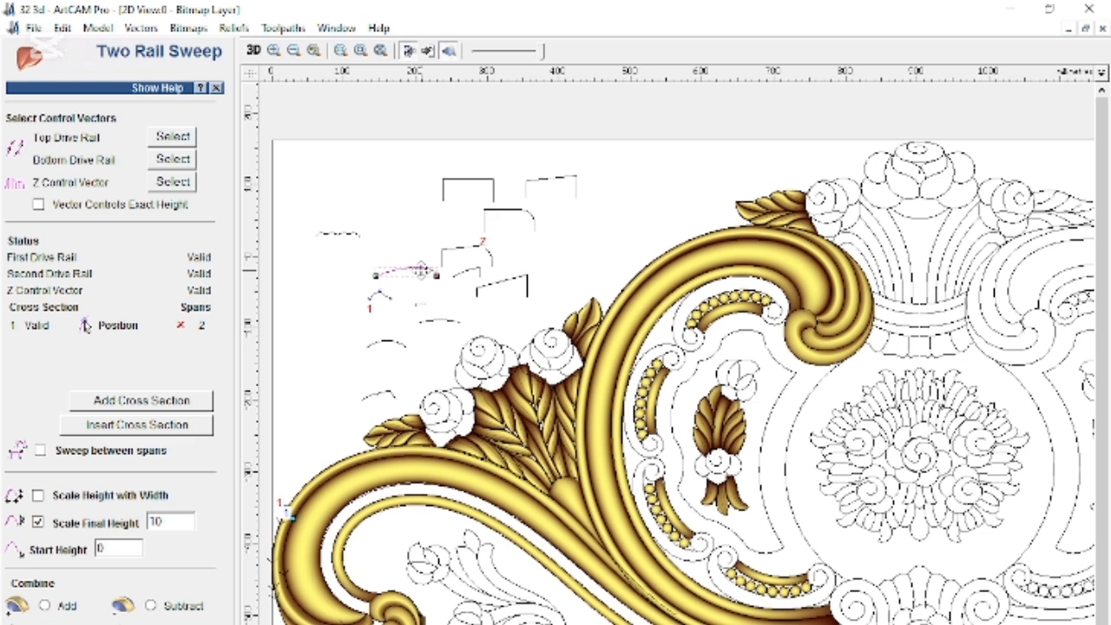
pyautogui.click(464, 277)
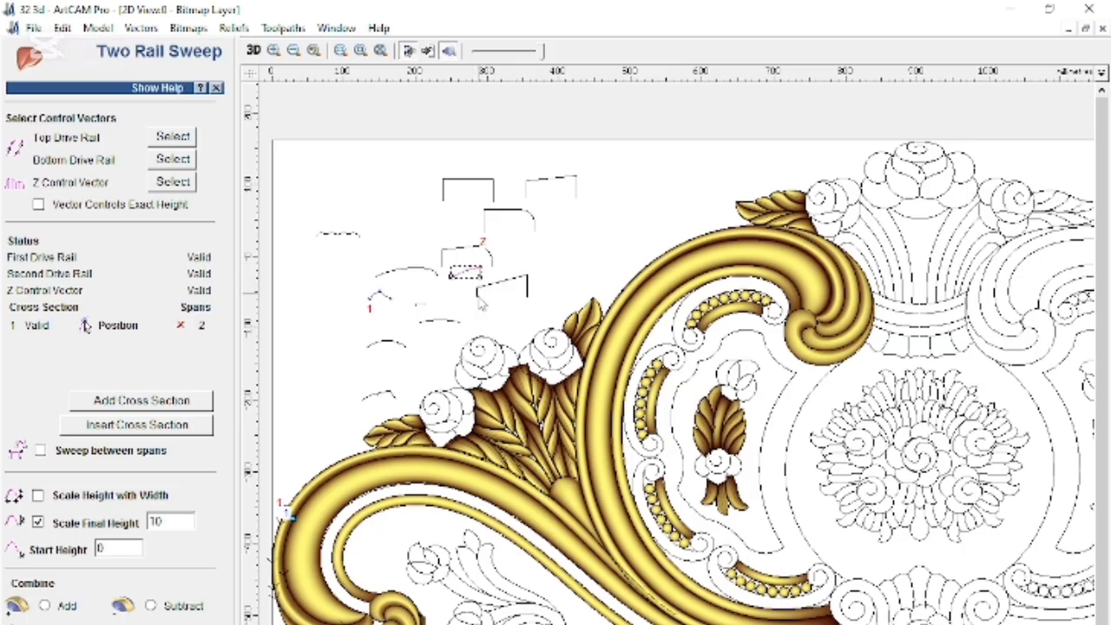
pyautogui.scroll(2, 362, 600)
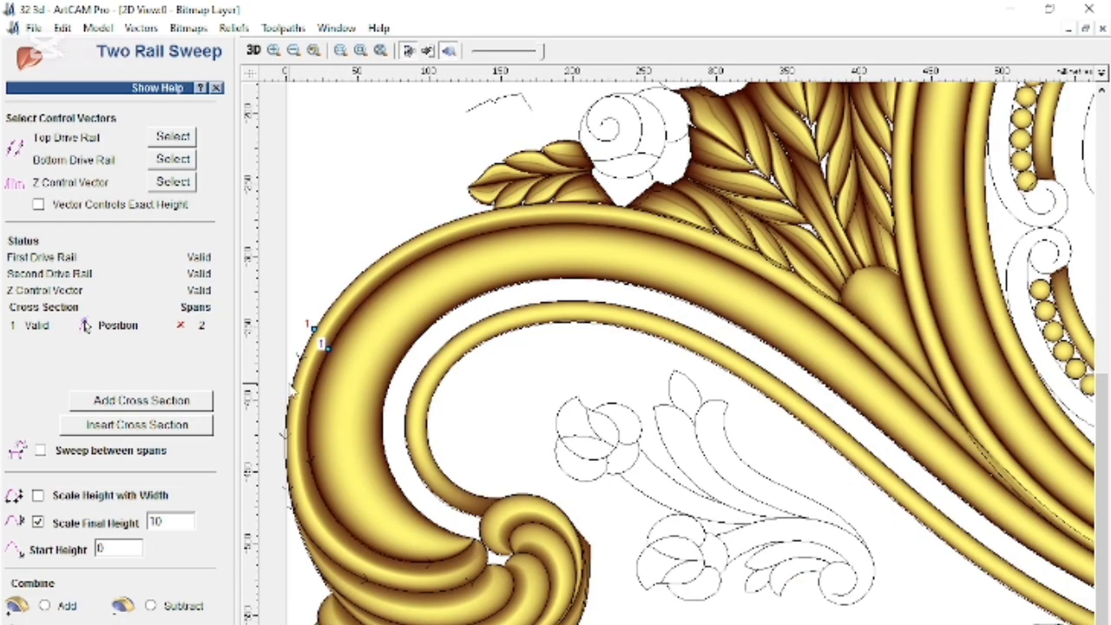
pyautogui.scroll(2, 321, 365)
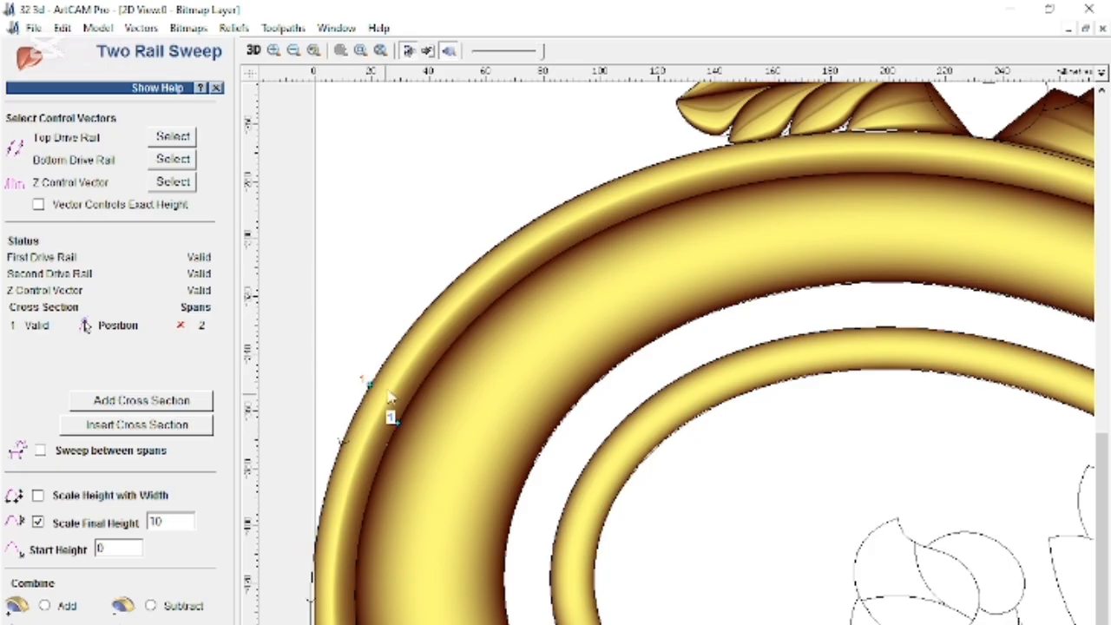
pyautogui.scroll(-2, 427, 512)
pyautogui.scroll(1, 326, 591)
pyautogui.scroll(1, 326, 600)
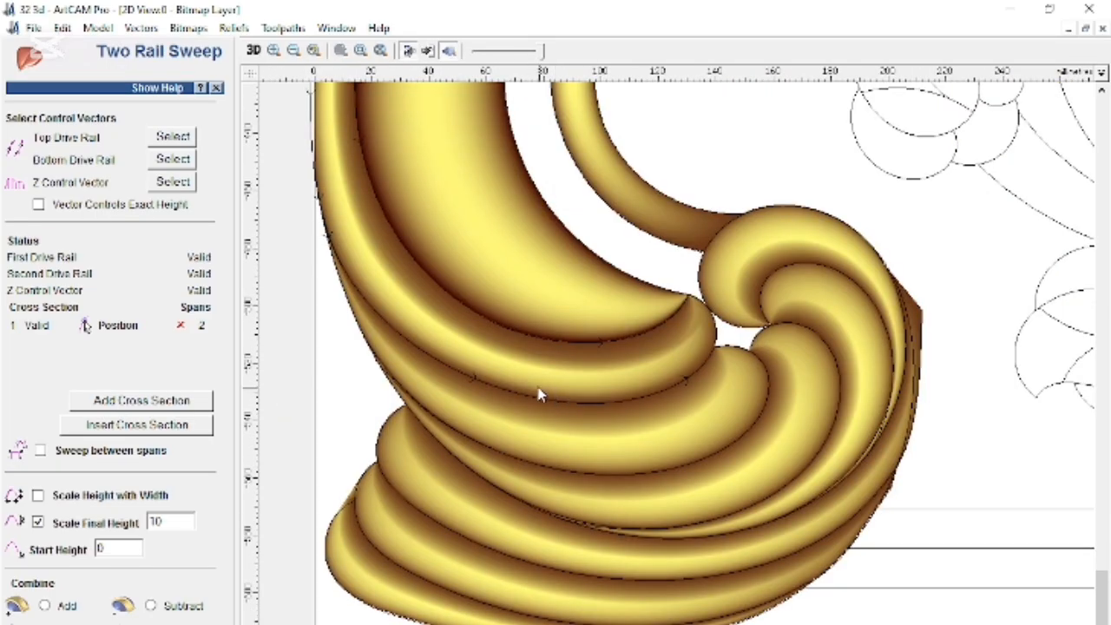
pyautogui.scroll(1, 694, 351)
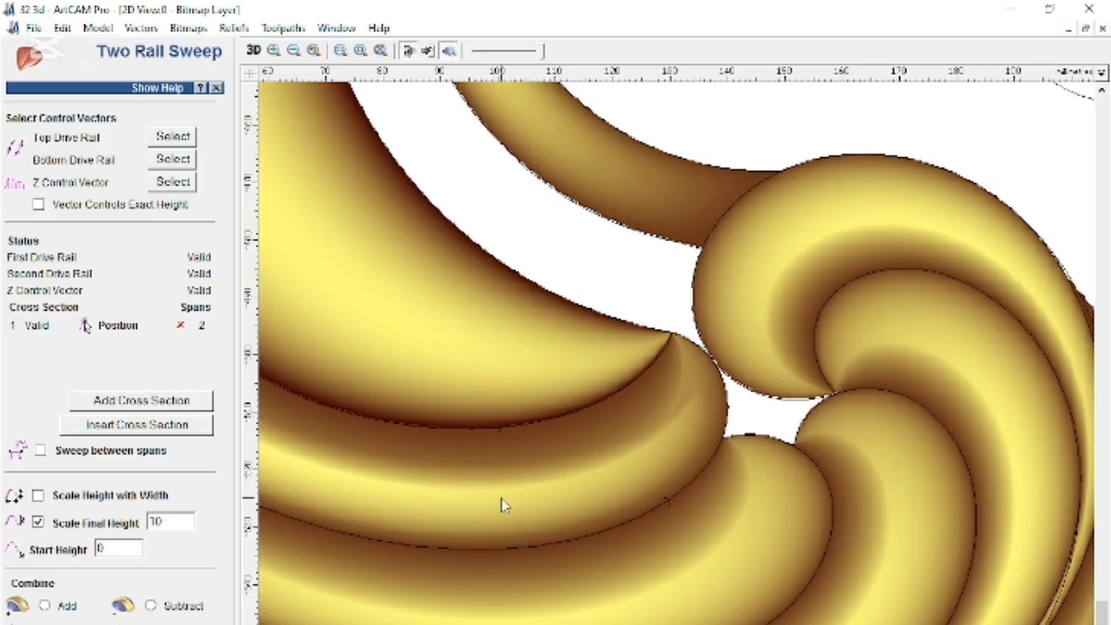
pyautogui.scroll(-2, 655, 429)
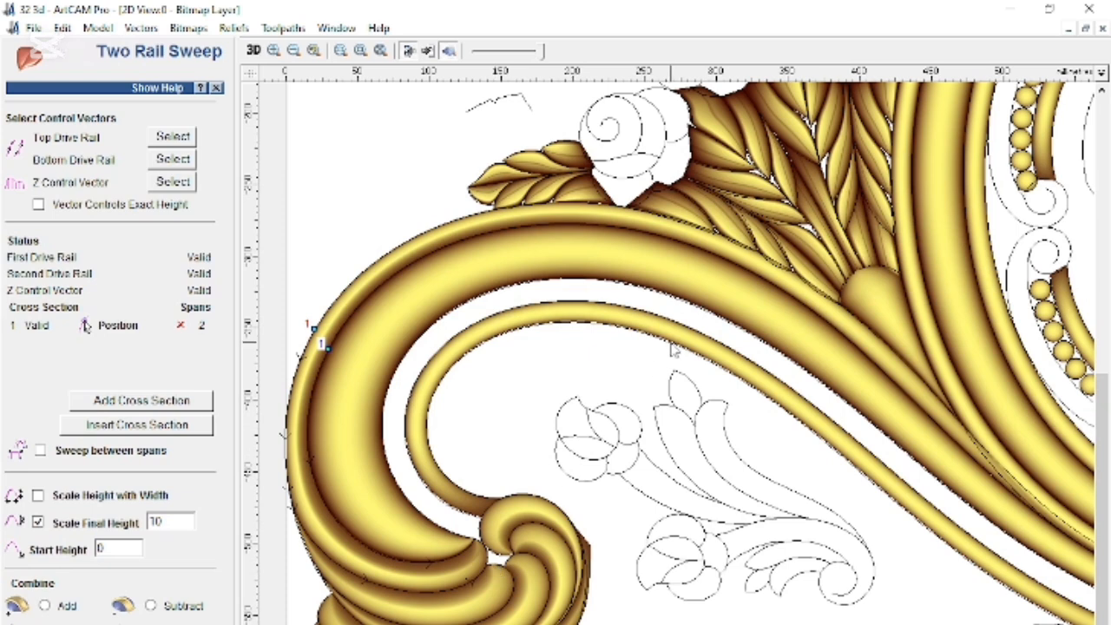
pyautogui.scroll(-1, 674, 349)
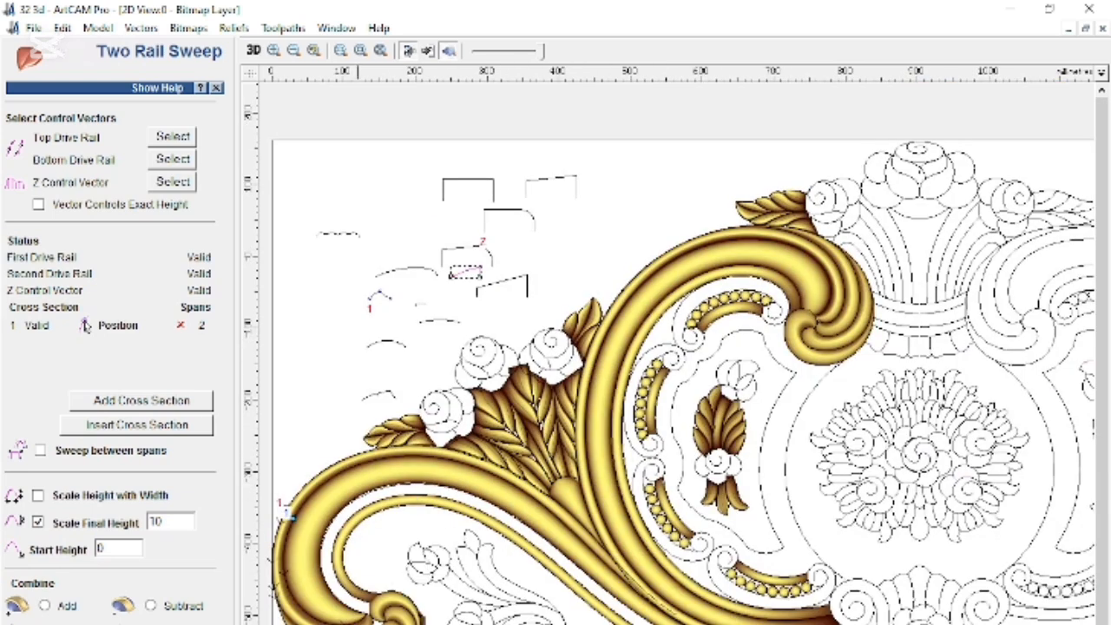
pyautogui.scroll(1, 298, 277)
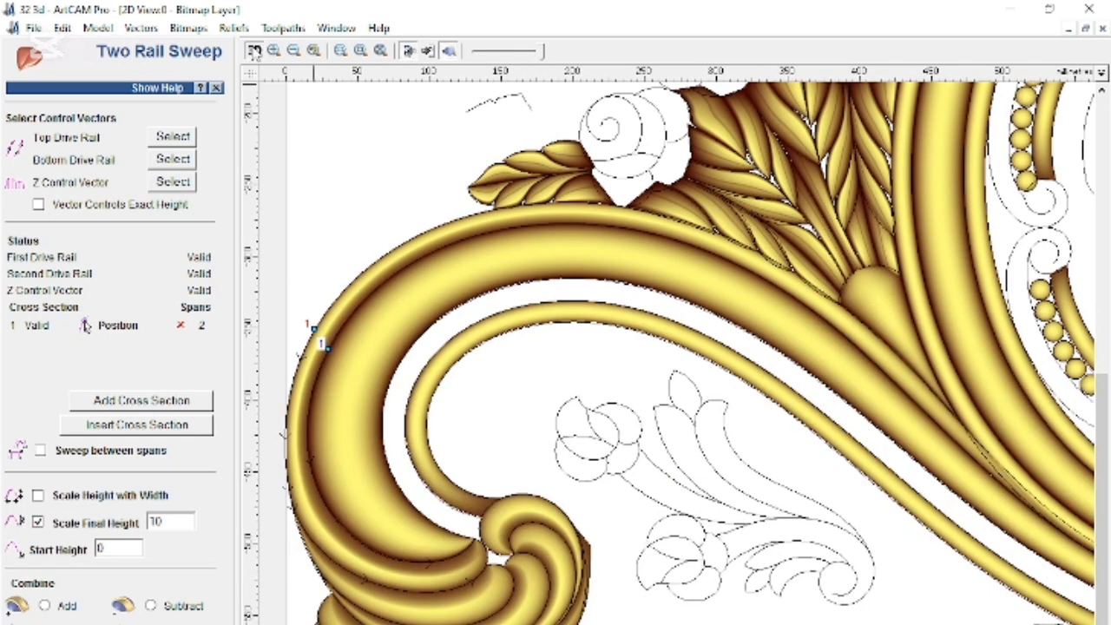
# Inspect the relief of the upper scroll, its curled end and adjoining leaf up close in the 3D view
pyautogui.click(254, 51)
pyautogui.scroll(3, 591, 516)
pyautogui.moveTo(703, 420); pyautogui.dragTo(589, 622)
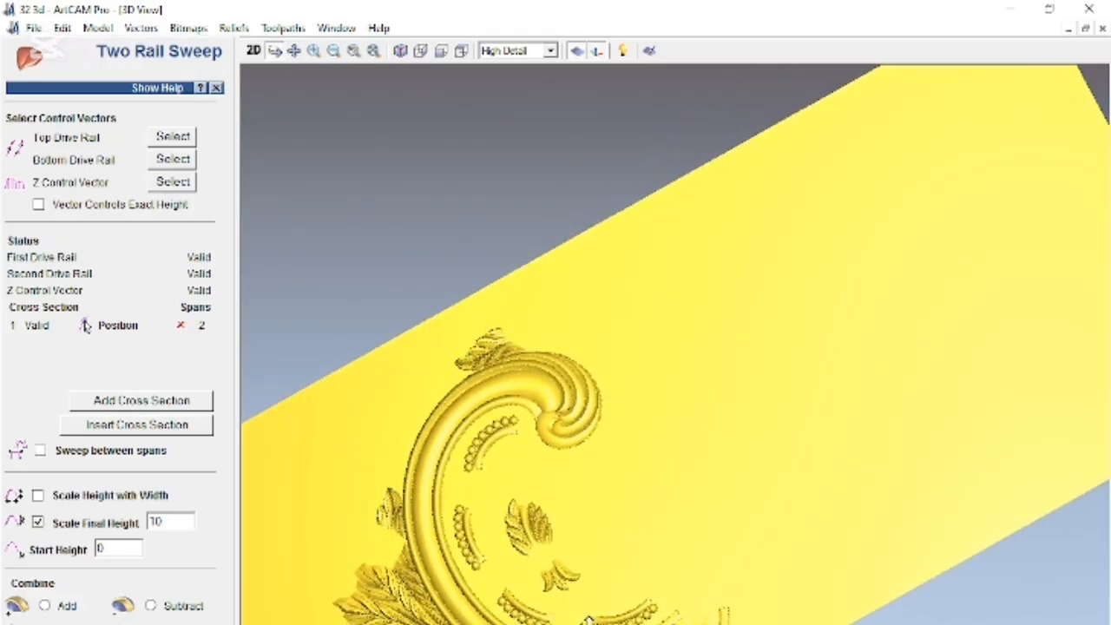
pyautogui.click(314, 52)
pyautogui.click(742, 558)
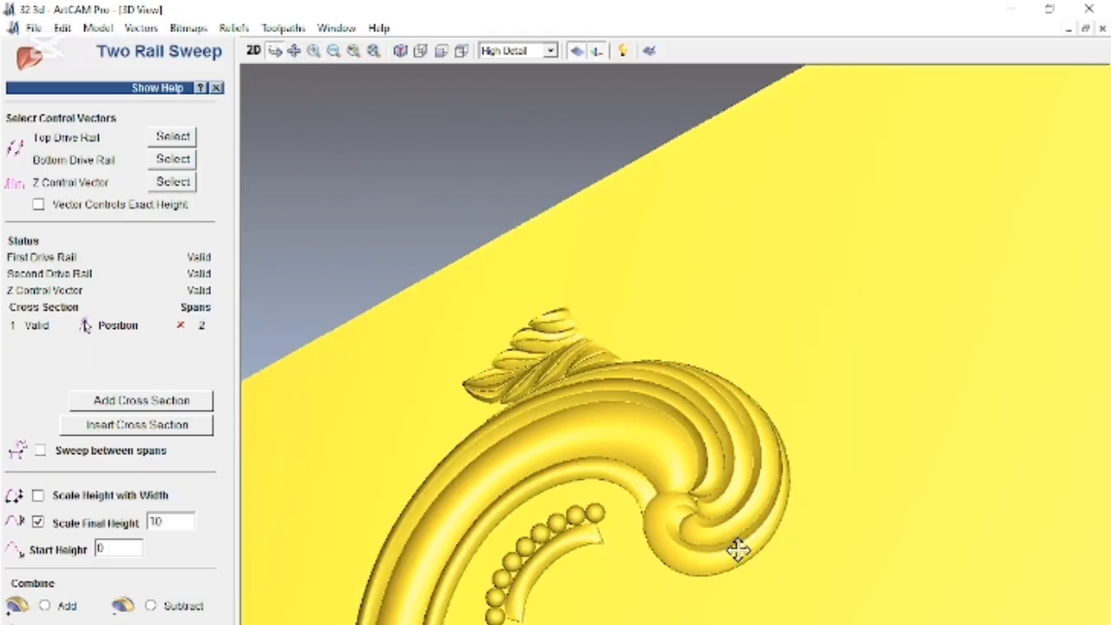
pyautogui.scroll(3, 730, 444)
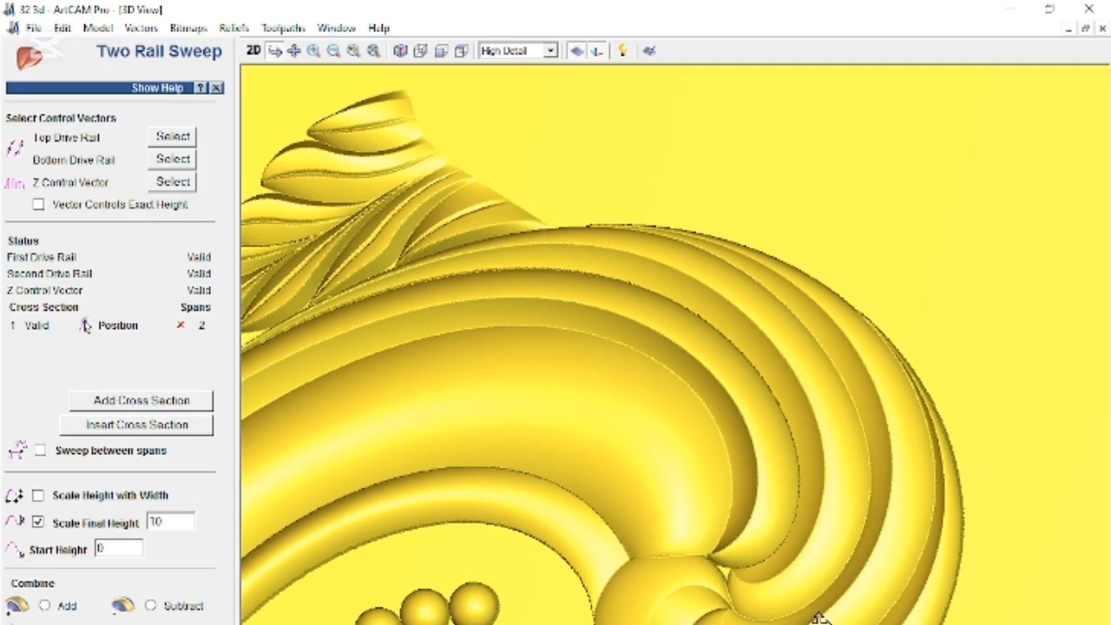
# Examine the edge and ridge vectors around the upper scroll's curled end one by one in the 2D view
pyautogui.click(254, 52)
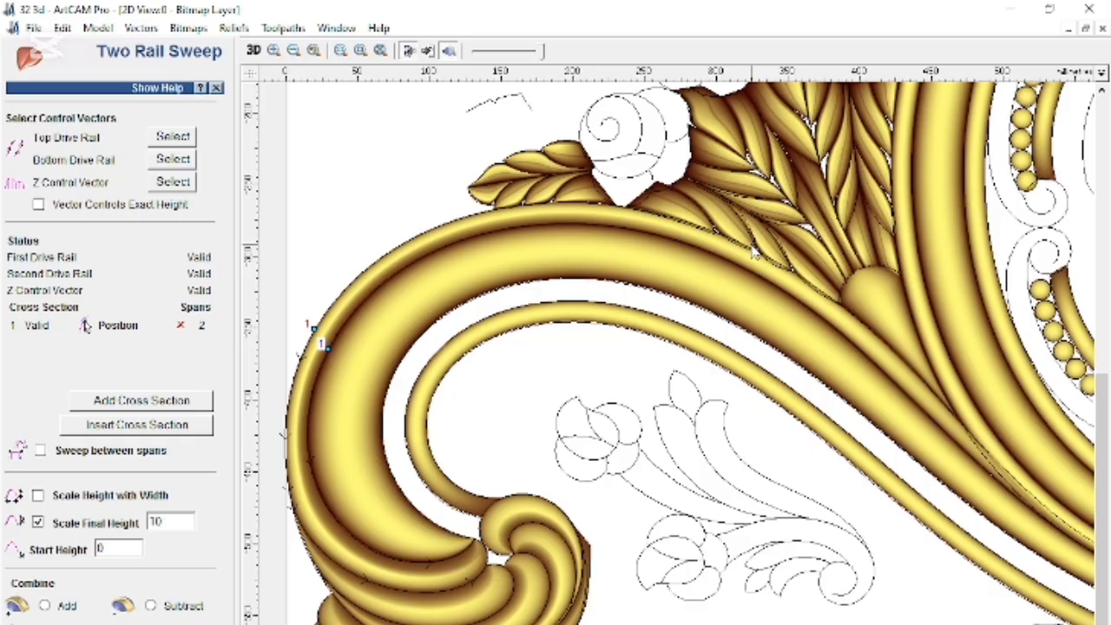
pyautogui.scroll(-3, 717, 398)
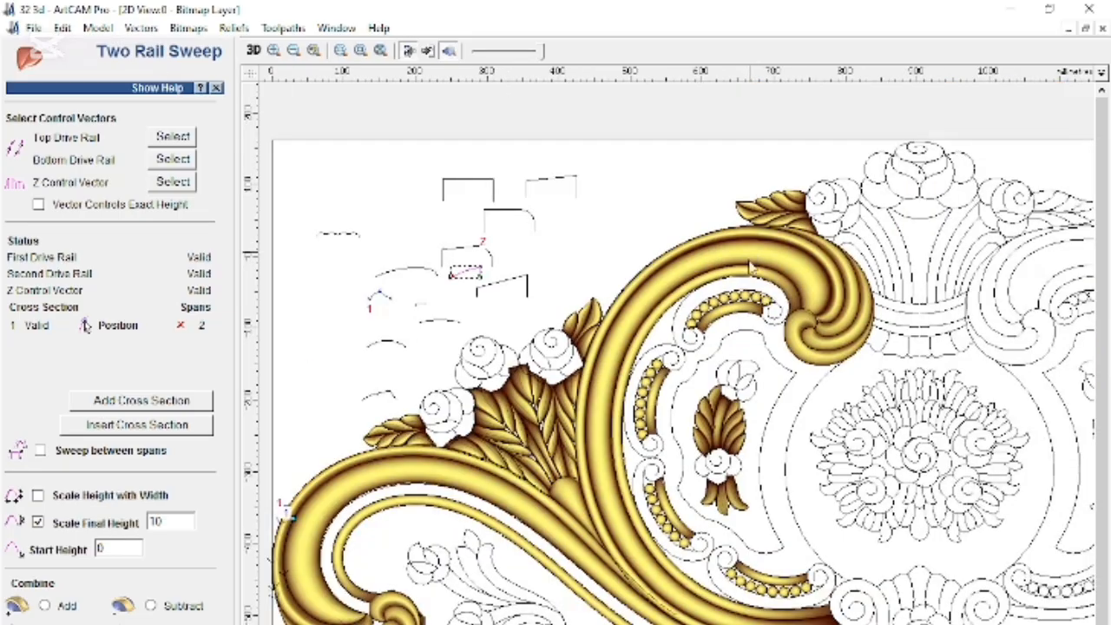
pyautogui.scroll(5, 717, 399)
pyautogui.click(620, 310)
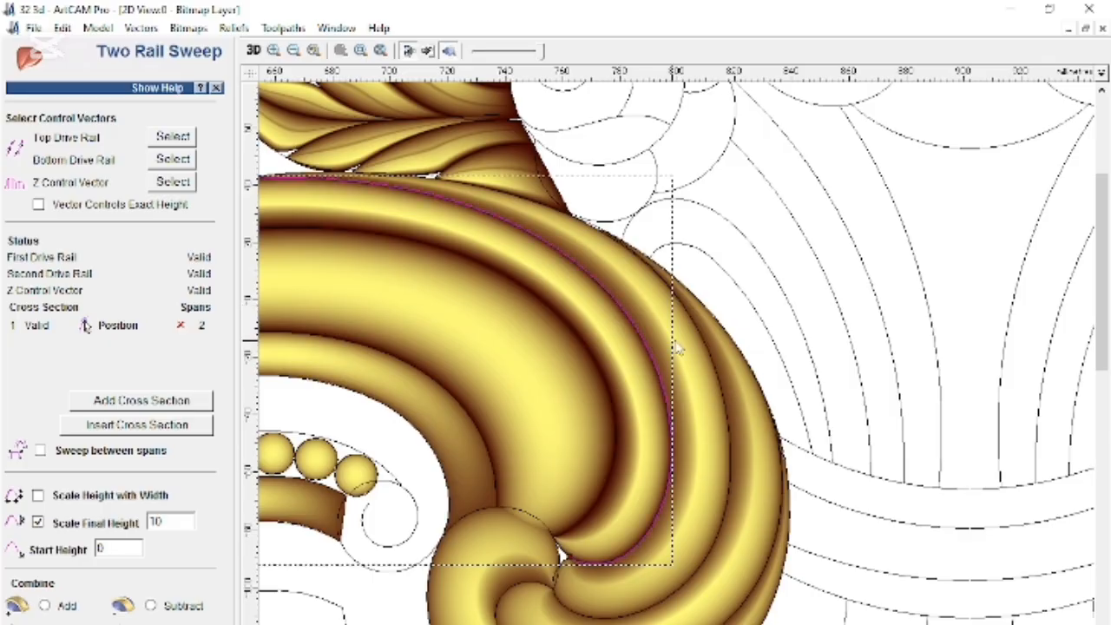
pyautogui.click(692, 322)
pyautogui.click(780, 502)
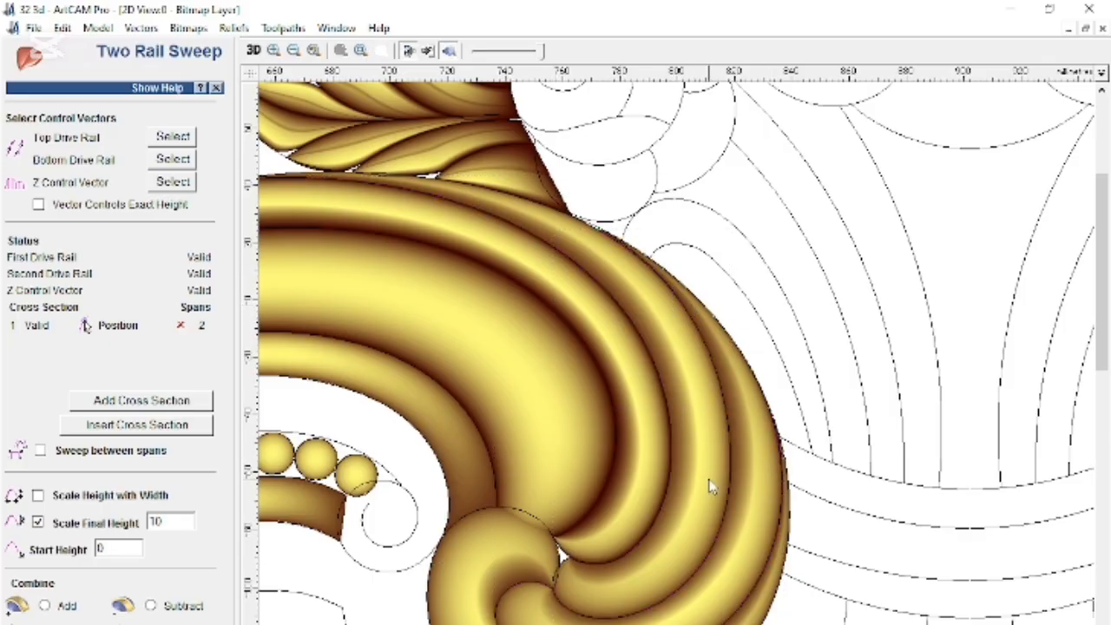
pyautogui.click(665, 605)
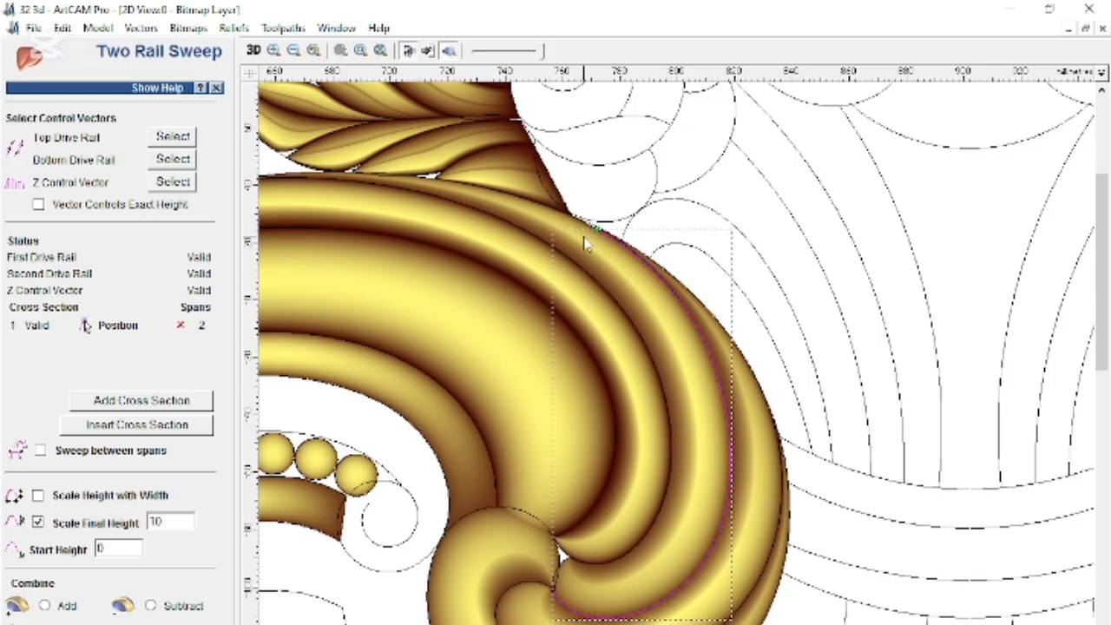
pyautogui.click(639, 248)
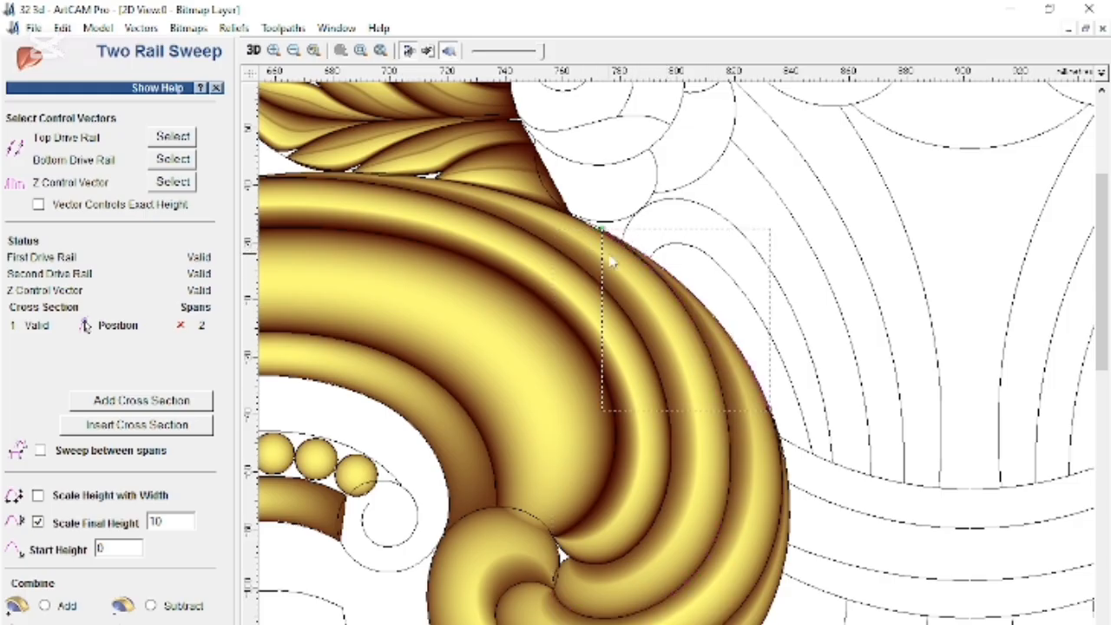
pyautogui.click(606, 258)
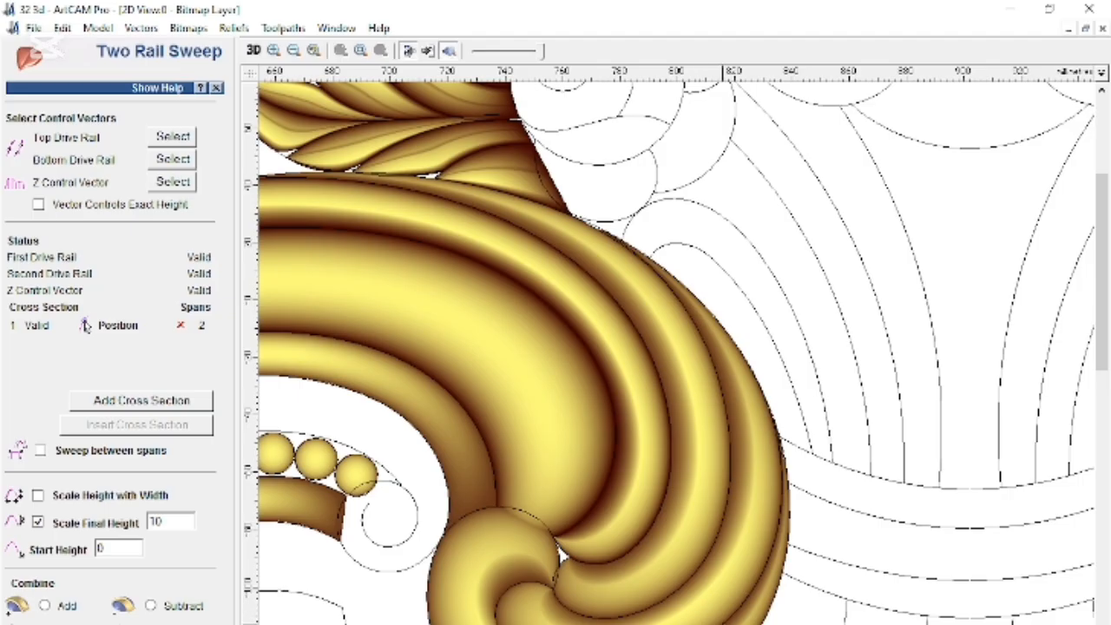
pyautogui.click(744, 601)
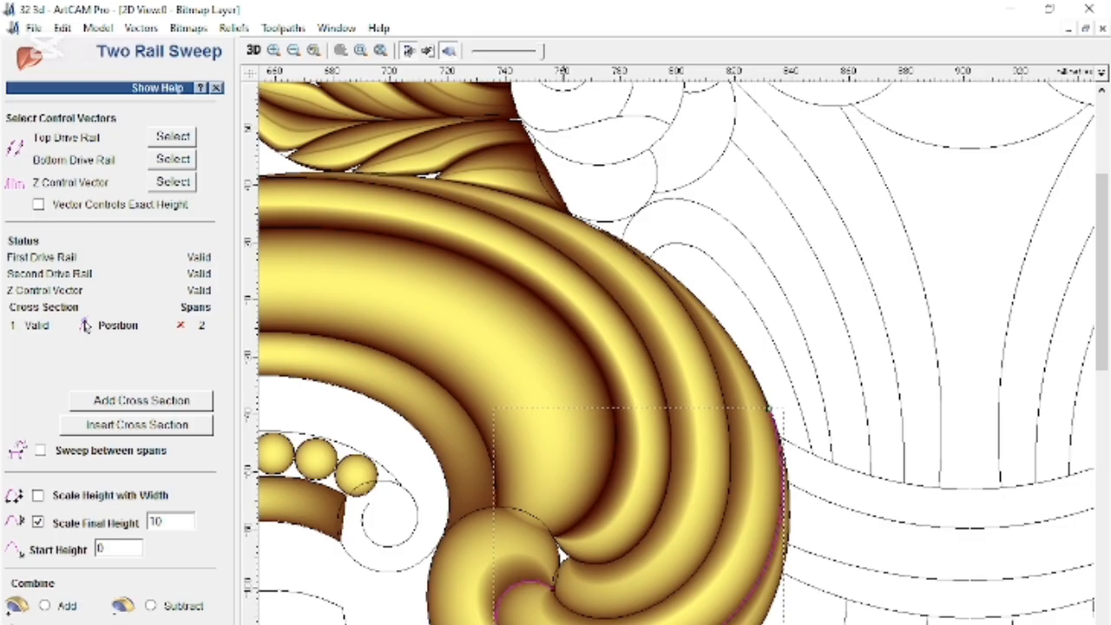
pyautogui.click(768, 611)
pyautogui.click(744, 601)
pyautogui.click(829, 370)
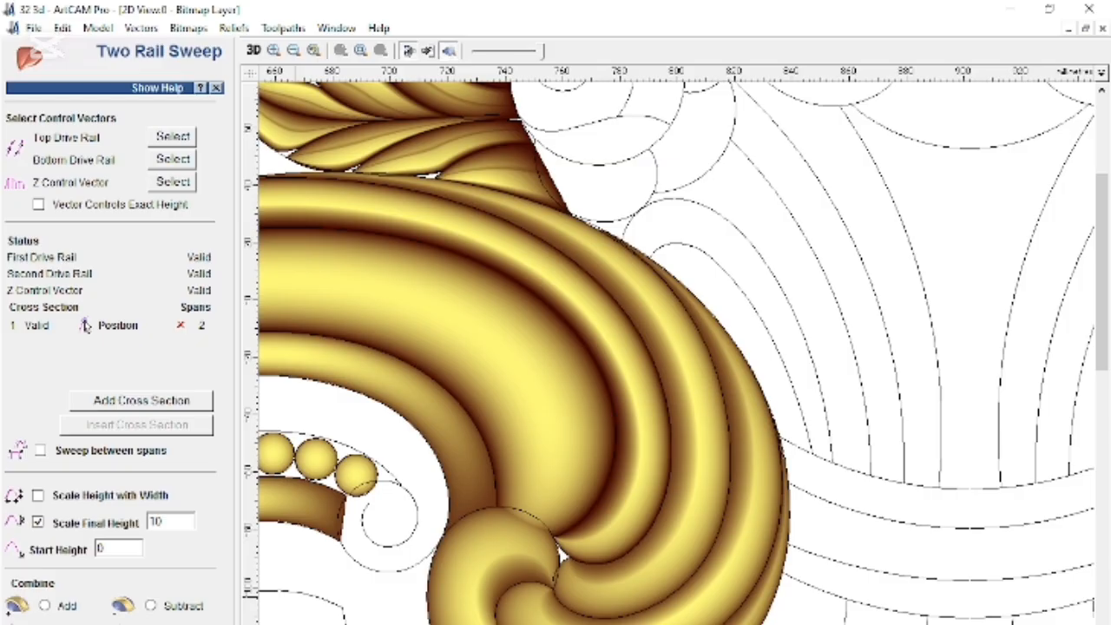
# Leave the sweep setup and draw a three-point arc along the curled end's ridge, from about X 792, Y -106 to X 785, Y 10
pyautogui.click(178, 622)
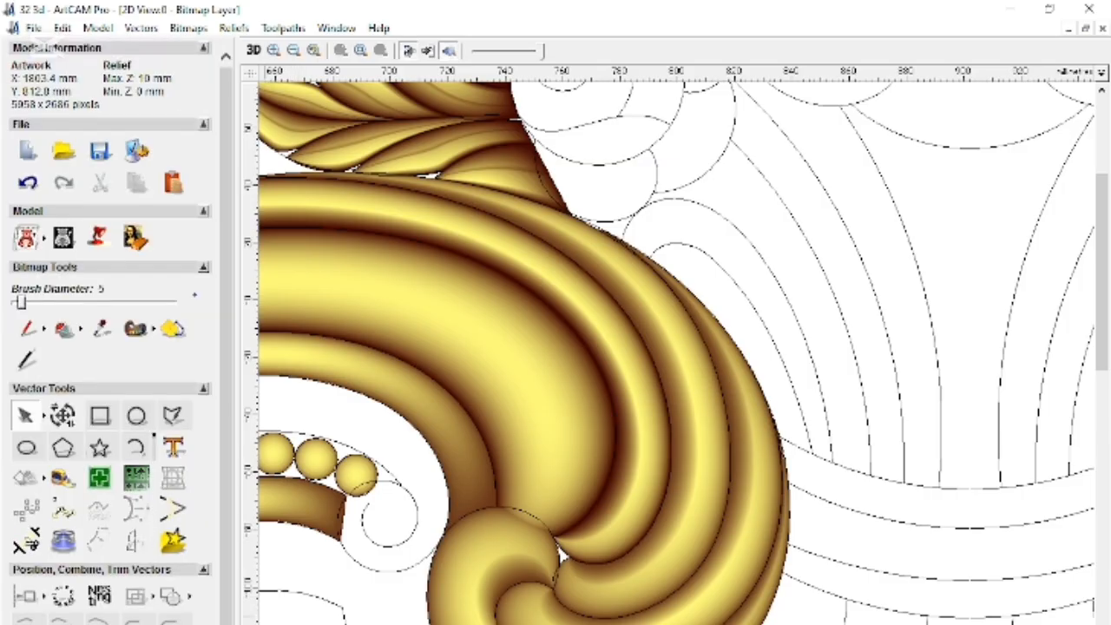
pyautogui.click(655, 603)
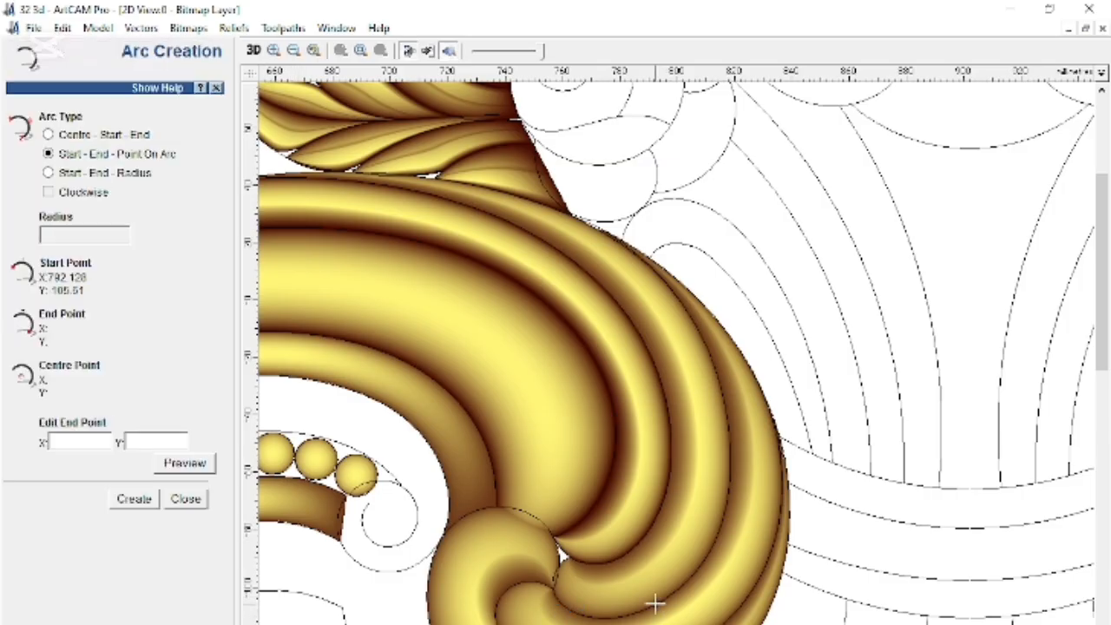
pyautogui.click(637, 276)
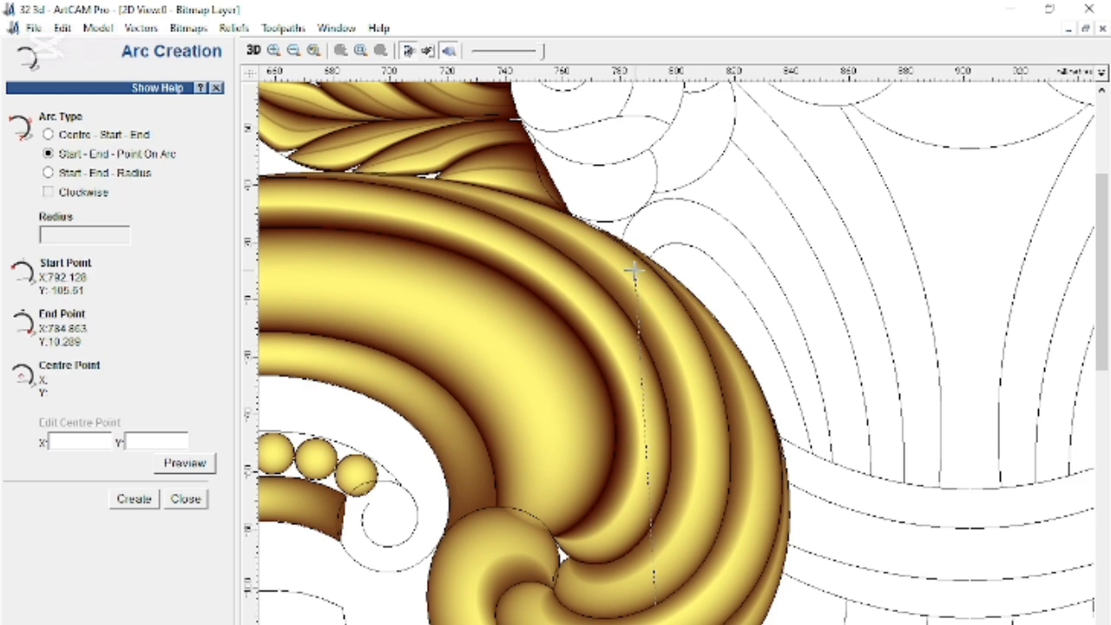
pyautogui.click(676, 320)
pyautogui.press('Escape')
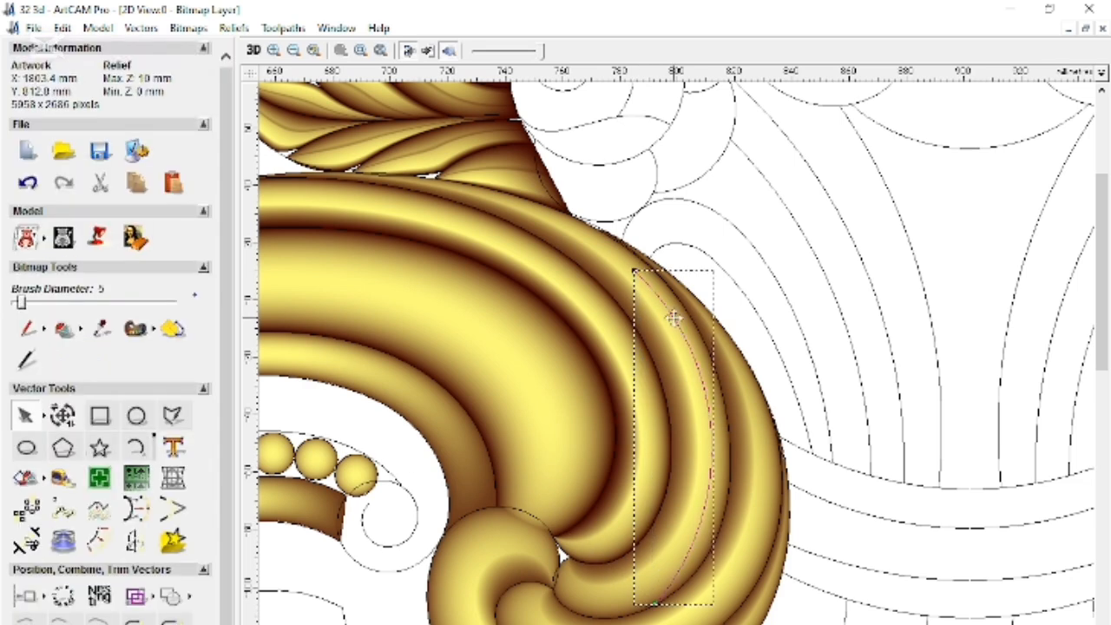
# Convert the new arc to a Bezier curve and reshape it outward to follow the scroll's ridge more closely
pyautogui.press('n')
pyautogui.press('b')
pyautogui.moveTo(738, 506); pyautogui.dragTo(760, 551)
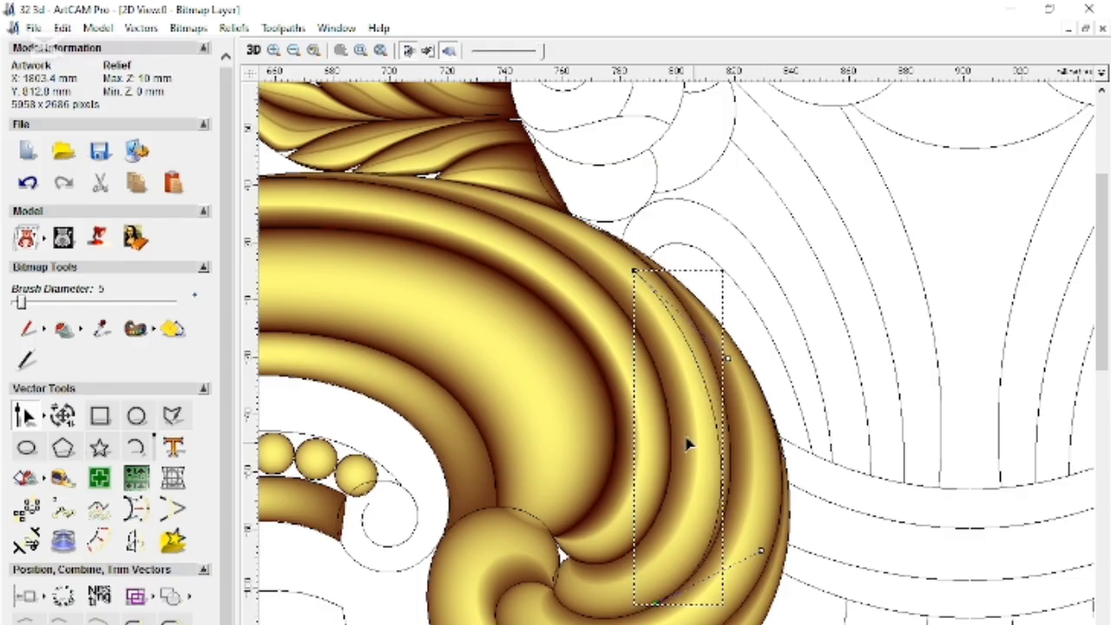
pyautogui.moveTo(728, 365); pyautogui.dragTo(733, 350)
pyautogui.moveTo(636, 271); pyautogui.dragTo(633, 268)
pyautogui.click(743, 314)
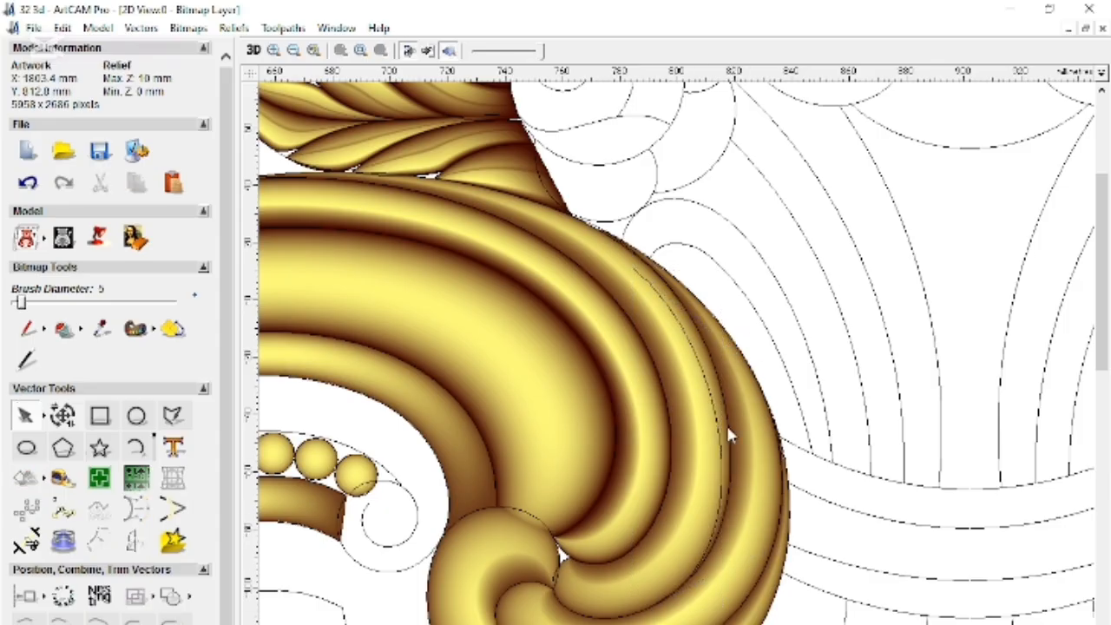
# Compare the scroll's two outer edge vectors with the reshaped arc by selecting all three together, and clear the selection
pyautogui.click(722, 337)
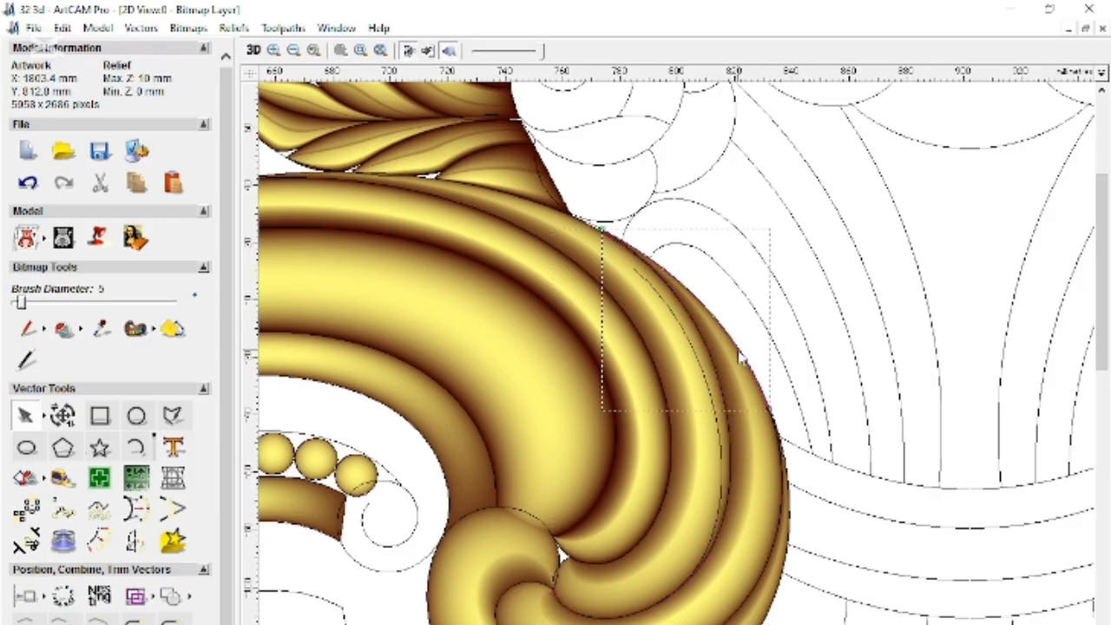
pyautogui.click(768, 566)
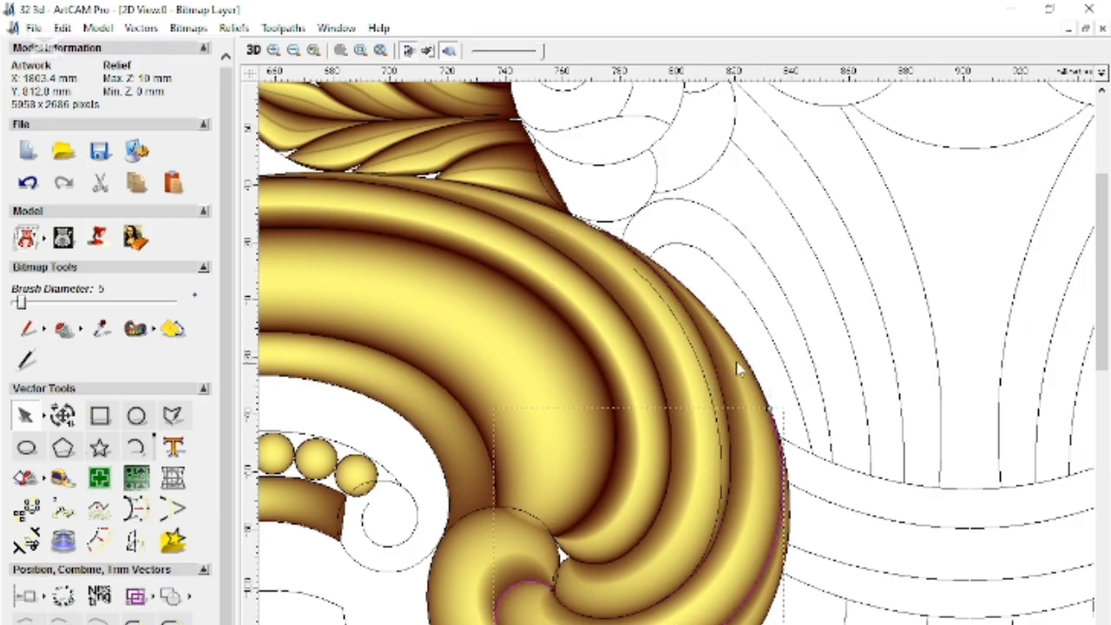
pyautogui.keyDown('shift'); pyautogui.click(740, 358); pyautogui.keyUp('shift')
pyautogui.keyDown('shift'); pyautogui.click(704, 377); pyautogui.keyUp('shift')
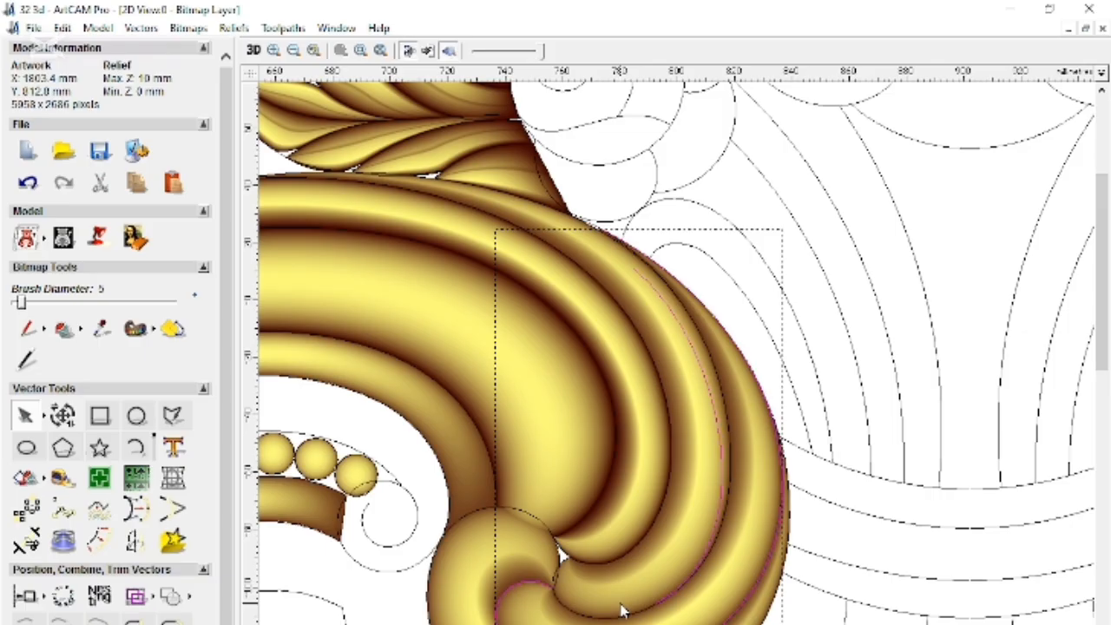
pyautogui.click(942, 210)
# Examine the outline vector of the rounded base where the leaf stems meet between the two large scrolls
pyautogui.scroll(-1, 724, 354)
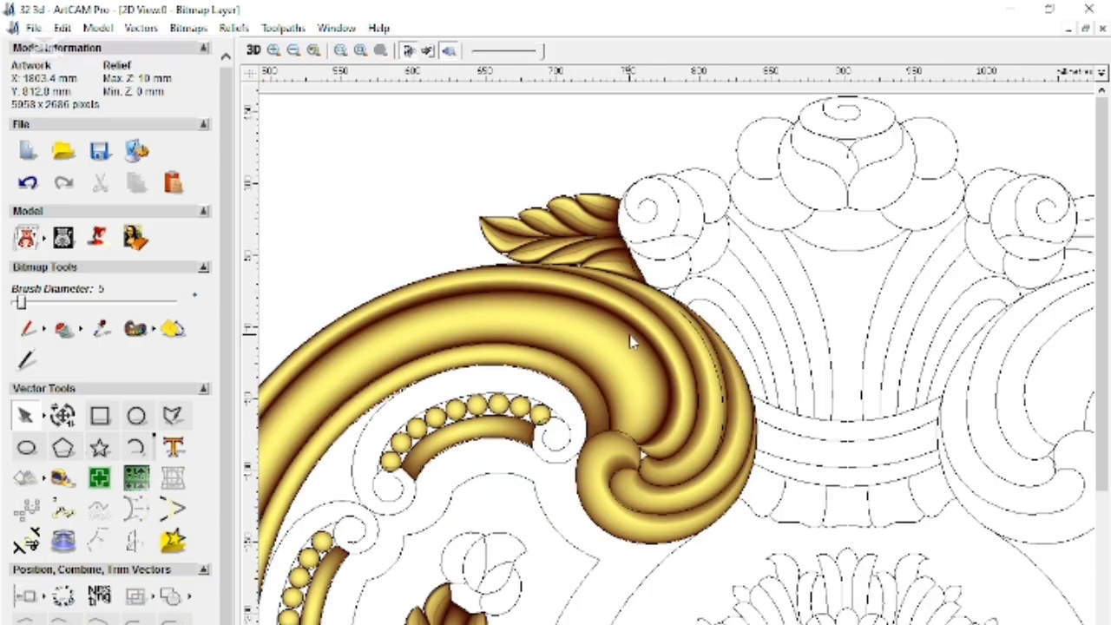
pyautogui.scroll(1, 429, 624)
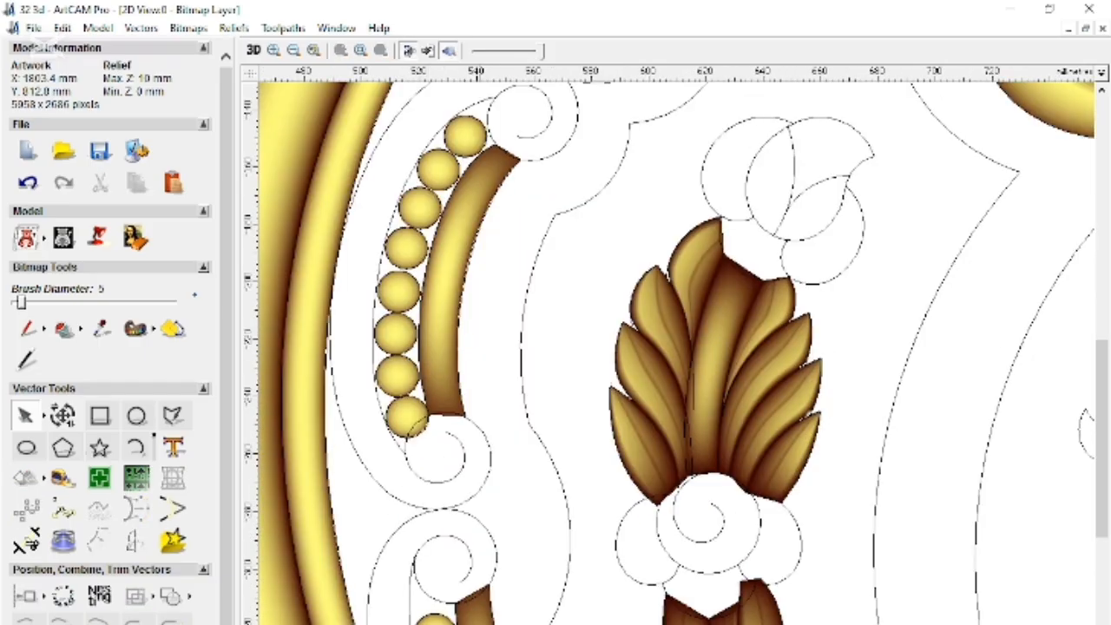
pyautogui.scroll(-1, 532, 614)
pyautogui.scroll(1, 753, 492)
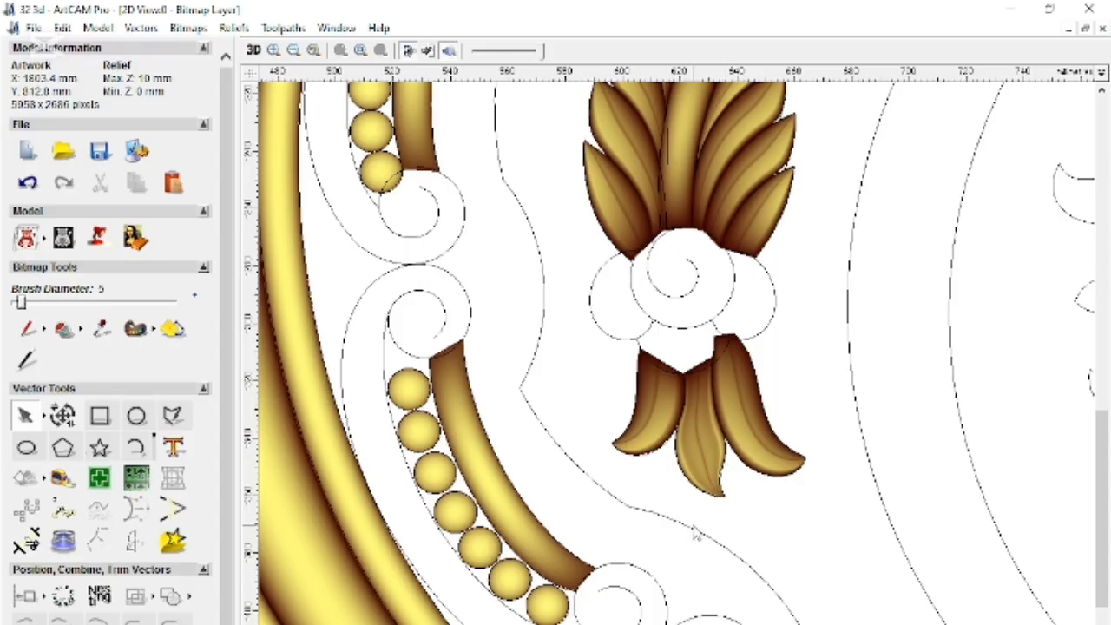
pyautogui.scroll(-1, 543, 560)
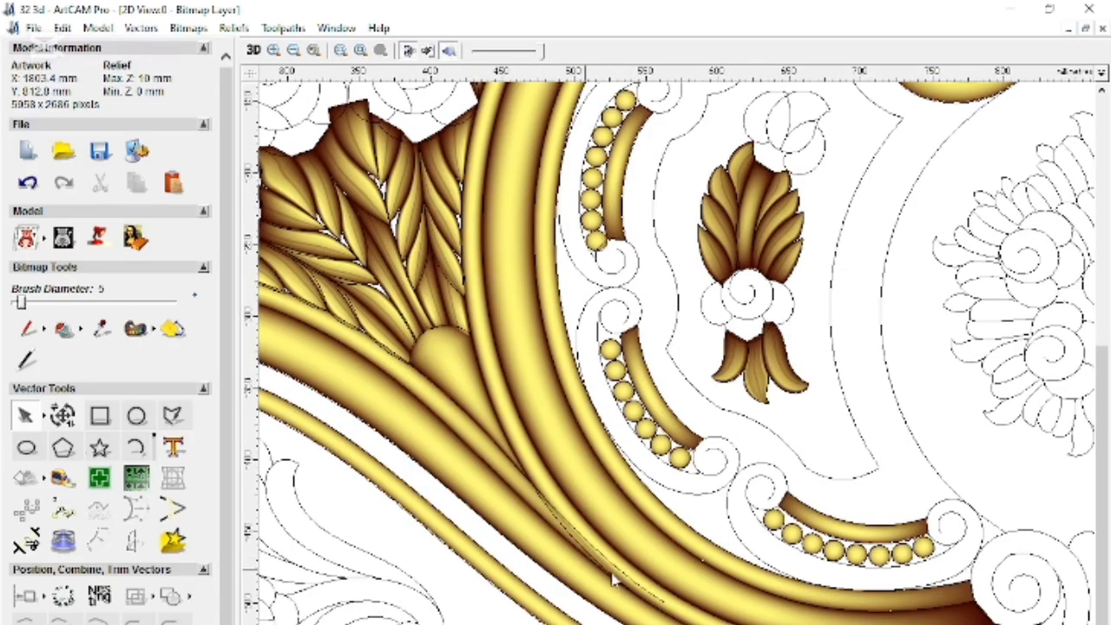
pyautogui.scroll(1, 454, 351)
pyautogui.scroll(1, 692, 421)
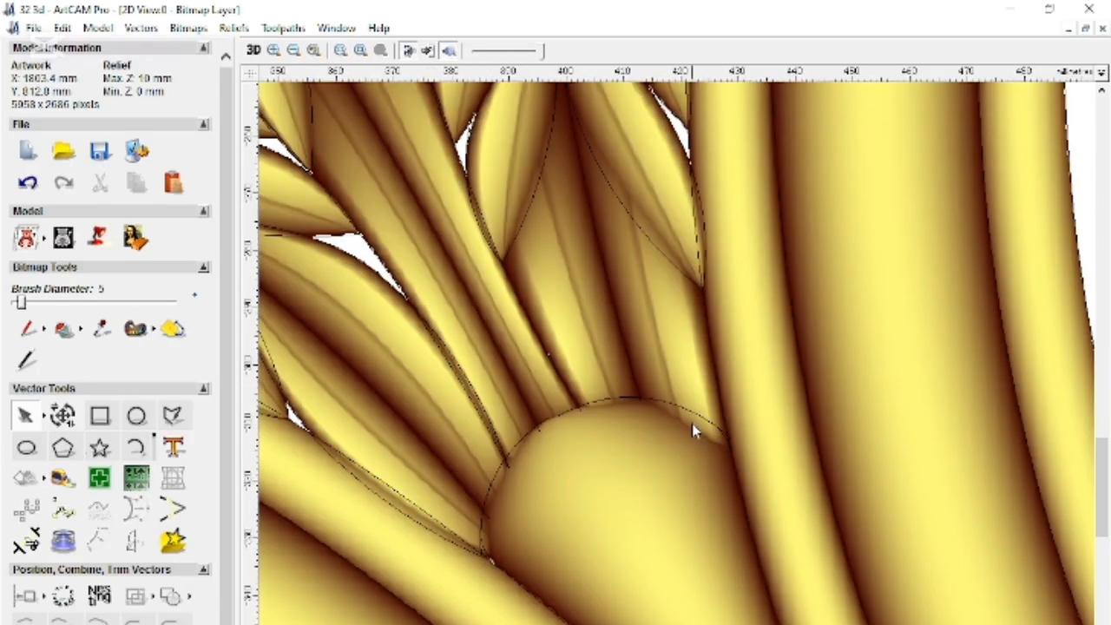
pyautogui.click(514, 453)
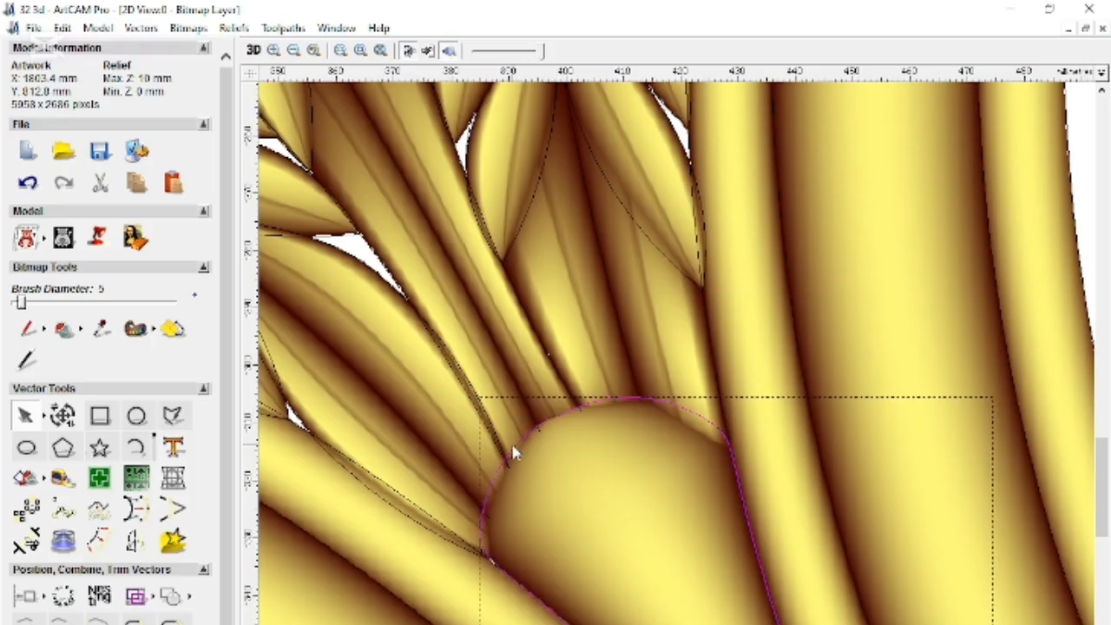
pyautogui.scroll(1, 591, 465)
pyautogui.scroll(-1, 655, 471)
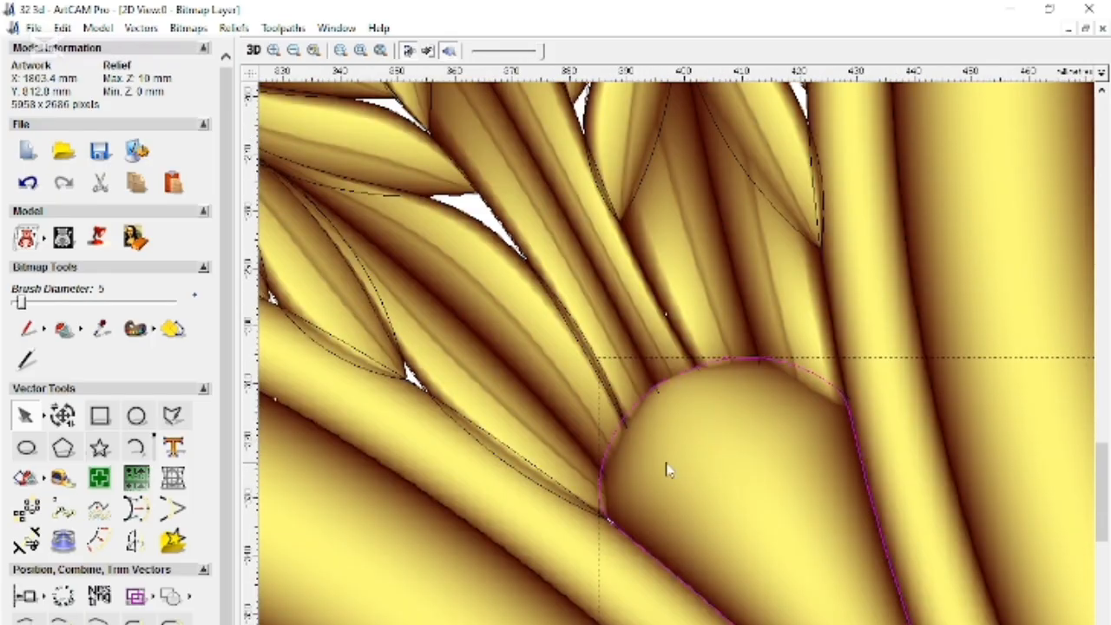
pyautogui.scroll(1, 801, 384)
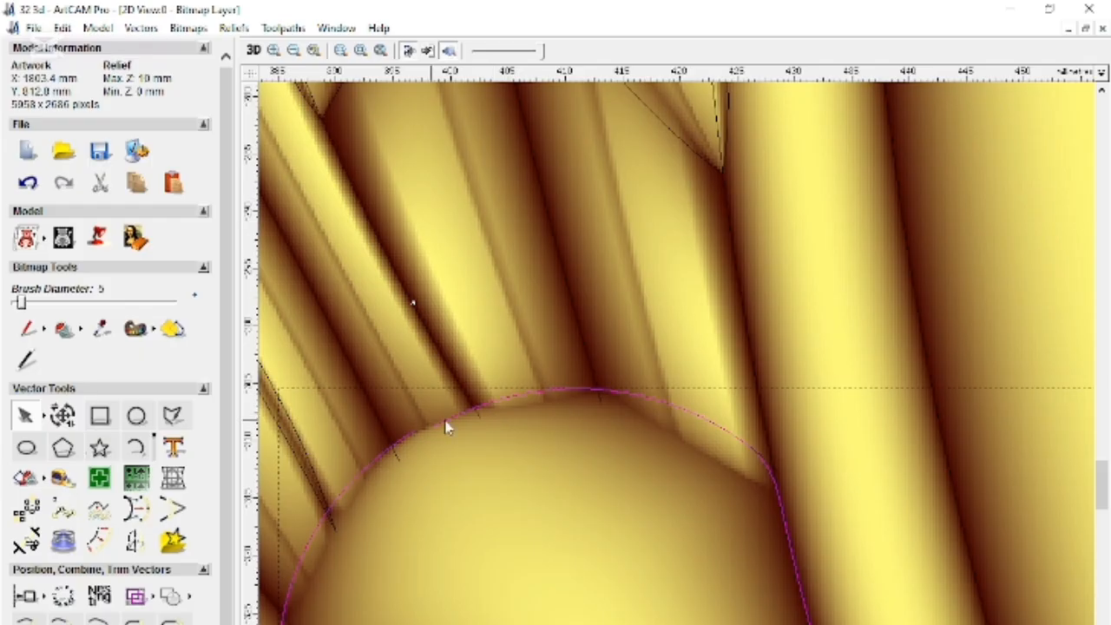
pyautogui.scroll(-1, 722, 330)
pyautogui.scroll(-1, 627, 379)
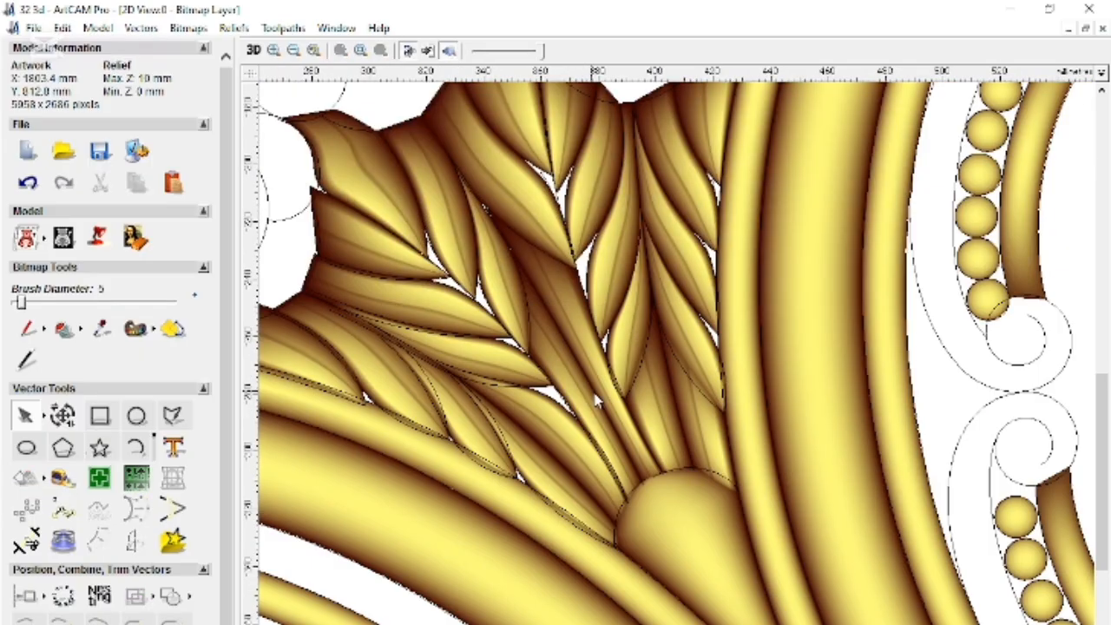
# Inspect how the leaf vectors overlap each other, the stems and the rounded base throughout the leaf cluster
pyautogui.scroll(1, 658, 383)
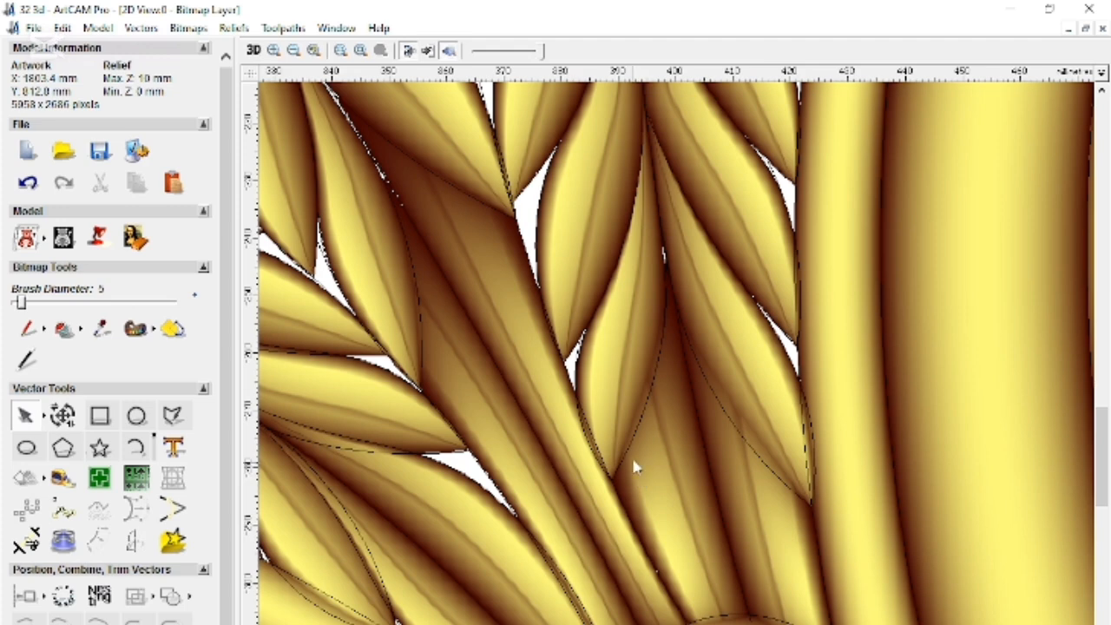
pyautogui.scroll(-1, 629, 408)
pyautogui.scroll(1, 556, 473)
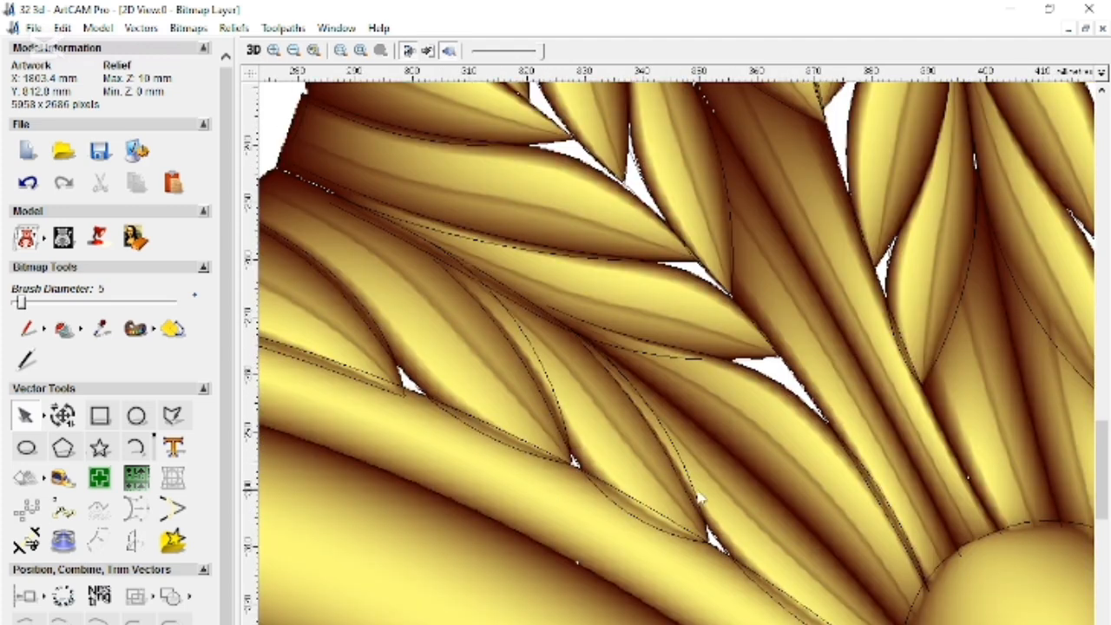
pyautogui.click(656, 431)
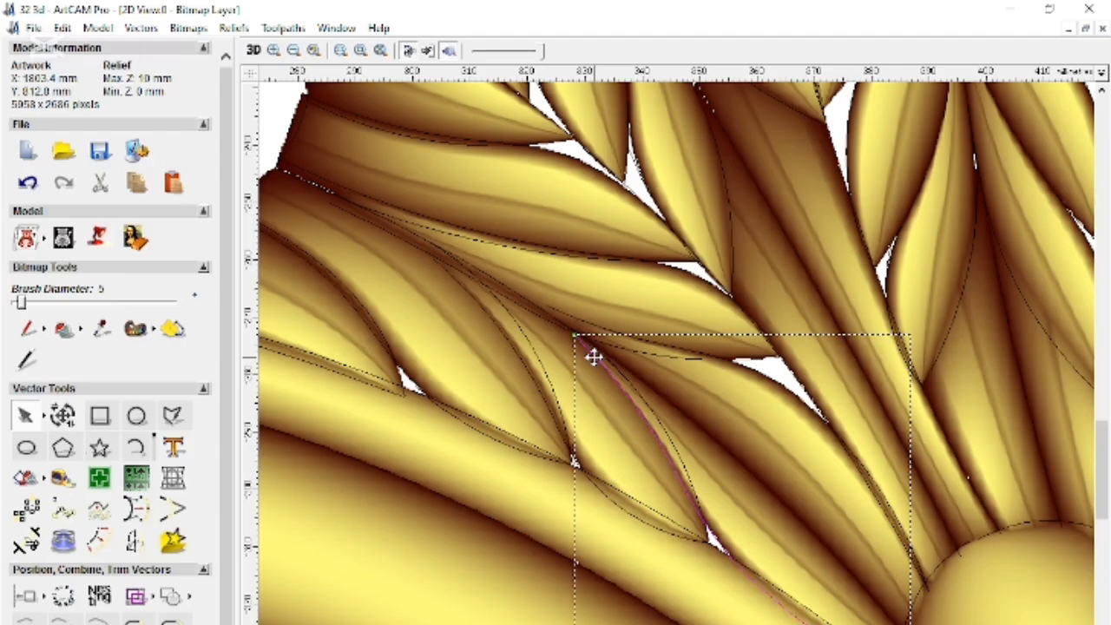
pyautogui.click(645, 444)
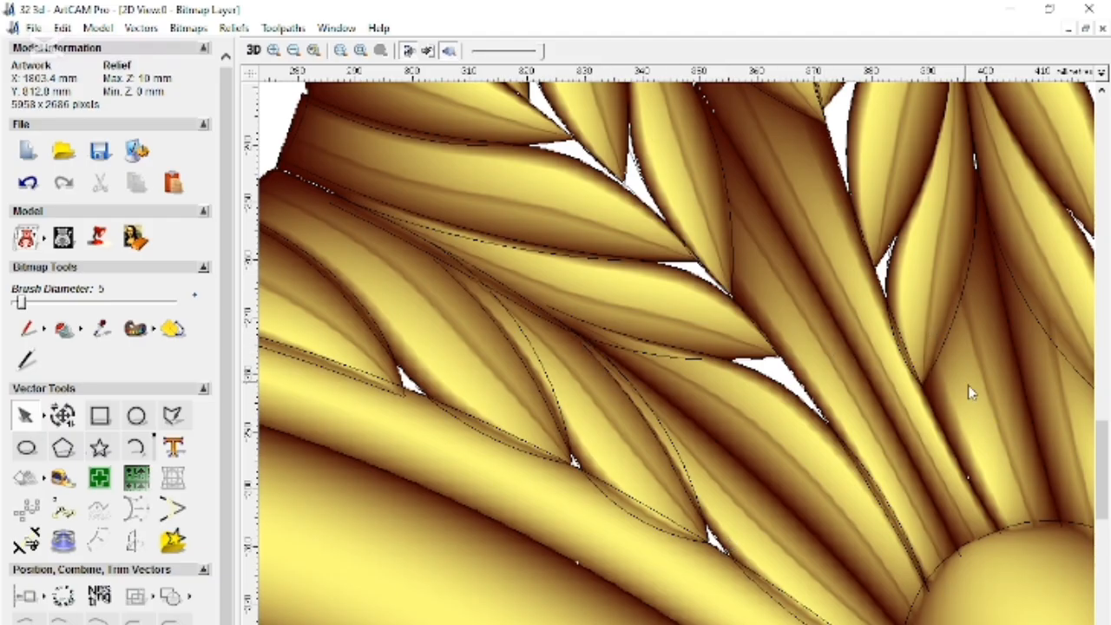
pyautogui.scroll(2, 970, 390)
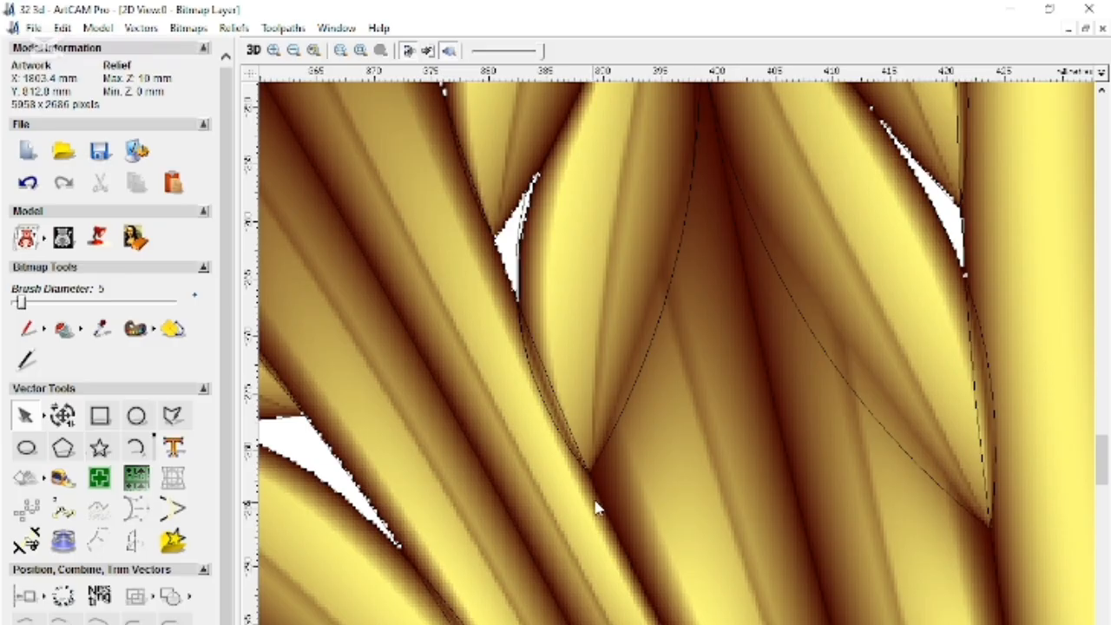
pyautogui.scroll(-2, 650, 226)
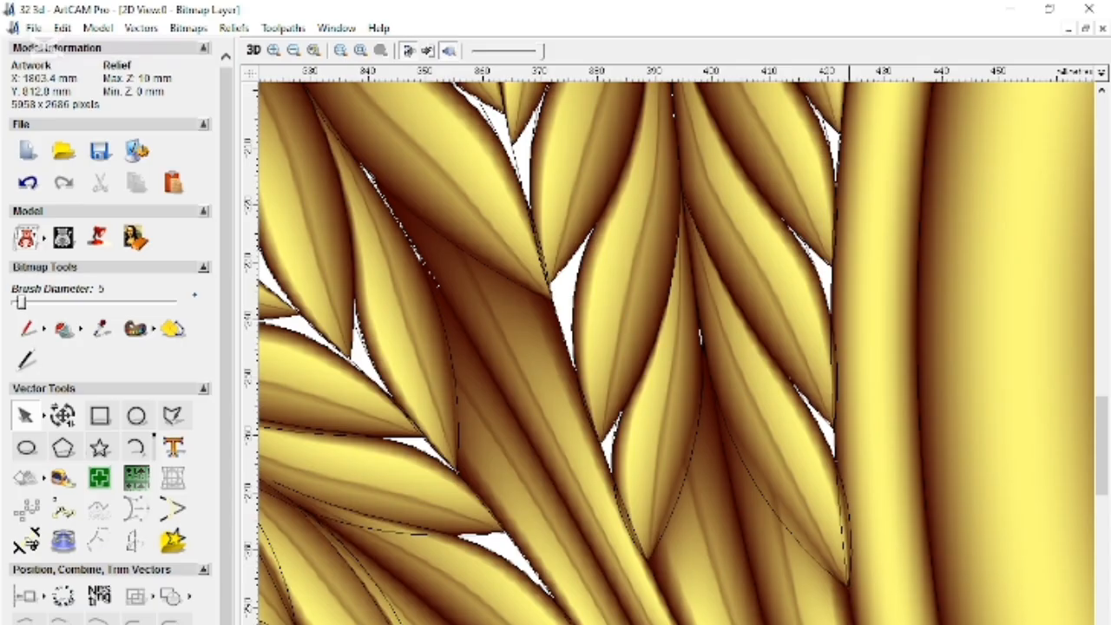
pyautogui.scroll(-1, 849, 580)
pyautogui.scroll(1, 644, 433)
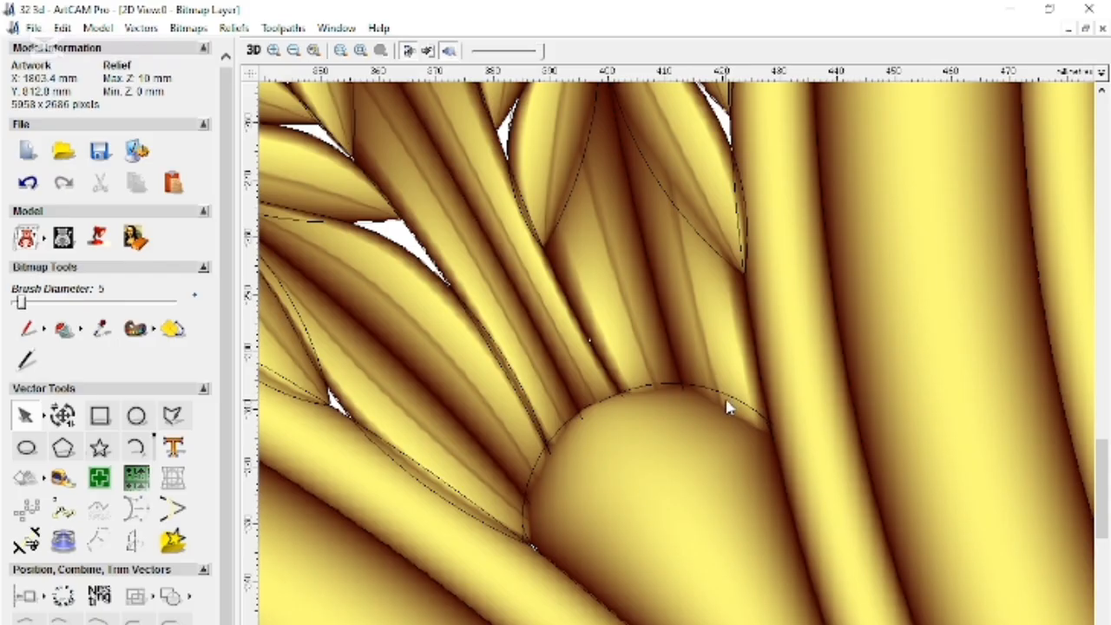
pyautogui.scroll(-4, 726, 409)
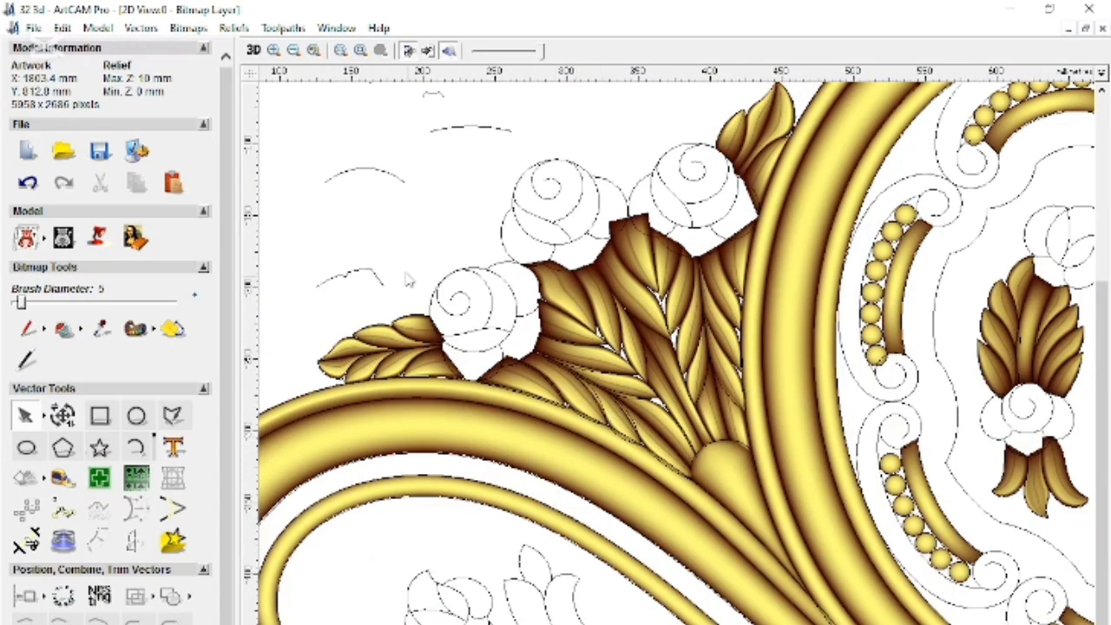
# Check the small profile vectors beside the scroll and how the leaf stems run into the rounded base
pyautogui.scroll(-2, 508, 411)
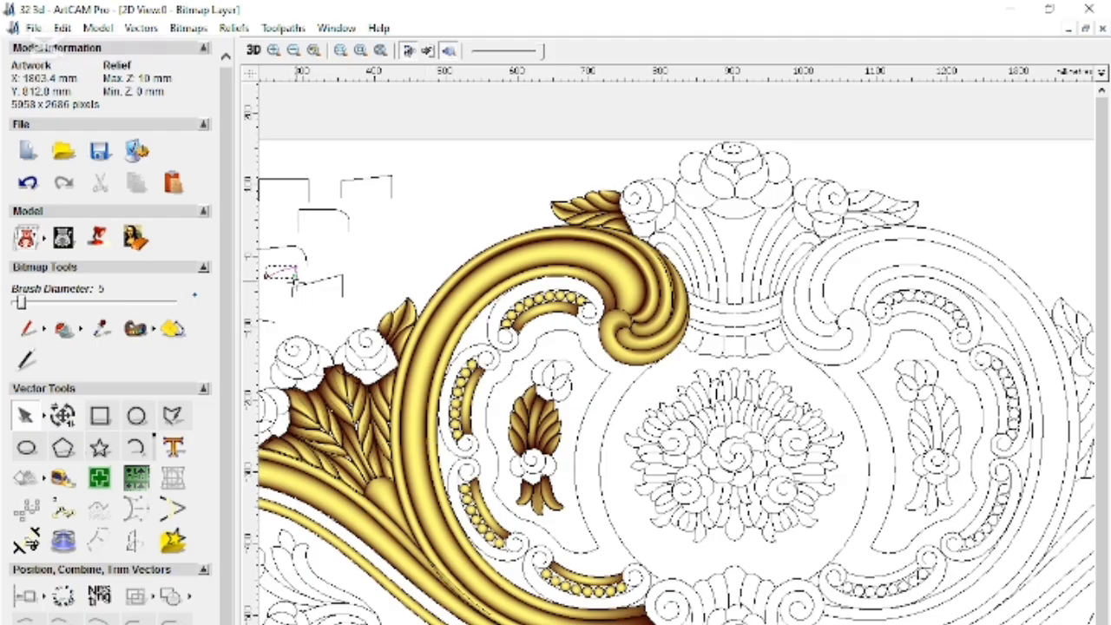
pyautogui.click(293, 273)
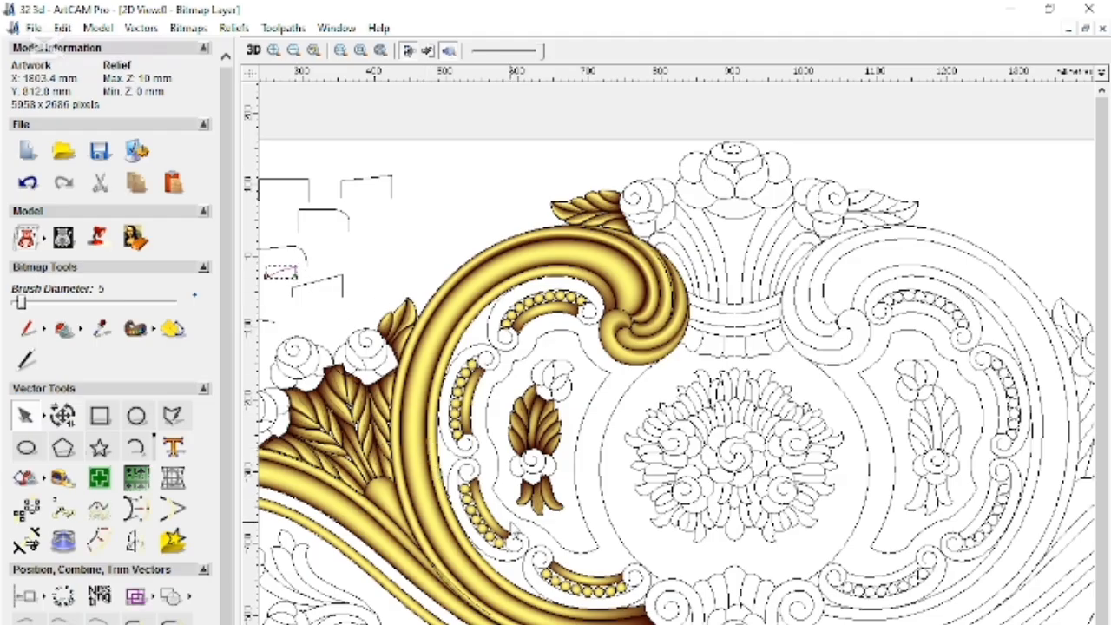
pyautogui.scroll(2, 410, 485)
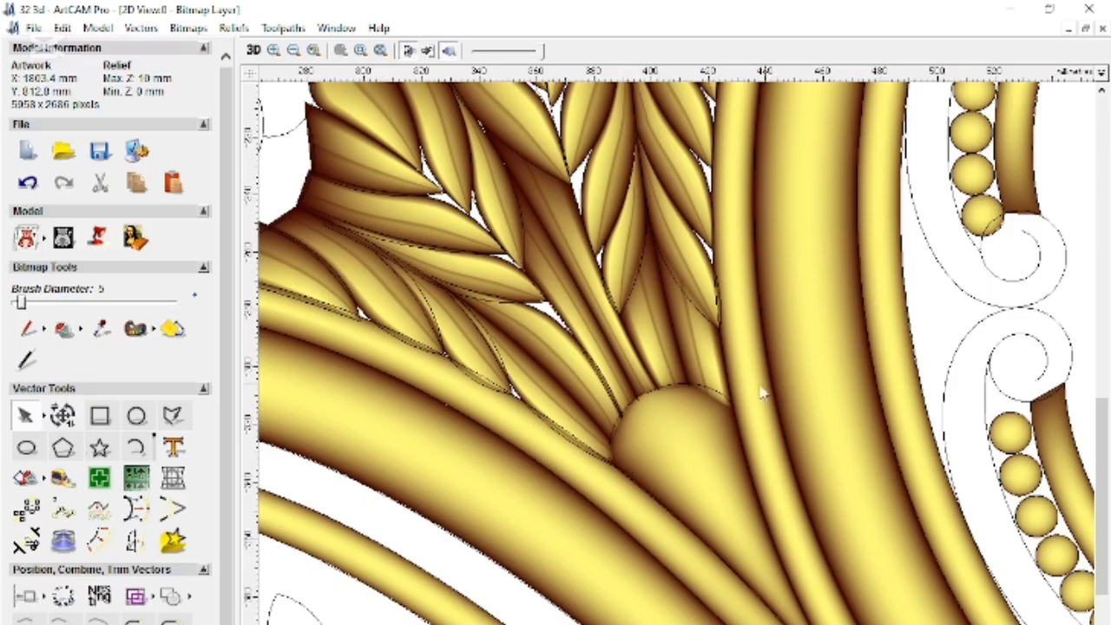
pyautogui.scroll(1, 660, 474)
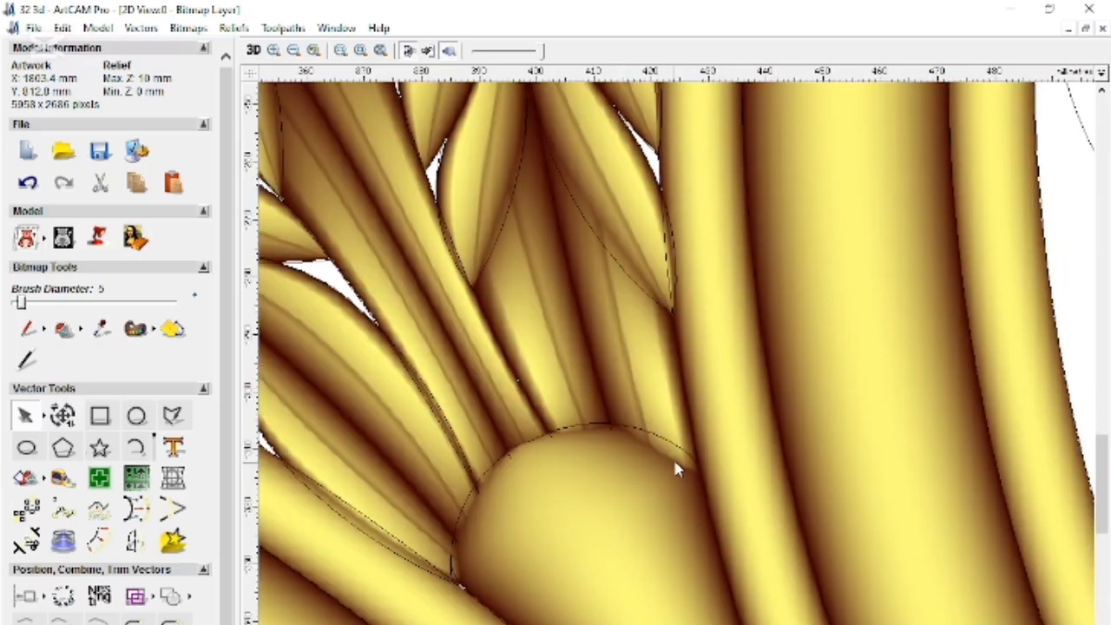
pyautogui.click(611, 468)
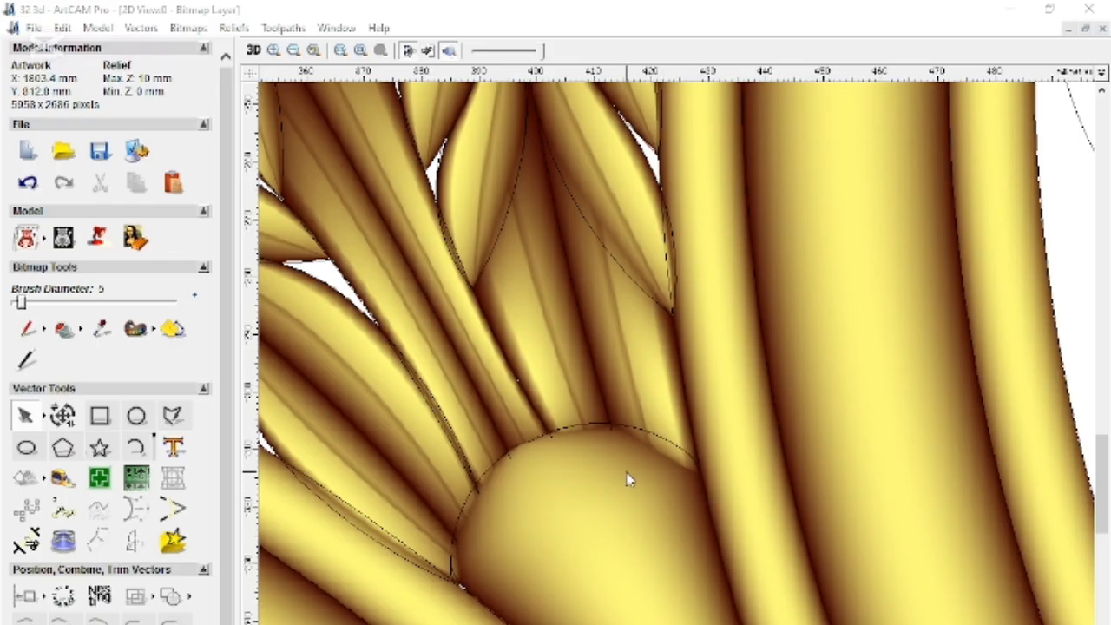
pyautogui.scroll(-3, 642, 482)
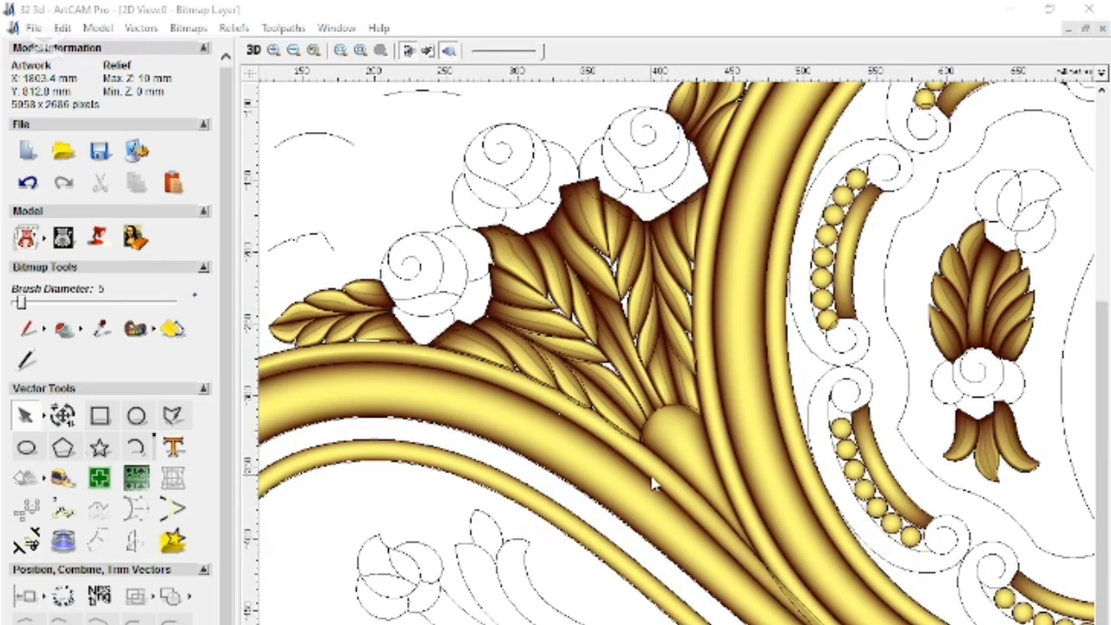
pyautogui.scroll(-2, 491, 578)
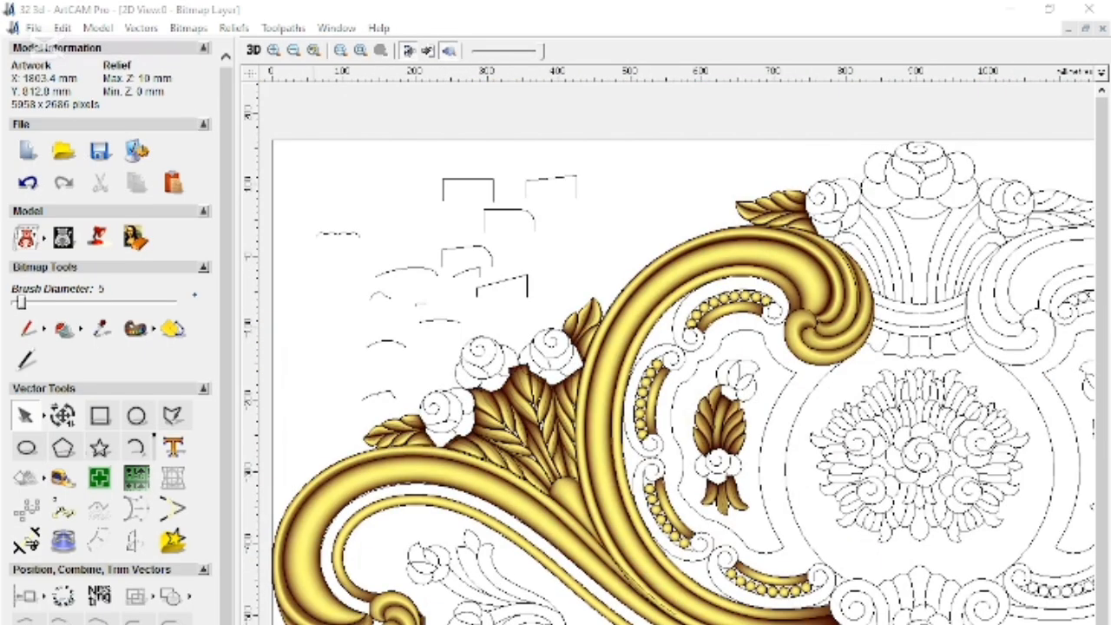
# Compare the overlapping edge vectors of the large scroll's outermost lobes by selecting them in turn, and clear the selection
pyautogui.scroll(10, 399, 504)
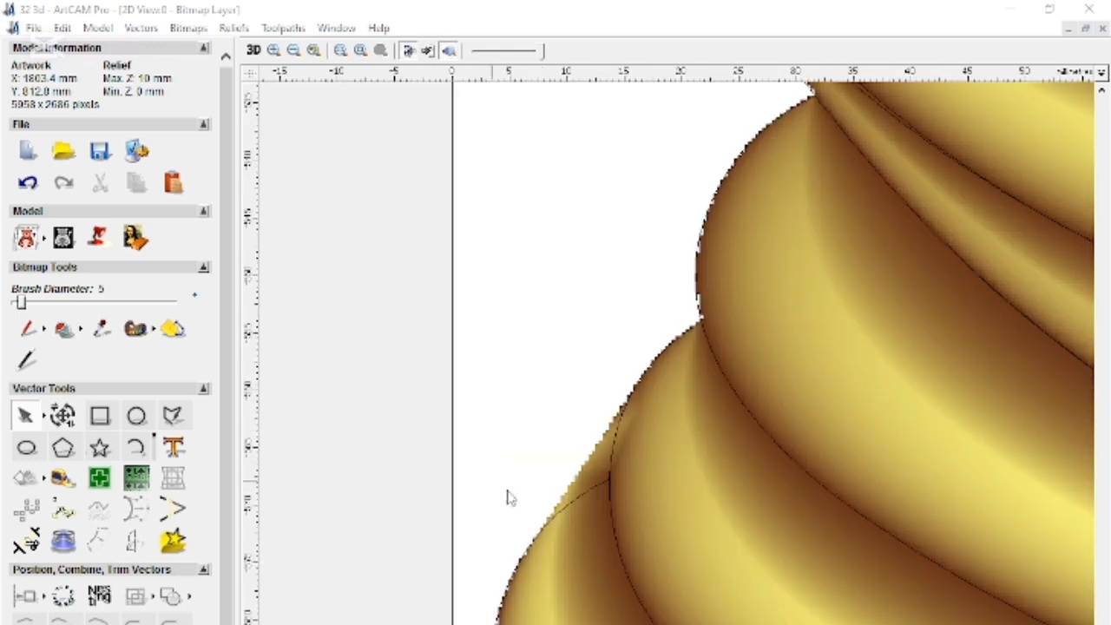
pyautogui.click(566, 505)
pyautogui.scroll(-2, 568, 509)
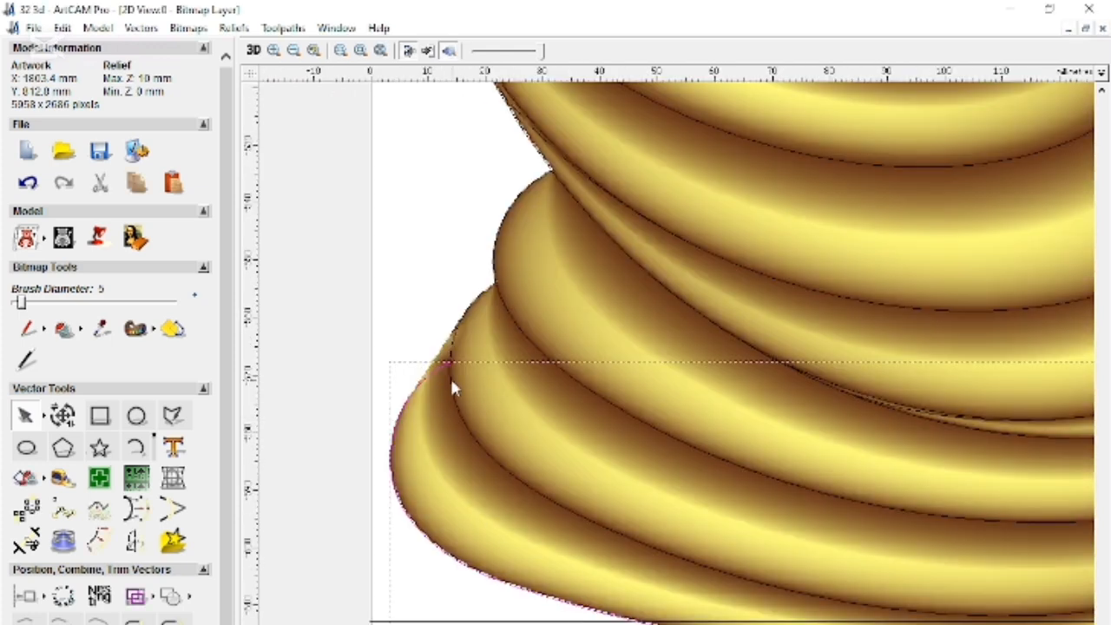
pyautogui.scroll(2, 452, 388)
pyautogui.click(640, 387)
pyautogui.scroll(2, 643, 365)
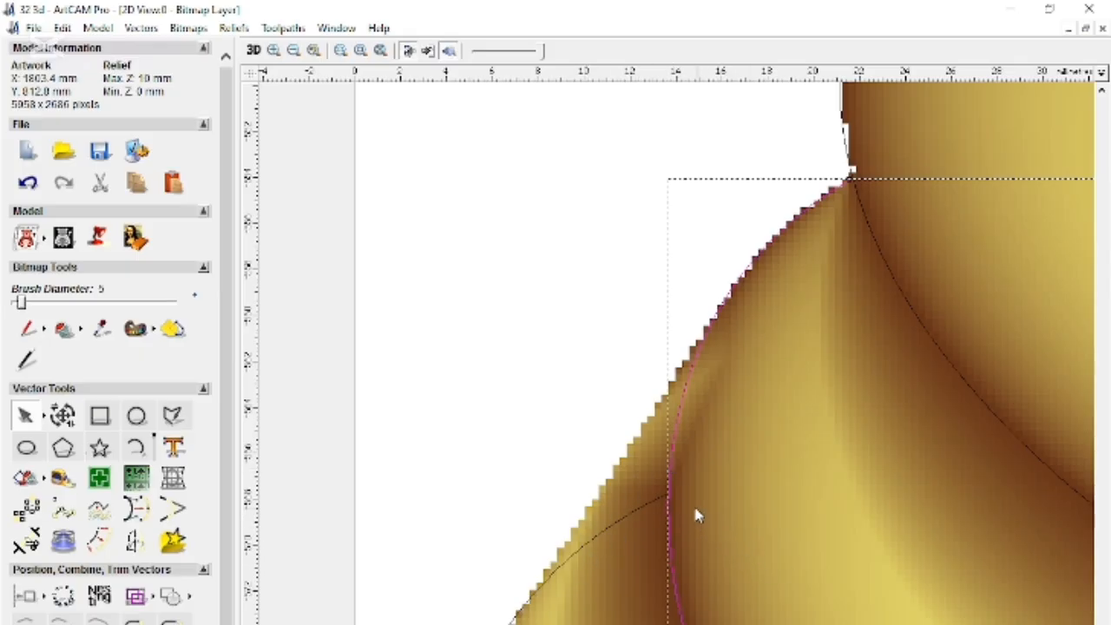
pyautogui.scroll(-2, 704, 532)
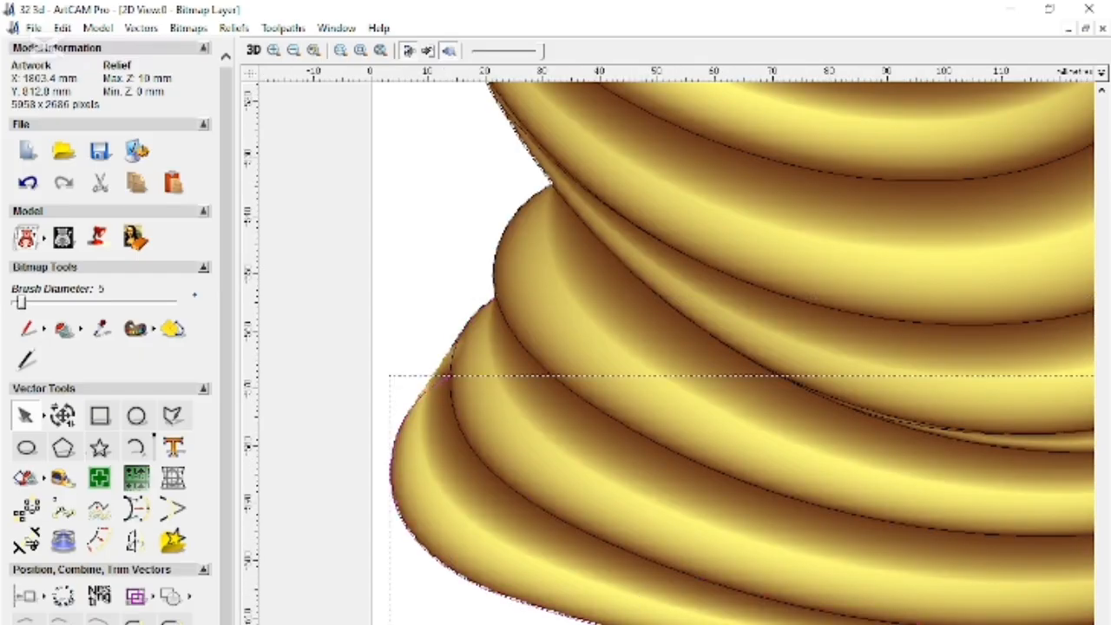
pyautogui.click(643, 562)
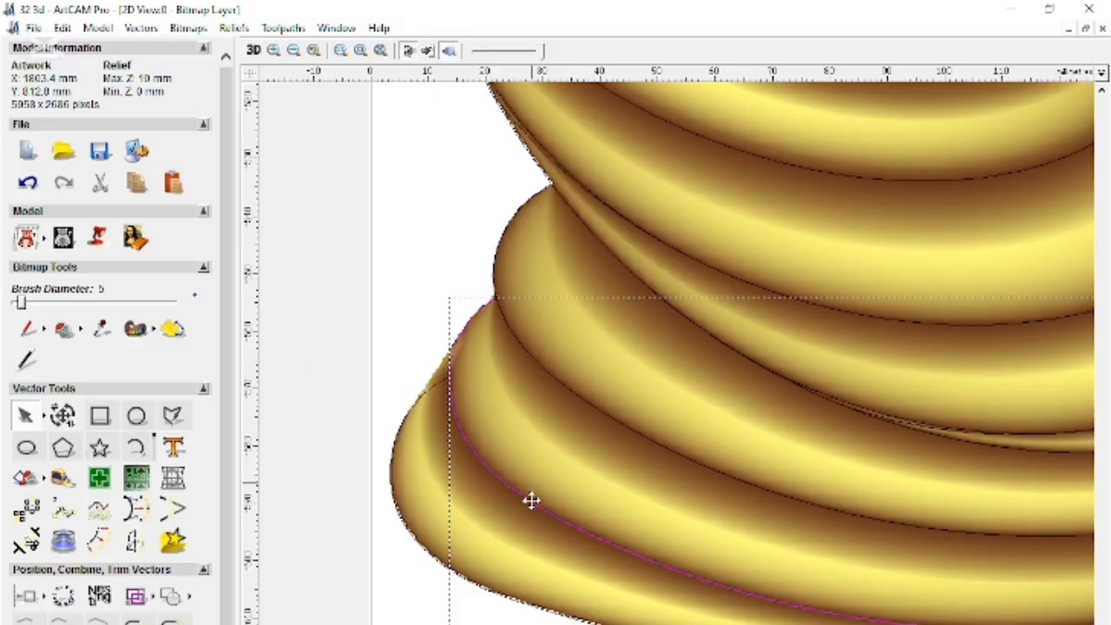
pyautogui.click(488, 603)
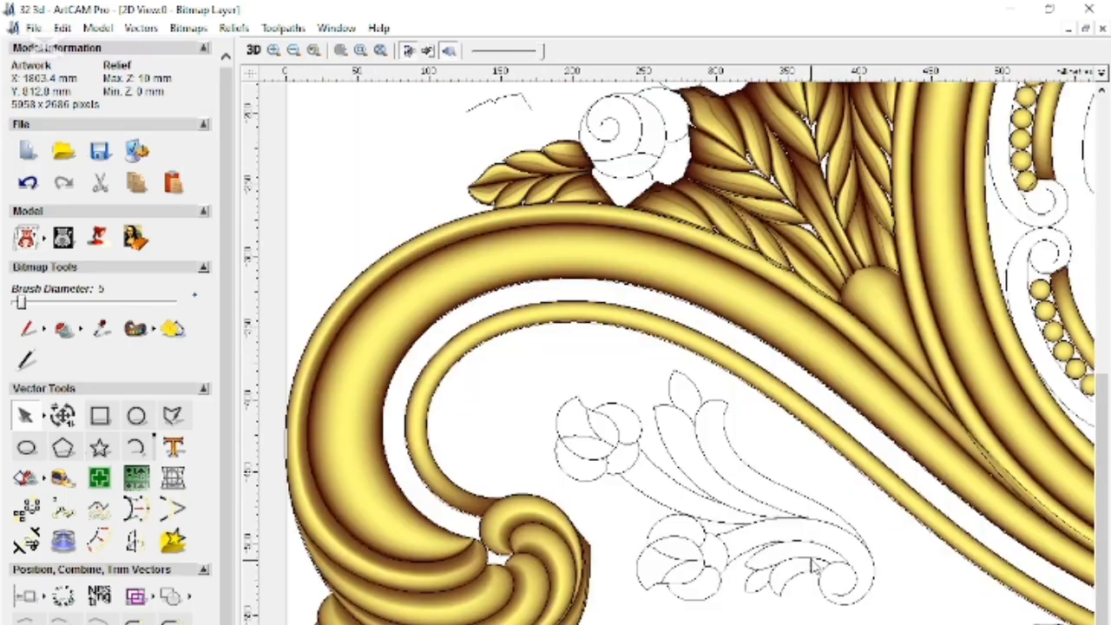
# Inspect the upper scroll's curled end and the leaf cluster beside it, viewing the relief in 3D
pyautogui.scroll(-1, 703, 361)
pyautogui.scroll(1, 813, 224)
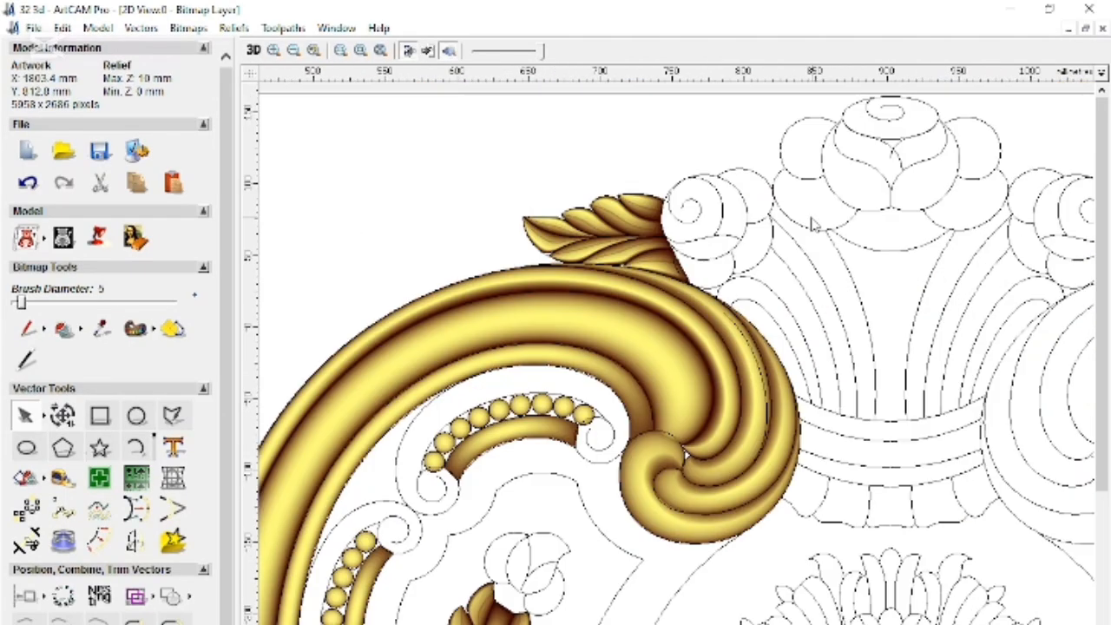
pyautogui.scroll(1, 717, 458)
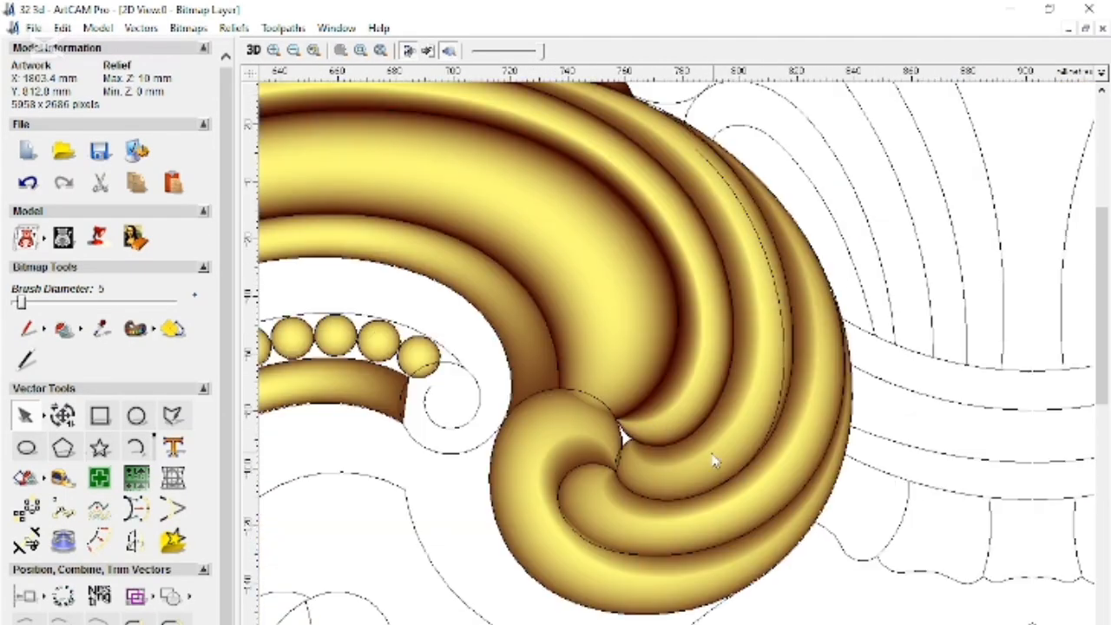
pyautogui.click(253, 50)
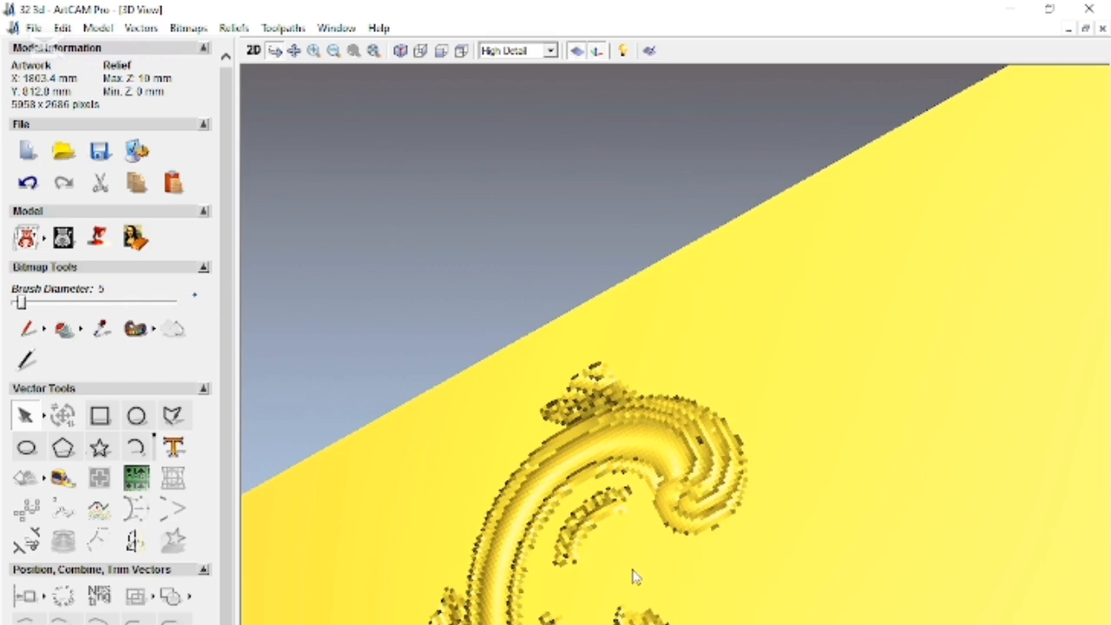
pyautogui.scroll(2, 634, 577)
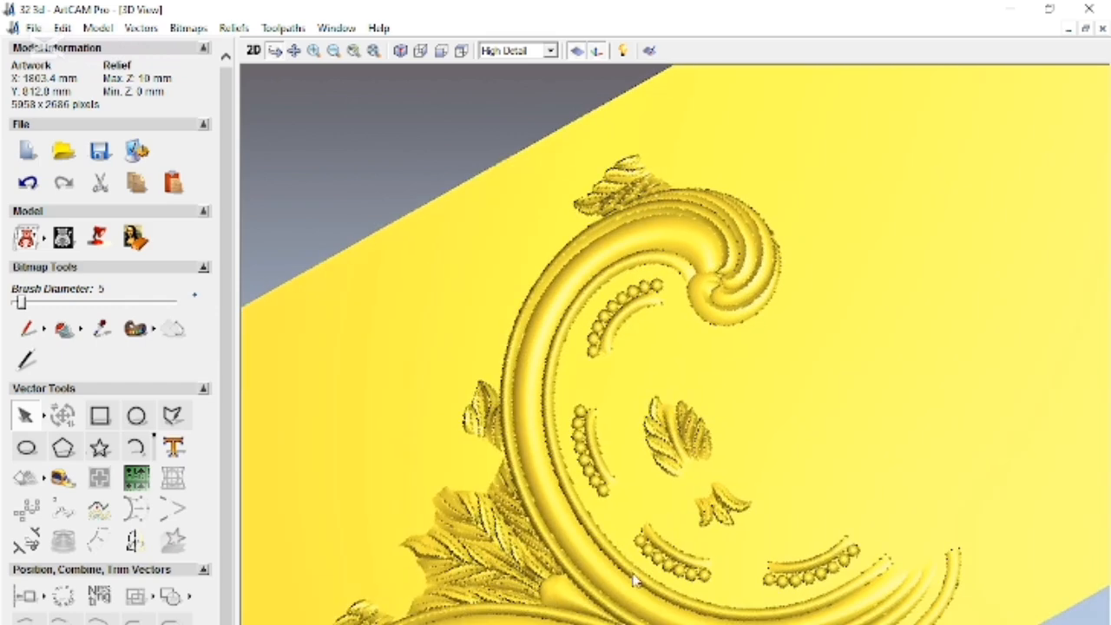
pyautogui.scroll(2, 474, 611)
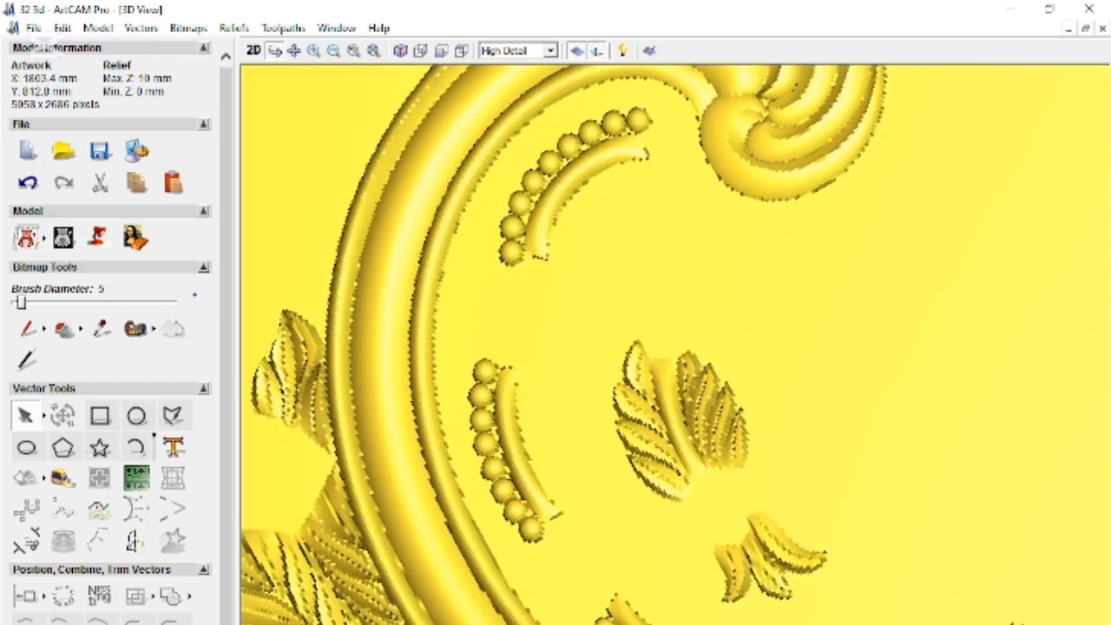
pyautogui.moveTo(439, 620); pyautogui.dragTo(731, 492, button='middle')
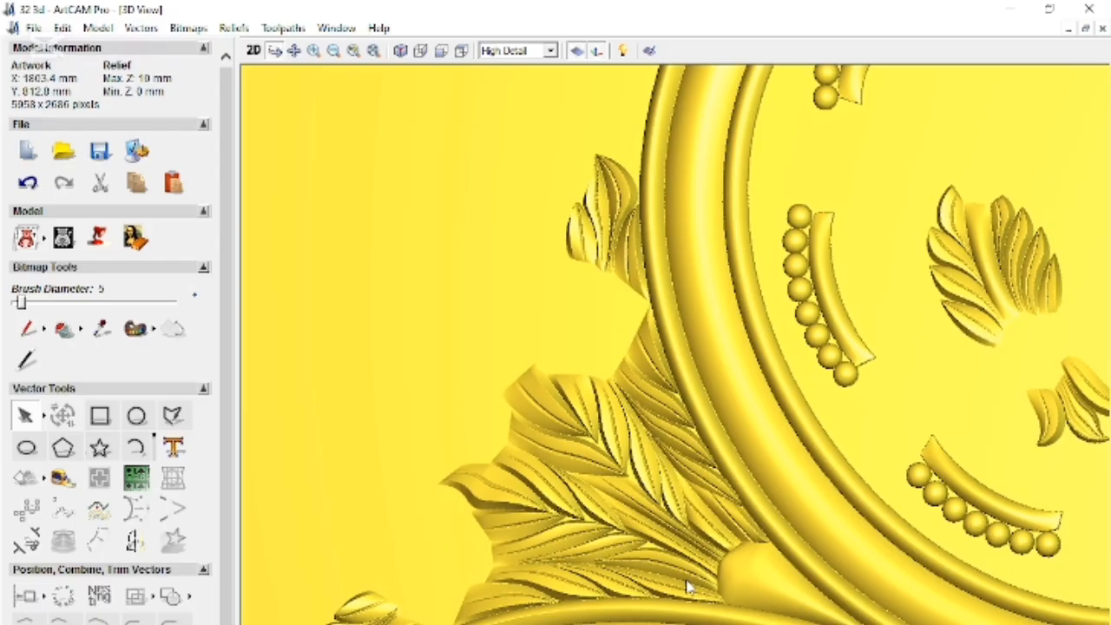
pyautogui.scroll(2, 482, 502)
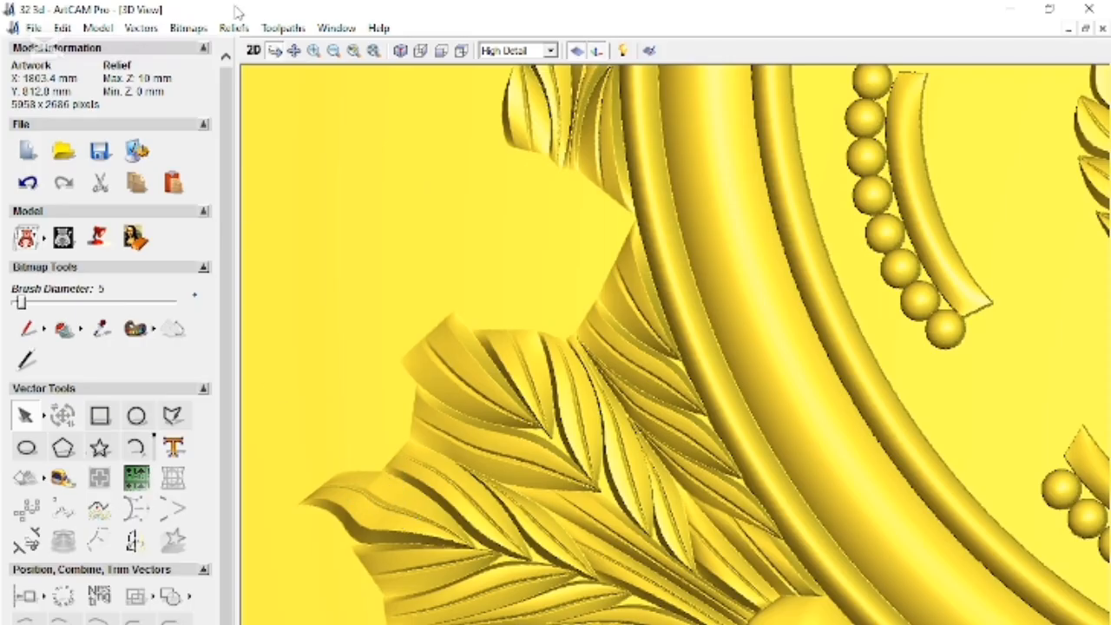
# Return to the 2D view and examine the side and tip edge vectors of the leaf below the middle rose
pyautogui.click(252, 51)
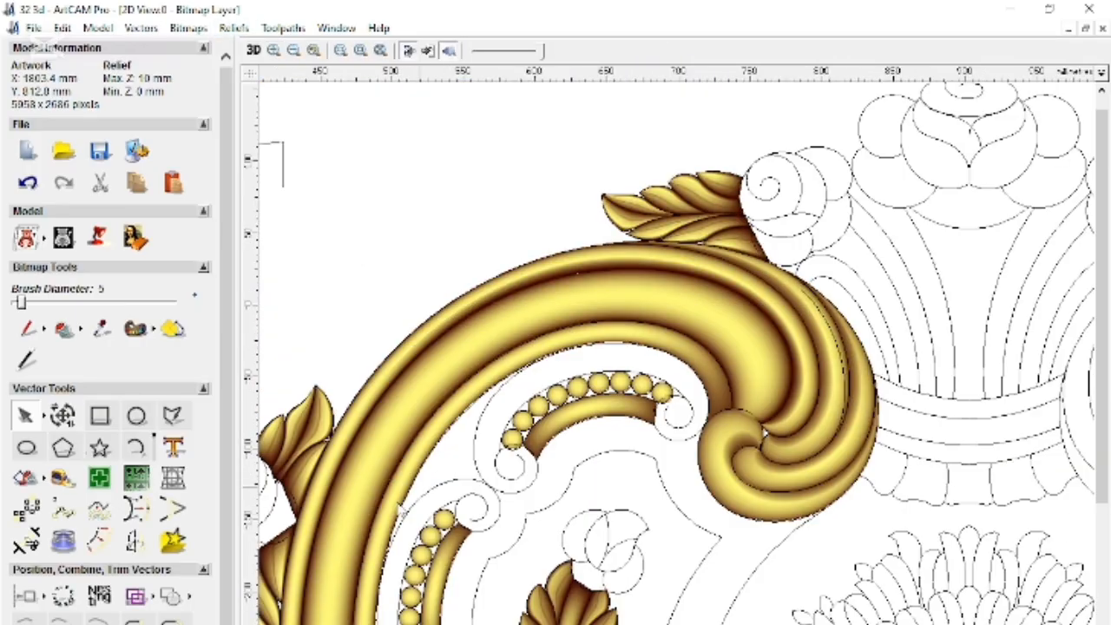
pyautogui.scroll(-1, 347, 512)
pyautogui.scroll(1, 486, 429)
pyautogui.scroll(1, 672, 472)
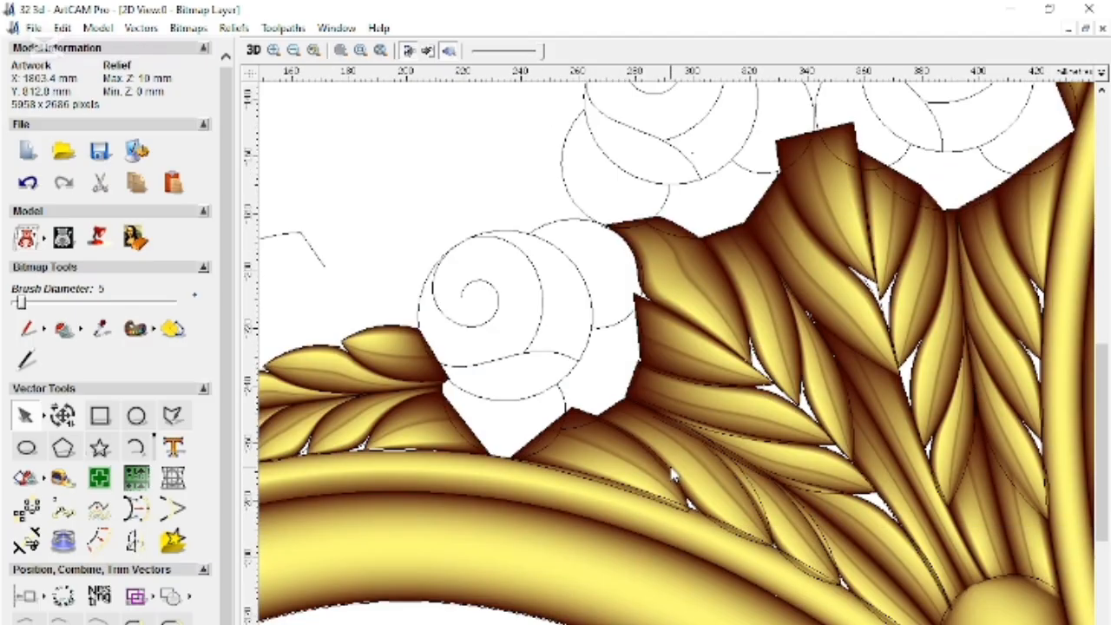
pyautogui.scroll(1, 699, 244)
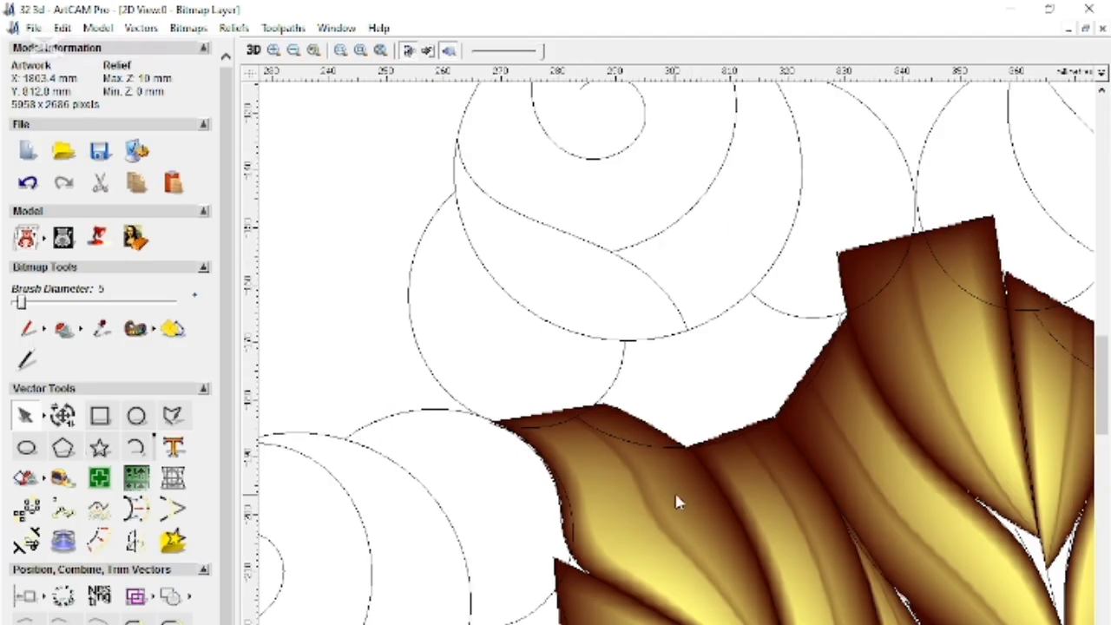
pyautogui.scroll(1, 674, 490)
pyautogui.click(497, 587)
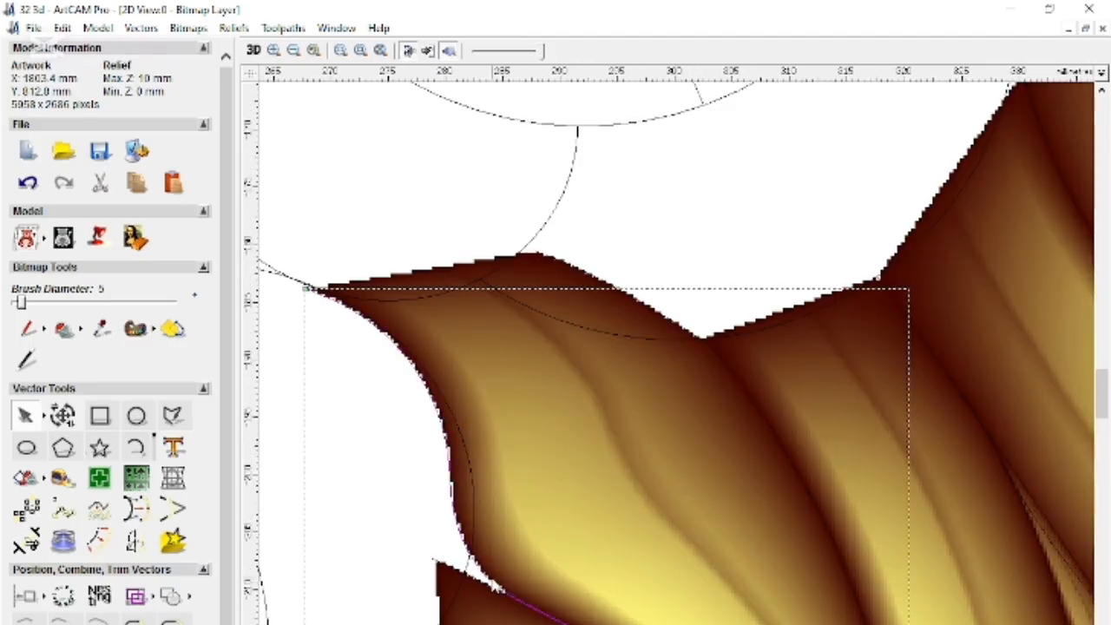
pyautogui.click(669, 324)
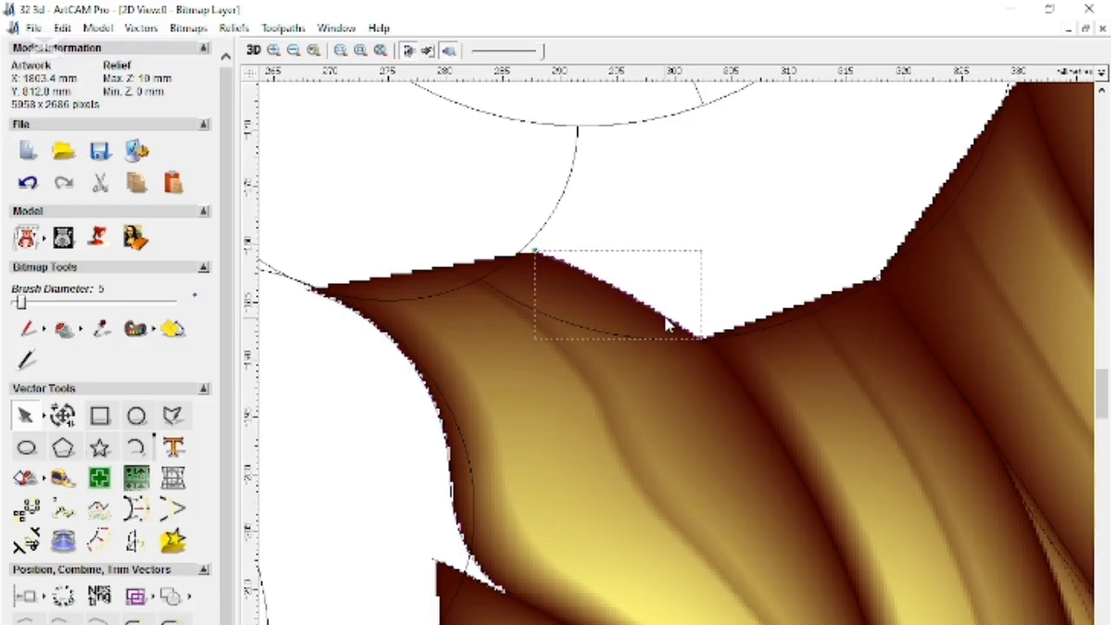
# Split the leaf's side edge and tip edge vectors a short distance either side of the sharp notch where they meet
pyautogui.click(731, 375)
pyautogui.scroll(2, 735, 382)
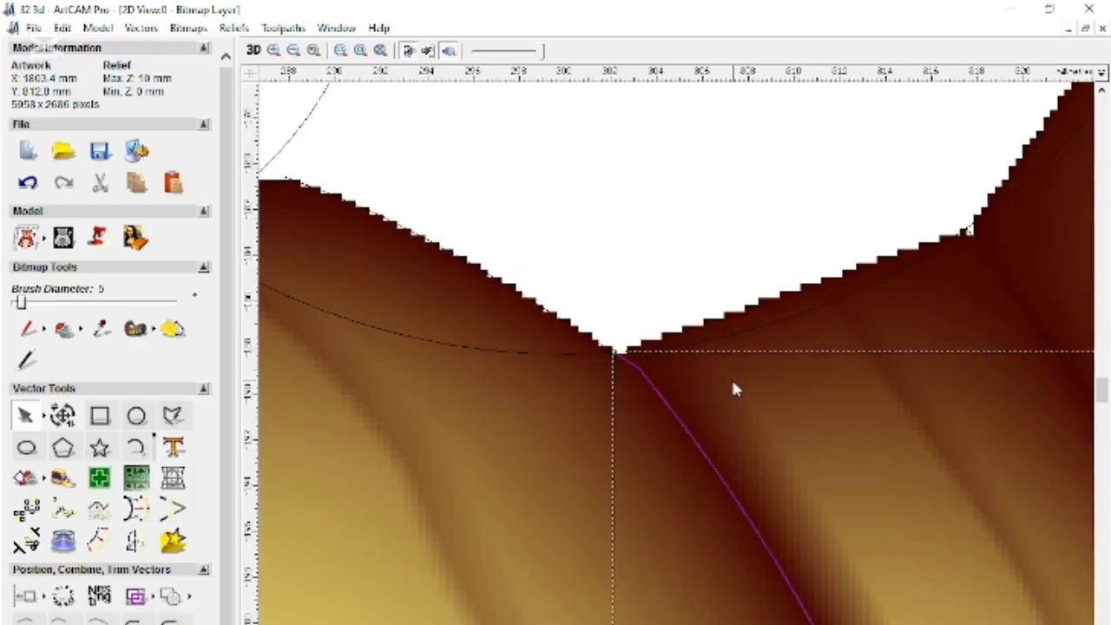
pyautogui.scroll(1, 625, 384)
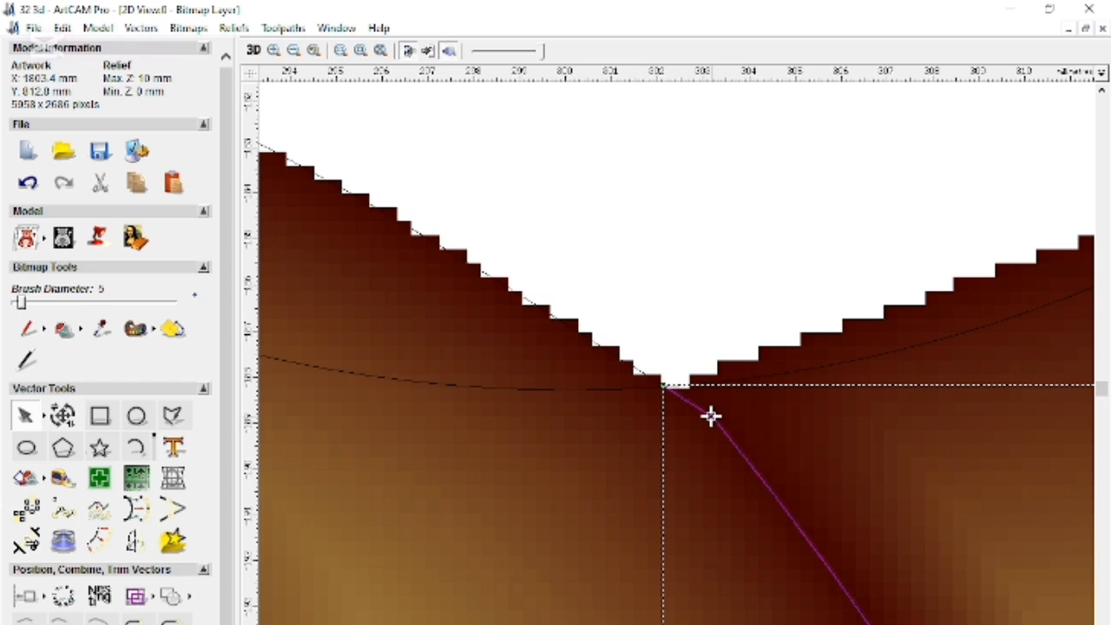
pyautogui.scroll(-2, 695, 452)
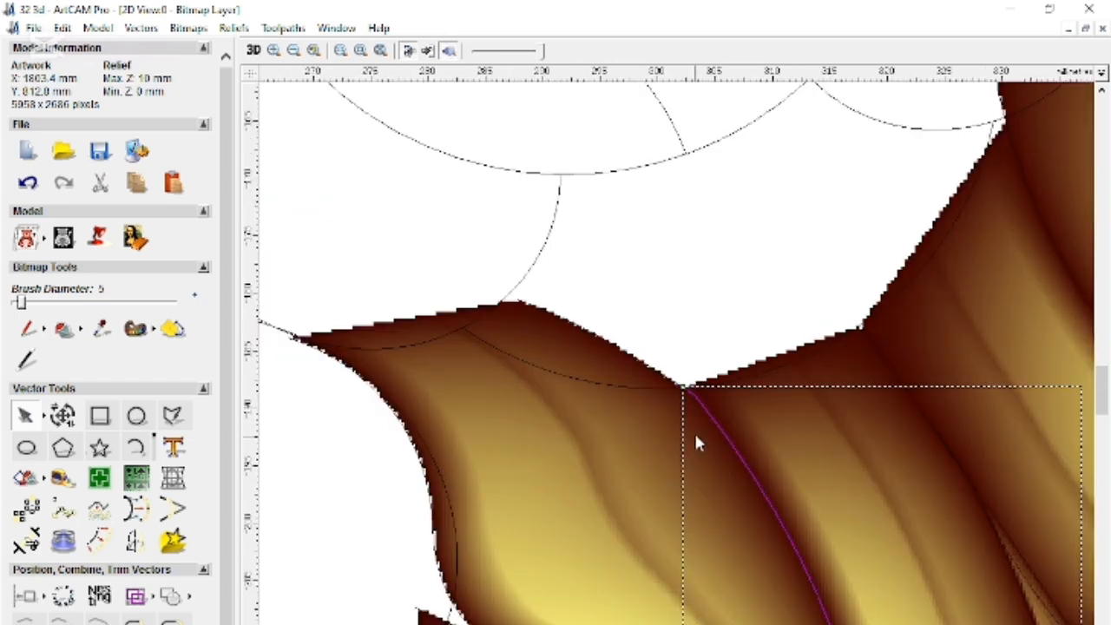
pyautogui.scroll(2, 669, 464)
pyautogui.scroll(1, 658, 473)
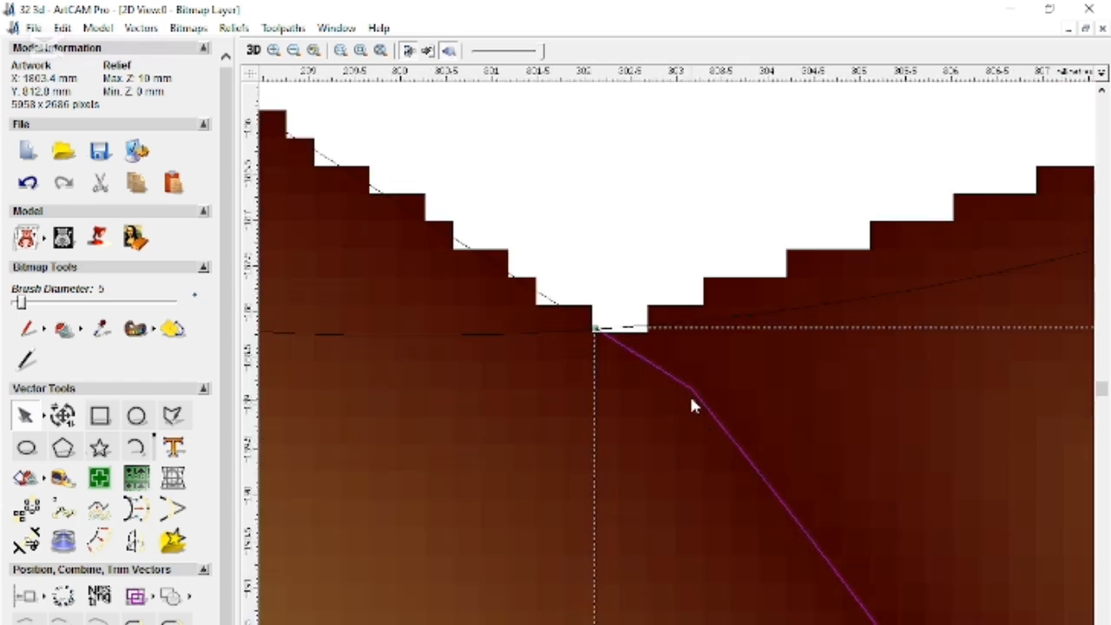
pyautogui.scroll(-1, 740, 576)
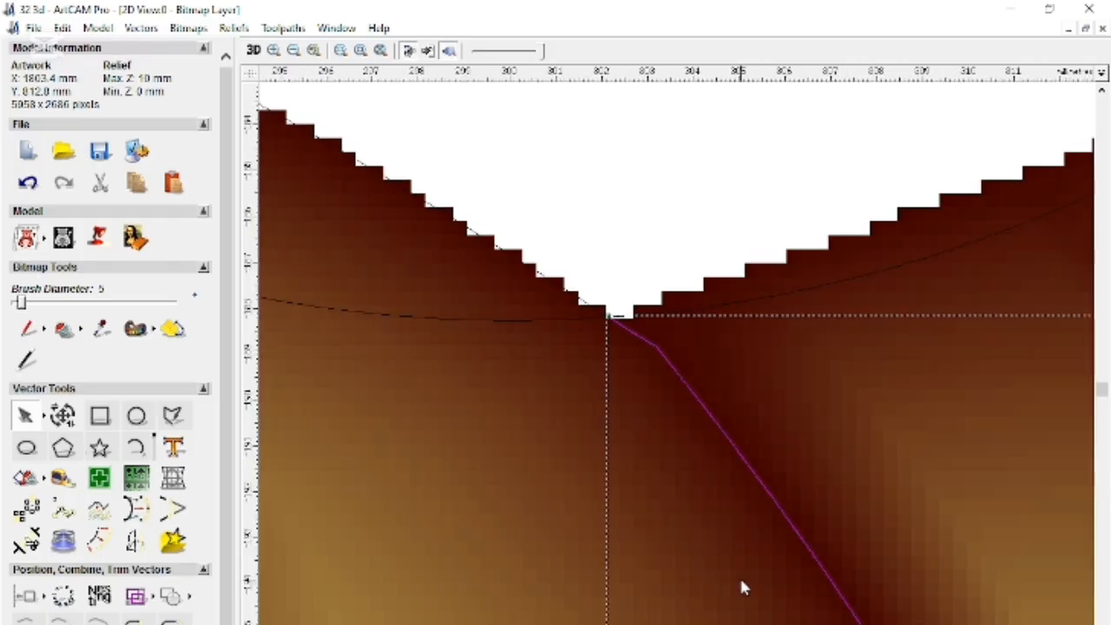
pyautogui.keyDown('shift'); pyautogui.click(801, 542); pyautogui.keyUp('shift')
pyautogui.scroll(-1, 689, 471)
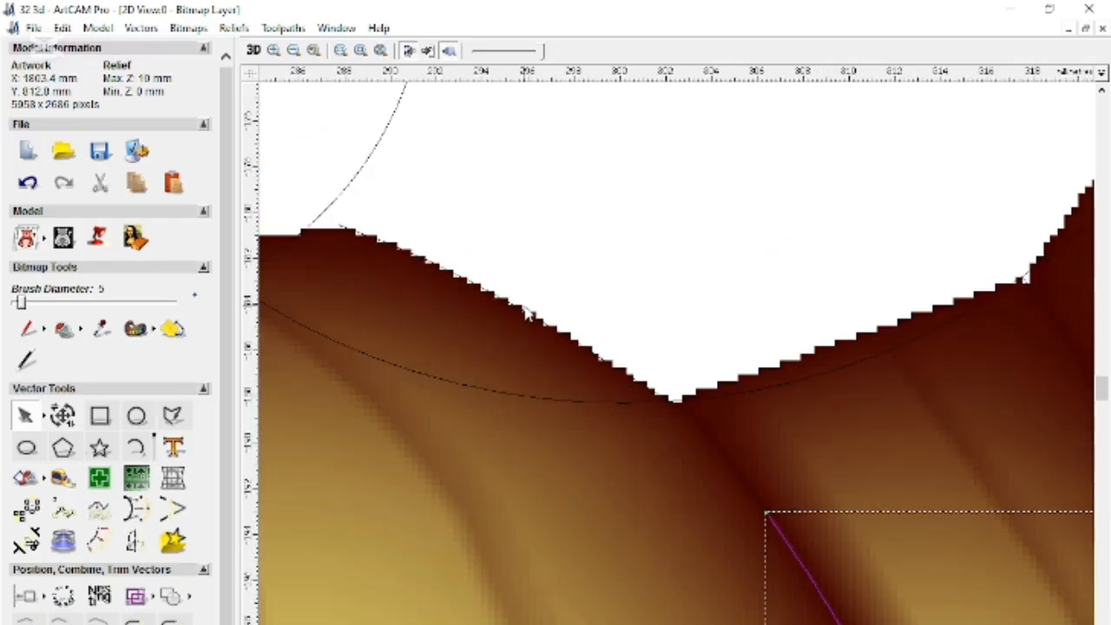
pyautogui.click(525, 312)
pyautogui.click(520, 310)
pyautogui.click(505, 302)
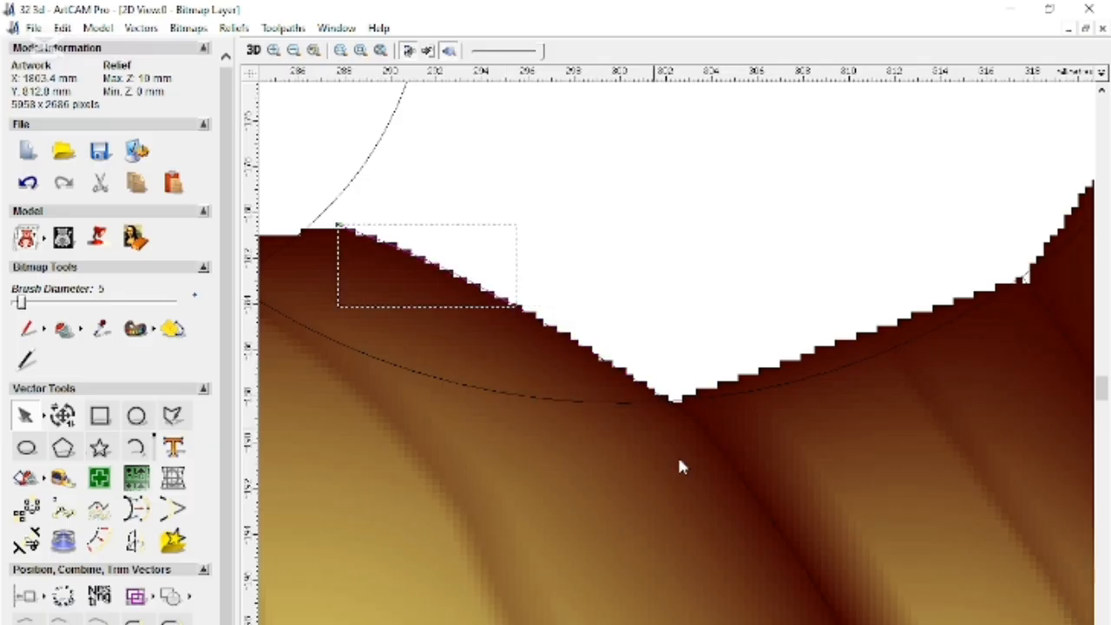
# Join the remaining tip edge vector to the leaf's side edge vector across the notch
pyautogui.keyDown('shift'); pyautogui.click(727, 463); pyautogui.keyUp('shift')
pyautogui.rightClick(727, 462)
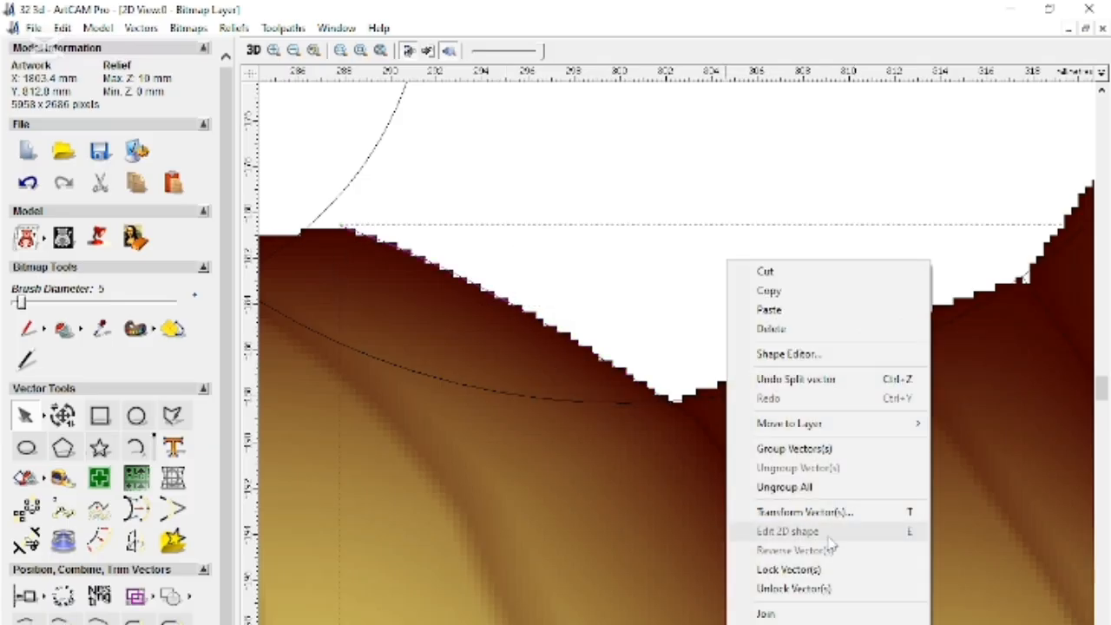
pyautogui.click(761, 616)
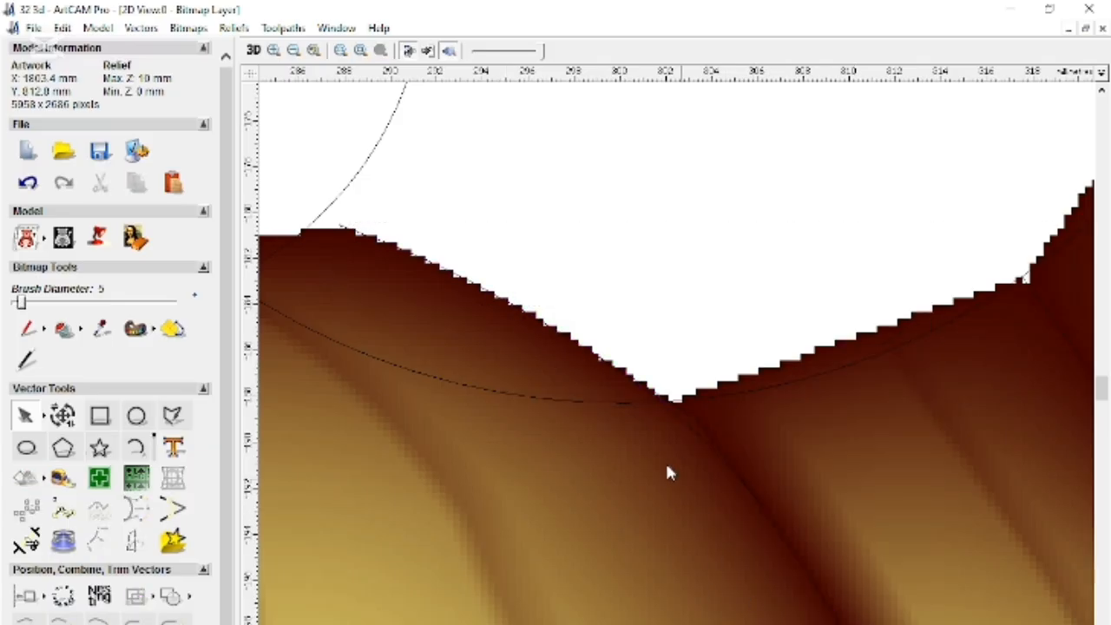
# Delete the joined edge vector that runs through the sharp notch of the leaf below the middle rose
pyautogui.moveTo(318, 137); pyautogui.dragTo(792, 599)
pyautogui.rightClick(732, 512)
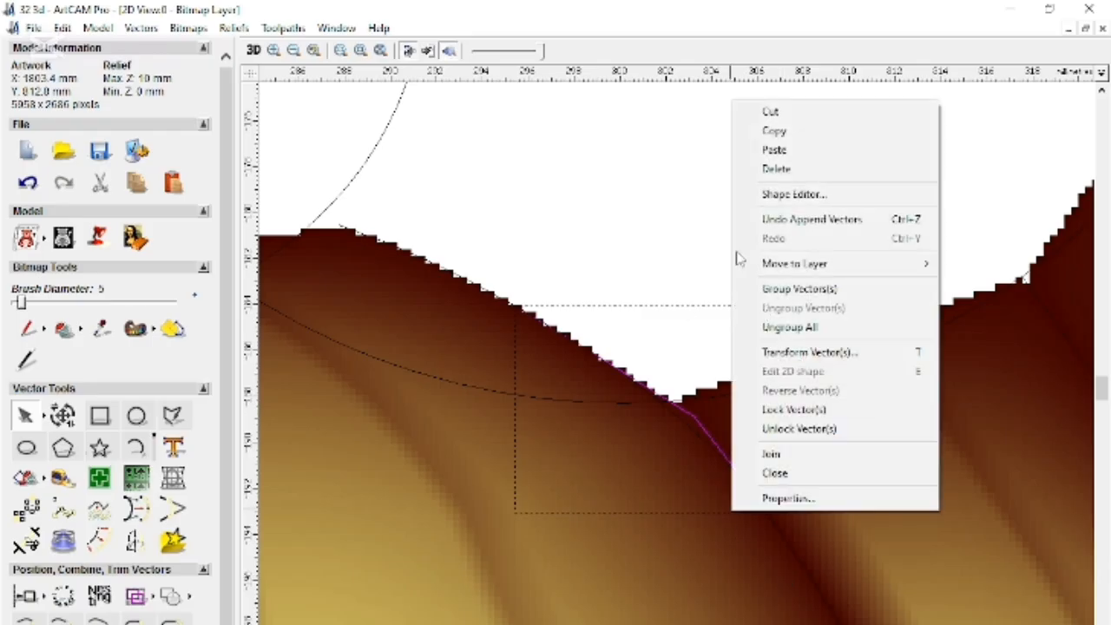
pyautogui.click(777, 168)
pyautogui.scroll(-2, 684, 495)
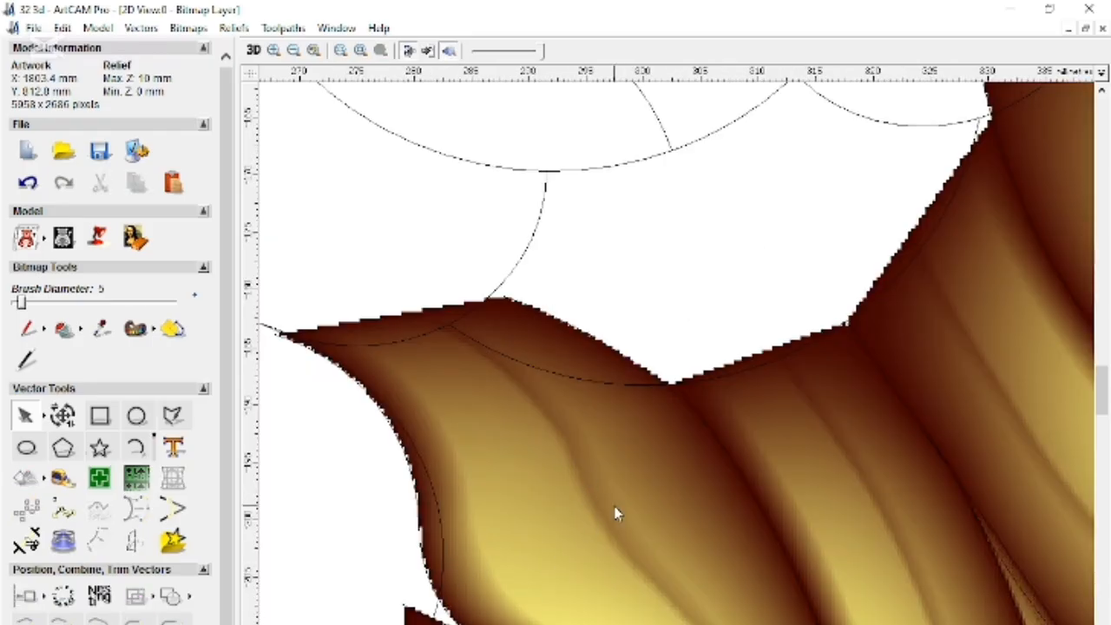
# Examine the leaf's other side edge vector, the surrounding leaf cluster, and the upper scroll's curled end with its nearby leaves
pyautogui.click(271, 331)
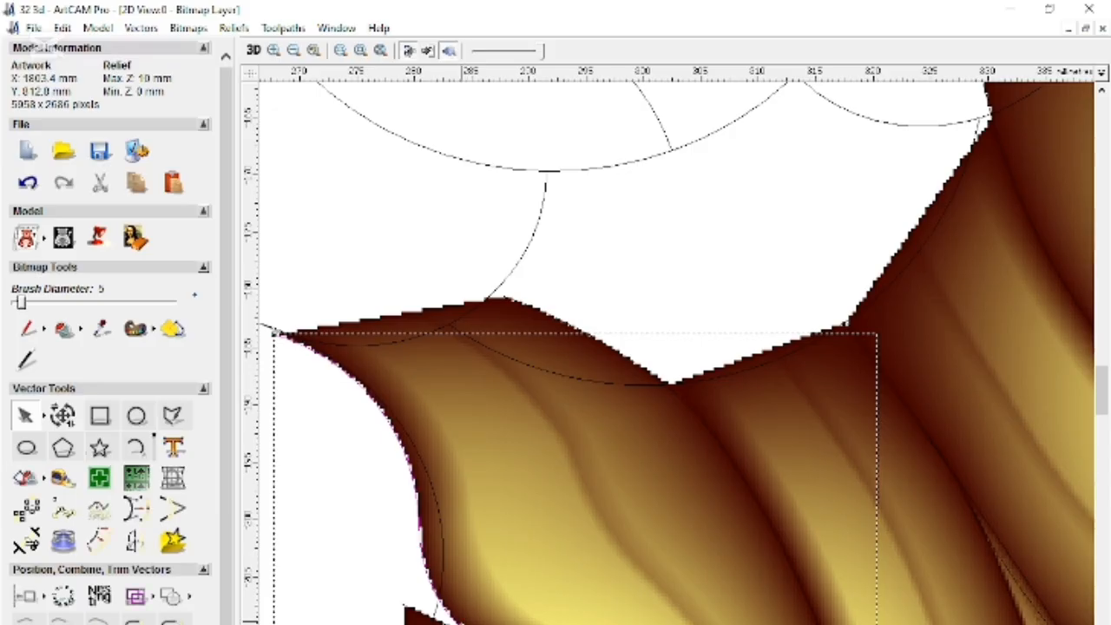
pyautogui.scroll(-2, 580, 515)
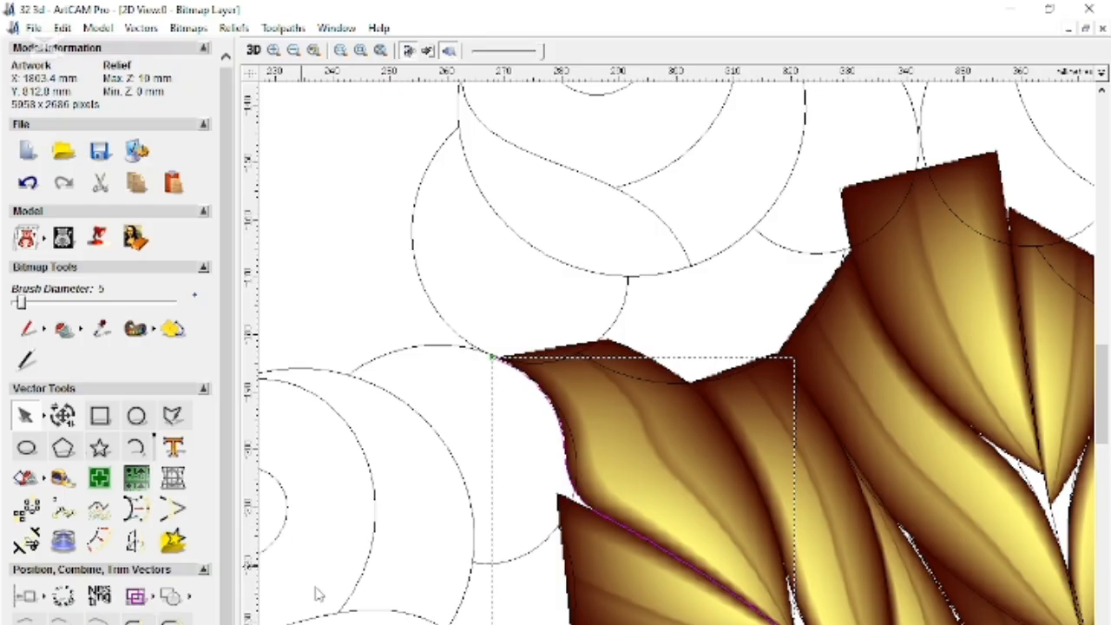
pyautogui.scroll(-4, 695, 495)
pyautogui.scroll(-2, 822, 511)
pyautogui.scroll(2, 508, 508)
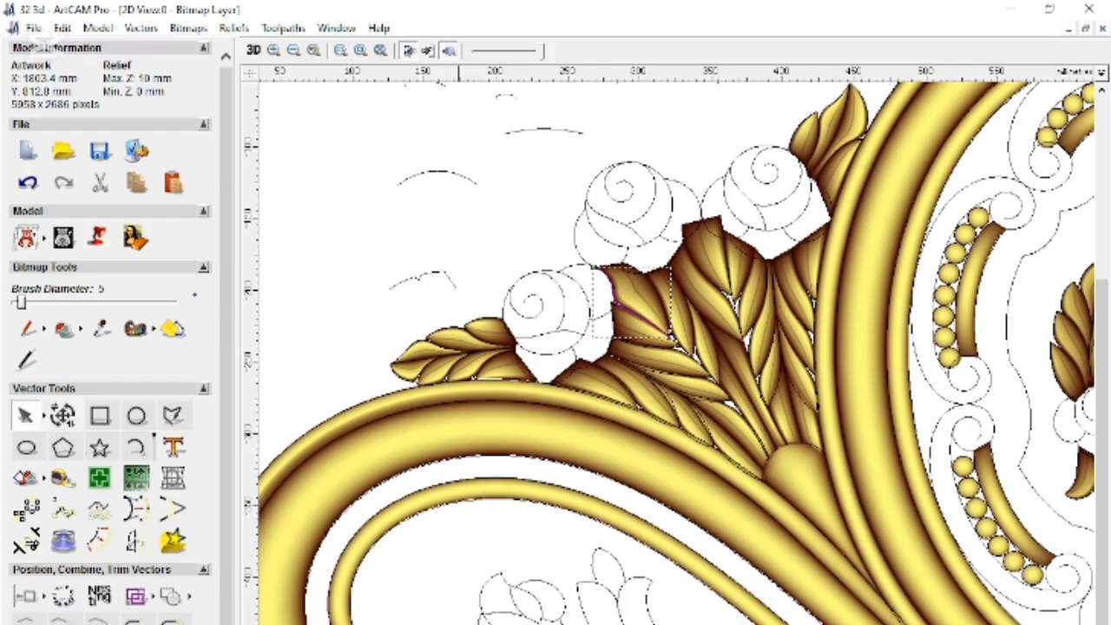
pyautogui.scroll(-2, 792, 568)
pyautogui.scroll(2, 778, 357)
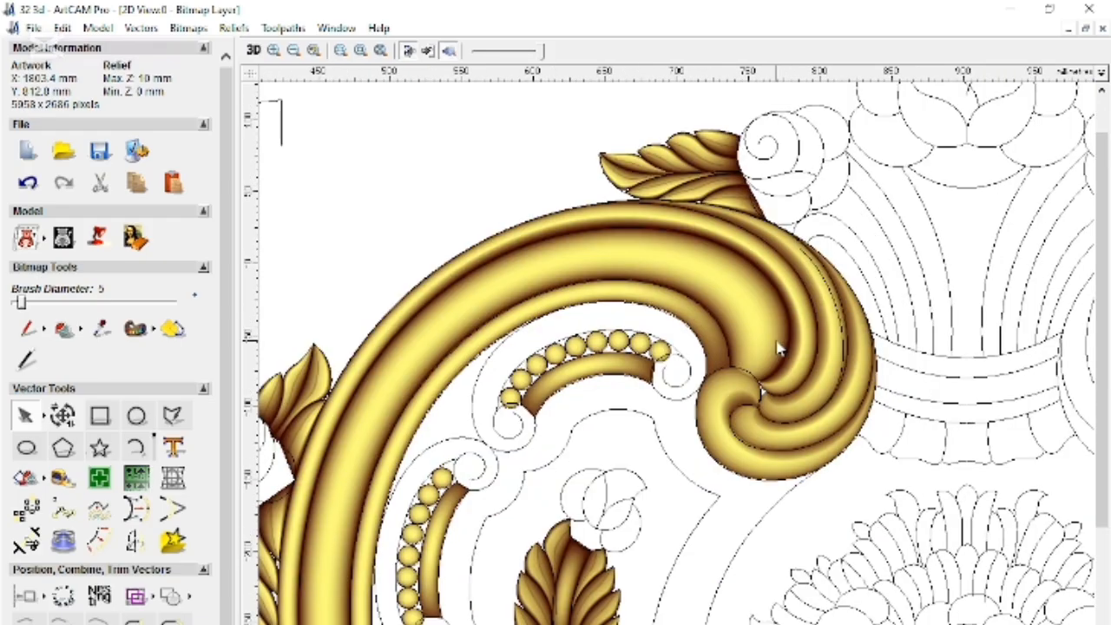
pyautogui.scroll(2, 825, 274)
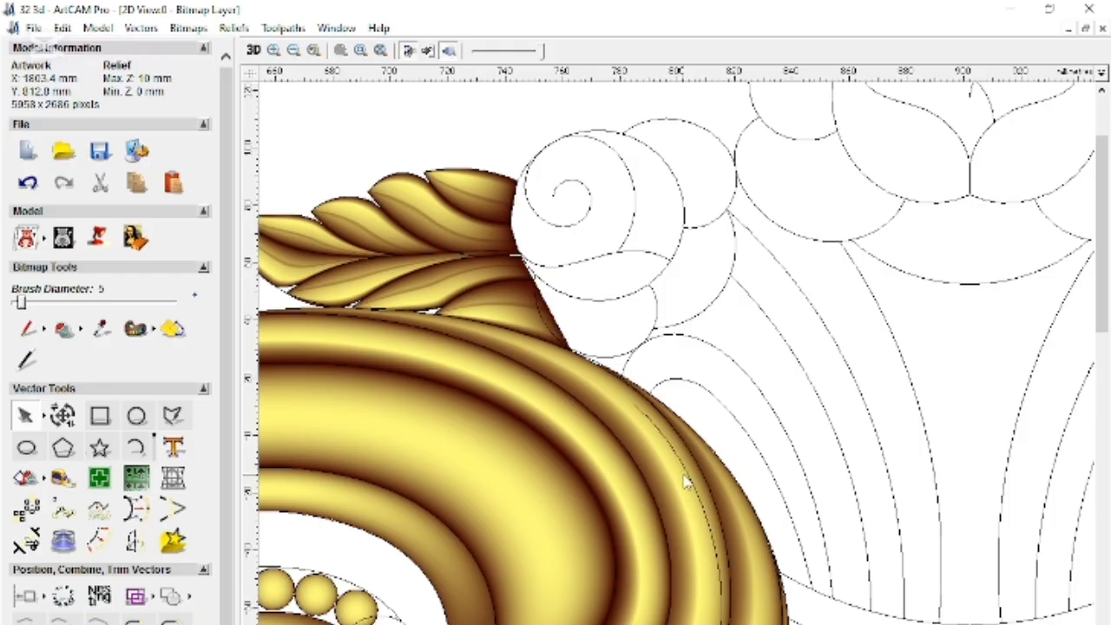
# Close both open ornament model windows without saving the changes, and close the empty Autodesk ArtCAM Premium 2018 window
pyautogui.click(1091, 9)
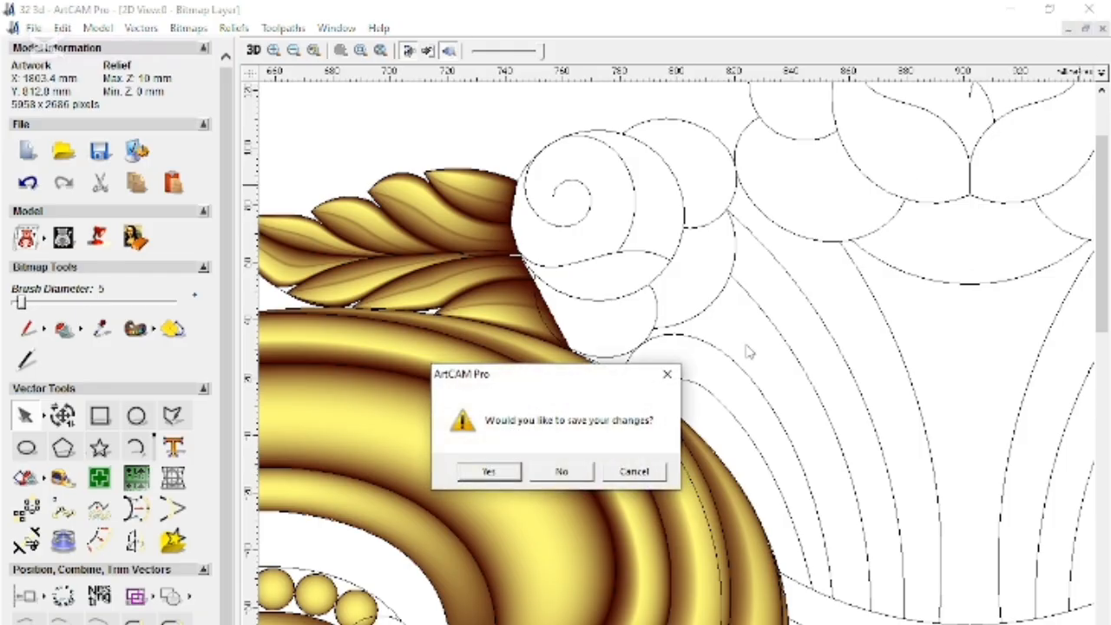
pyautogui.click(563, 472)
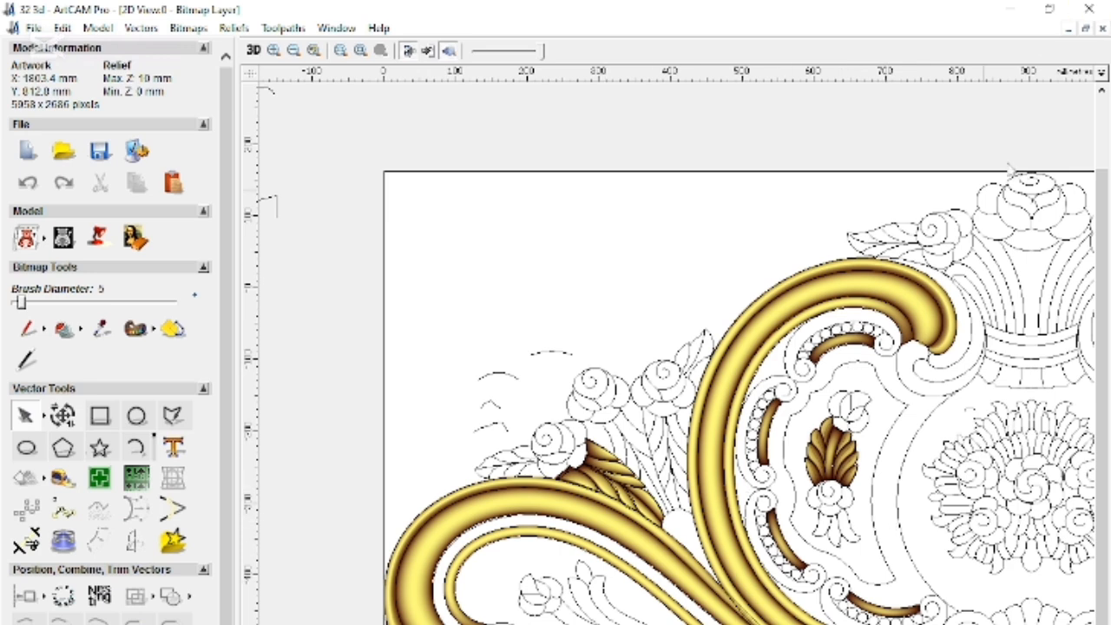
pyautogui.click(1091, 10)
pyautogui.click(563, 473)
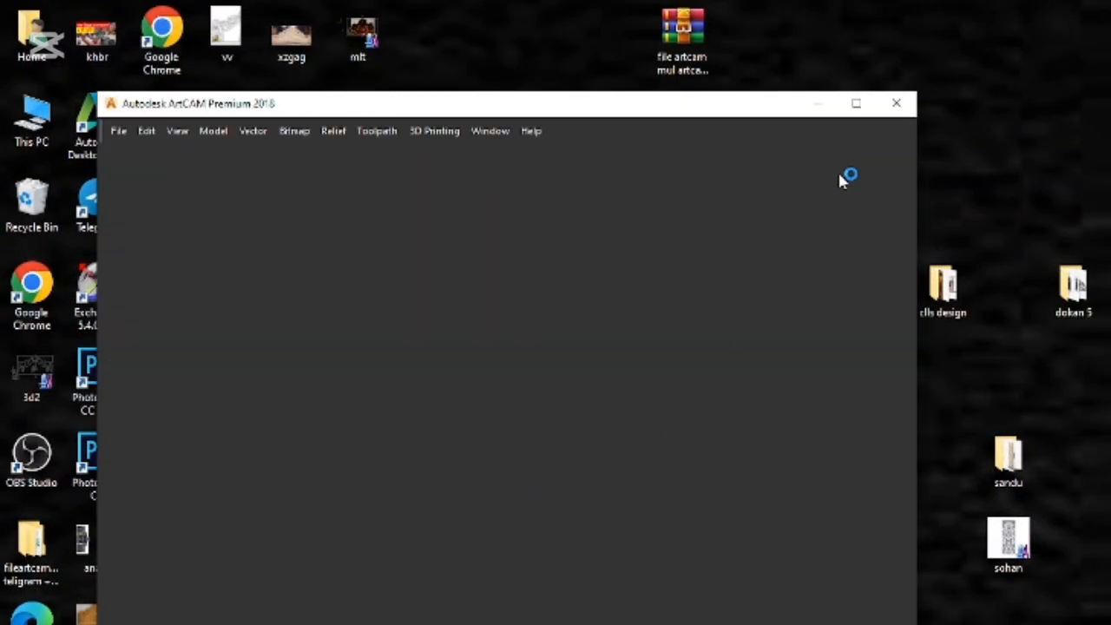
pyautogui.click(895, 108)
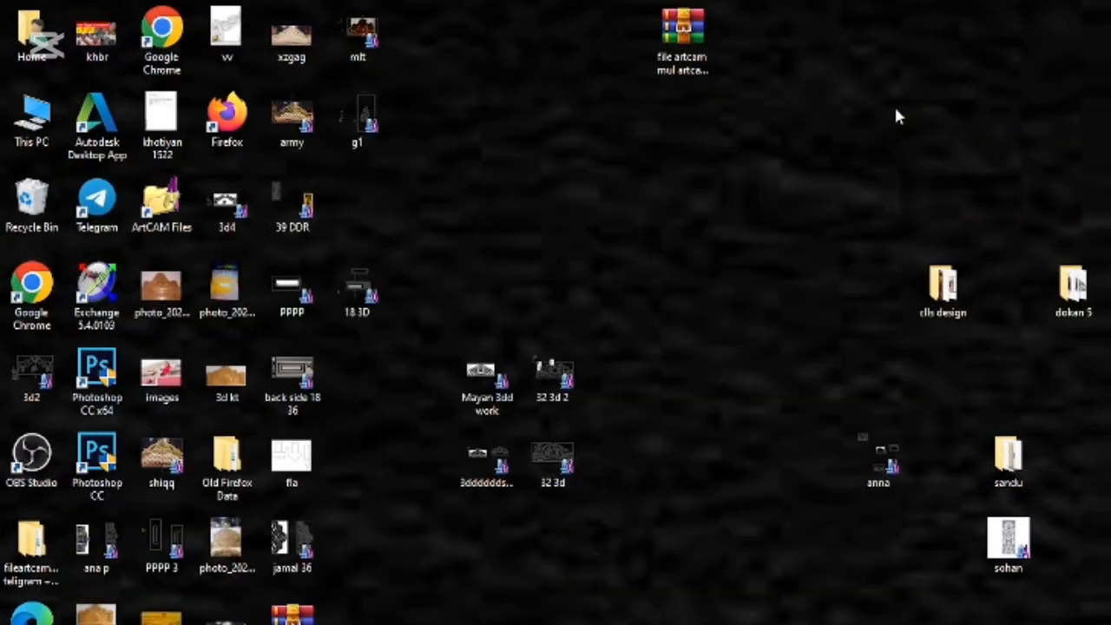
# Open the ornament model beside the 32 3d file on the desktop in Autodesk ArtCAM 2018, ignoring the auto-save recovery
pyautogui.click(482, 471)
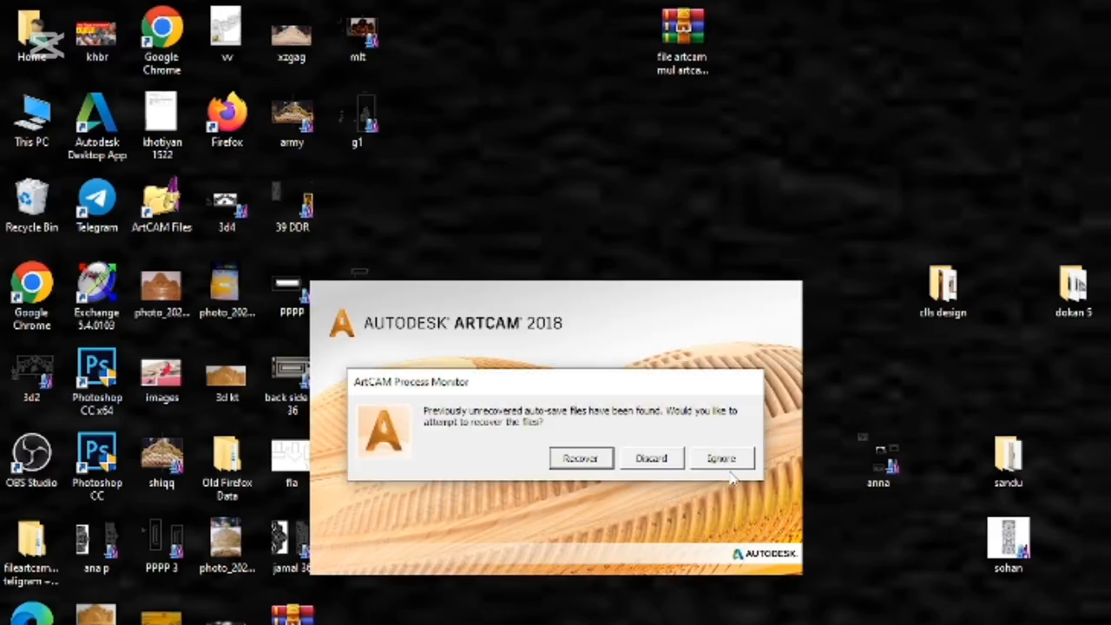
pyautogui.click(727, 459)
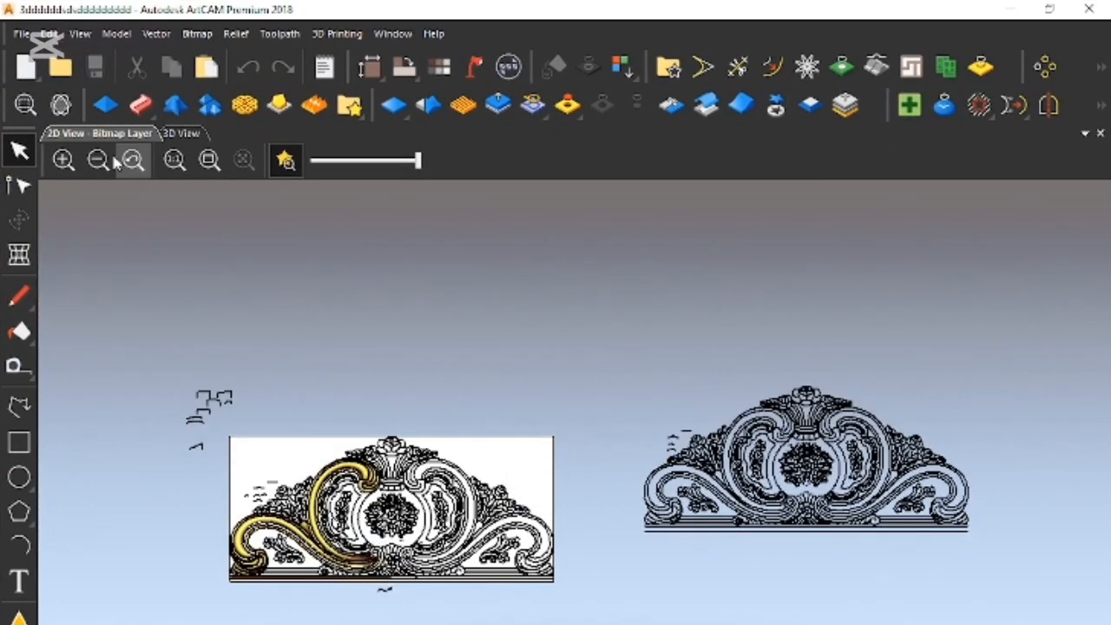
# Examine the lower scroll's curled end, checking its overlapping strands and the split edge vectors along its outer side
pyautogui.scroll(2, 293, 527)
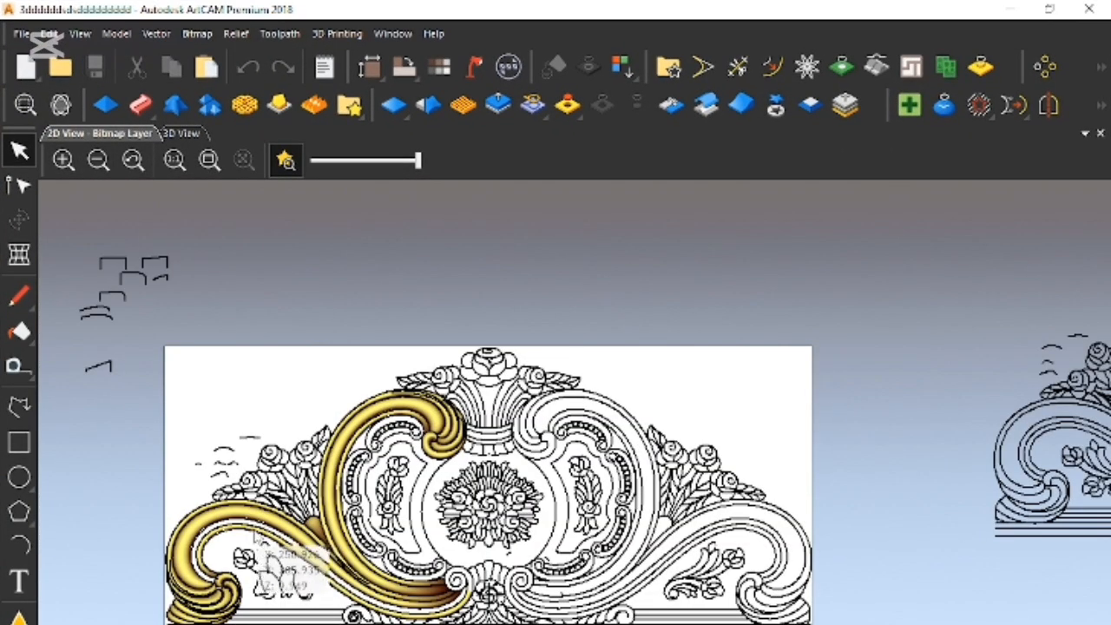
pyautogui.scroll(4, 261, 540)
pyautogui.scroll(-2, 574, 496)
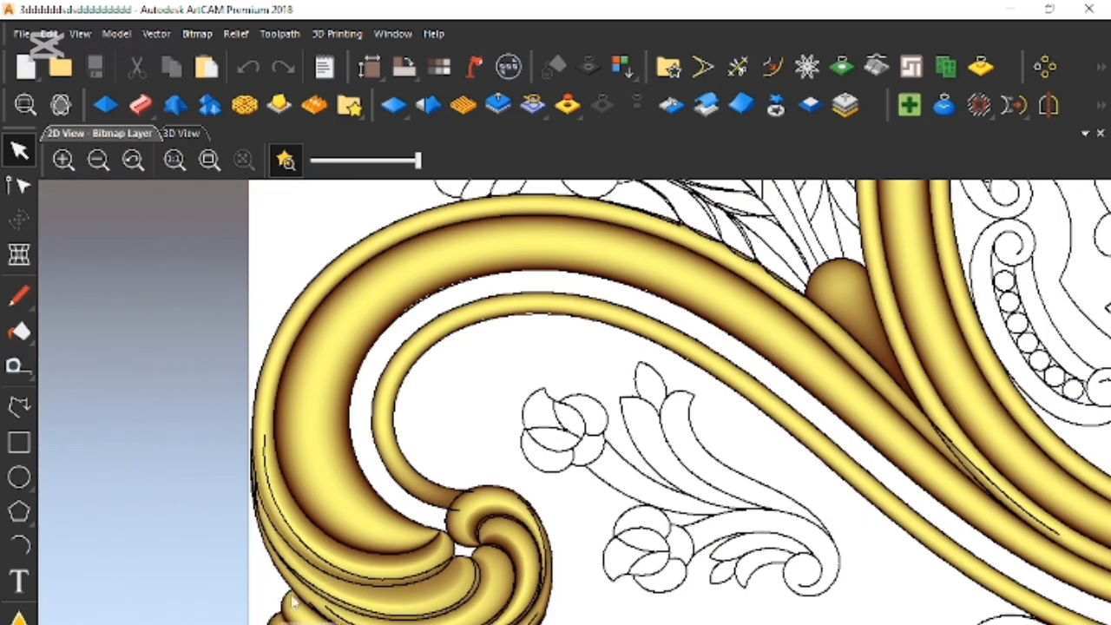
pyautogui.scroll(2, 314, 590)
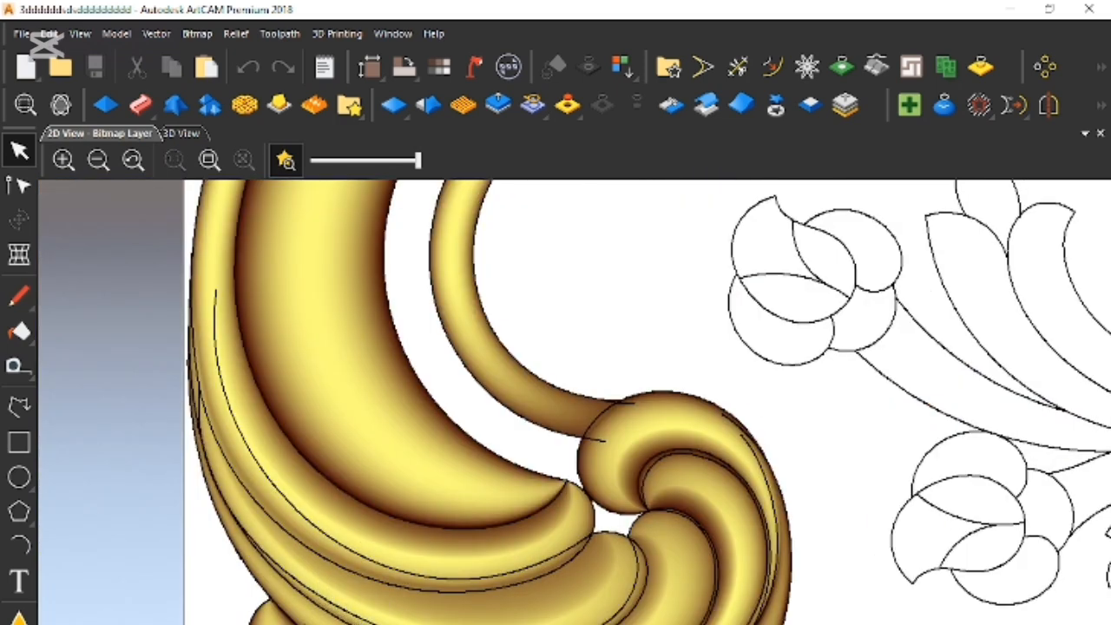
pyautogui.scroll(2, 582, 608)
pyautogui.scroll(-2, 570, 580)
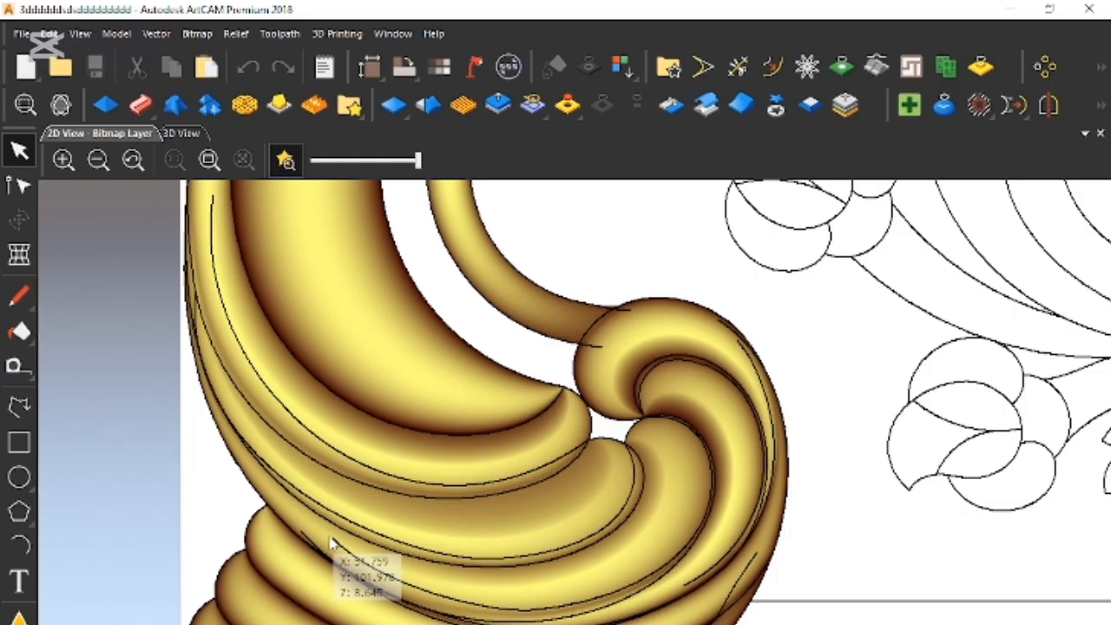
pyautogui.scroll(2, 330, 543)
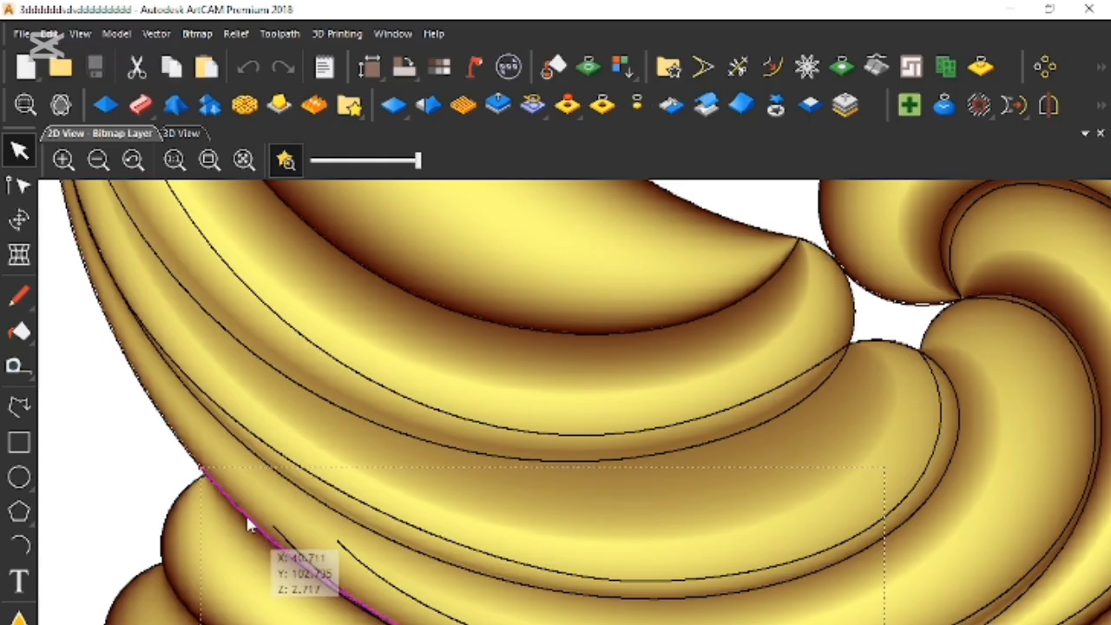
pyautogui.click(173, 439)
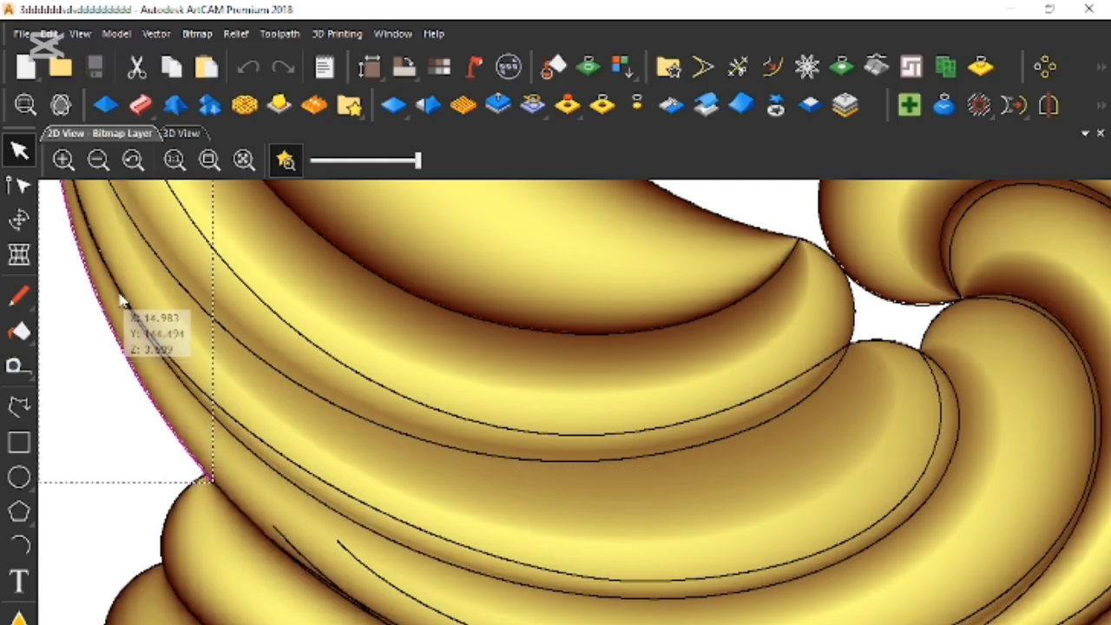
pyautogui.scroll(-2, 956, 430)
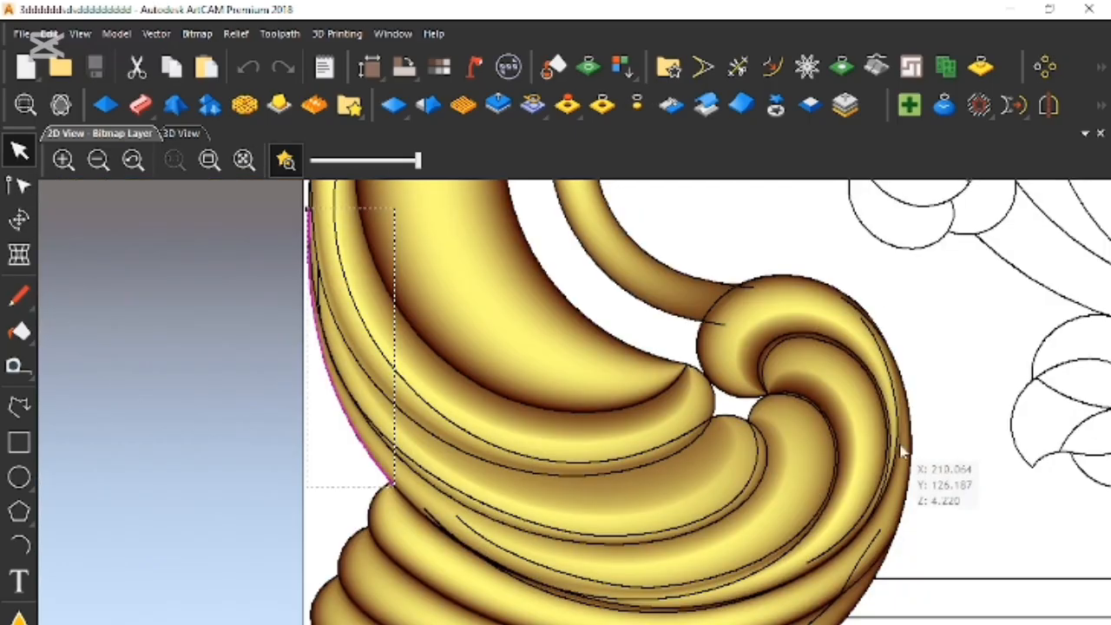
pyautogui.scroll(-2, 726, 447)
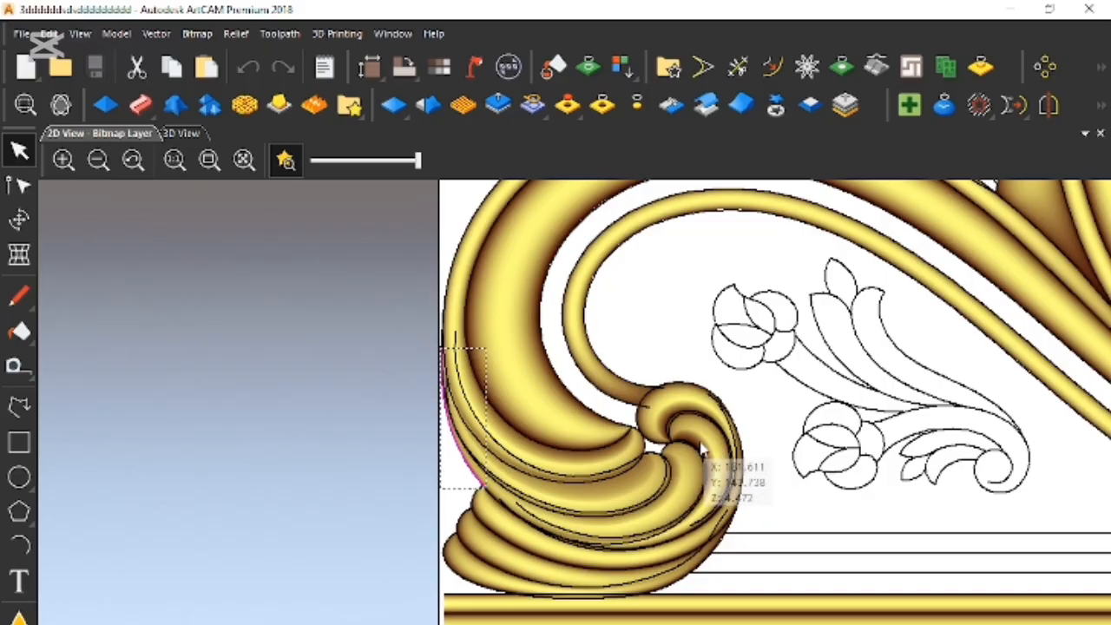
pyautogui.scroll(2, 721, 455)
pyautogui.scroll(-3, 701, 459)
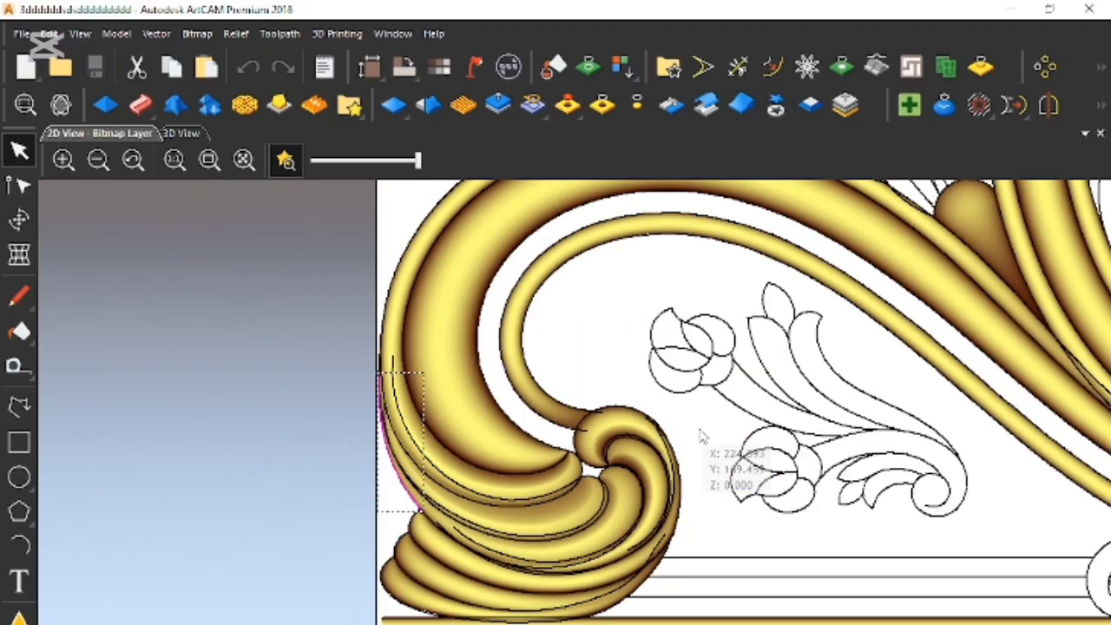
# Examine the side edge vectors of the curved leaves in the floral spray inside the lower scroll
pyautogui.scroll(3, 738, 443)
pyautogui.scroll(3, 744, 436)
pyautogui.click(671, 441)
pyautogui.click(664, 364)
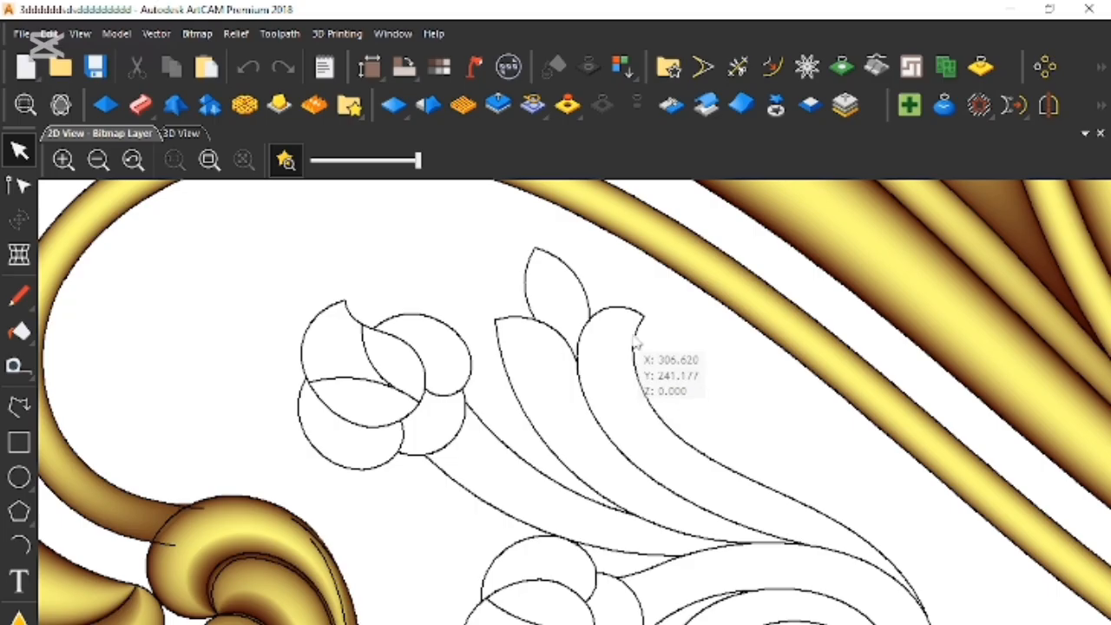
pyautogui.click(638, 354)
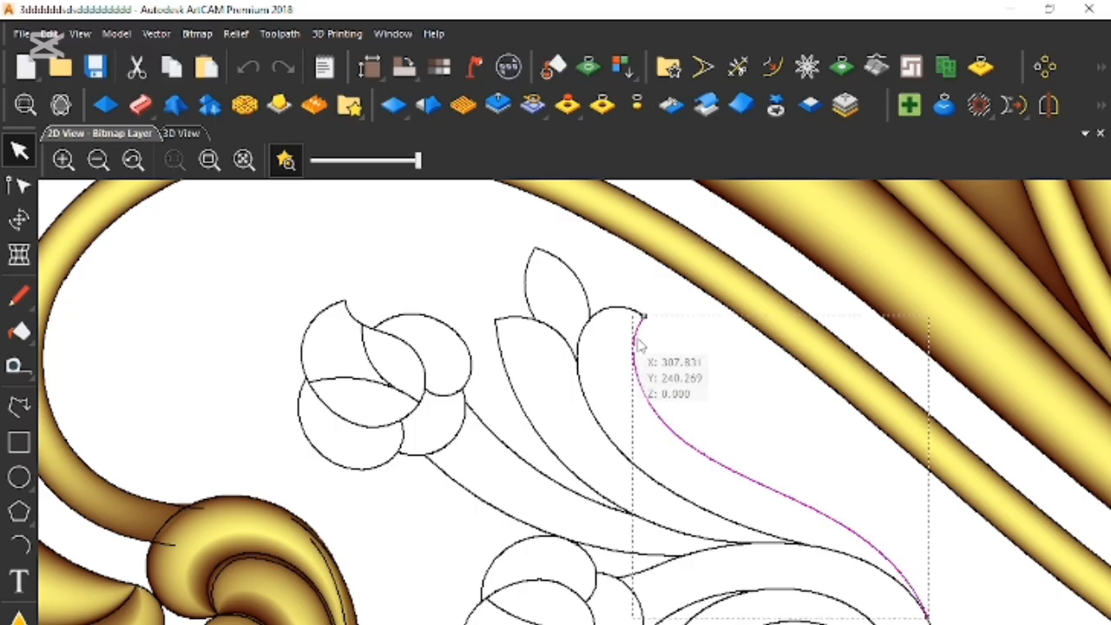
pyautogui.click(682, 401)
pyautogui.click(620, 335)
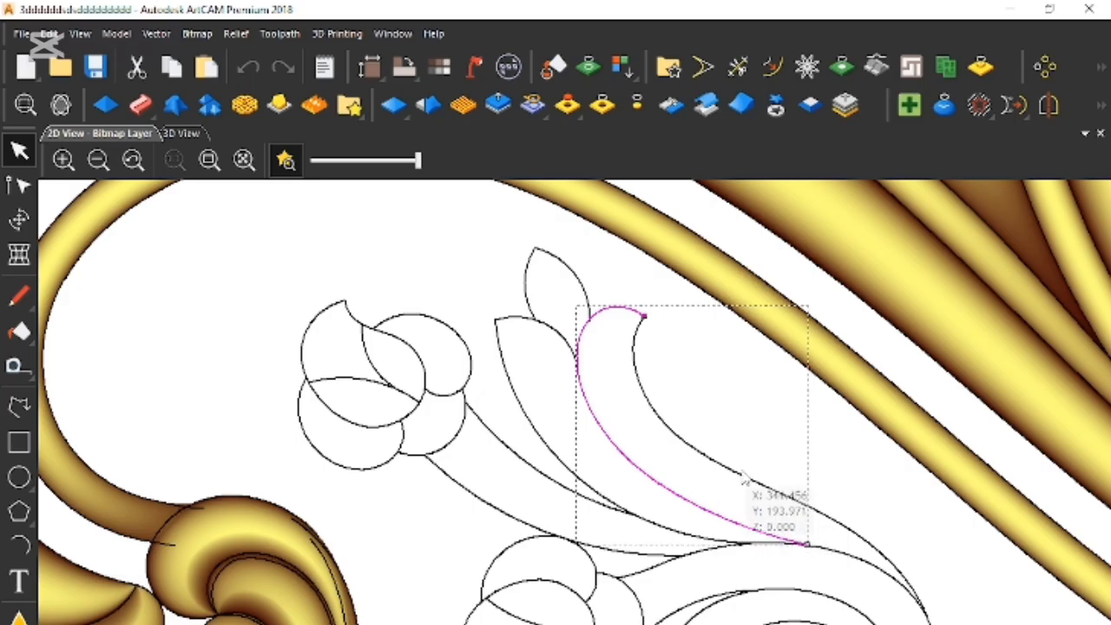
pyautogui.click(865, 545)
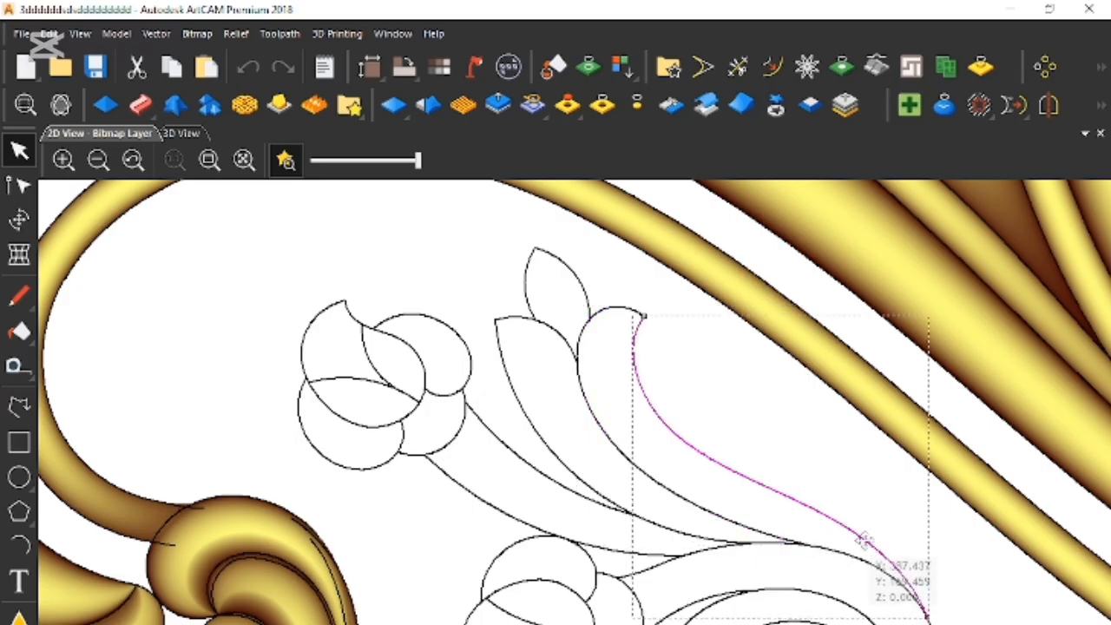
pyautogui.click(754, 512)
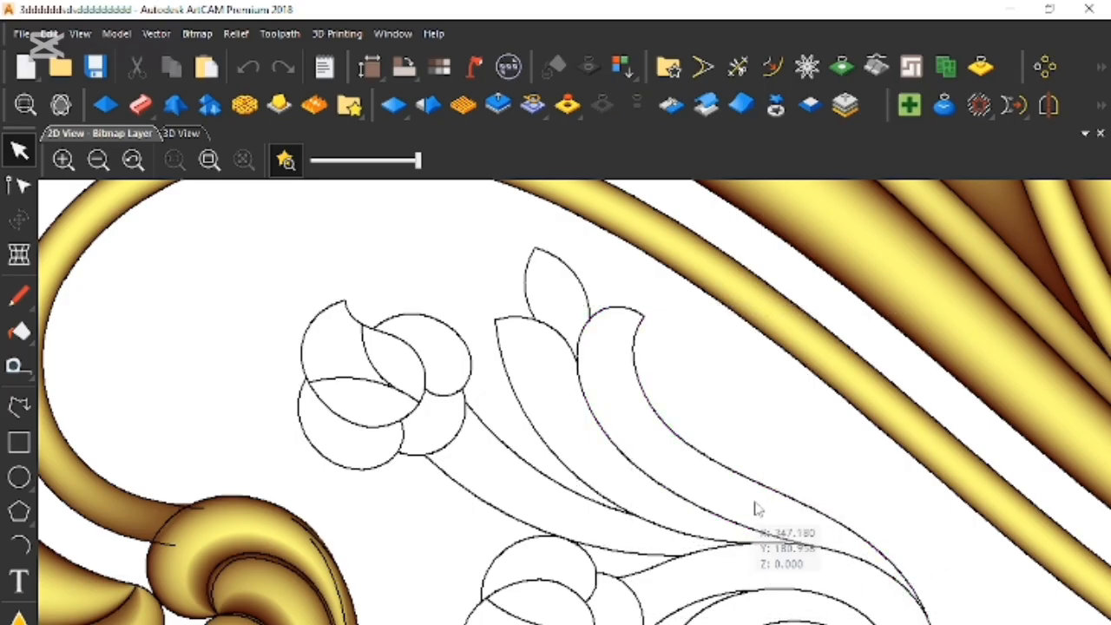
pyautogui.click(541, 450)
pyautogui.click(517, 476)
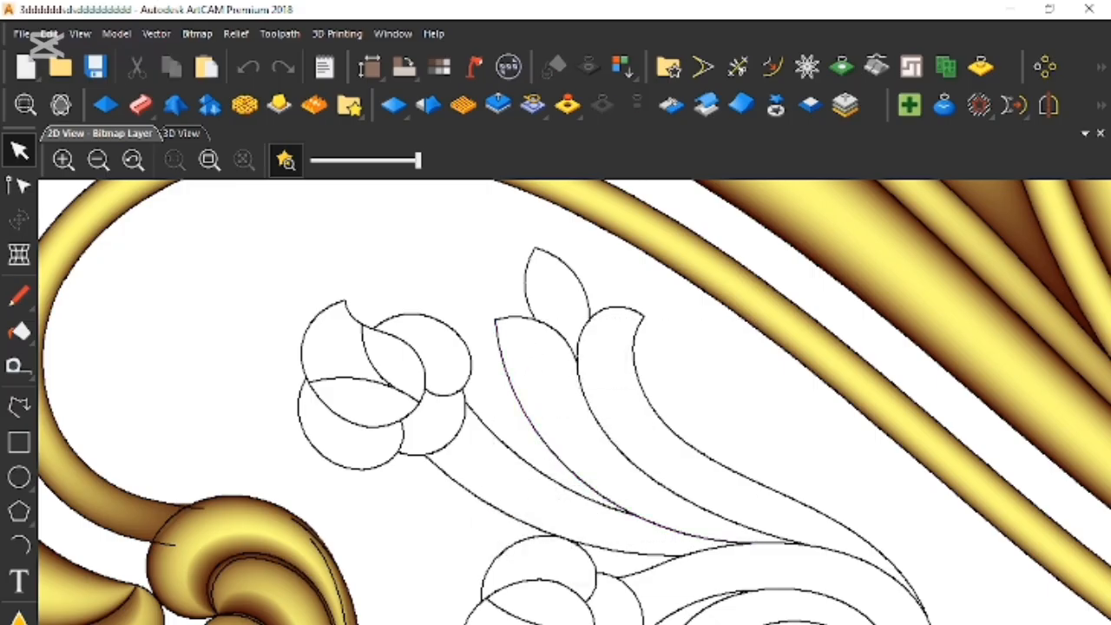
pyautogui.click(795, 622)
# Recheck the outer edge vector of the spray's curved leaf from its hooked tip down to the stem
pyautogui.scroll(-3, 521, 577)
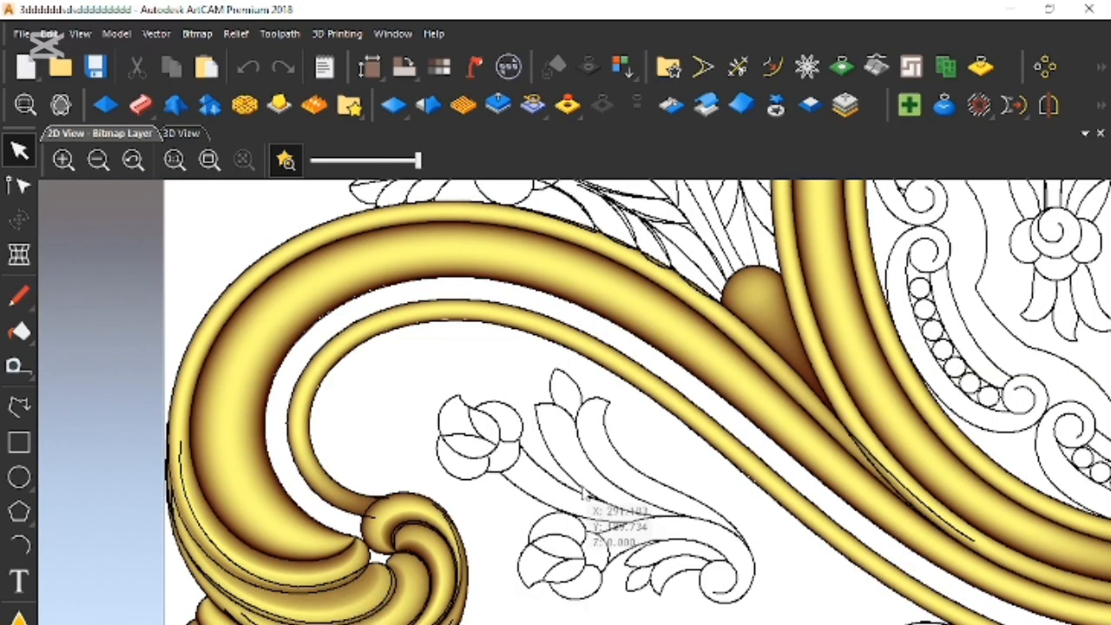
pyautogui.scroll(3, 660, 513)
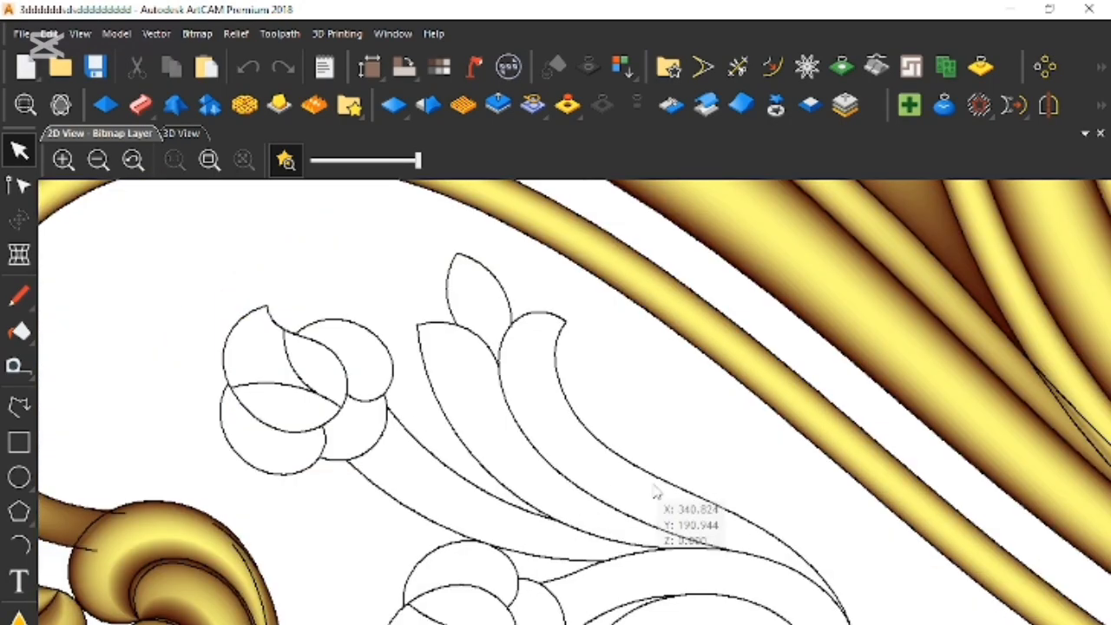
pyautogui.click(560, 393)
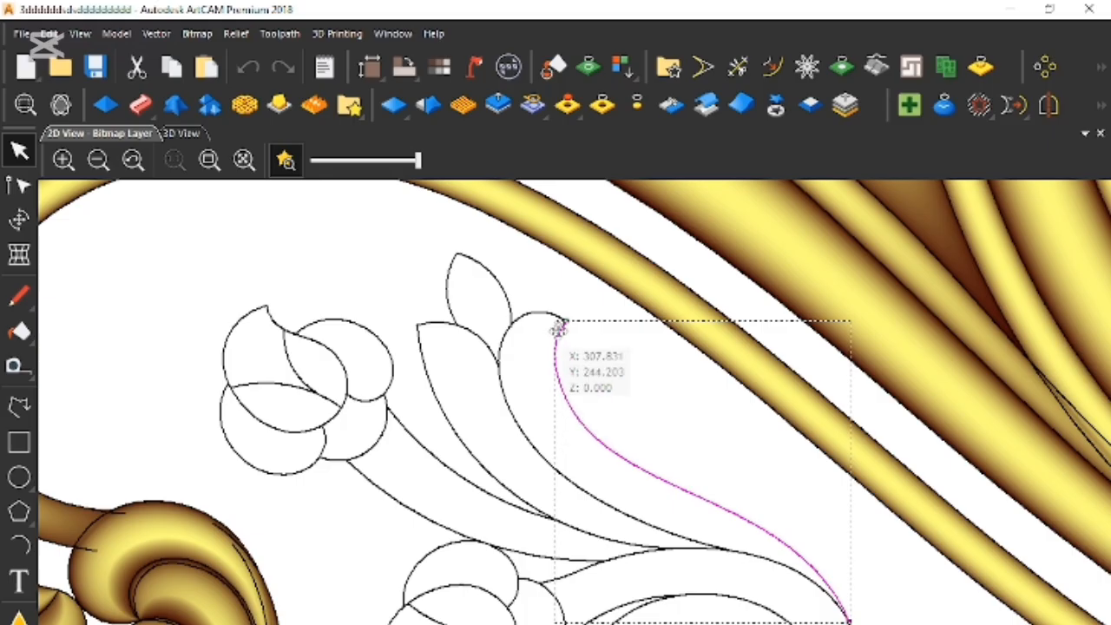
pyautogui.click(563, 389)
pyautogui.click(558, 383)
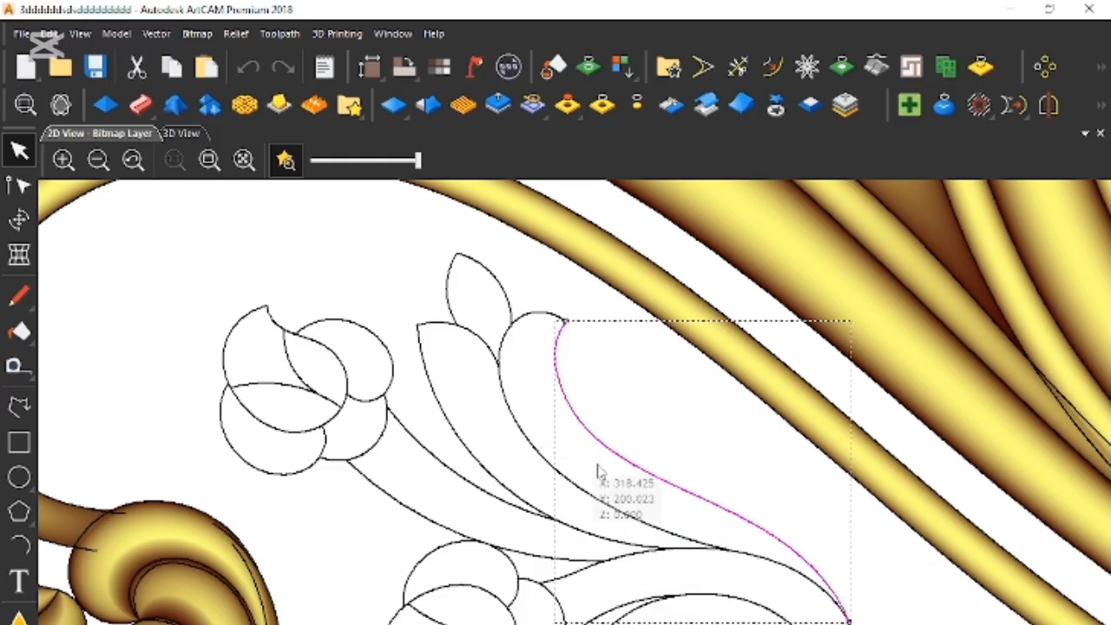
pyautogui.click(707, 434)
# Examine the overlapping strands and vectors at the upper scroll's curled end, and show the relief in 3D
pyautogui.scroll(-2, 621, 447)
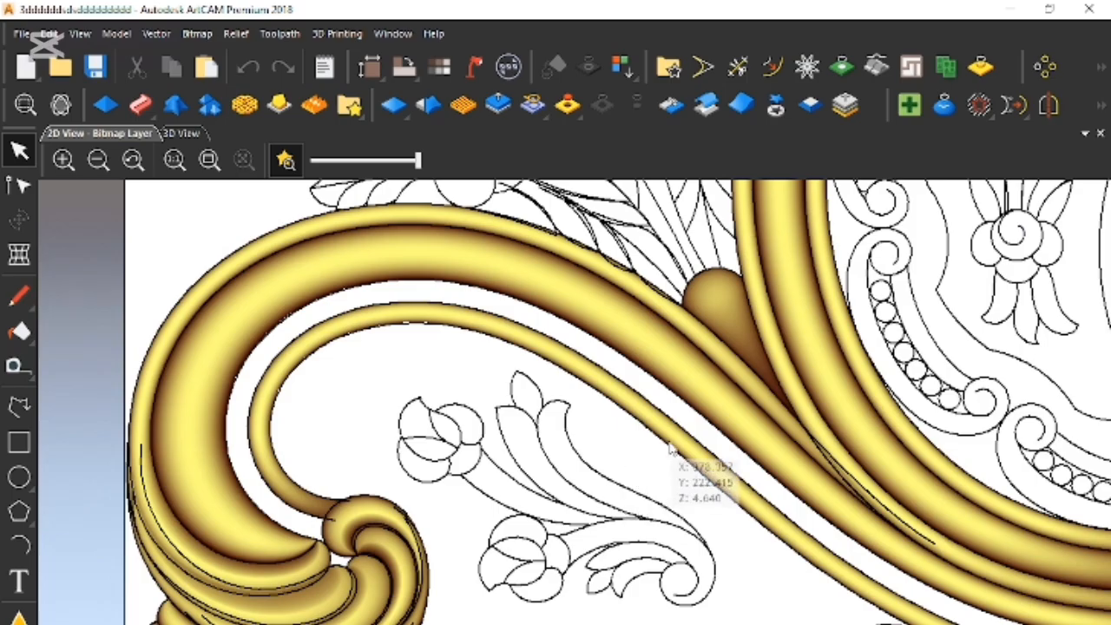
pyautogui.scroll(-3, 670, 447)
pyautogui.scroll(3, 790, 365)
pyautogui.scroll(2, 797, 354)
pyautogui.scroll(-2, 786, 382)
pyautogui.scroll(3, 738, 392)
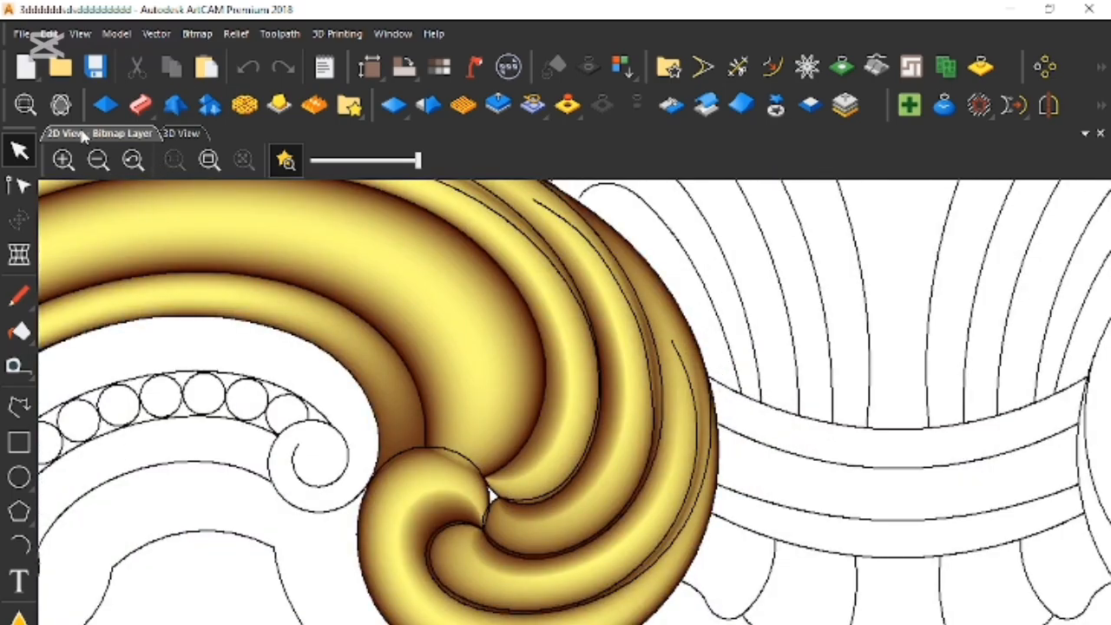
pyautogui.click(181, 133)
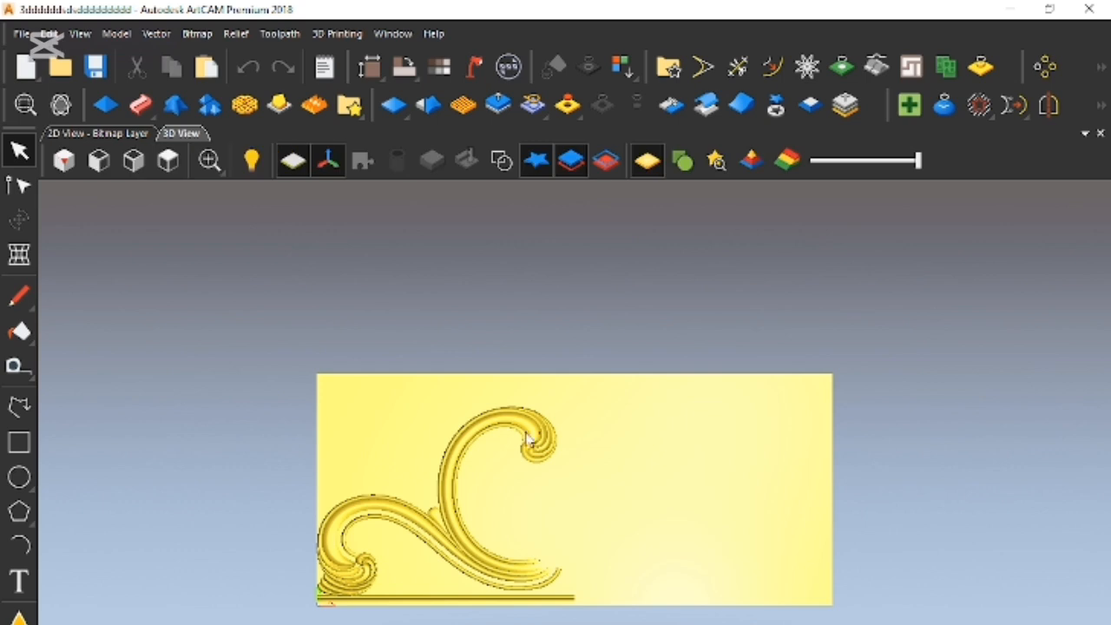
# Hide the zero plane around the relief and examine the overlapping strands at the upper scroll's curled end in 3D
pyautogui.click(294, 162)
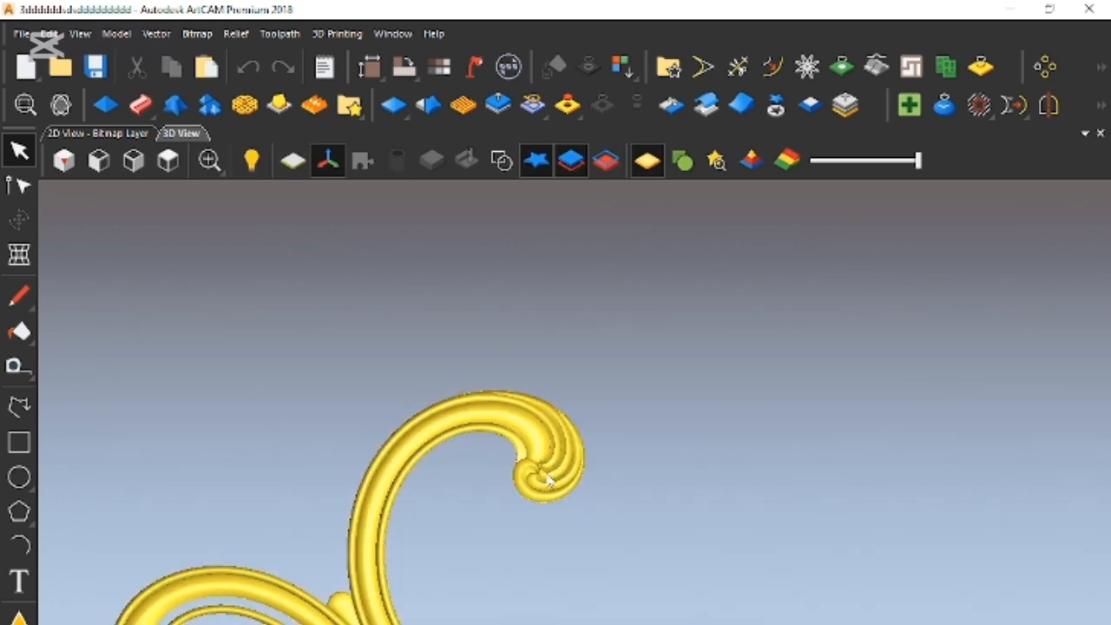
pyautogui.scroll(5, 547, 476)
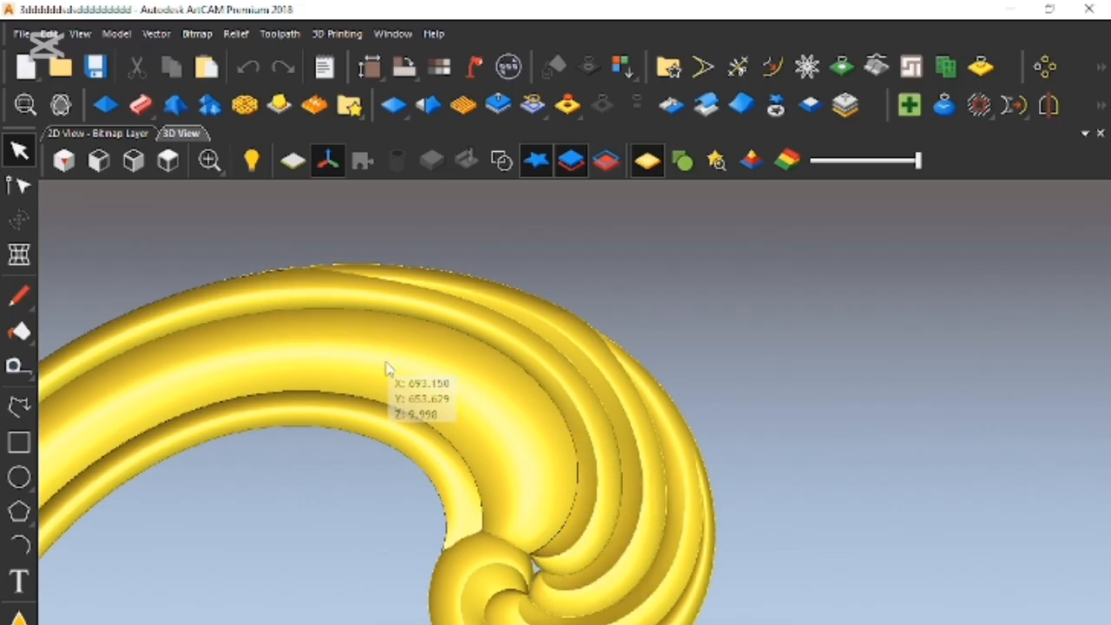
pyautogui.scroll(-1, 385, 365)
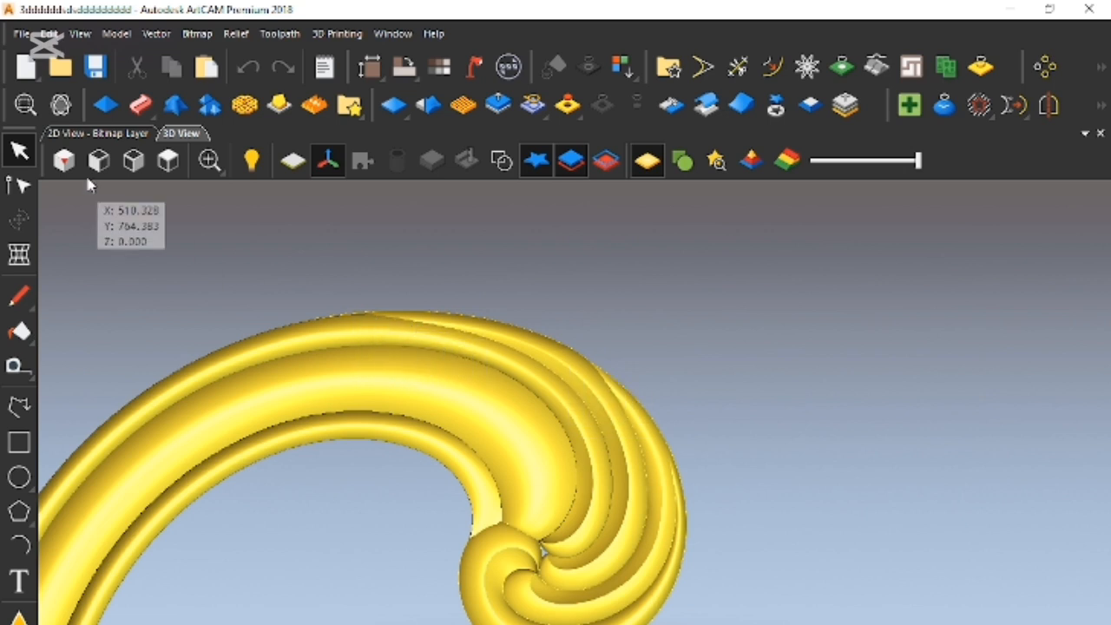
# Return to the 2D view and examine the extended vector of the upper scroll's innermost overlapping strand
pyautogui.click(57, 134)
pyautogui.scroll(-3, 452, 369)
pyautogui.scroll(3, 474, 390)
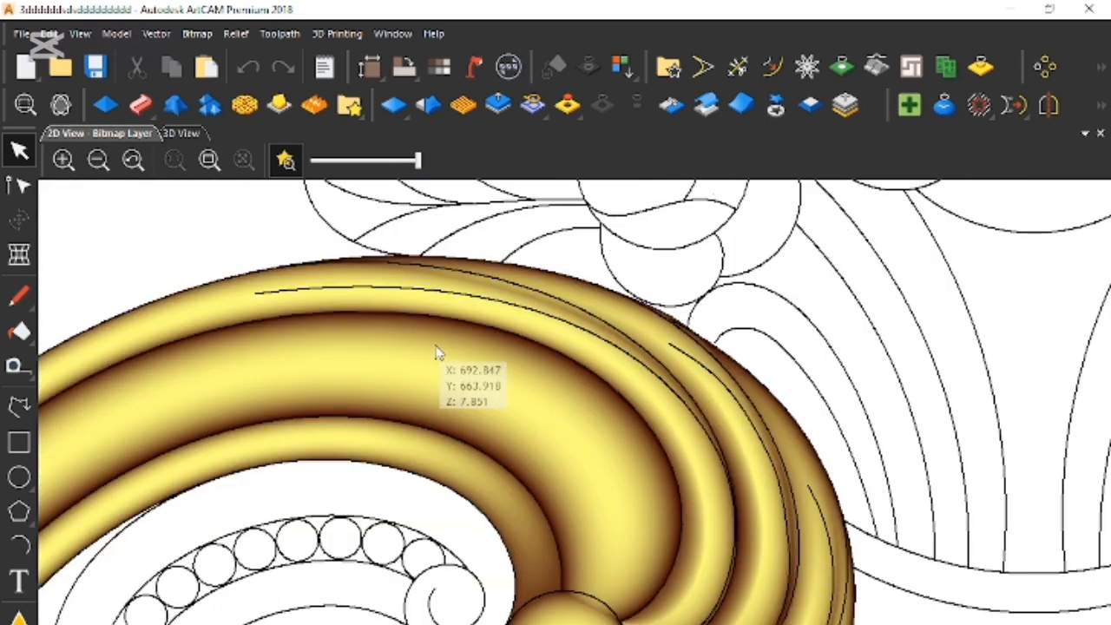
pyautogui.click(340, 294)
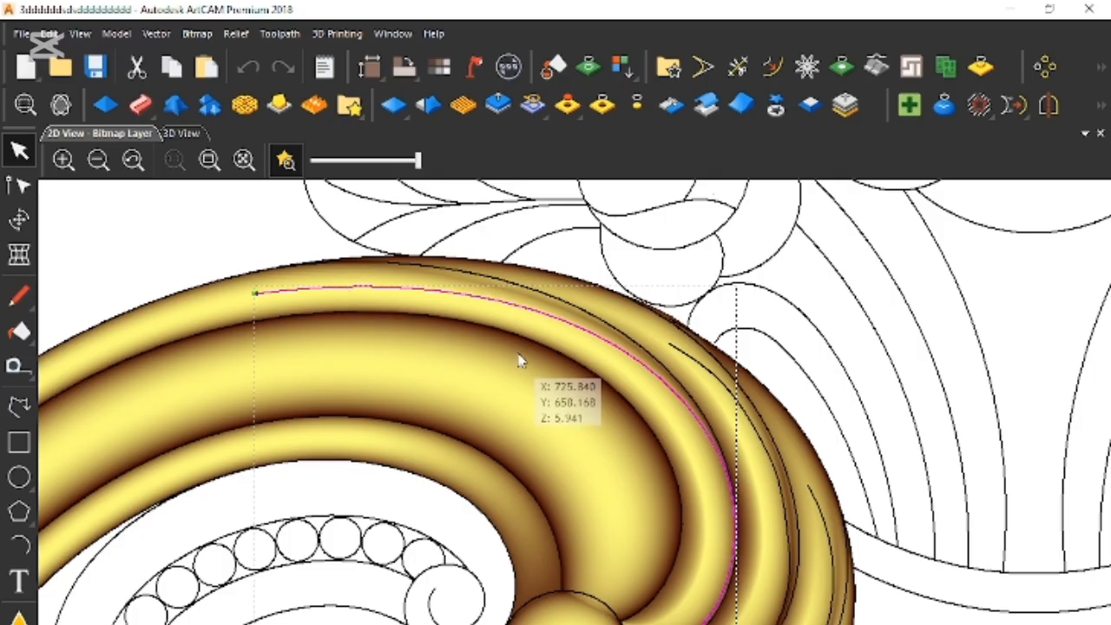
pyautogui.click(319, 281)
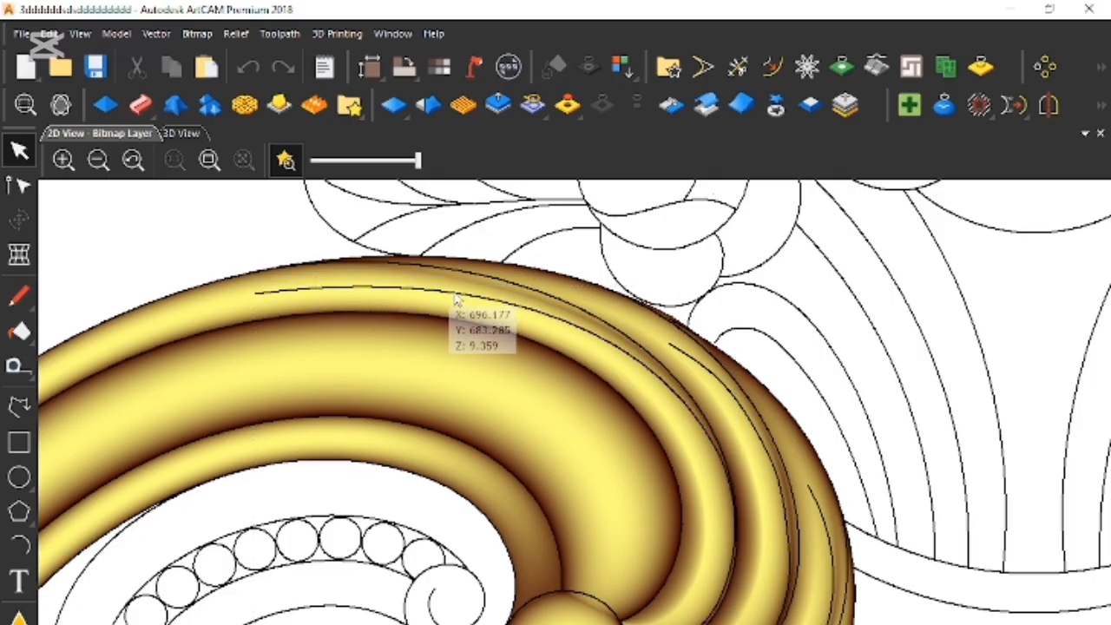
pyautogui.click(484, 274)
pyautogui.click(603, 338)
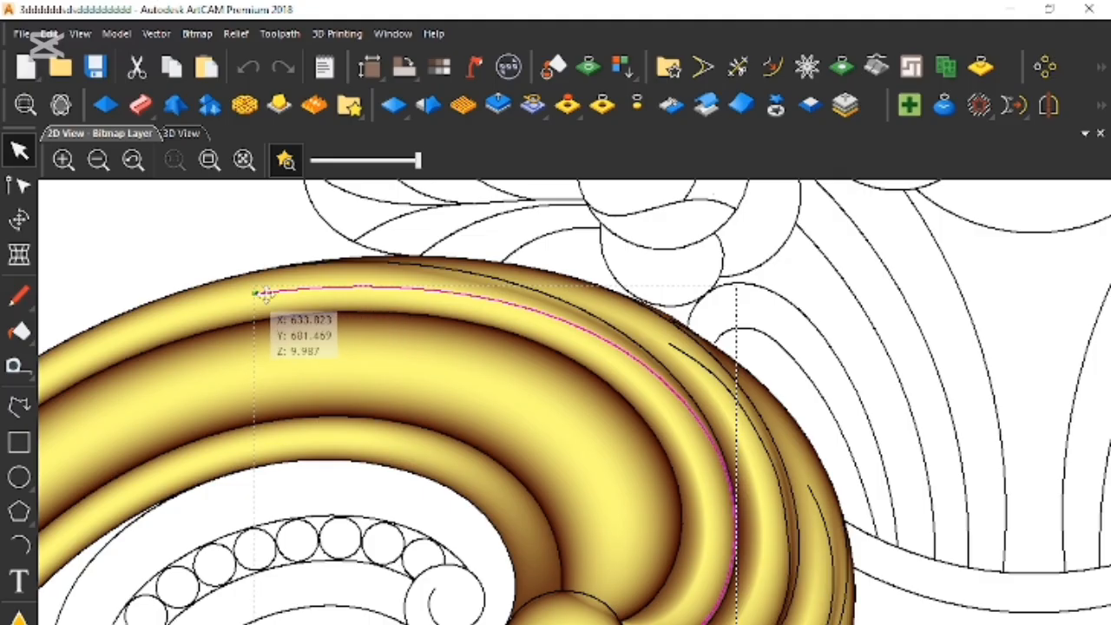
# Find the cross-section profile vectors outside the model's upper-left corner and examine the low arched profile with one short straight side
pyautogui.scroll(-5, 265, 294)
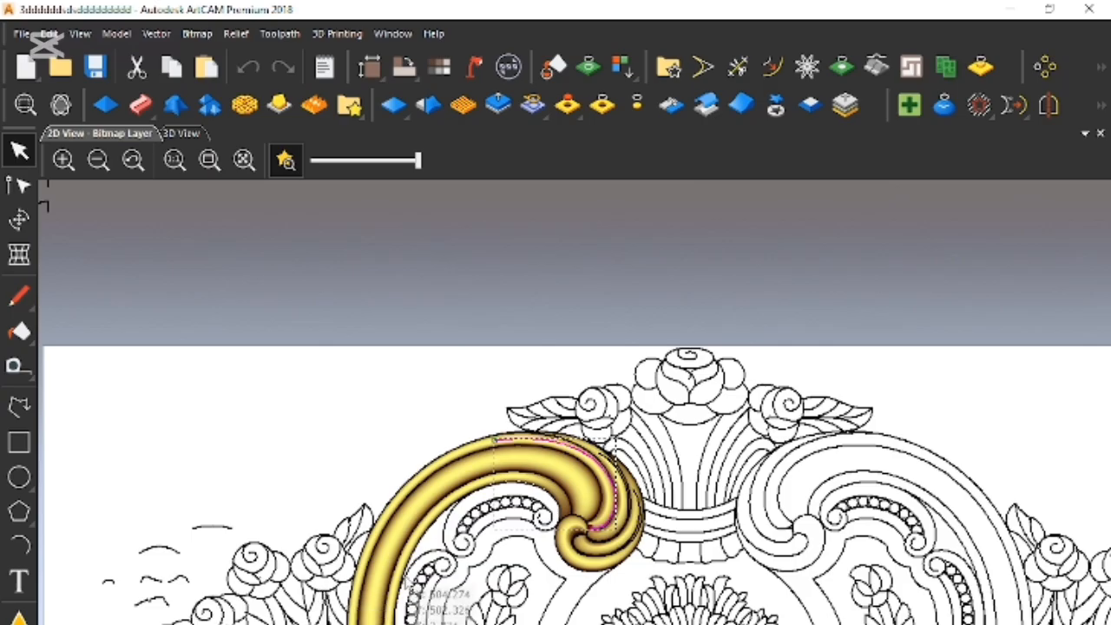
pyautogui.moveTo(406, 583); pyautogui.dragTo(539, 452, button='middle')
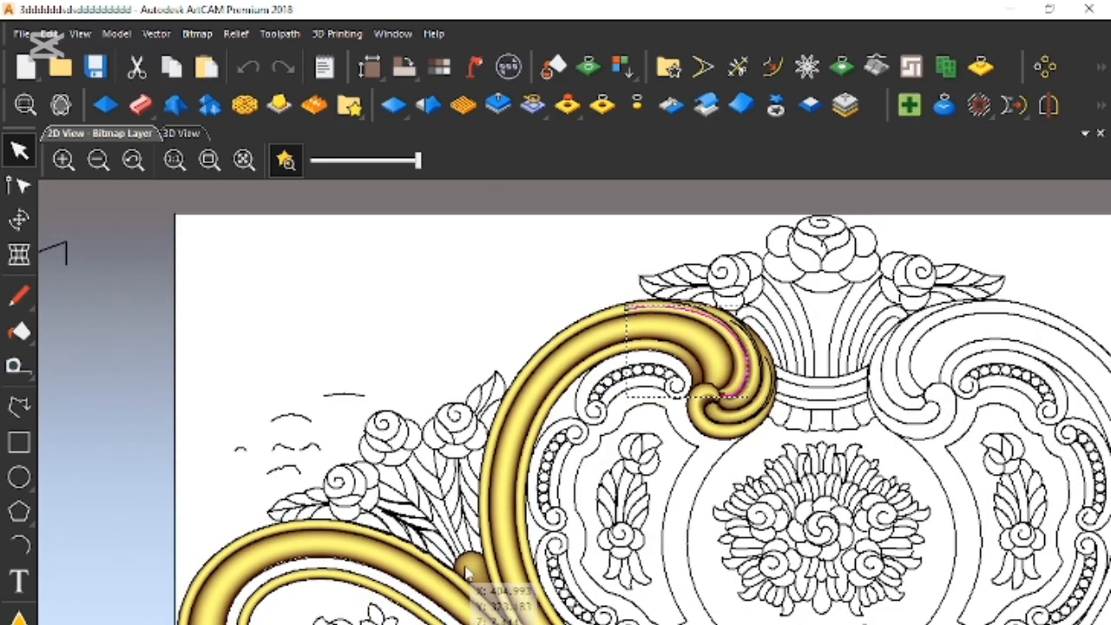
pyautogui.scroll(-1, 574, 485)
pyautogui.scroll(1, 516, 572)
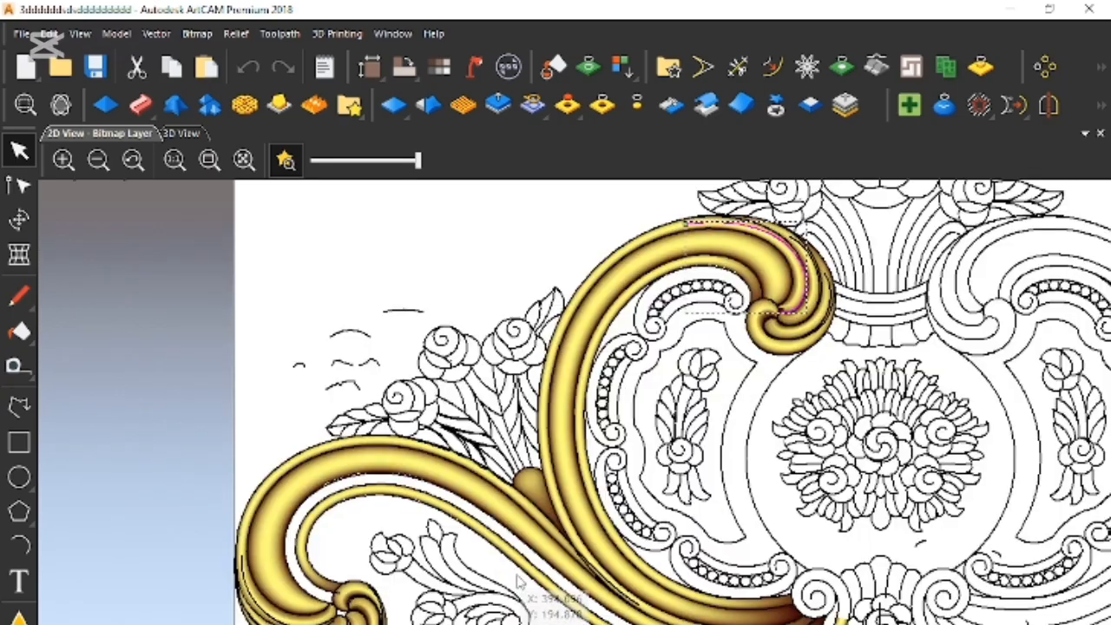
pyautogui.scroll(4, 573, 486)
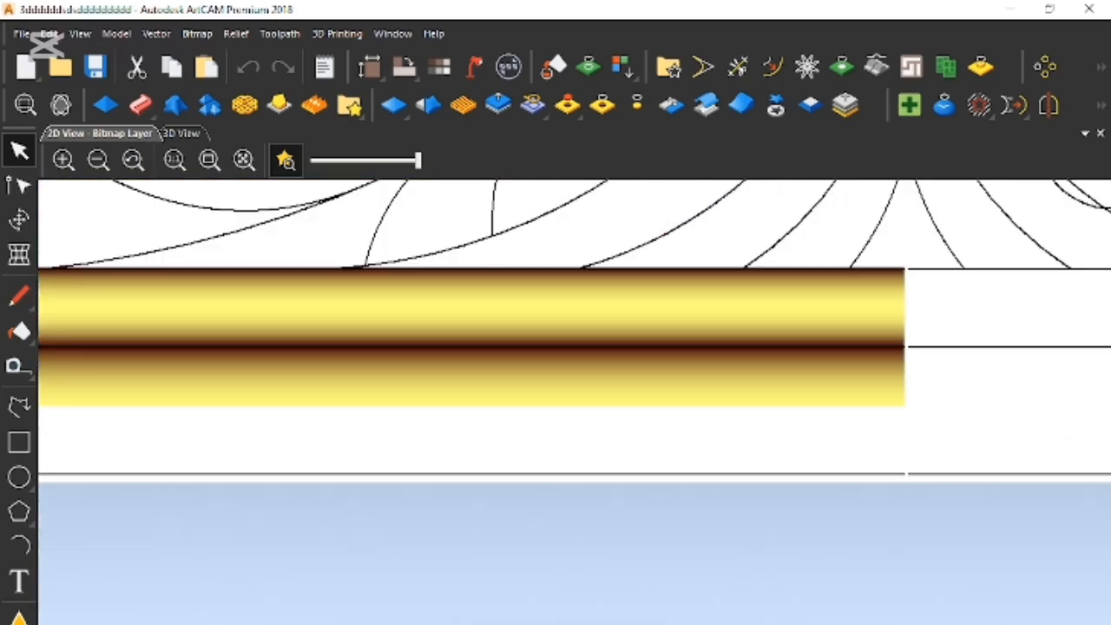
pyautogui.scroll(-4, 392, 541)
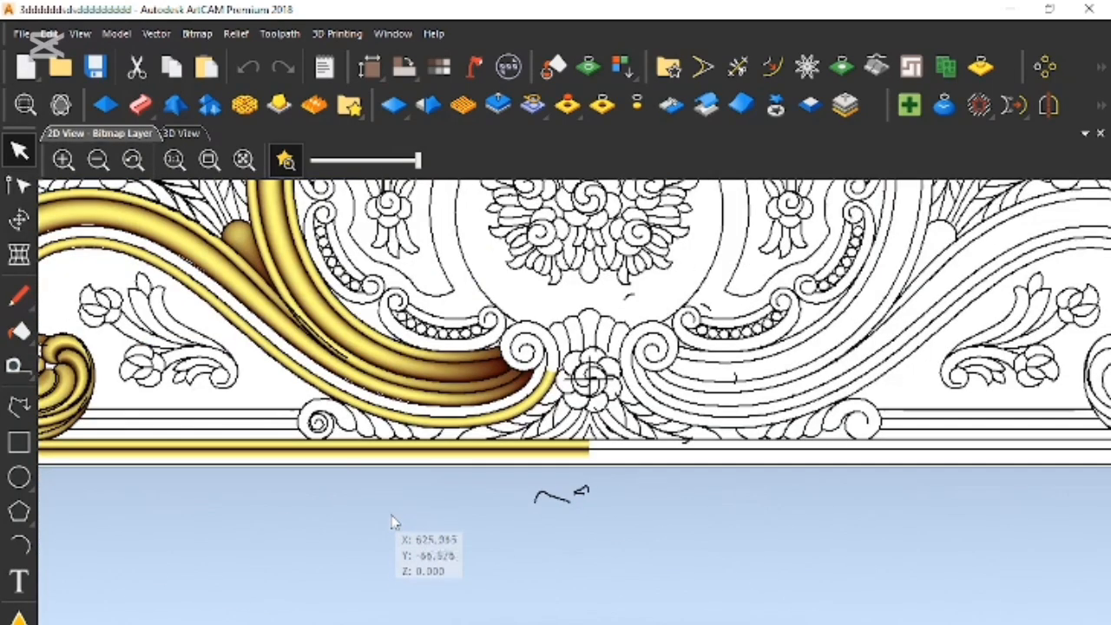
pyautogui.scroll(1, 304, 293)
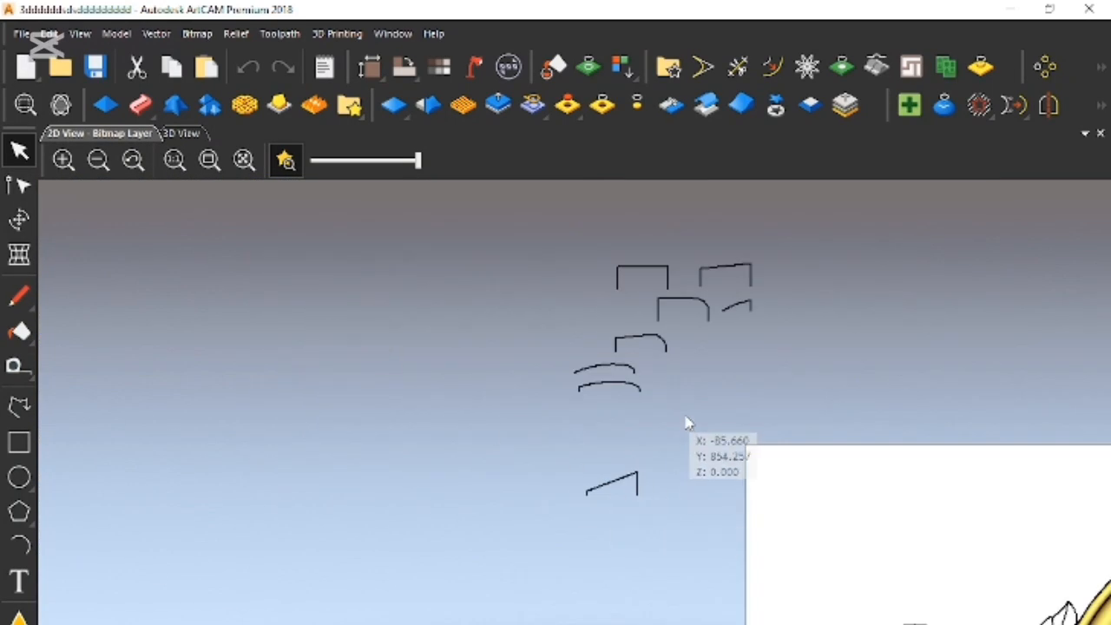
pyautogui.scroll(4, 631, 352)
pyautogui.click(592, 453)
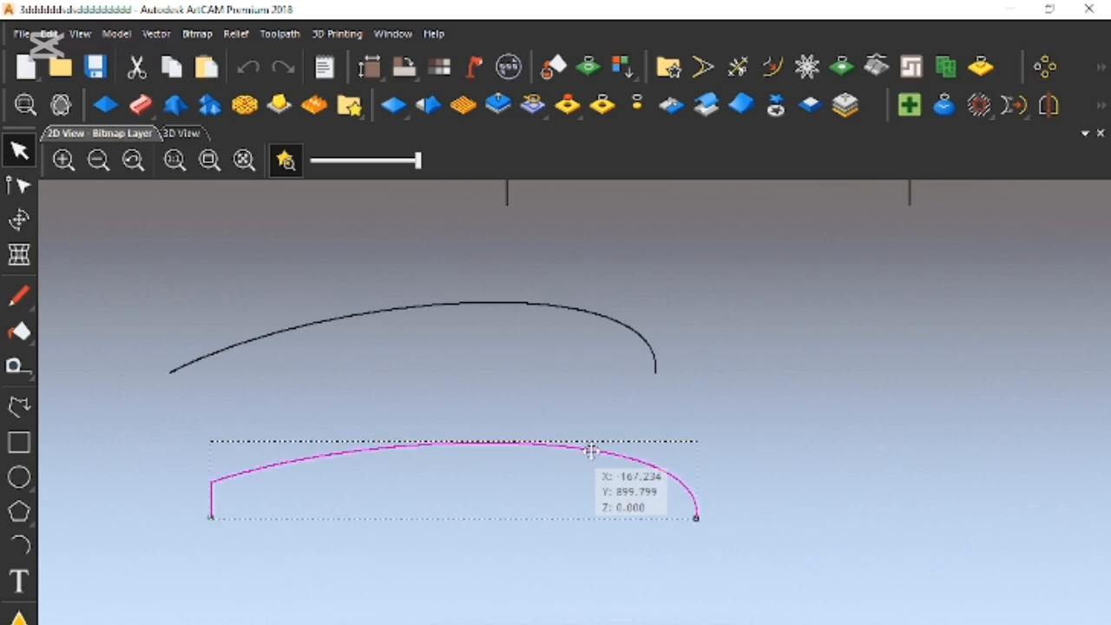
# Compare the arched profile with the other cross-sections and examine the sloped profile with one rounded corner
pyautogui.scroll(-3, 599, 447)
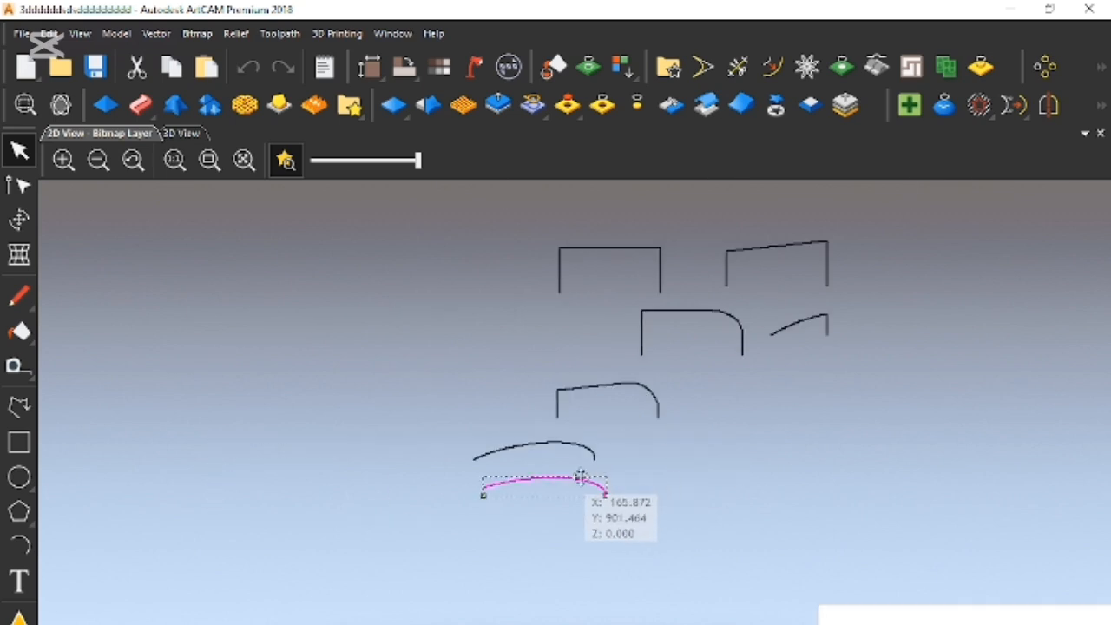
pyautogui.scroll(3, 734, 334)
pyautogui.scroll(-3, 716, 400)
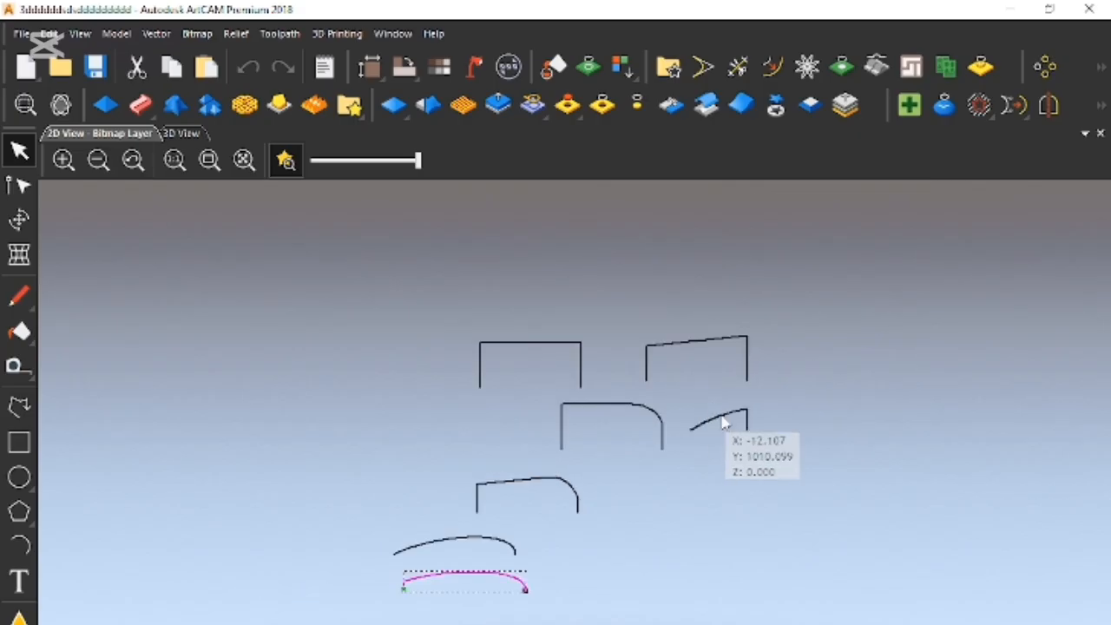
pyautogui.click(575, 497)
pyautogui.scroll(2, 578, 507)
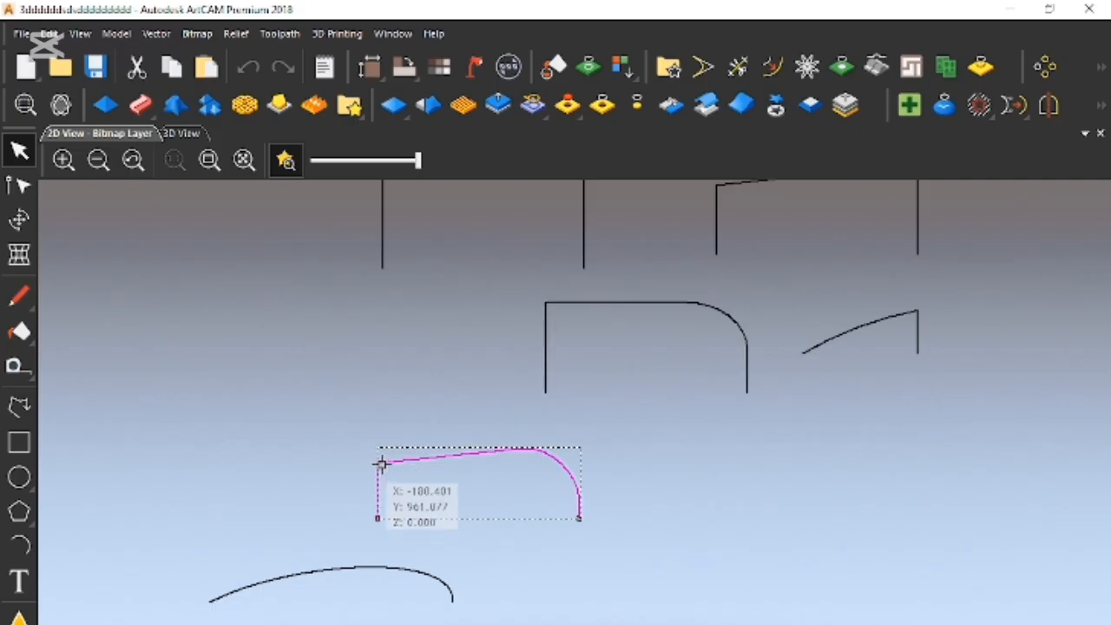
# Recheck where the innermost strand's vector starts and how it runs beneath the neighbouring strand on the upper scroll
pyautogui.scroll(-5, 573, 556)
pyautogui.scroll(8, 643, 529)
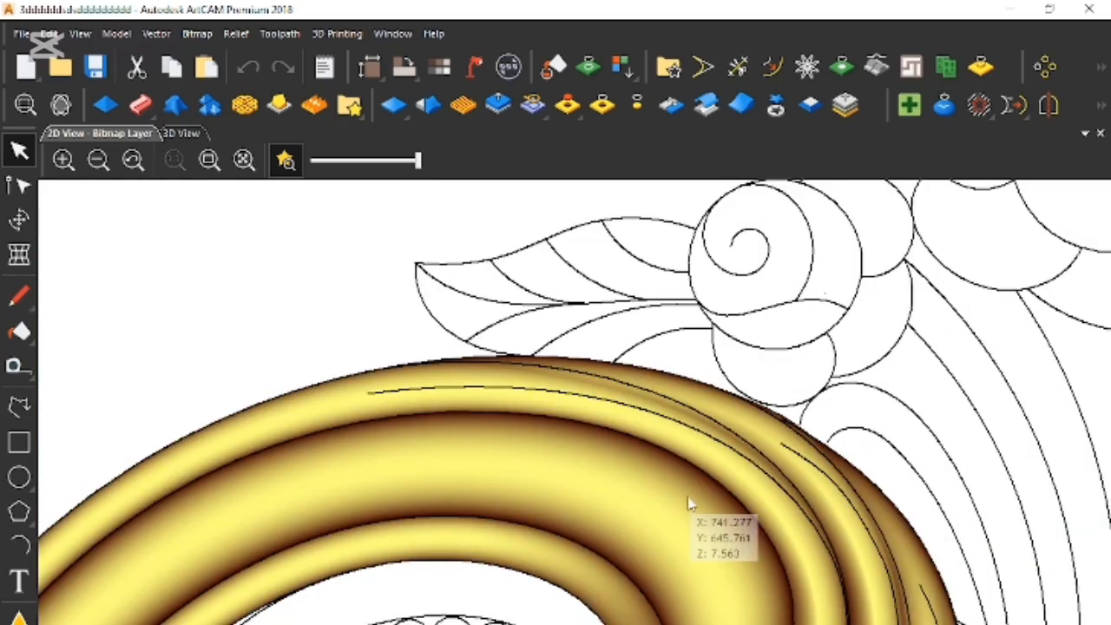
pyautogui.click(703, 440)
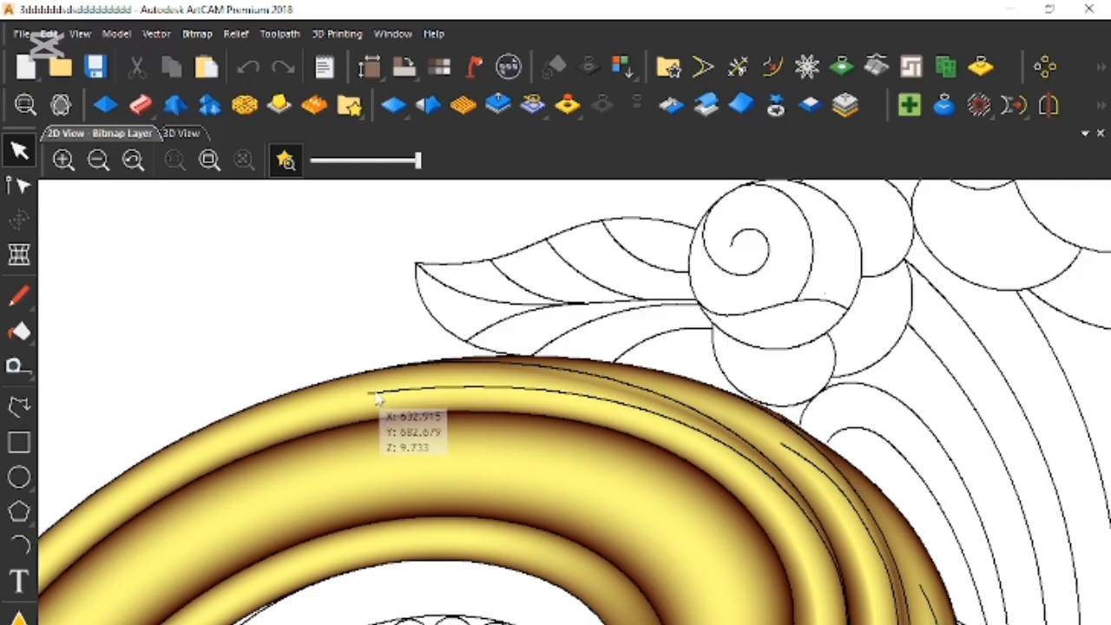
pyautogui.click(377, 395)
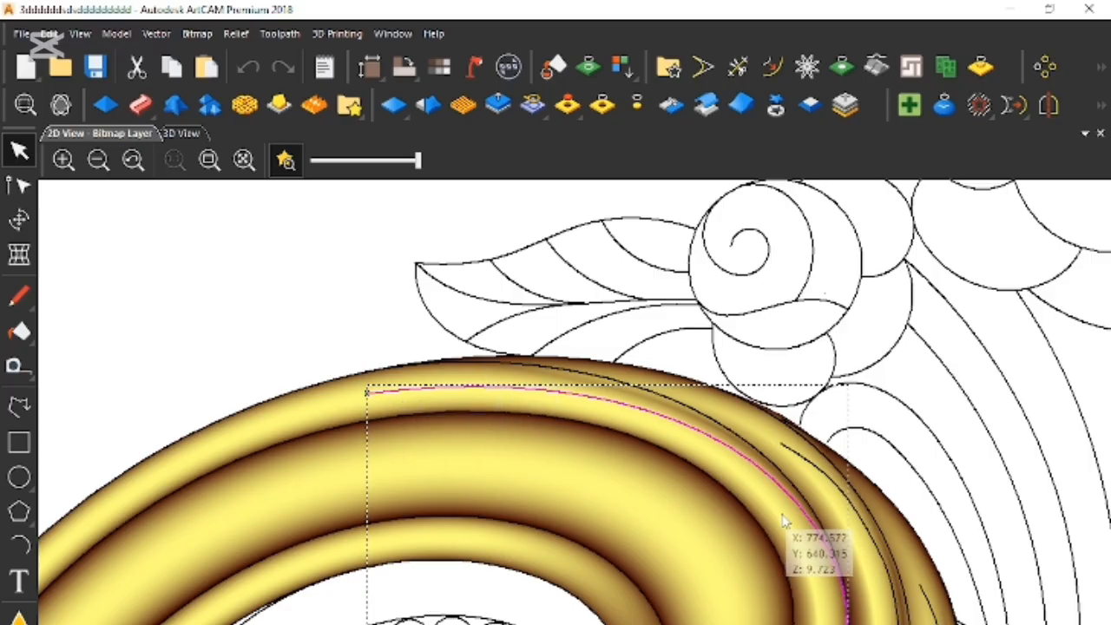
pyautogui.scroll(-2, 786, 530)
pyautogui.scroll(2, 607, 447)
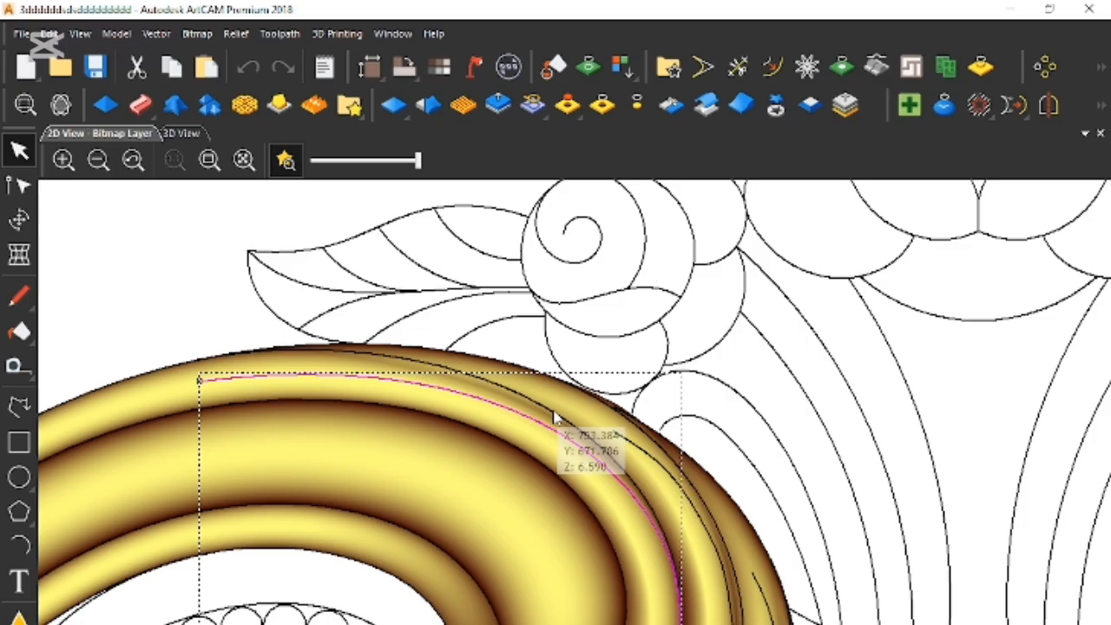
pyautogui.scroll(-2, 625, 518)
pyautogui.scroll(2, 660, 521)
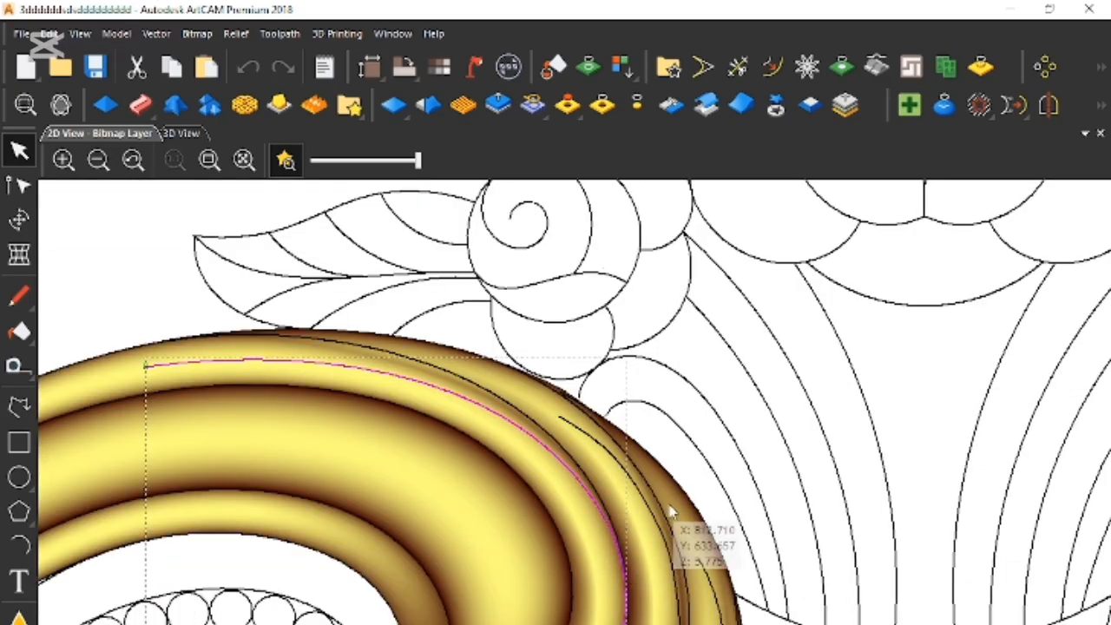
# Examine the inner and outer rail vectors of the outer overlapping strands at the upper scroll's curled end
pyautogui.click(667, 482)
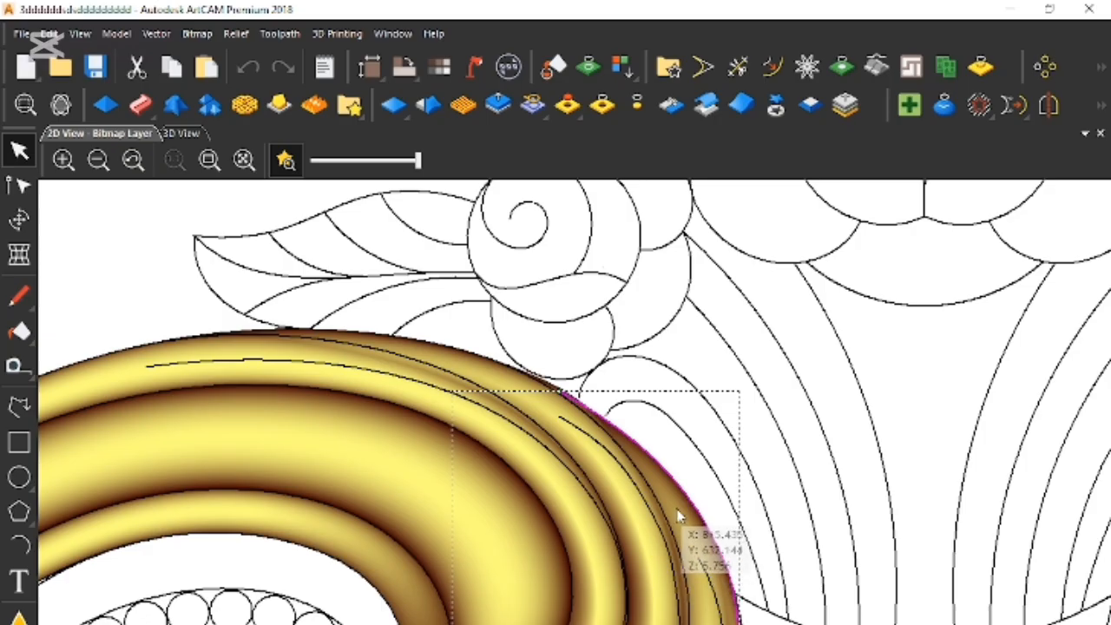
pyautogui.click(613, 458)
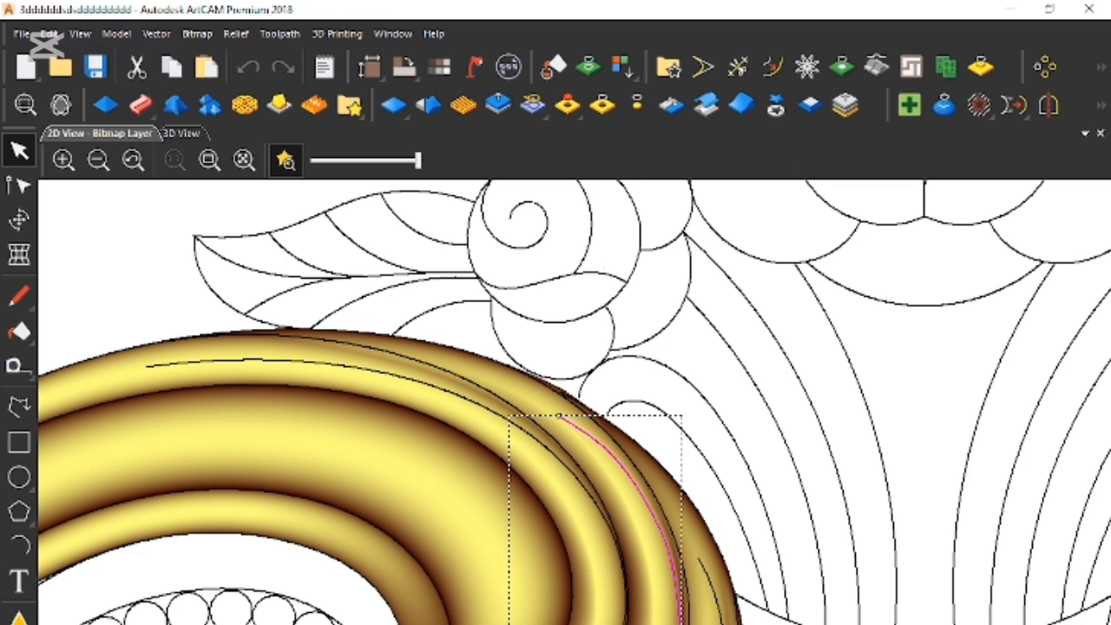
pyautogui.scroll(-1, 578, 494)
pyautogui.scroll(1, 592, 590)
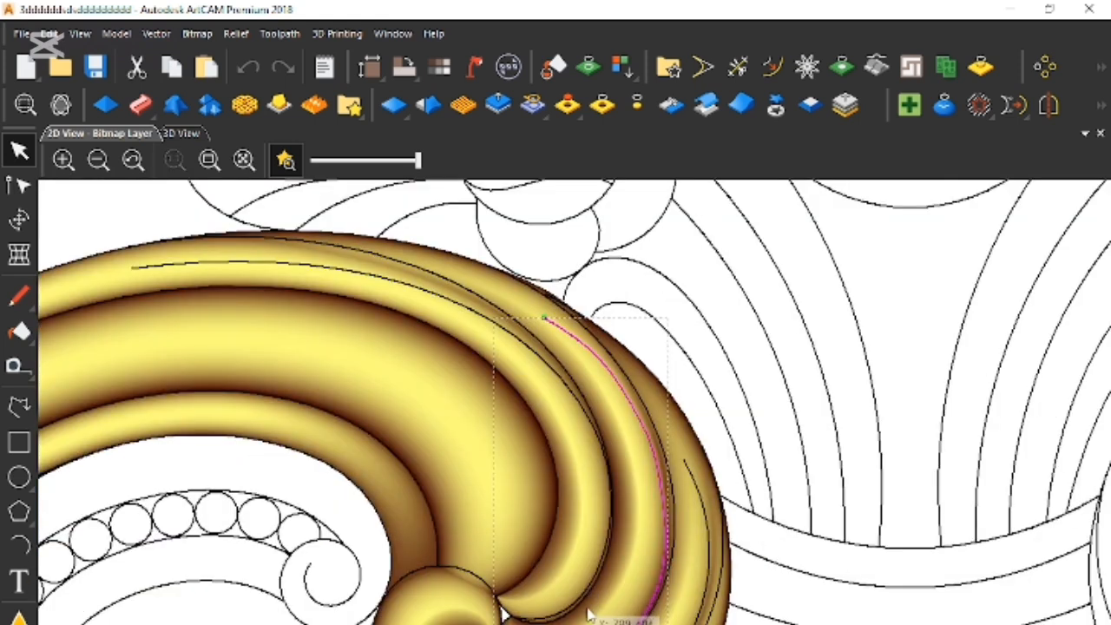
pyautogui.click(729, 573)
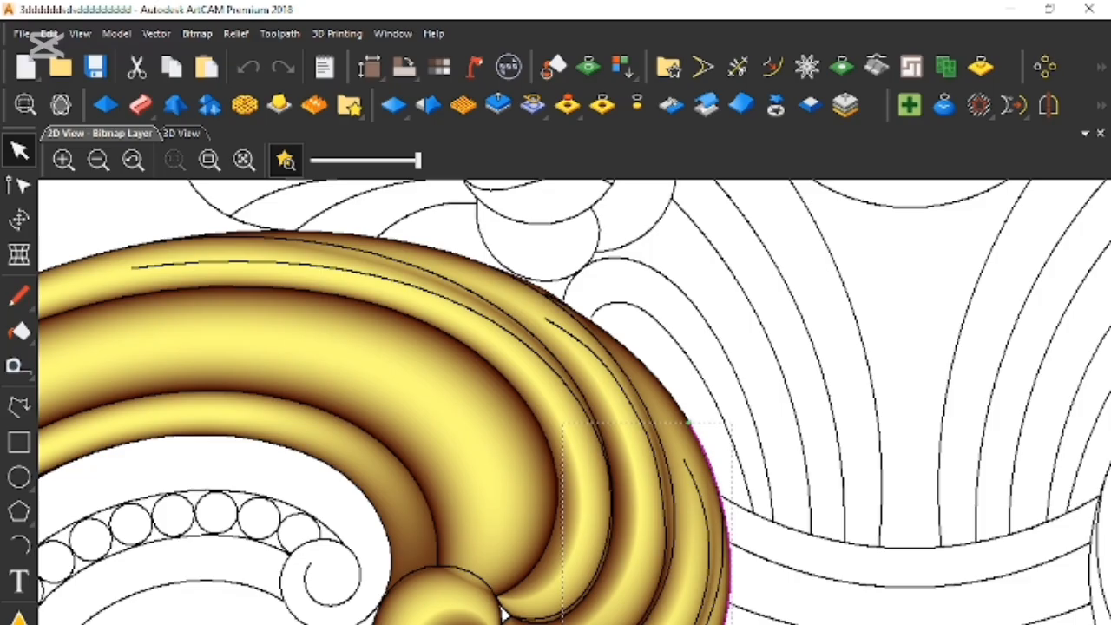
# Recheck the sloped, rounded-corner profile among the cross-sections outside the model against the upper scroll's strands
pyautogui.scroll(-3, 569, 387)
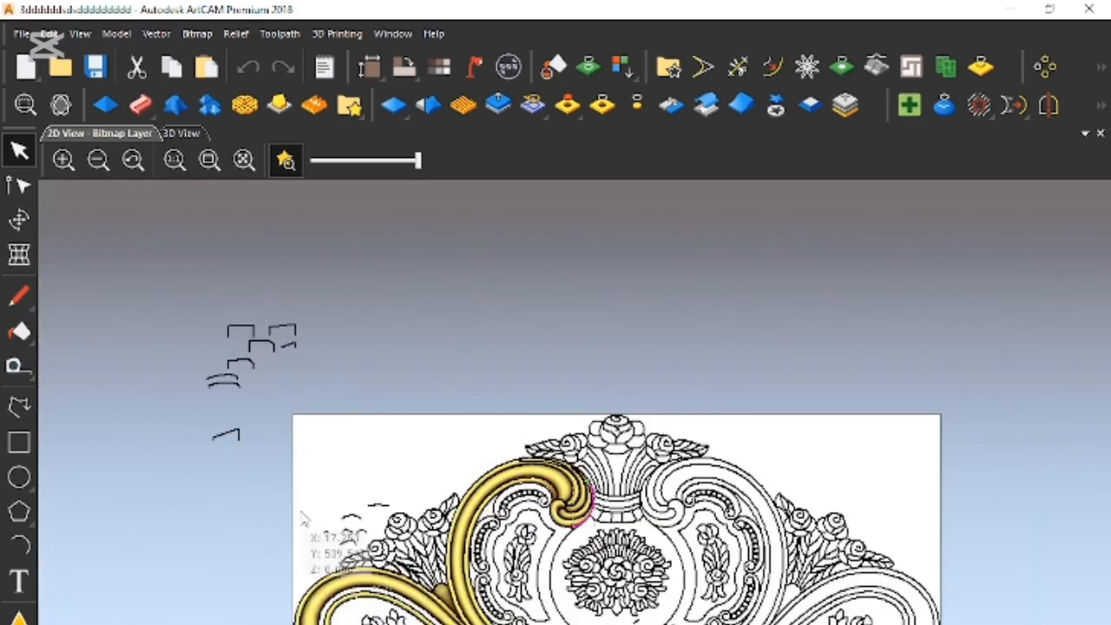
pyautogui.scroll(2, 249, 373)
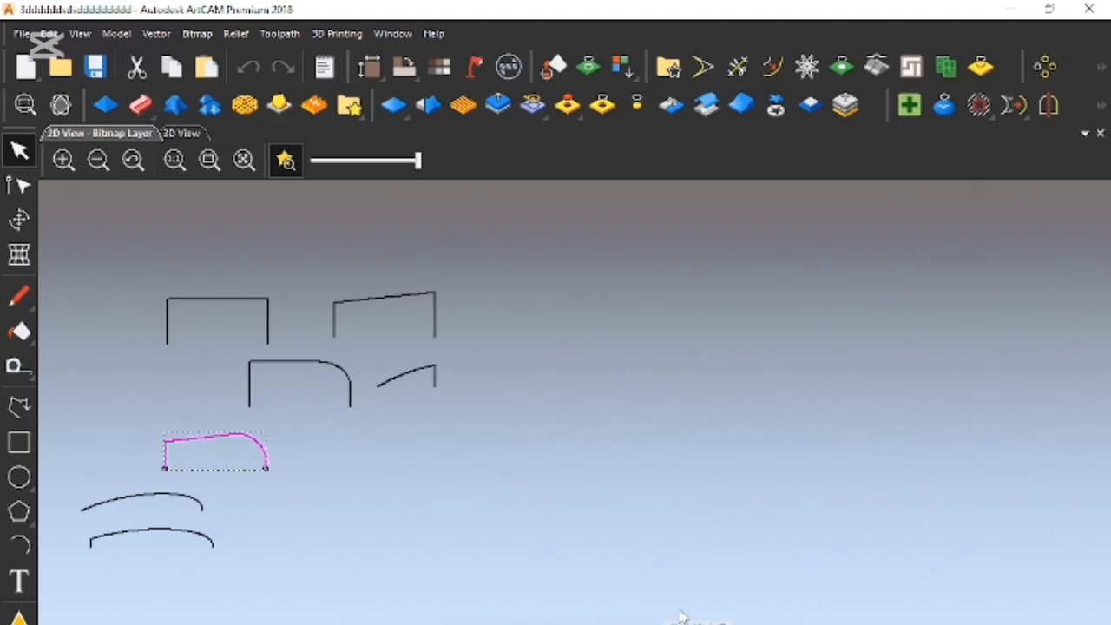
pyautogui.scroll(-3, 686, 612)
pyautogui.scroll(1, 699, 573)
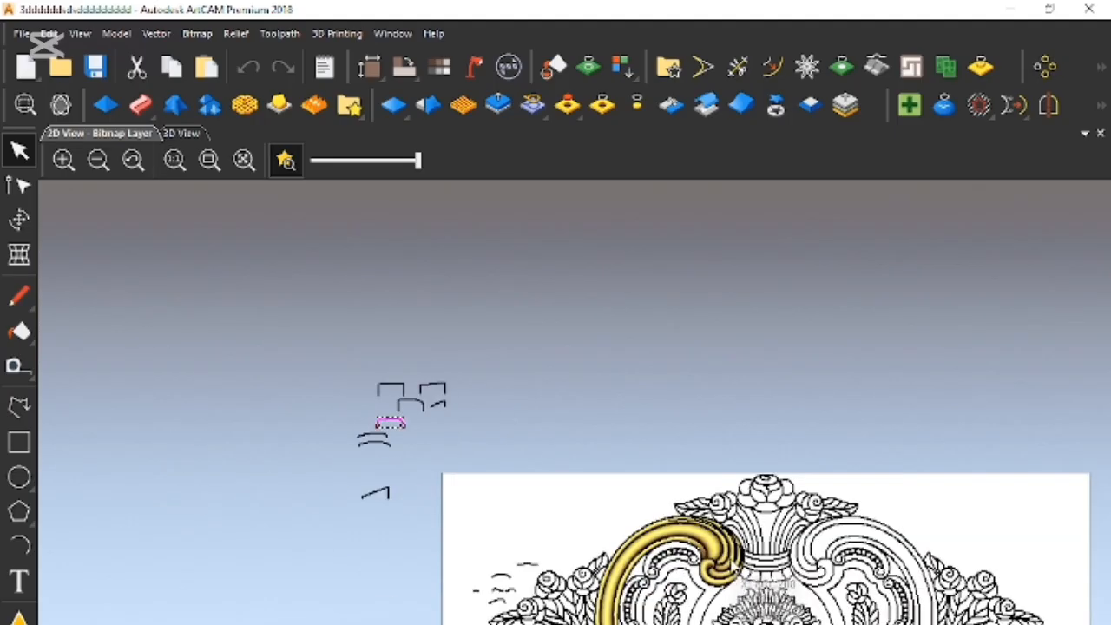
pyautogui.scroll(1, 707, 560)
pyautogui.scroll(-1, 714, 545)
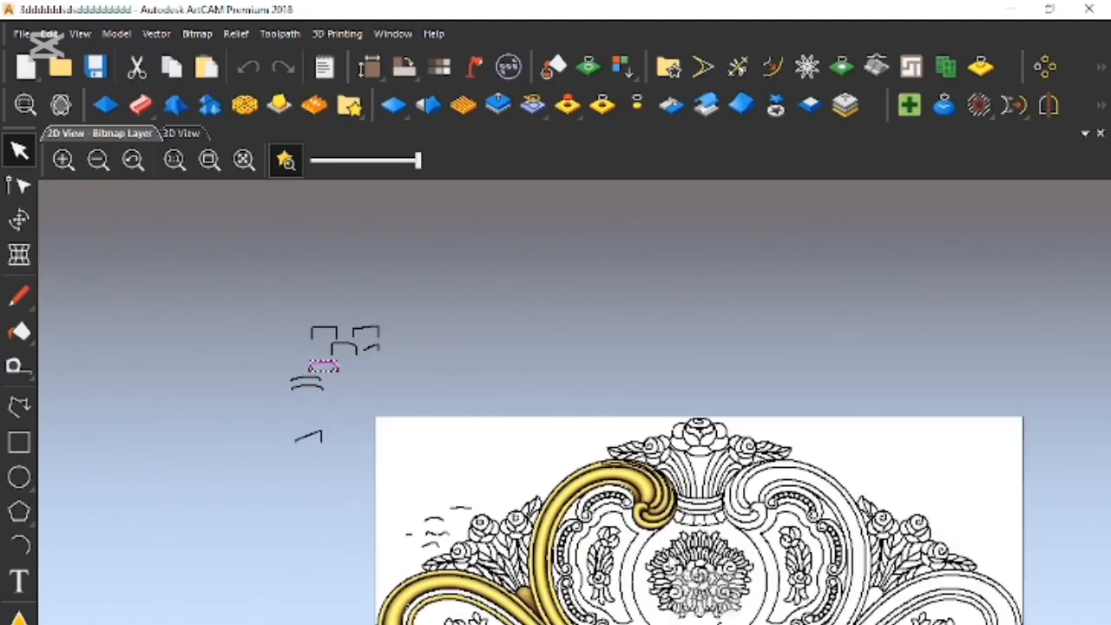
# Examine the middle strand's overlapping inner vector and its outer edge vector at the upper scroll's curled end
pyautogui.scroll(1, 699, 608)
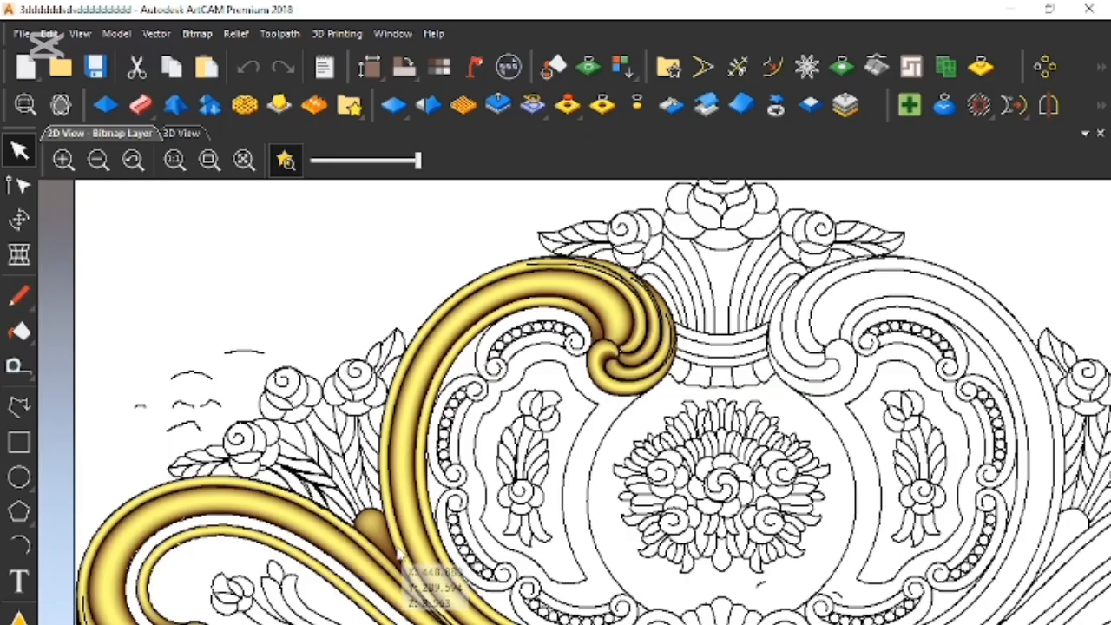
pyautogui.scroll(4, 633, 348)
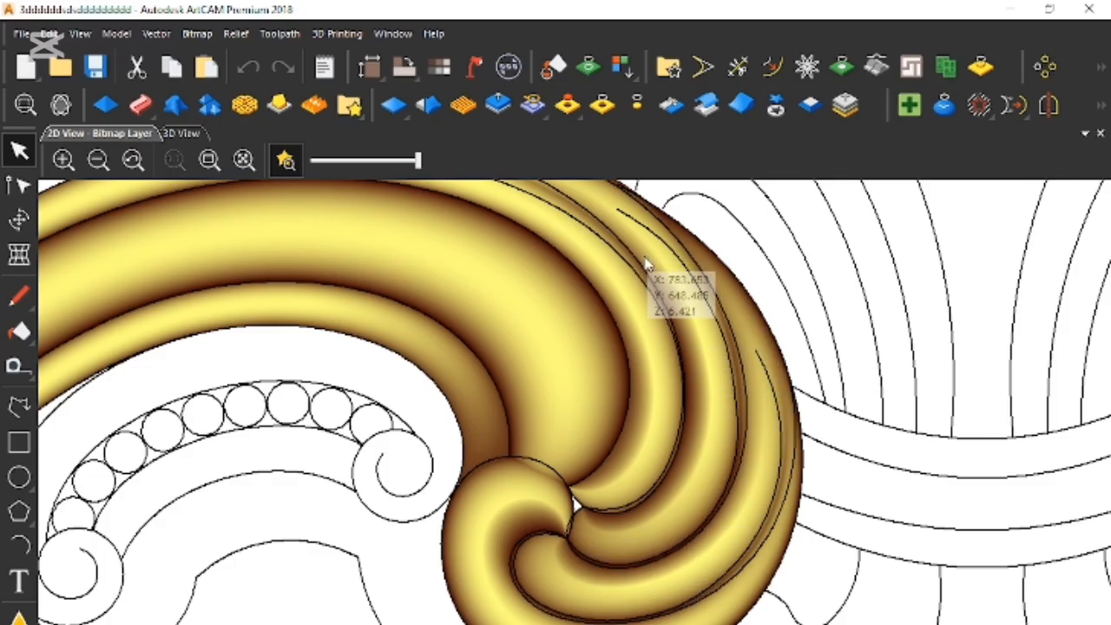
pyautogui.scroll(-2, 647, 278)
pyautogui.scroll(2, 663, 416)
pyautogui.scroll(-1, 686, 487)
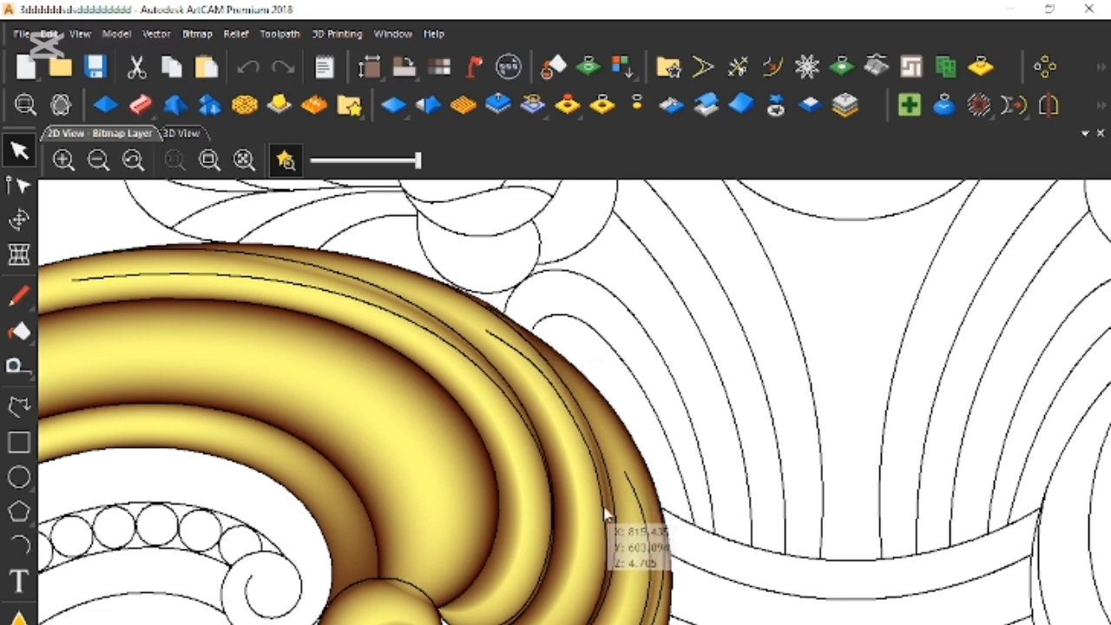
pyautogui.click(570, 412)
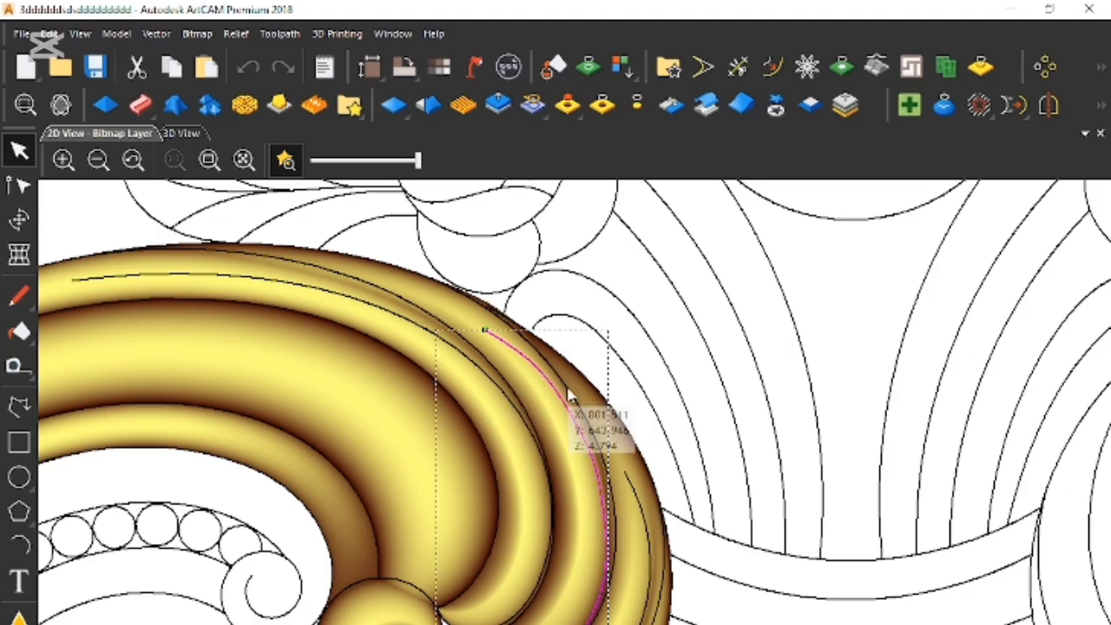
pyautogui.click(606, 415)
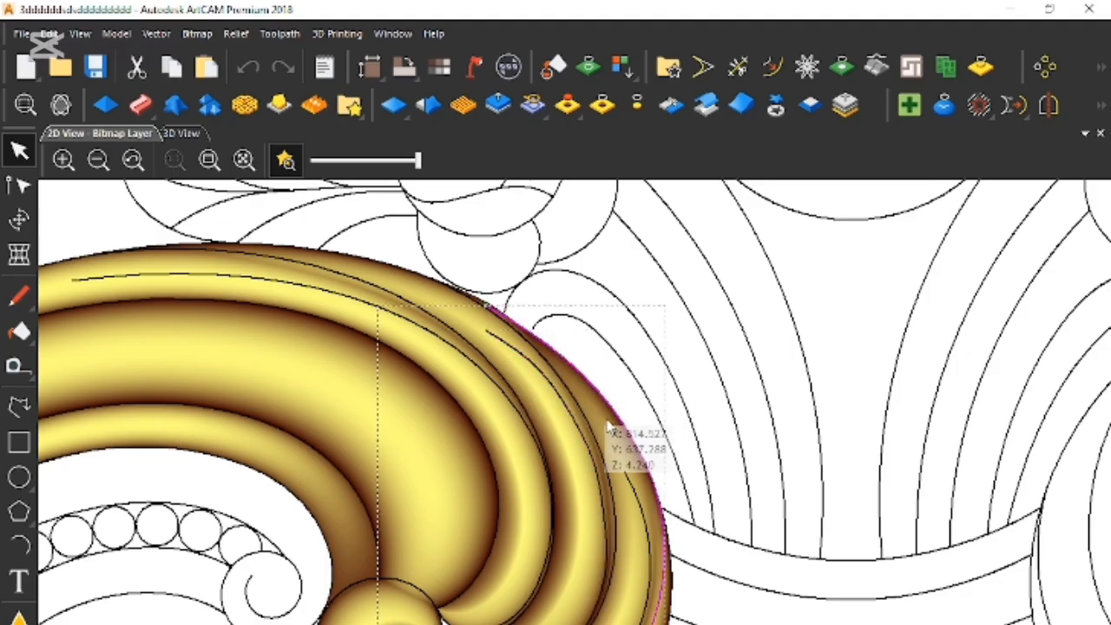
# Start a two-rail sweep on the outermost overlapping strand of the upper scroll, using its outer edge vector and the neighbouring inner vector as rails
pyautogui.keyDown('shift'); pyautogui.click(589, 464); pyautogui.keyUp('shift')
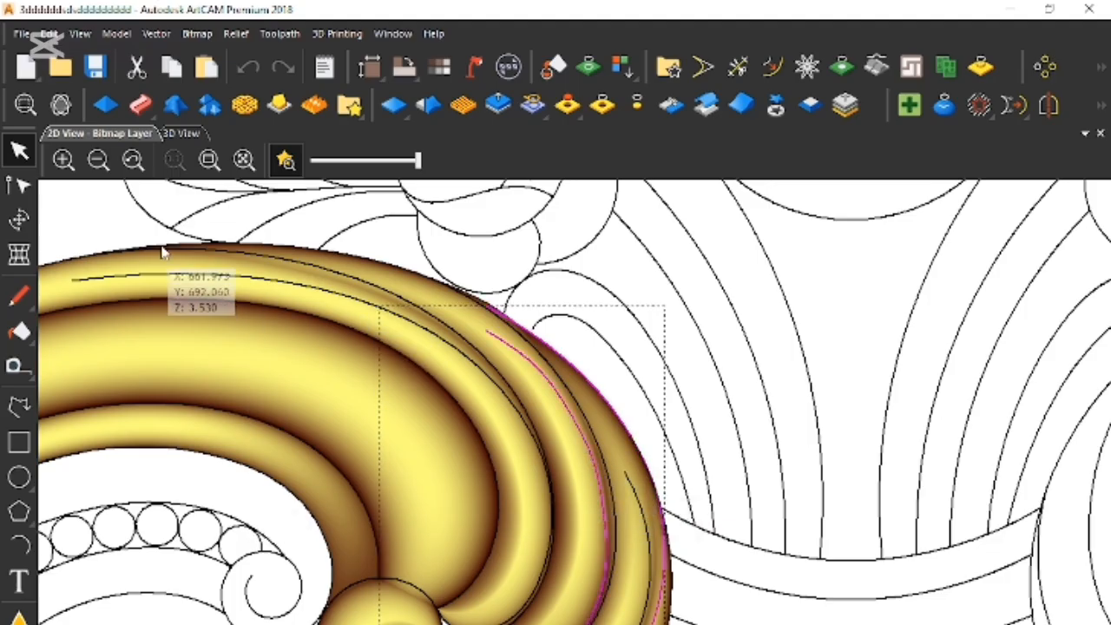
pyautogui.click(140, 105)
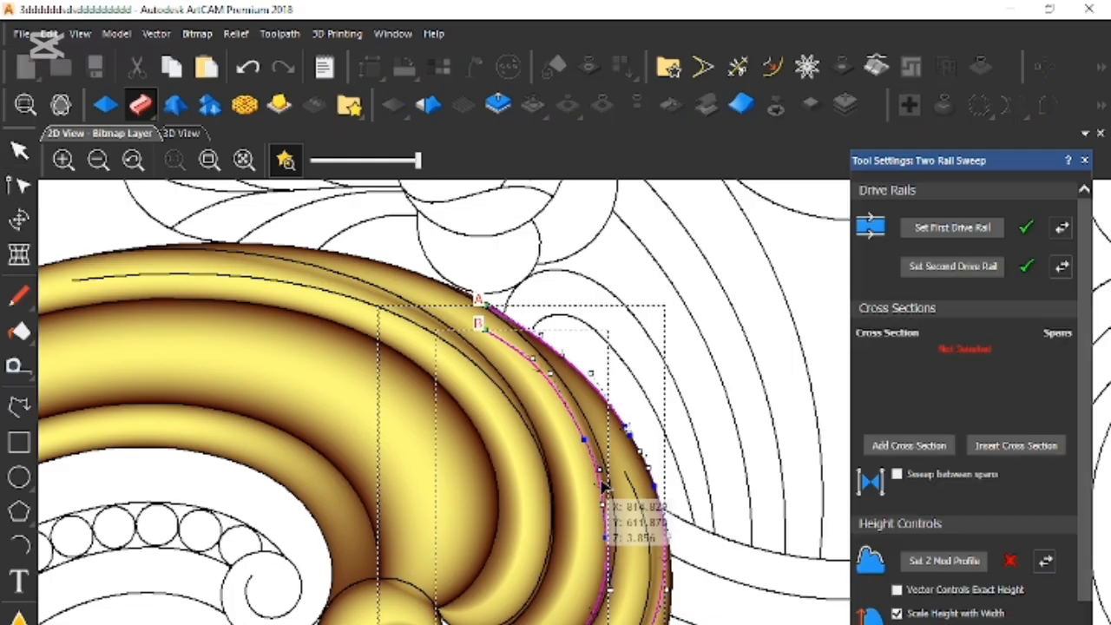
pyautogui.scroll(-3, 568, 455)
pyautogui.scroll(4, 595, 459)
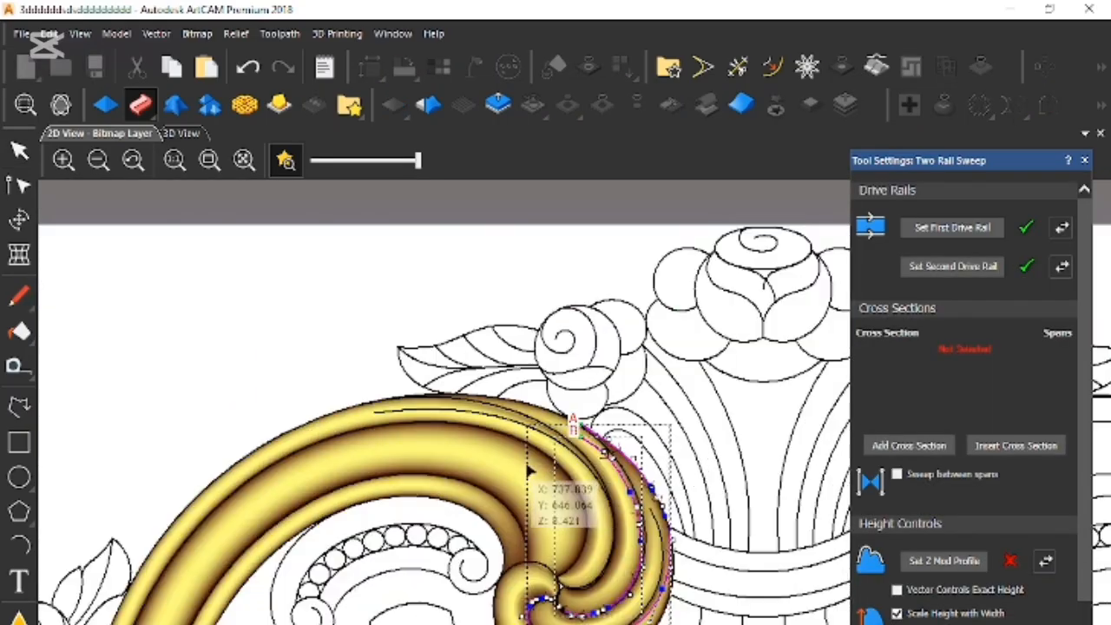
pyautogui.scroll(1, 599, 434)
pyautogui.scroll(-2, 454, 404)
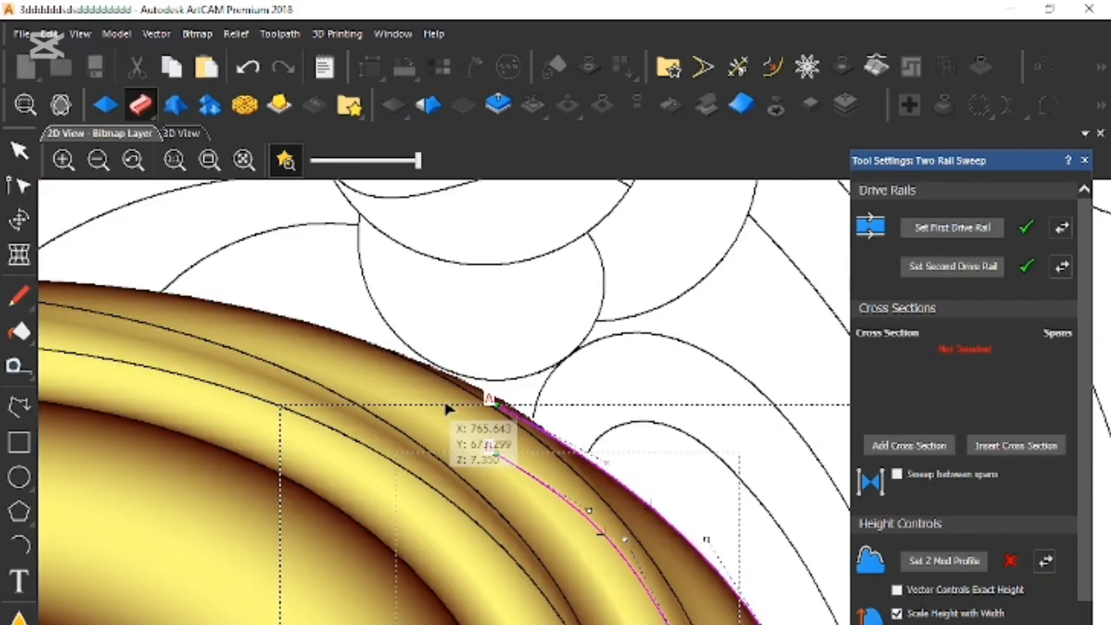
pyautogui.scroll(-1, 489, 489)
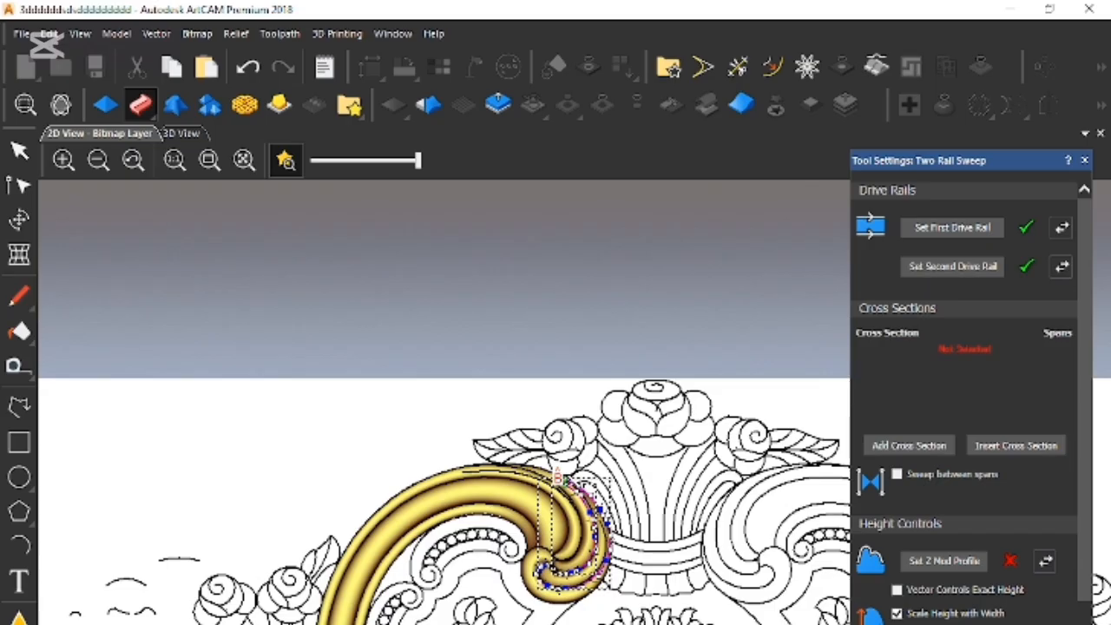
# Assign the flat-topped profile with one rounded corner, drawn outside the model, as the sweep's Z modulation profile
pyautogui.scroll(1, 217, 619)
pyautogui.scroll(-1, 447, 591)
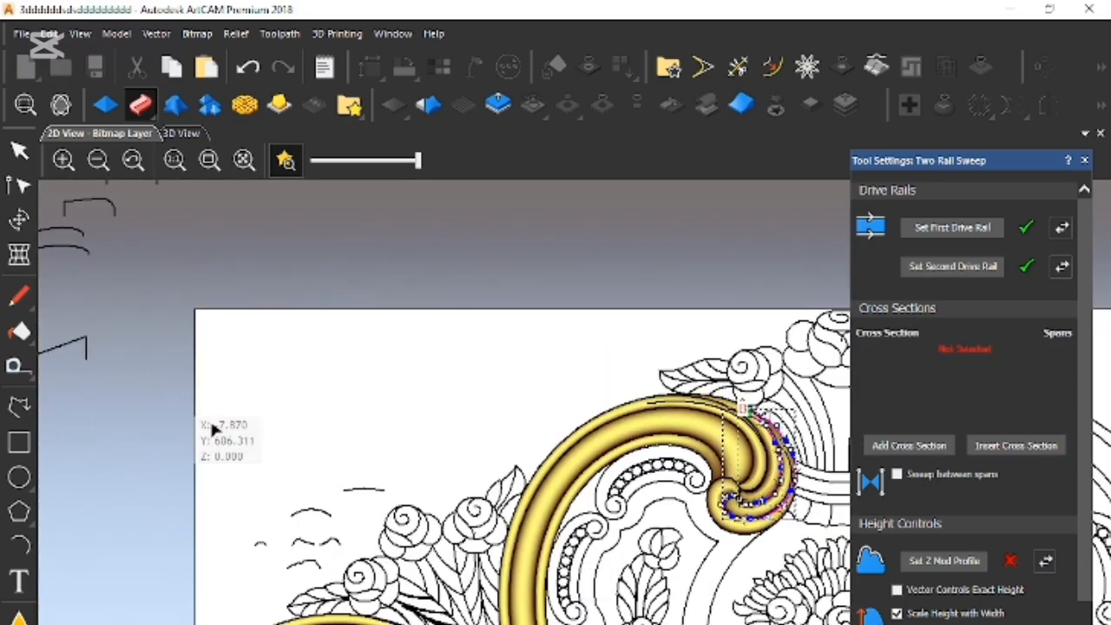
pyautogui.scroll(1, 310, 566)
pyautogui.scroll(-2, 530, 429)
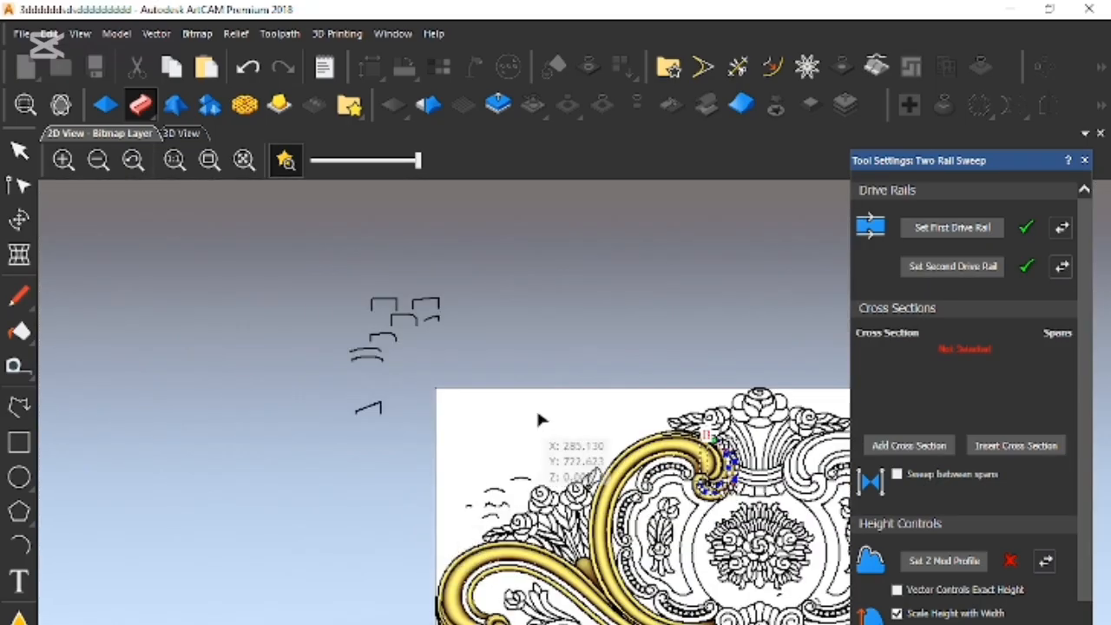
pyautogui.scroll(2, 421, 295)
pyautogui.click(369, 356)
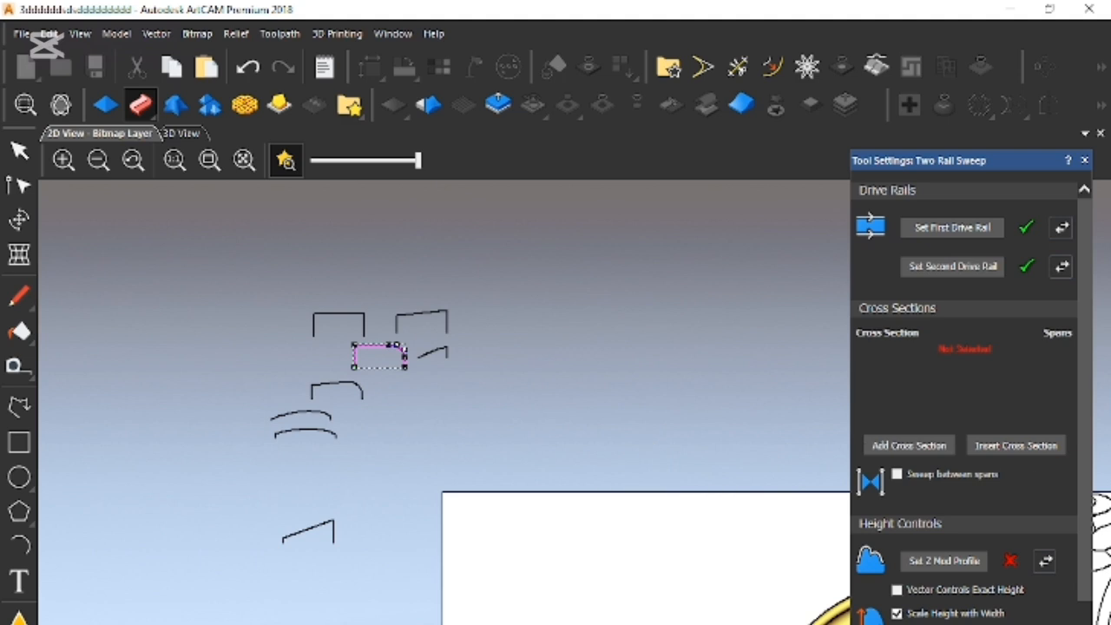
pyautogui.click(950, 563)
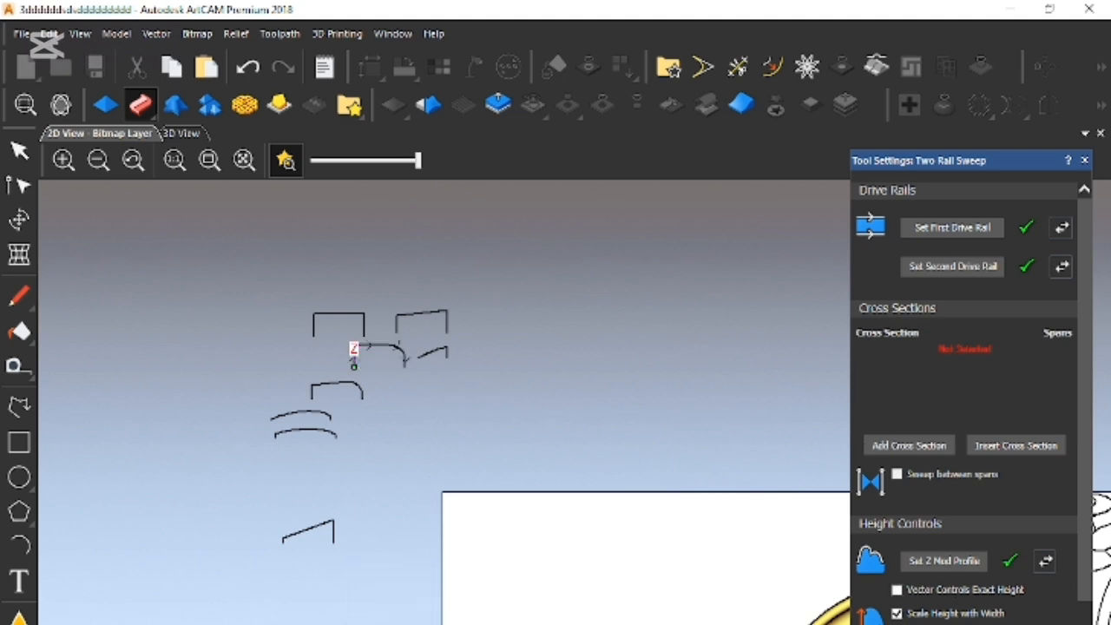
# Add a shallow arc beside the flowers as the sweep's cross section and inspect the strand at the scroll's curled end
pyautogui.scroll(2, 444, 401)
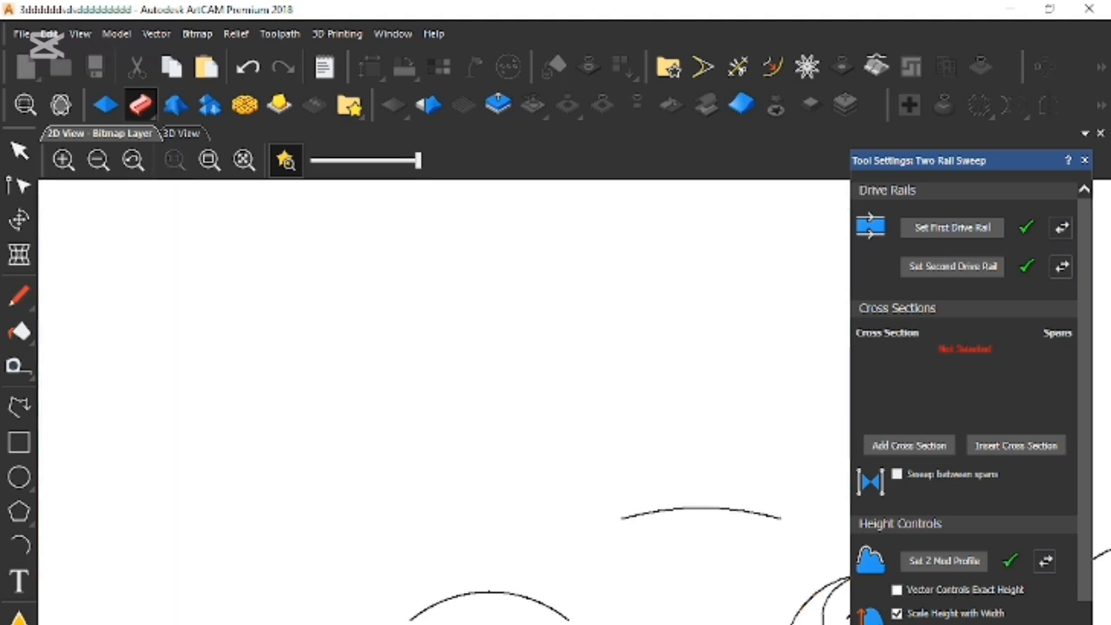
pyautogui.click(910, 446)
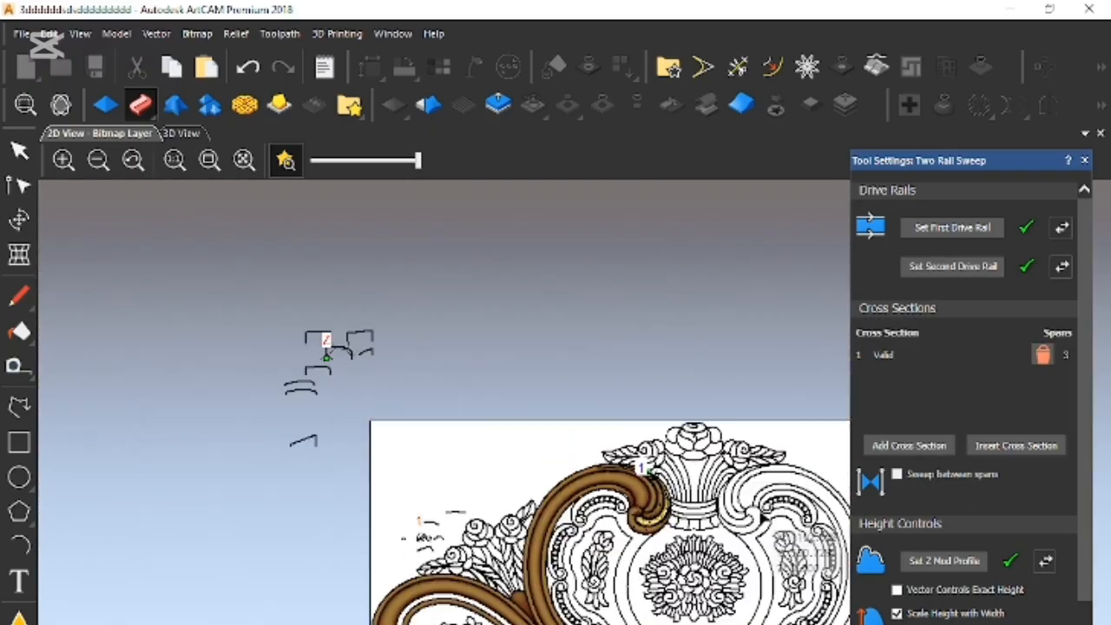
pyautogui.scroll(5, 666, 509)
pyautogui.scroll(-2, 964, 400)
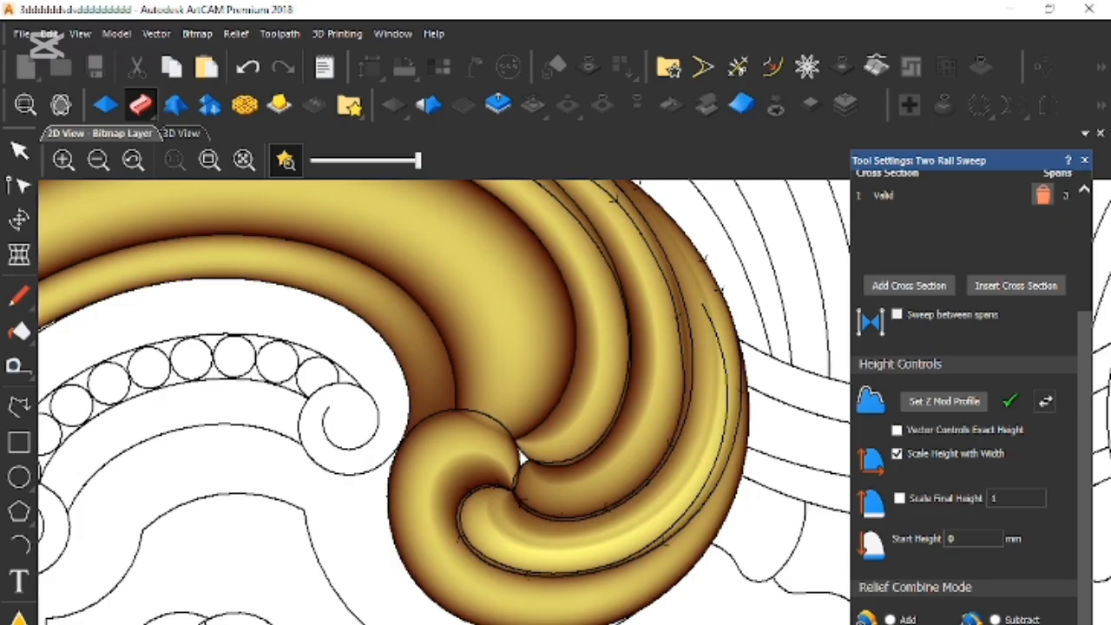
# Turn off scaling height with width and set the sweep's Scale Final Height to 10
pyautogui.click(898, 455)
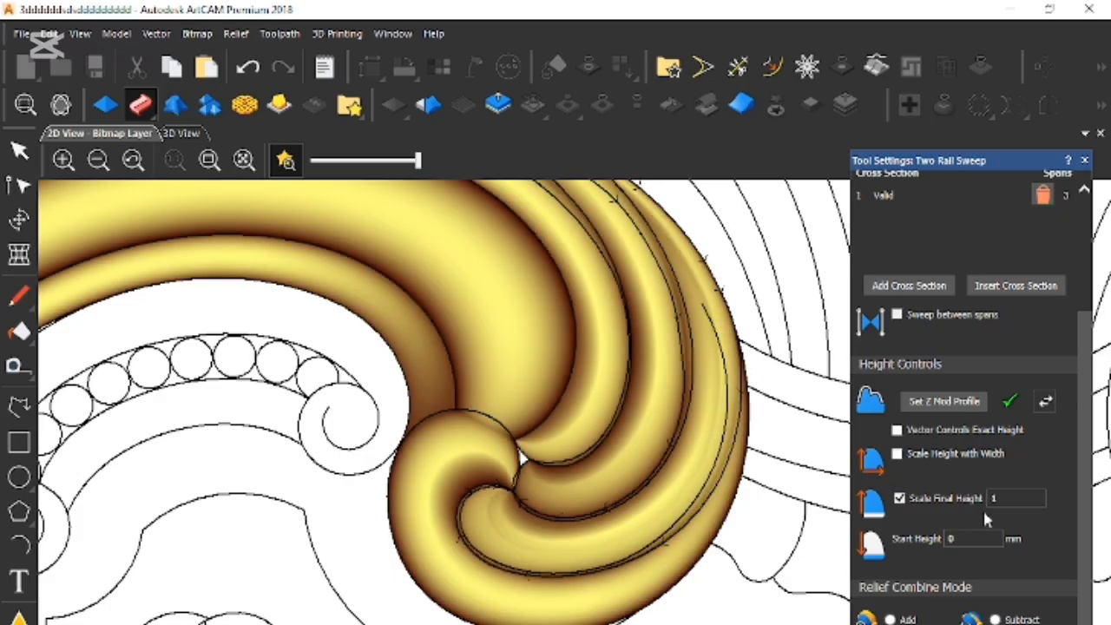
pyautogui.click(1007, 498)
pyautogui.write('0')
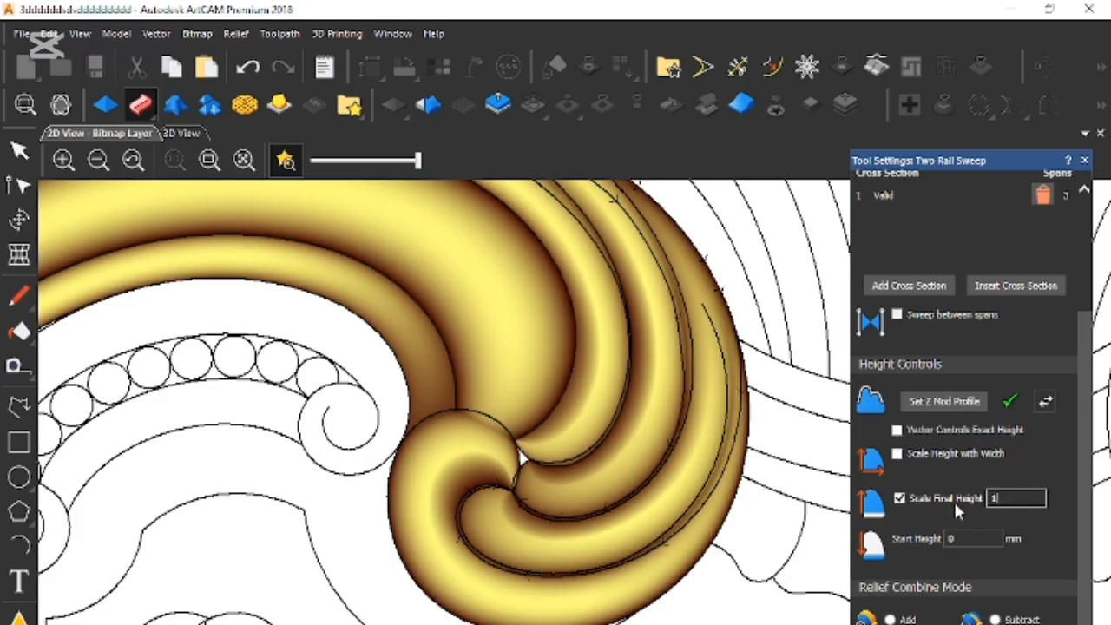
pyautogui.press('Return')
pyautogui.scroll(-2, 697, 440)
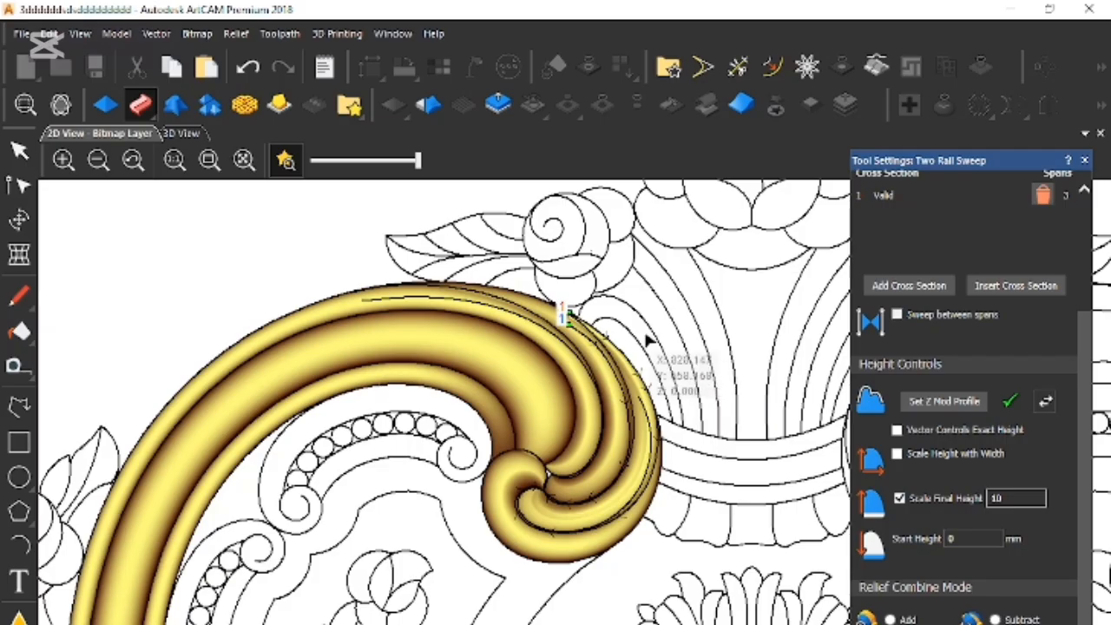
pyautogui.scroll(2, 643, 341)
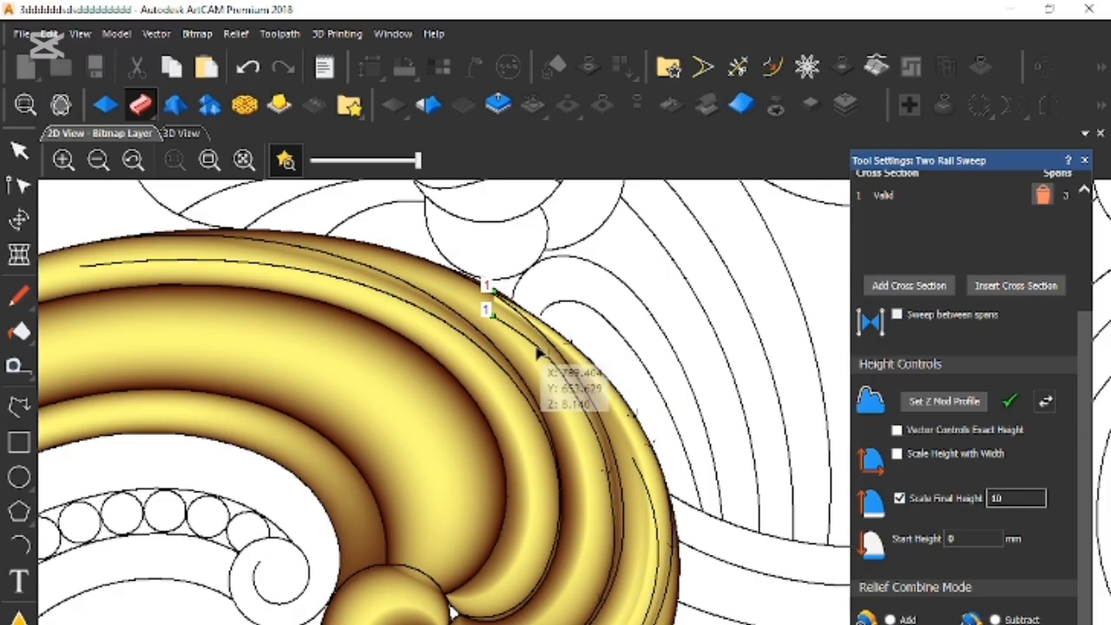
# Compare the flat-topped Z modulation profile with the sloped, rounded-corner profile among the profiles outside the model
pyautogui.scroll(-5, 516, 466)
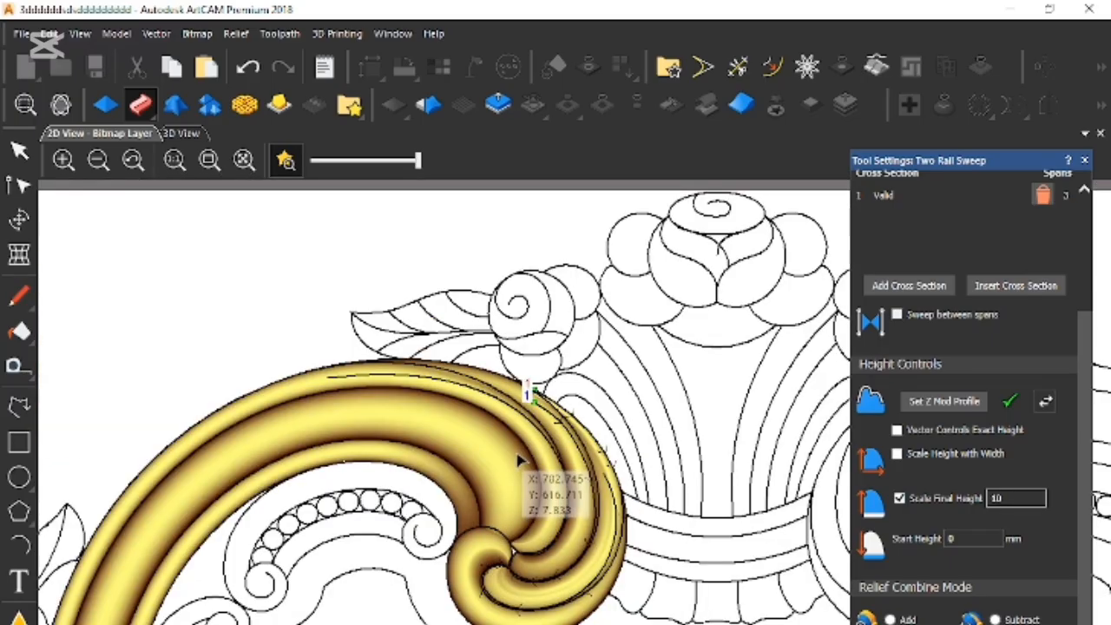
pyautogui.scroll(3, 232, 361)
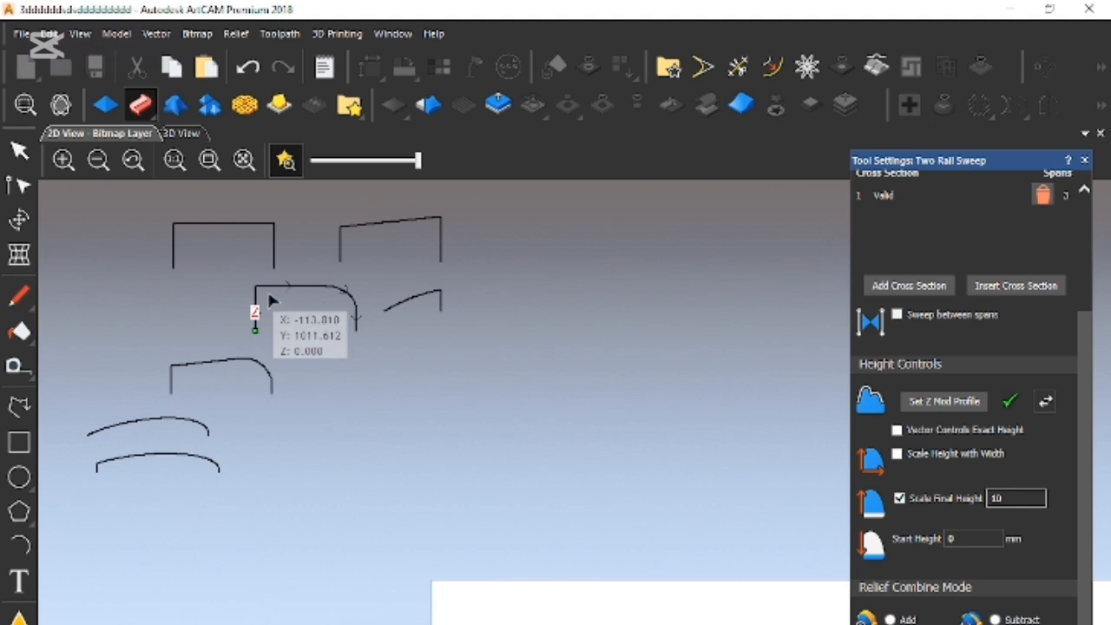
pyautogui.scroll(2, 259, 306)
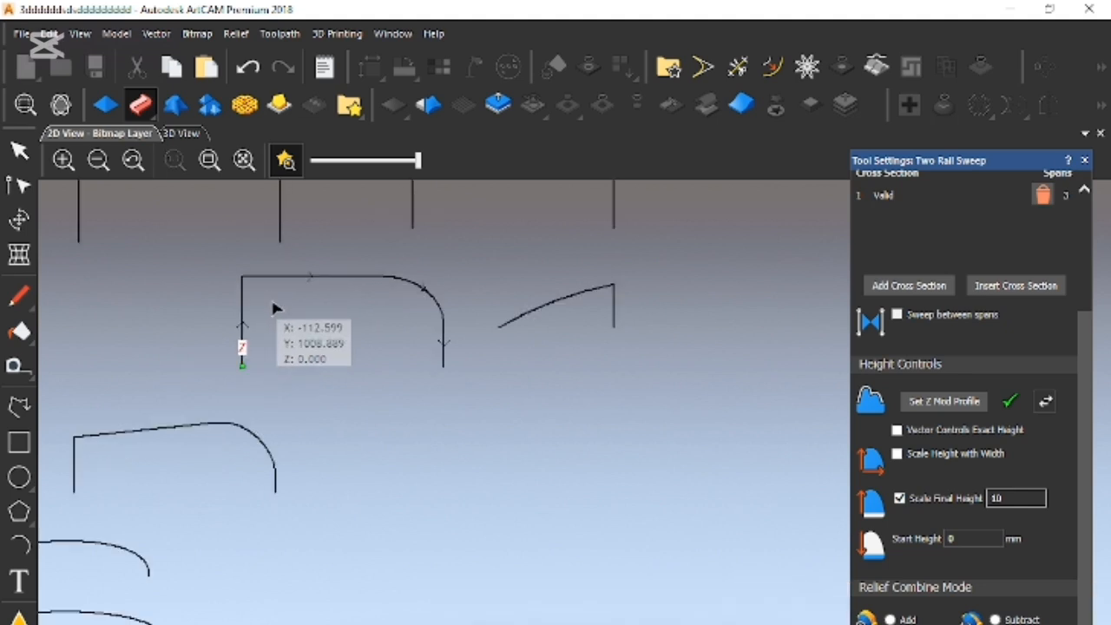
pyautogui.click(146, 431)
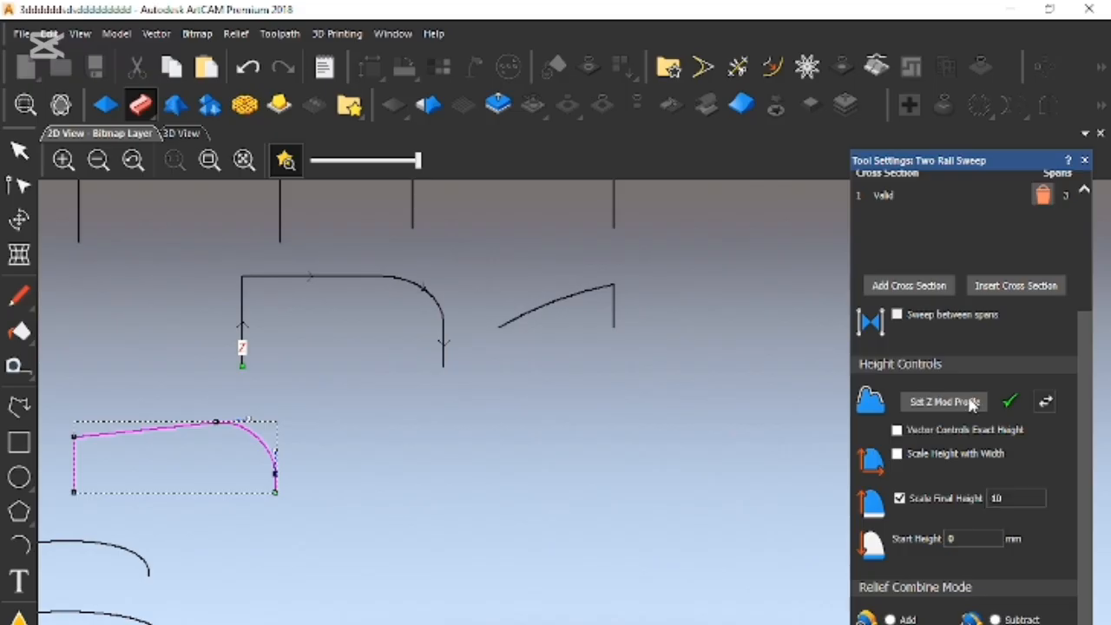
pyautogui.scroll(-4, 599, 586)
pyautogui.scroll(1, 315, 377)
pyautogui.scroll(-3, 510, 462)
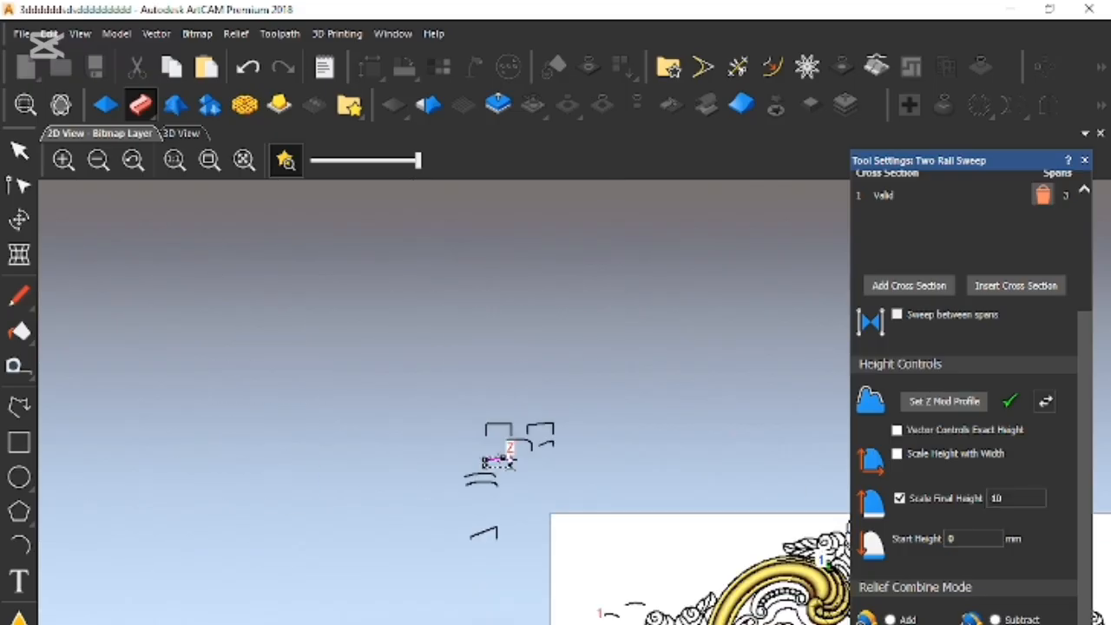
# Examine how the outermost strand rises from its rail start points and meets the neighbouring strands on the upper scroll
pyautogui.scroll(2, 817, 587)
pyautogui.scroll(-1, 808, 570)
pyautogui.scroll(1, 799, 555)
pyautogui.scroll(3, 786, 485)
pyautogui.scroll(-3, 801, 469)
pyautogui.scroll(1, 660, 465)
pyautogui.scroll(2, 782, 442)
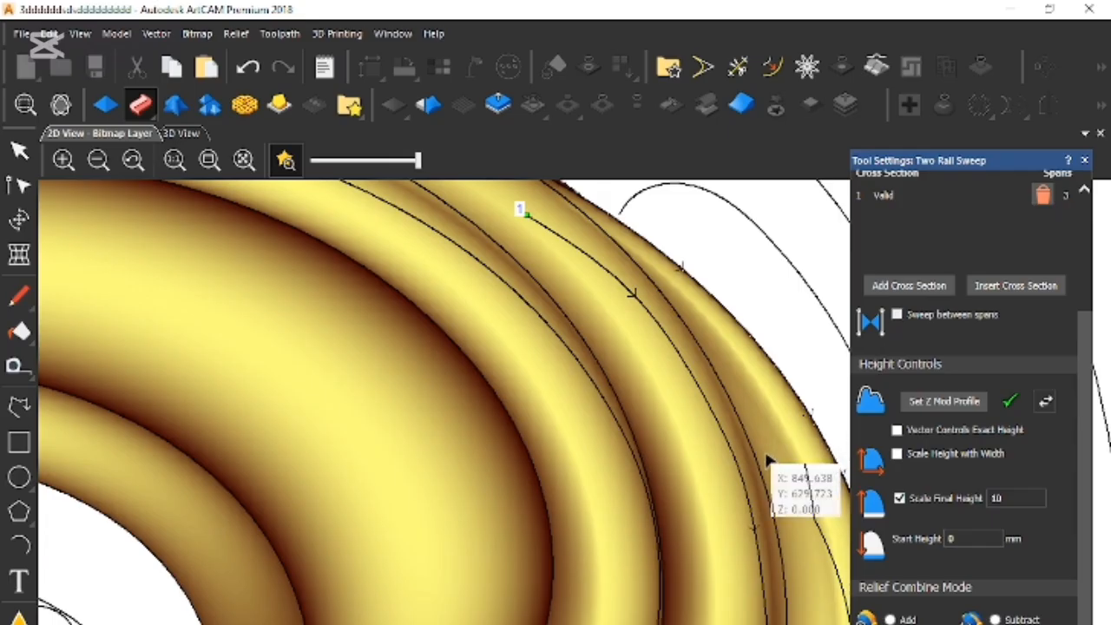
pyautogui.scroll(-1, 764, 539)
pyautogui.scroll(2, 749, 587)
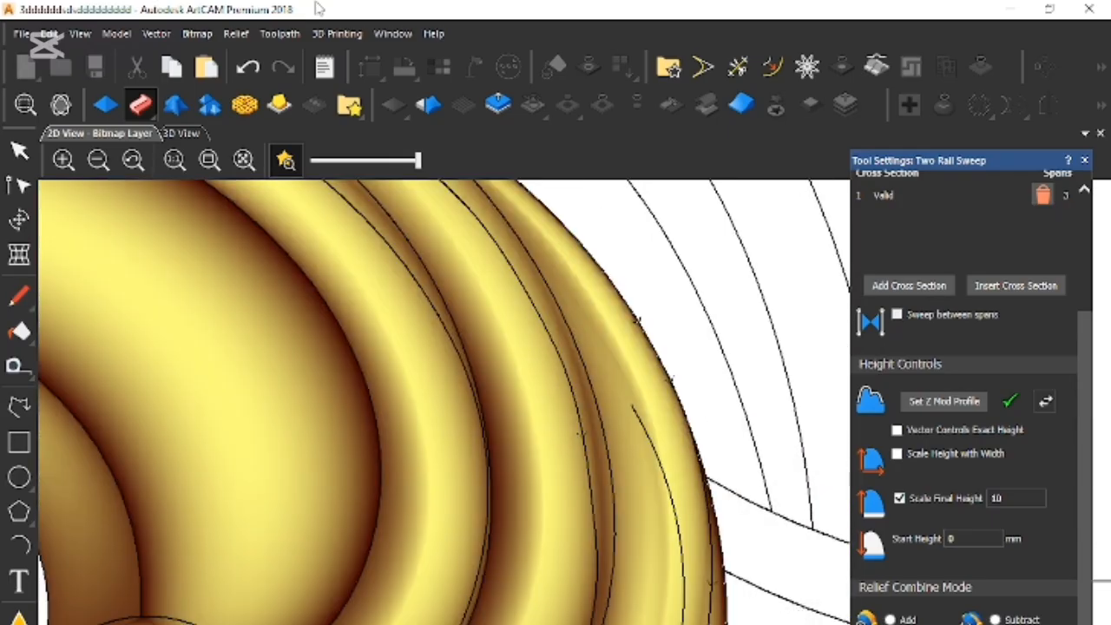
pyautogui.scroll(-1, 532, 357)
pyautogui.scroll(1, 513, 322)
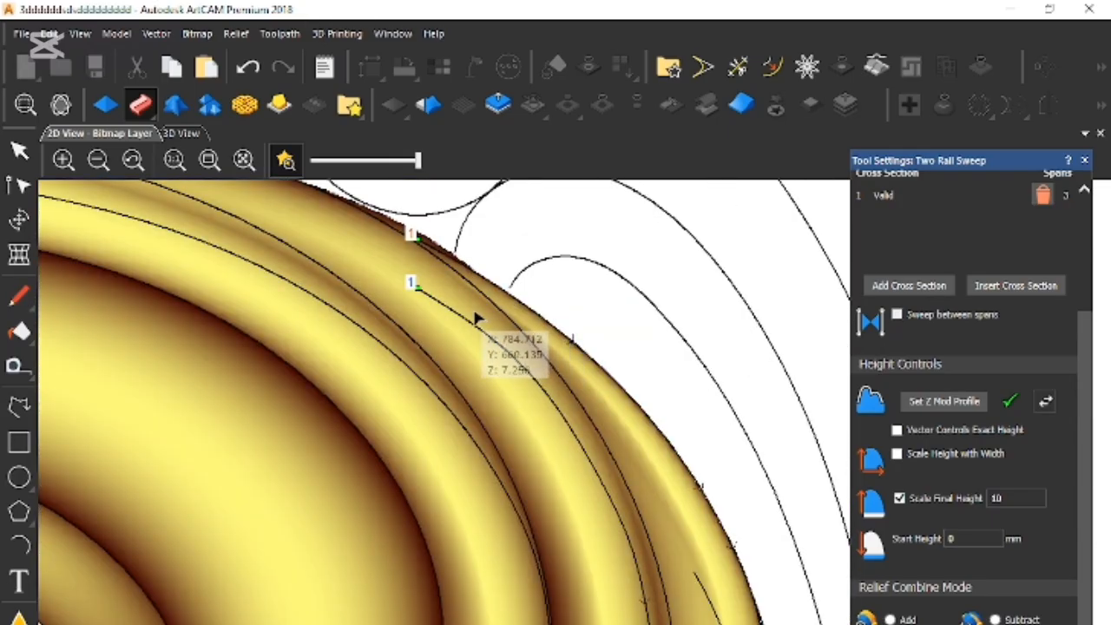
# Try the middle strand's overlapping inner vector and outer edge vector as the drive rails, and close the sweep without applying it
pyautogui.click(473, 317)
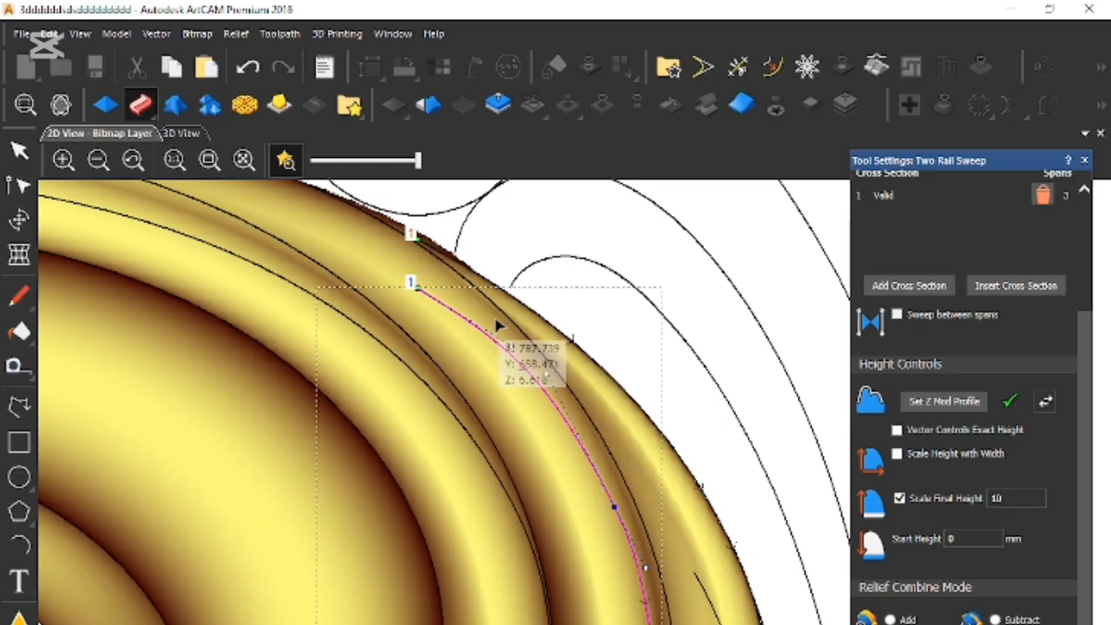
pyautogui.scroll(-1, 458, 343)
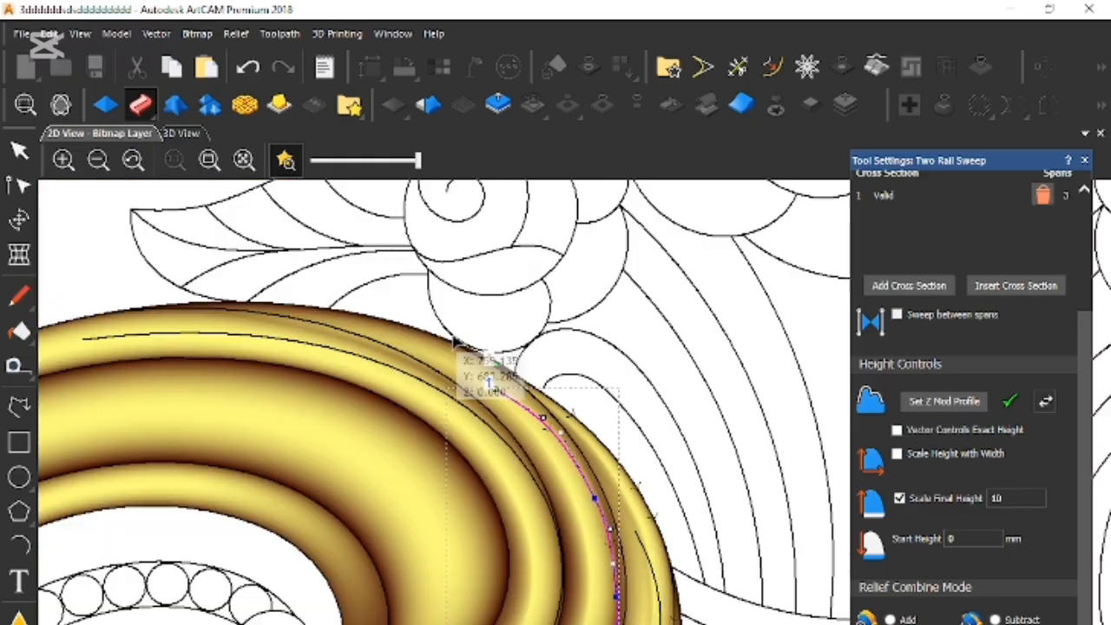
pyautogui.keyDown('shift'); pyautogui.click(466, 405); pyautogui.keyUp('shift')
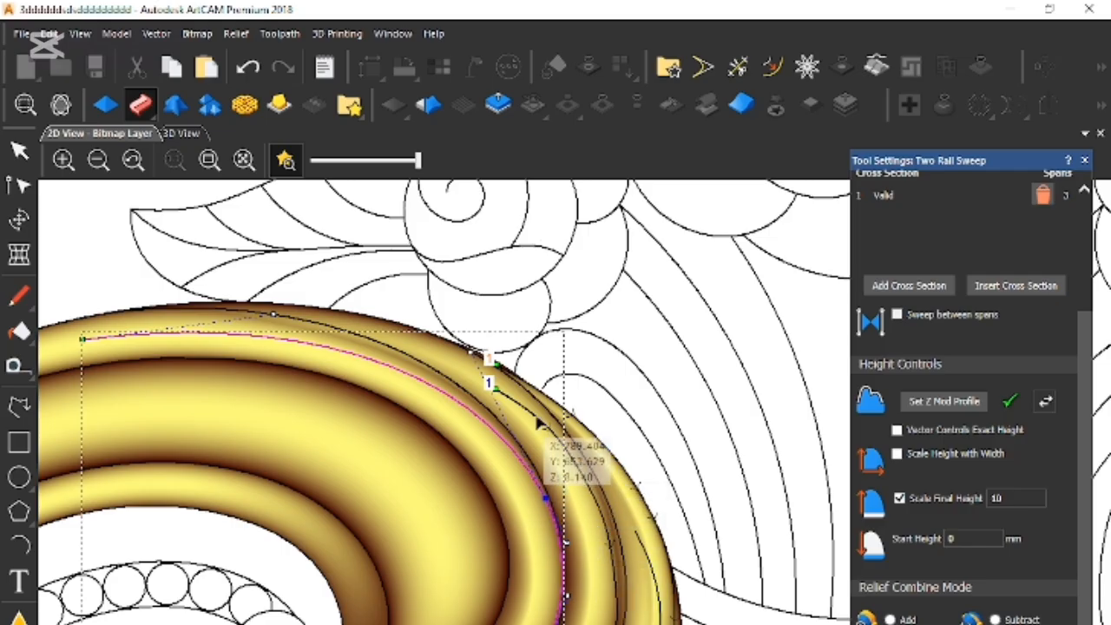
pyautogui.click(594, 473)
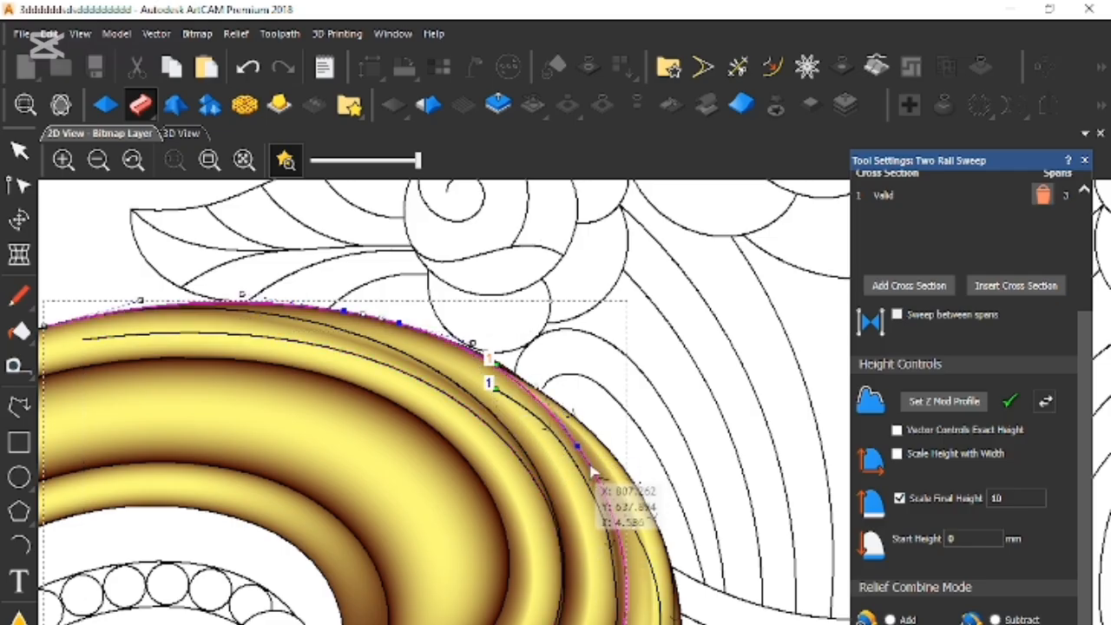
pyautogui.keyDown('shift'); pyautogui.click(482, 428); pyautogui.keyUp('shift')
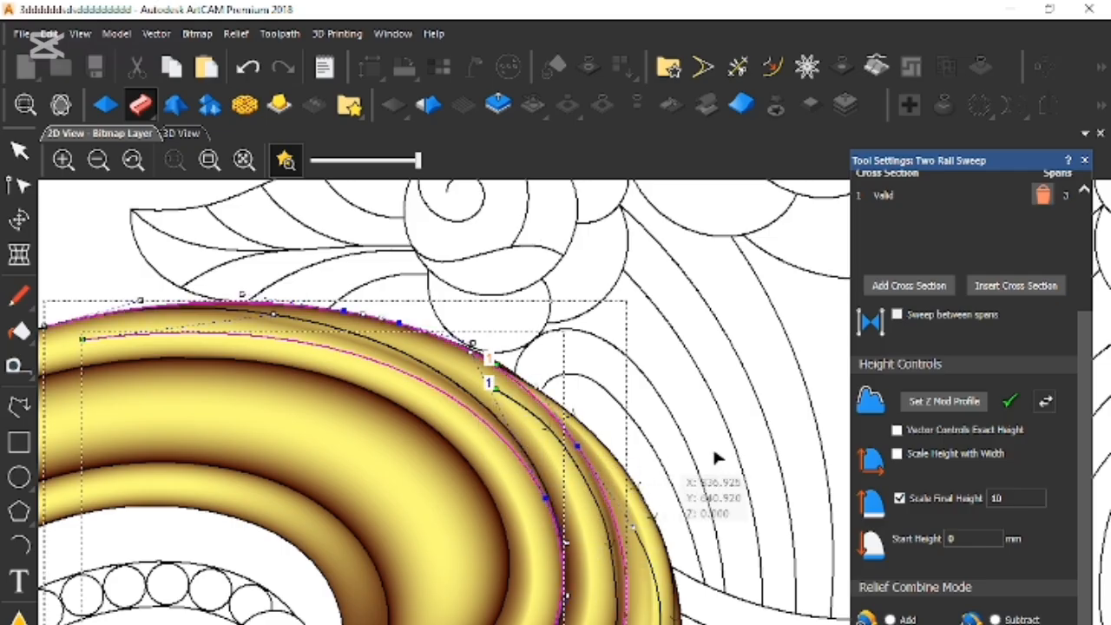
pyautogui.scroll(3, 948, 279)
pyautogui.click(954, 228)
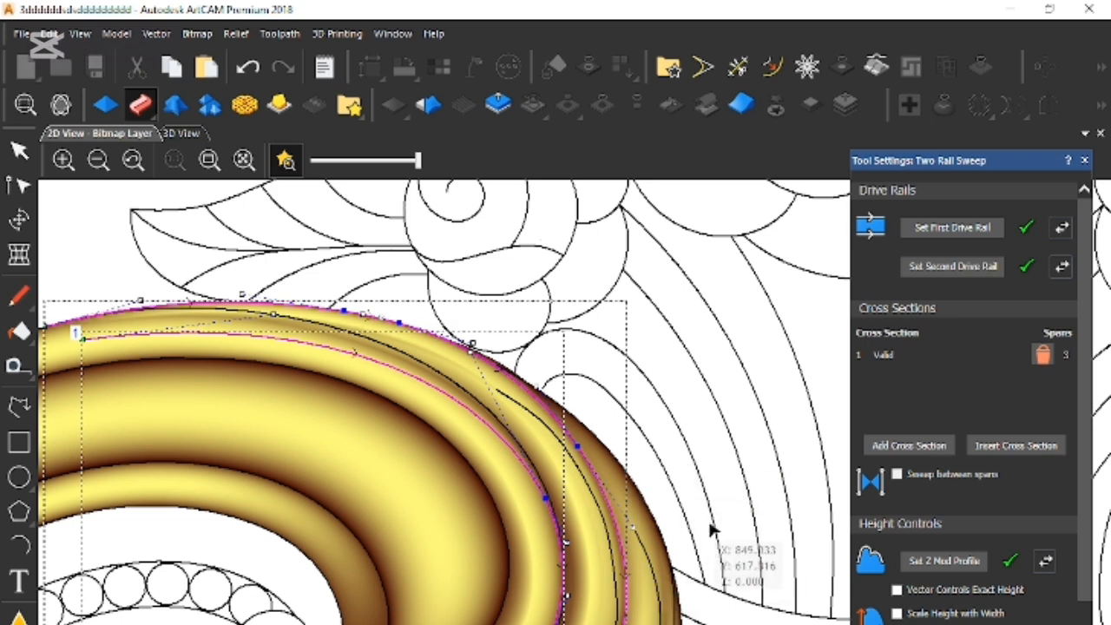
pyautogui.scroll(-2, 686, 531)
pyautogui.scroll(-2, 363, 458)
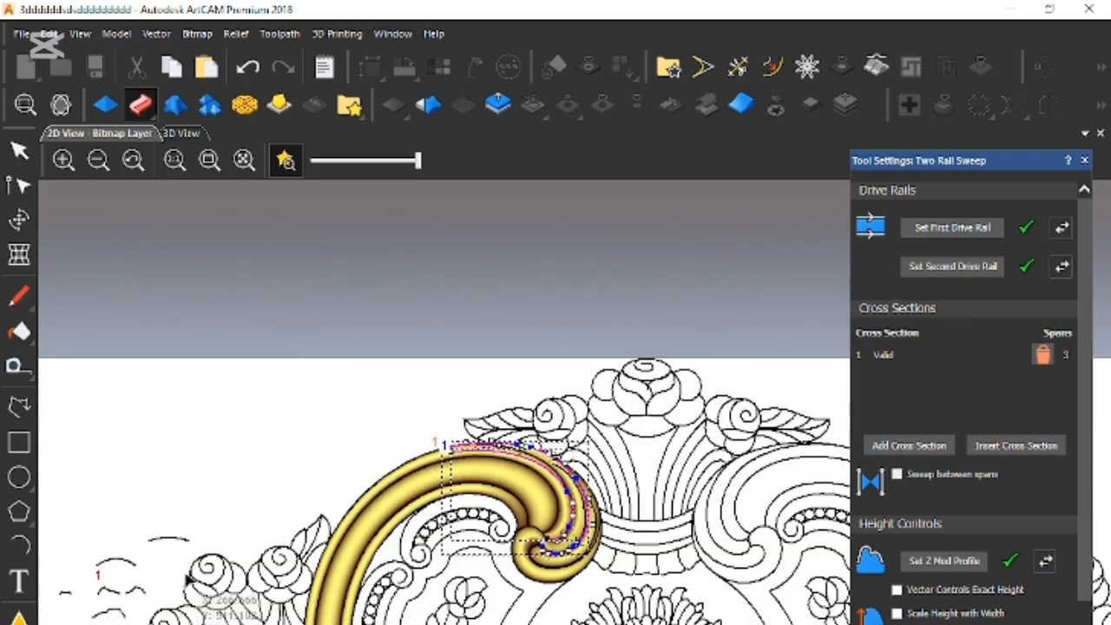
pyautogui.click(1085, 160)
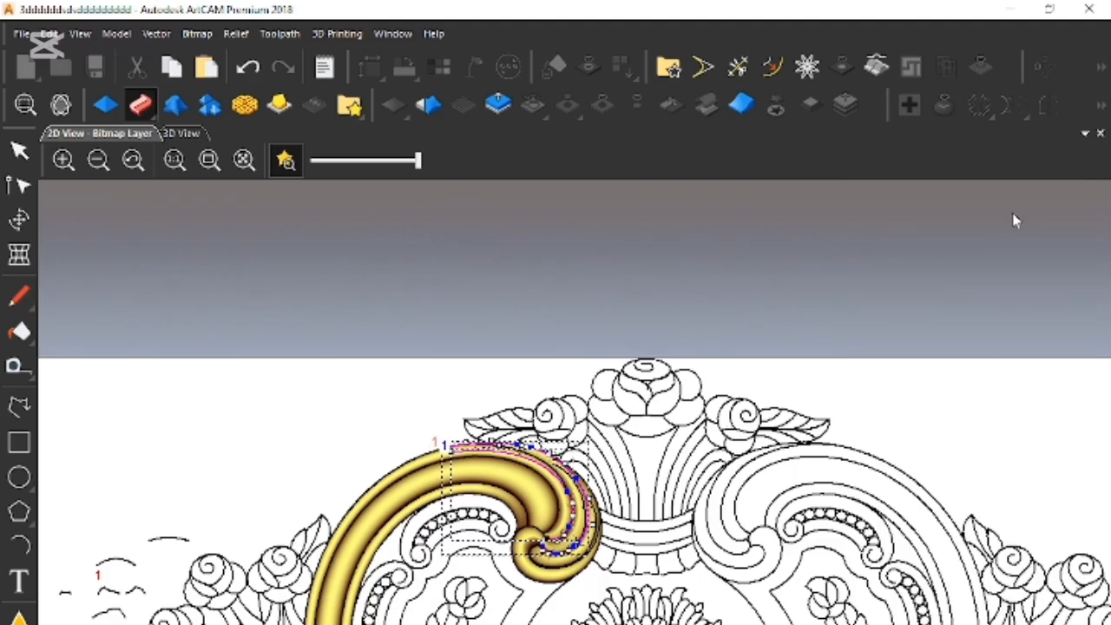
# Start a two-rail sweep with the middle strand's overlapping inner vector and its outer edge vector as the drive rails
pyautogui.scroll(3, 593, 587)
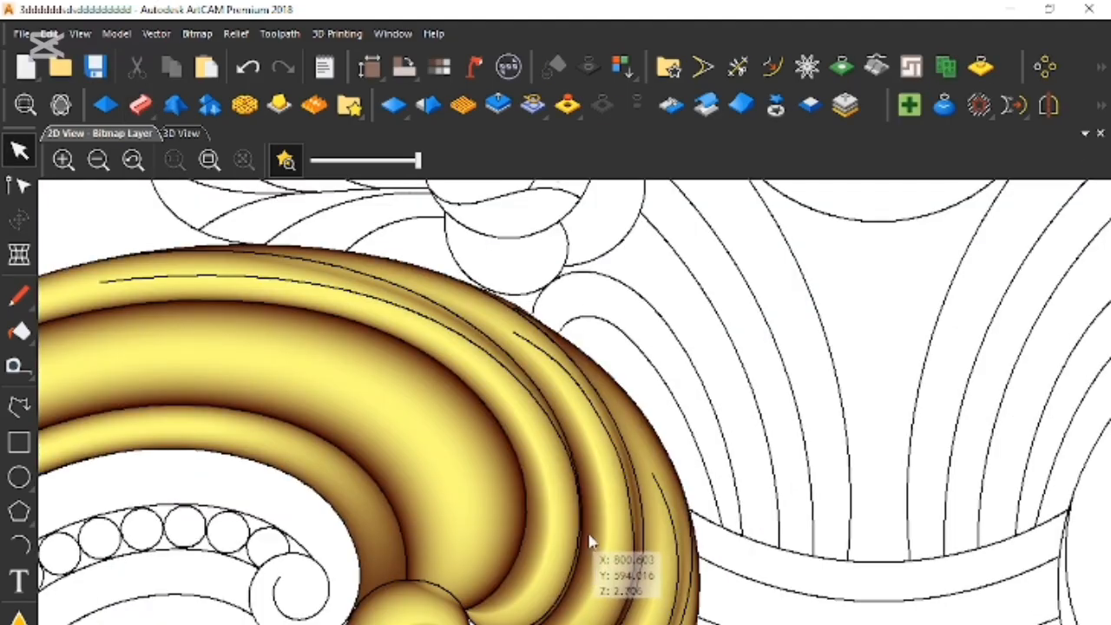
pyautogui.click(484, 346)
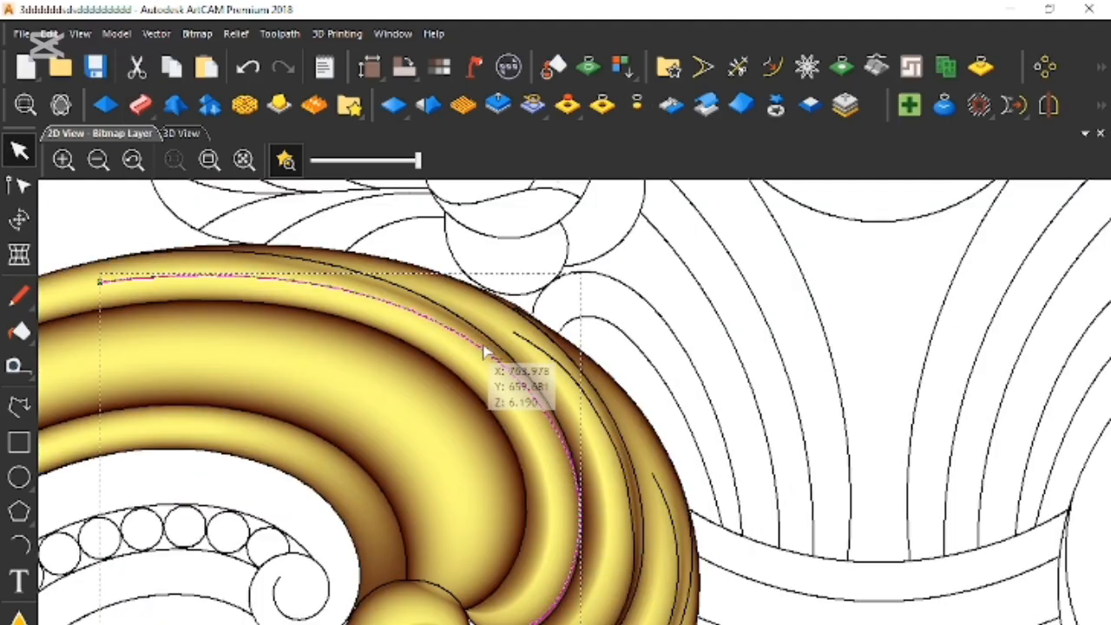
pyautogui.keyDown('shift'); pyautogui.click(530, 320); pyautogui.keyUp('shift')
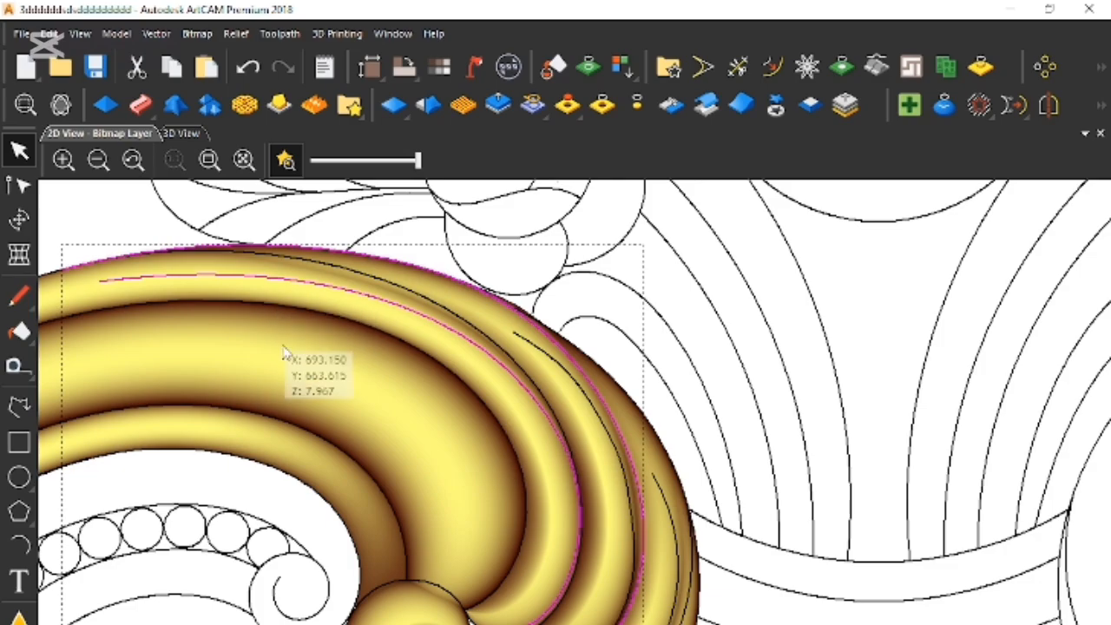
pyautogui.click(141, 105)
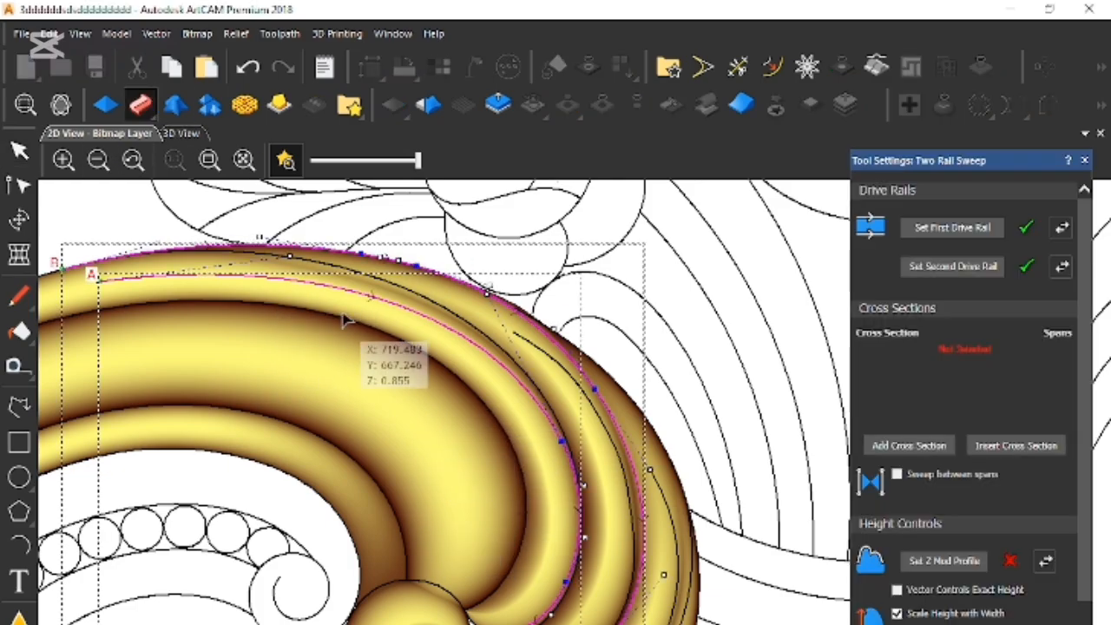
# Set the sloped, rounded-corner profile outside the model as the sweep's Z modulation profile and add one cross section
pyautogui.scroll(-5, 343, 373)
pyautogui.scroll(3, 296, 468)
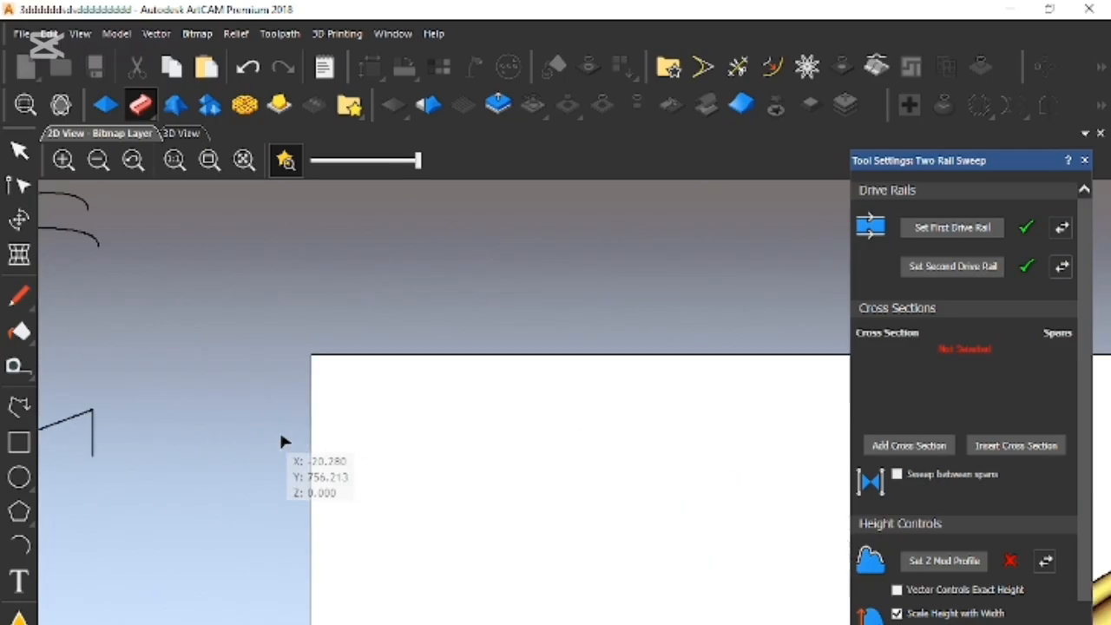
pyautogui.click(350, 314)
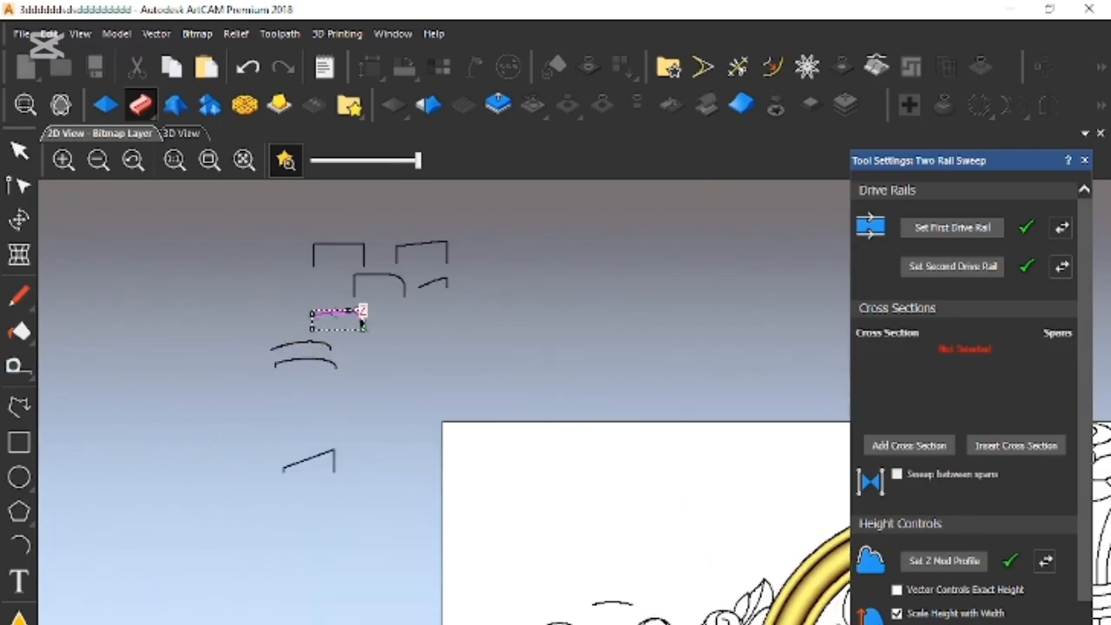
pyautogui.click(934, 444)
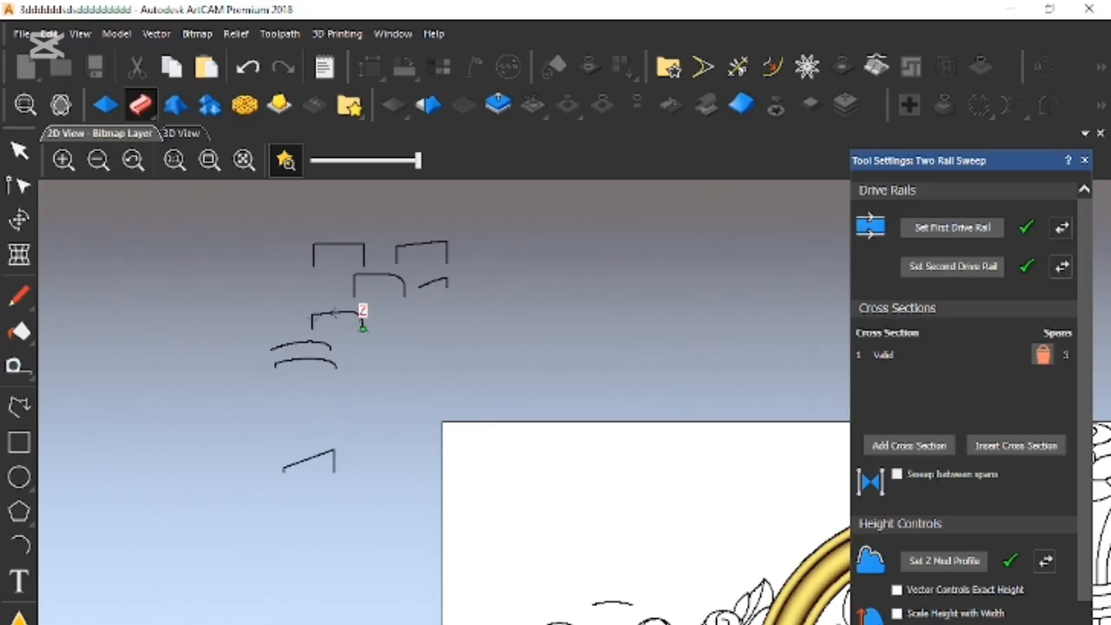
# Examine the start points and directions of the two drive rails where they overlap the neighbouring strand on the upper scroll
pyautogui.scroll(-3, 964, 391)
pyautogui.scroll(6, 803, 495)
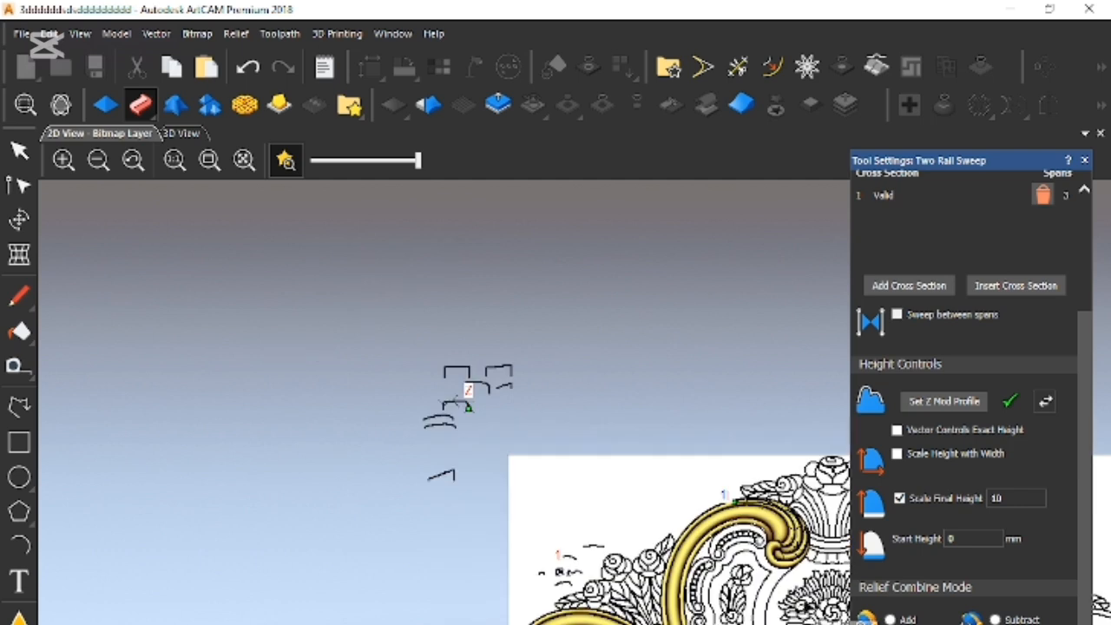
pyautogui.scroll(2, 799, 486)
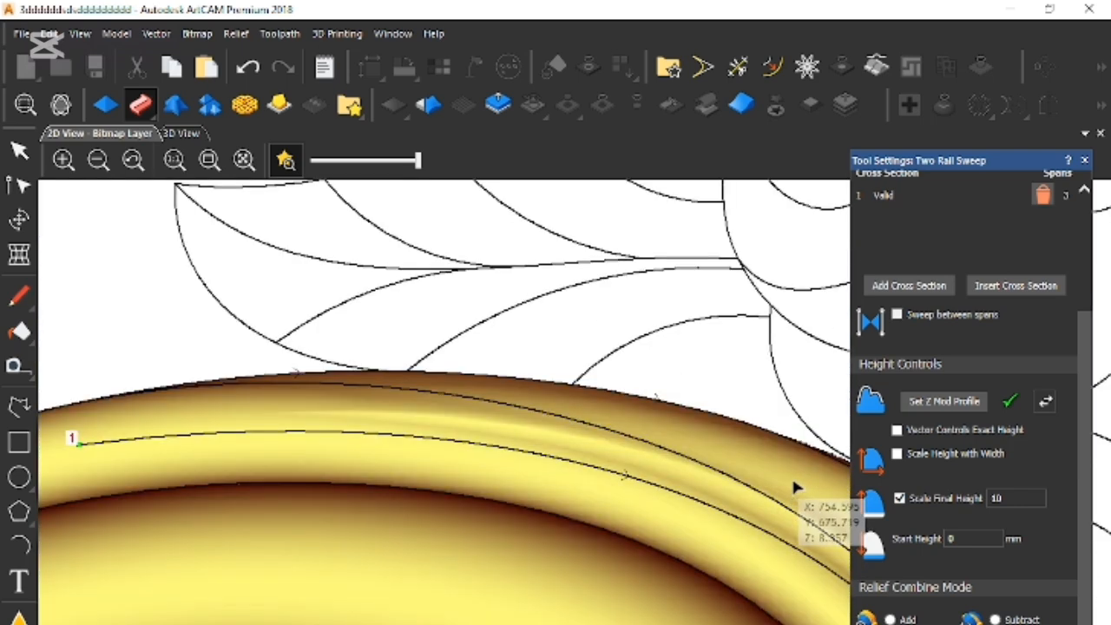
pyautogui.scroll(-3, 495, 461)
pyautogui.scroll(4, 670, 509)
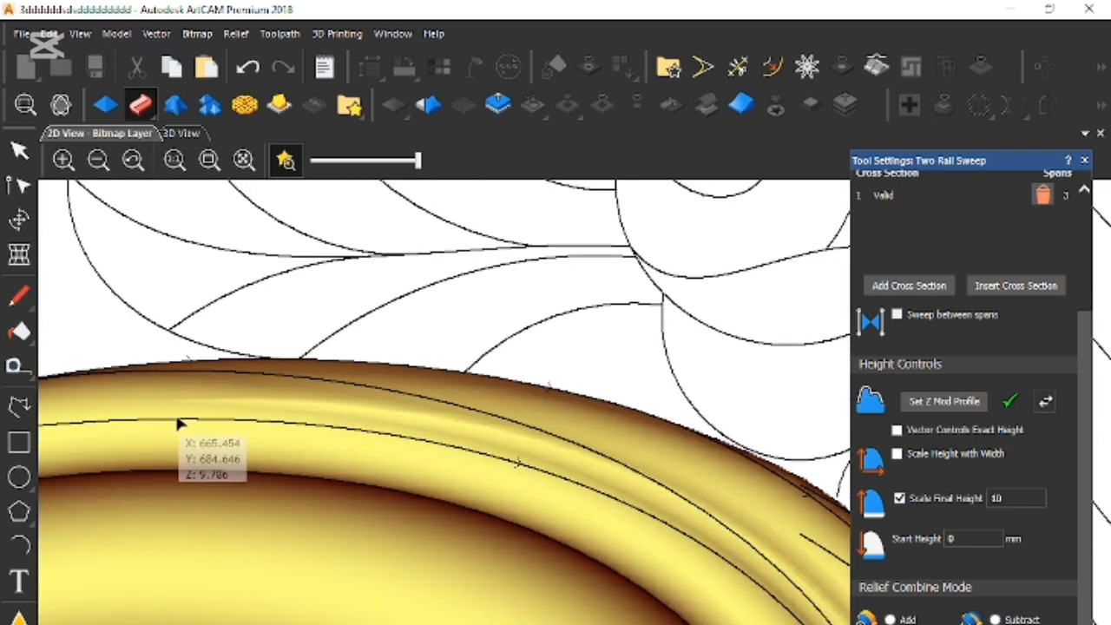
pyautogui.scroll(-2, 200, 443)
pyautogui.scroll(2, 399, 451)
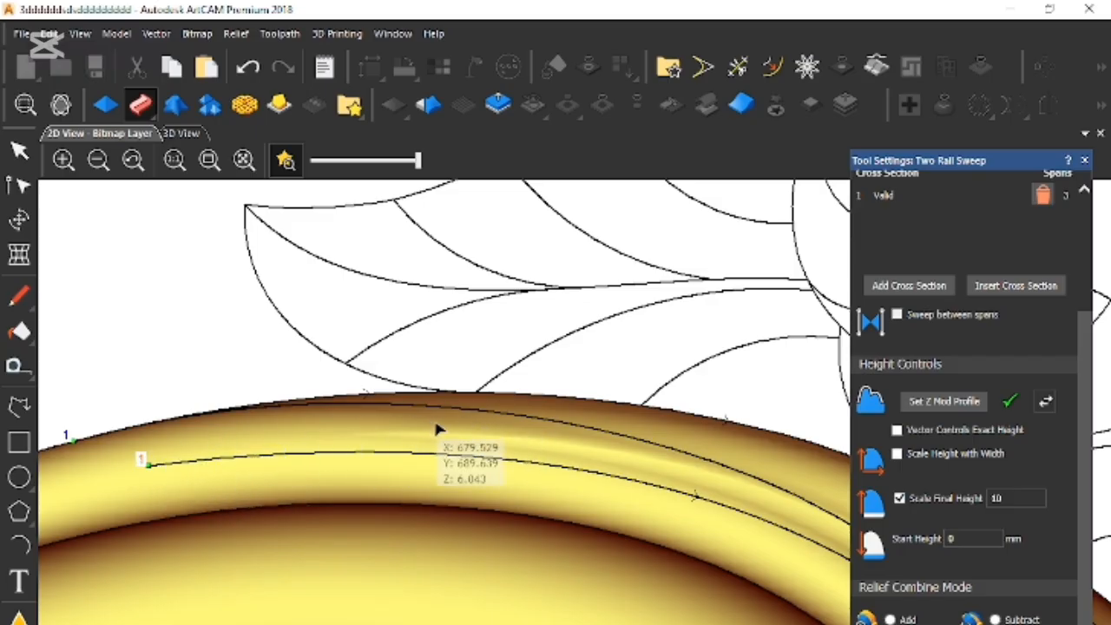
pyautogui.scroll(-3, 612, 487)
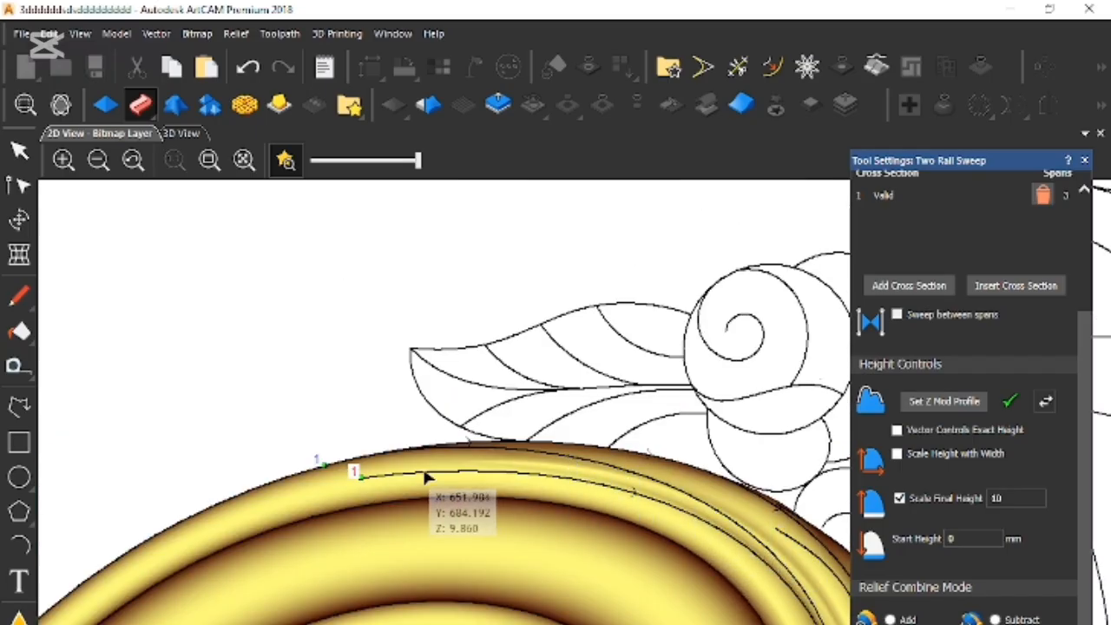
pyautogui.scroll(2, 551, 473)
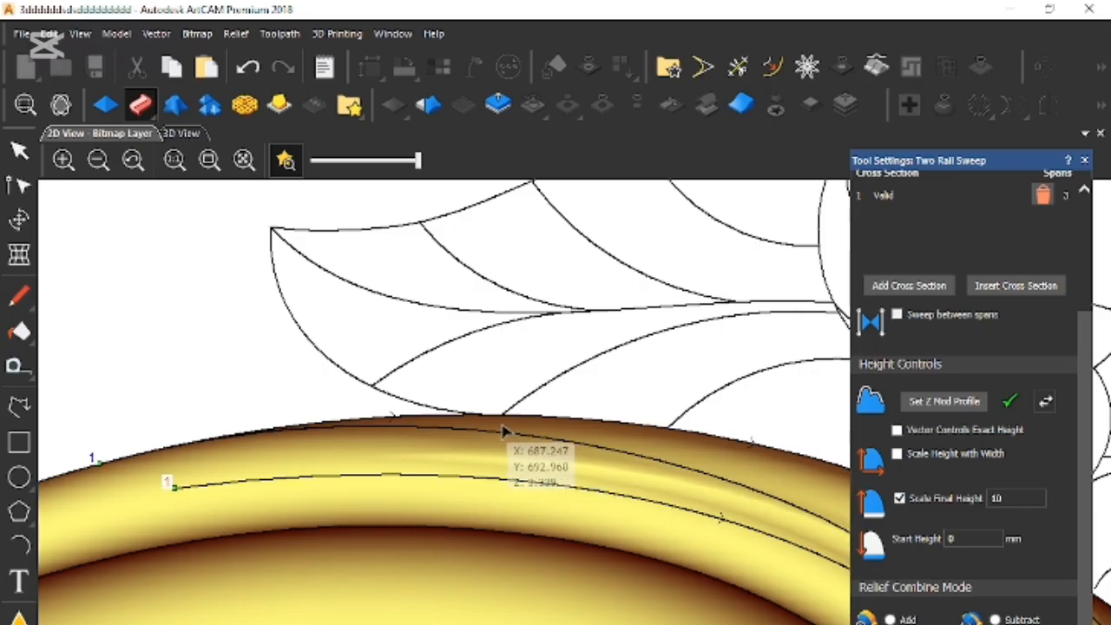
# Try adjusting the start node and first curve handle of the inner drive rail on the upper scroll
pyautogui.click(172, 487)
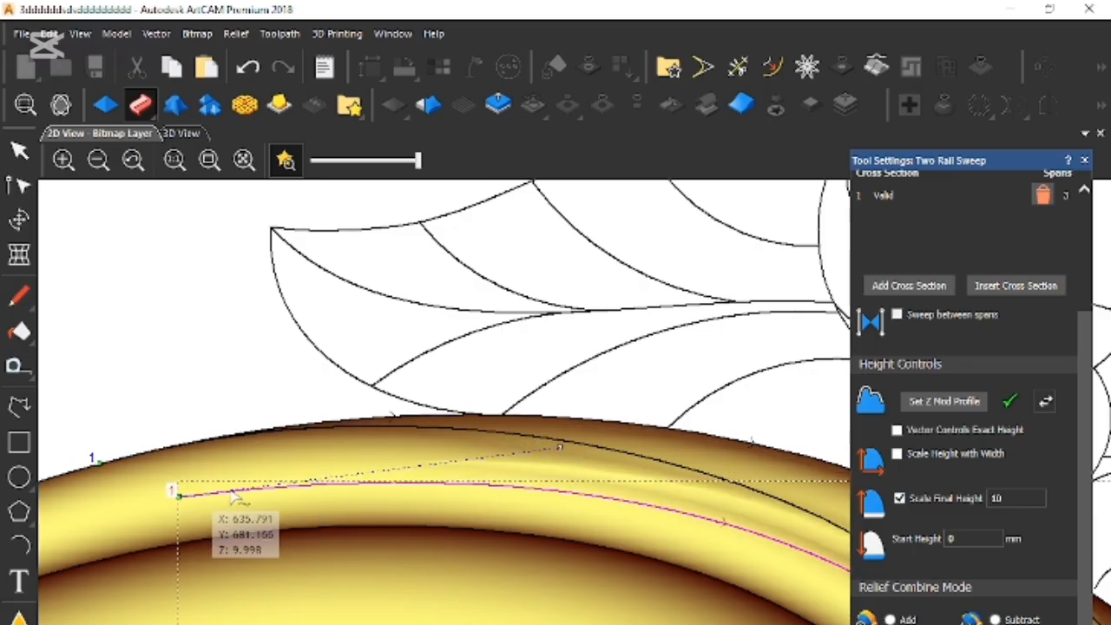
pyautogui.click(560, 448)
pyautogui.click(547, 492)
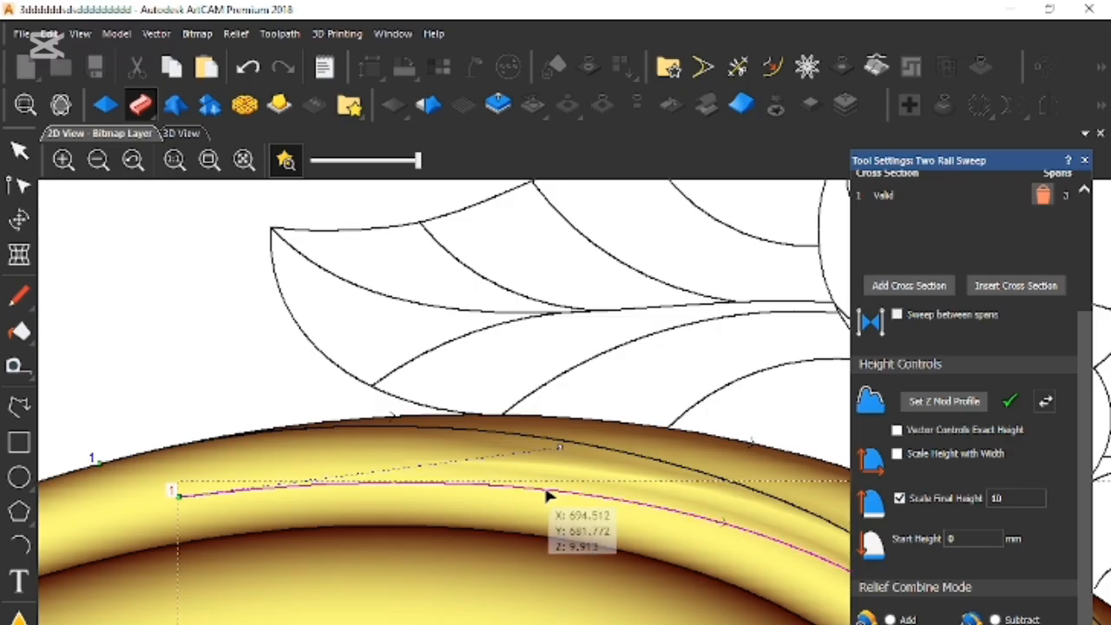
pyautogui.click(561, 443)
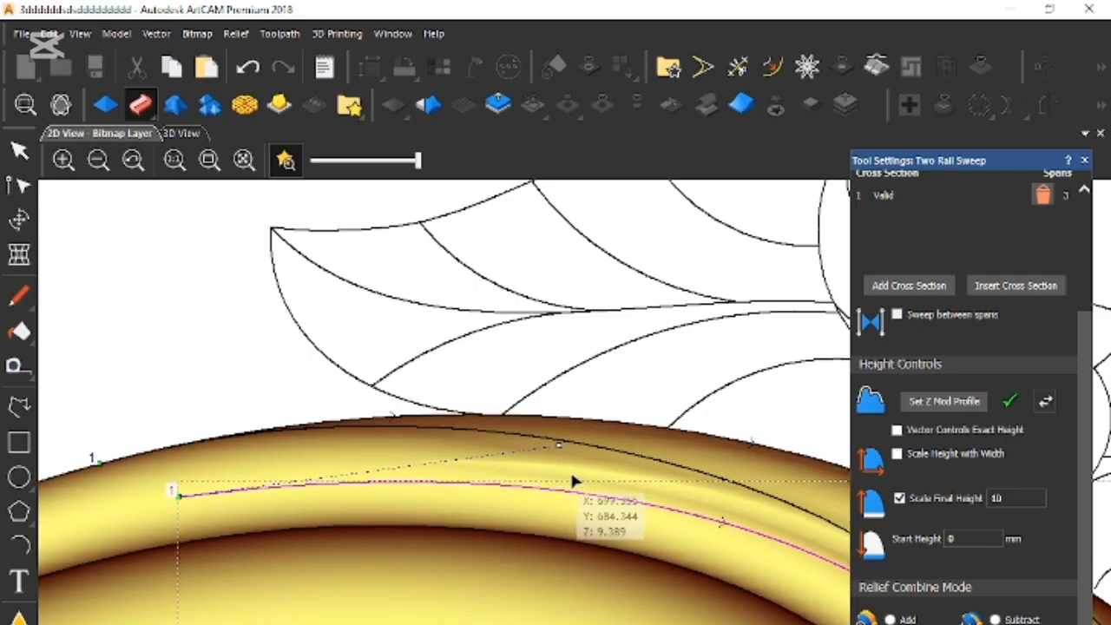
# Close the two-rail sweep without applying it, and exit the model without saving the changes
pyautogui.scroll(-2, 576, 478)
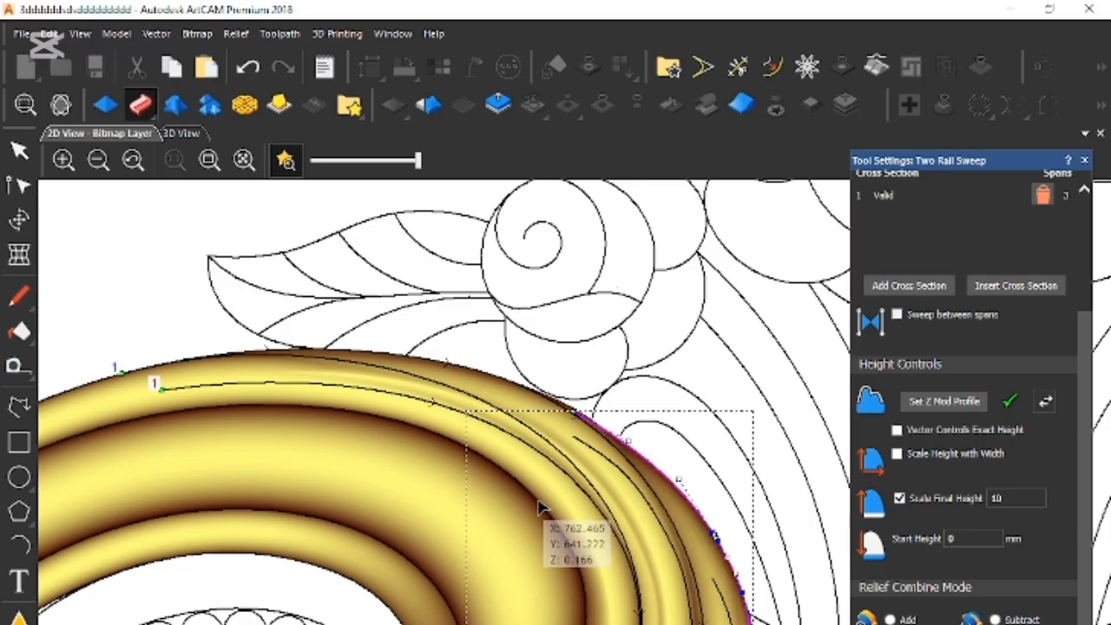
pyautogui.scroll(-3, 608, 556)
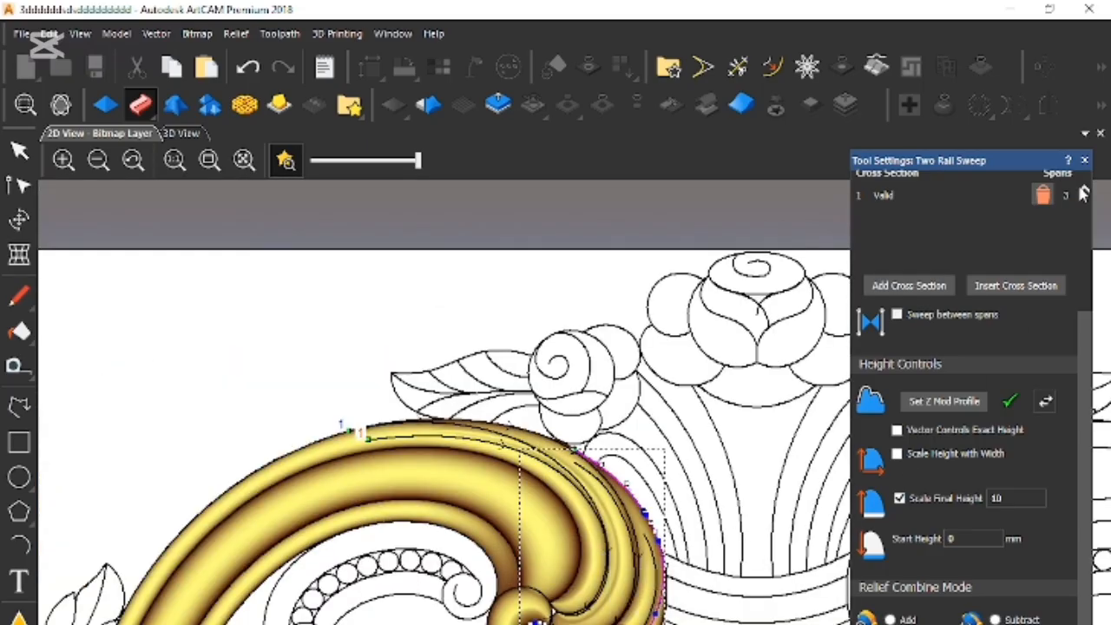
pyautogui.click(1084, 161)
pyautogui.scroll(-5, 571, 499)
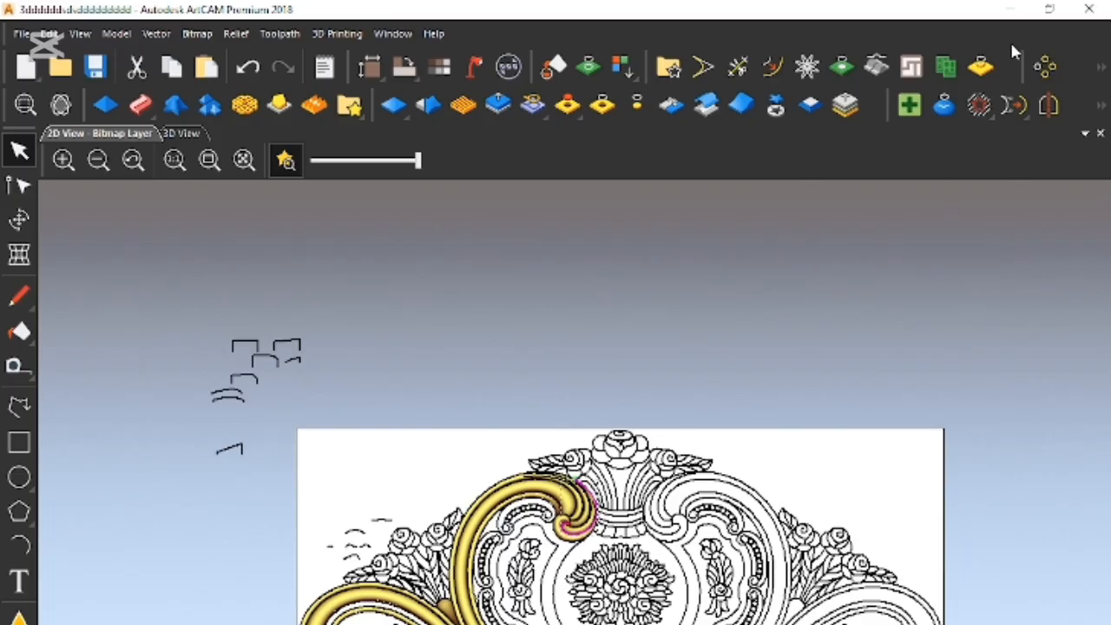
pyautogui.click(1089, 11)
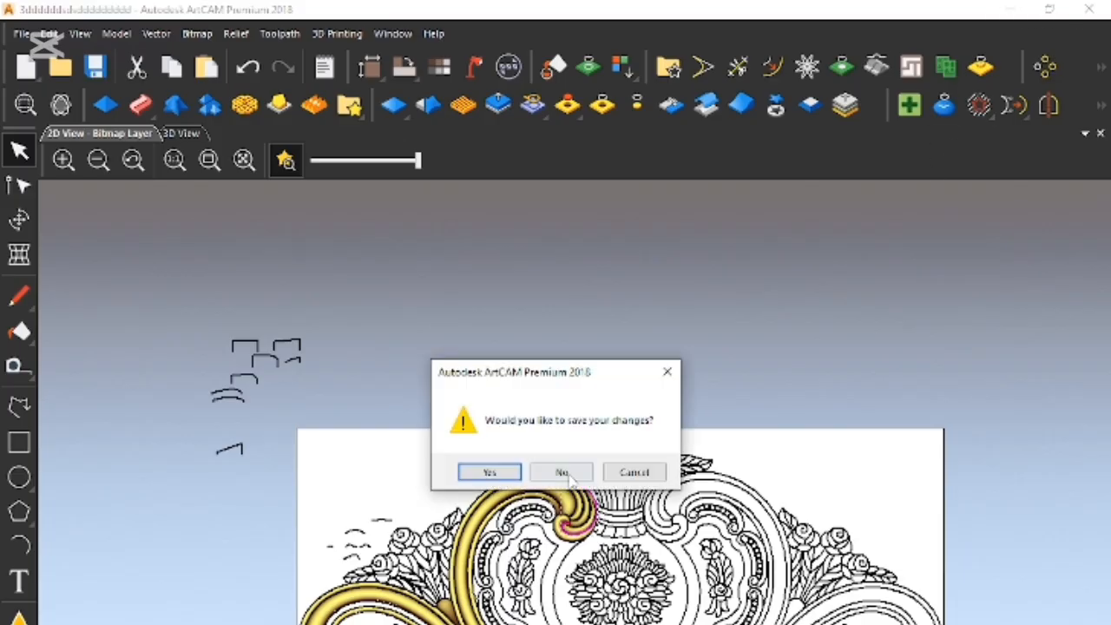
pyautogui.click(566, 473)
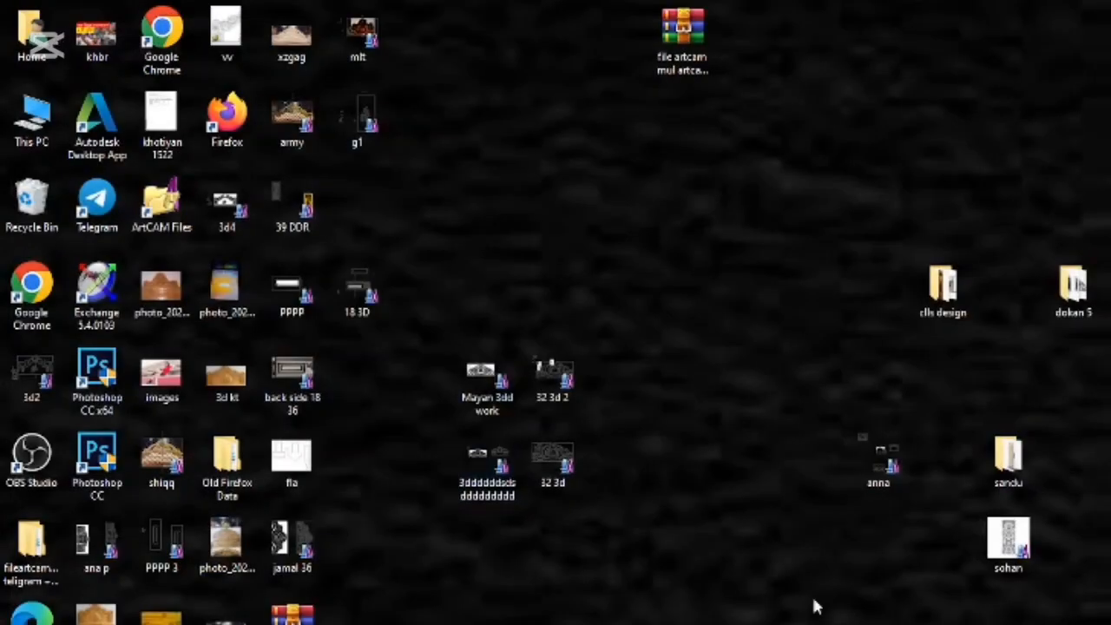
# Open the Mayan 3dd work model, ignoring the auto-save recovery, and show its relief preview in the 2D view
pyautogui.click(484, 382)
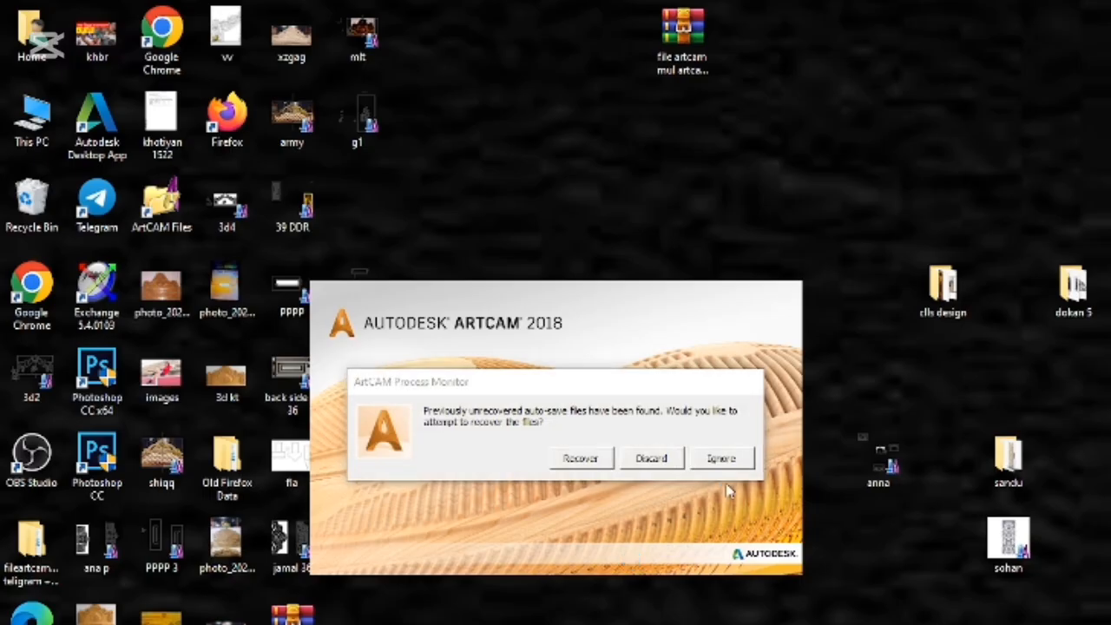
pyautogui.click(724, 459)
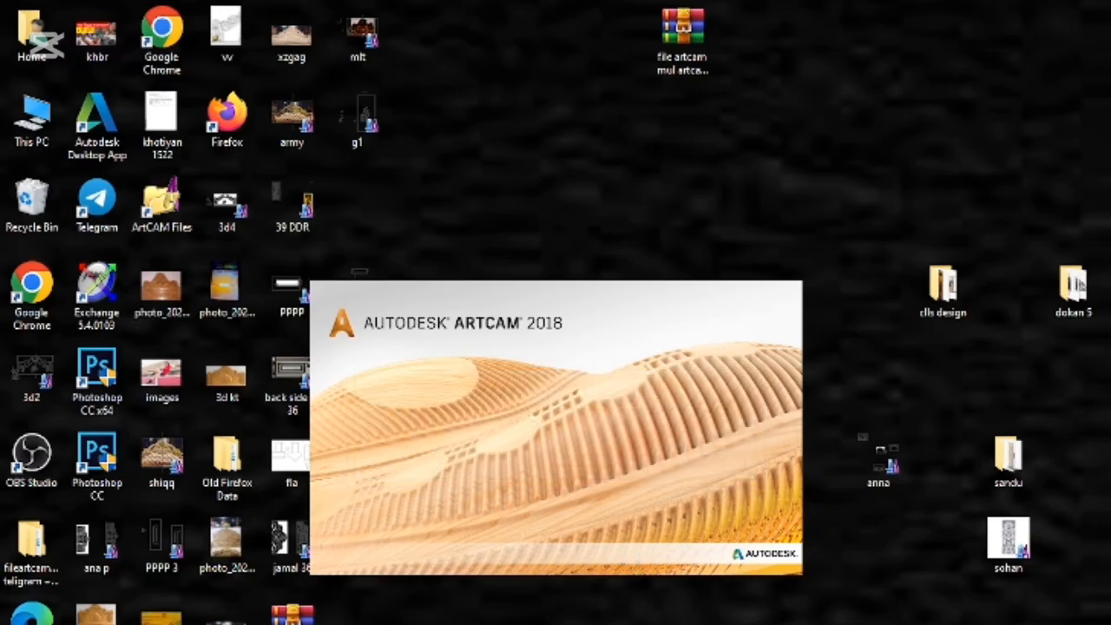
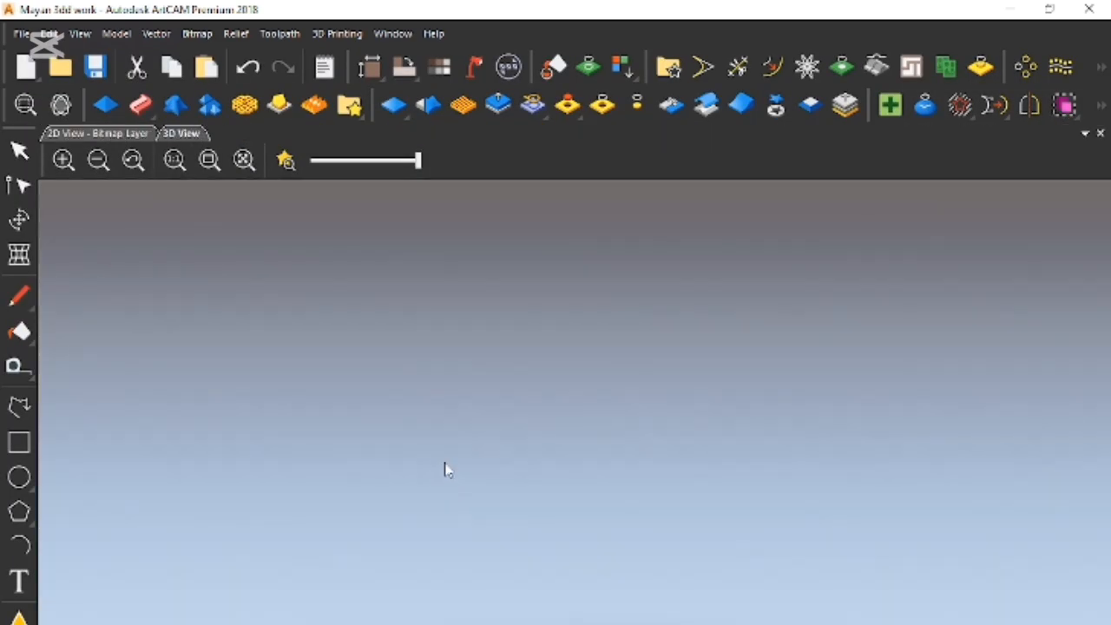
pyautogui.click(72, 134)
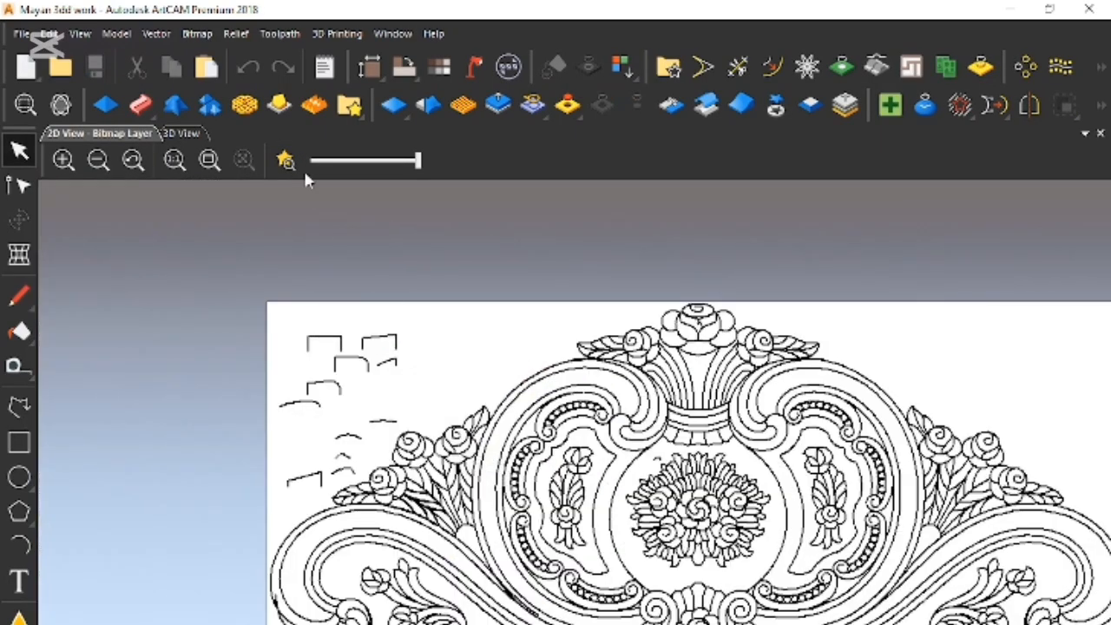
pyautogui.click(286, 161)
pyautogui.scroll(2, 547, 464)
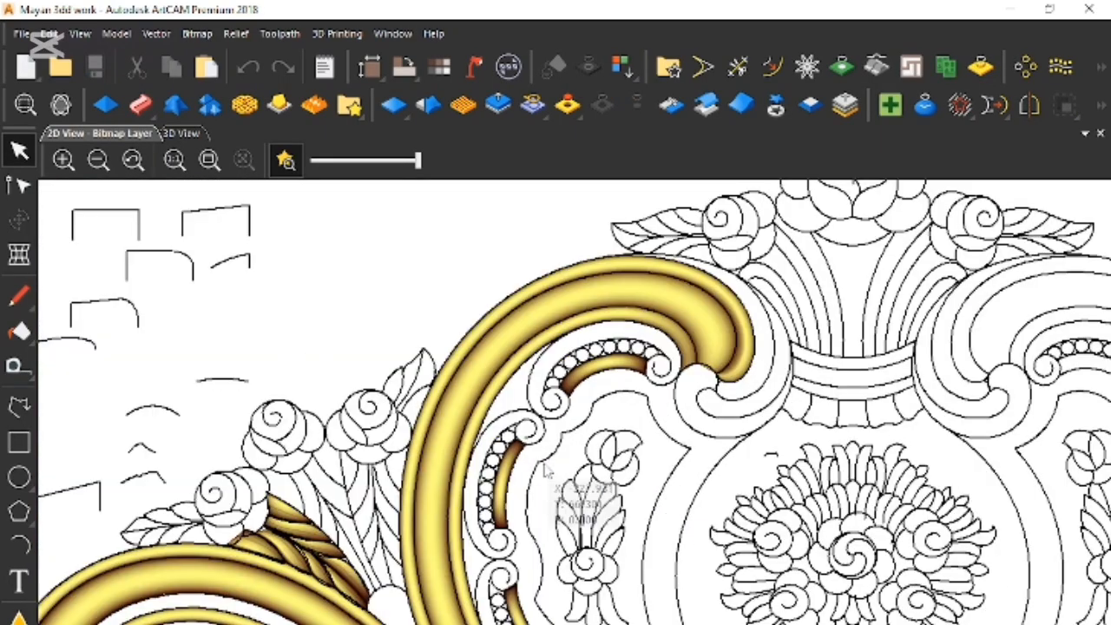
# Inspect the finished relief strands from the upper scroll down to the overlapping strands of the lower scroll
pyautogui.scroll(2, 489, 617)
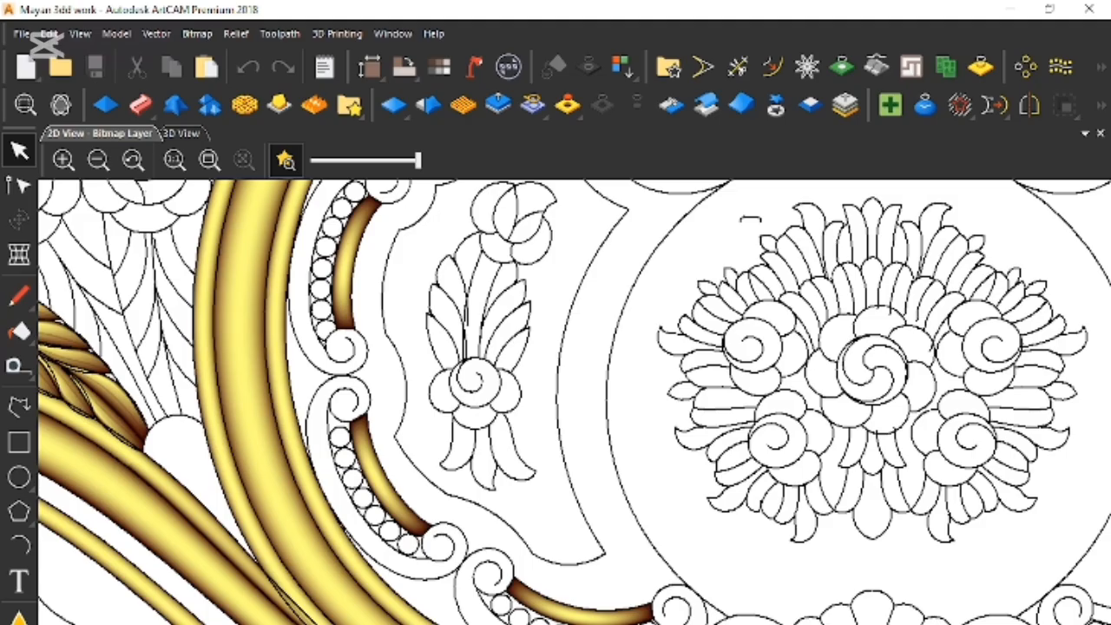
pyautogui.scroll(-3, 330, 618)
pyautogui.scroll(3, 350, 546)
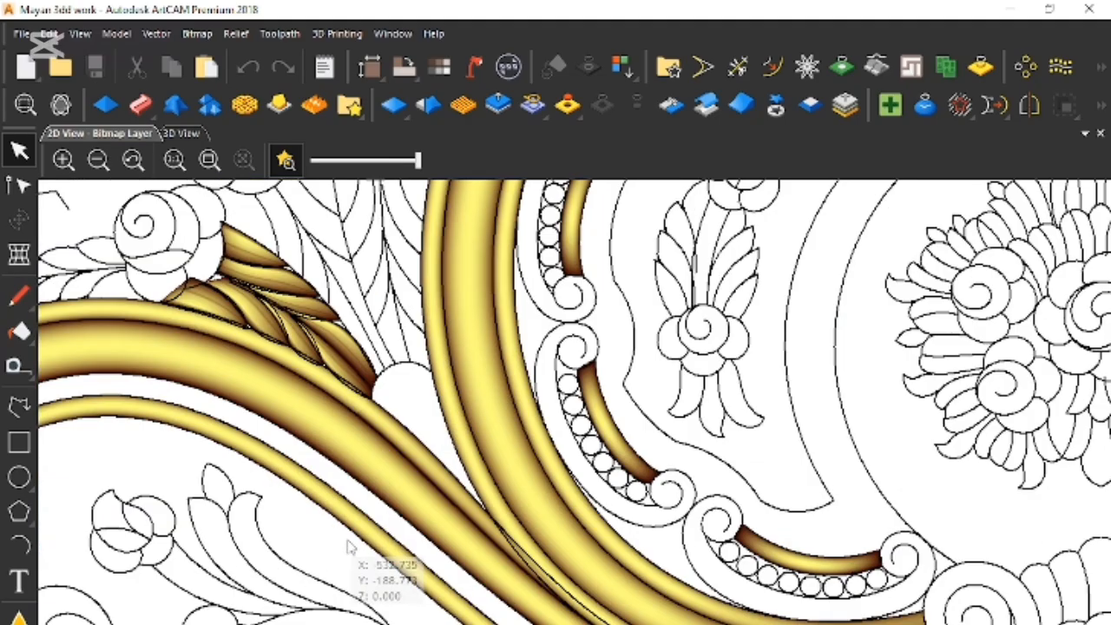
pyautogui.scroll(-2, 299, 595)
pyautogui.scroll(4, 301, 602)
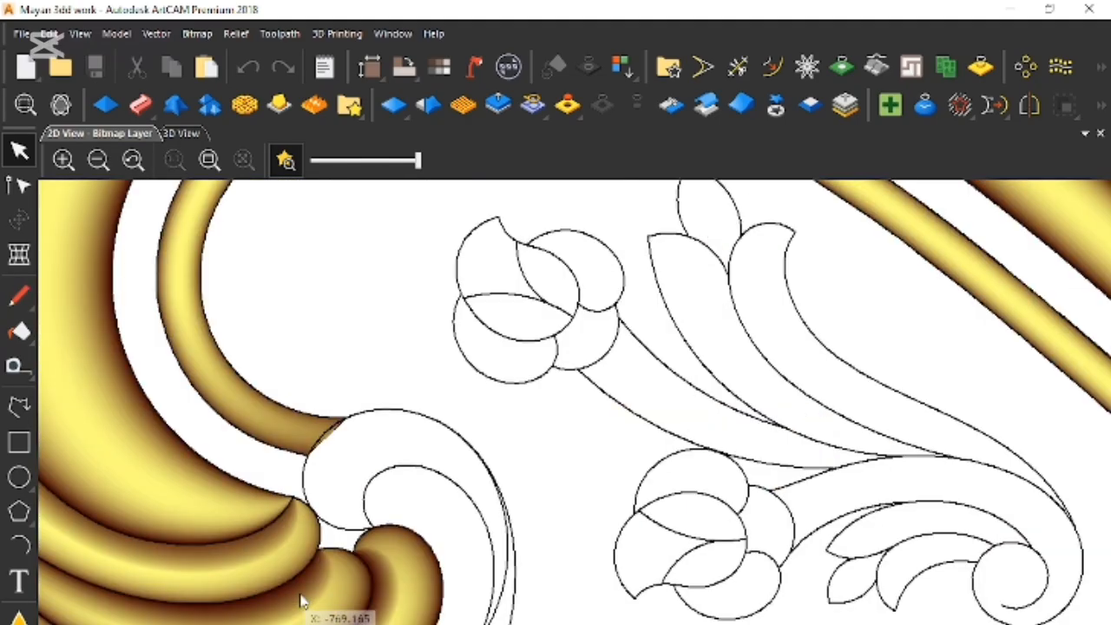
pyautogui.scroll(-2, 249, 622)
pyautogui.scroll(3, 348, 563)
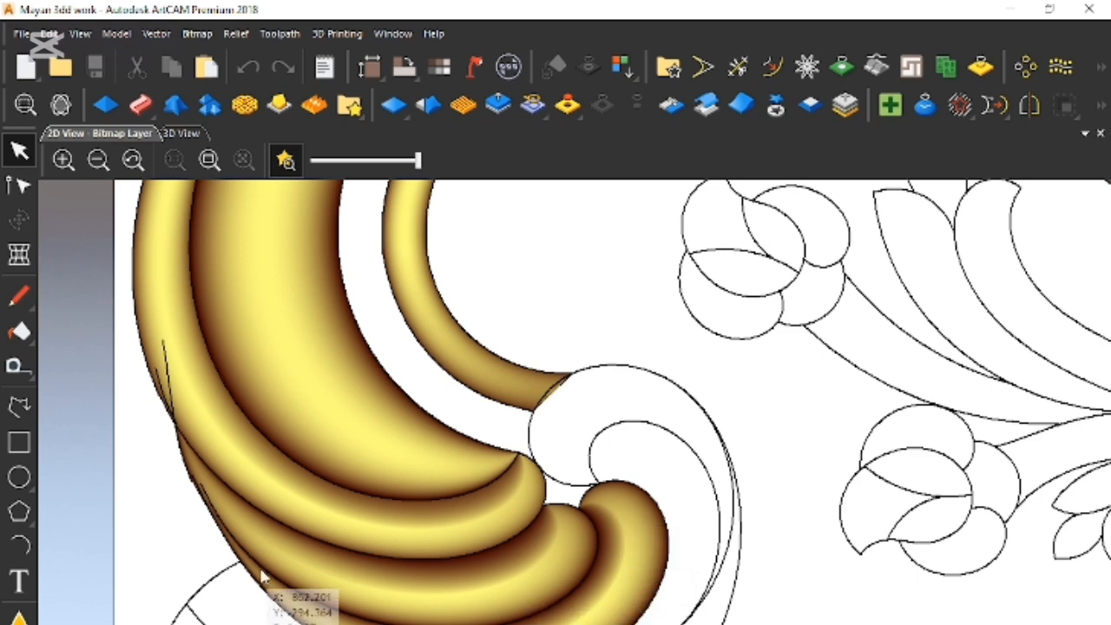
# Node-edit the lower scroll's first overlapping strand vector, moving its start and upper nodes inward onto the neighbouring strand
pyautogui.rightClick(252, 515)
pyautogui.click(233, 495)
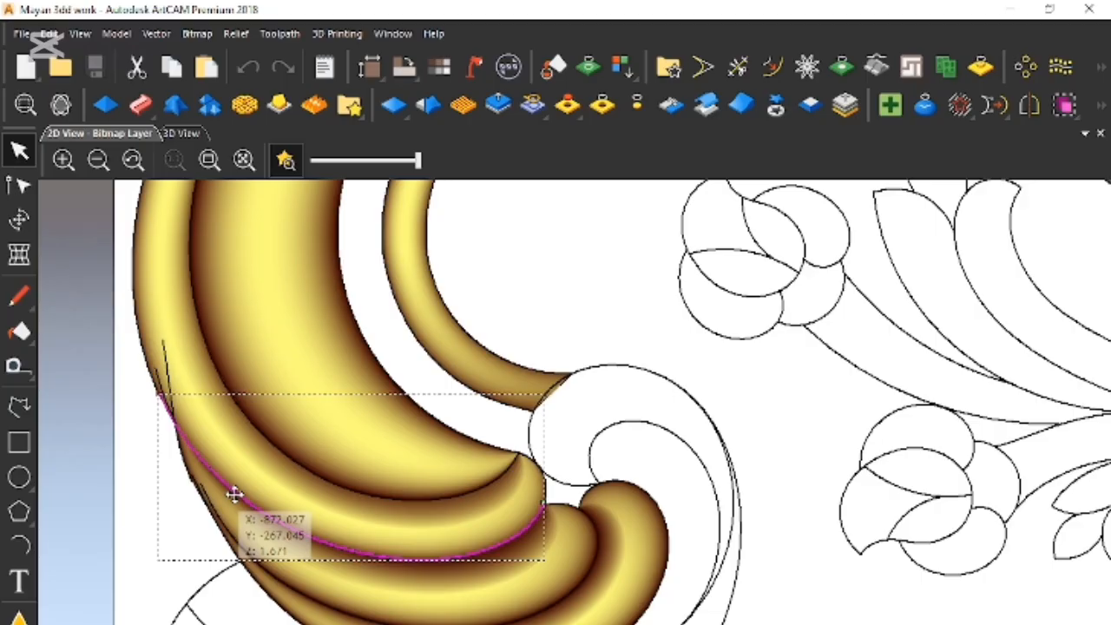
pyautogui.press('F12')
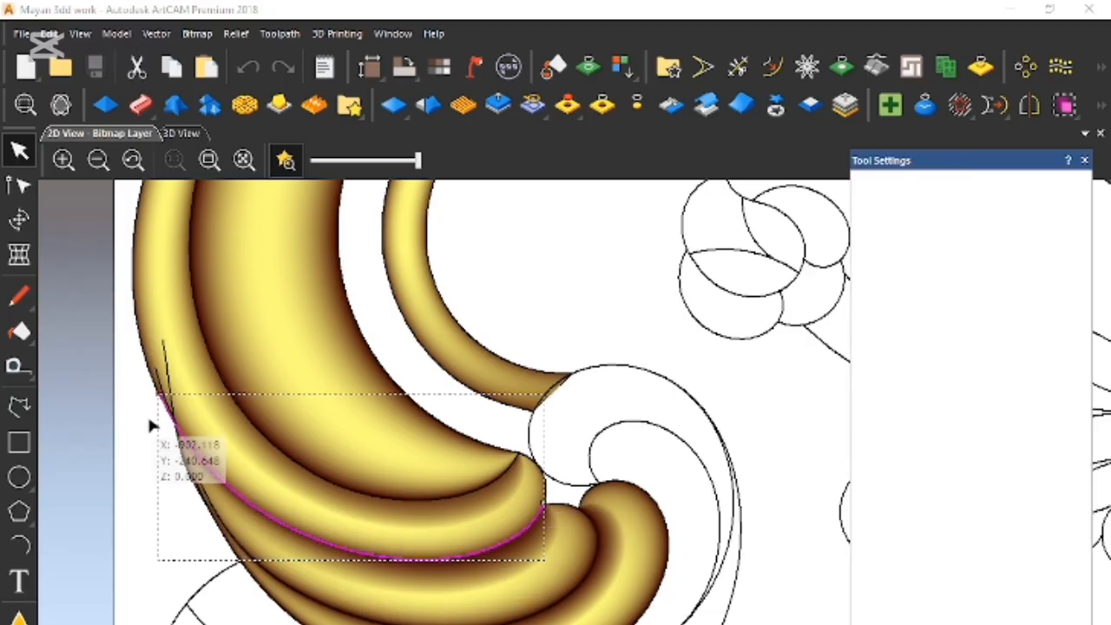
pyautogui.press('n')
pyautogui.moveTo(159, 395); pyautogui.dragTo(178, 383)
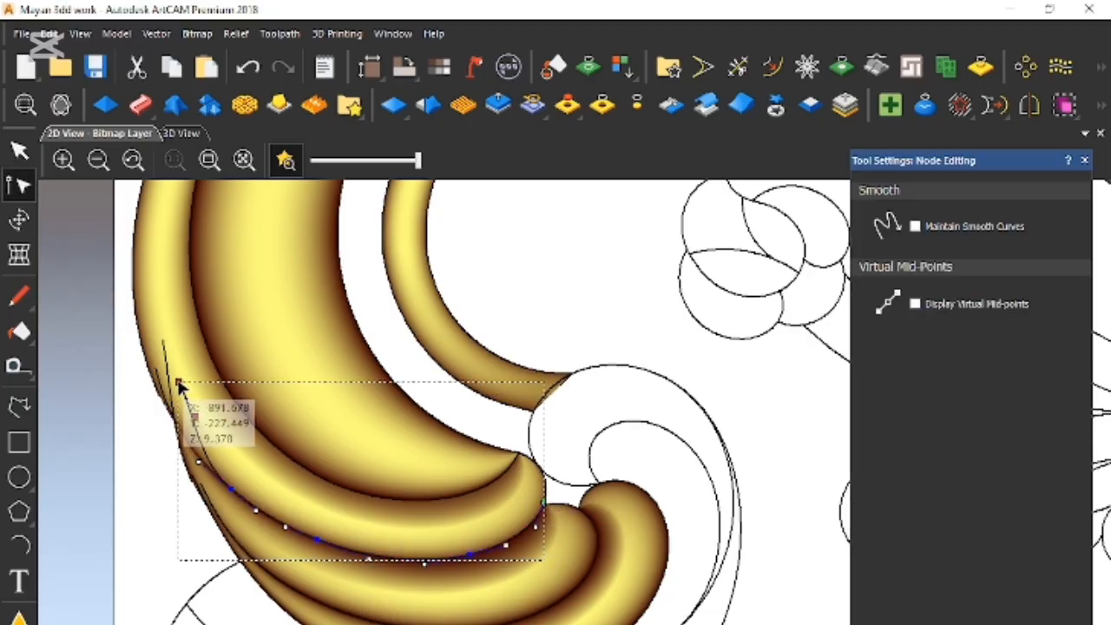
pyautogui.moveTo(232, 489); pyautogui.dragTo(189, 416)
pyautogui.moveTo(317, 537); pyautogui.dragTo(322, 527)
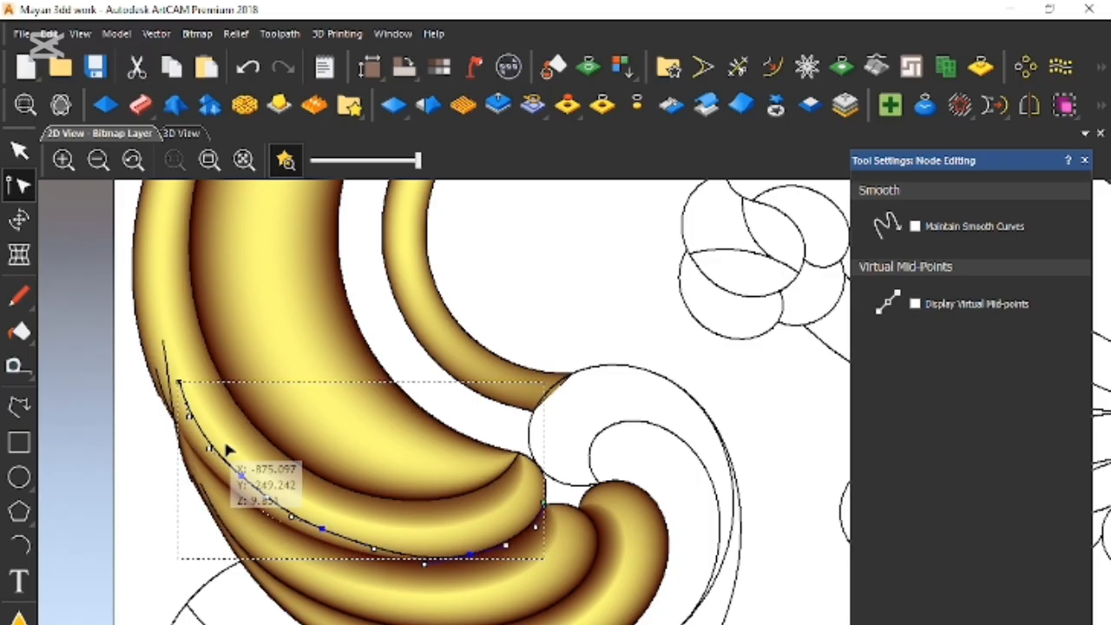
# Inspect the lower scroll's overlapping strands and their rail vectors, comparing the reshaped rail with the neighbouring strands
pyautogui.click(405, 598)
pyautogui.click(354, 620)
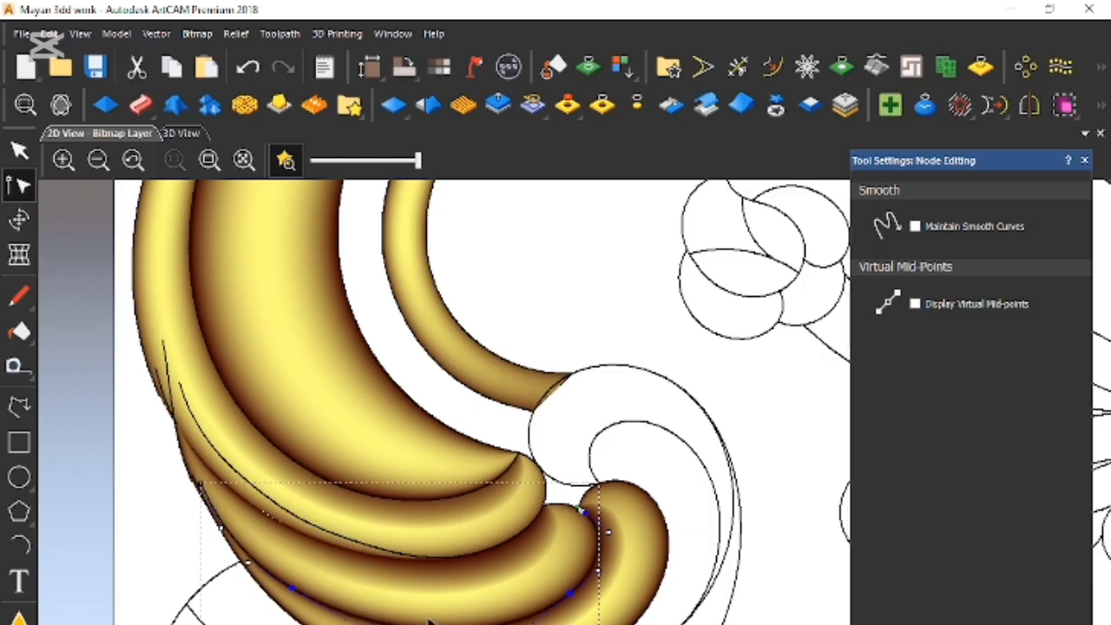
pyautogui.click(253, 487)
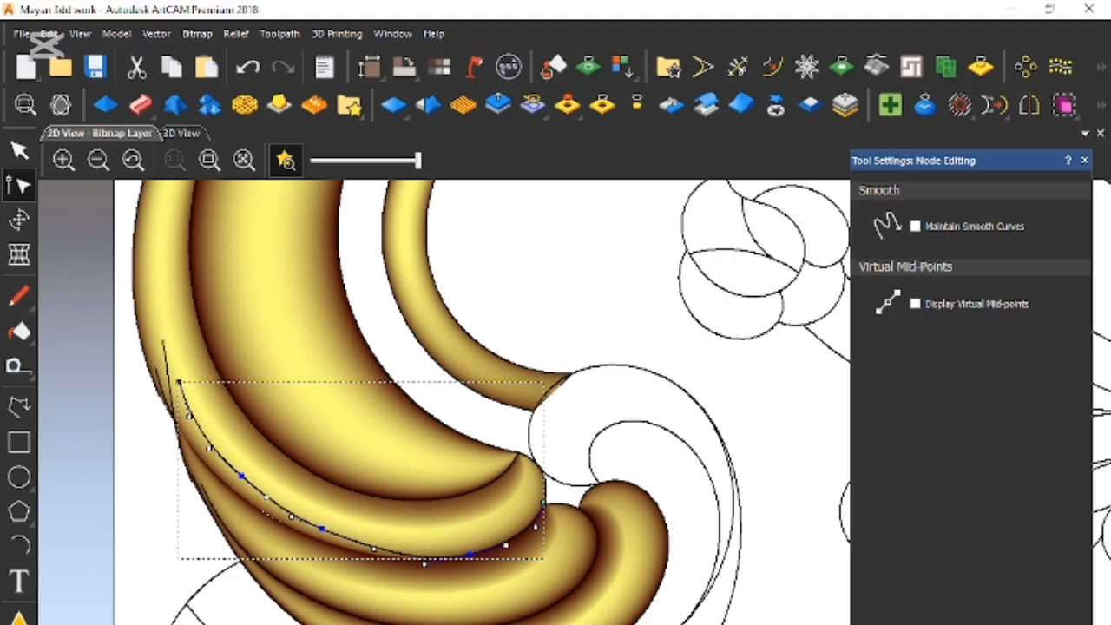
pyautogui.click(252, 543)
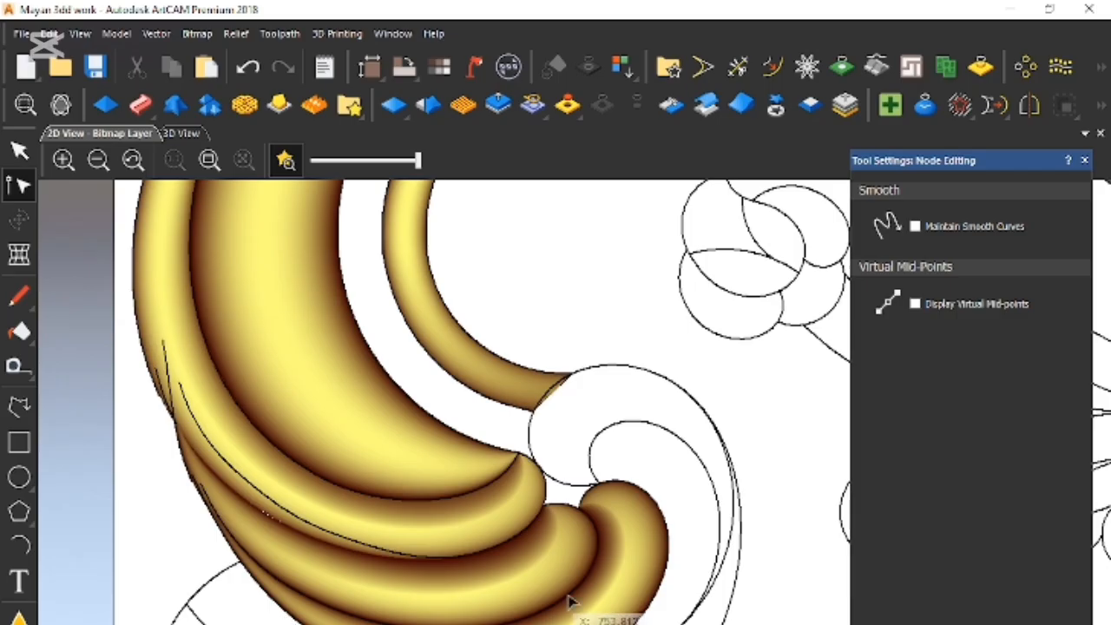
pyautogui.scroll(-3, 509, 550)
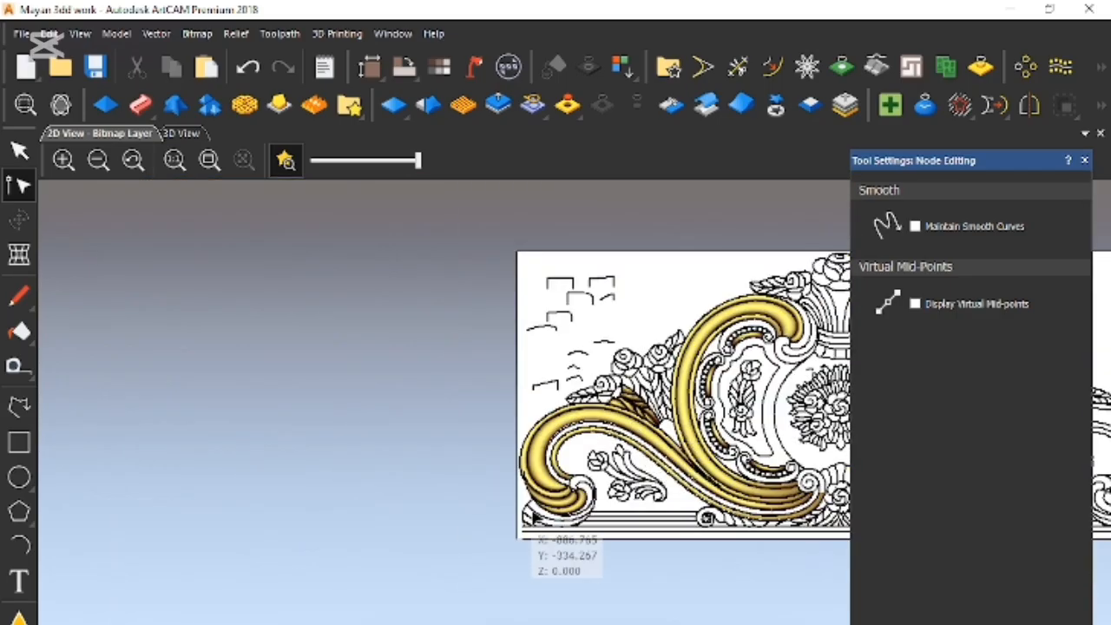
pyautogui.scroll(5, 531, 519)
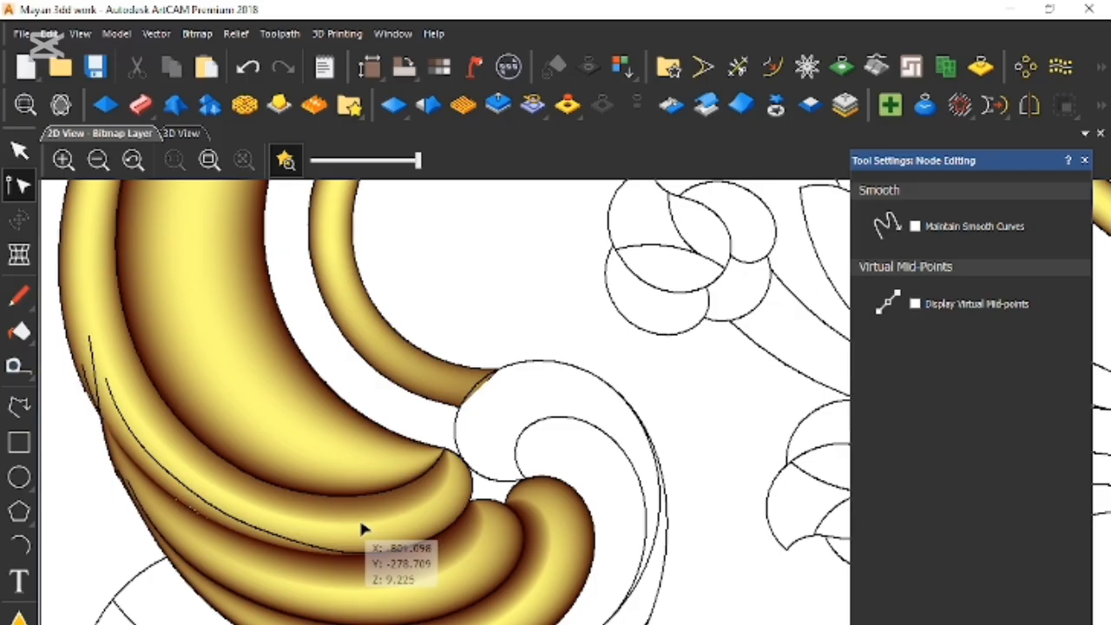
pyautogui.scroll(-1, 484, 533)
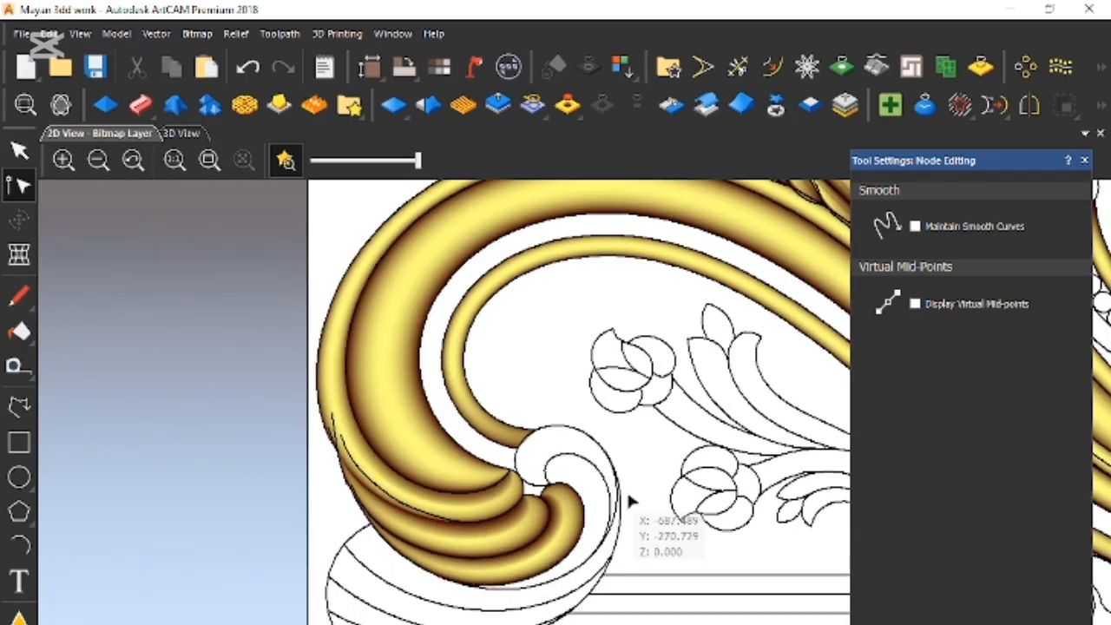
pyautogui.scroll(-2, 631, 501)
pyautogui.scroll(2, 620, 477)
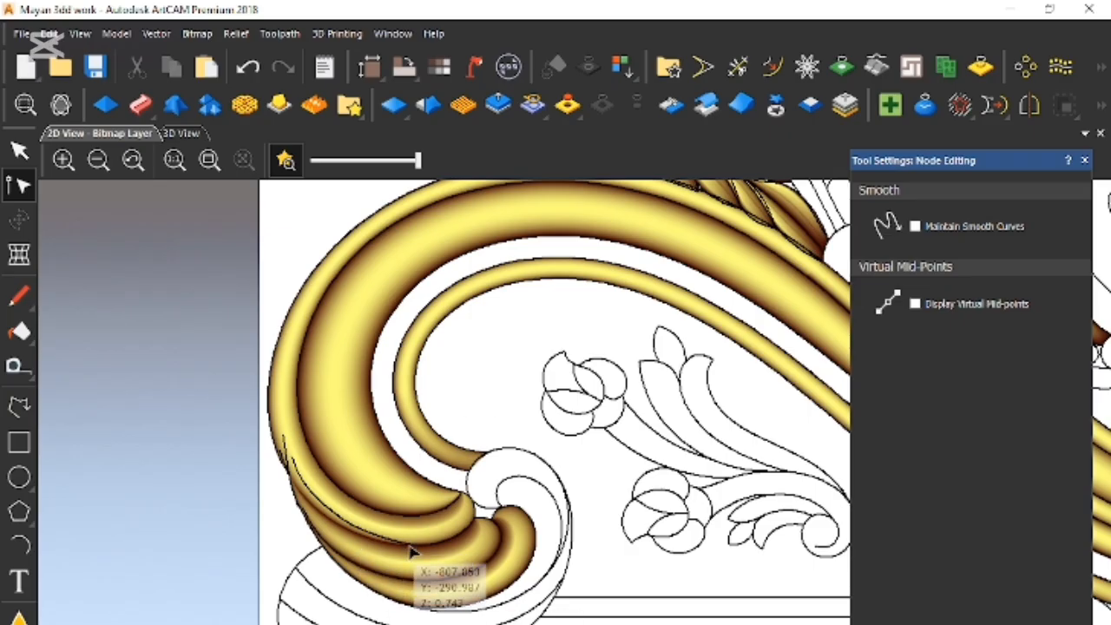
pyautogui.click(301, 488)
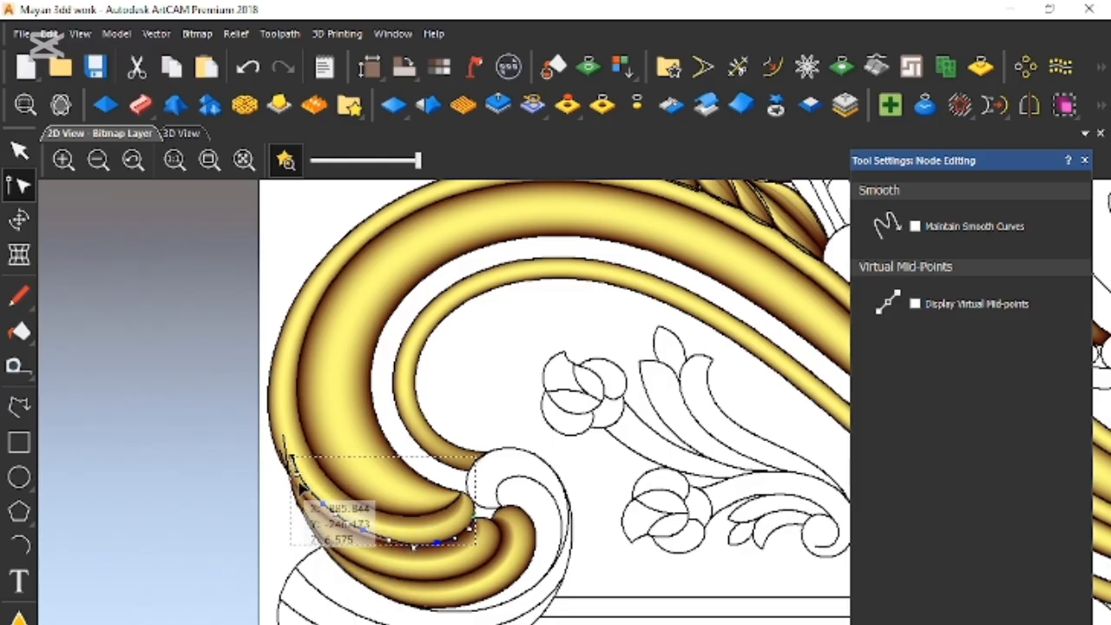
# Examine how the leaf strands beneath the roses overlap and how their rails run under neighbouring strands
pyautogui.scroll(-3, 664, 460)
pyautogui.scroll(3, 667, 474)
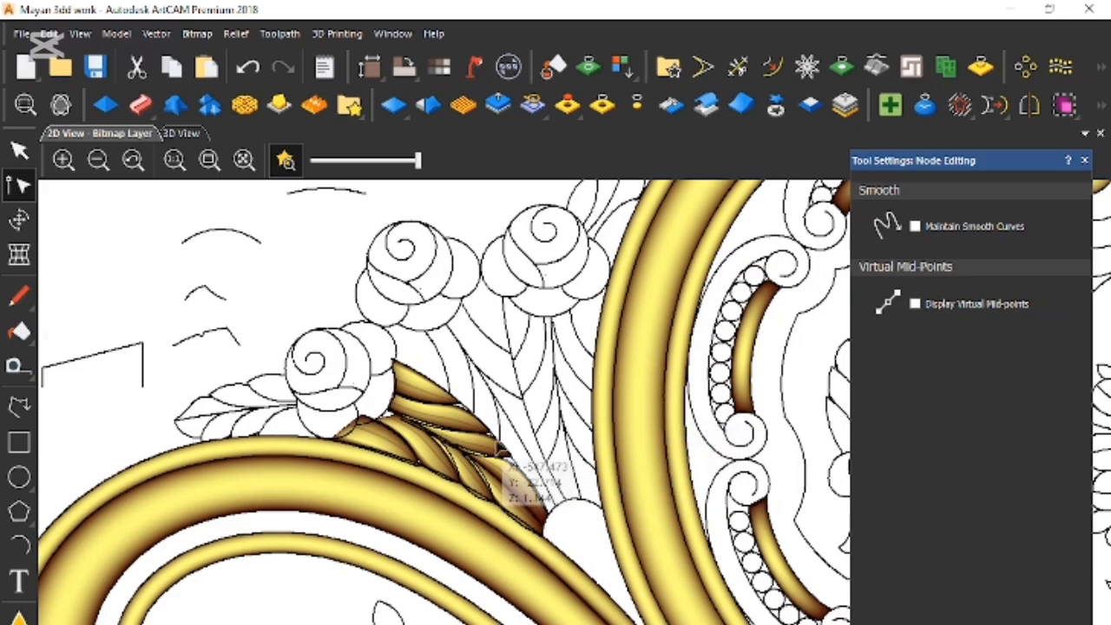
pyautogui.scroll(2, 496, 459)
pyautogui.scroll(2, 337, 480)
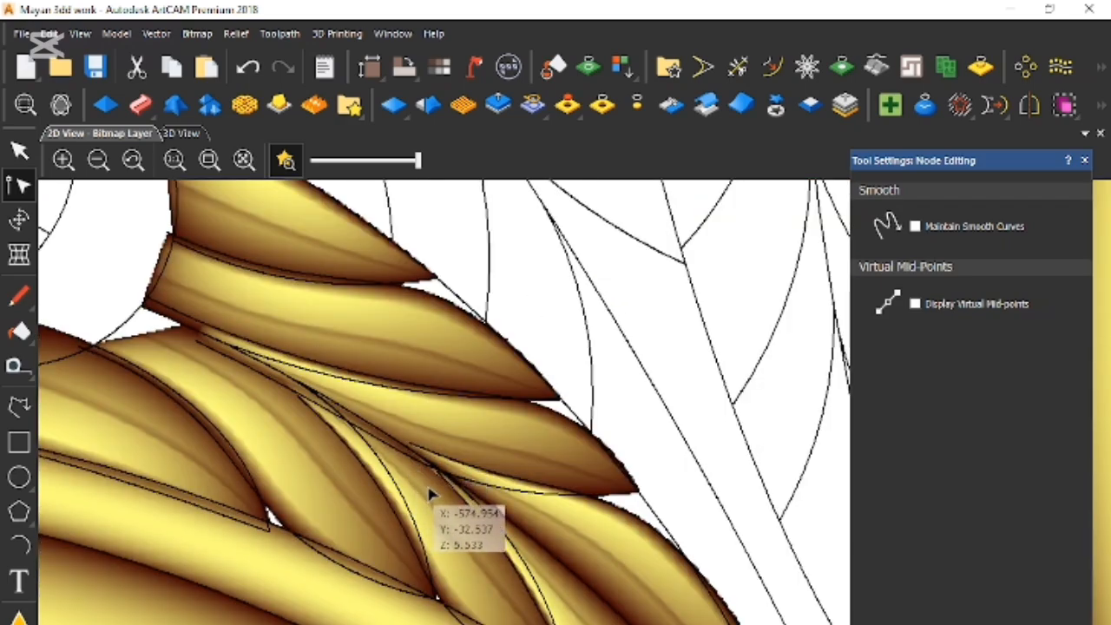
pyautogui.scroll(2, 434, 482)
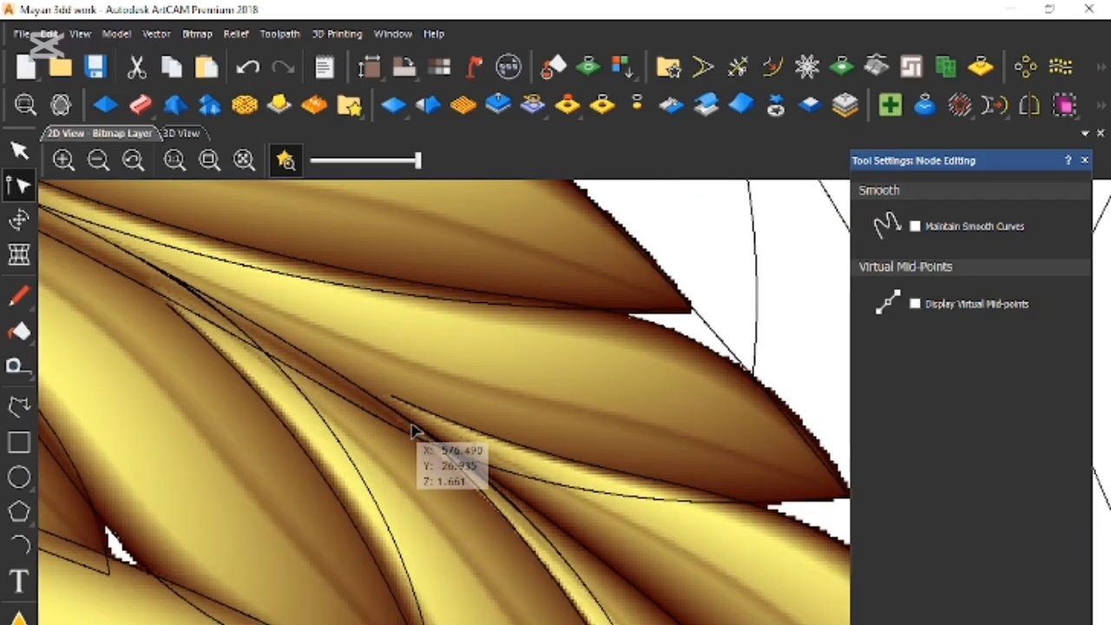
pyautogui.scroll(-2, 426, 454)
pyautogui.scroll(-2, 516, 509)
pyautogui.scroll(3, 580, 549)
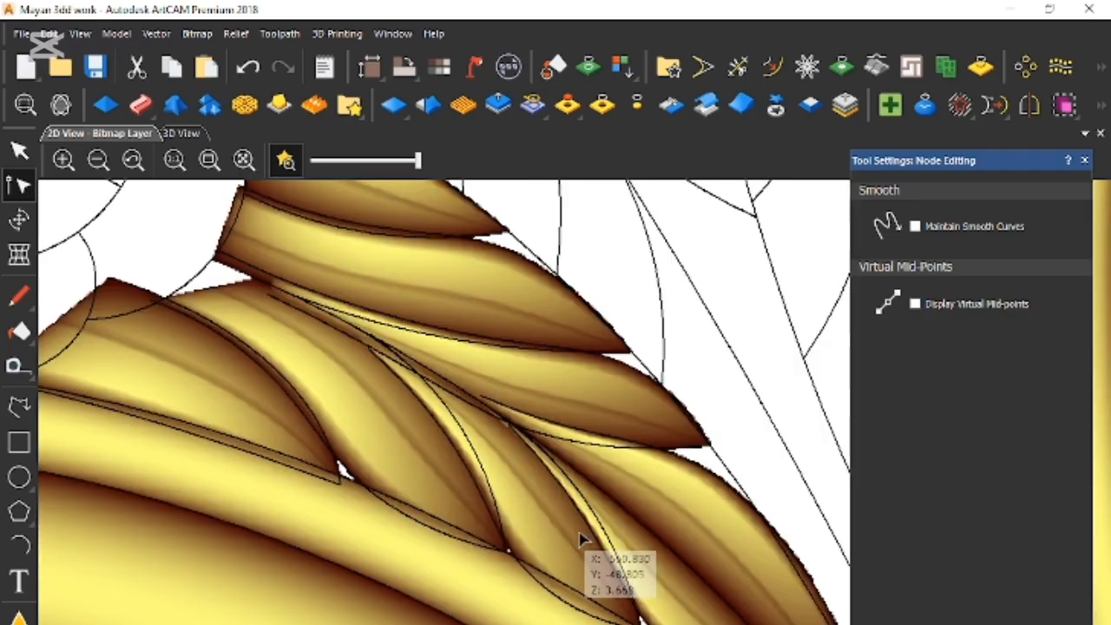
pyautogui.scroll(-2, 706, 606)
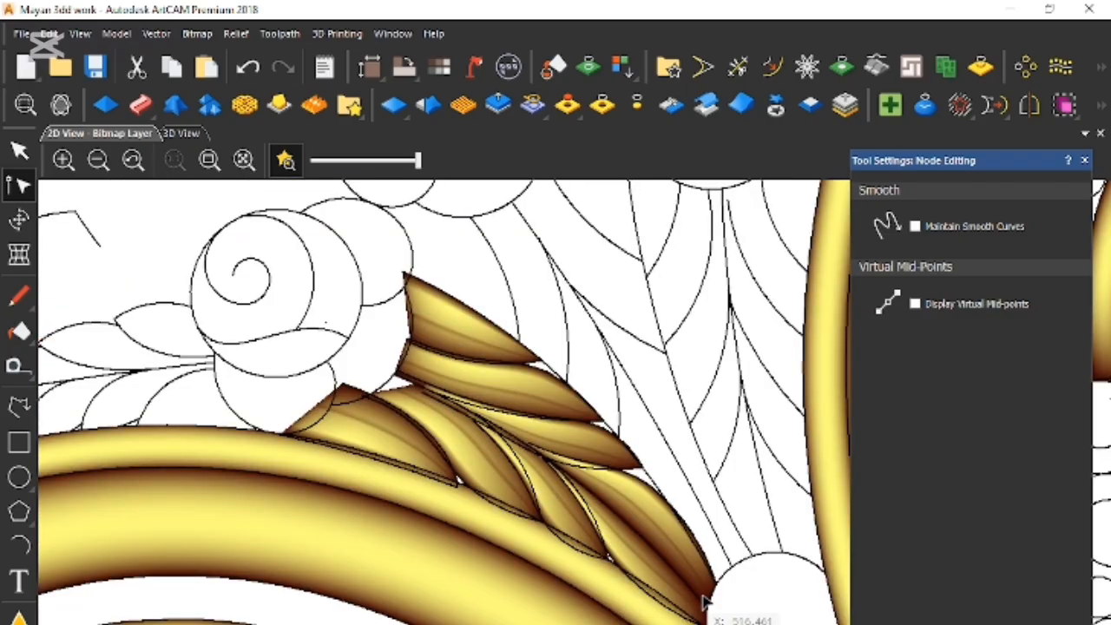
pyautogui.scroll(2, 703, 600)
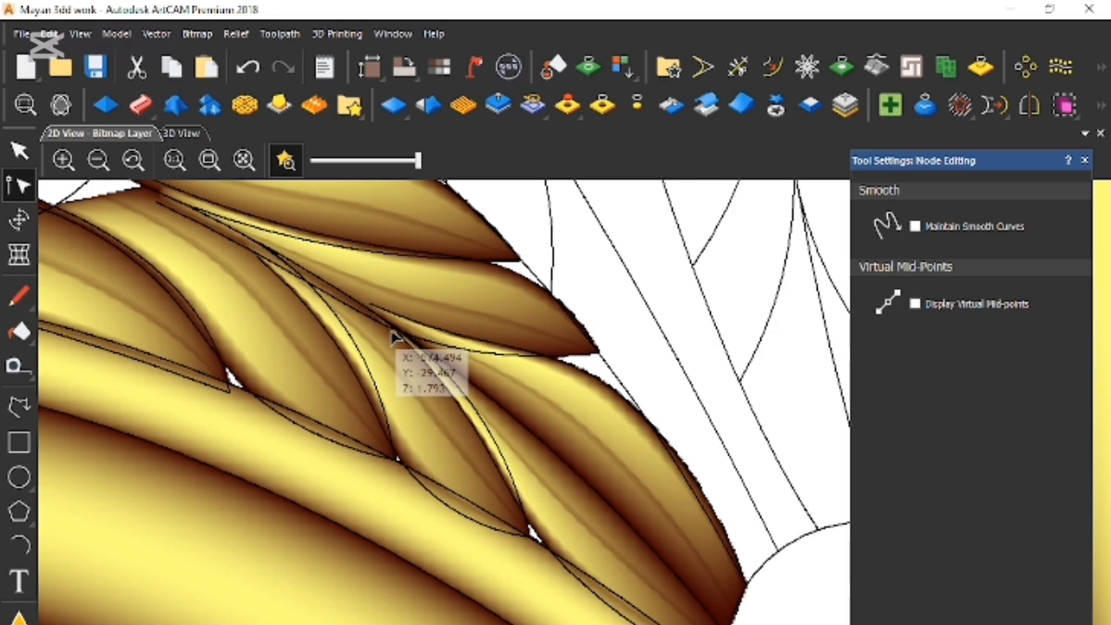
pyautogui.scroll(-1, 391, 338)
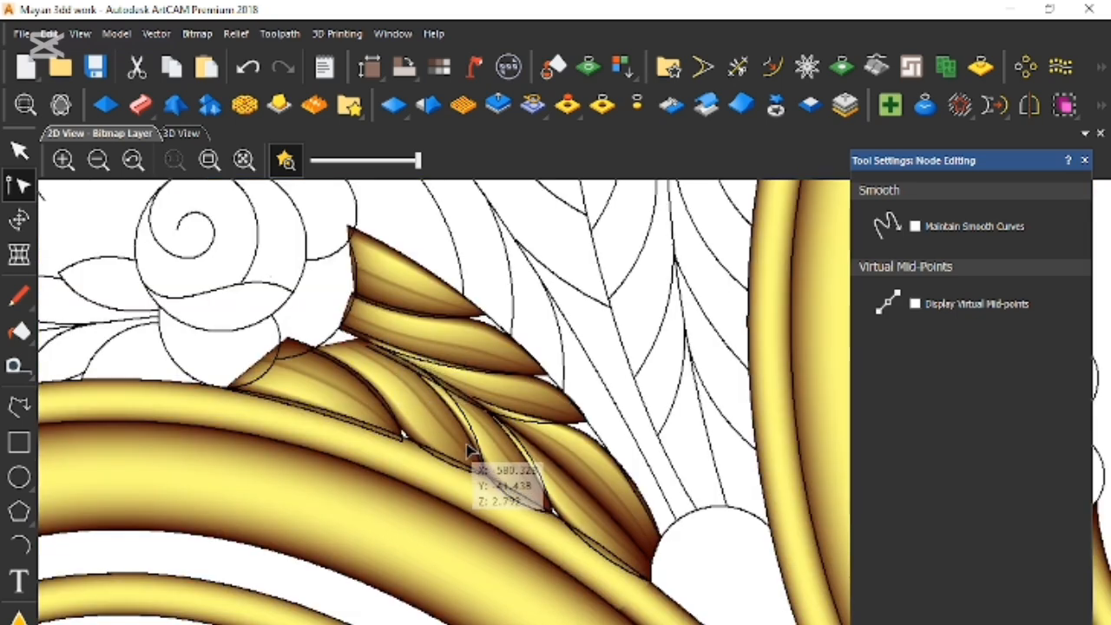
pyautogui.scroll(1, 473, 453)
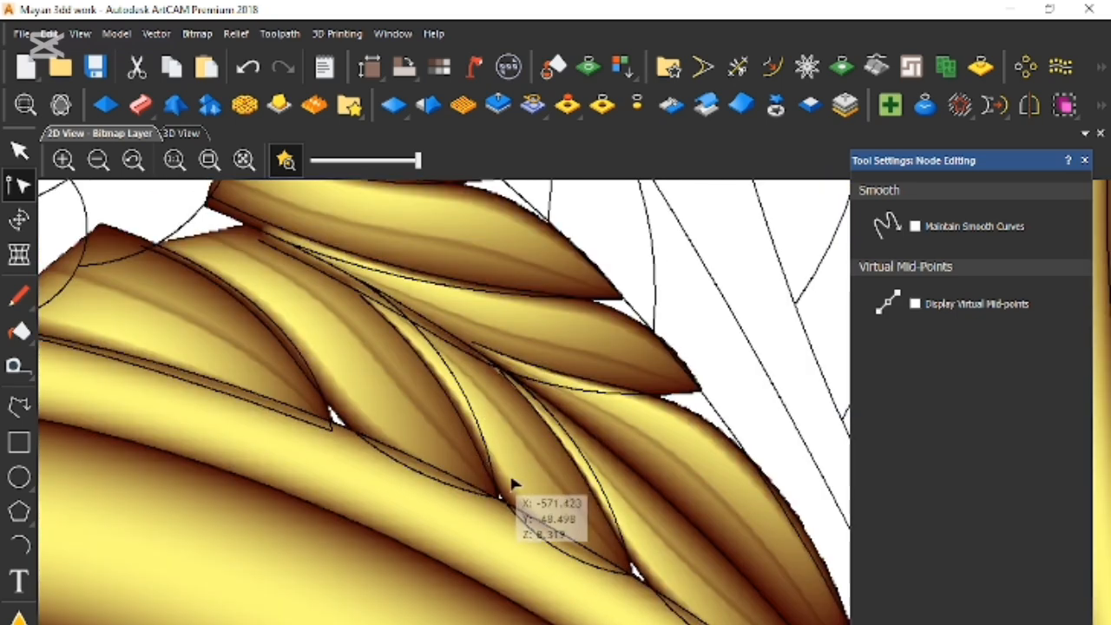
pyautogui.scroll(-1, 512, 482)
pyautogui.scroll(1, 469, 369)
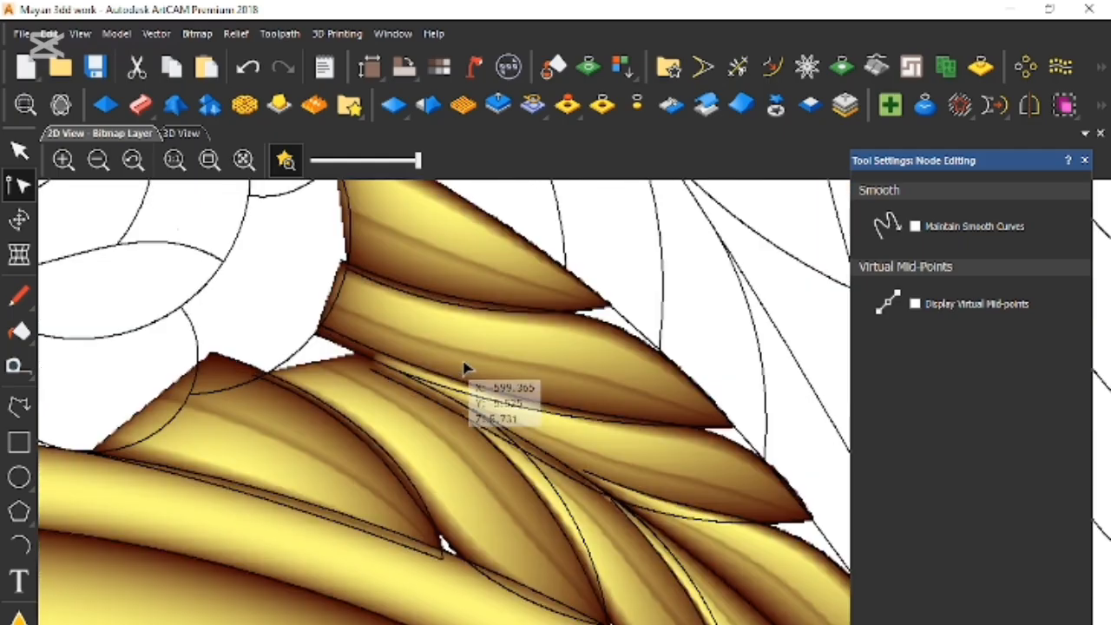
# Node-edit the rail vector of an inner leaf strand beneath the rose, moving its start node out to the neighbouring leaf's base corner
pyautogui.click(396, 385)
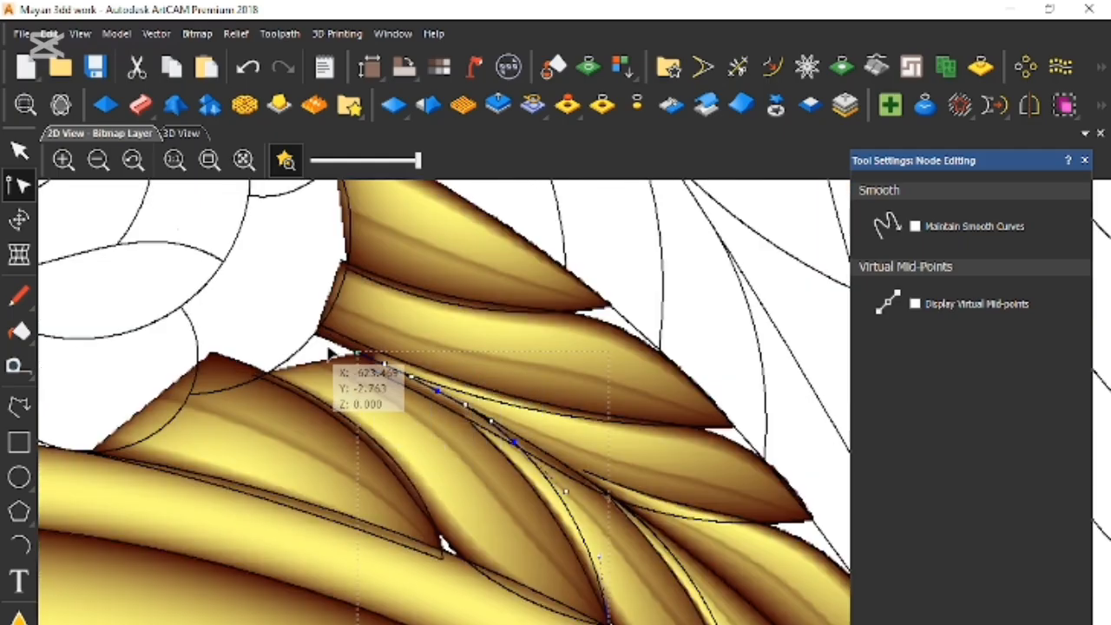
pyautogui.click(283, 362)
pyautogui.click(382, 370)
pyautogui.click(445, 403)
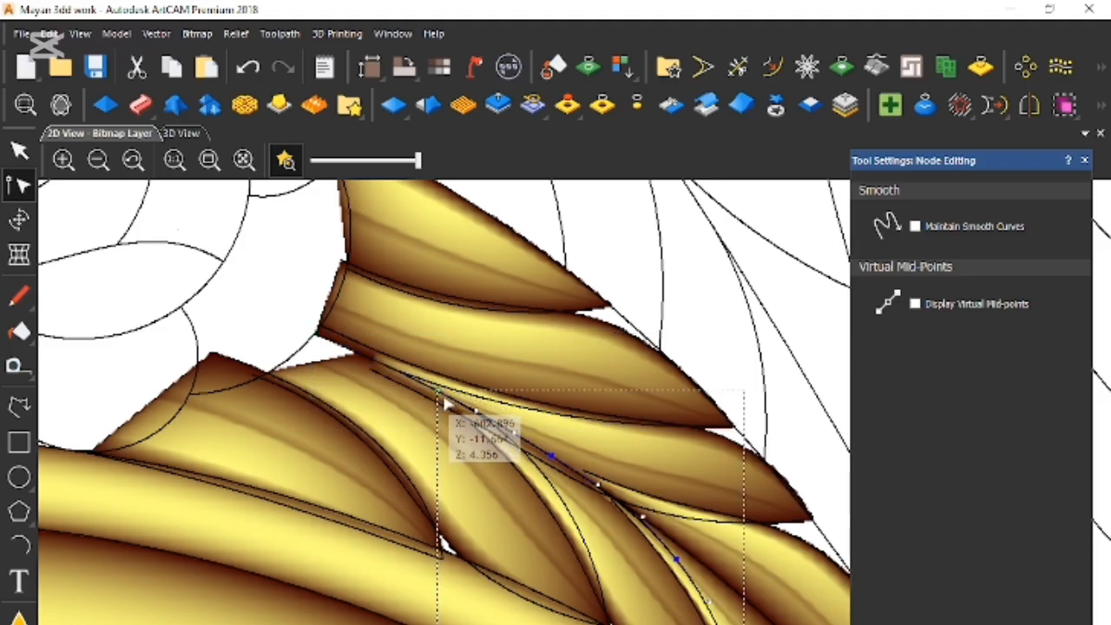
pyautogui.click(523, 479)
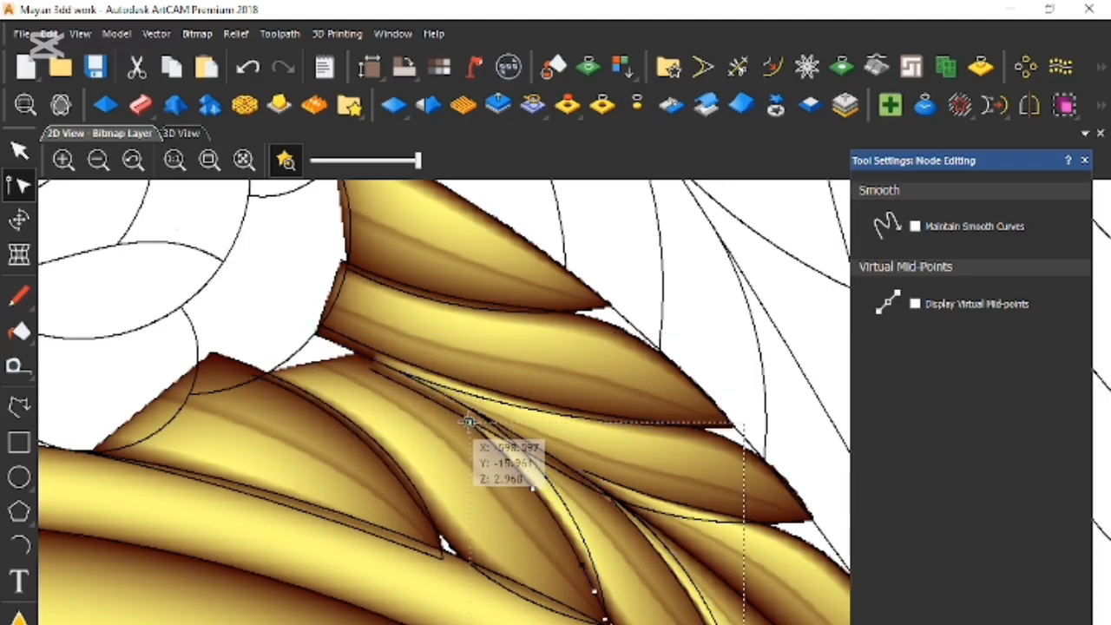
pyautogui.moveTo(467, 420); pyautogui.dragTo(315, 330)
pyautogui.click(467, 457)
pyautogui.click(499, 451)
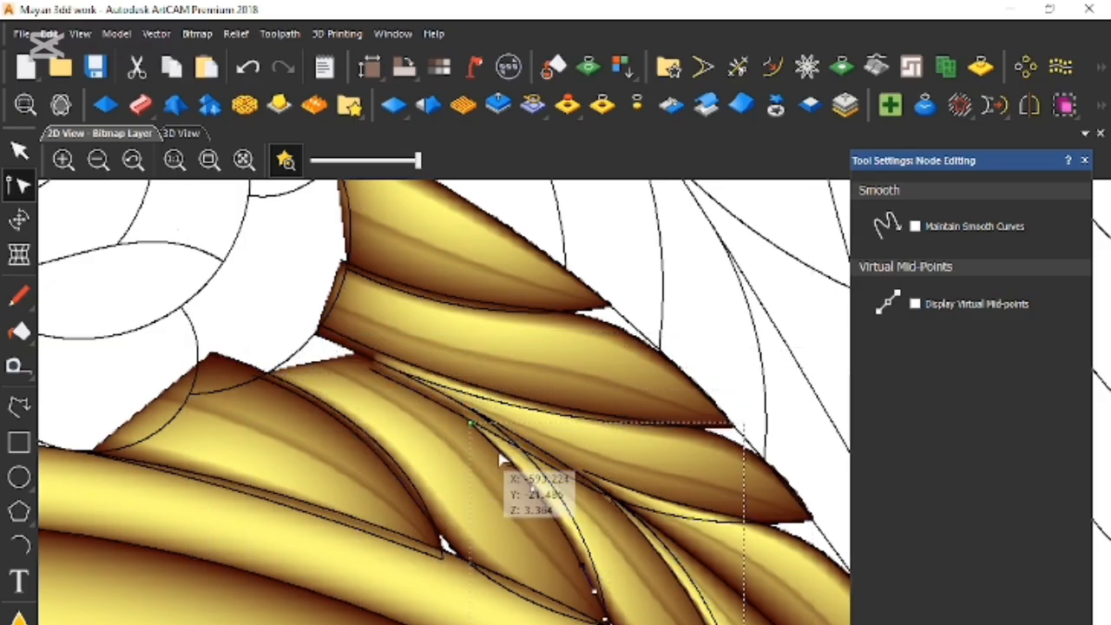
pyautogui.moveTo(480, 430)
pyautogui.mouseDown()
pyautogui.moveTo(321, 326)
pyautogui.moveTo(453, 447)
pyautogui.moveTo(463, 429)
pyautogui.moveTo(476, 436)
pyautogui.moveTo(471, 422)
pyautogui.mouseUp()
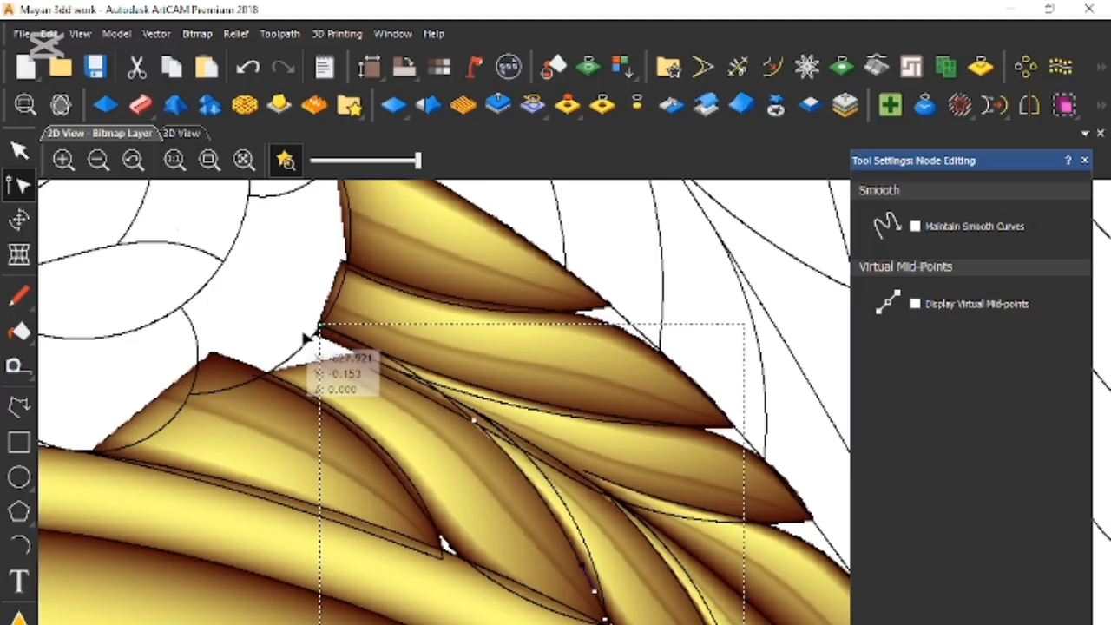
# Clear the vector selection and review the relief strands and remaining line work across the whole ornament
pyautogui.scroll(-5, 620, 466)
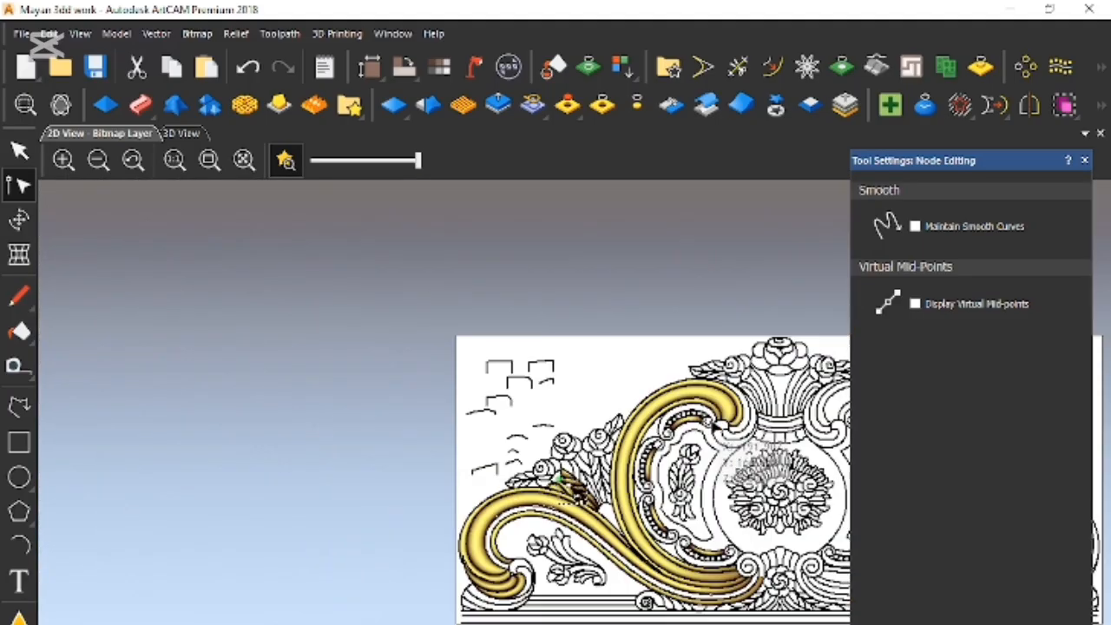
pyautogui.scroll(2, 740, 419)
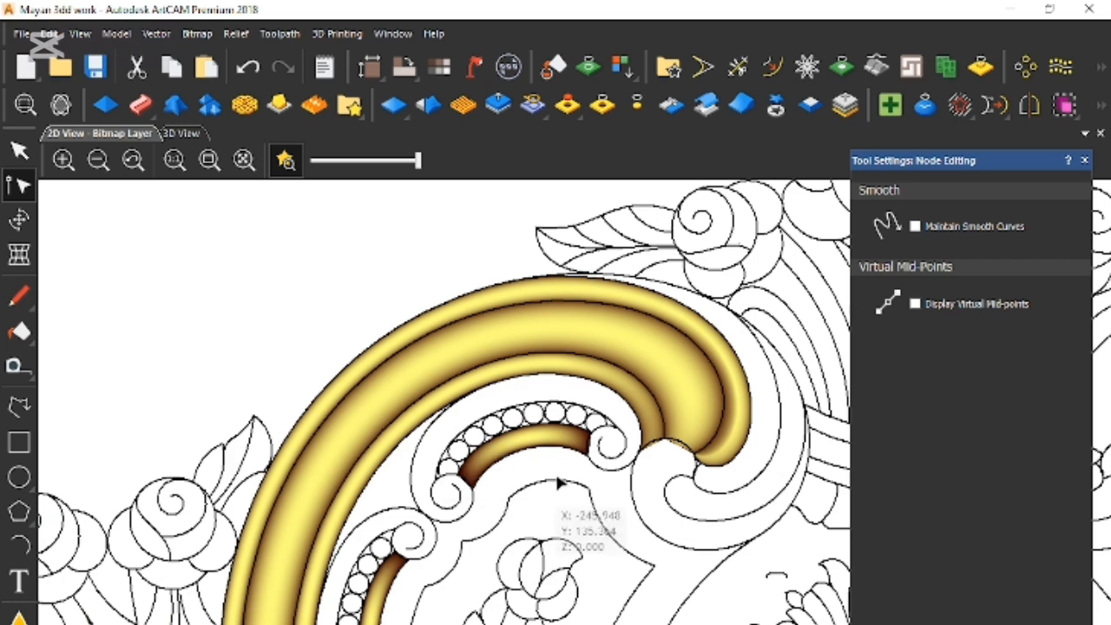
pyautogui.scroll(-2, 573, 475)
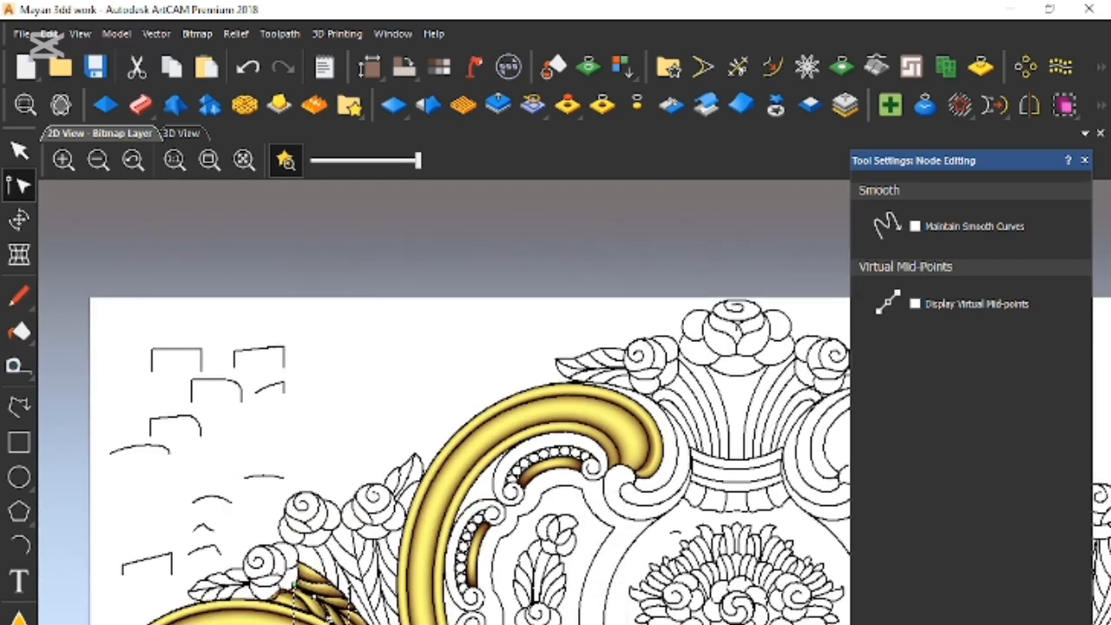
pyautogui.scroll(-2, 597, 532)
pyautogui.scroll(2, 611, 531)
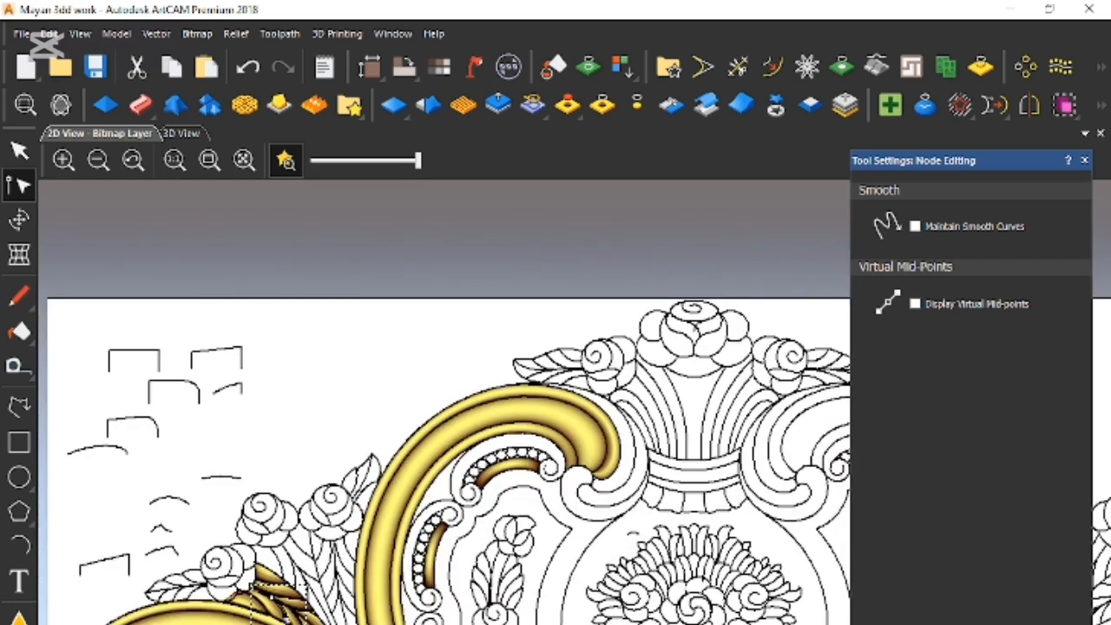
pyautogui.scroll(-2, 607, 565)
pyautogui.scroll(2, 608, 565)
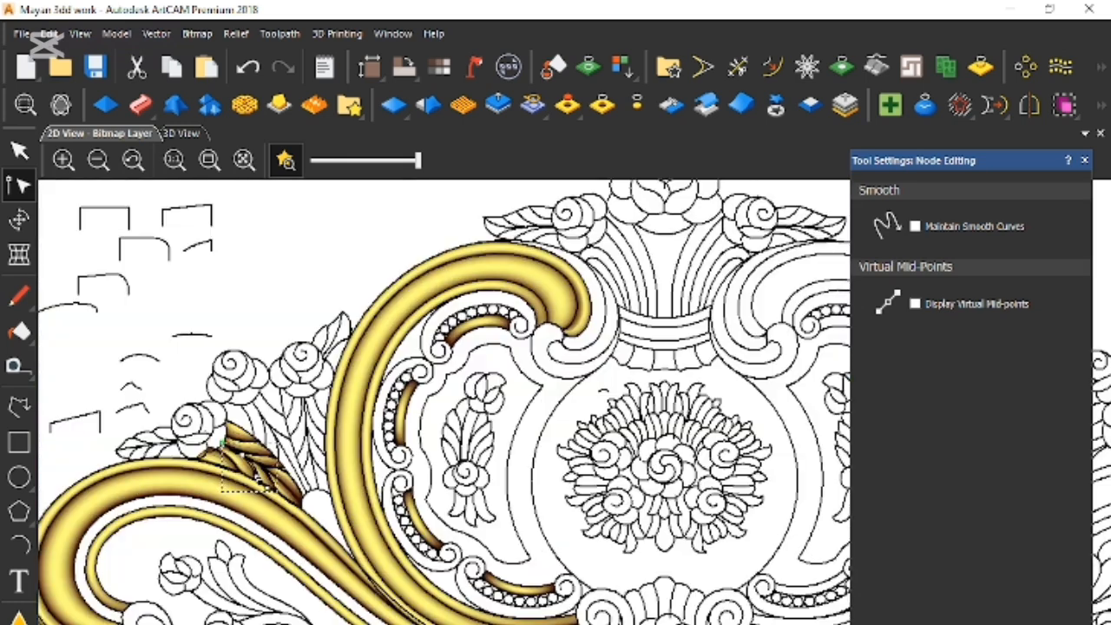
pyautogui.click(599, 564)
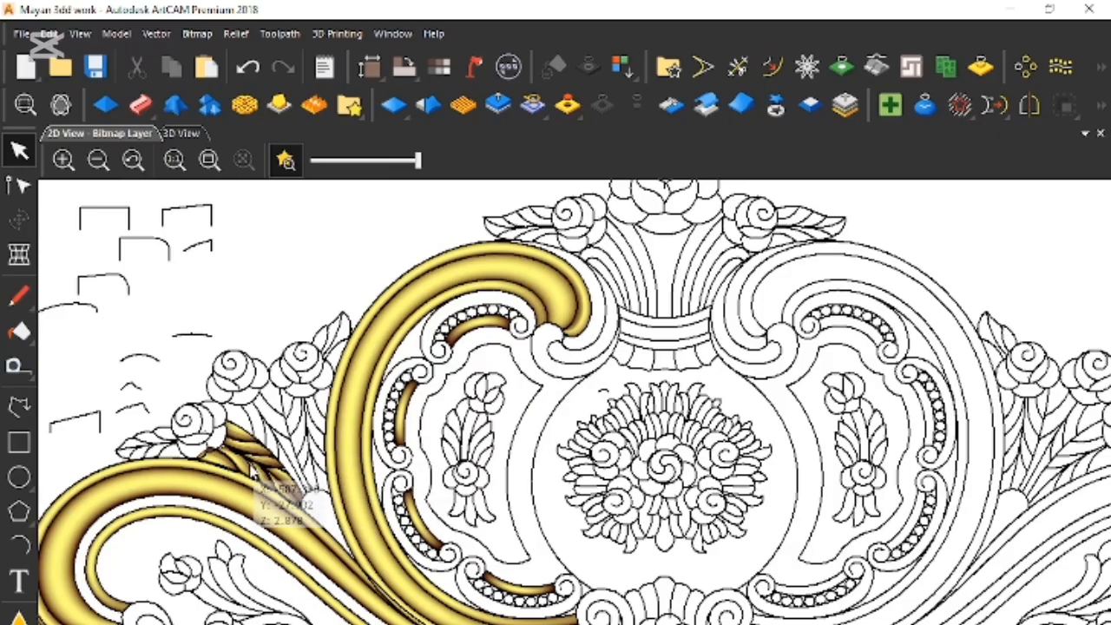
pyautogui.scroll(-3, 554, 473)
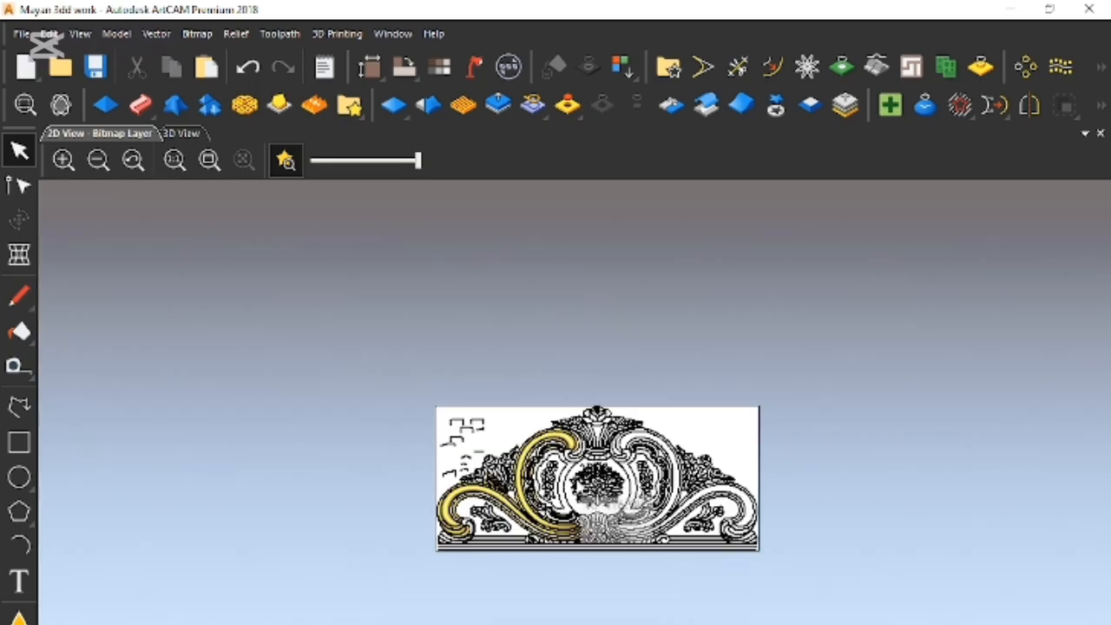
pyautogui.scroll(3, 553, 428)
pyautogui.scroll(1, 585, 556)
pyautogui.scroll(-3, 584, 557)
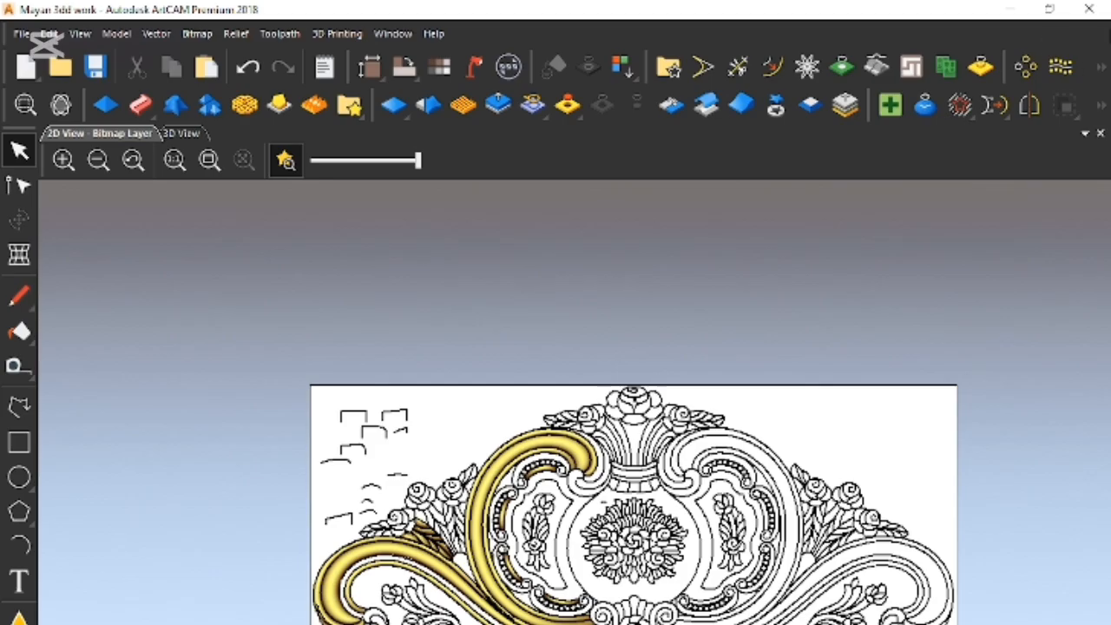
# Close the Mayan 3dd work model and open the 32 3d 2 model in ArtCAM Pro with its 2D view maximised
pyautogui.click(1097, 19)
pyautogui.click(563, 471)
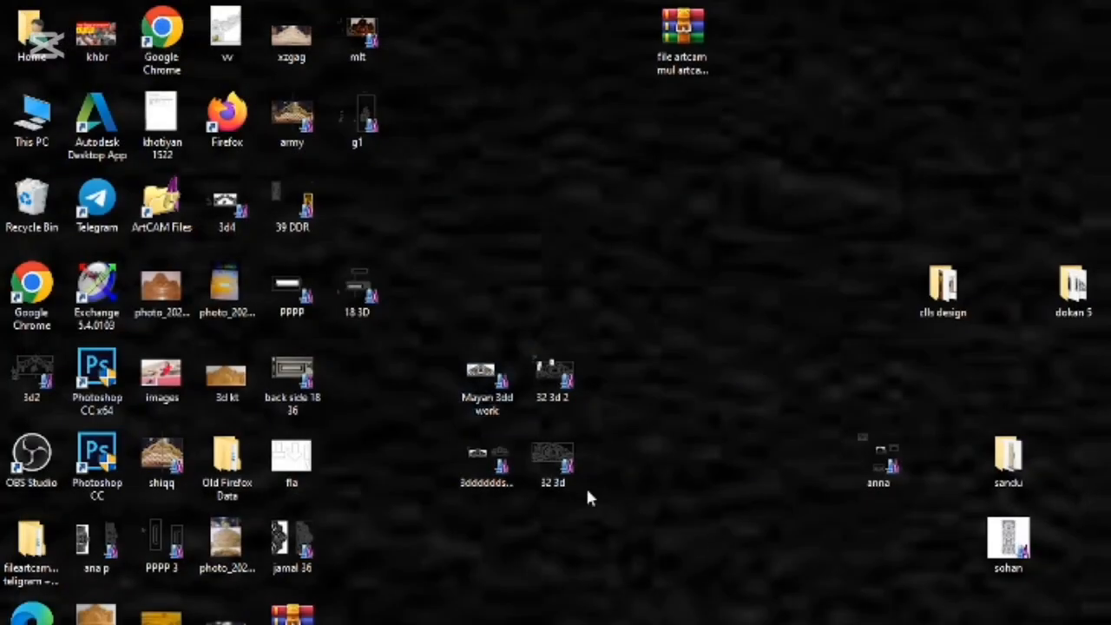
pyautogui.click(559, 390)
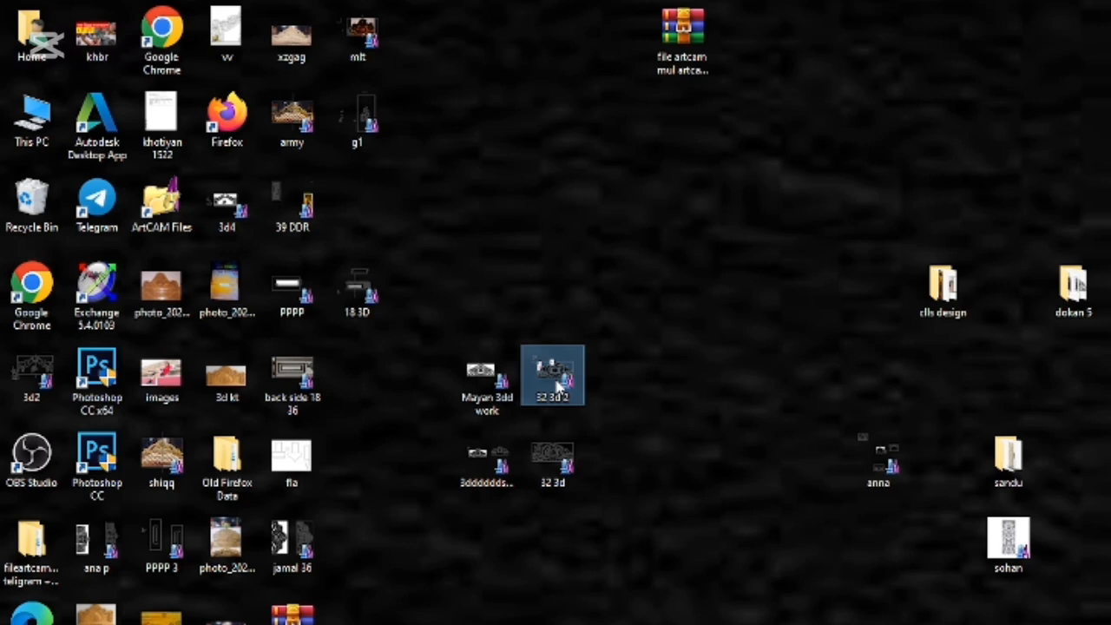
pyautogui.doubleClick(559, 388)
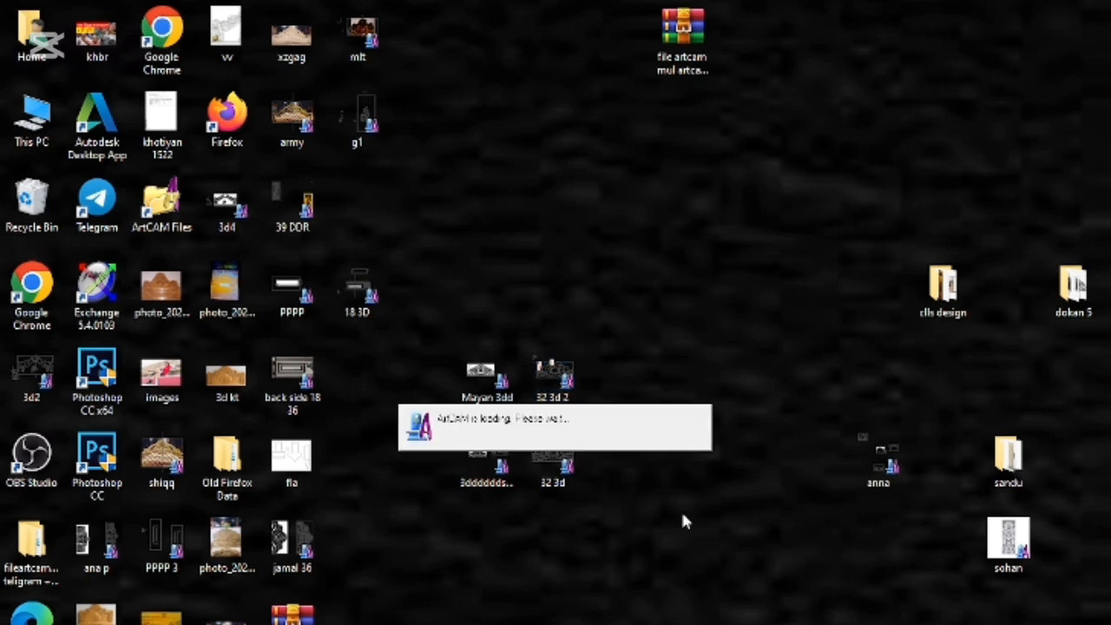
pyautogui.rightClick(758, 371)
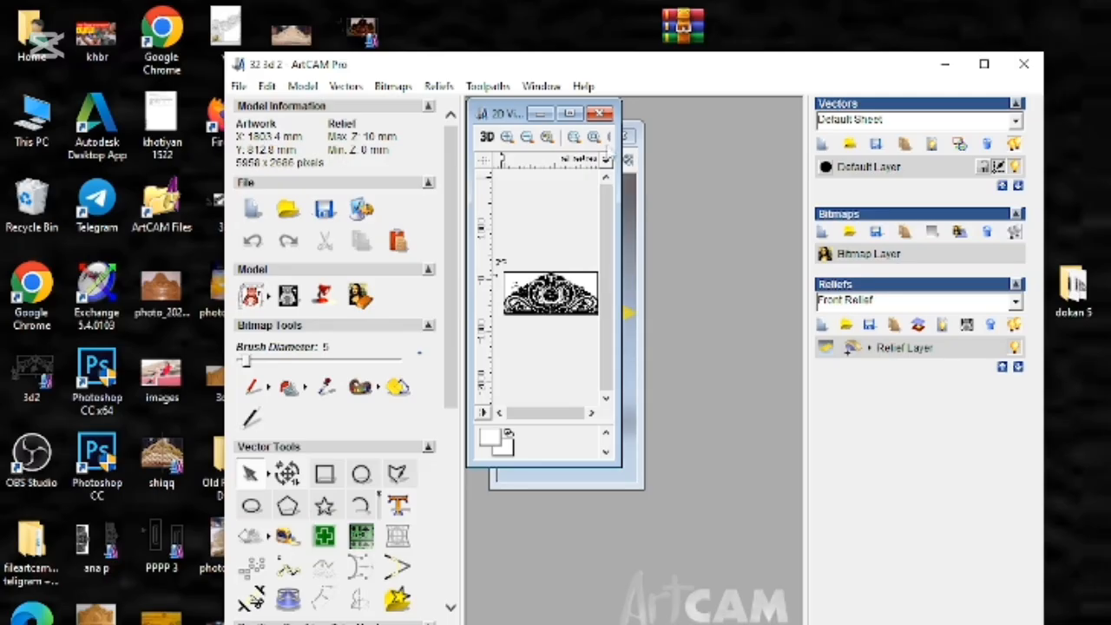
pyautogui.click(569, 114)
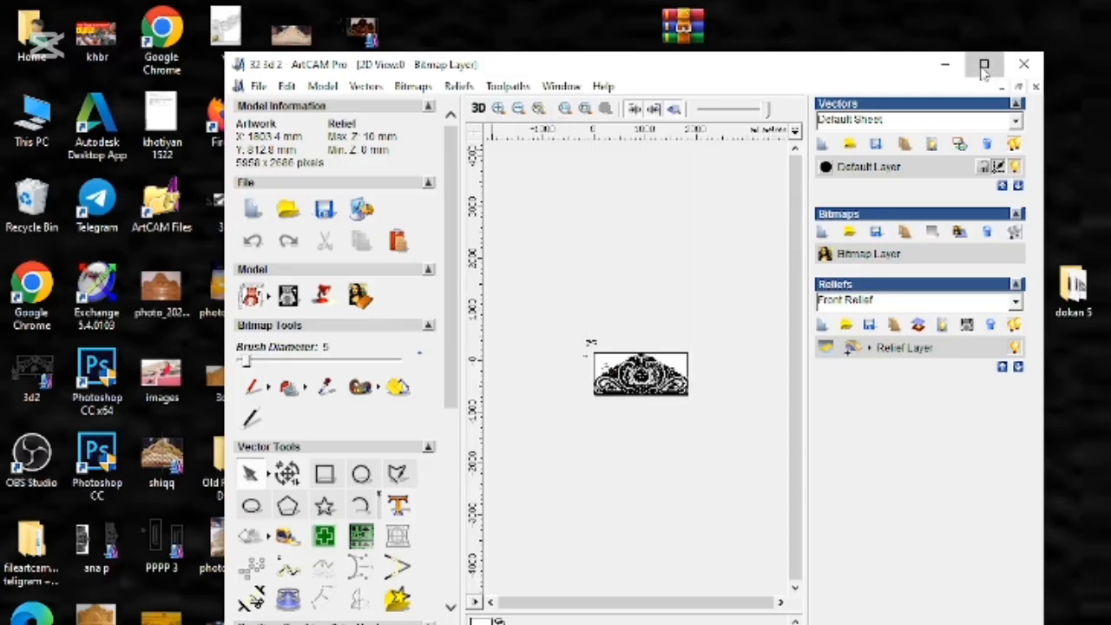
# Maximise the model's window and examine the line work around the lower central rosette of the ornament
pyautogui.click(984, 64)
pyautogui.click(429, 50)
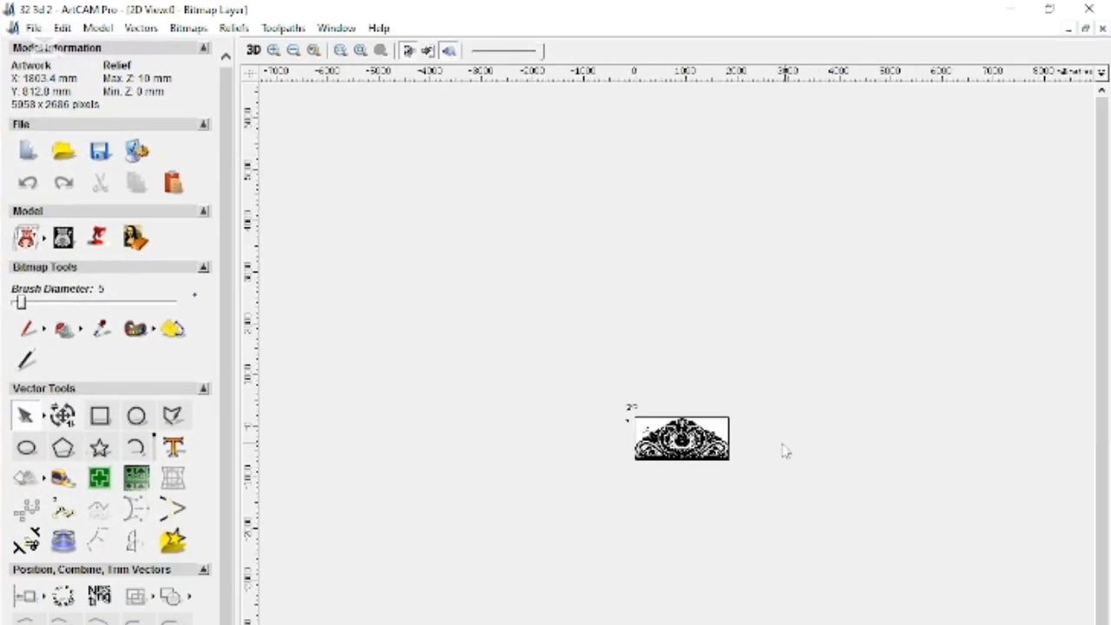
pyautogui.scroll(2, 682, 431)
pyautogui.scroll(1, 682, 431)
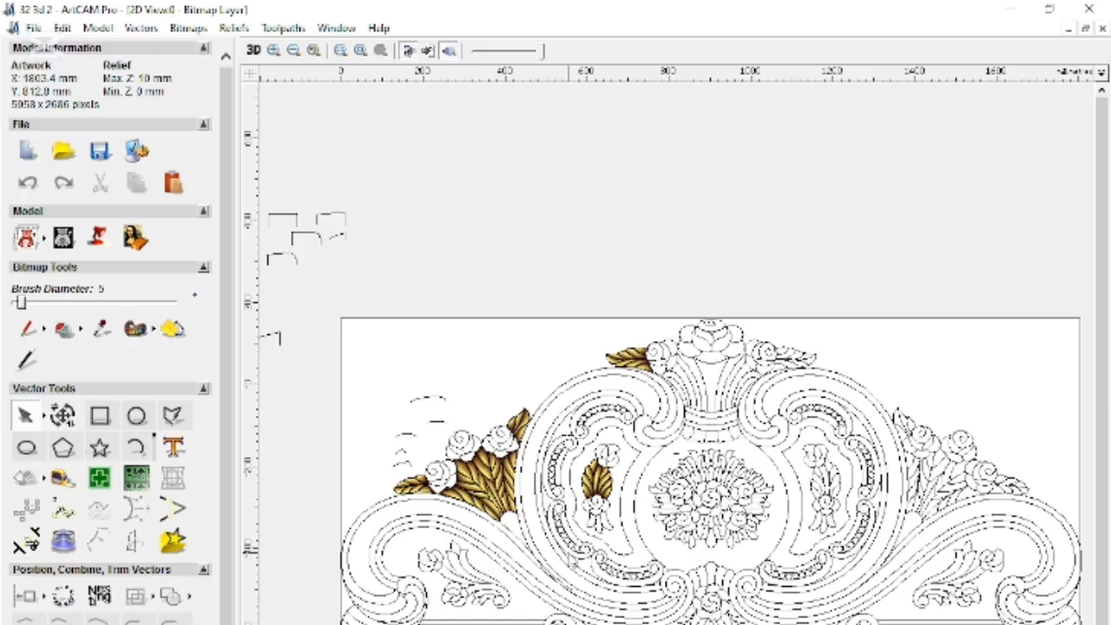
pyautogui.scroll(2, 643, 503)
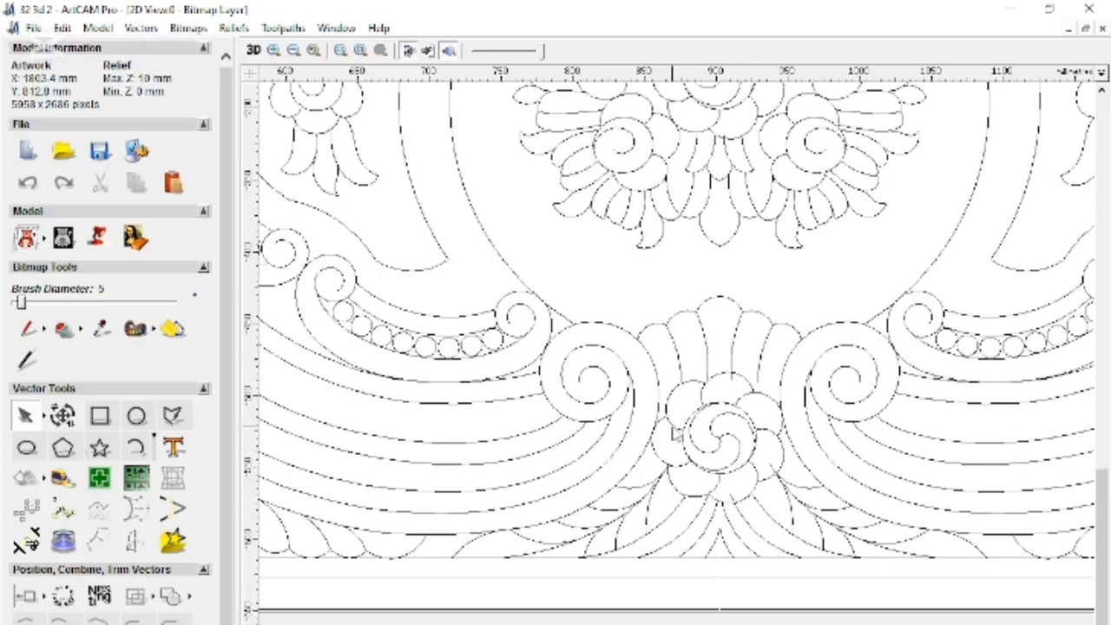
# Select the short arc segment of the scroll beside the lower rosette and compare the line work with the whole ornament
pyautogui.click(682, 425)
pyautogui.press('Delete')
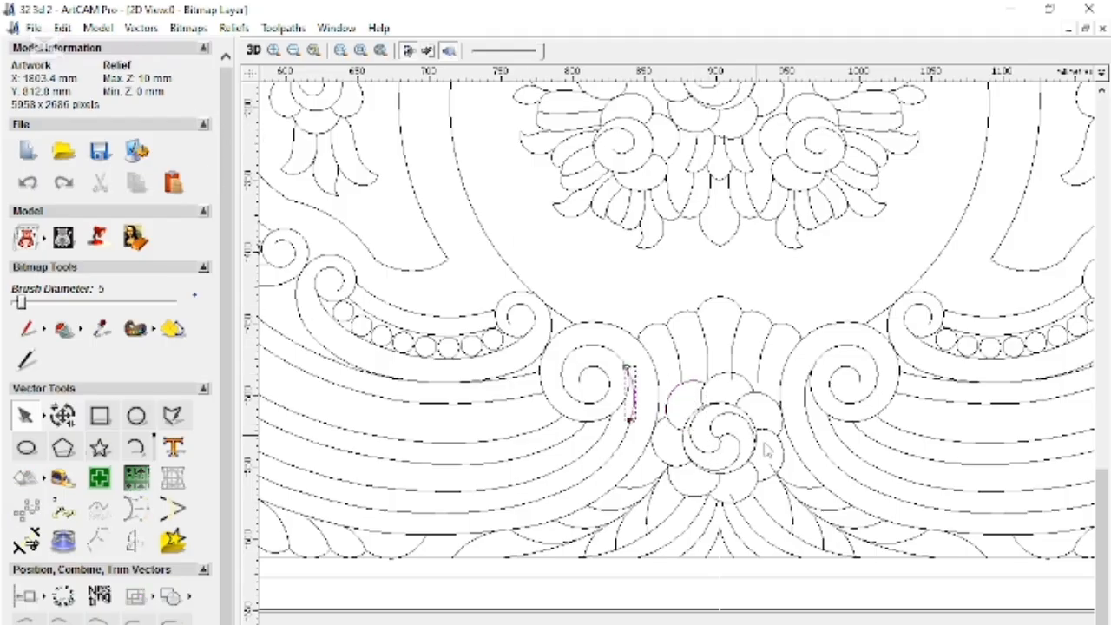
pyautogui.click(785, 471)
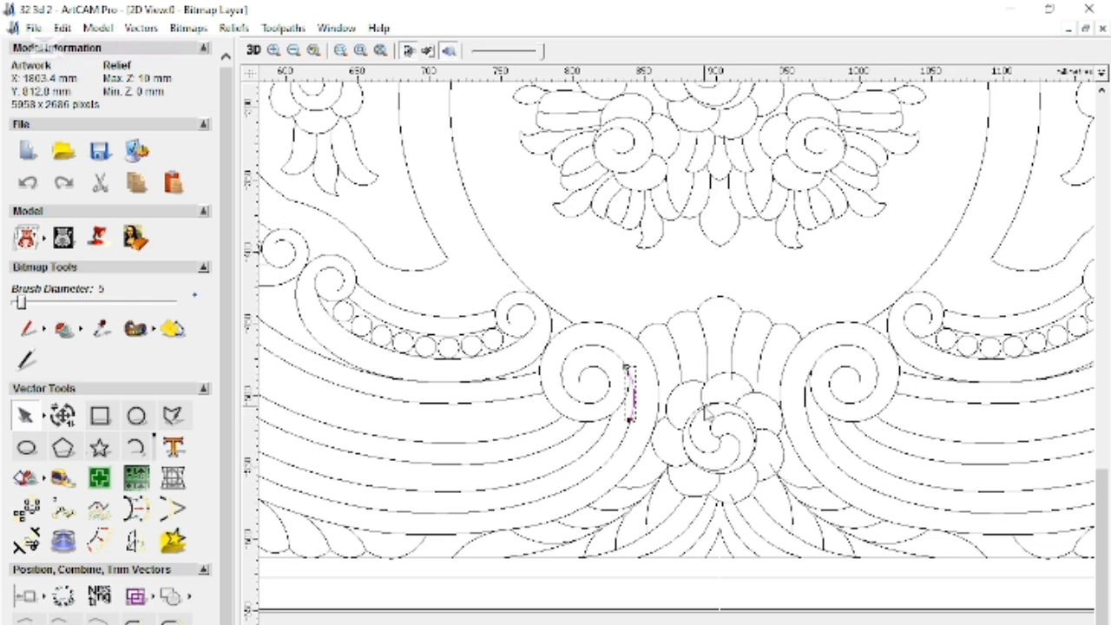
pyautogui.scroll(-2, 706, 409)
pyautogui.scroll(-1, 621, 369)
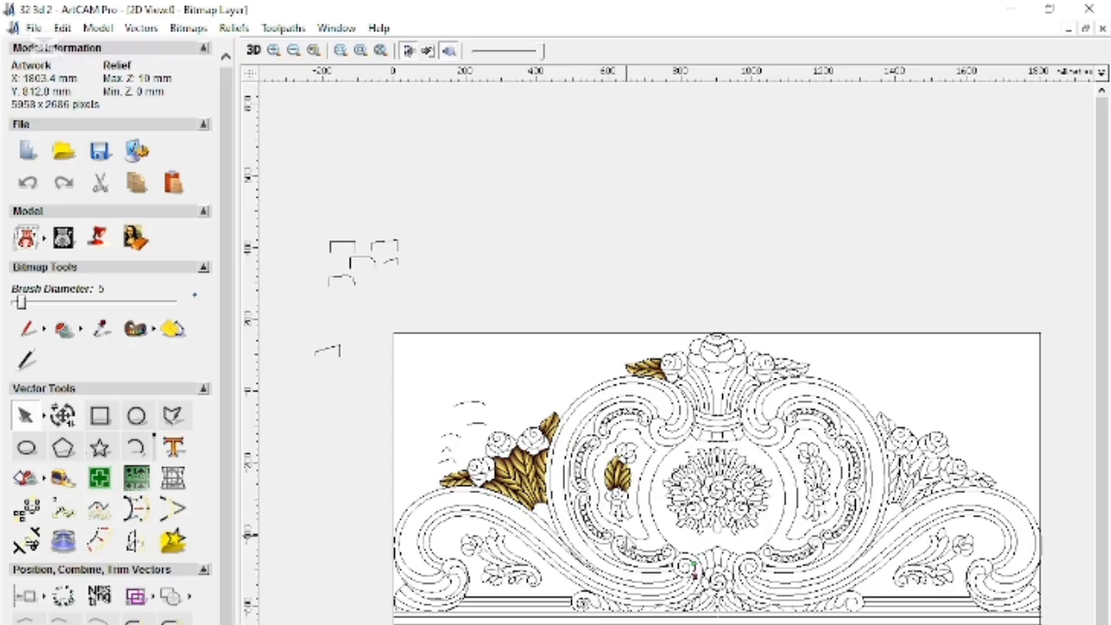
pyautogui.scroll(1, 533, 491)
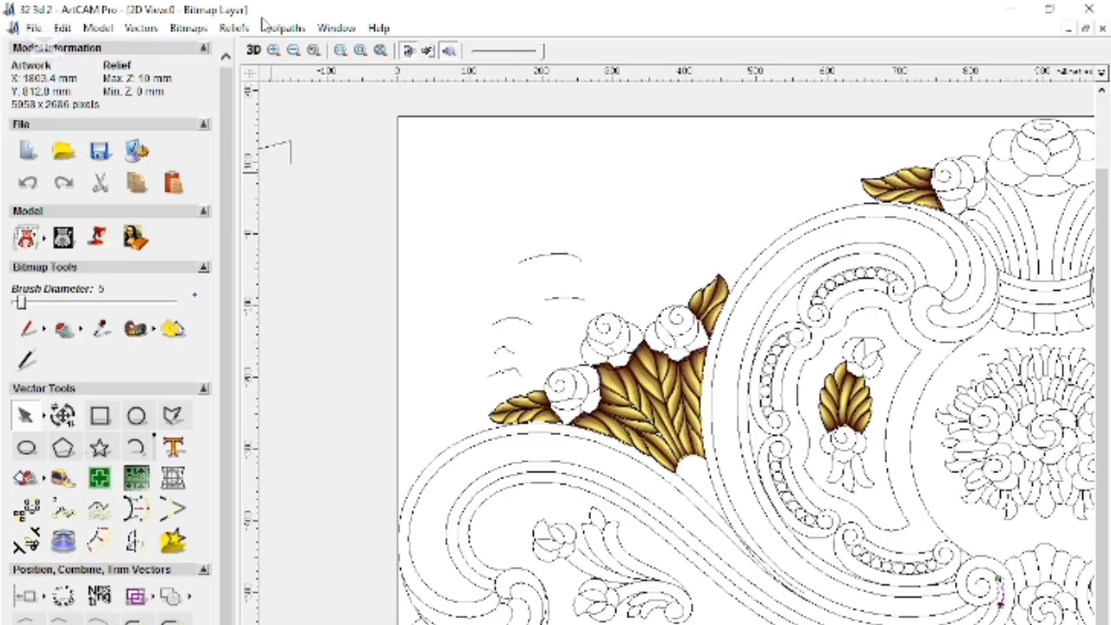
# Show the model in 3D and examine the relief of the finished leaf clusters
pyautogui.click(253, 49)
pyautogui.scroll(5, 677, 367)
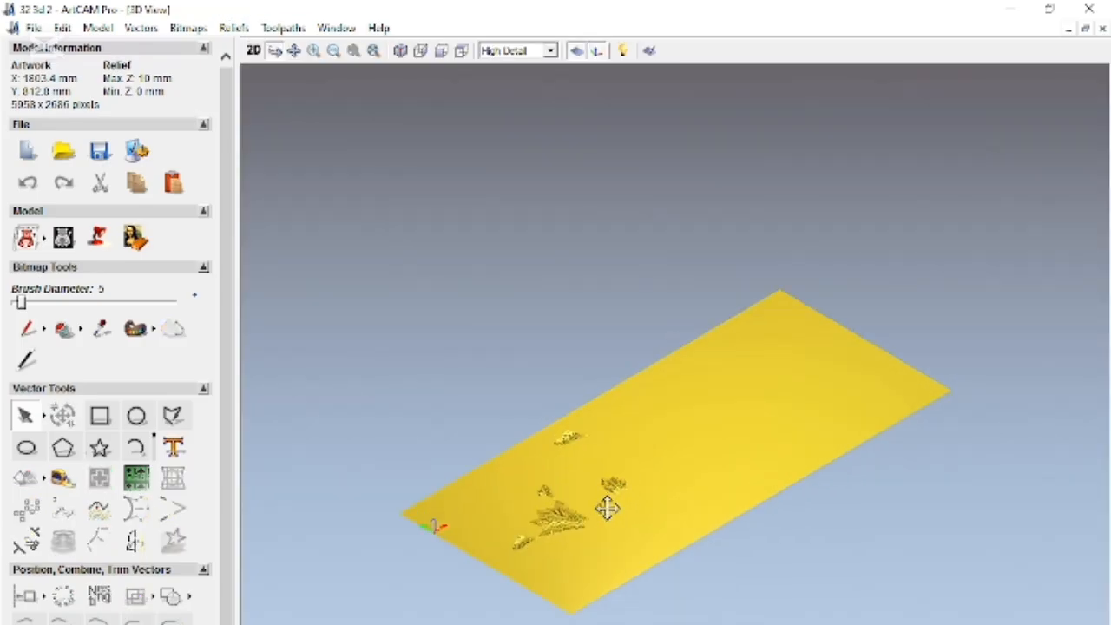
pyautogui.moveTo(535, 551); pyautogui.dragTo(683, 369, button='middle')
pyautogui.moveTo(645, 454); pyautogui.dragTo(660, 607)
pyautogui.scroll(2, 541, 469)
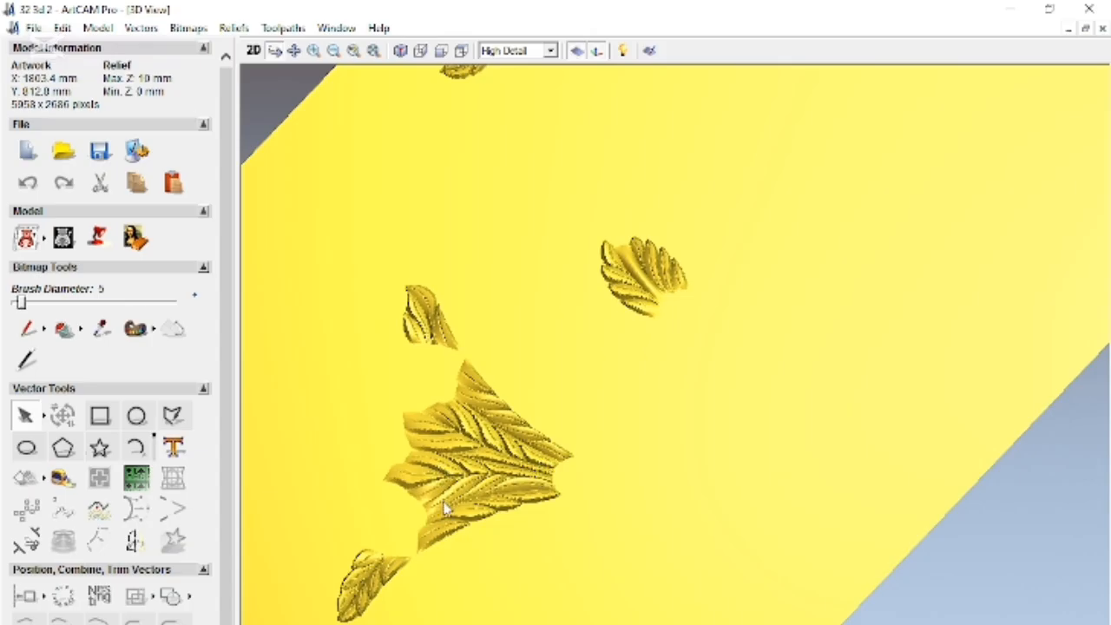
pyautogui.moveTo(407, 475); pyautogui.dragTo(524, 501, button='middle')
pyautogui.scroll(1, 559, 492)
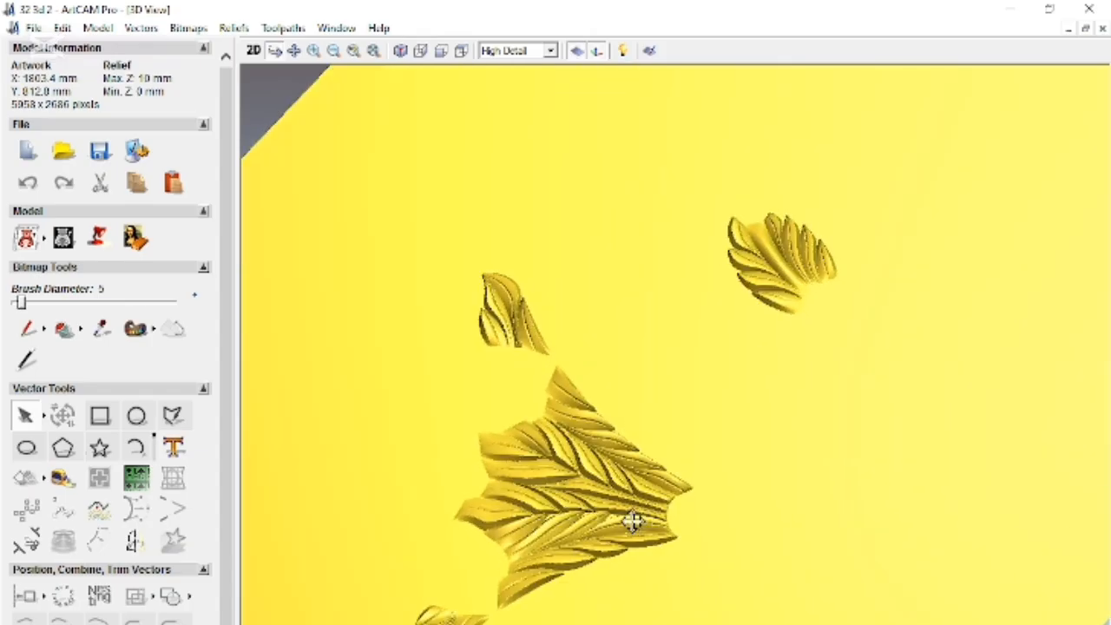
# Inspect the overlapping strands of the large leaf cluster closely in 3D from several tilted angles
pyautogui.click(315, 50)
pyautogui.moveTo(405, 263); pyautogui.dragTo(730, 621)
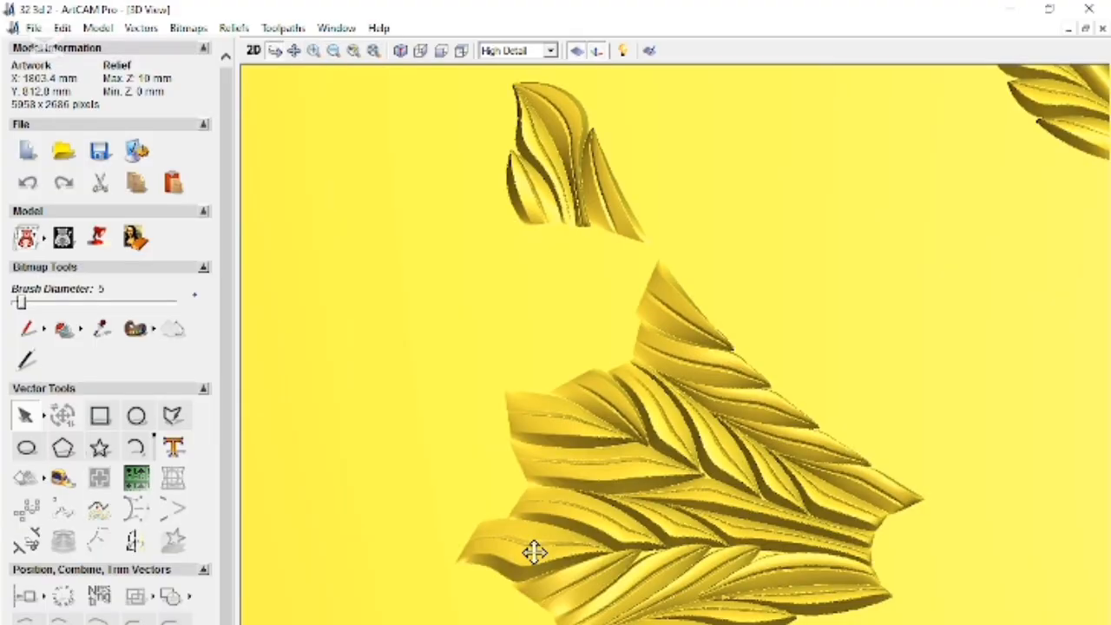
pyautogui.scroll(1, 531, 552)
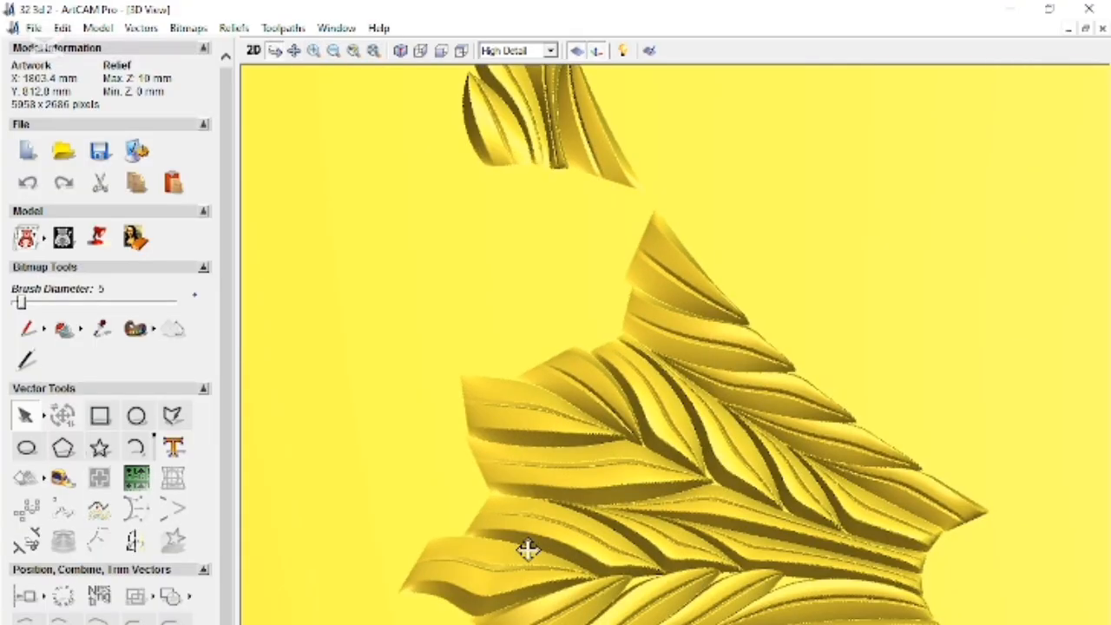
pyautogui.moveTo(861, 599); pyautogui.dragTo(794, 621)
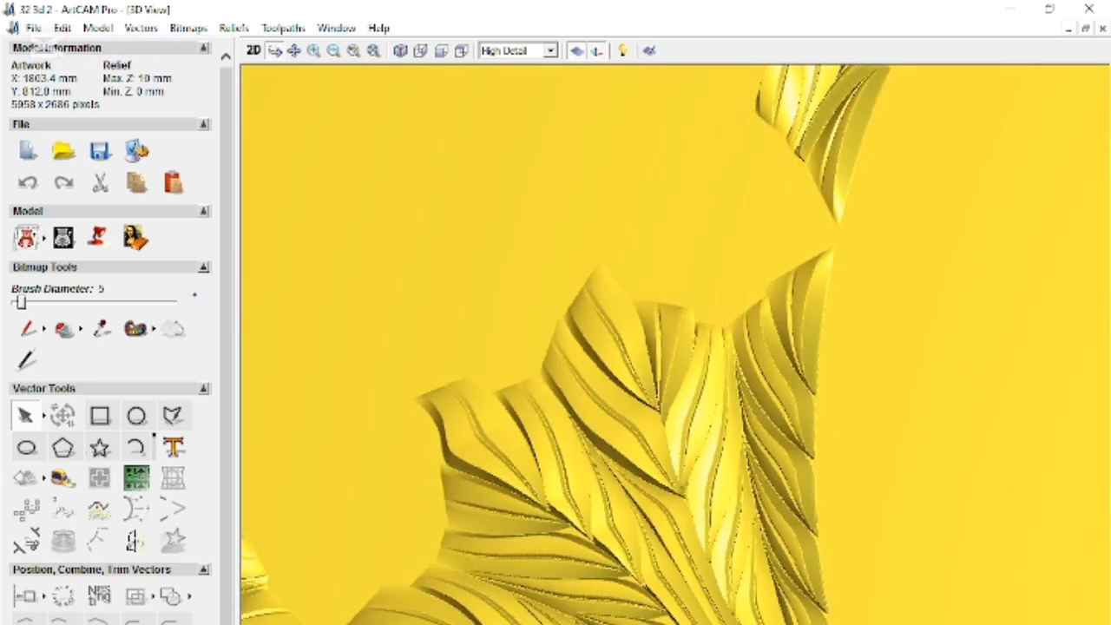
pyautogui.moveTo(634, 521); pyautogui.dragTo(645, 513)
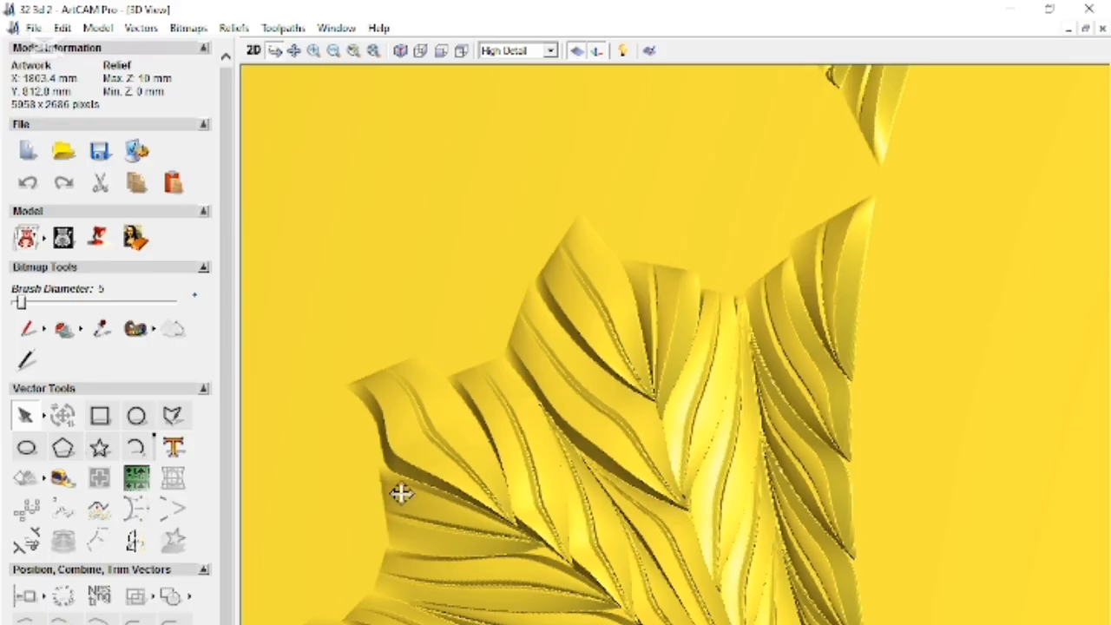
pyautogui.moveTo(539, 494); pyautogui.dragTo(605, 322)
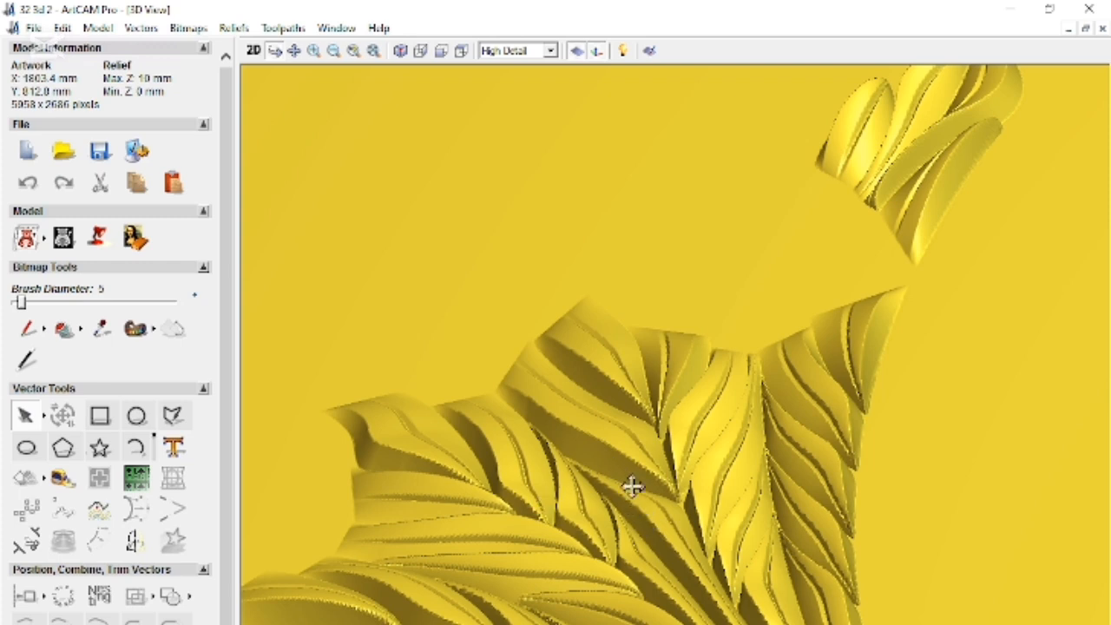
pyautogui.scroll(2, 676, 517)
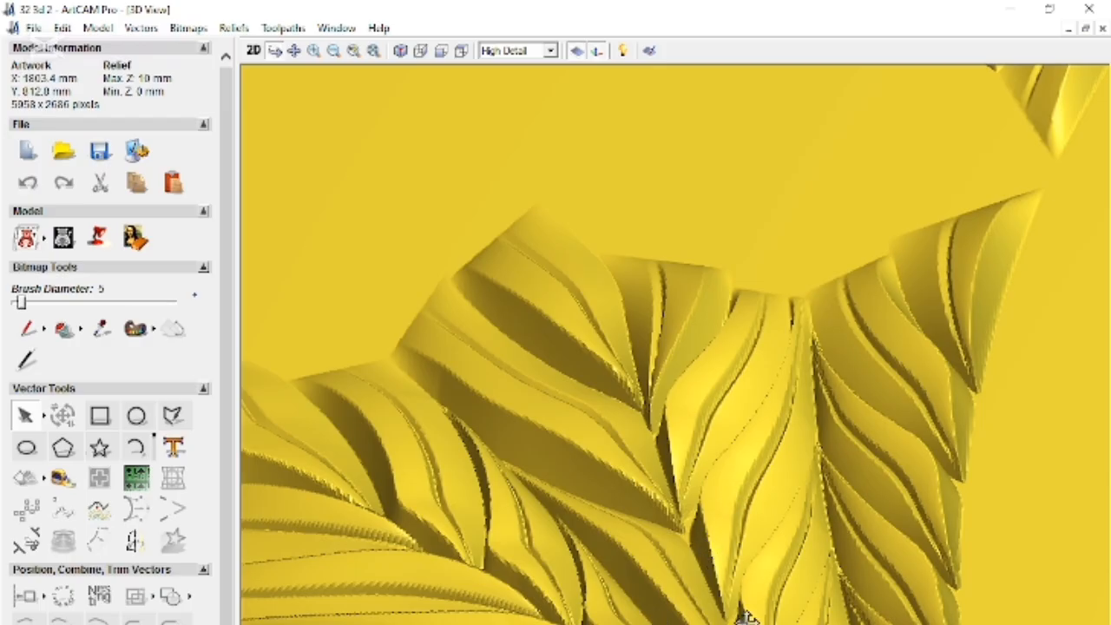
# Return to the 2D view and cut the strand rail just above the small white gap in the large leaf cluster
pyautogui.click(253, 50)
pyautogui.scroll(4, 631, 415)
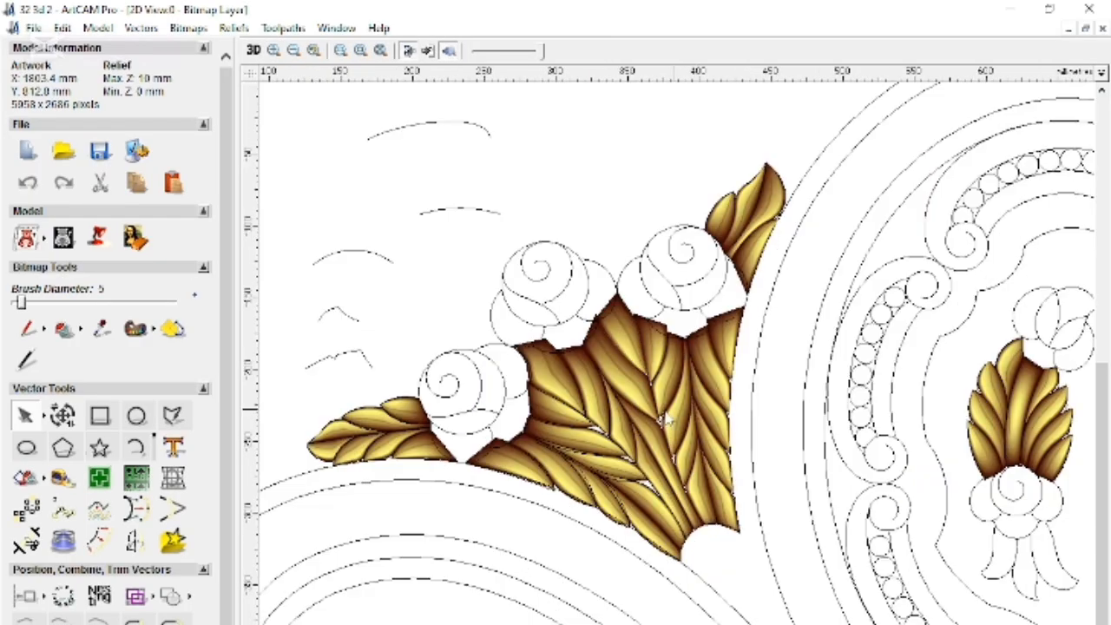
pyautogui.scroll(2, 632, 415)
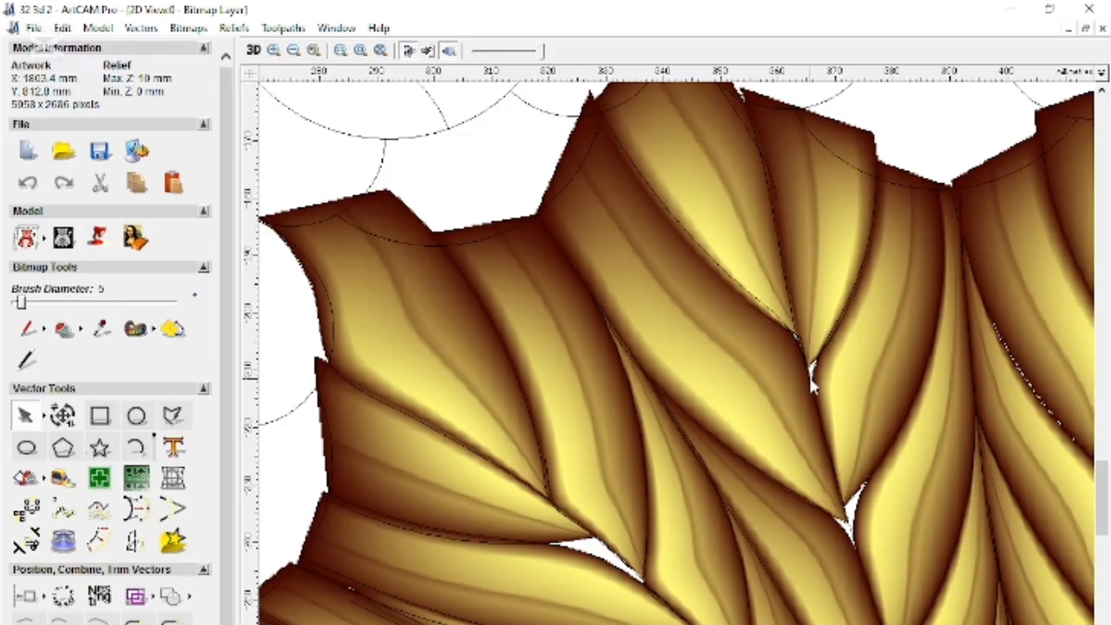
pyautogui.scroll(2, 812, 387)
pyautogui.click(633, 380)
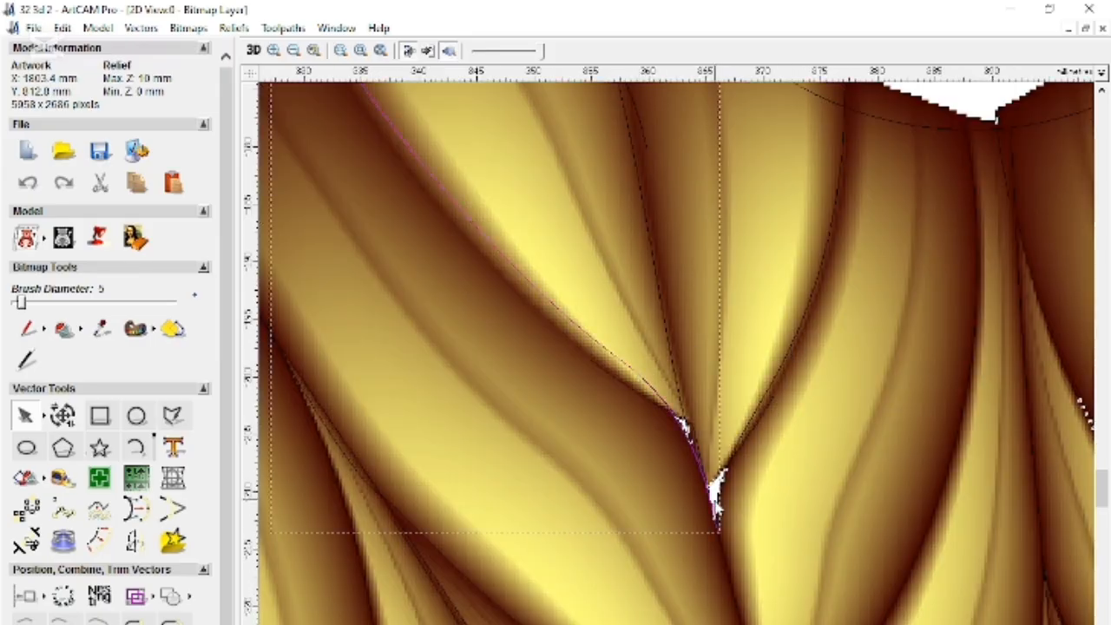
pyautogui.click(722, 554)
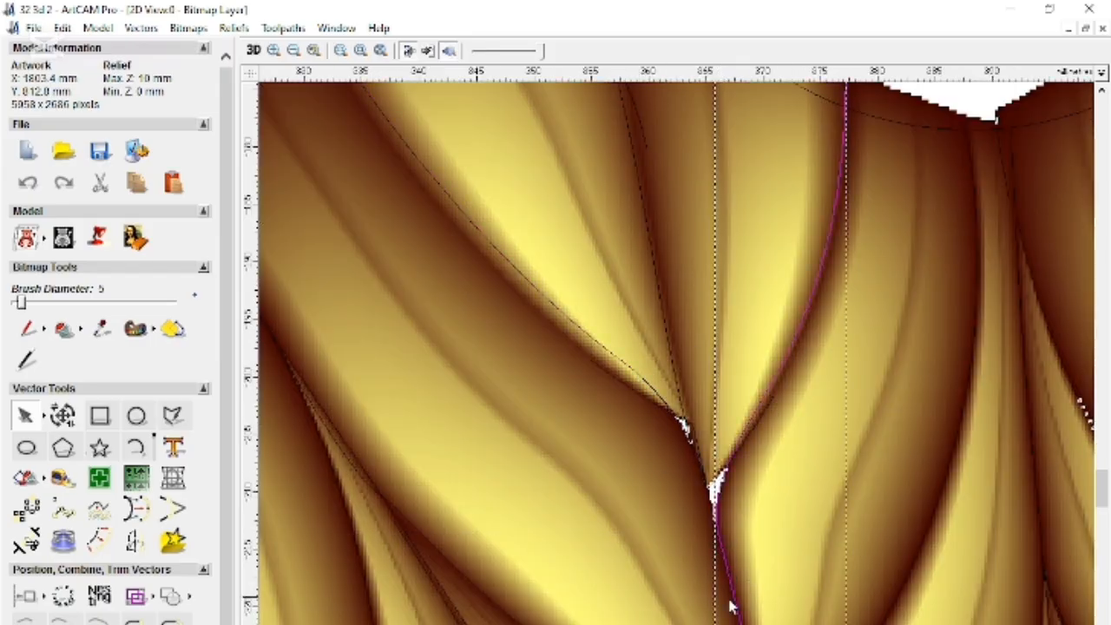
pyautogui.click(732, 583)
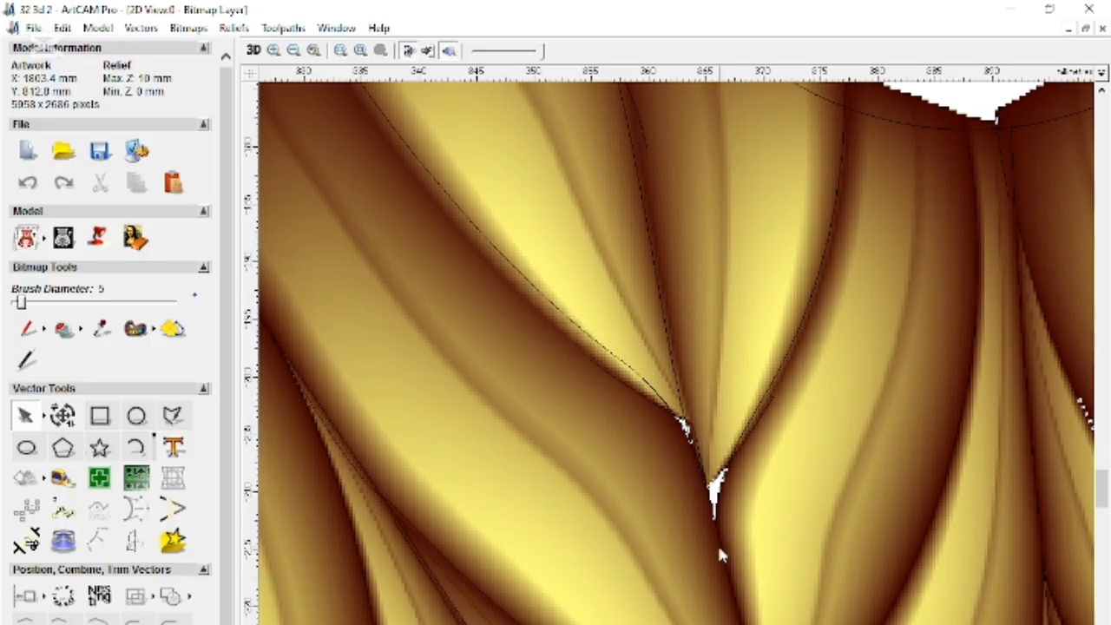
pyautogui.click(719, 550)
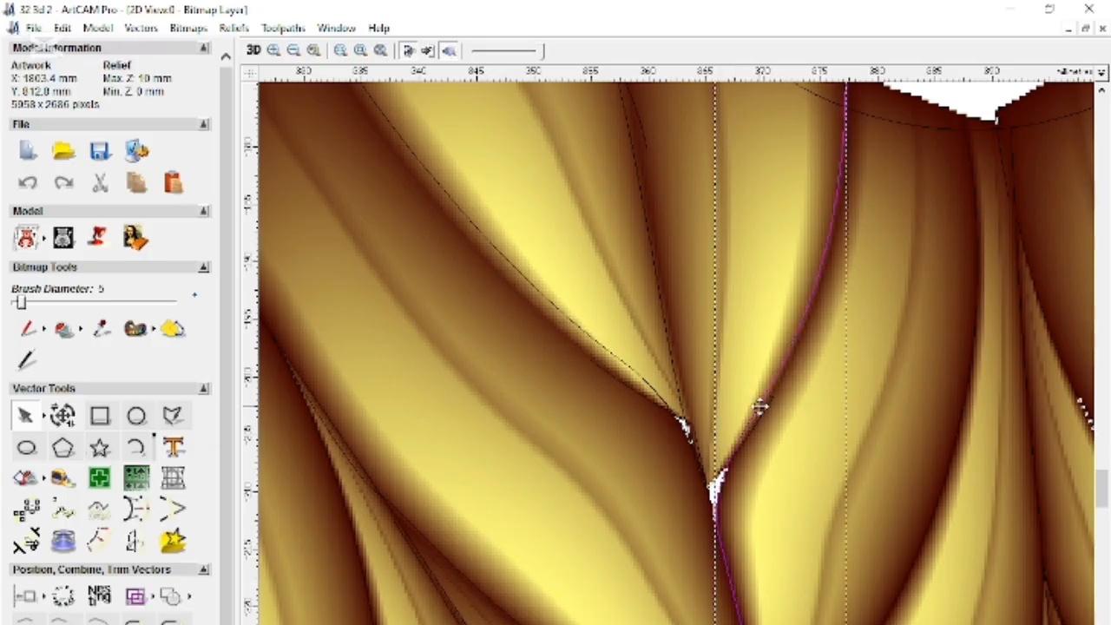
pyautogui.press('c')
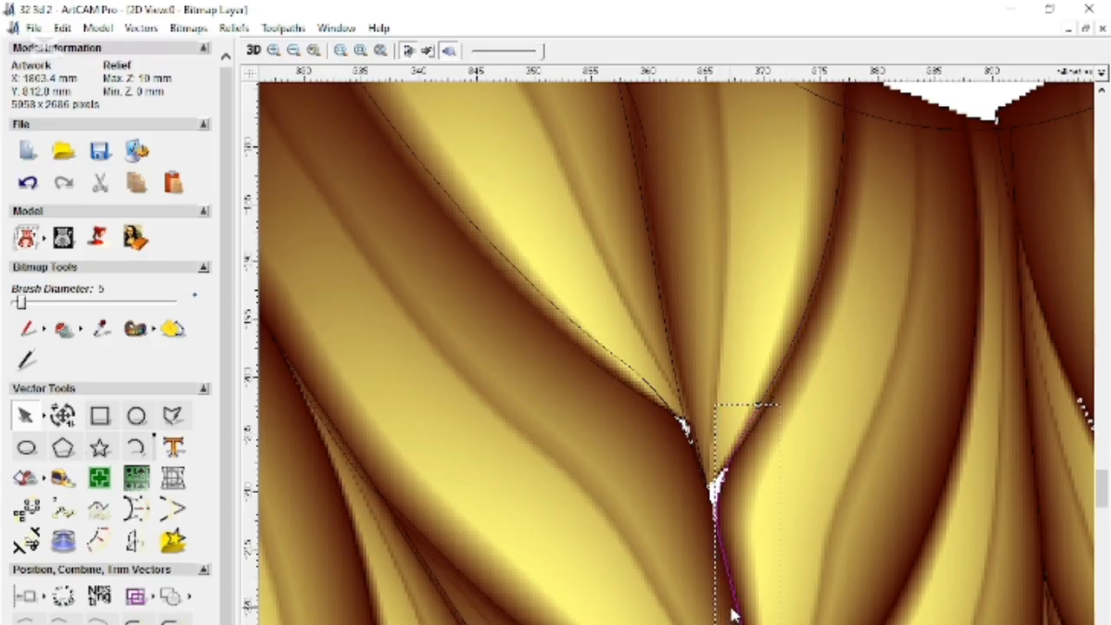
# Delete the cut rail's lower piece and reshape the rail to curve along the neighbouring strand's edge to its base
pyautogui.press('Delete')
pyautogui.click(779, 380)
pyautogui.rightClick(770, 468)
pyautogui.click(790, 404)
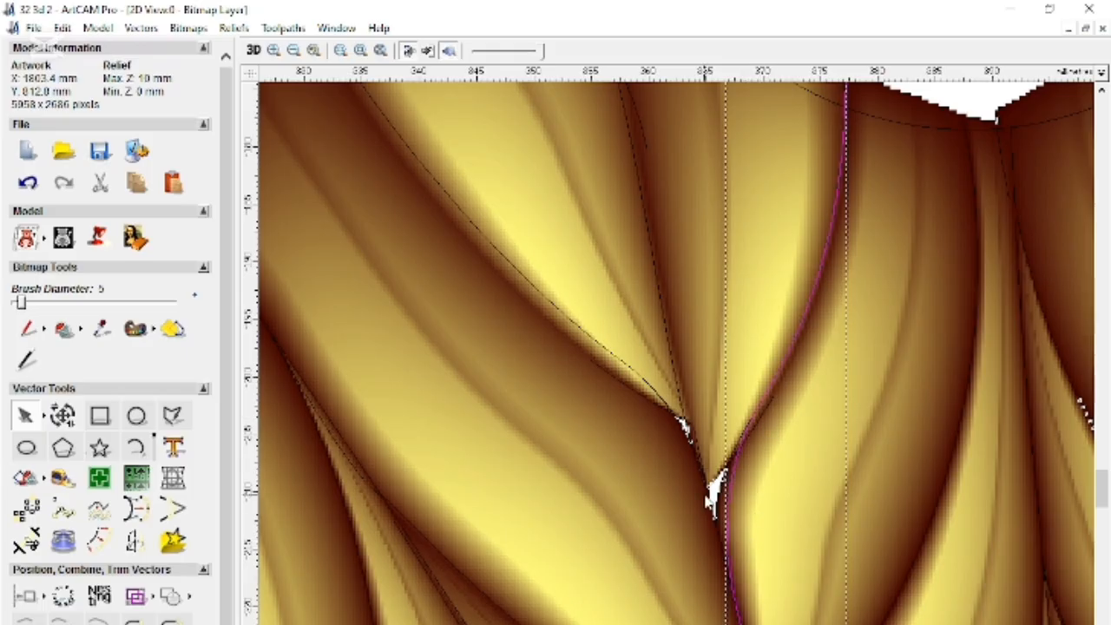
# Examine the reshaped rail and the gaps between neighbouring strands across the large leaf cluster
pyautogui.scroll(-3, 762, 540)
pyautogui.scroll(3, 737, 596)
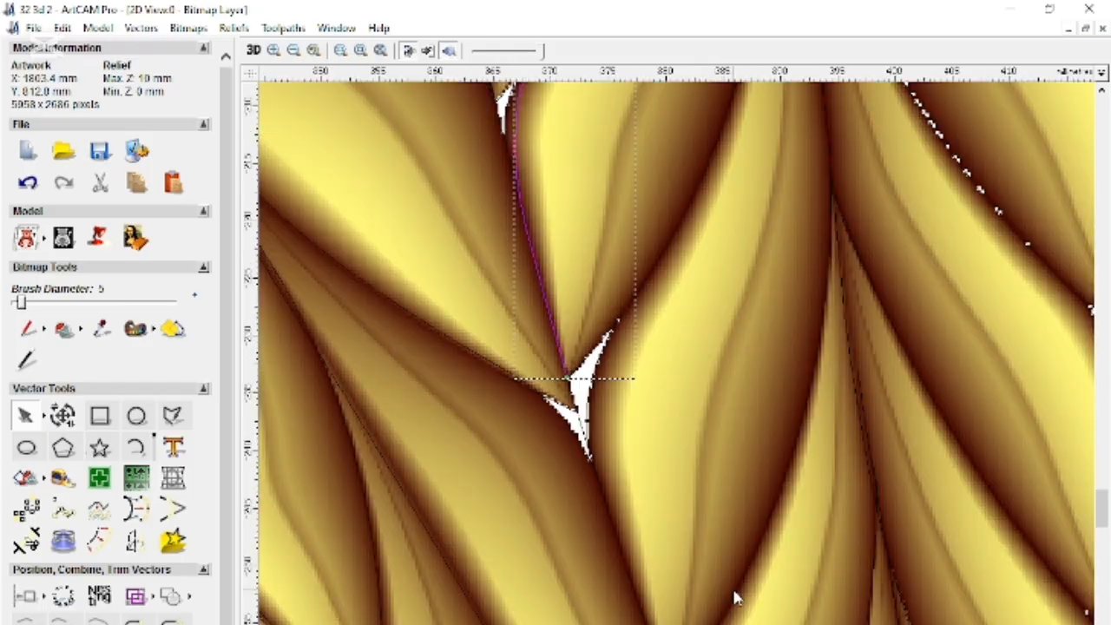
pyautogui.scroll(-3, 637, 499)
pyautogui.scroll(2, 740, 571)
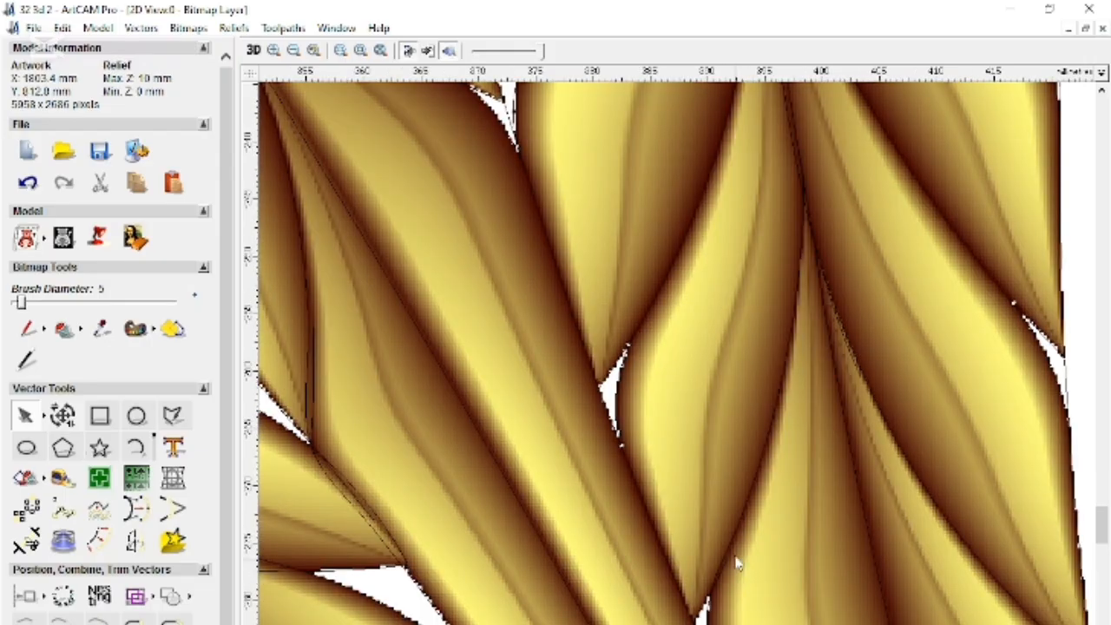
pyautogui.scroll(-2, 737, 569)
pyautogui.scroll(1, 746, 451)
pyautogui.scroll(-3, 678, 298)
pyautogui.scroll(3, 596, 247)
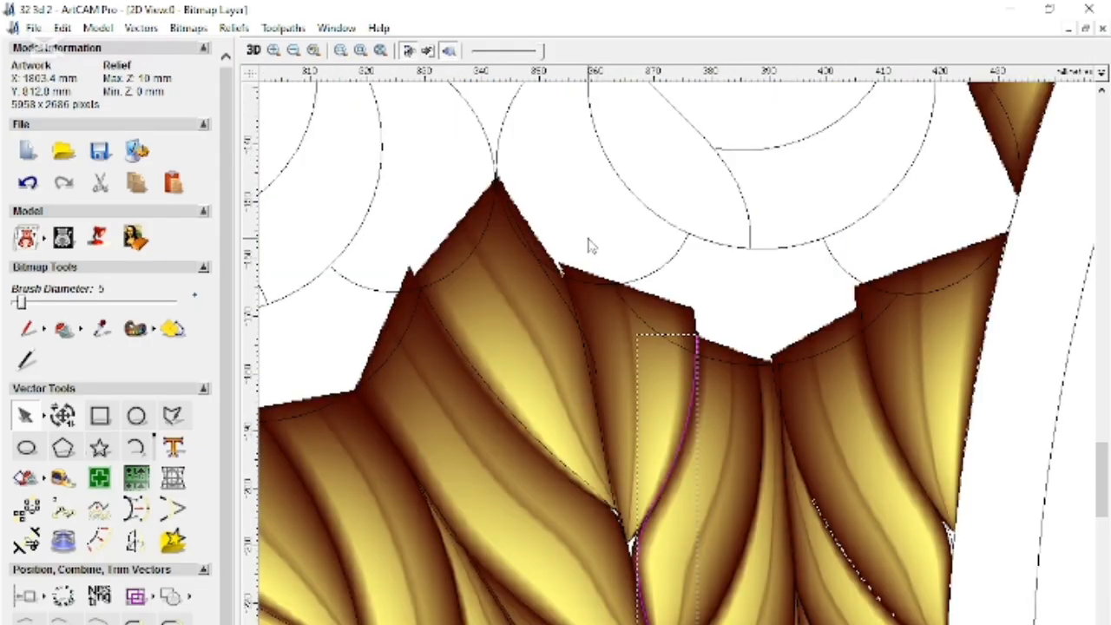
# Smooth the leaf edge vector at the white gap so it curves past its sharp corner into the diagonal vein
pyautogui.scroll(2, 605, 527)
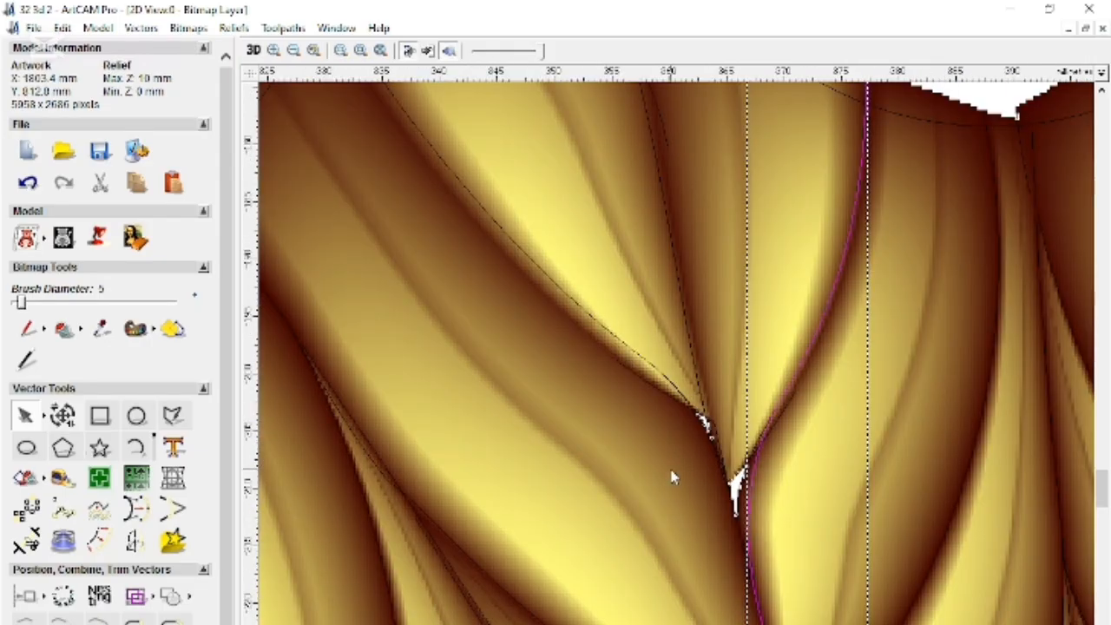
pyautogui.click(677, 403)
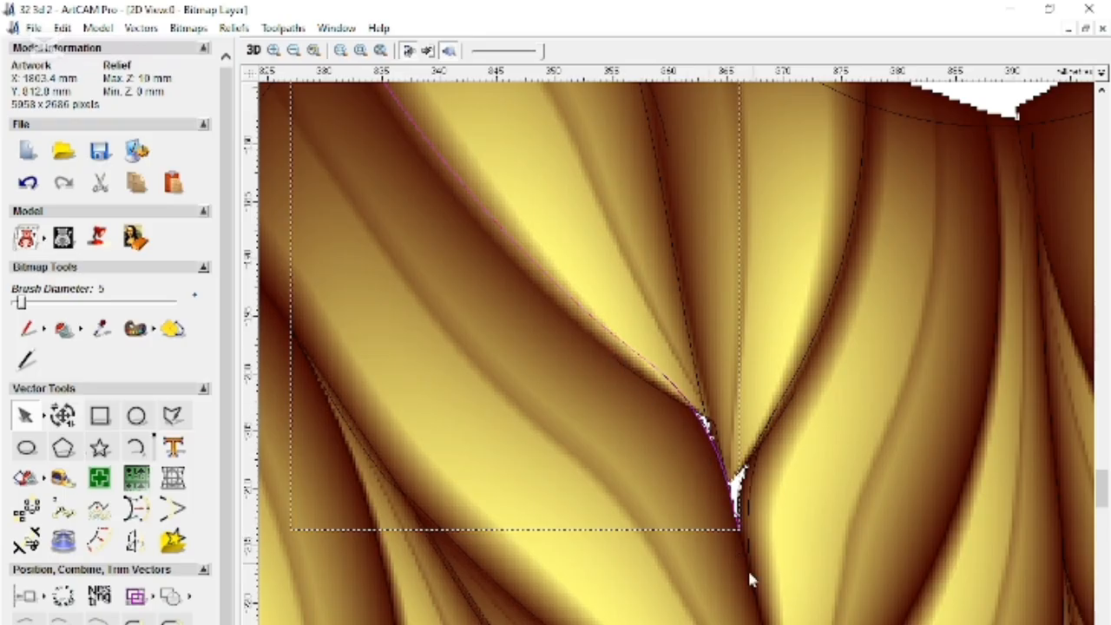
pyautogui.scroll(-2, 634, 486)
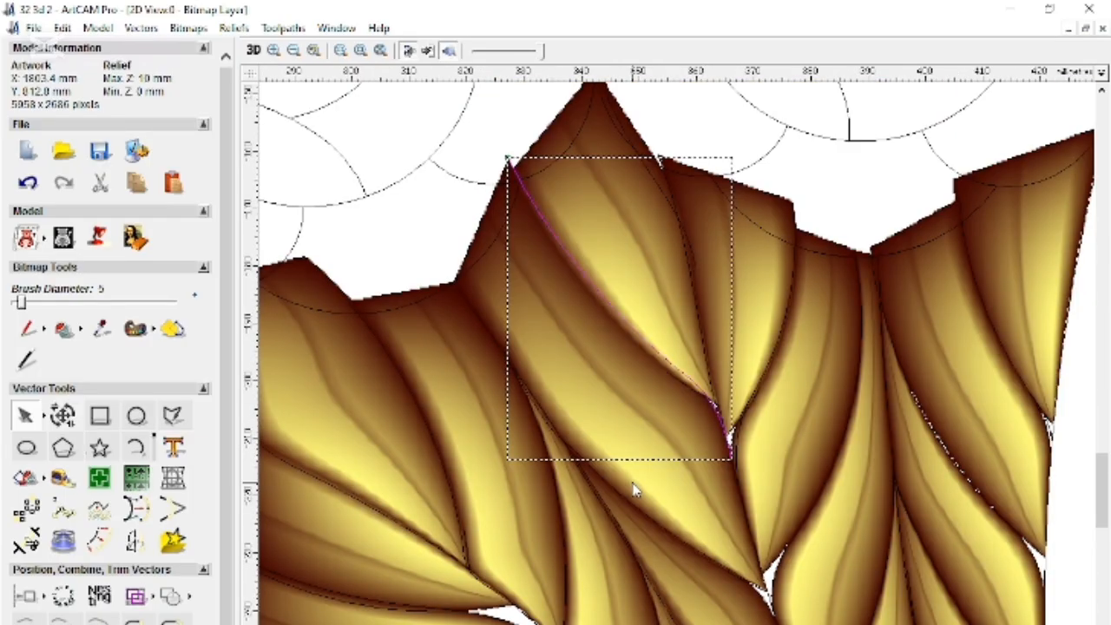
pyautogui.scroll(2, 508, 595)
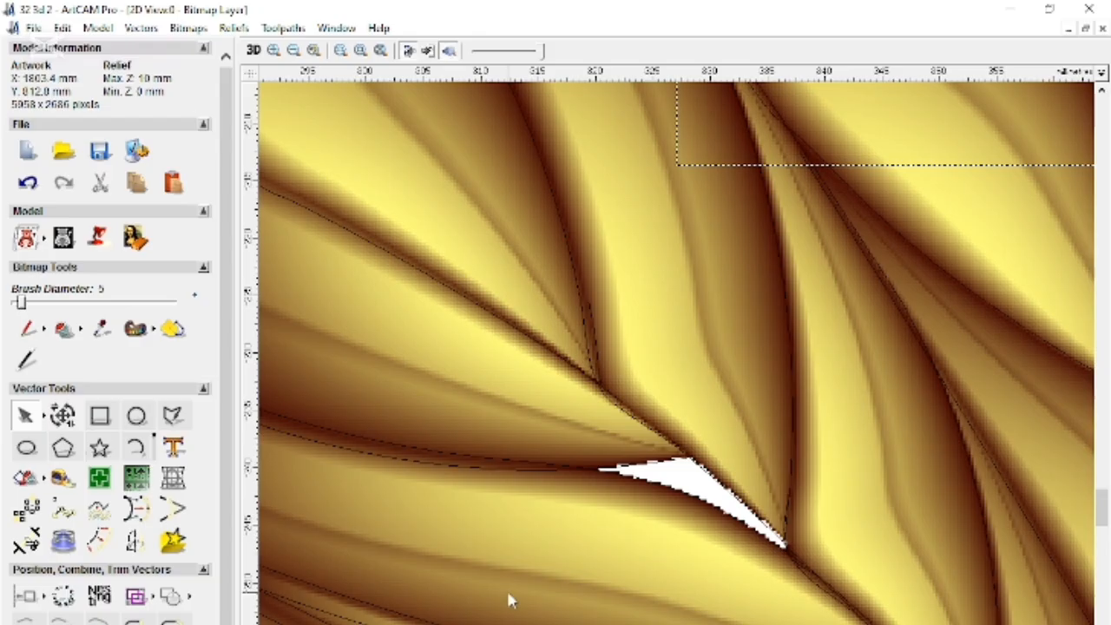
pyautogui.click(589, 363)
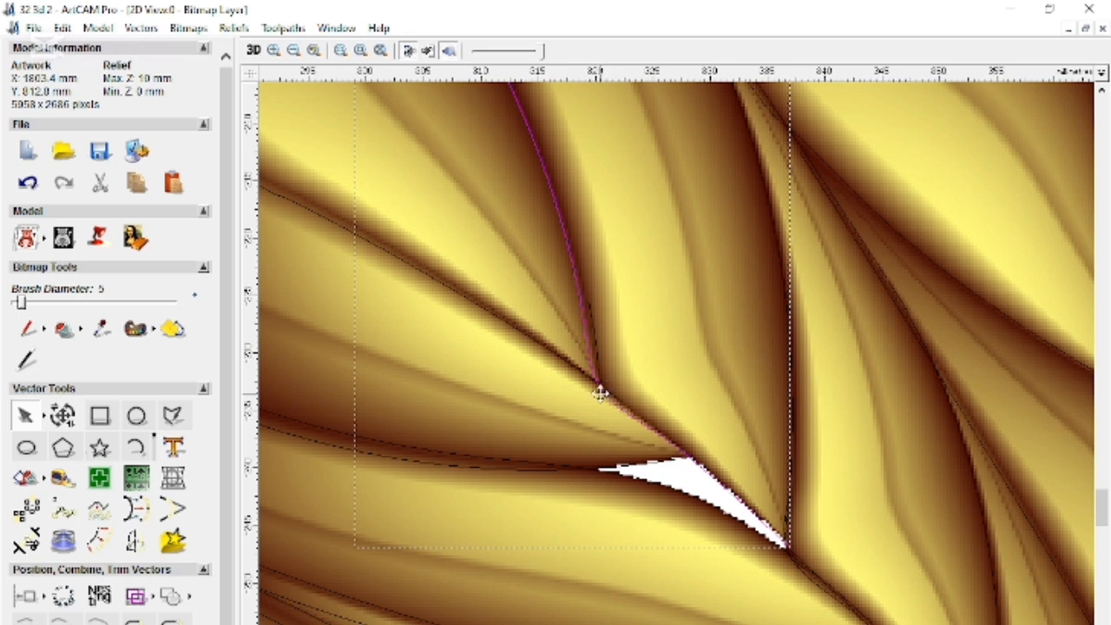
pyautogui.moveTo(686, 453); pyautogui.dragTo(567, 253)
pyautogui.keyDown('shift'); pyautogui.click(735, 500); pyautogui.keyUp('shift')
pyautogui.rightClick(761, 517)
pyautogui.click(811, 459)
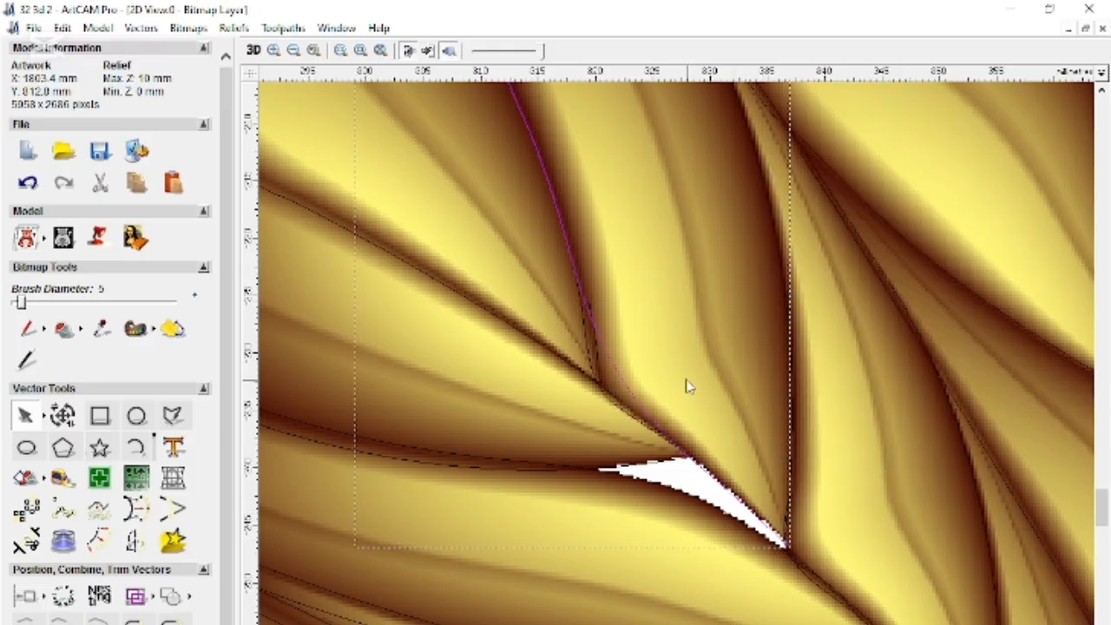
# Reshape the neighbouring leaf's edge vector into a smooth curve past the gap's lower tip and along the vein
pyautogui.click(686, 387)
pyautogui.click(789, 328)
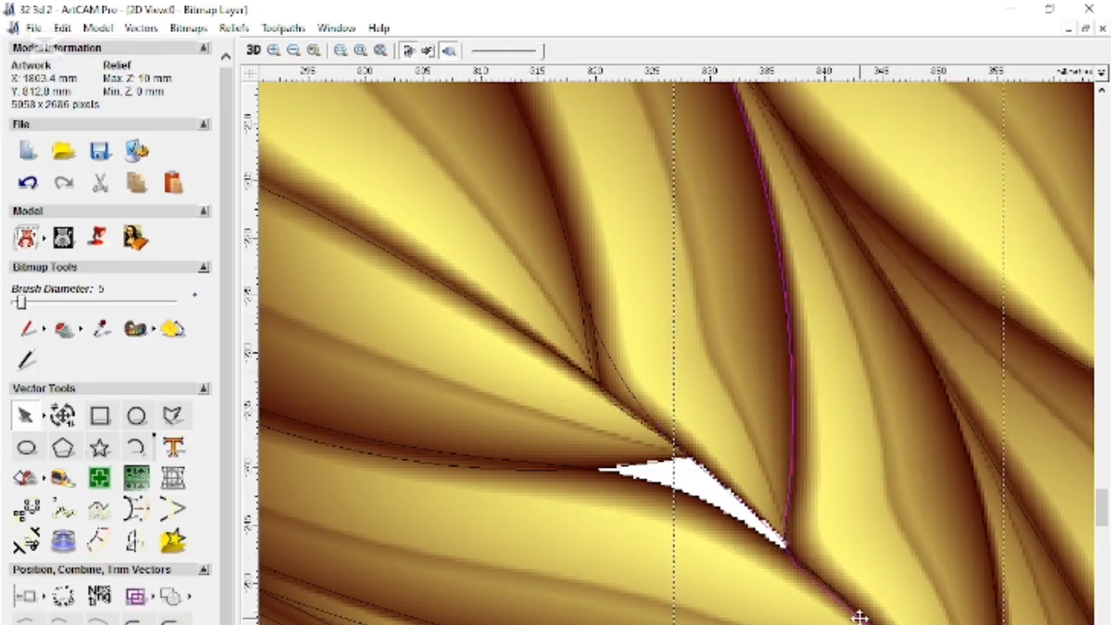
pyautogui.click(839, 541)
pyautogui.click(790, 438)
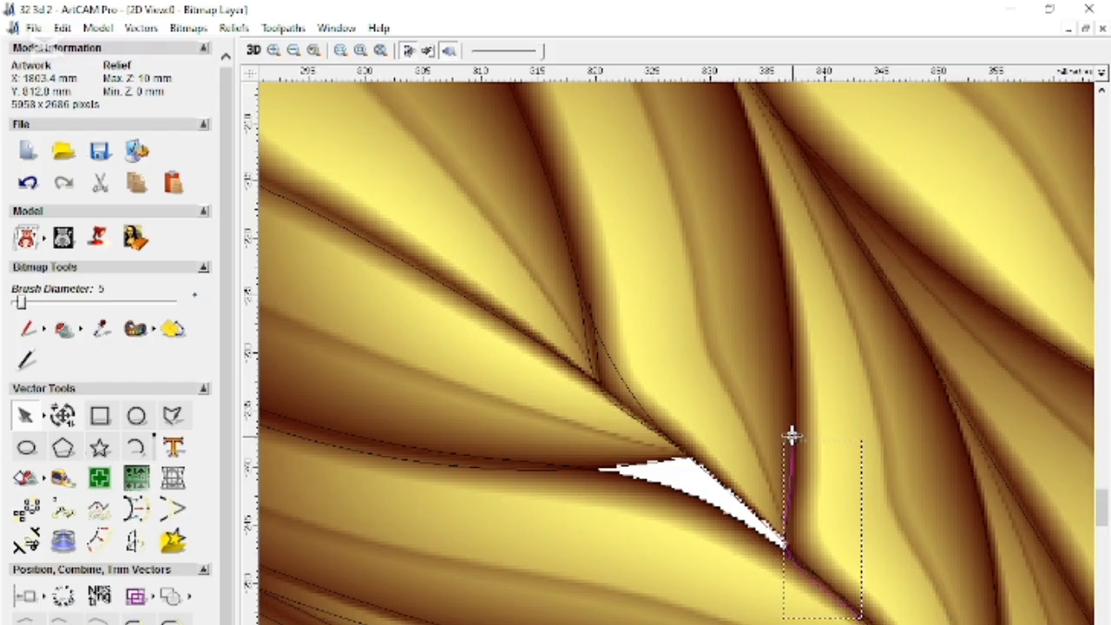
pyautogui.keyDown('shift'); pyautogui.click(891, 624); pyautogui.keyUp('shift')
pyautogui.rightClick(897, 624)
pyautogui.click(936, 596)
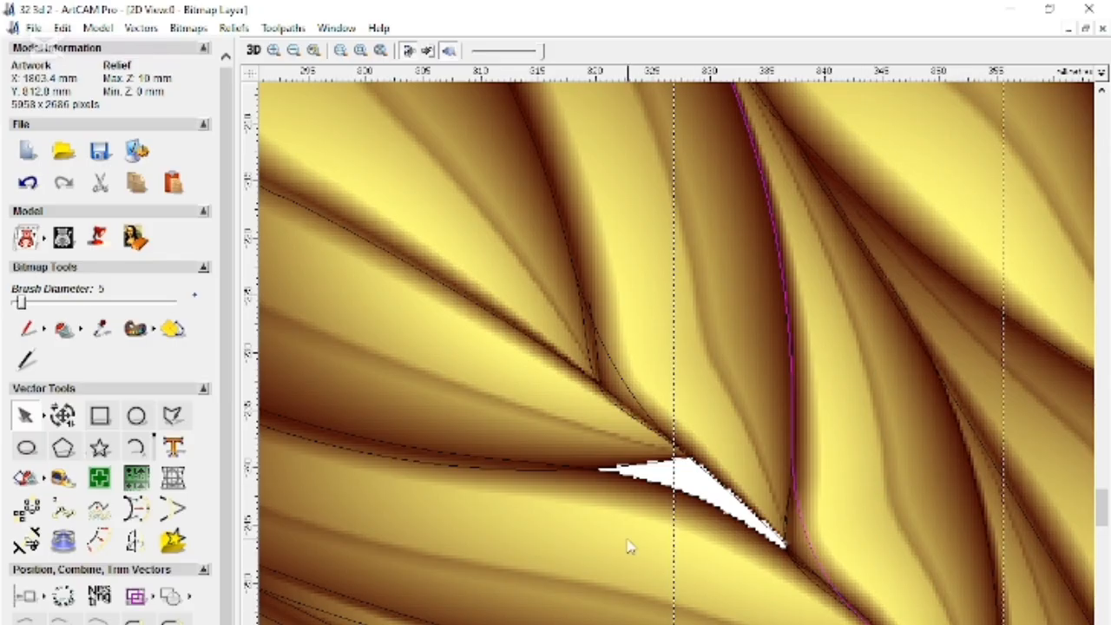
# Examine the leaf edges and overlaps of the small leaf spray beside the lowest rose
pyautogui.scroll(-2, 627, 540)
pyautogui.scroll(1, 571, 410)
pyautogui.scroll(-1, 574, 420)
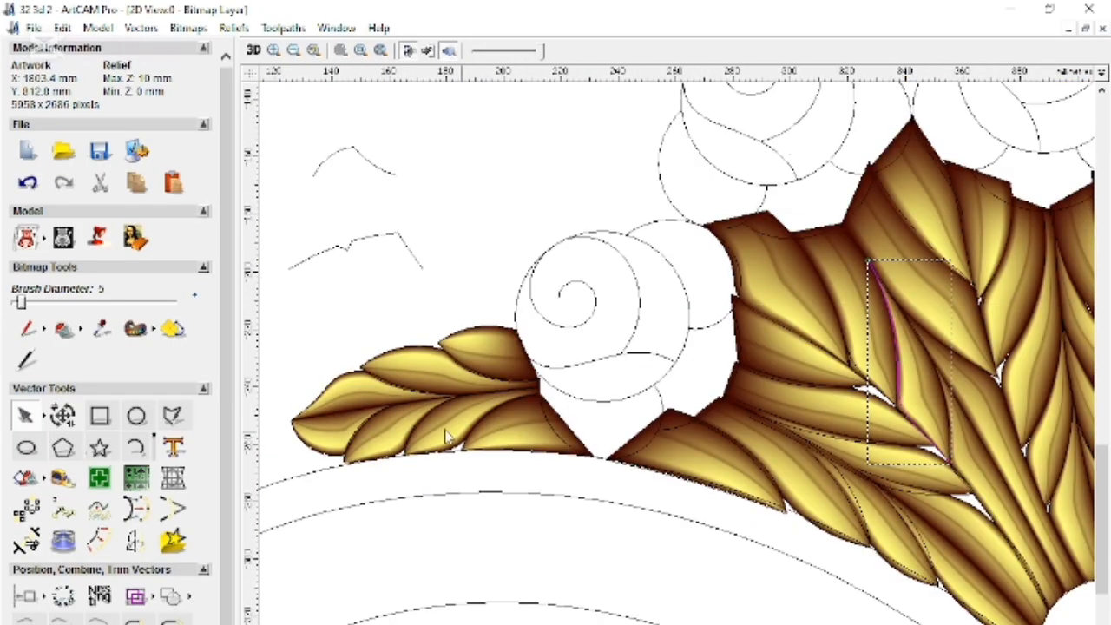
pyautogui.scroll(2, 422, 402)
pyautogui.scroll(-1, 888, 506)
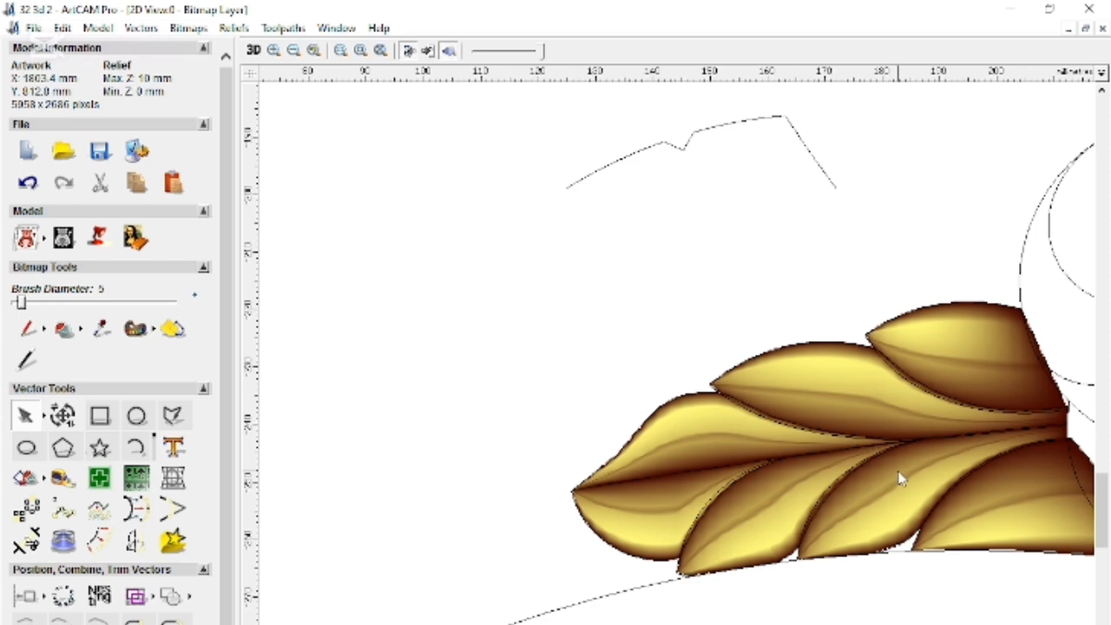
pyautogui.scroll(2, 900, 478)
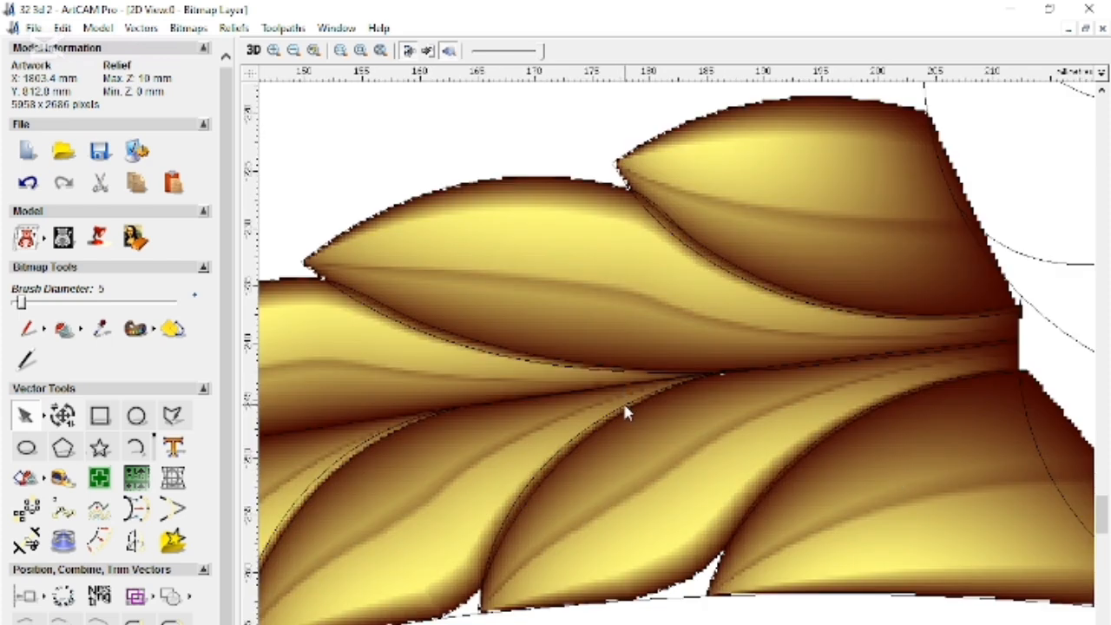
pyautogui.scroll(-2, 626, 410)
pyautogui.scroll(2, 509, 362)
# Inspect the leaf reliefs from a tilted angle in the 3D view and return to the 2D view
pyautogui.click(253, 50)
pyautogui.moveTo(461, 492); pyautogui.dragTo(580, 475)
pyautogui.moveTo(543, 427); pyautogui.dragTo(561, 571)
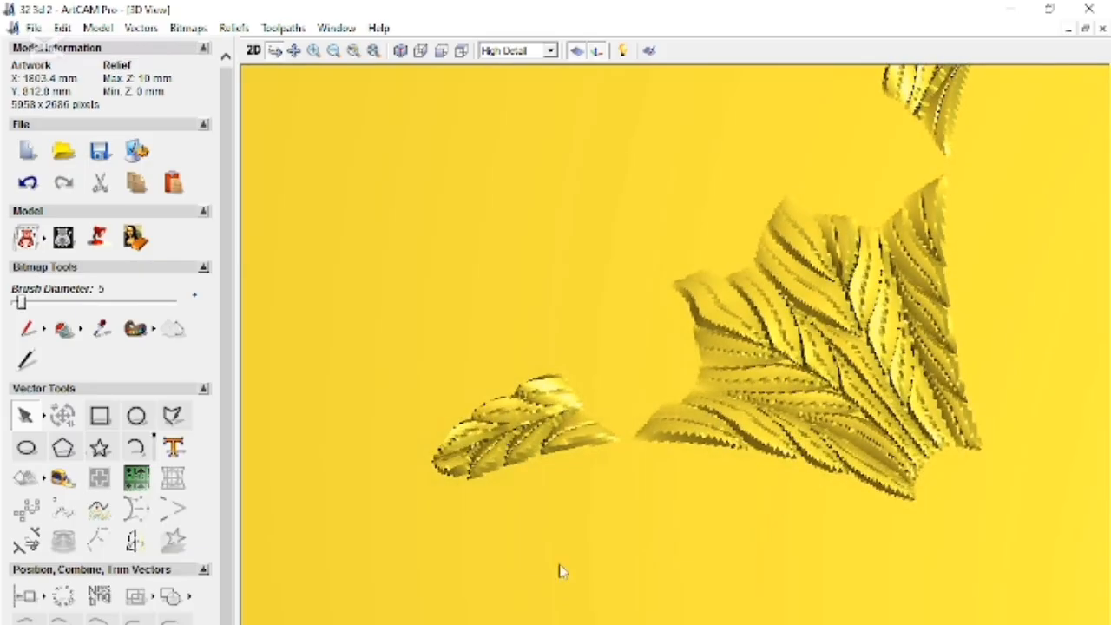
pyautogui.scroll(3, 492, 420)
pyautogui.click(252, 50)
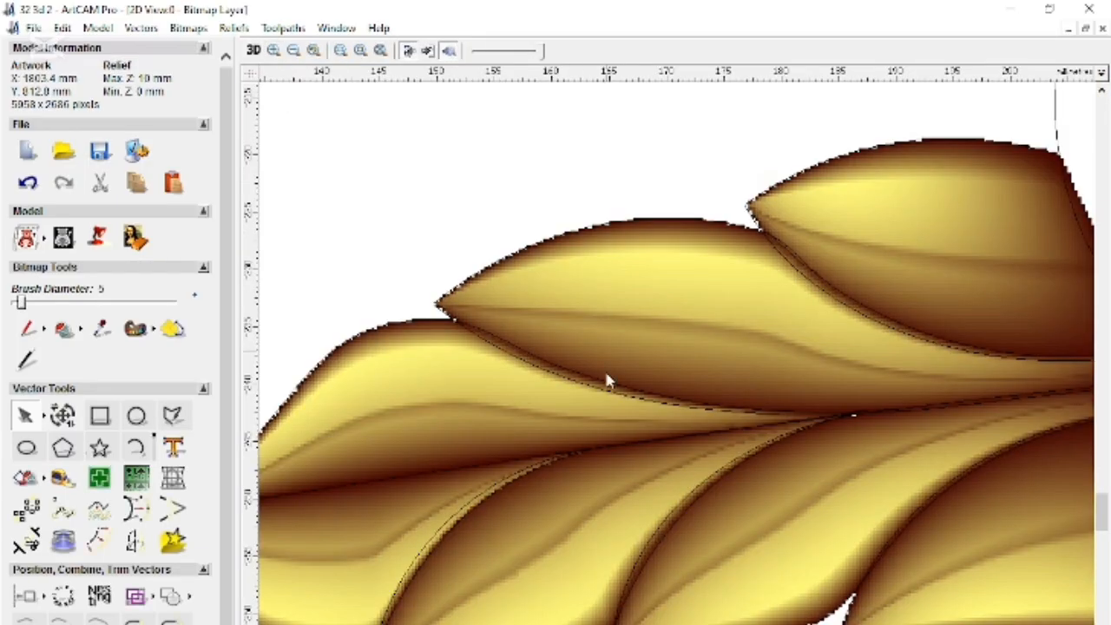
# Review the large leaf fan within the whole panel and close ArtCAM without saving the changes to 32 3d 2
pyautogui.scroll(-2, 821, 529)
pyautogui.scroll(-2, 695, 571)
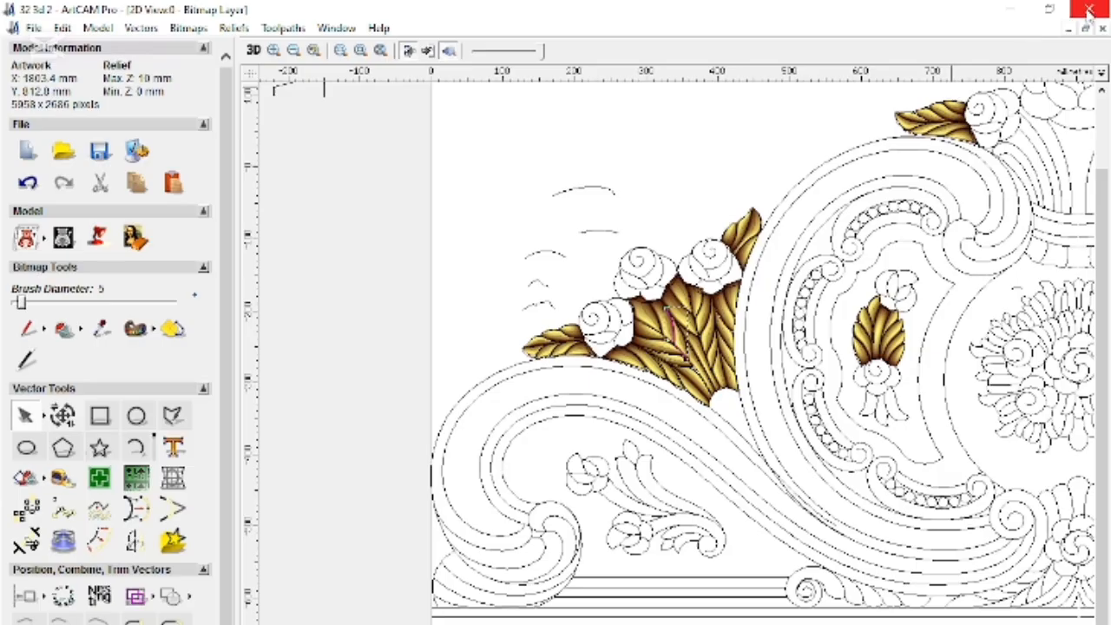
pyautogui.scroll(2, 686, 343)
pyautogui.scroll(2, 768, 453)
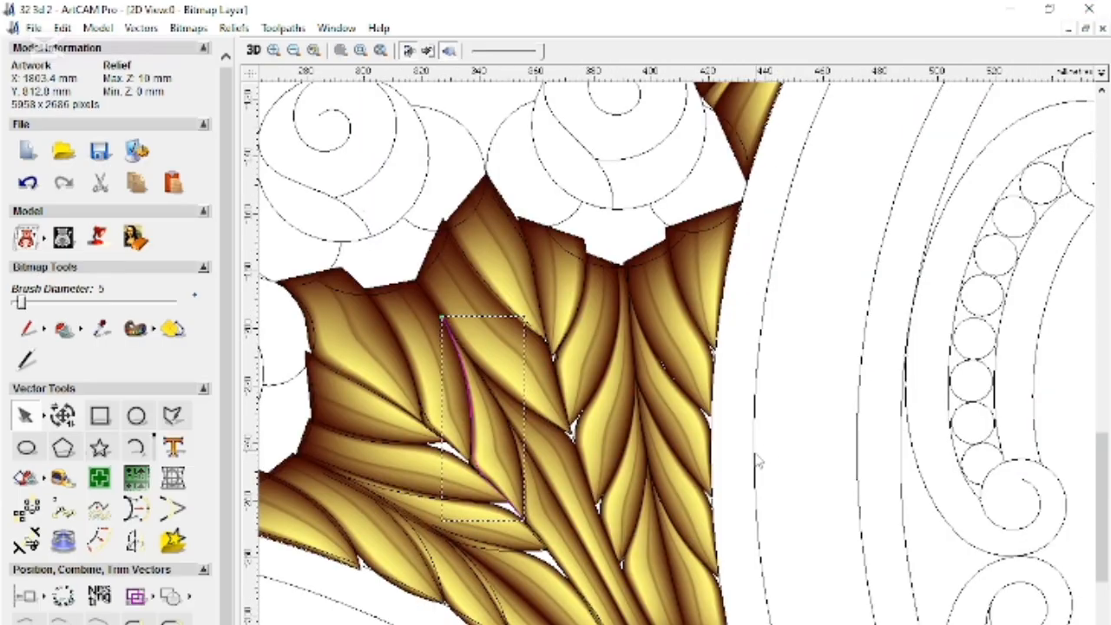
pyautogui.scroll(-2, 753, 456)
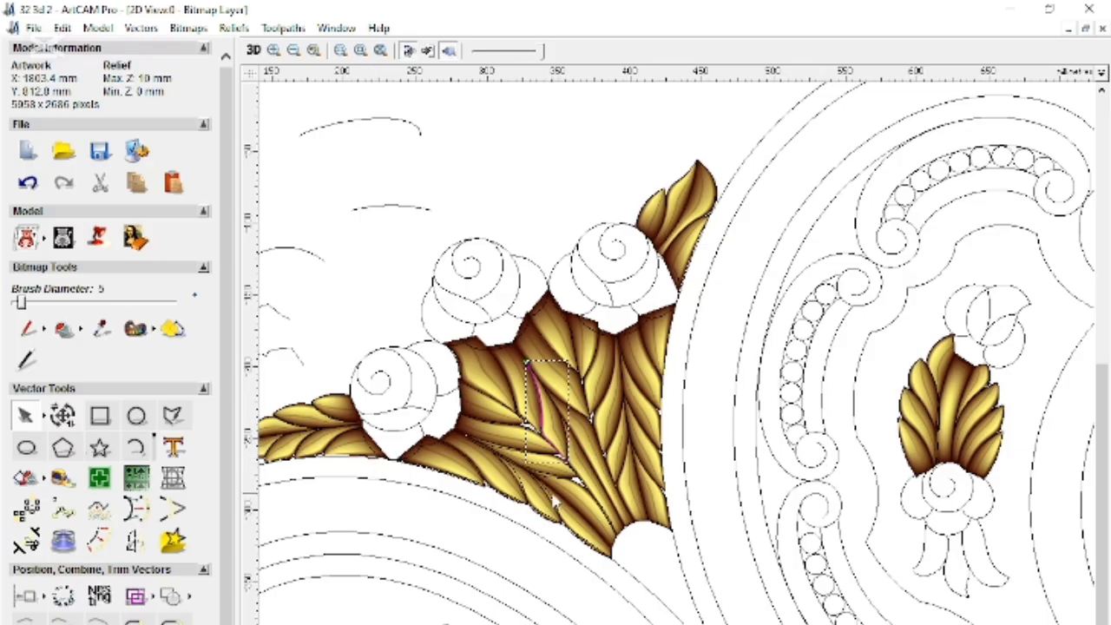
pyautogui.scroll(2, 609, 453)
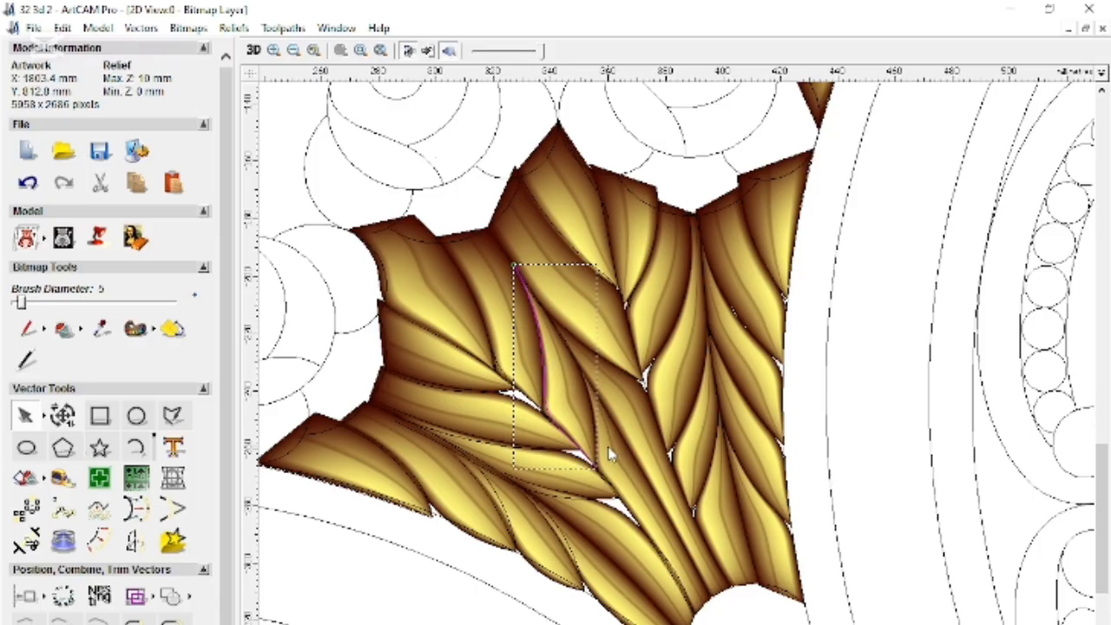
pyautogui.scroll(-2, 627, 457)
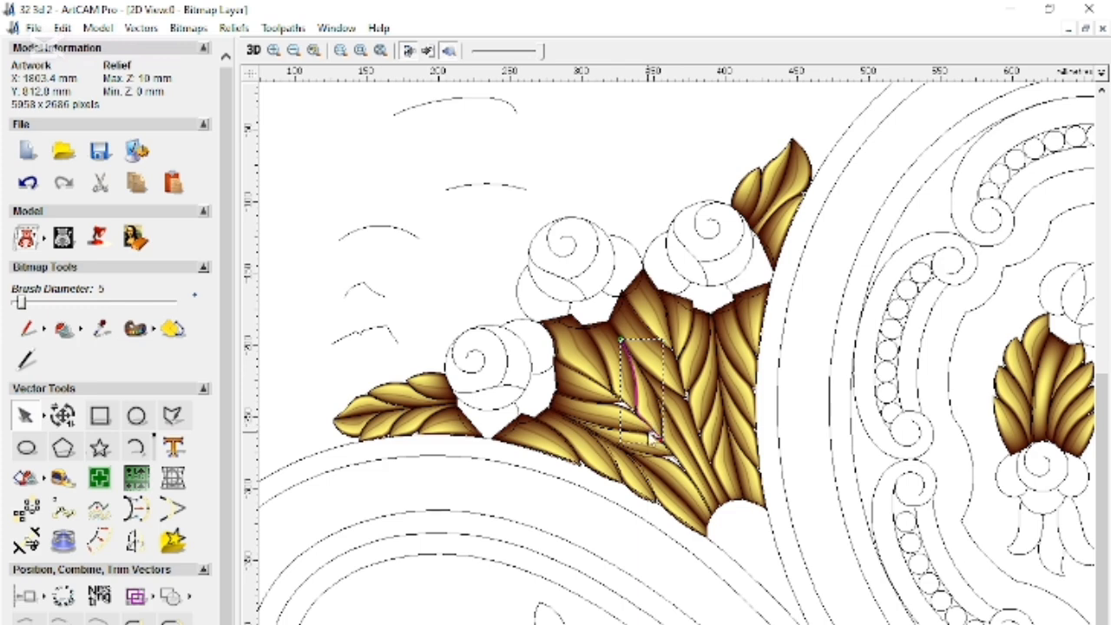
pyautogui.click(1090, 9)
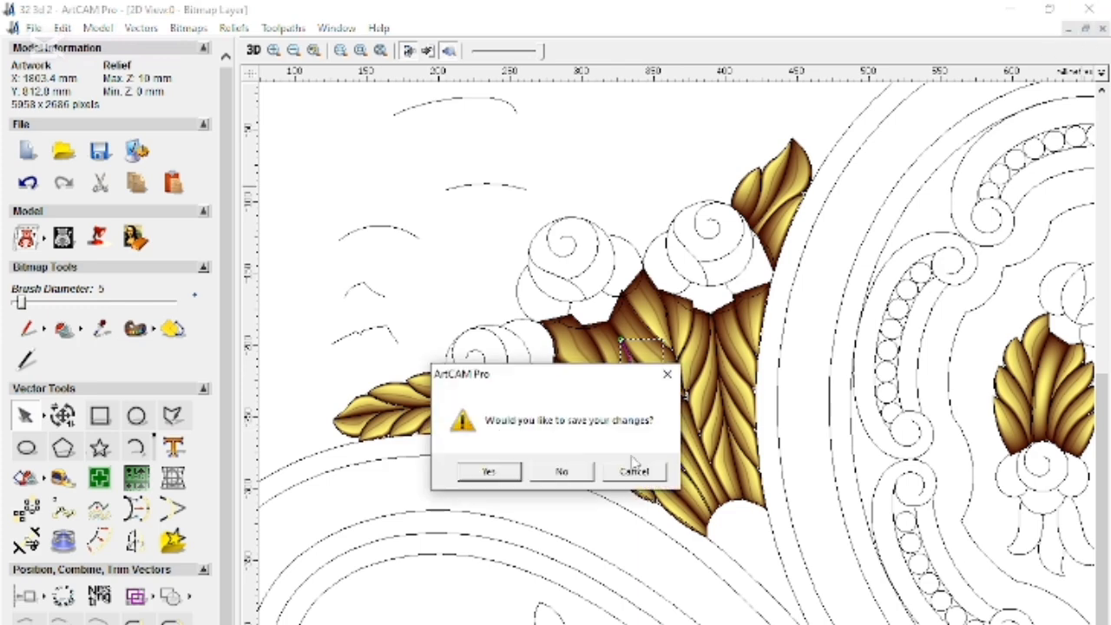
pyautogui.click(562, 472)
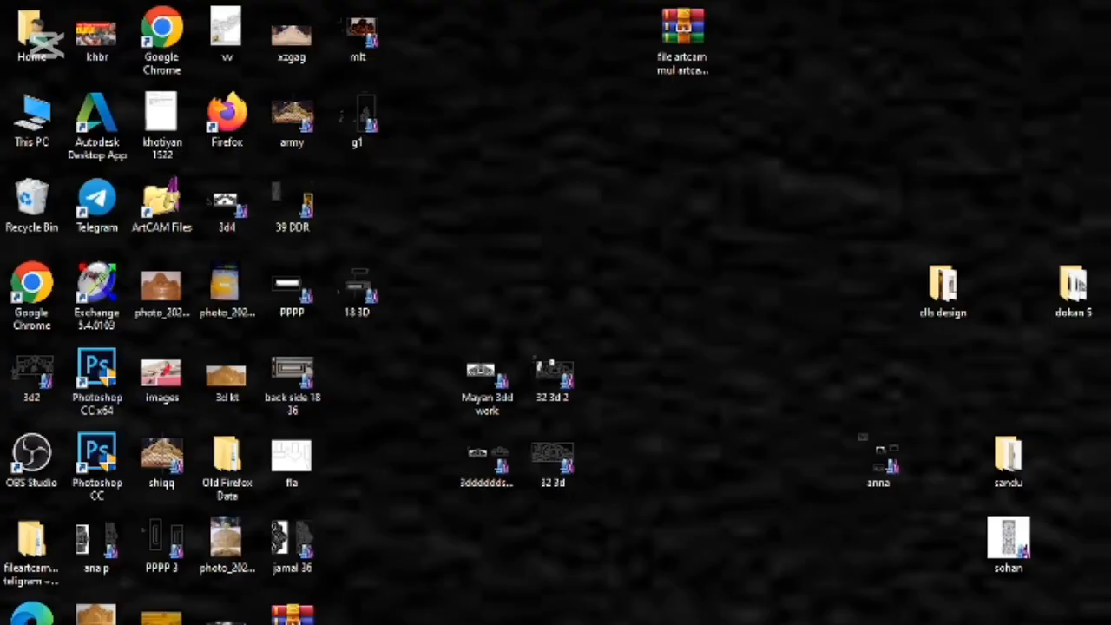
pyautogui.hotkey('alt', 'Tab')
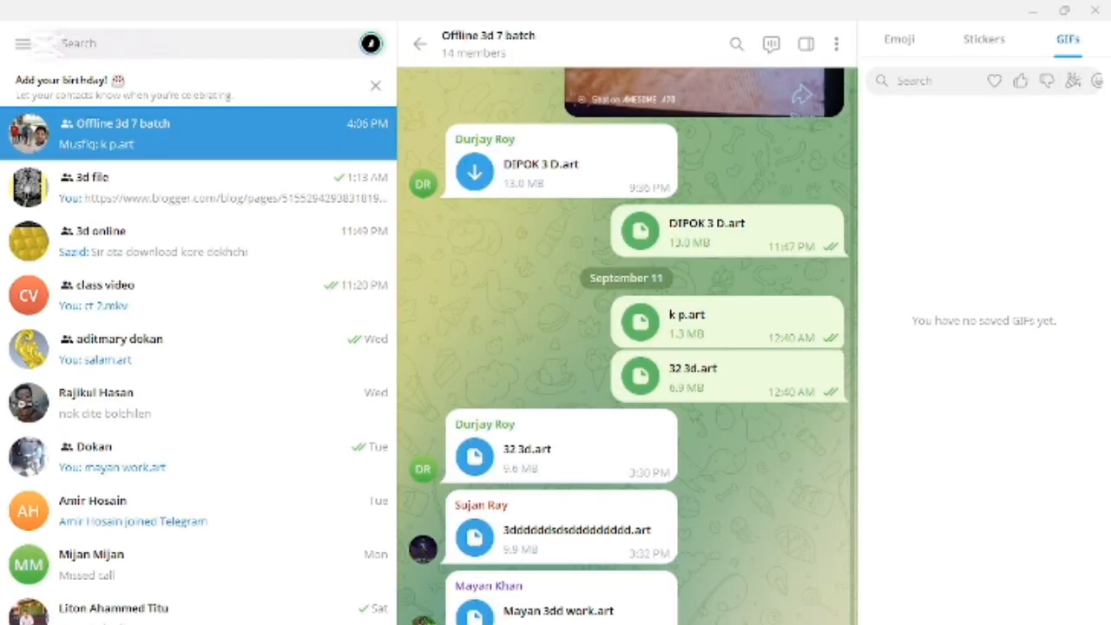
pyautogui.rightClick(683, 534)
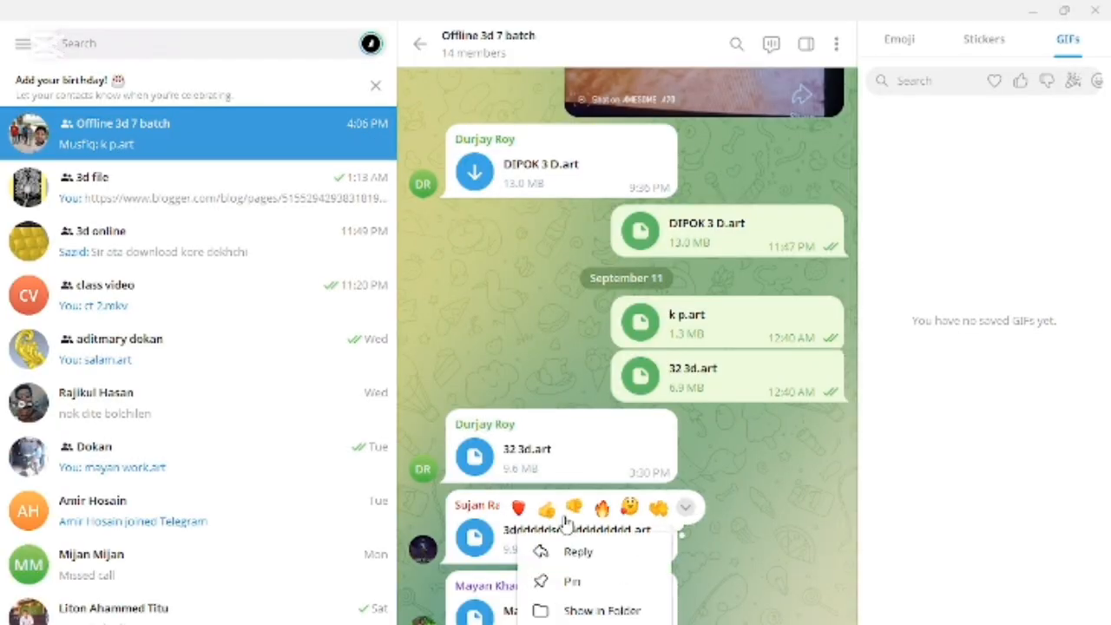
pyautogui.click(595, 624)
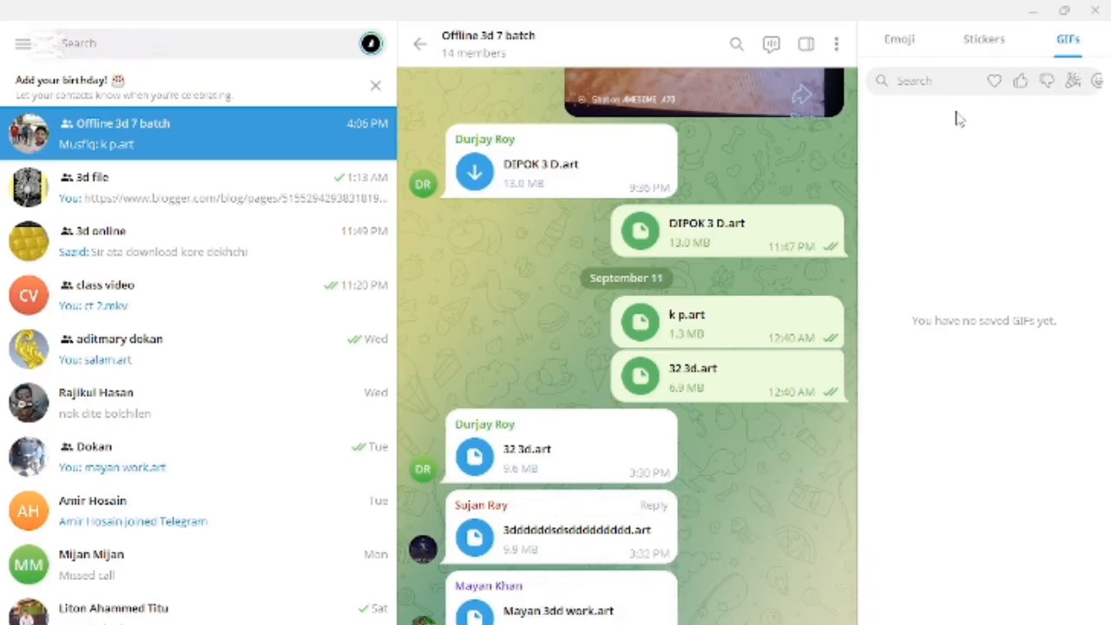
pyautogui.click(65, 317)
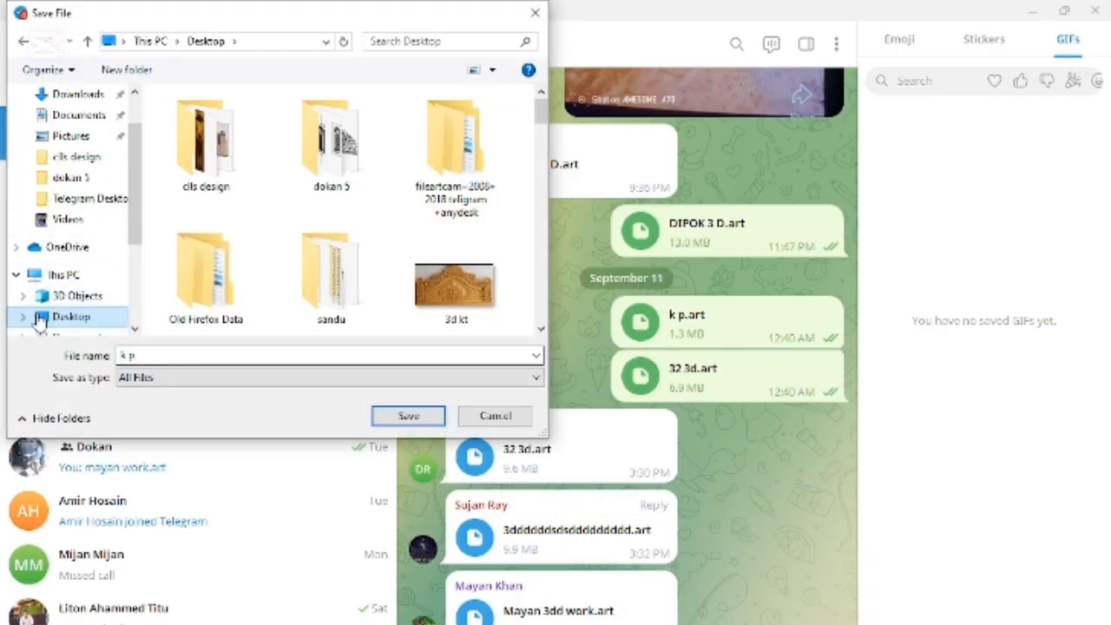
pyautogui.click(409, 417)
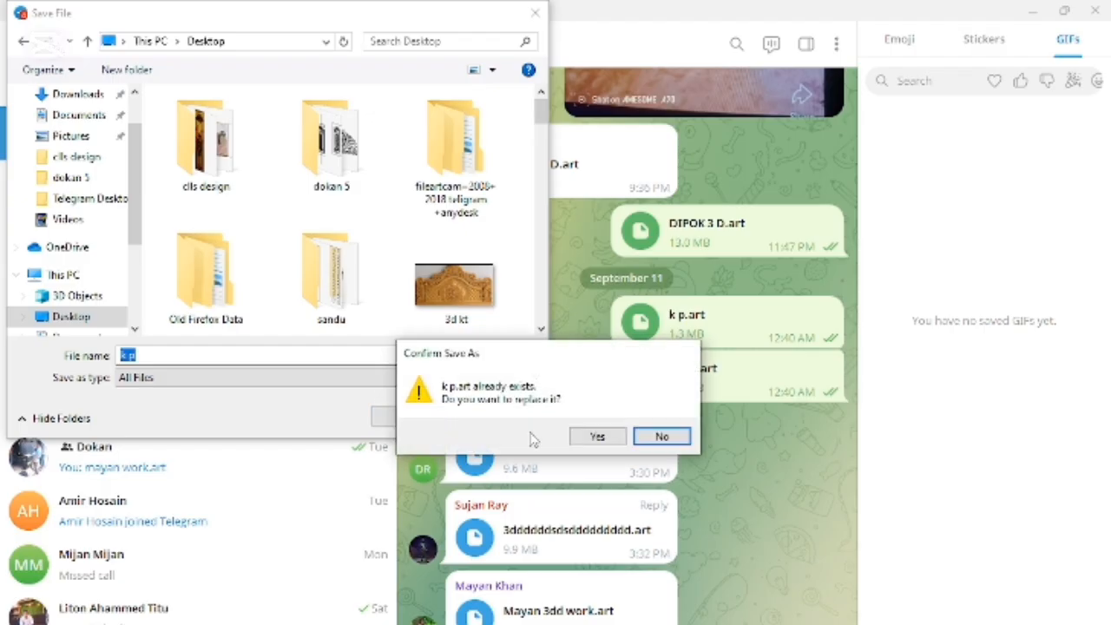
pyautogui.click(661, 436)
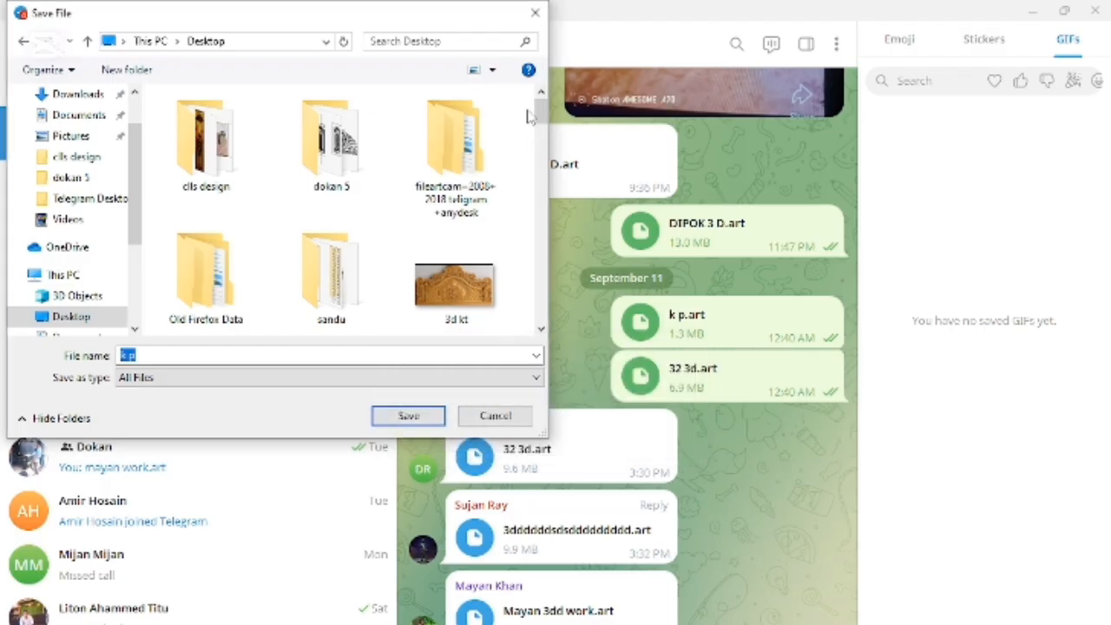
pyautogui.click(535, 14)
pyautogui.click(1042, 11)
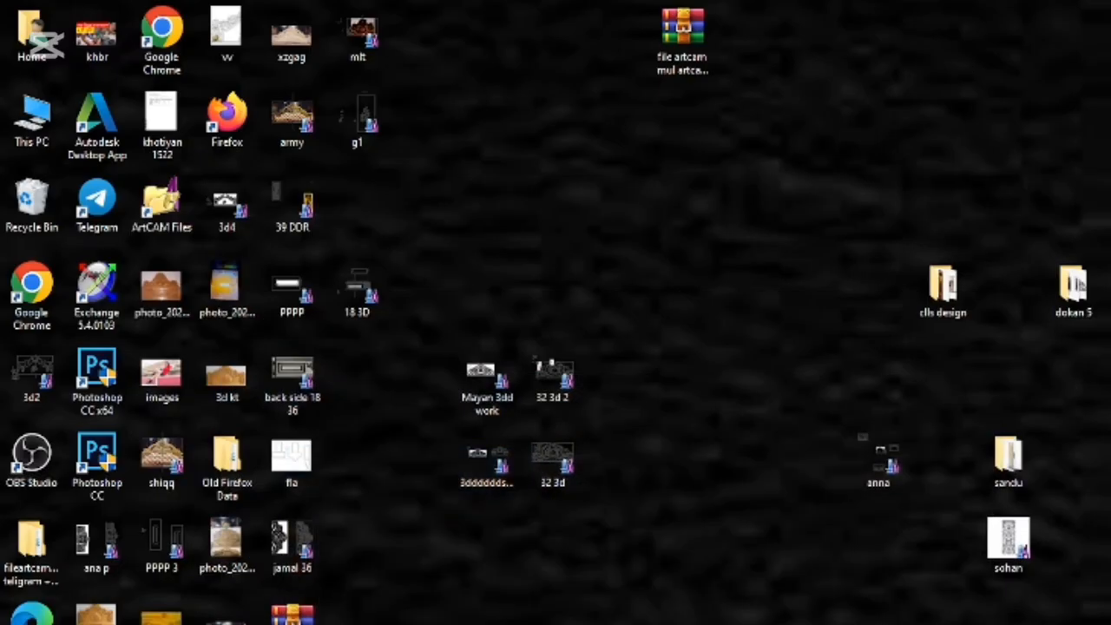
# Rename the existing k p file on the desktop
pyautogui.rightClick(162, 615)
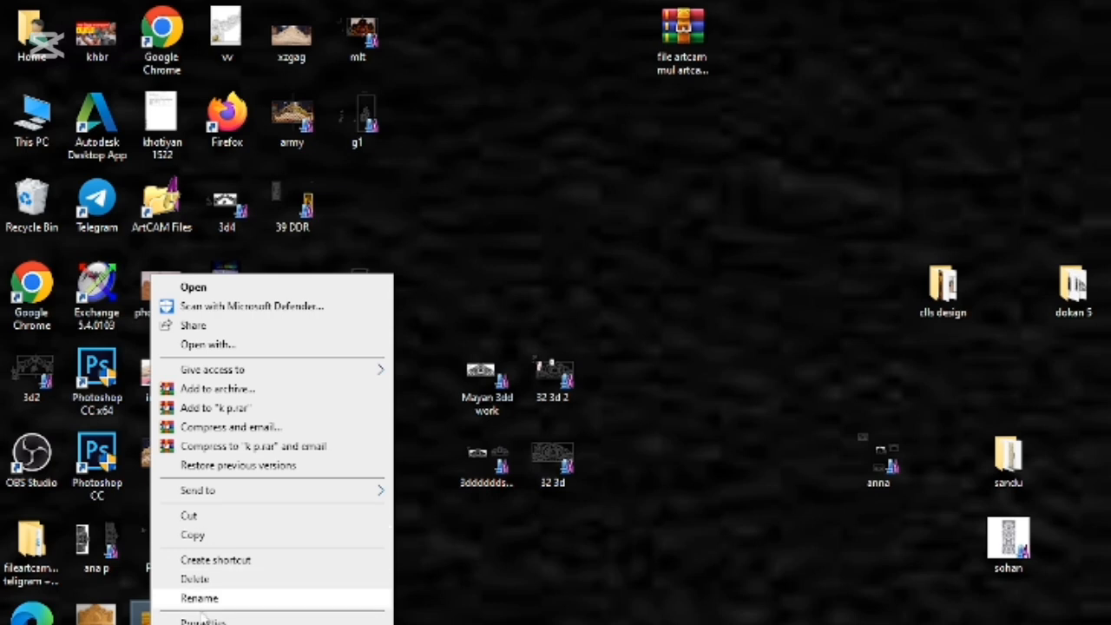
pyautogui.click(201, 601)
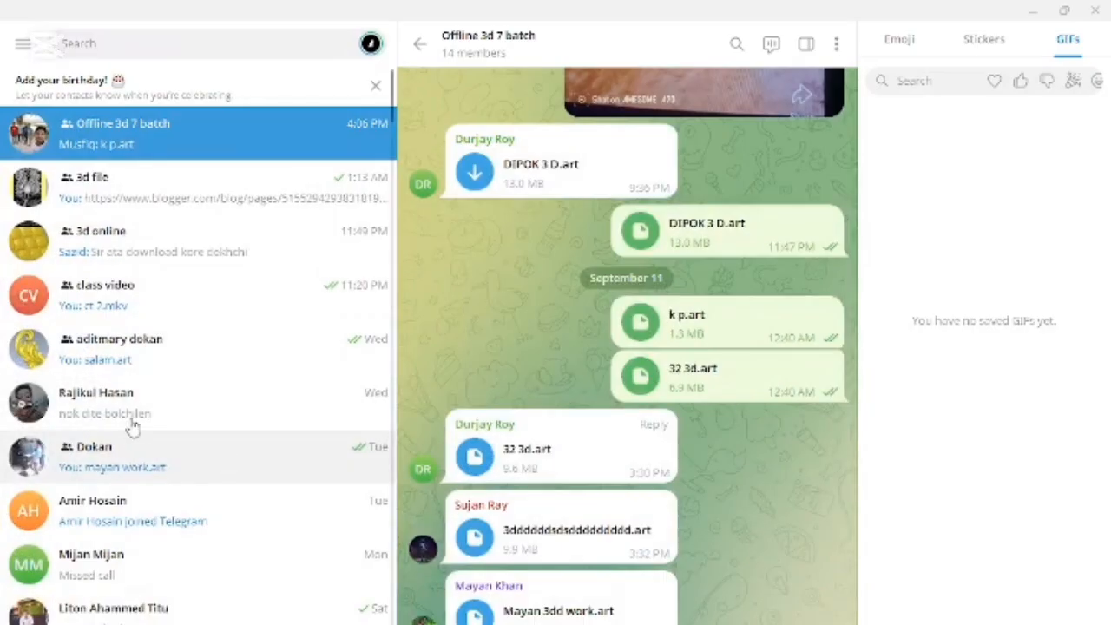
# Switch to Telegram, save k p.art from the Offline 3d 7 batch chat to the Desktop folder, and return to the desktop
pyautogui.rightClick(700, 534)
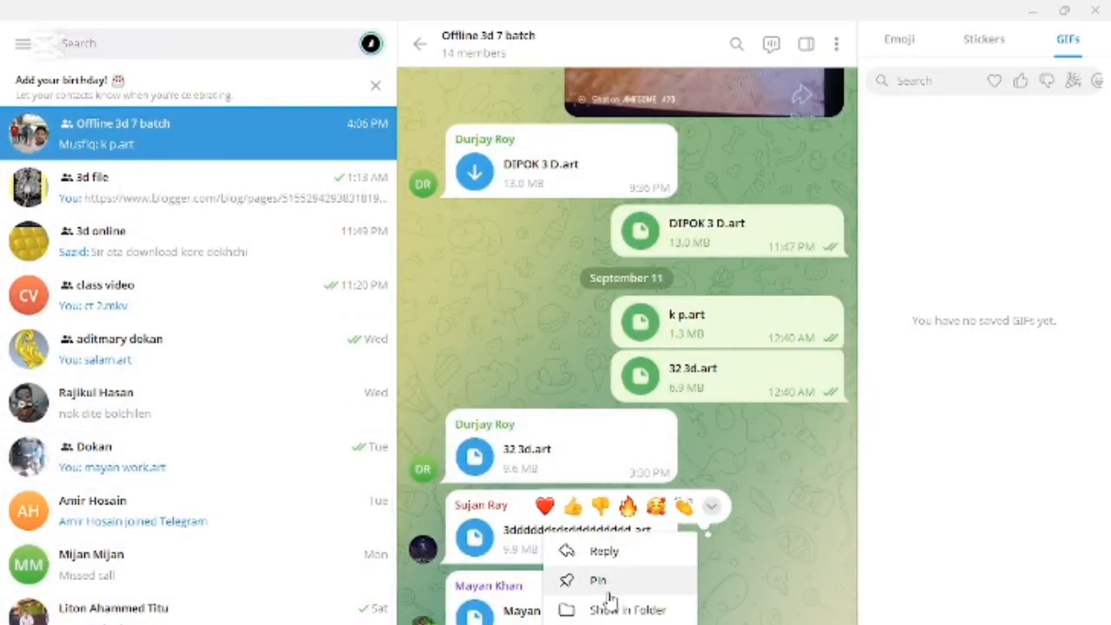
pyautogui.click(608, 624)
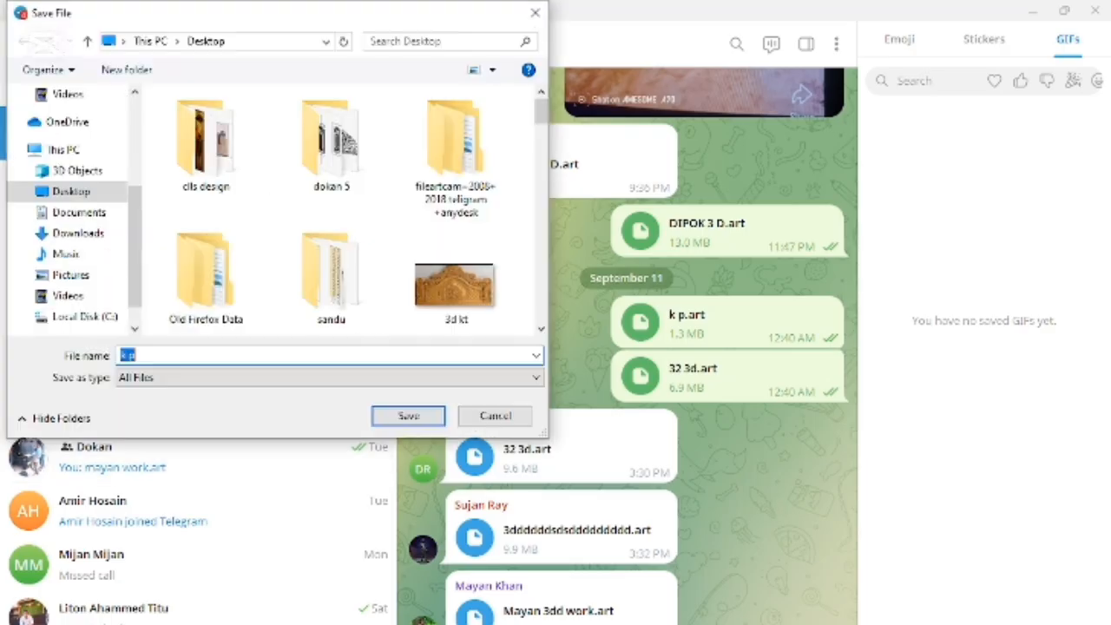
pyautogui.click(86, 192)
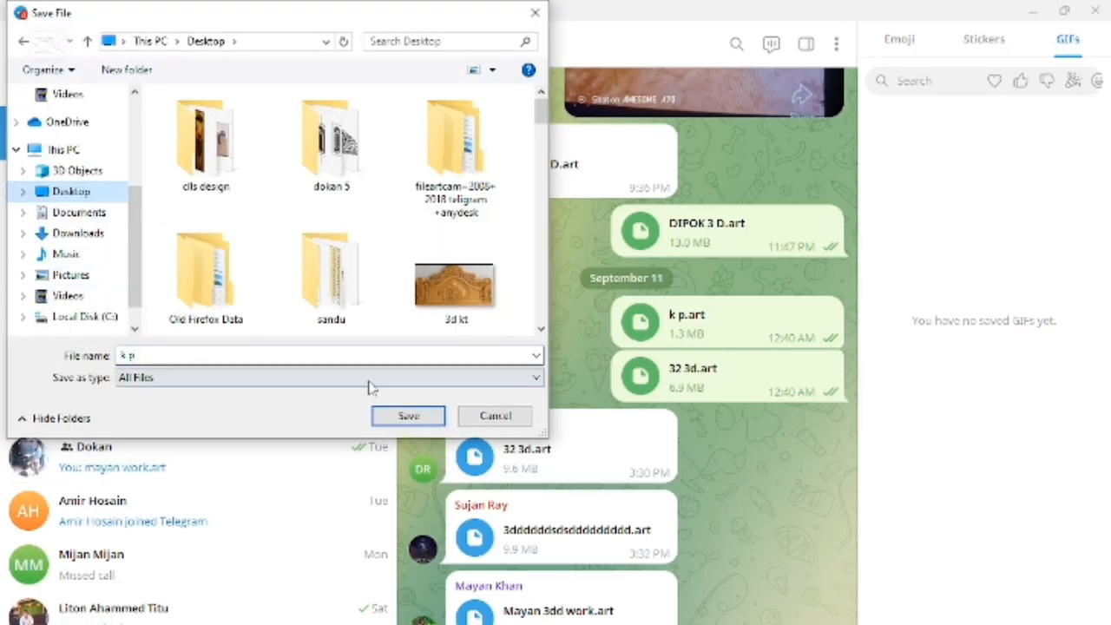
pyautogui.click(409, 418)
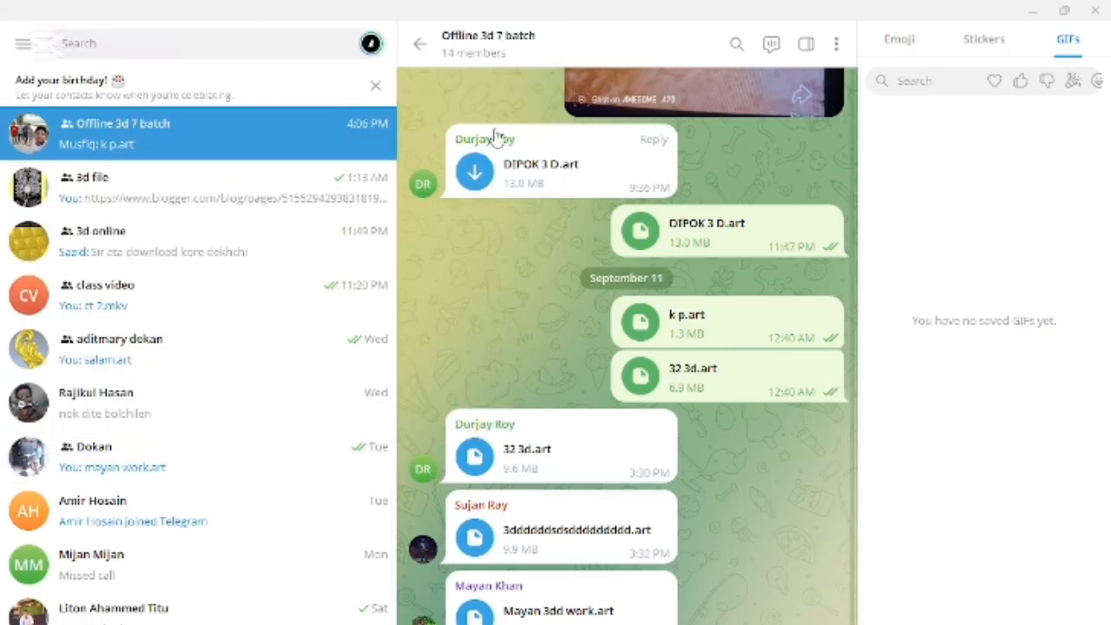
pyautogui.click(1033, 10)
pyautogui.rightClick(661, 337)
pyautogui.click(712, 388)
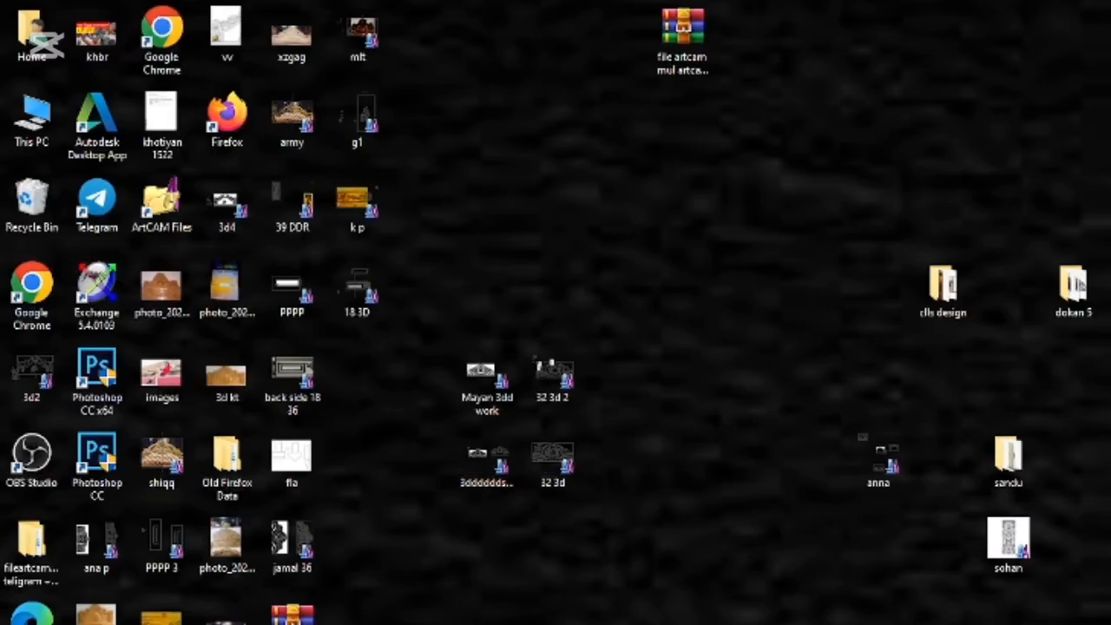
# Open the k p file from the desktop without recovering auto-save files, and fade the background bitmap to about half
pyautogui.click(356, 202)
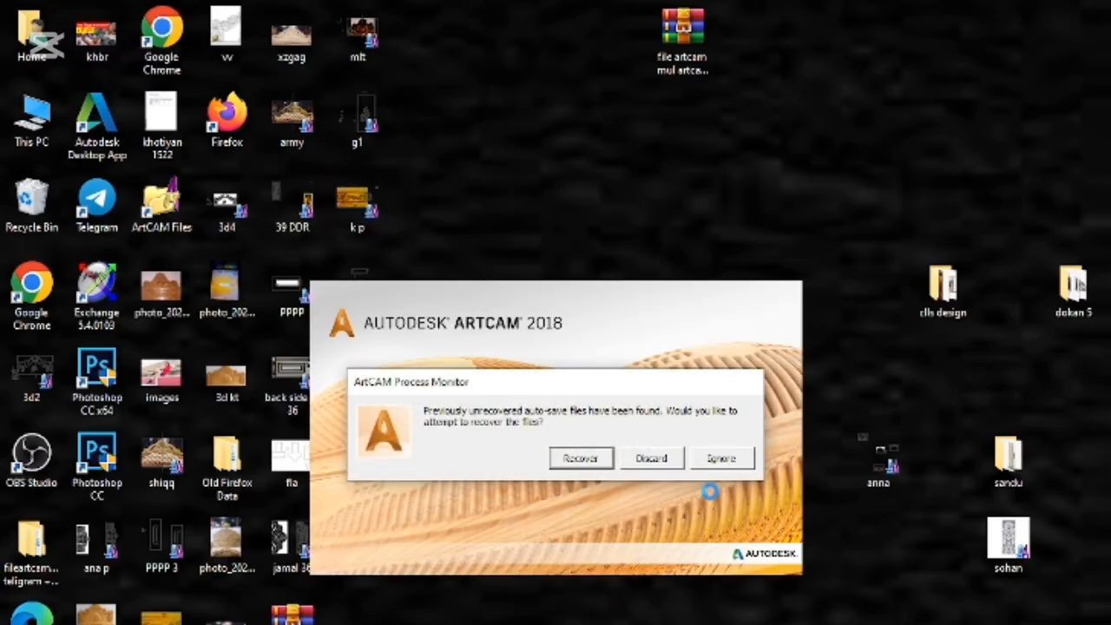
pyautogui.click(716, 462)
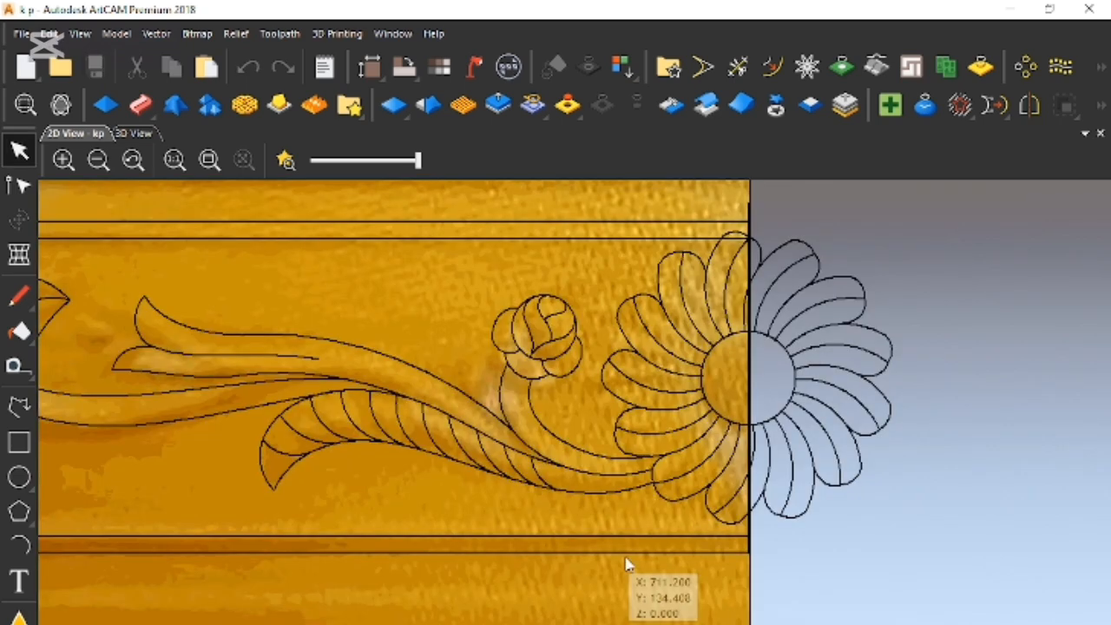
pyautogui.moveTo(418, 163); pyautogui.dragTo(363, 162)
# Examine the k p vector drawing up close, checking the large flower, the stems and the five-part leaf flower with its bud
pyautogui.scroll(-2, 542, 358)
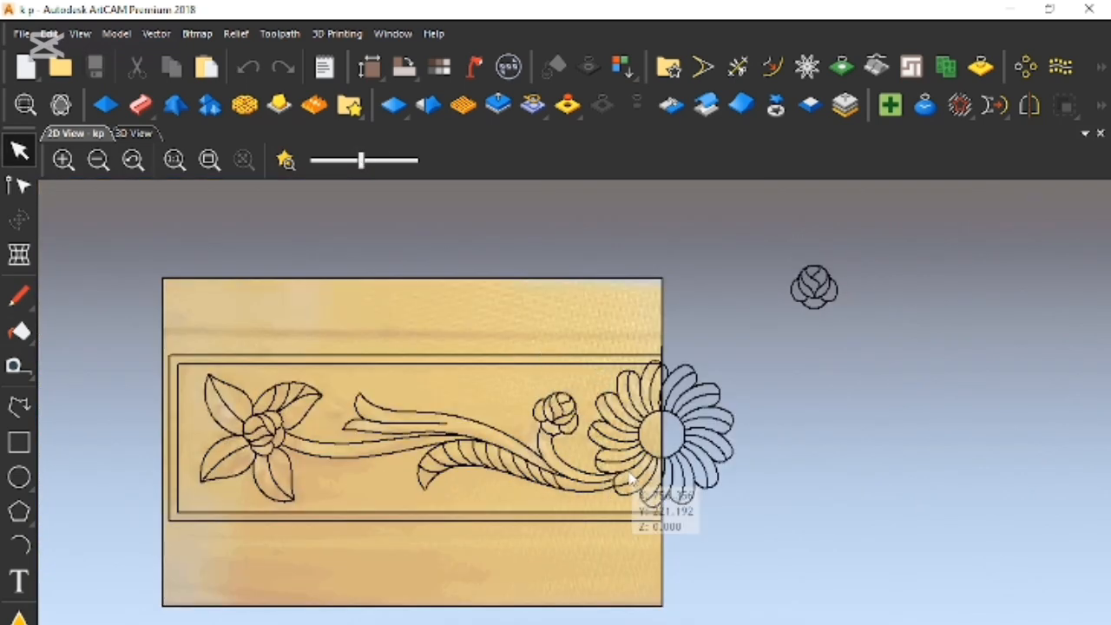
pyautogui.scroll(2, 630, 480)
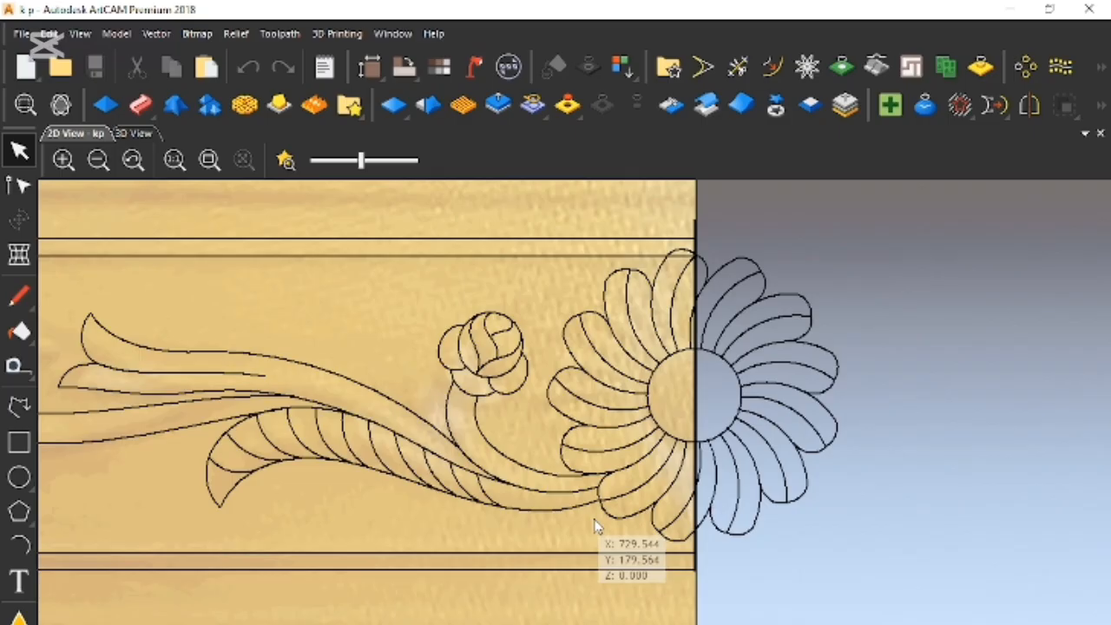
pyautogui.scroll(2, 596, 526)
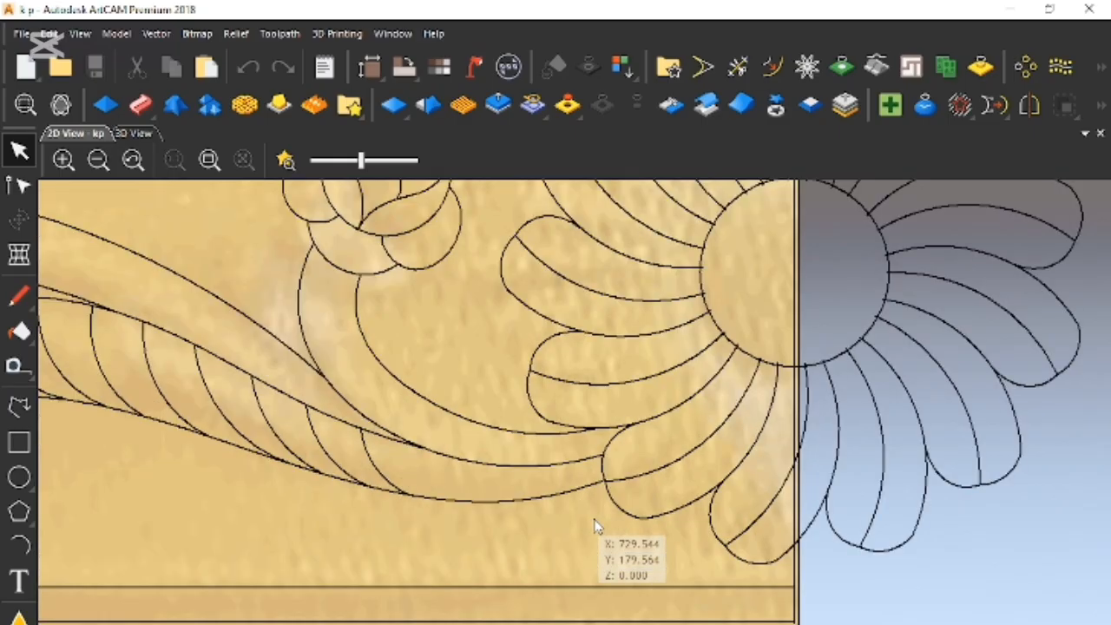
pyautogui.scroll(-4, 596, 526)
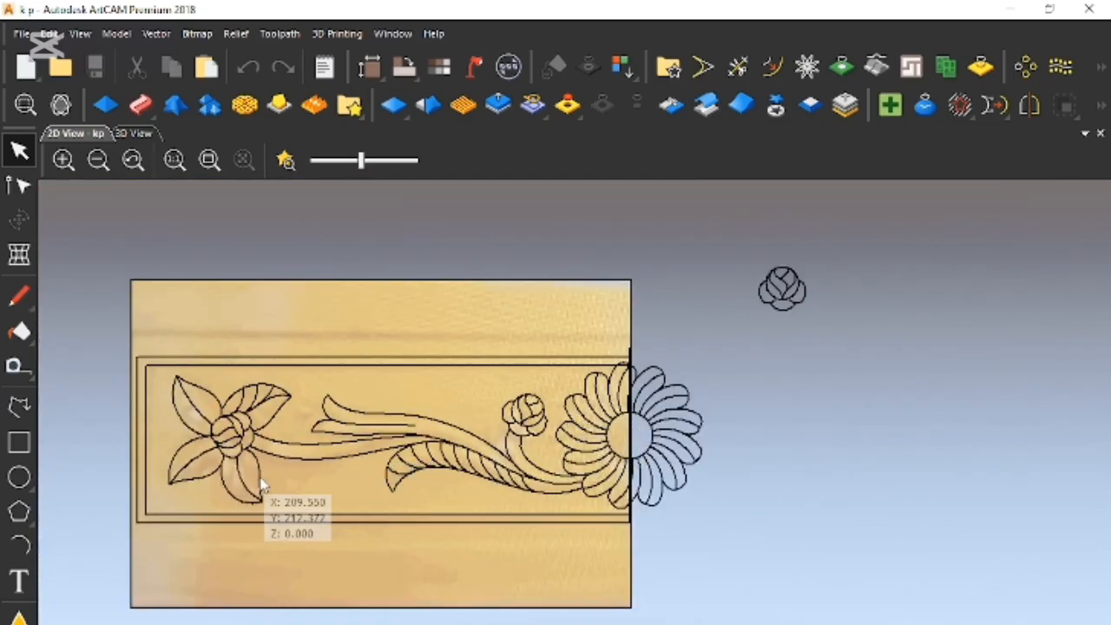
pyautogui.scroll(4, 261, 452)
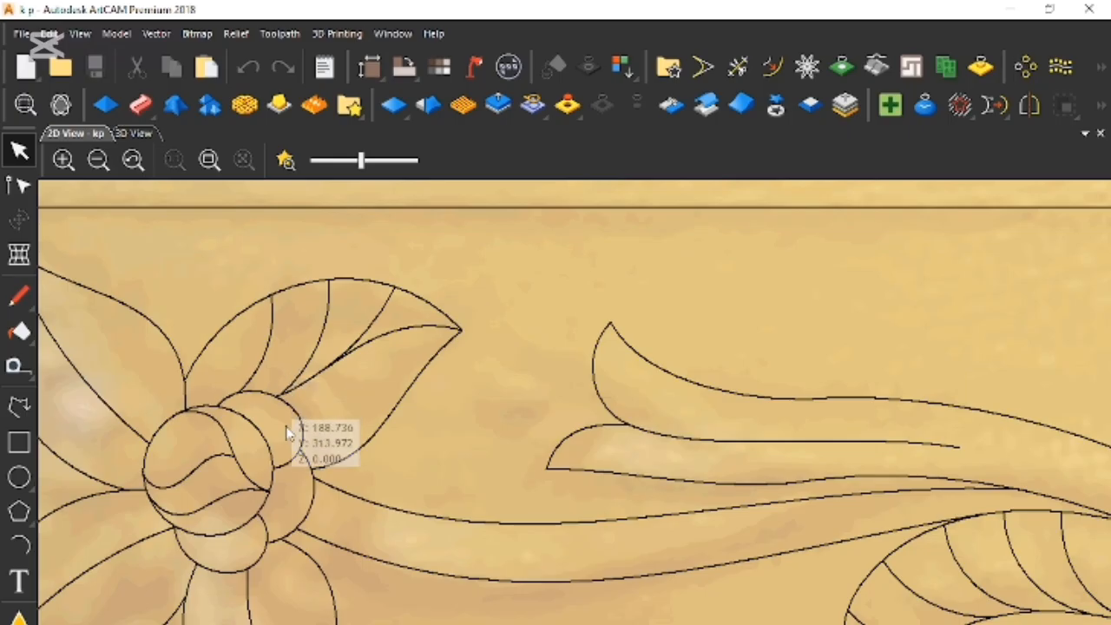
pyautogui.scroll(1, 218, 488)
pyautogui.scroll(-1, 221, 489)
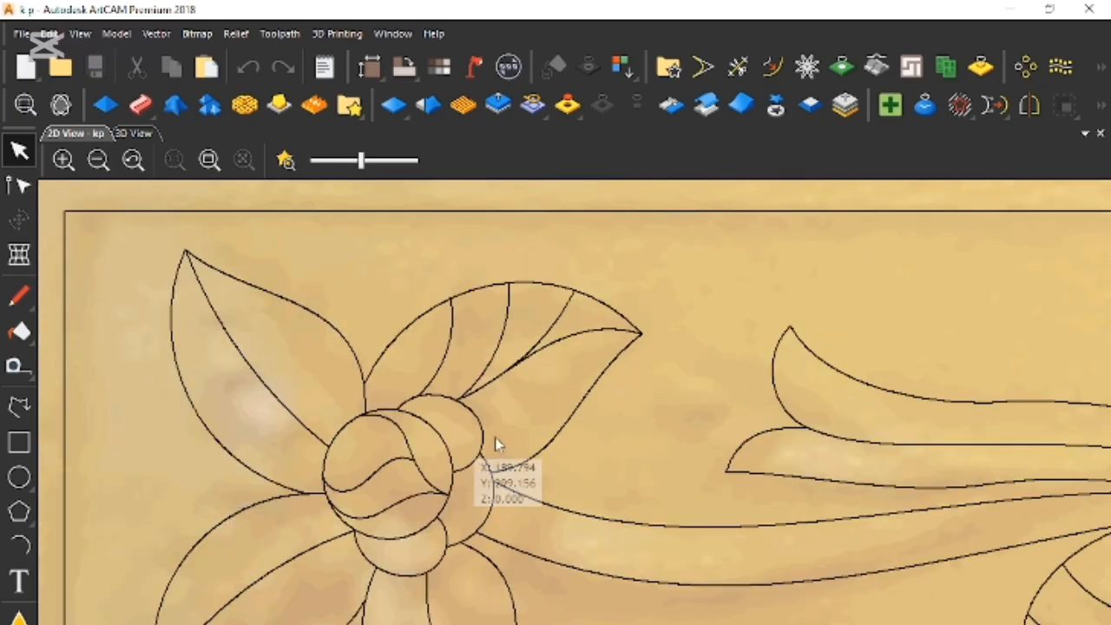
pyautogui.scroll(-1, 497, 445)
pyautogui.scroll(-1, 776, 447)
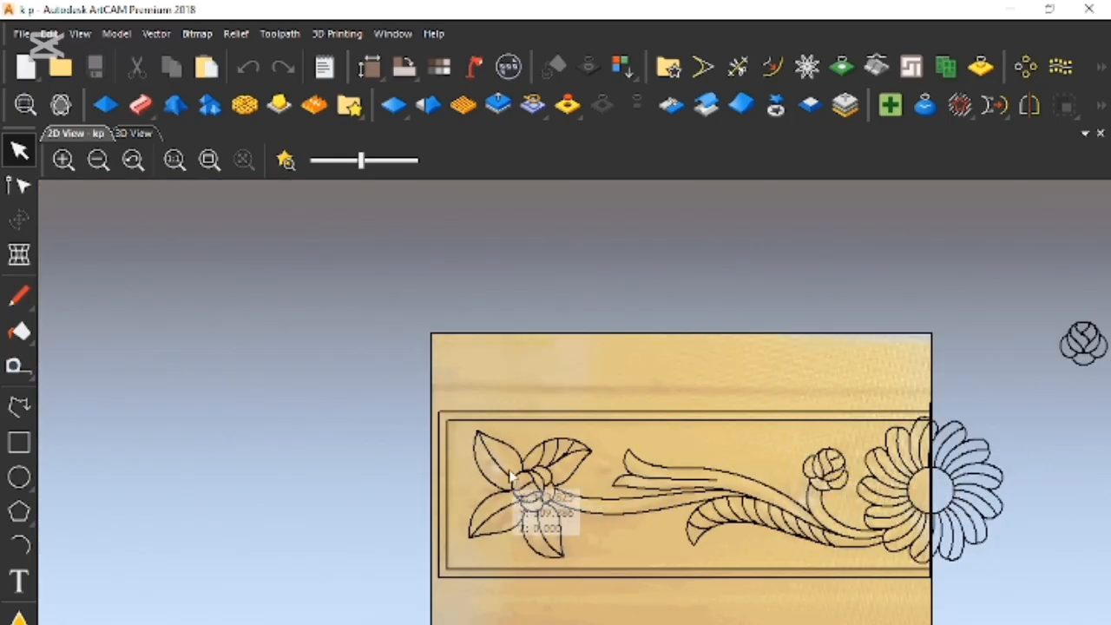
pyautogui.scroll(3, 512, 476)
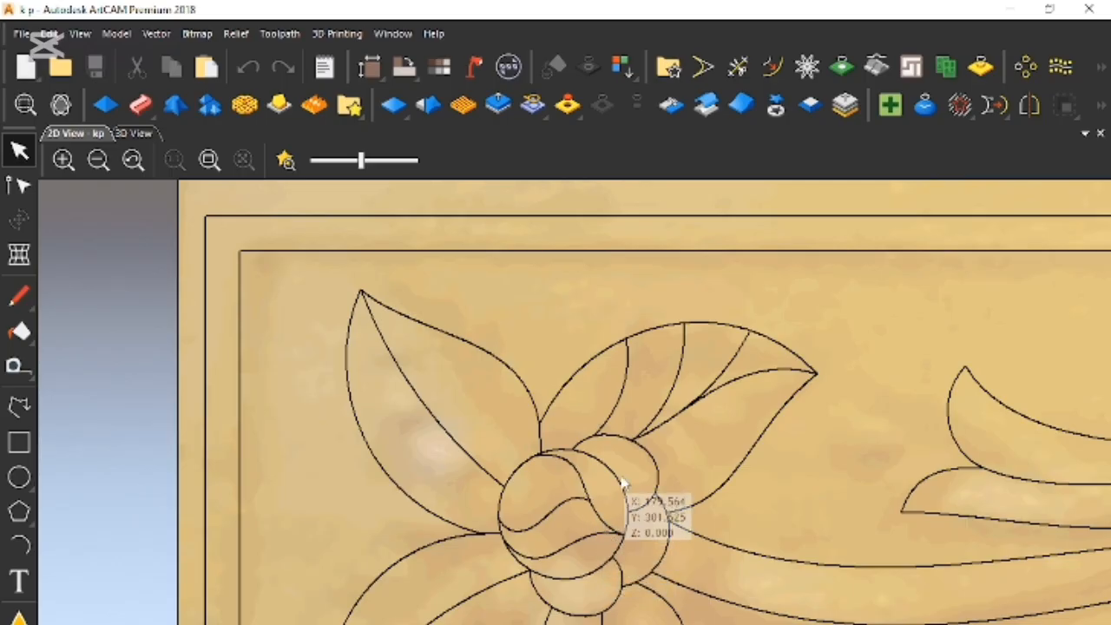
pyautogui.scroll(-1, 652, 495)
pyautogui.scroll(1, 657, 464)
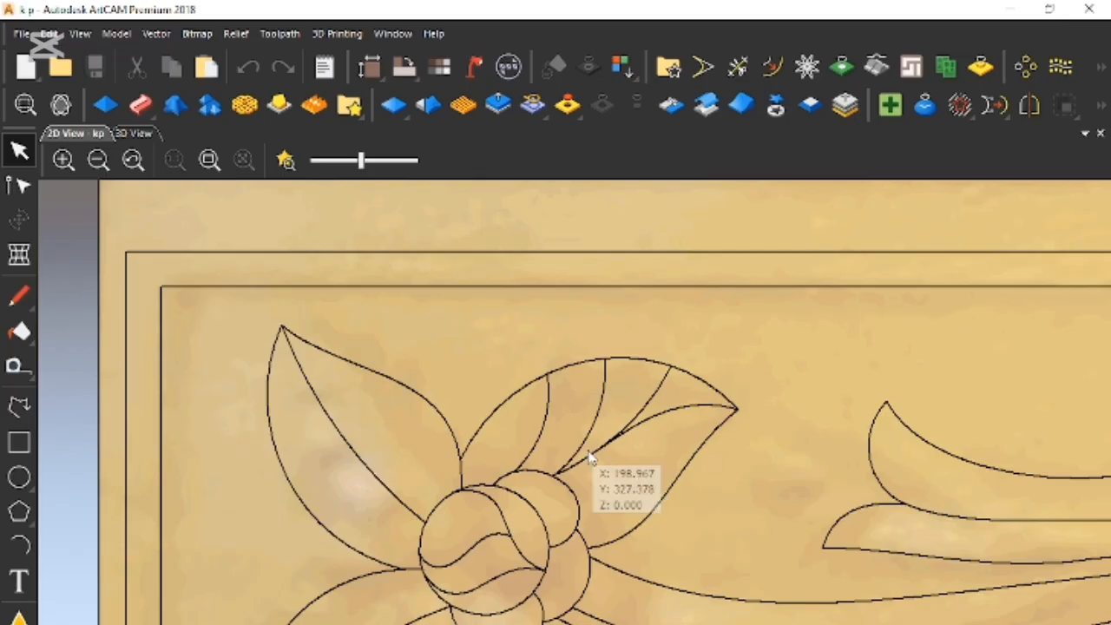
pyautogui.scroll(-1, 595, 617)
pyautogui.scroll(1, 599, 619)
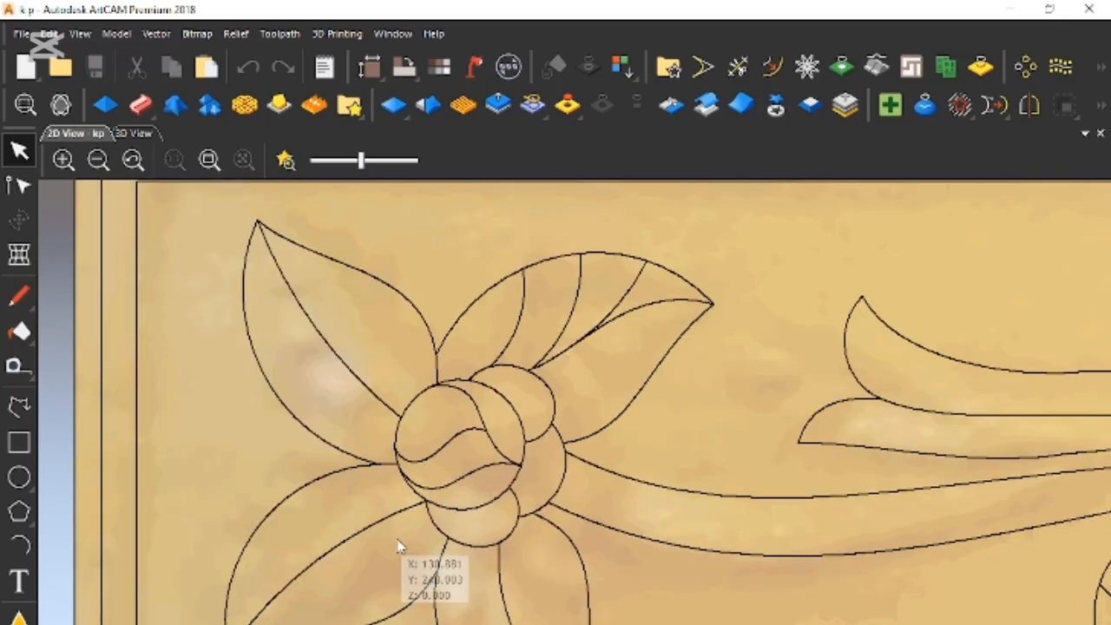
pyautogui.scroll(1, 404, 539)
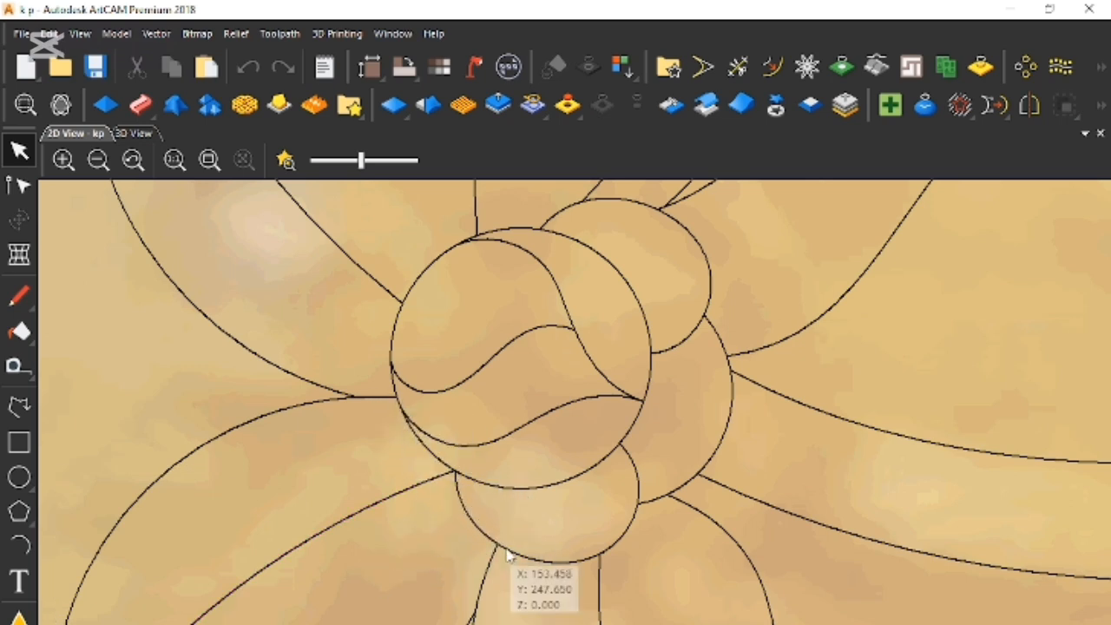
pyautogui.scroll(-1, 723, 617)
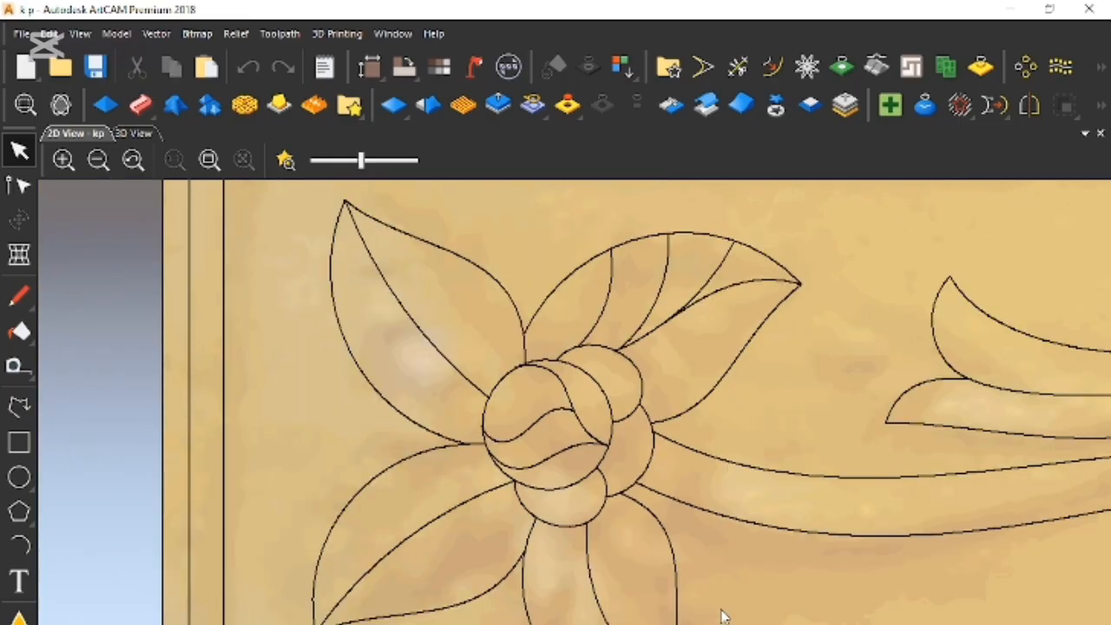
pyautogui.scroll(1, 617, 610)
# Reshape the midrib curve of the leaf flower's lowest leaf into a gentle S by node editing
pyautogui.click(580, 608)
pyautogui.scroll(-1, 613, 613)
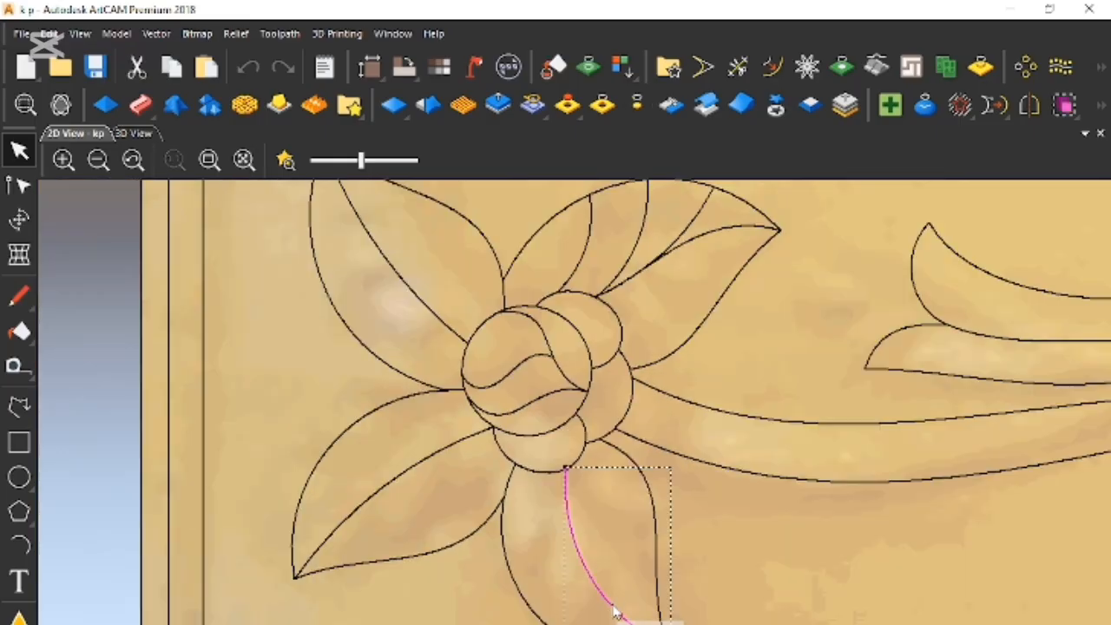
pyautogui.press('n')
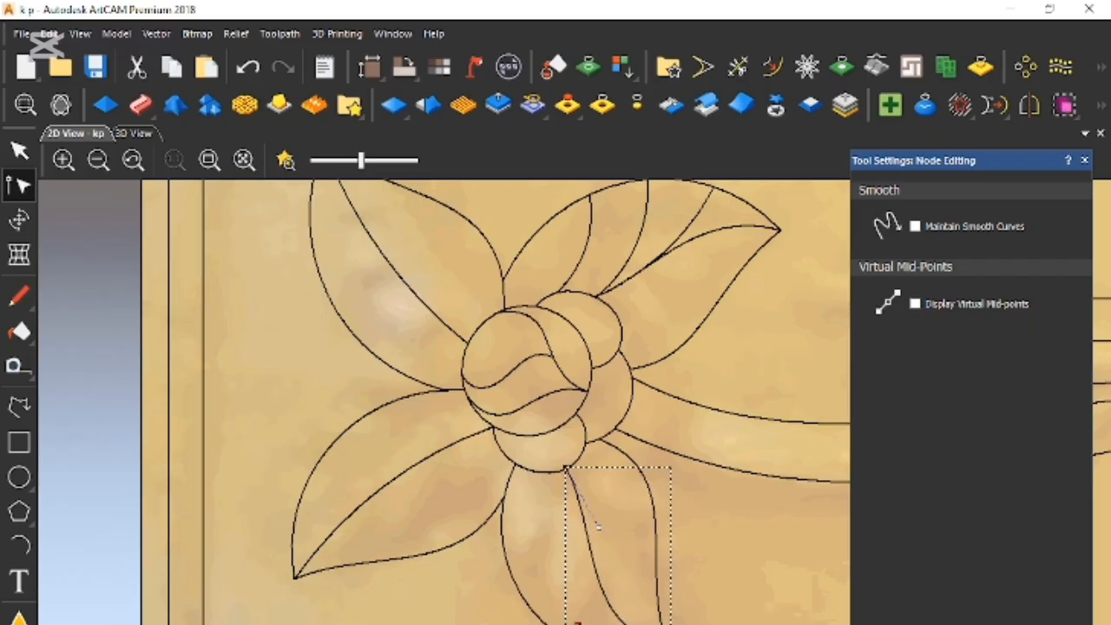
pyautogui.click(614, 551)
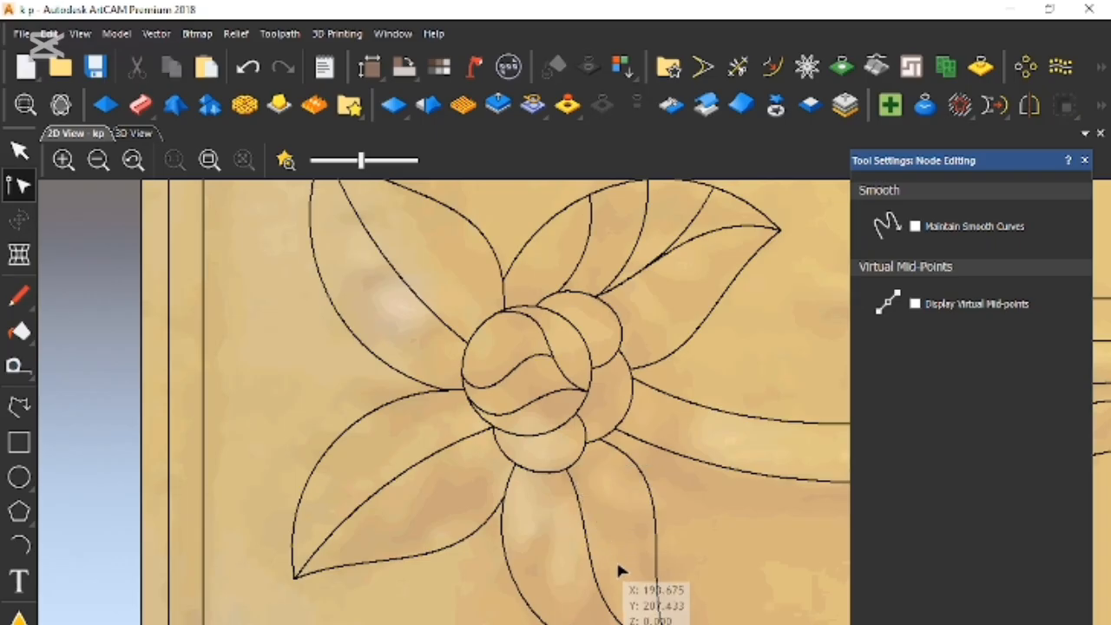
pyautogui.click(598, 525)
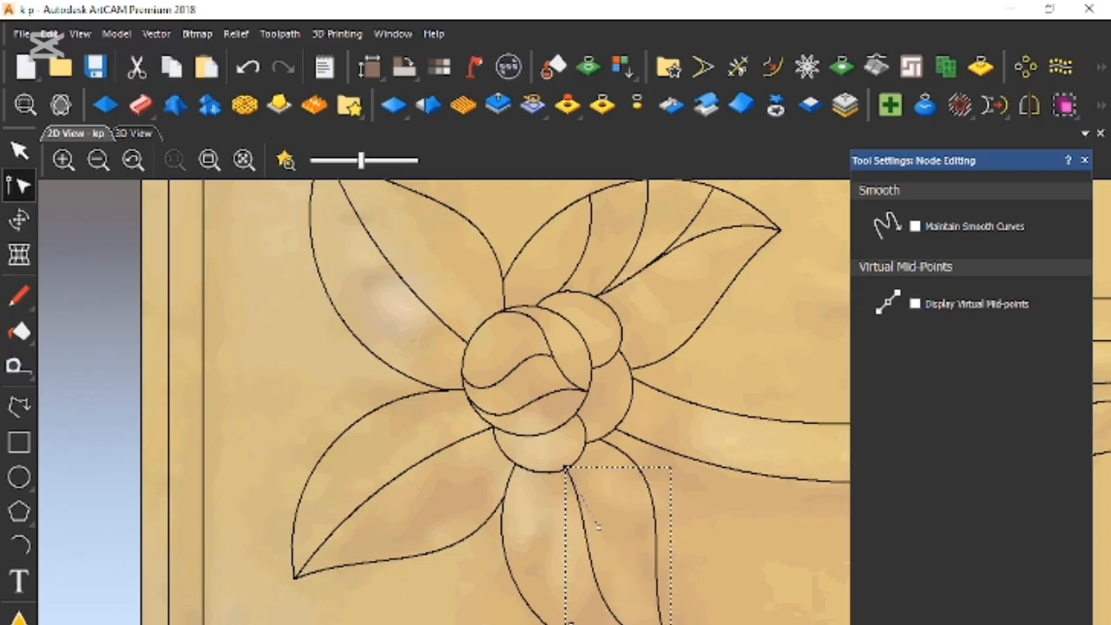
# Lower the tip end of the small split leaf's bottom edge on the long stem and bend its handle upward
pyautogui.scroll(-3, 660, 496)
pyautogui.scroll(2, 683, 496)
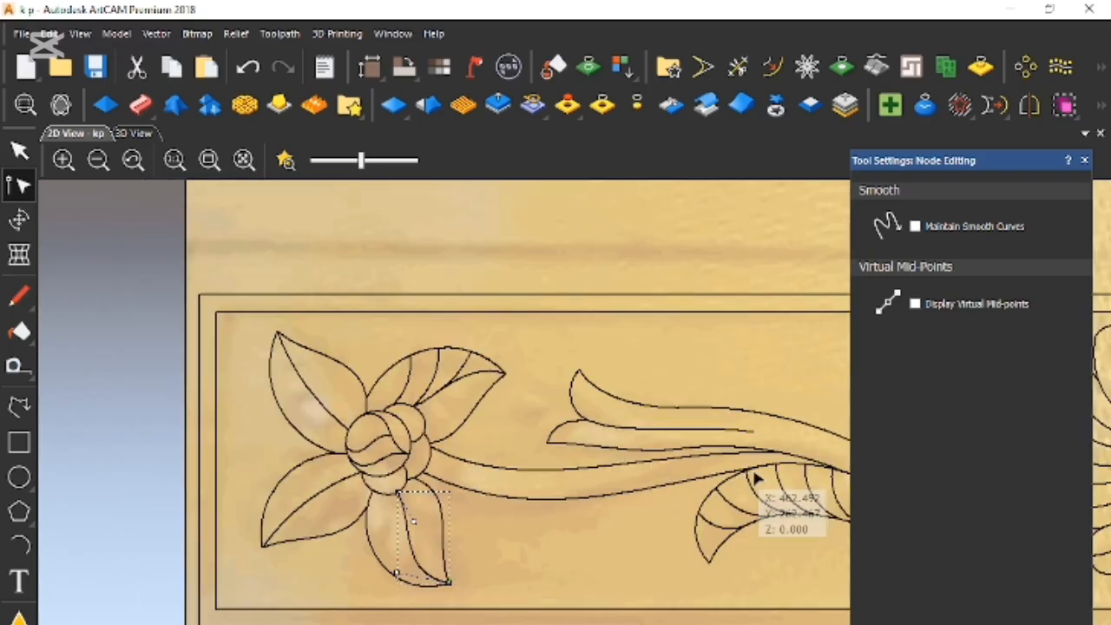
pyautogui.scroll(-2, 763, 476)
pyautogui.scroll(2, 764, 483)
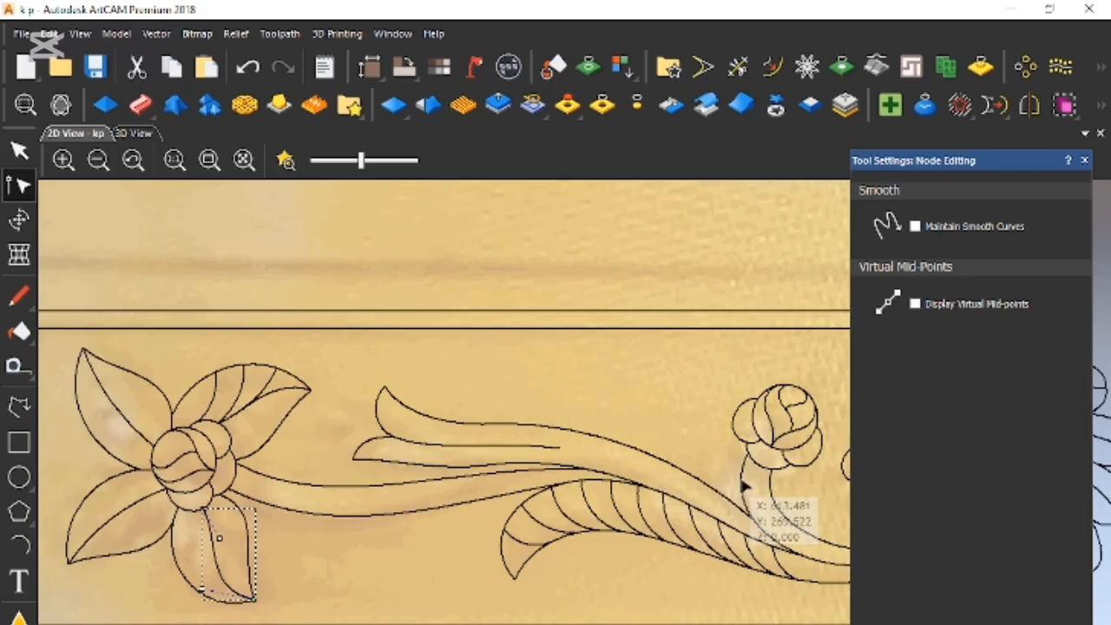
pyautogui.scroll(1, 563, 475)
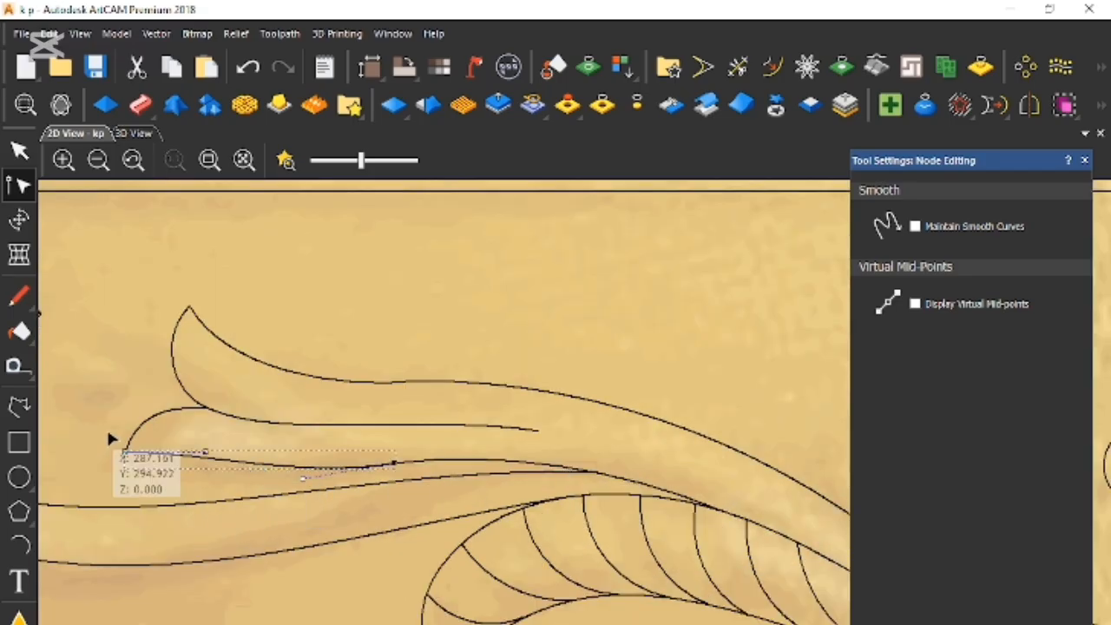
pyautogui.click(126, 456)
pyautogui.moveTo(126, 452); pyautogui.dragTo(127, 469)
pyautogui.moveTo(204, 465); pyautogui.dragTo(194, 454)
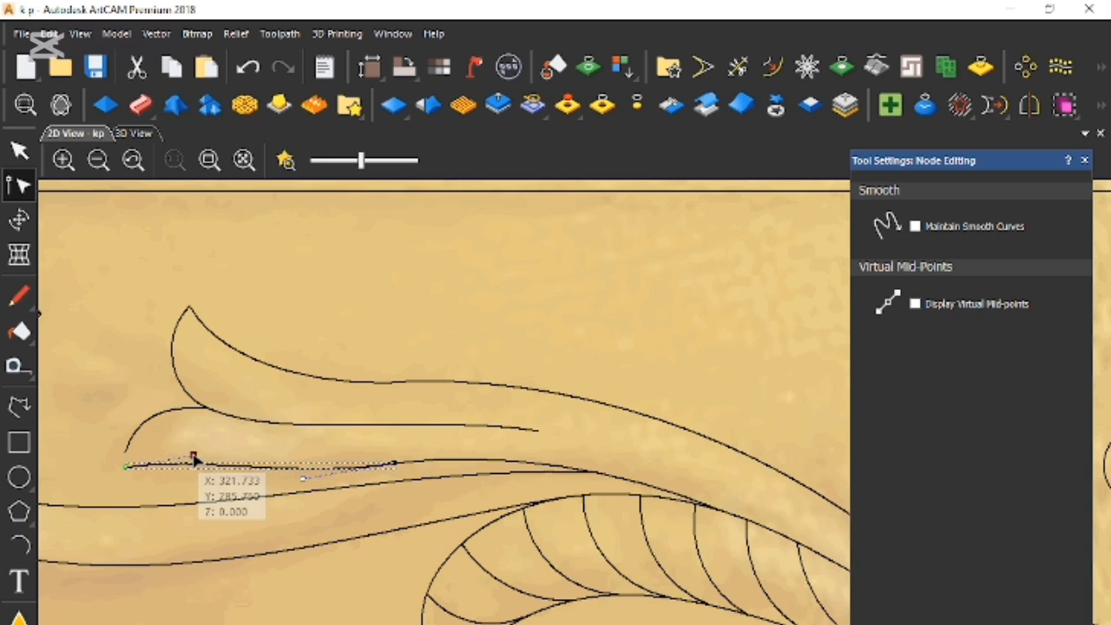
# Move the end of the small split leaf's rounded upper curve onto the lowered tip and adjust its curvature
pyautogui.click(135, 432)
pyautogui.moveTo(125, 451); pyautogui.dragTo(126, 466)
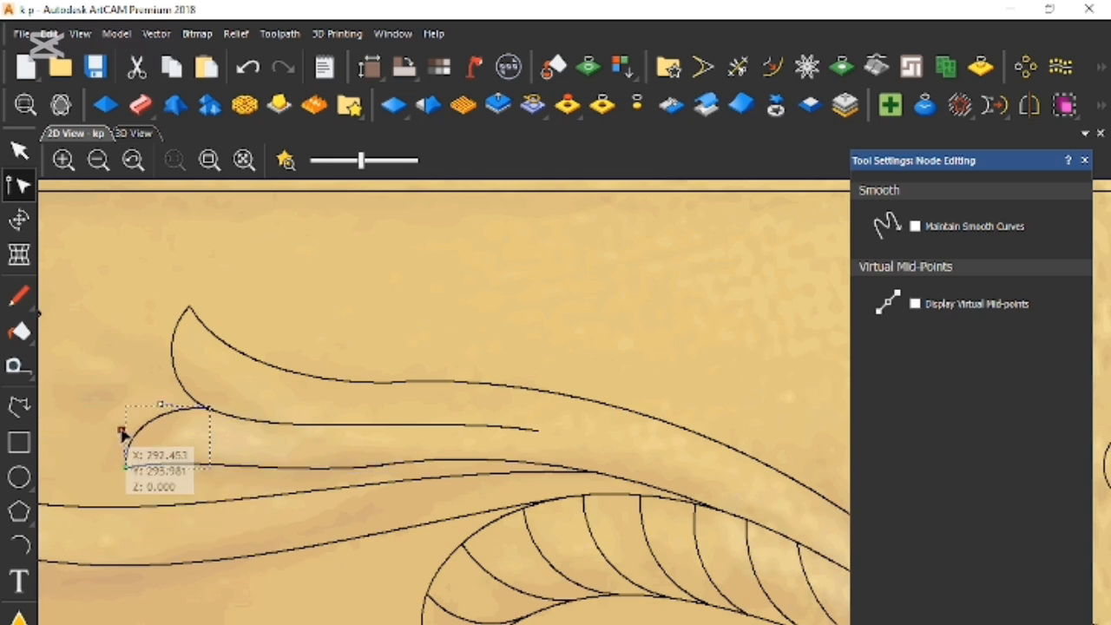
pyautogui.scroll(2, 170, 412)
pyautogui.moveTo(151, 398); pyautogui.dragTo(144, 379)
pyautogui.click(453, 467)
# Cut the small split leaf's bottom edge at two points to separate its wavy middle section
pyautogui.scroll(-5, 689, 509)
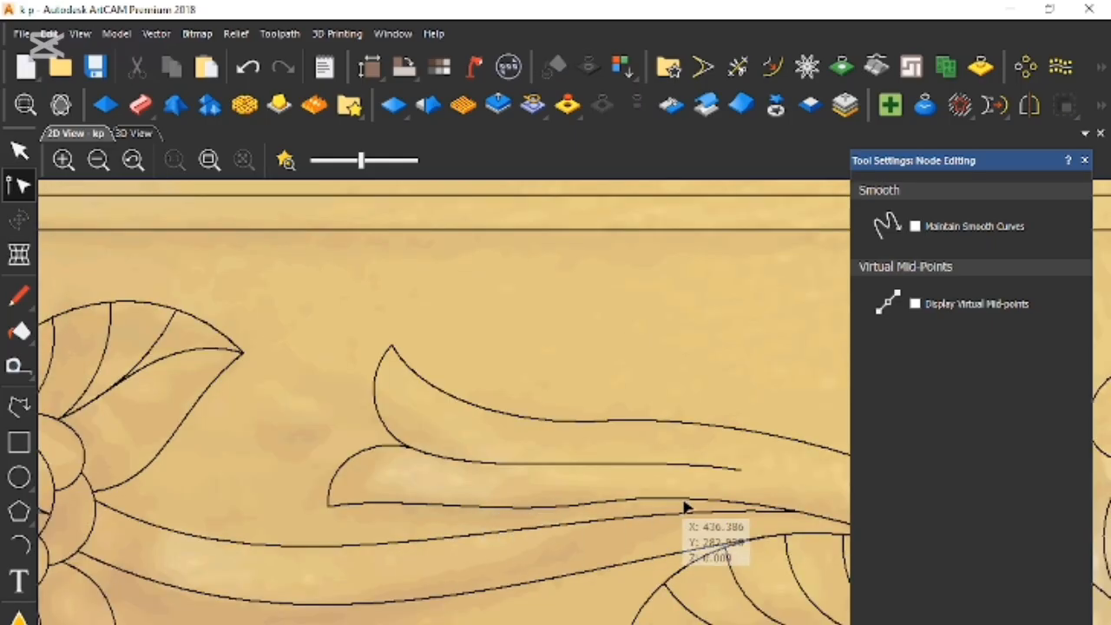
pyautogui.scroll(5, 628, 509)
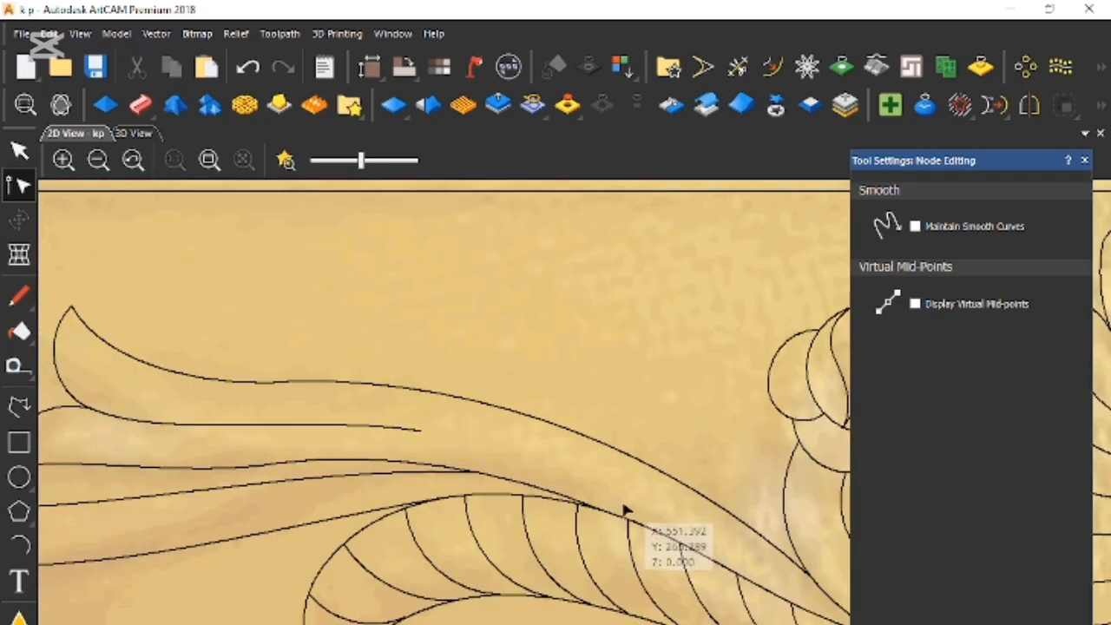
pyautogui.click(270, 465)
pyautogui.scroll(-4, 303, 480)
pyautogui.scroll(4, 477, 486)
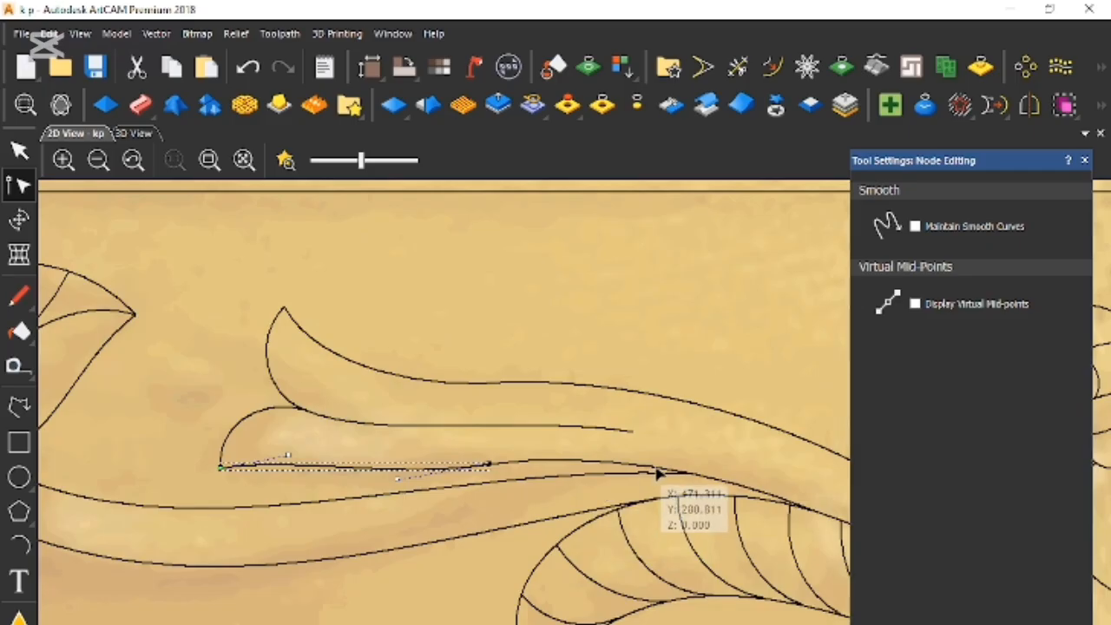
pyautogui.press('c')
pyautogui.click(359, 469)
pyautogui.press('c')
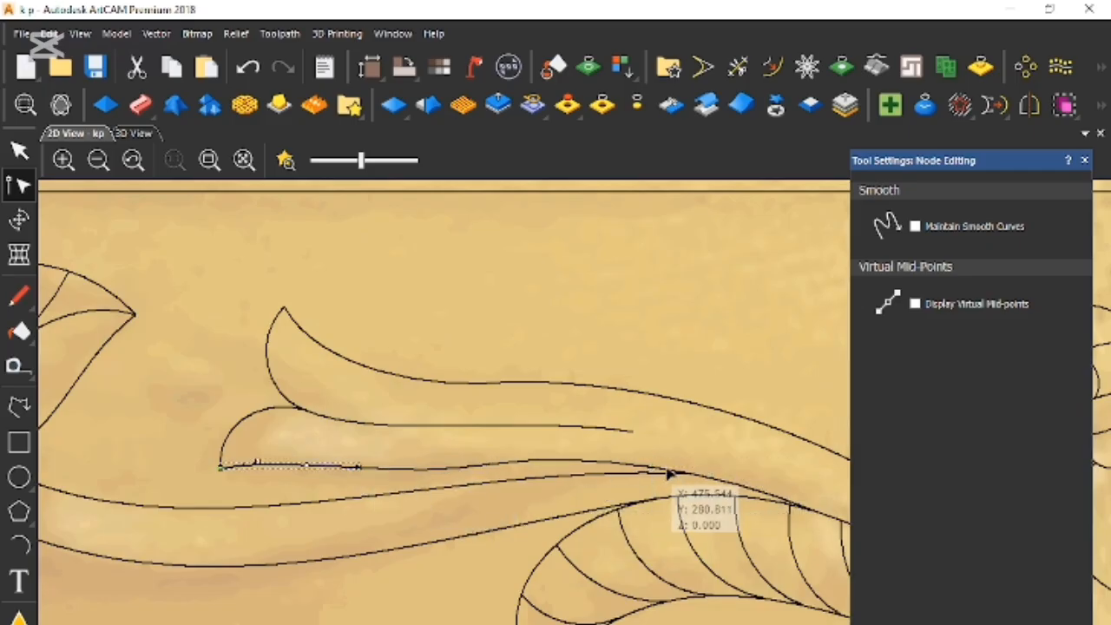
# Join the two outer pieces of the small leaf's bottom edge and remove the leftover middle section
pyautogui.click(617, 478)
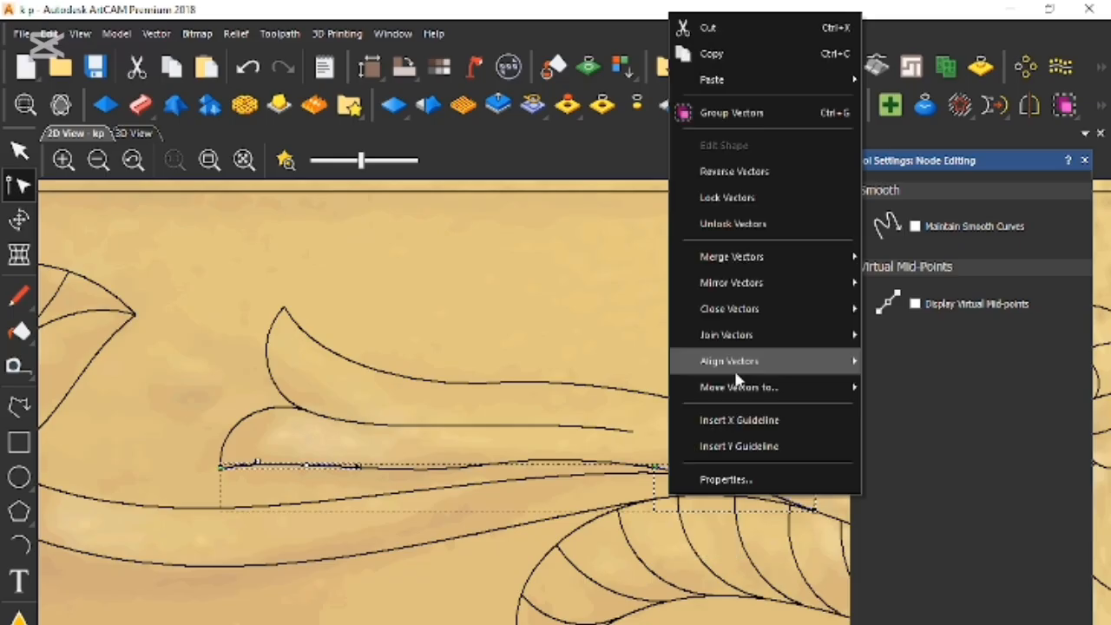
pyautogui.moveTo(734, 339)
pyautogui.click(909, 339)
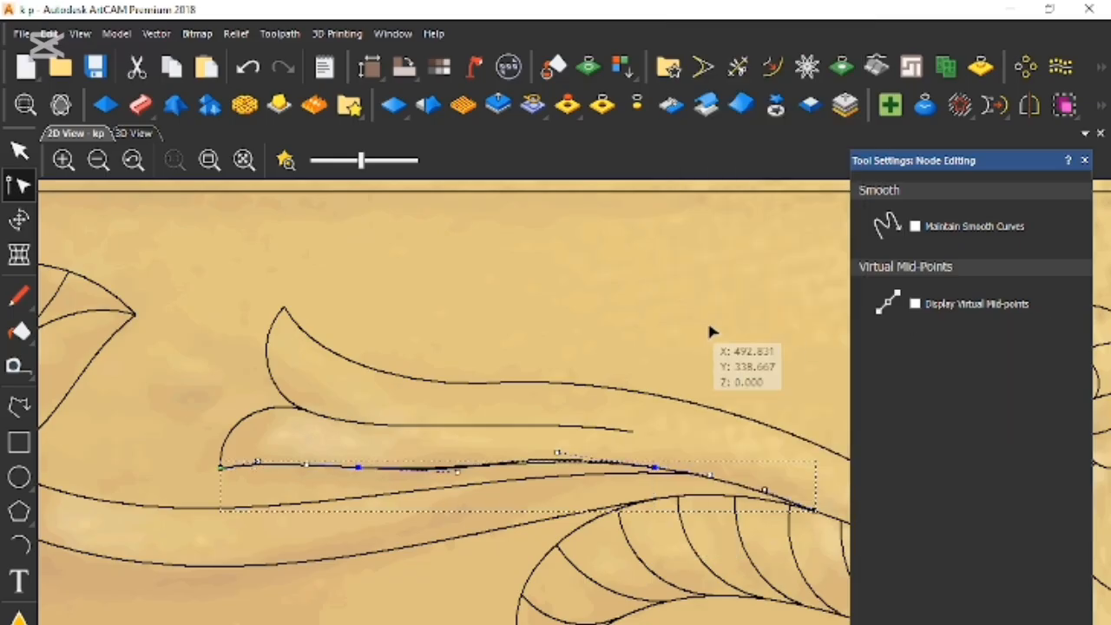
pyautogui.moveTo(246, 428); pyautogui.dragTo(663, 499)
pyautogui.rightClick(662, 499)
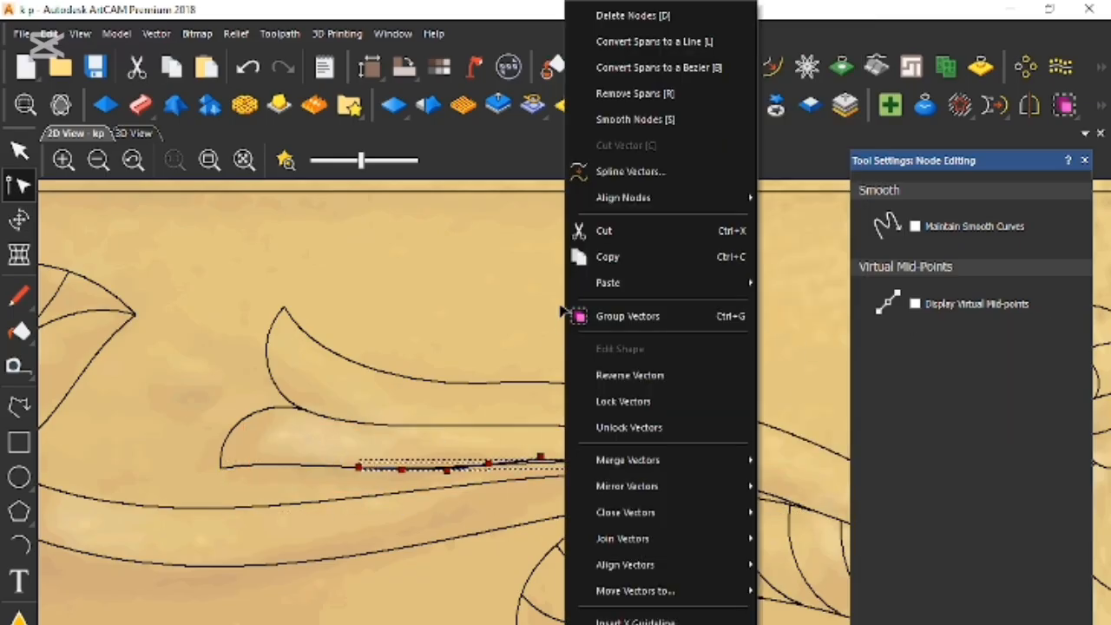
pyautogui.click(613, 231)
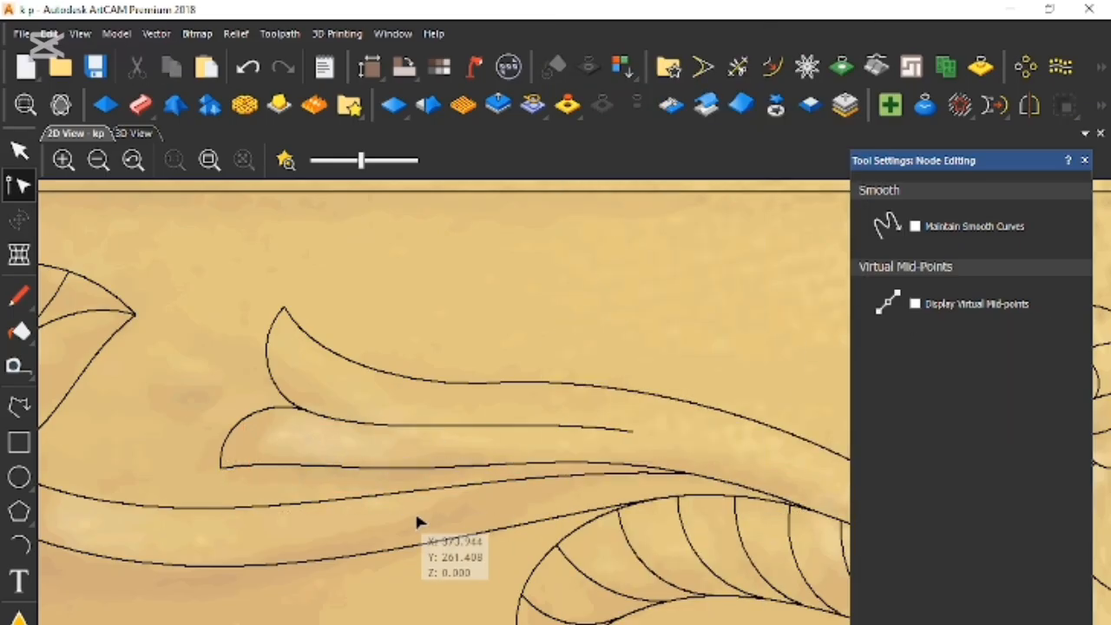
# Flatten the joined bottom edge by lowering its curve handle and shifting its node onto the stem line
pyautogui.click(397, 470)
pyautogui.moveTo(555, 454); pyautogui.dragTo(556, 458)
pyautogui.moveTo(656, 468); pyautogui.dragTo(658, 474)
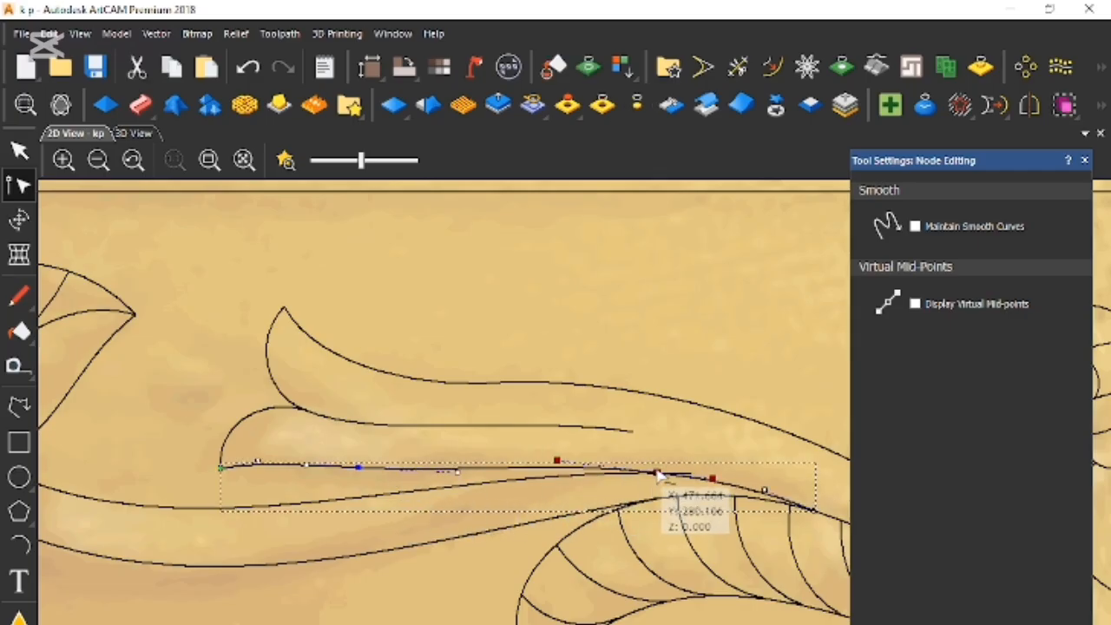
pyautogui.click(583, 463)
# Reshape the inner dividing line between the two split leaves and extend it farther along the stem in a smooth downward curve
pyautogui.scroll(-1, 574, 491)
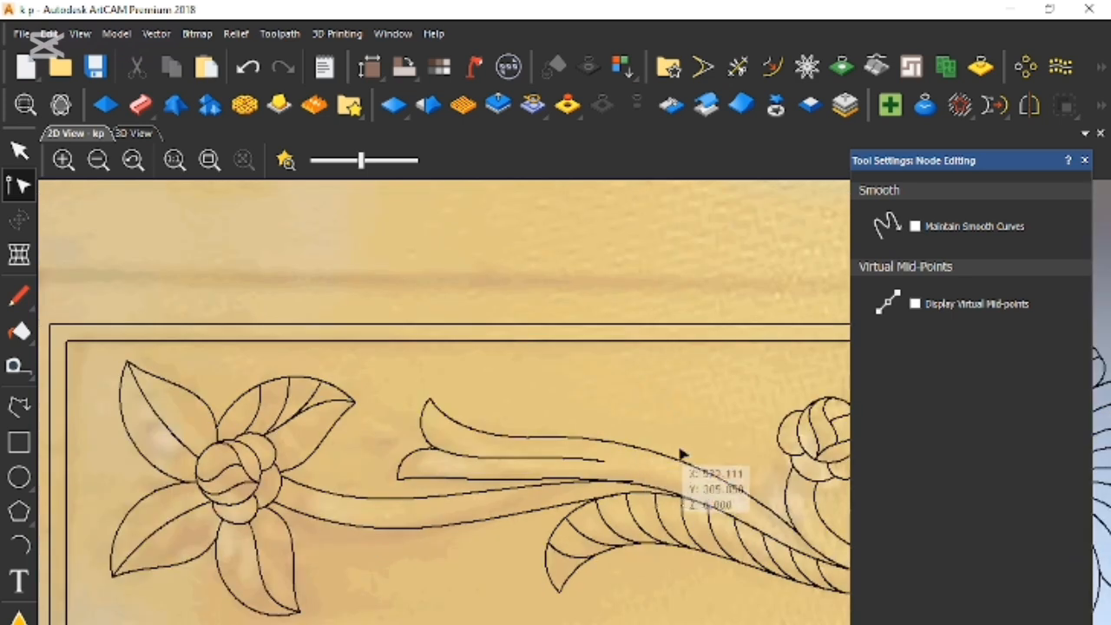
pyautogui.scroll(1, 681, 454)
pyautogui.click(274, 461)
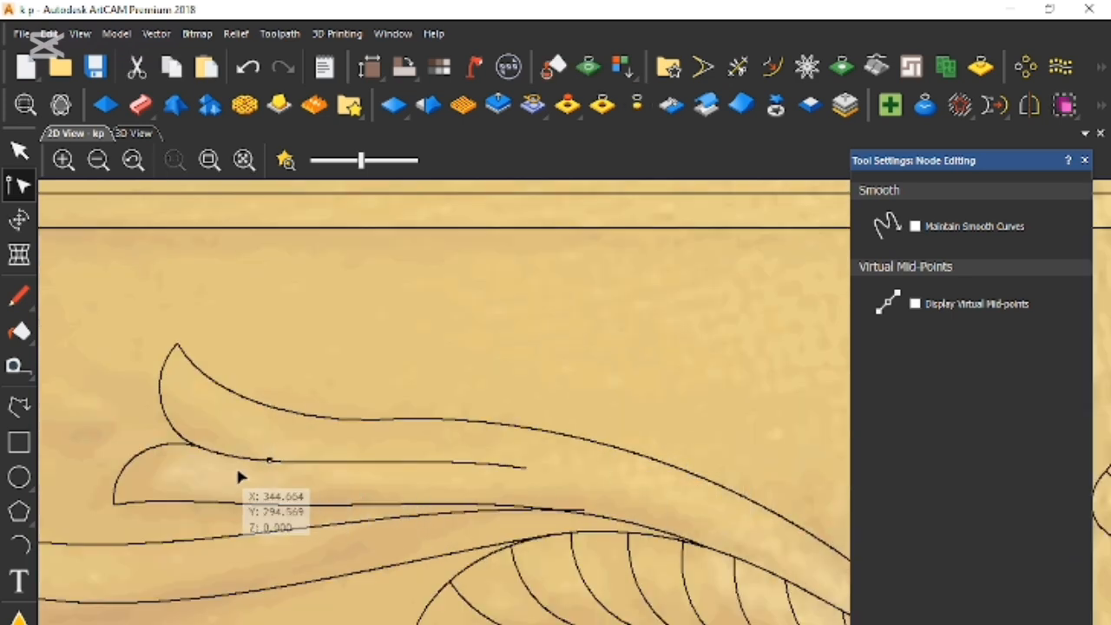
pyautogui.moveTo(233, 431); pyautogui.dragTo(546, 452)
pyautogui.rightClick(317, 460)
pyautogui.click(350, 255)
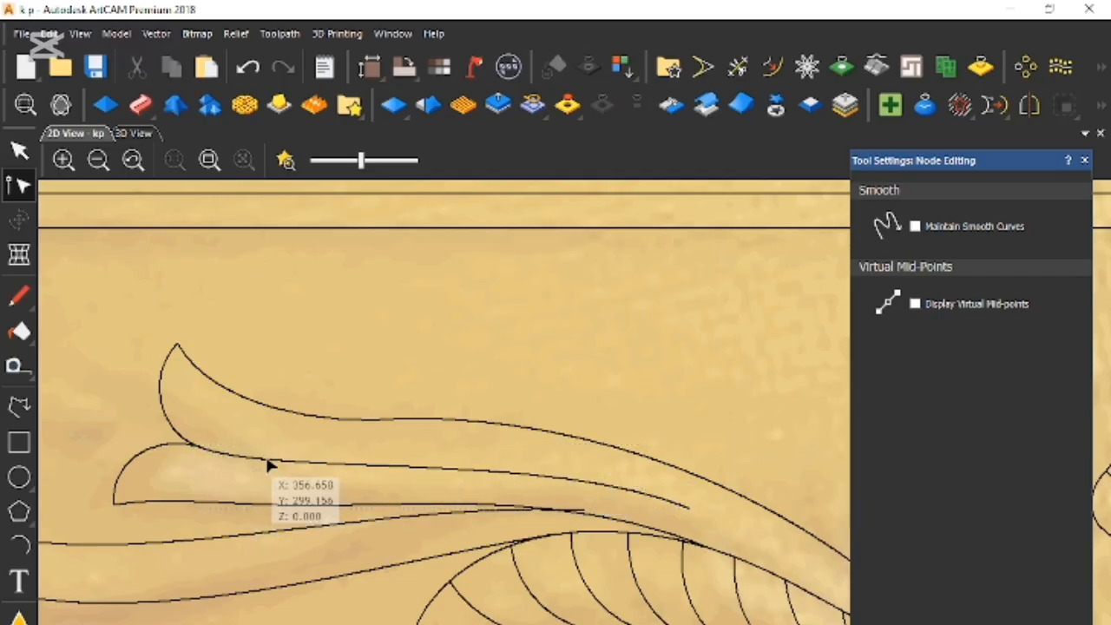
# Lower the curve handle at the leaf-tip end of the dividing line between the split leaves
pyautogui.moveTo(269, 480); pyautogui.dragTo(263, 496)
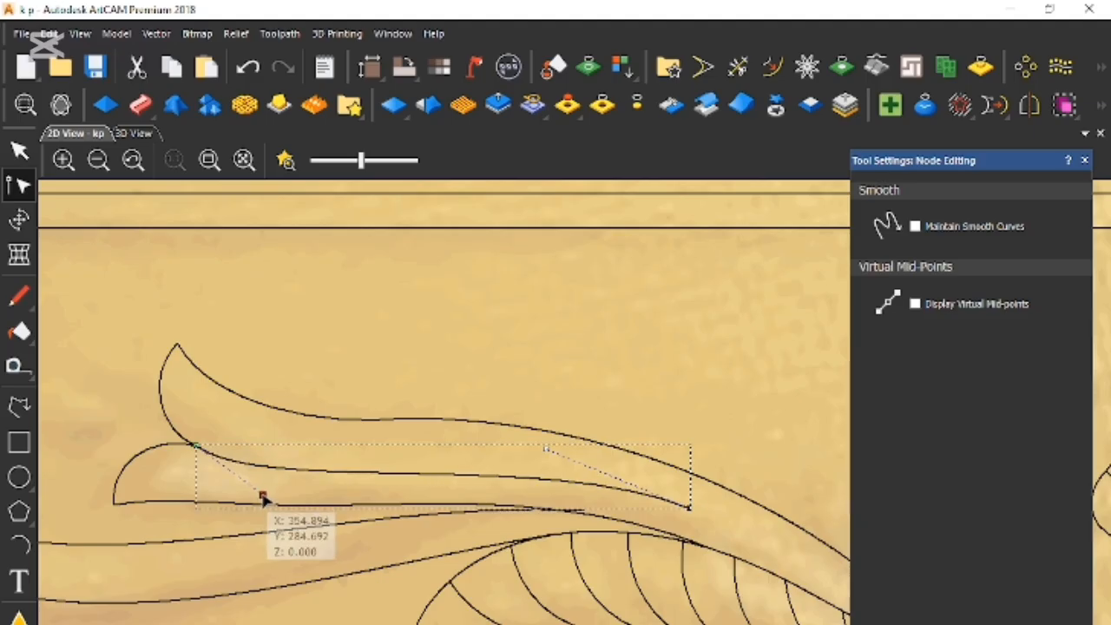
pyautogui.click(309, 388)
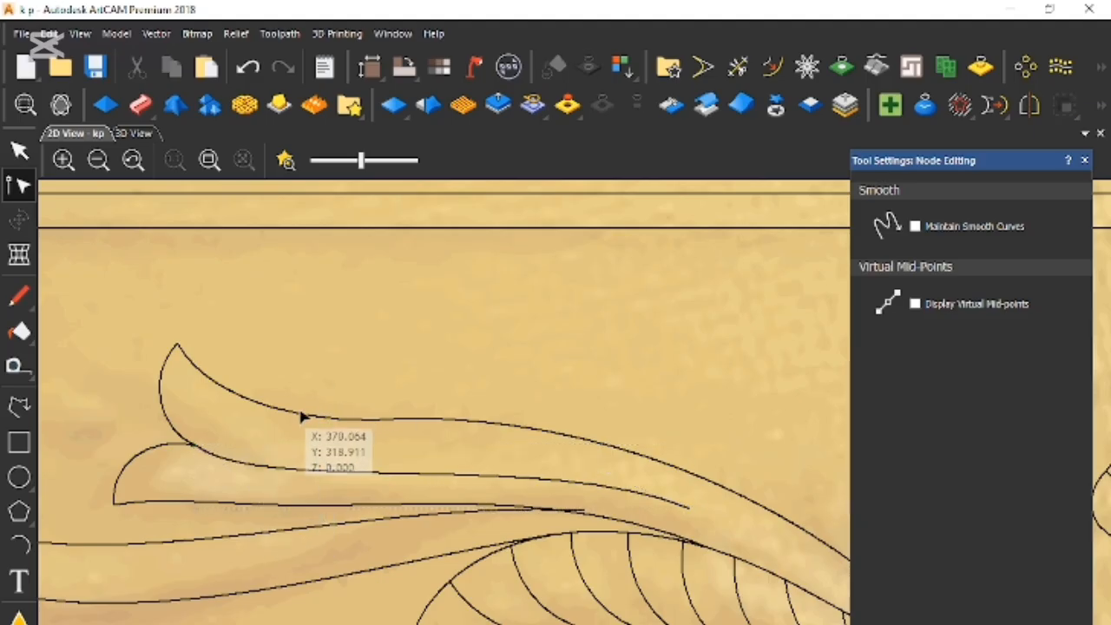
# Cut the upper leaf's top edge at two points, bridge the outer pieces with a smooth curve and remove the leftover middle section
pyautogui.click(288, 417)
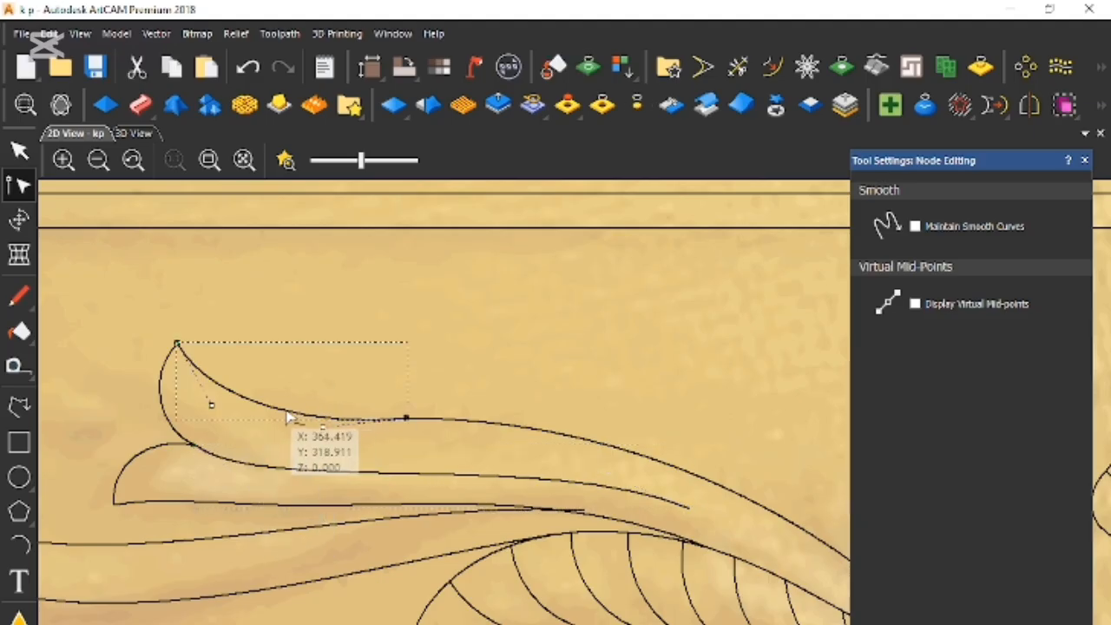
pyautogui.click(289, 417)
pyautogui.click(503, 424)
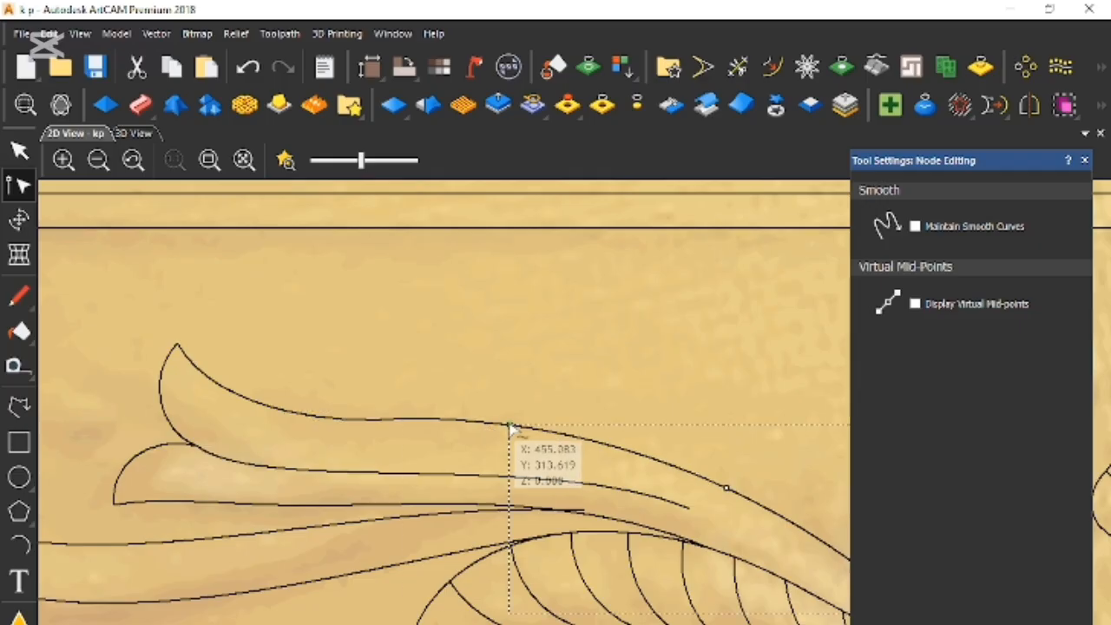
pyautogui.keyDown('shift'); pyautogui.click(242, 399); pyautogui.keyUp('shift')
pyautogui.rightClick(313, 417)
pyautogui.moveTo(509, 322)
pyautogui.click(556, 323)
pyautogui.moveTo(214, 332); pyautogui.dragTo(606, 494)
pyautogui.rightClick(521, 443)
pyautogui.click(541, 233)
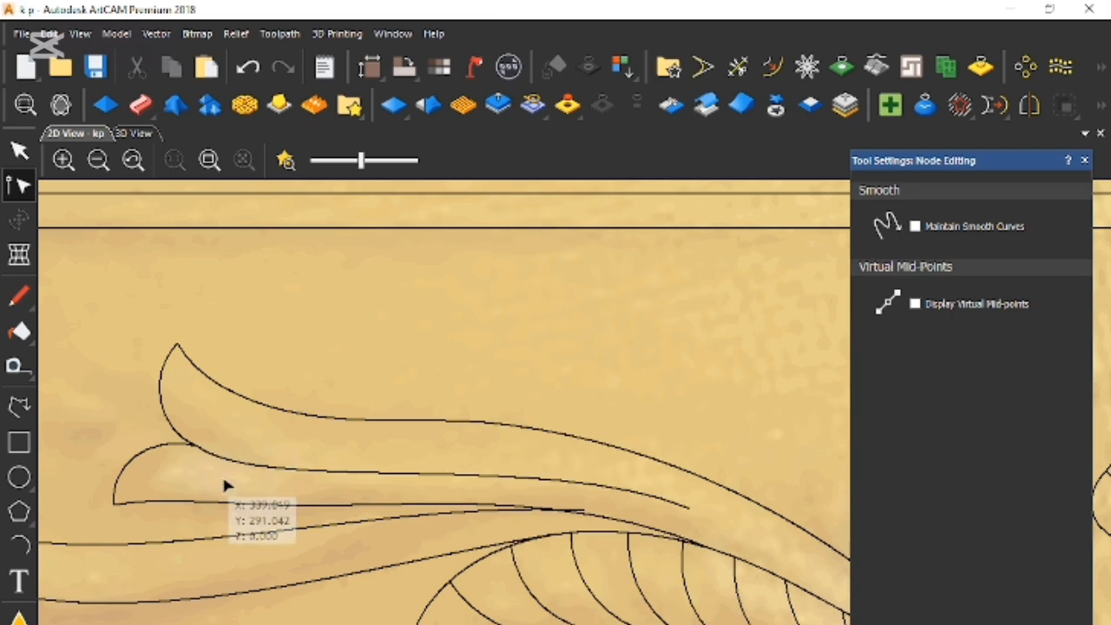
# Replace a longer stretch of the upper leaf's top edge, farther along the stem, with a smooth joining curve and delete the cut-out section
pyautogui.scroll(-2, 261, 490)
pyautogui.click(587, 470)
pyautogui.scroll(3, 587, 470)
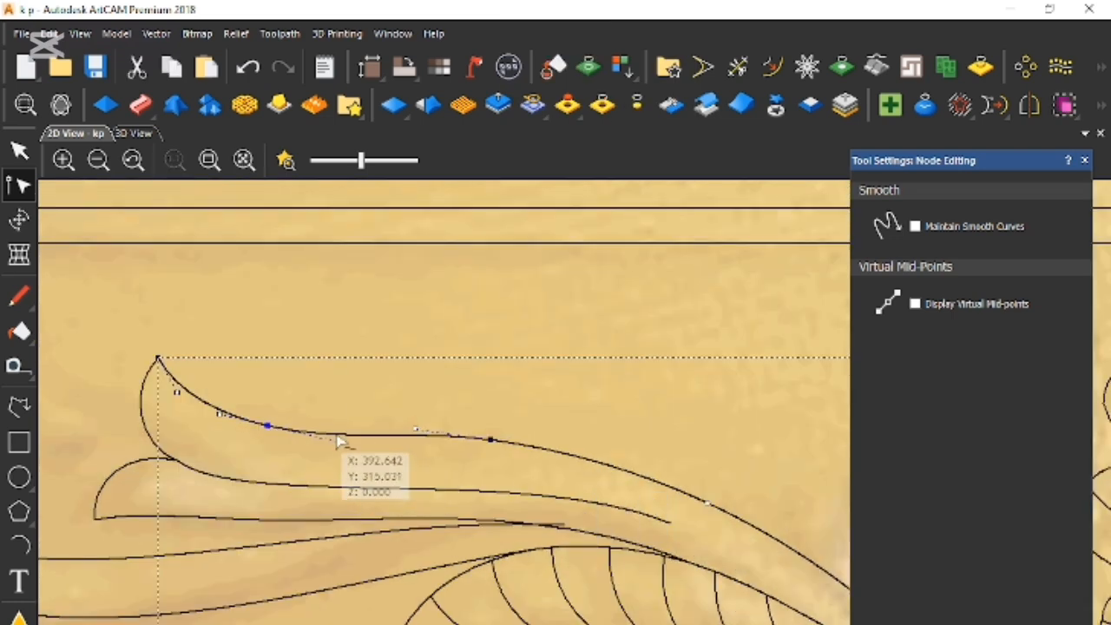
pyautogui.press('c')
pyautogui.click(696, 498)
pyautogui.press('c')
pyautogui.click(702, 502)
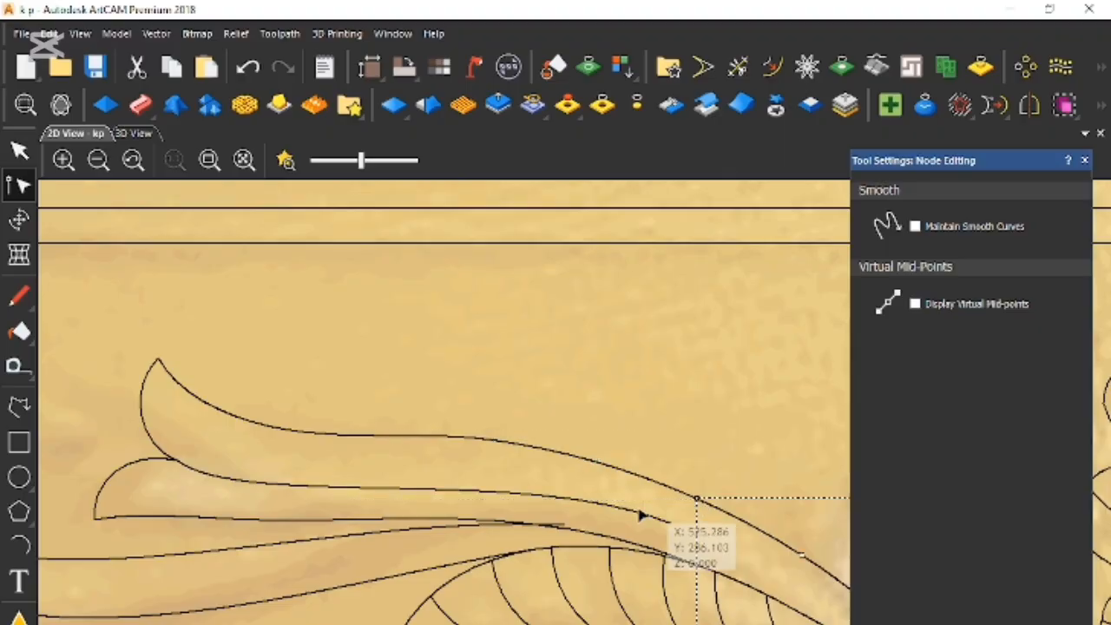
pyautogui.click(273, 428)
pyautogui.rightClick(328, 477)
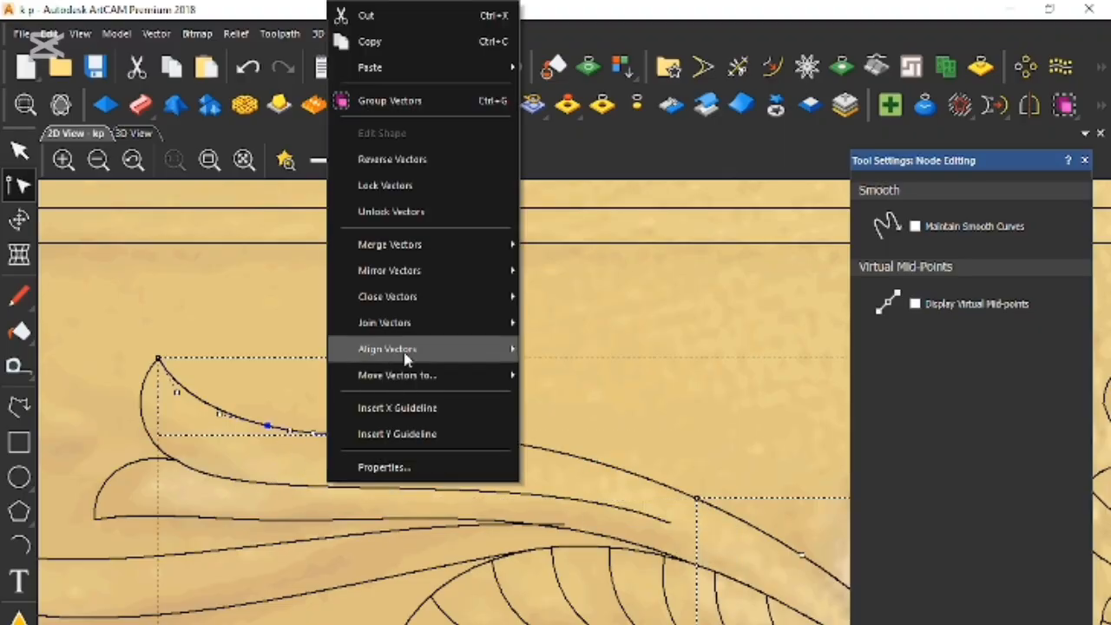
pyautogui.moveTo(386, 322)
pyautogui.click(603, 323)
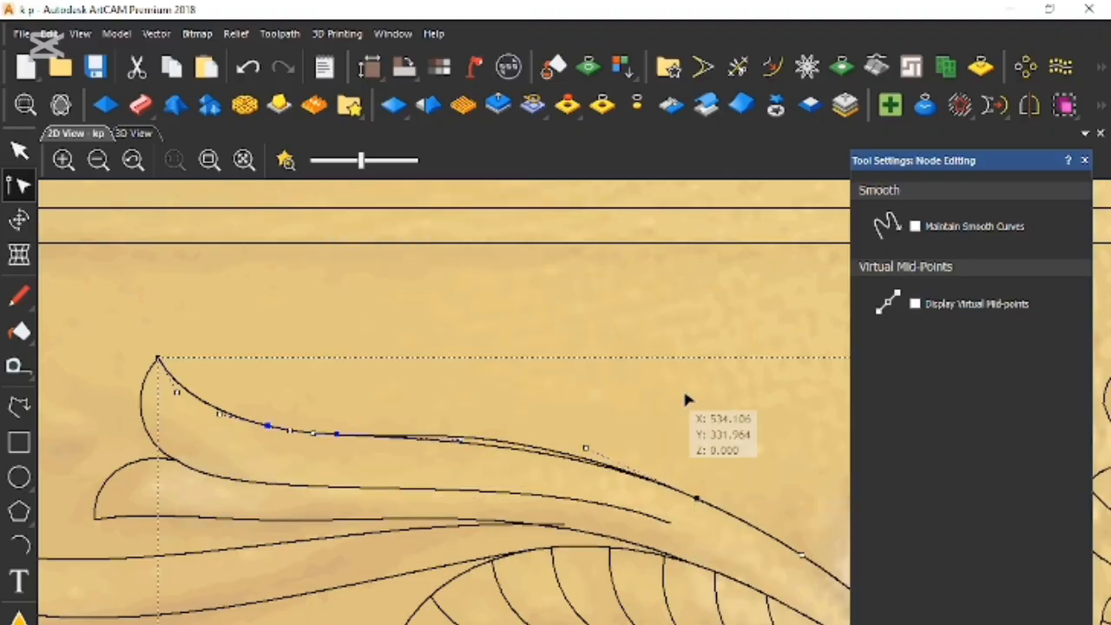
pyautogui.click(518, 451)
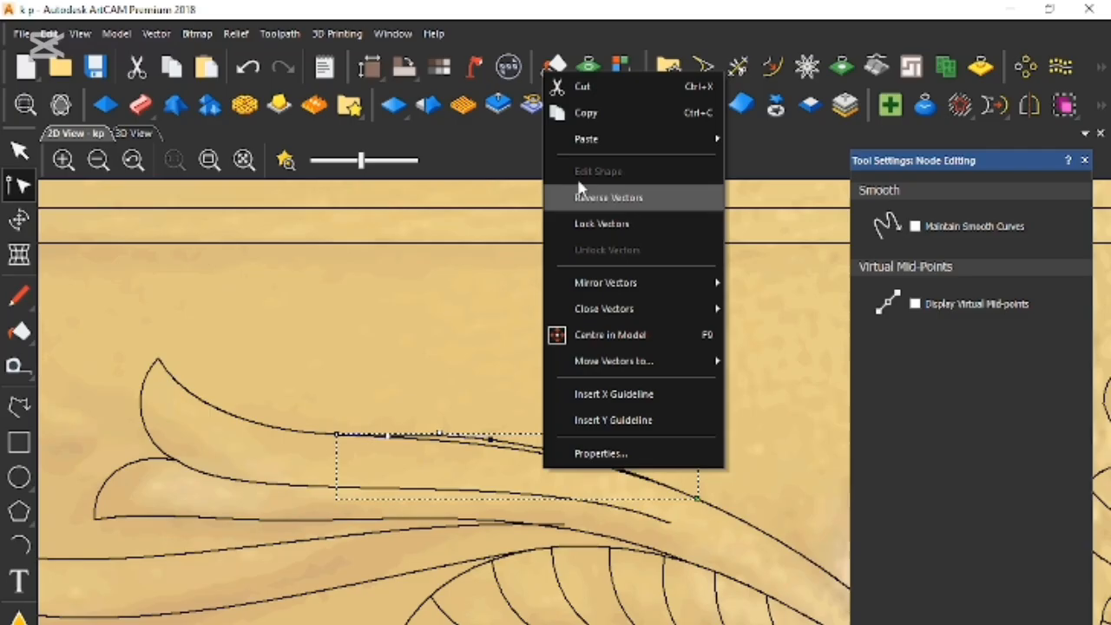
pyautogui.click(582, 86)
# Inspect the lower leaf's bottom edge and measure the width between the upper leaf's top edge and the dividing line
pyautogui.scroll(-2, 463, 450)
pyautogui.scroll(2, 441, 515)
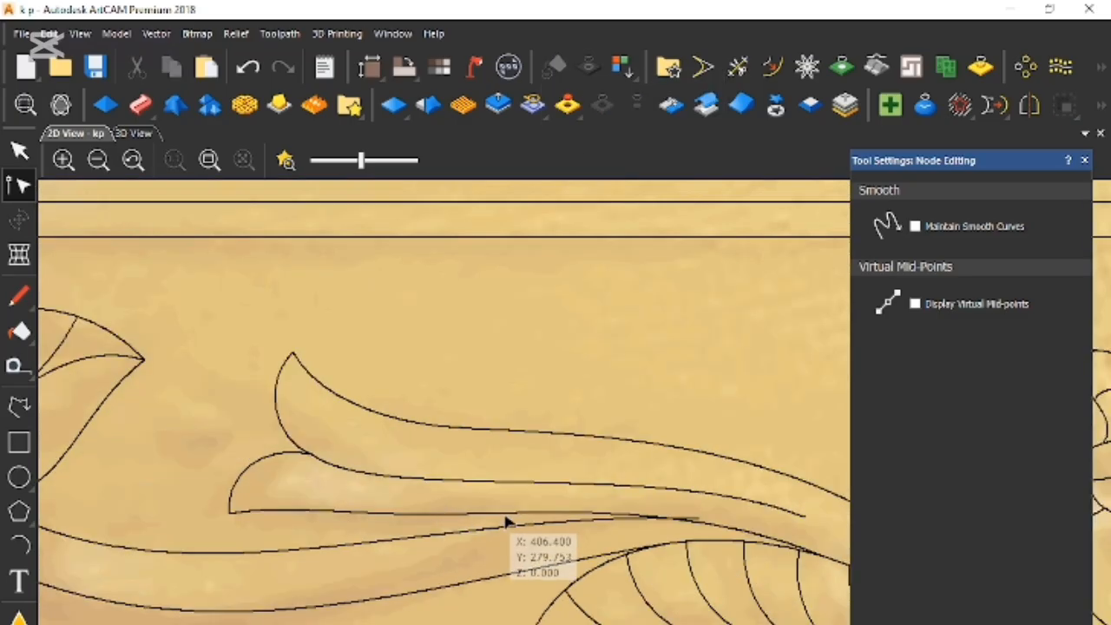
pyautogui.click(509, 520)
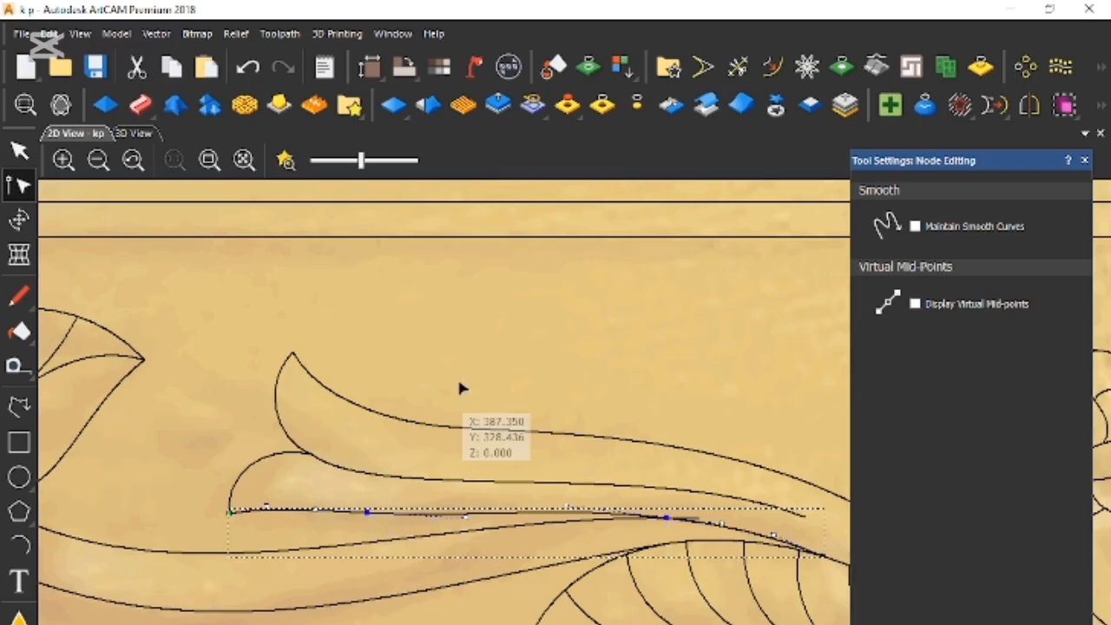
pyautogui.click(513, 382)
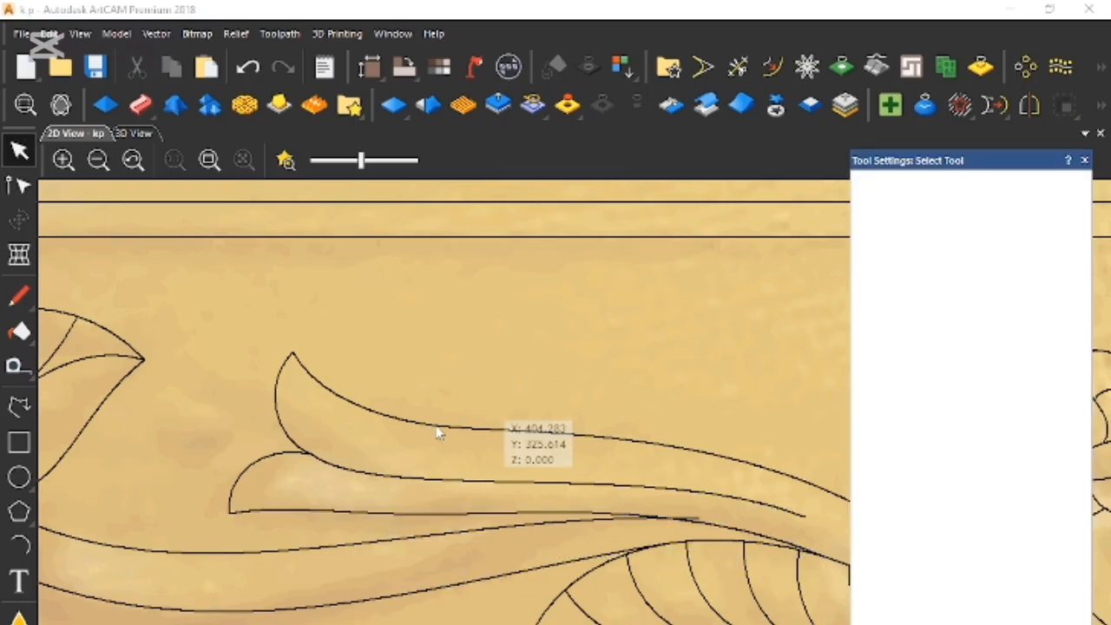
pyautogui.moveTo(435, 426); pyautogui.dragTo(430, 483)
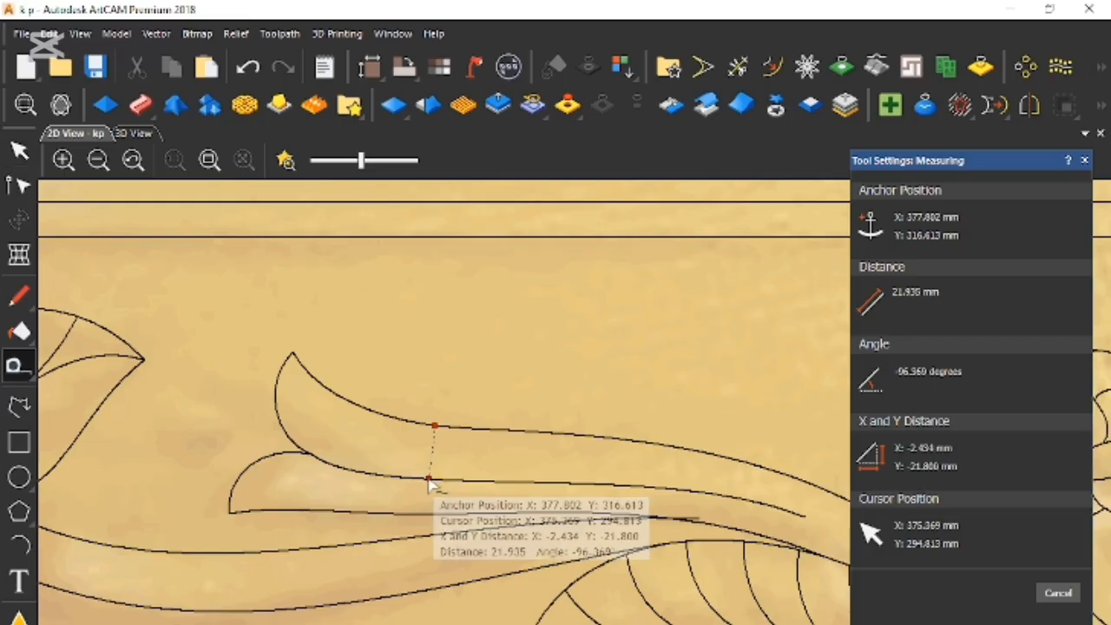
pyautogui.press('Escape')
pyautogui.scroll(-1, 669, 491)
pyautogui.scroll(1, 690, 507)
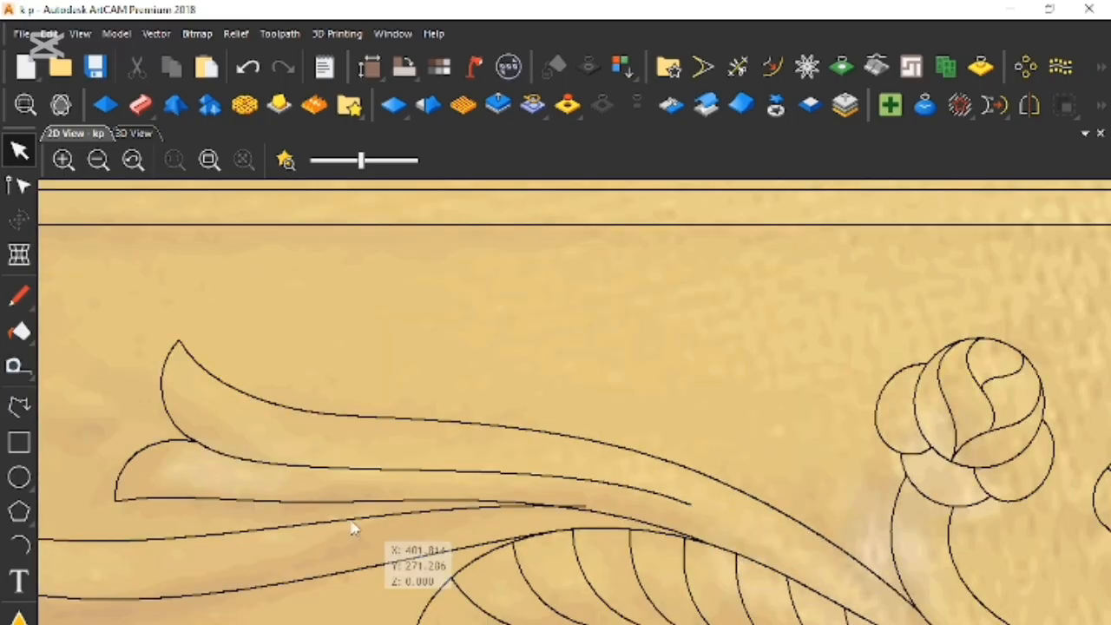
pyautogui.scroll(-1, 560, 495)
pyautogui.scroll(1, 526, 484)
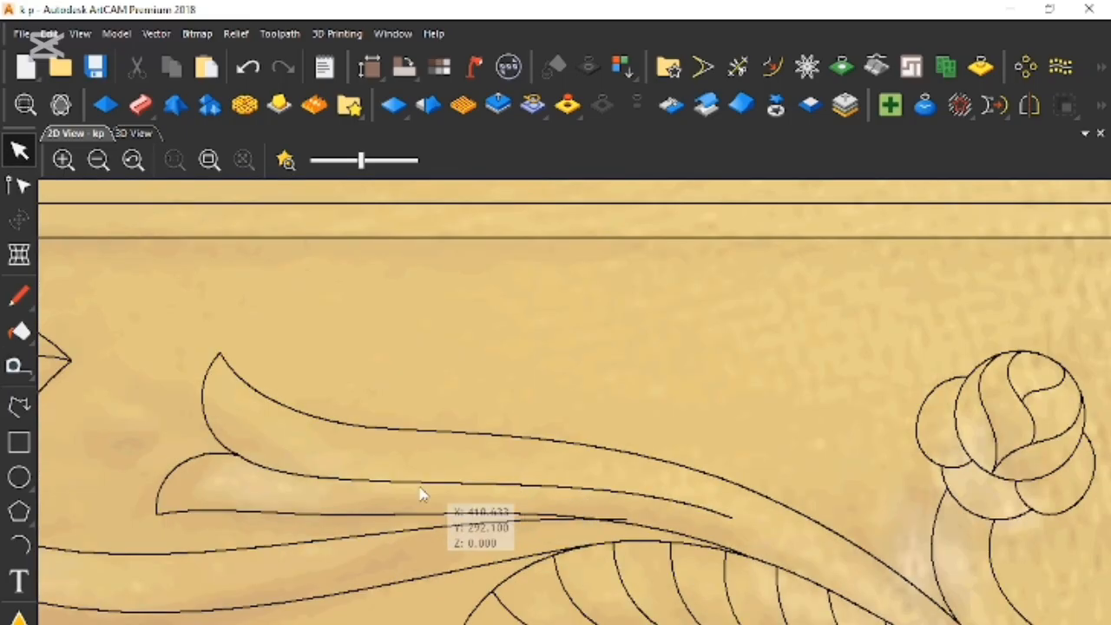
# Draw a three-point arc from the upper leaf's tip to the dividing line, just inside the existing outer curve
pyautogui.click(19, 546)
pyautogui.click(219, 355)
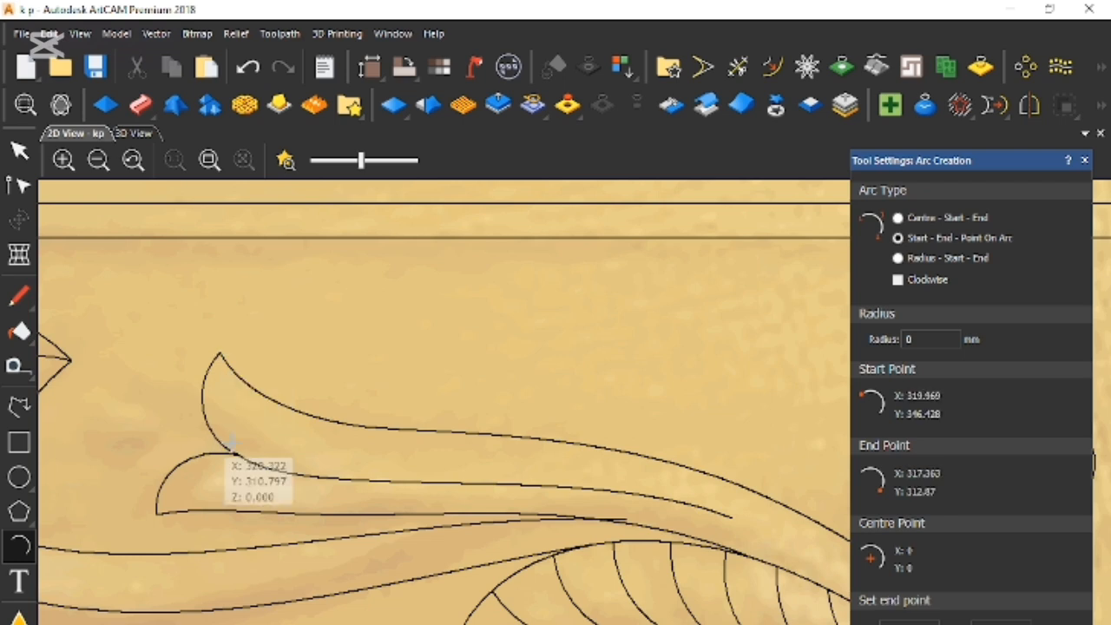
pyautogui.click(251, 451)
pyautogui.click(254, 452)
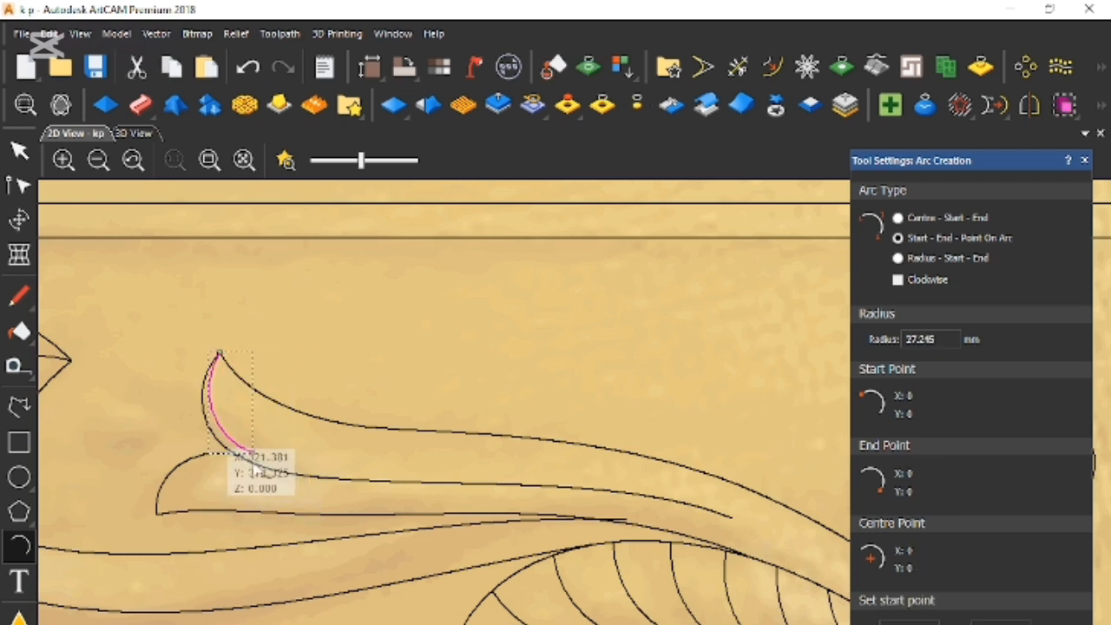
pyautogui.click(251, 451)
pyautogui.click(258, 449)
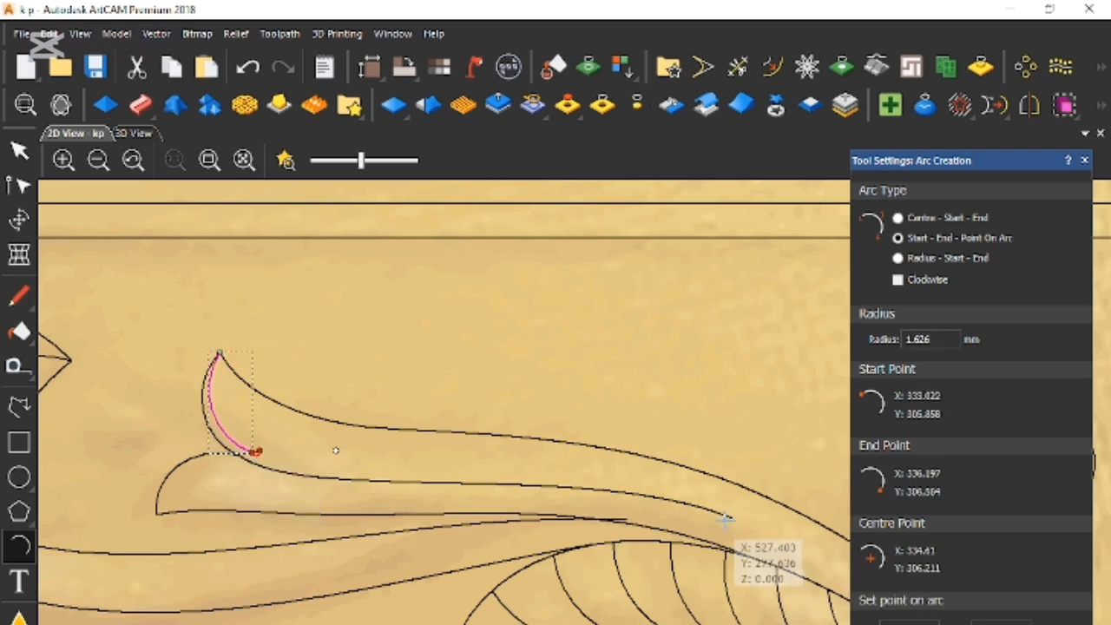
pyautogui.press('Escape')
# Delete the old dividing line between the two split leaves
pyautogui.rightClick(249, 452)
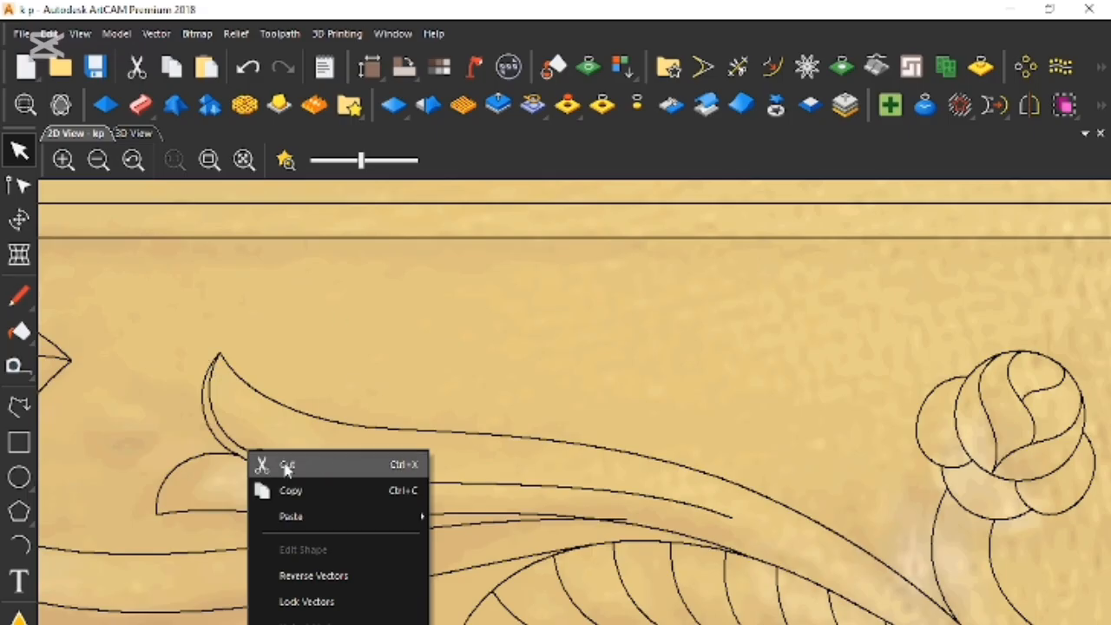
pyautogui.press('Escape')
pyautogui.click(319, 471)
pyautogui.rightClick(322, 473)
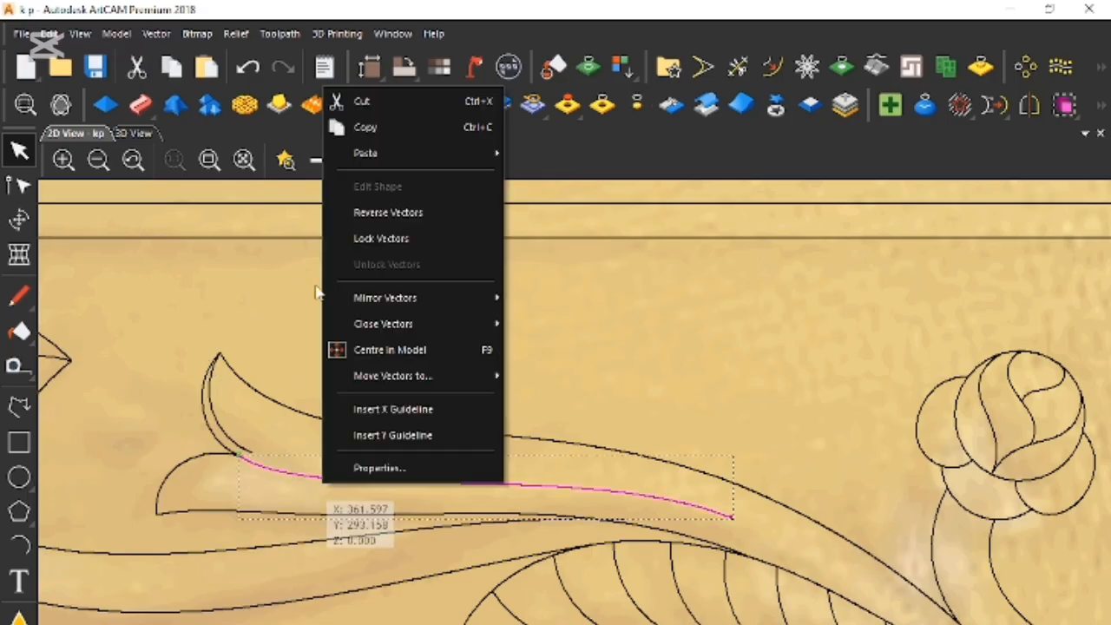
pyautogui.click(363, 102)
# Draw a new dividing line from the tip arc's lower end along the stem and shape it into an S-curve with its handles
pyautogui.click(21, 547)
pyautogui.click(251, 452)
pyautogui.click(698, 503)
pyautogui.click(664, 501)
pyautogui.press('Escape')
pyautogui.press('n')
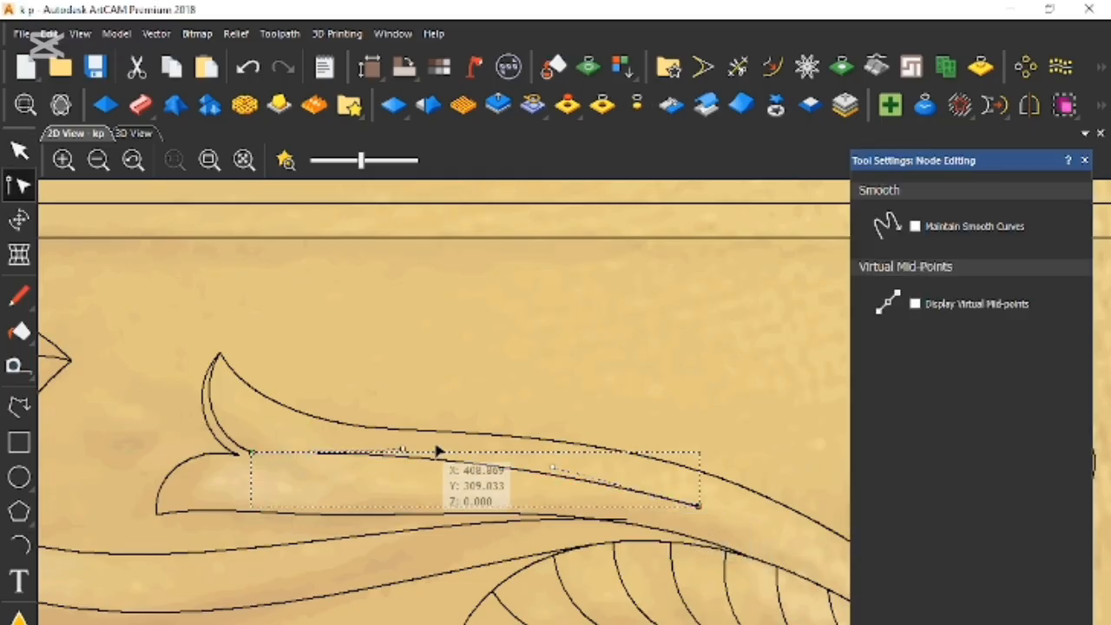
pyautogui.moveTo(397, 451); pyautogui.dragTo(306, 491)
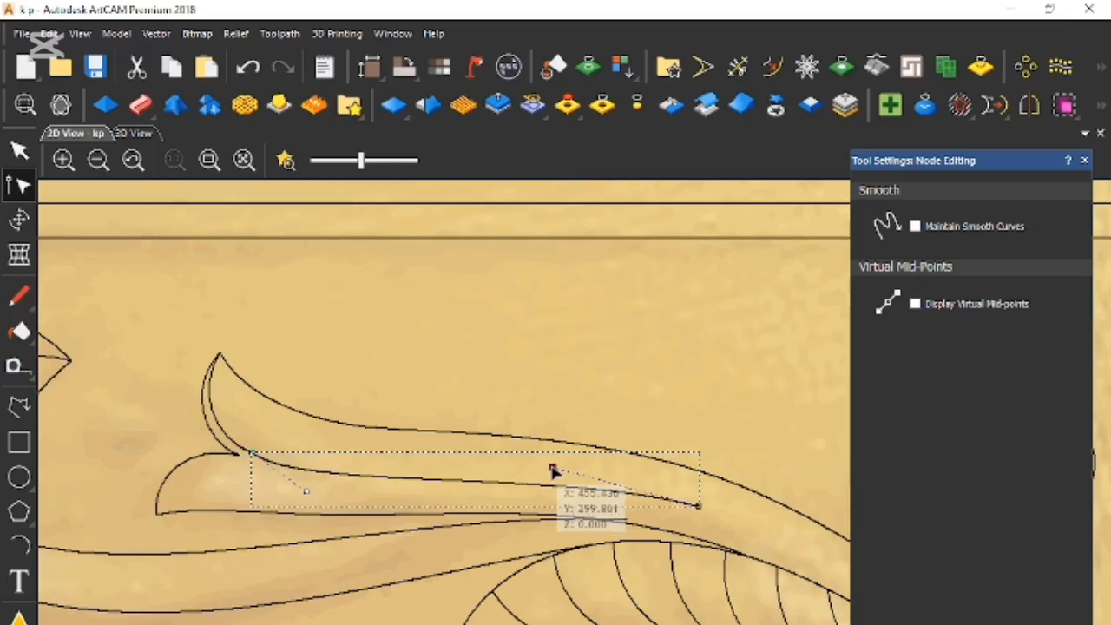
pyautogui.moveTo(553, 470); pyautogui.dragTo(518, 455)
pyautogui.click(408, 463)
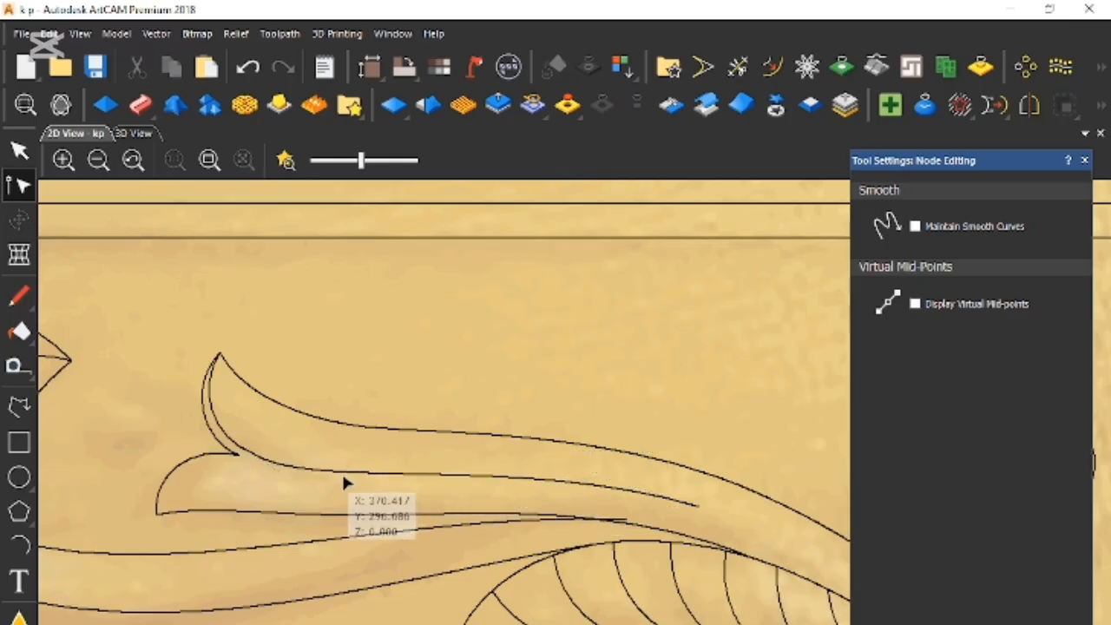
# Delete the old outer curve at the upper leaf's tip
pyautogui.scroll(1, 239, 450)
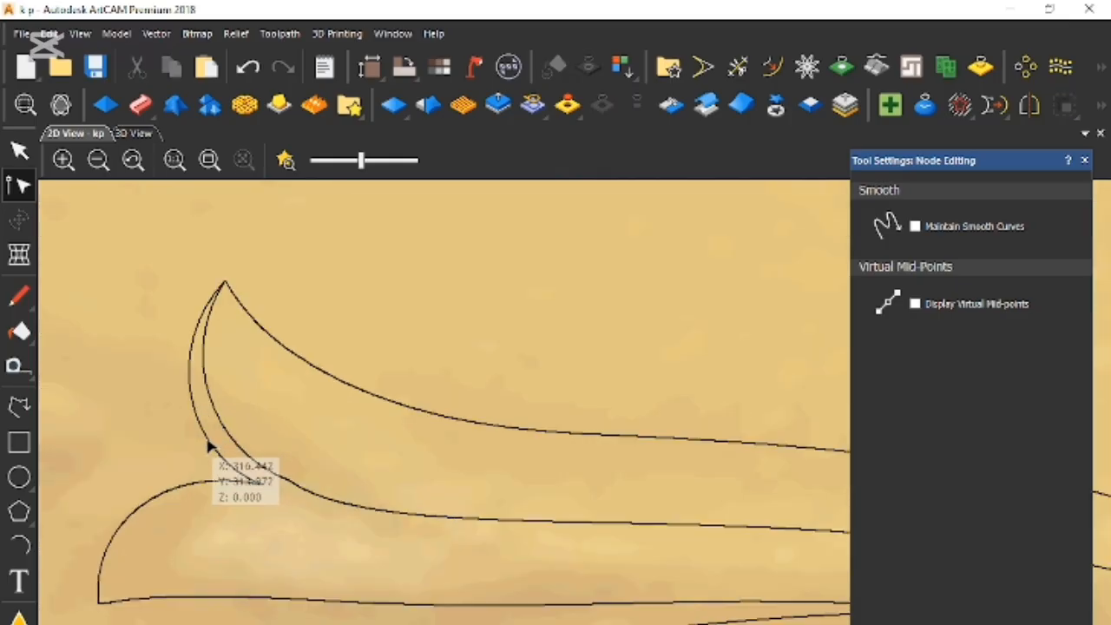
pyautogui.click(249, 478)
pyautogui.rightClick(249, 478)
pyautogui.click(284, 88)
# Convert the new tip arc to a Bezier curve and bulge it outward by adjusting both handles
pyautogui.click(208, 392)
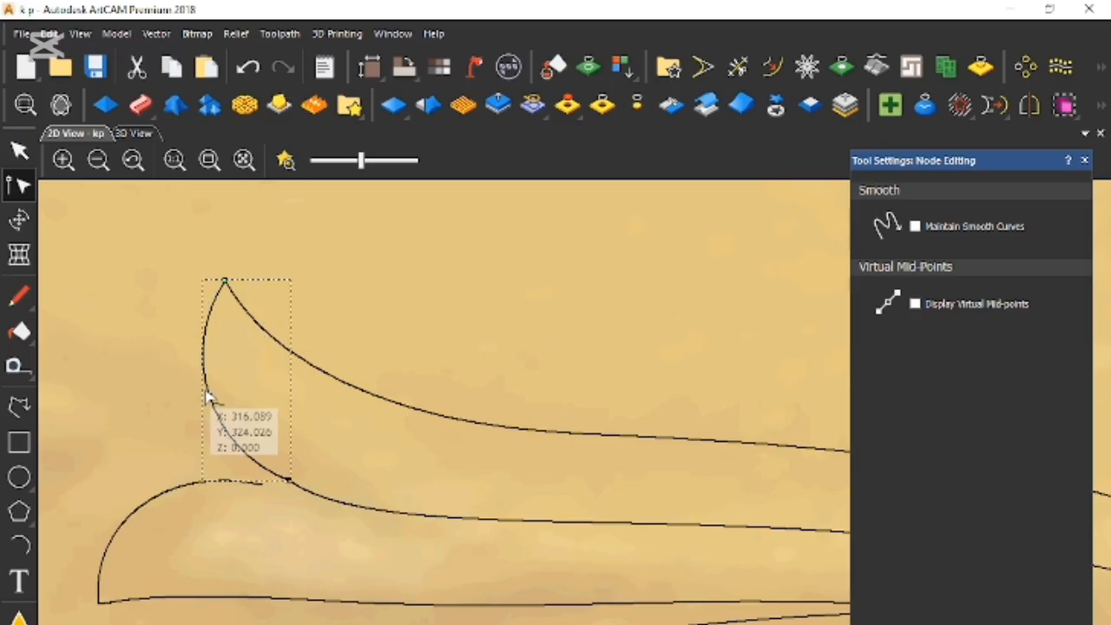
pyautogui.press('b')
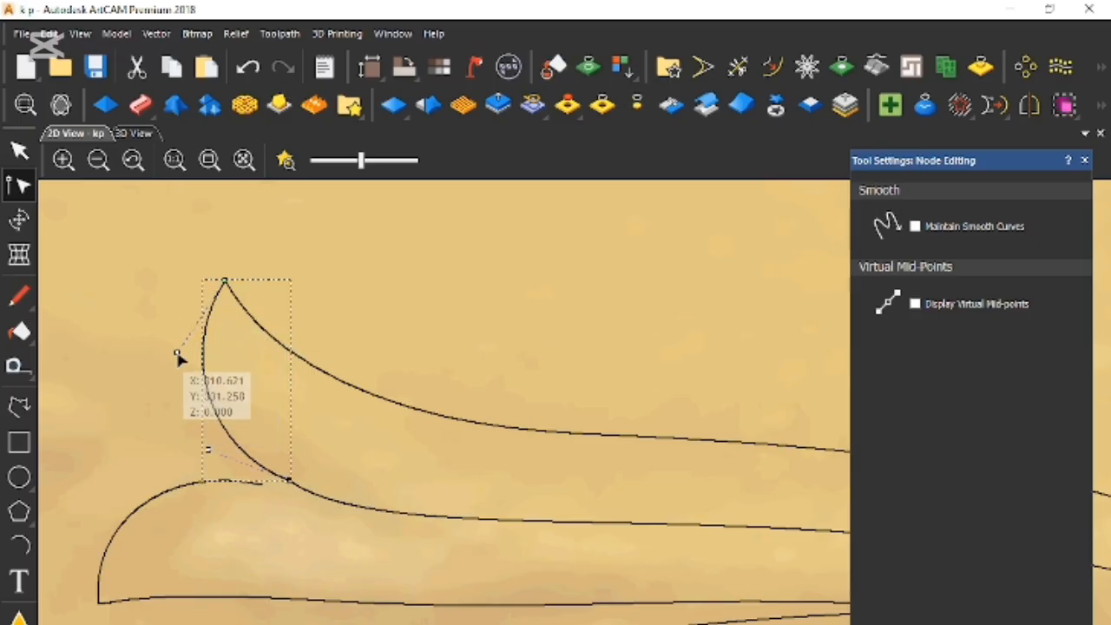
pyautogui.moveTo(176, 356); pyautogui.dragTo(156, 330)
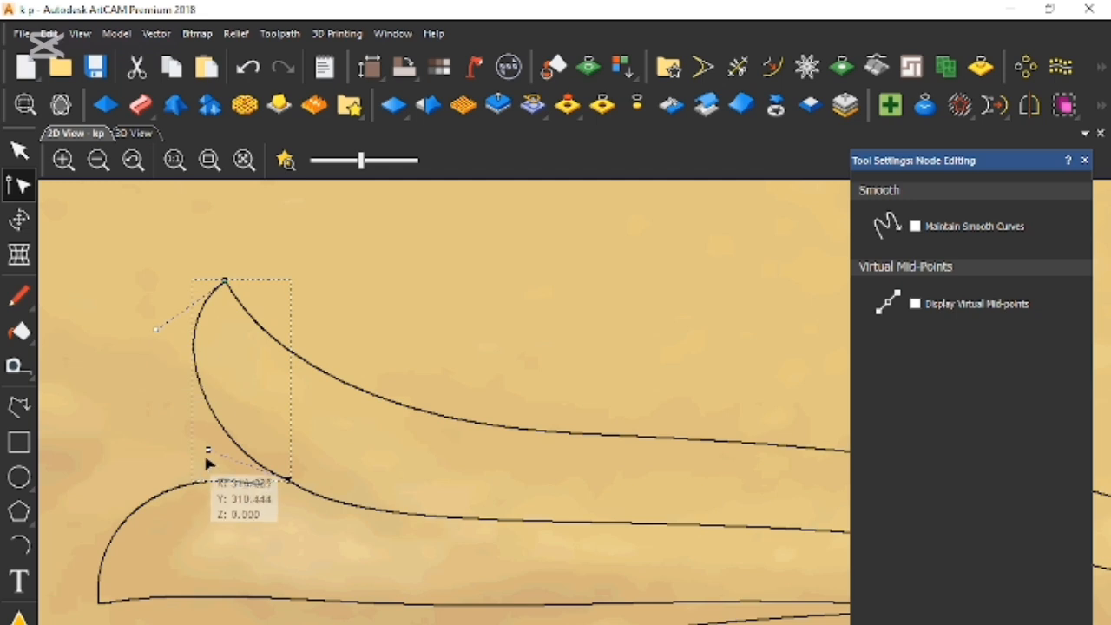
pyautogui.moveTo(209, 450); pyautogui.dragTo(188, 455)
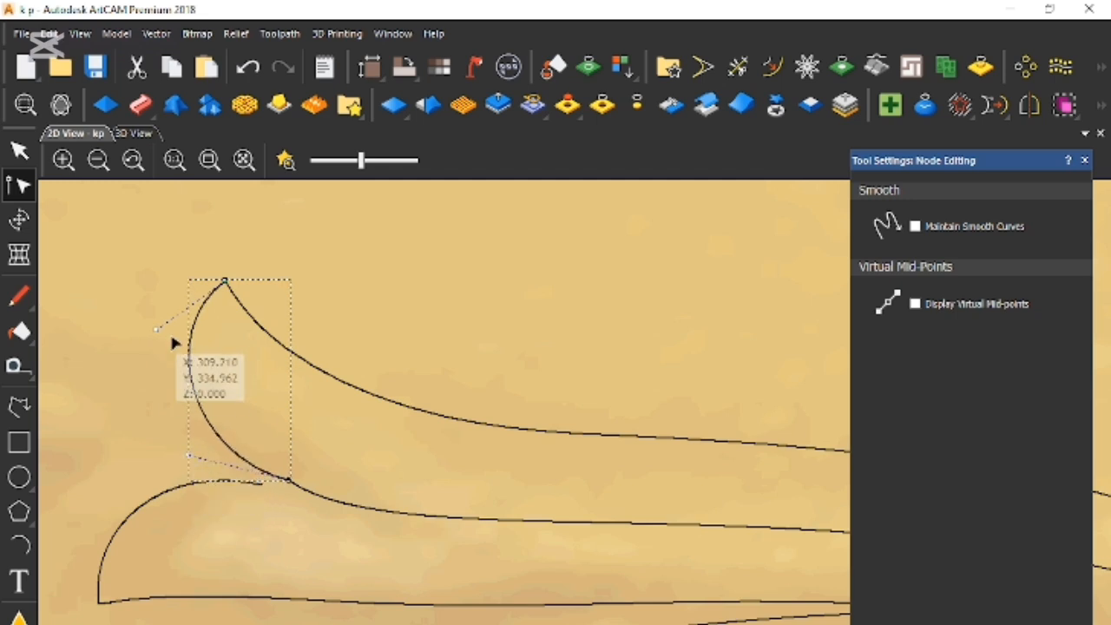
pyautogui.moveTo(156, 331); pyautogui.dragTo(153, 319)
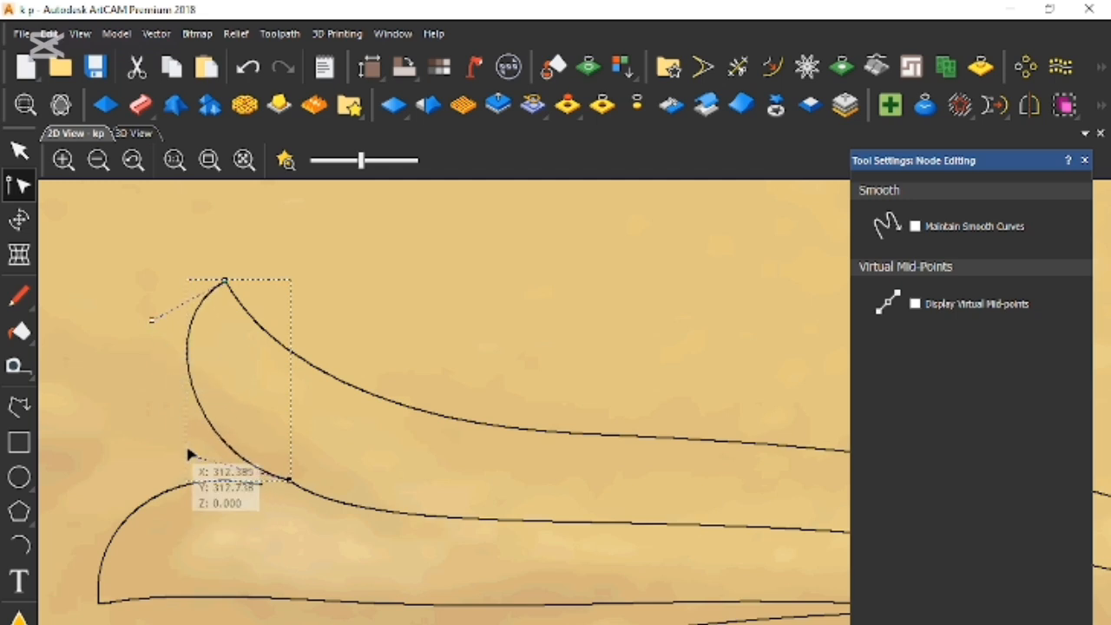
pyautogui.moveTo(184, 457); pyautogui.dragTo(179, 454)
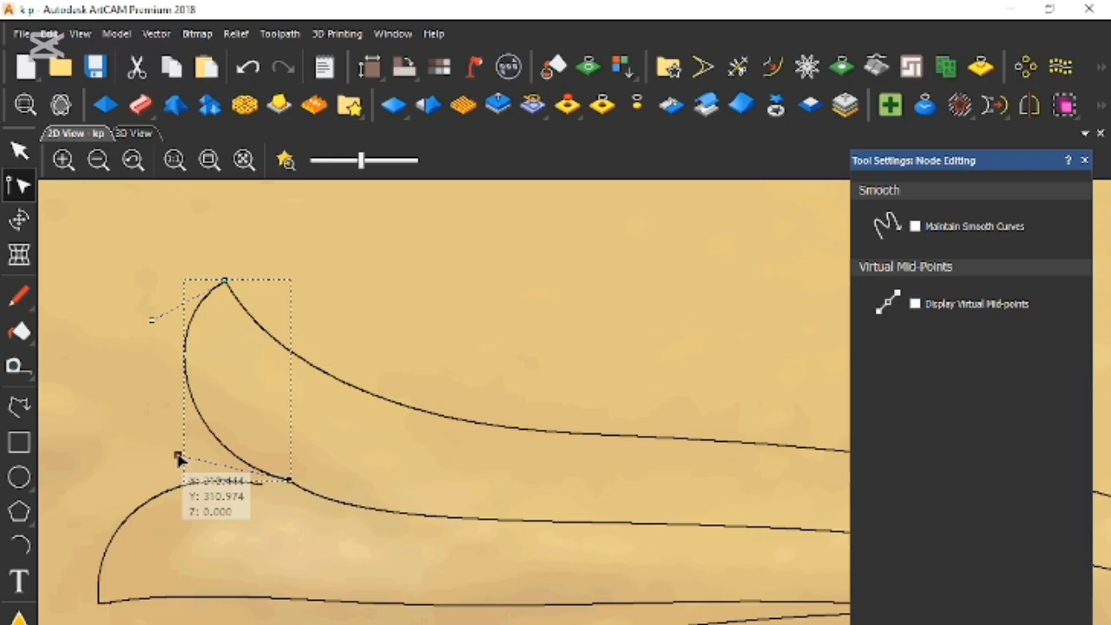
# Blend the tip curve into the dividing line with a smooth join and remove the kinked section between them
pyautogui.click(413, 518)
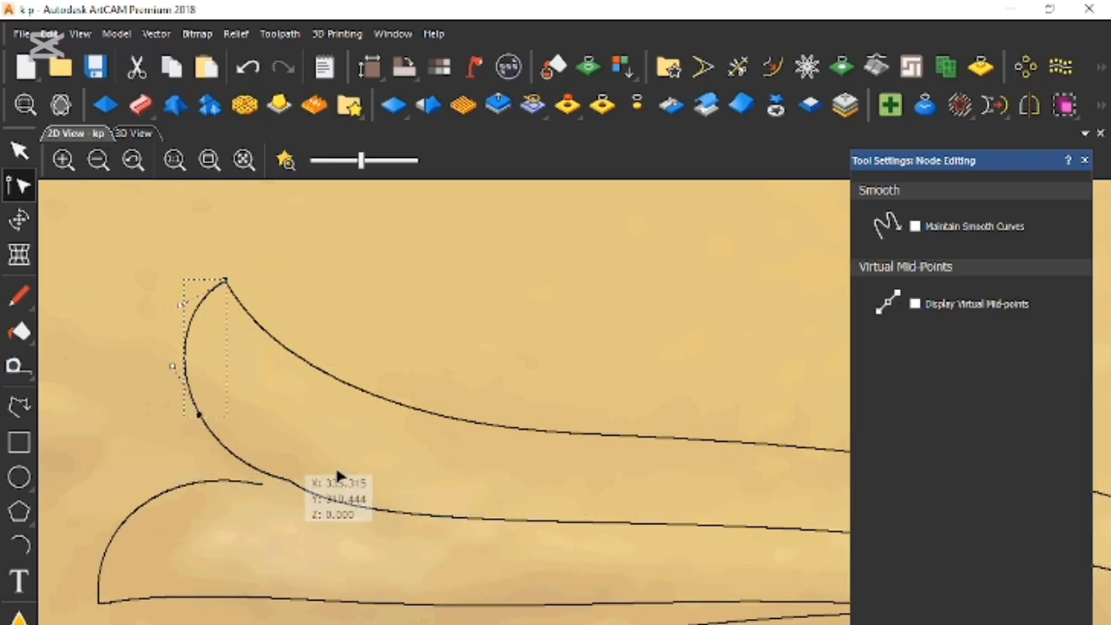
pyautogui.keyDown('shift'); pyautogui.click(568, 513); pyautogui.keyUp('shift')
pyautogui.rightClick(568, 511)
pyautogui.moveTo(686, 352)
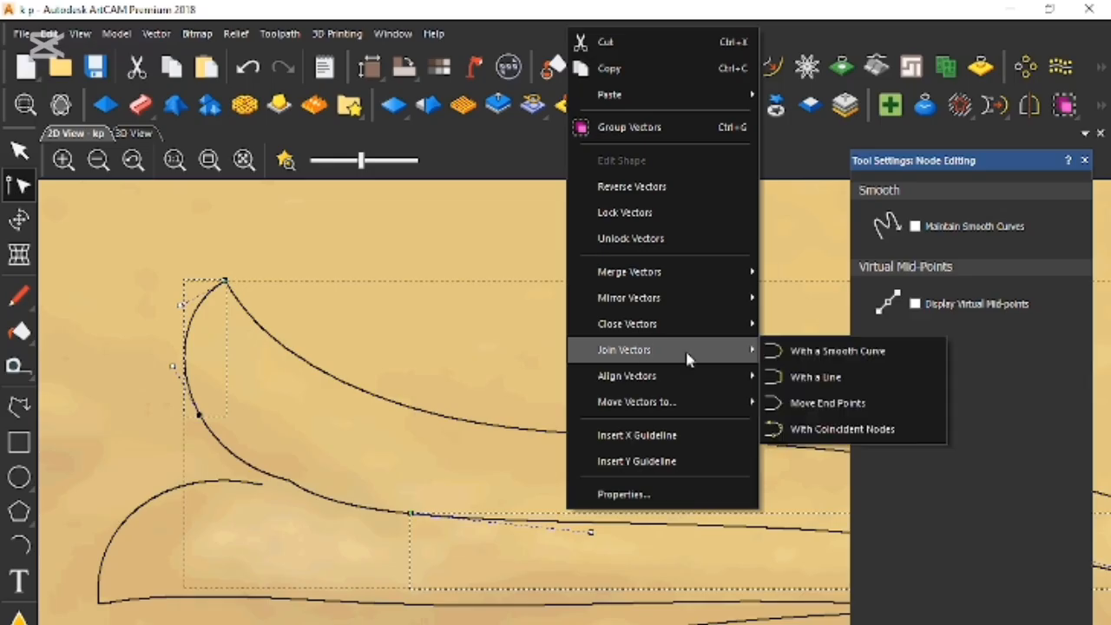
pyautogui.click(792, 350)
pyautogui.moveTo(135, 380); pyautogui.dragTo(504, 520)
pyautogui.rightClick(341, 420)
pyautogui.click(379, 233)
# Fine-tune the upper leaf's lower curve where it runs into the dividing line
pyautogui.scroll(-1, 454, 478)
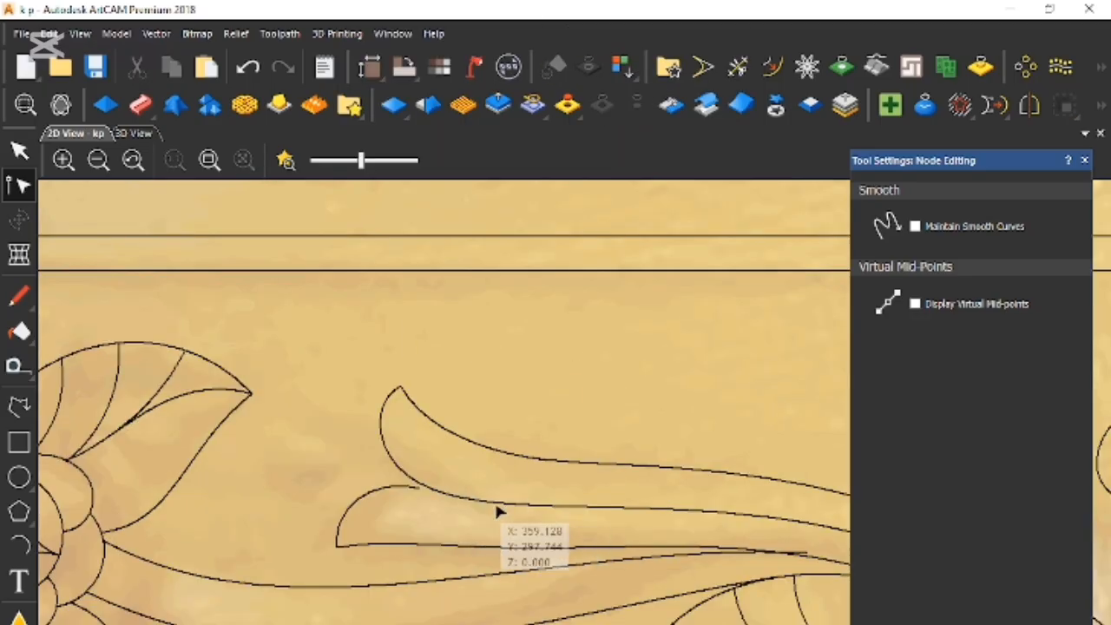
pyautogui.click(491, 499)
pyautogui.scroll(1, 486, 502)
pyautogui.moveTo(482, 503); pyautogui.dragTo(490, 504)
# Cut the upper leaf's top edge at two points, on either side of its uneven middle section
pyautogui.click(427, 393)
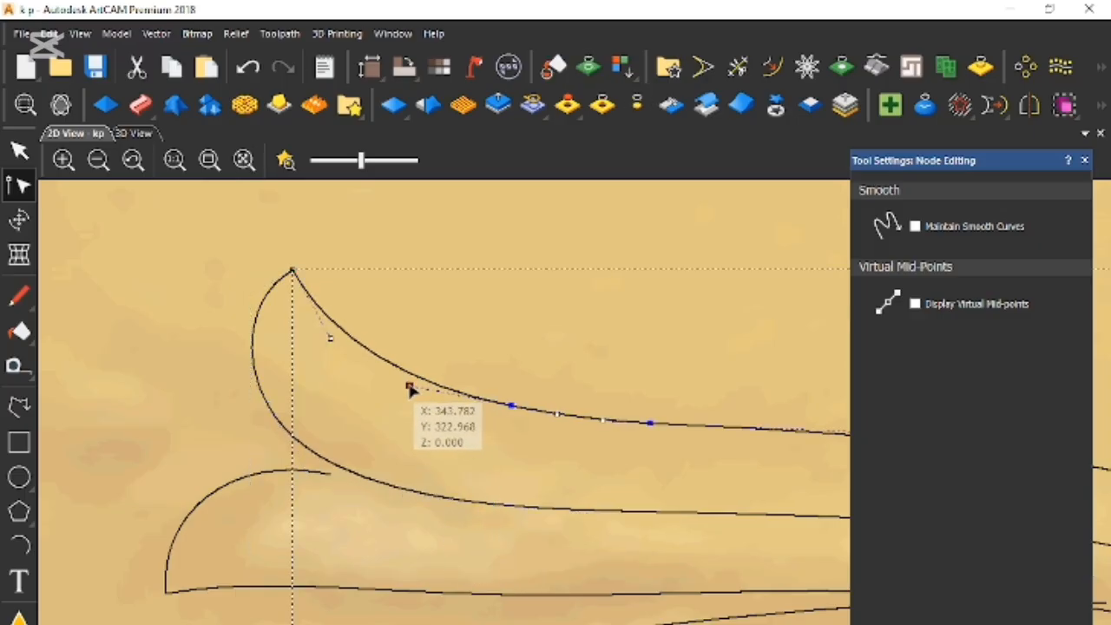
pyautogui.click(509, 519)
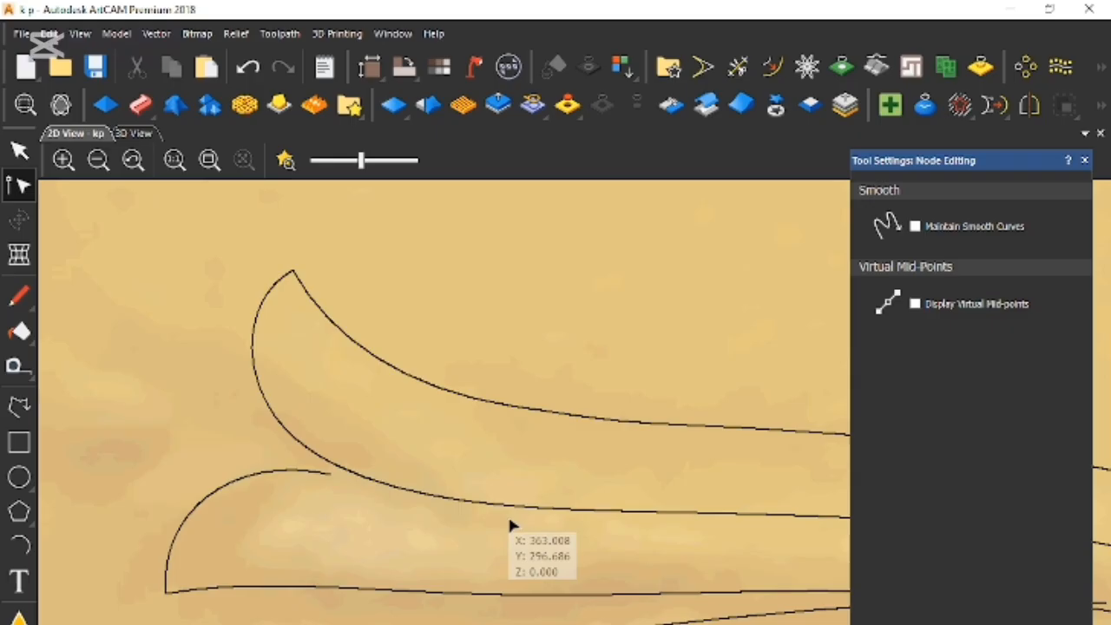
pyautogui.click(421, 385)
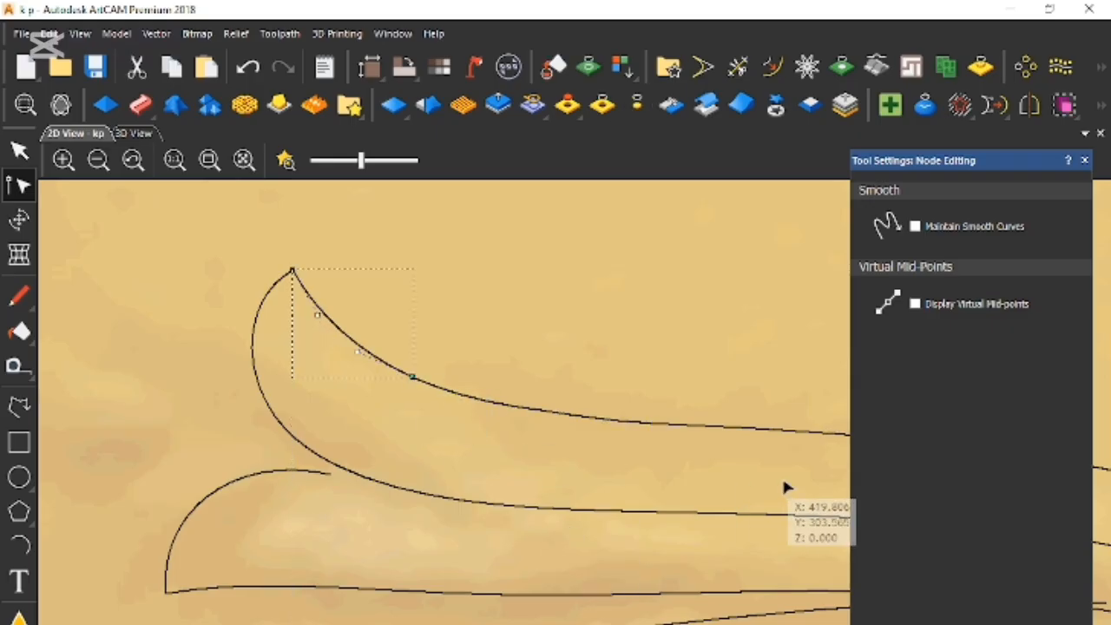
pyautogui.click(778, 437)
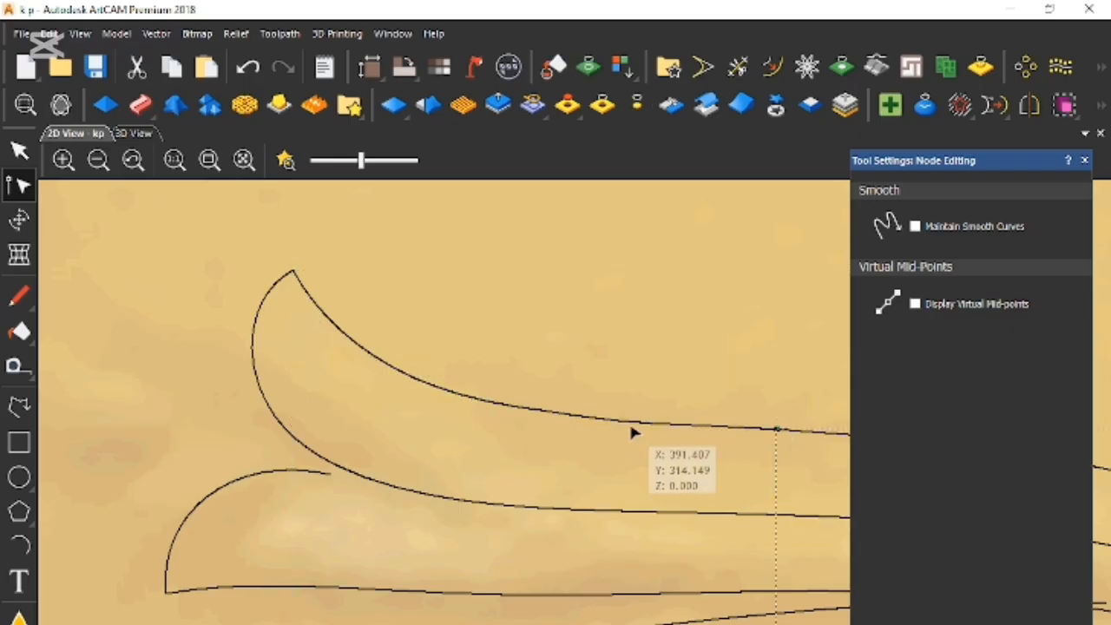
# Join the two cut ends of the upper leaf's top edge with a smooth curve and remove the old middle section
pyautogui.click(318, 315)
pyautogui.rightClick(374, 320)
pyautogui.moveTo(390, 538)
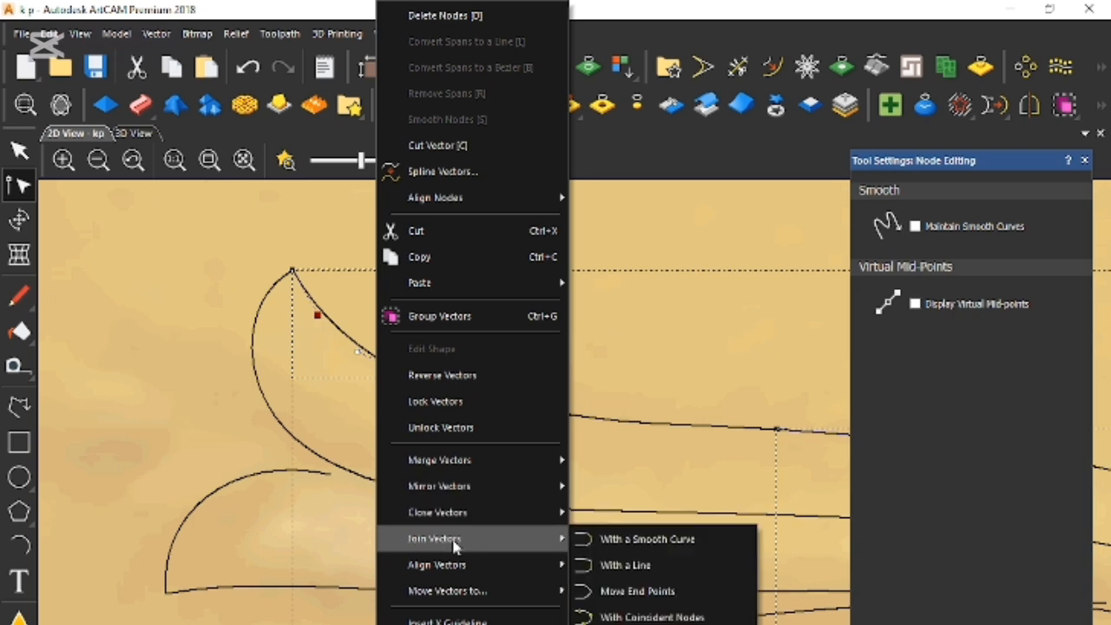
pyautogui.click(608, 535)
pyautogui.moveTo(349, 323); pyautogui.dragTo(809, 500)
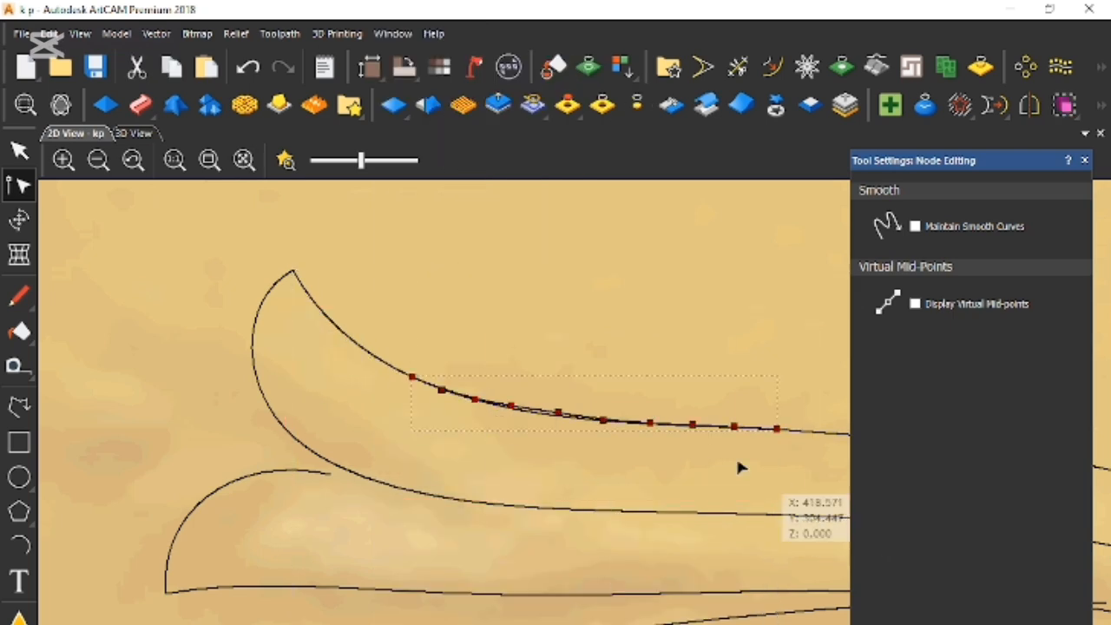
pyautogui.rightClick(657, 419)
pyautogui.click(702, 231)
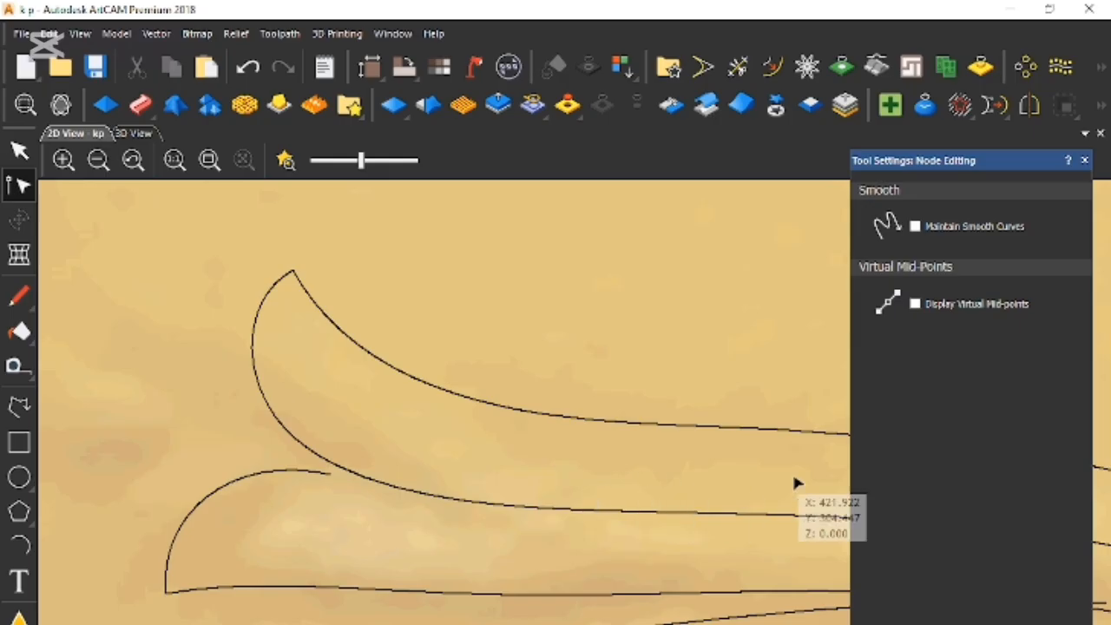
# Cut the dividing line and the lower leaf's tip arc near their junction and join them with a smooth curve
pyautogui.scroll(-2, 745, 479)
pyautogui.scroll(2, 566, 492)
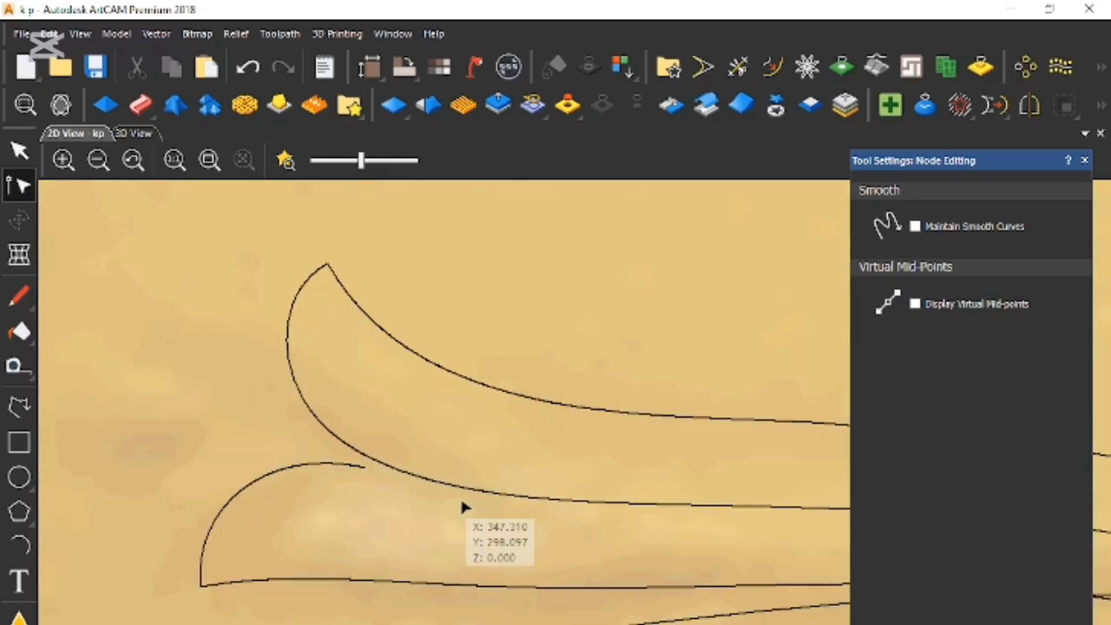
pyautogui.click(447, 488)
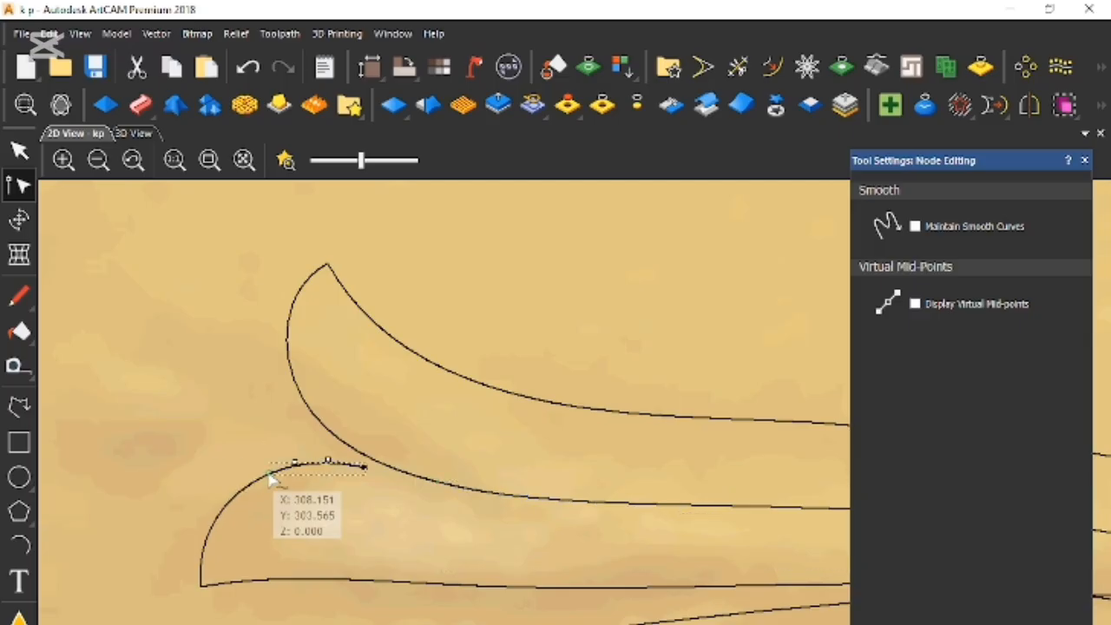
pyautogui.click(269, 474)
pyautogui.keyDown('shift'); pyautogui.click(576, 502); pyautogui.keyUp('shift')
pyautogui.rightClick(571, 550)
pyautogui.moveTo(633, 390)
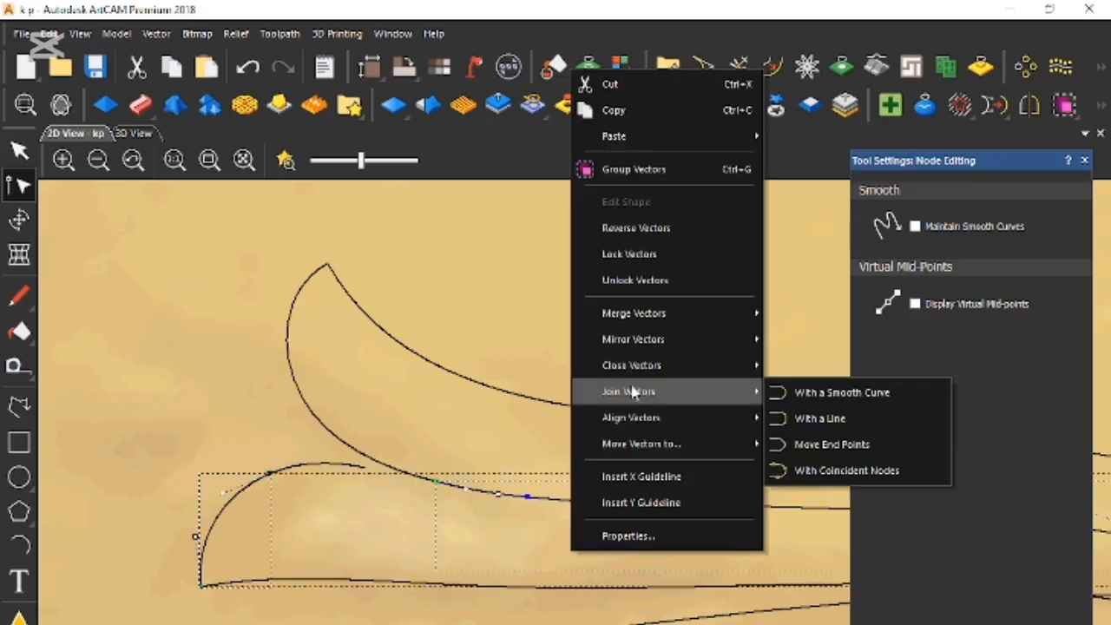
pyautogui.click(833, 392)
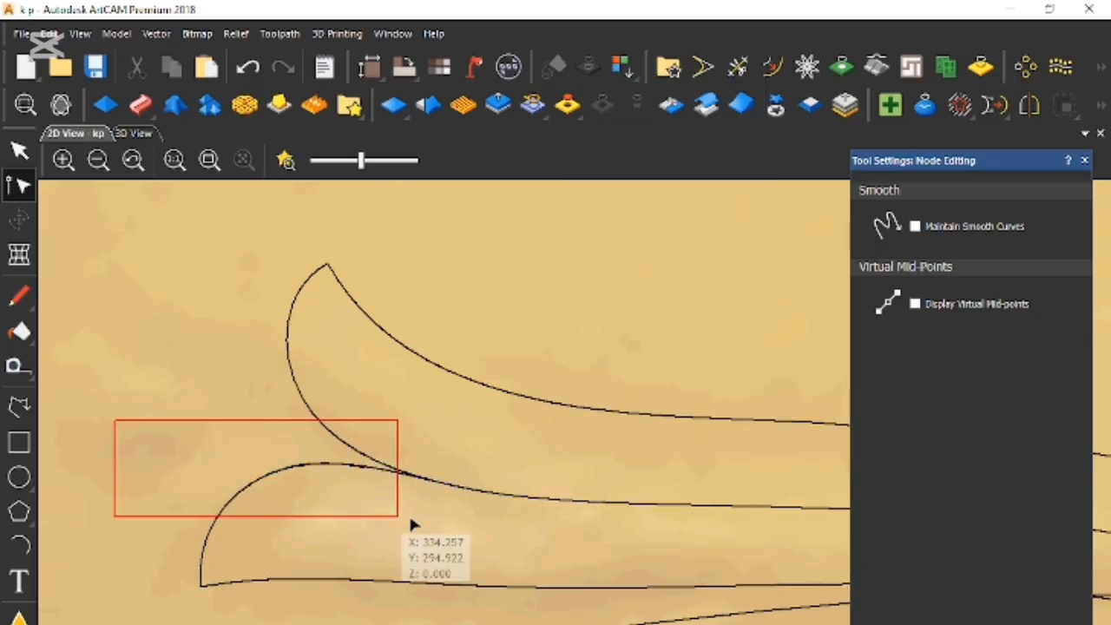
# Remove the leftover end piece of the lower leaf's old tip arc beside the new joining curve
pyautogui.moveTo(411, 520); pyautogui.dragTo(425, 530)
pyautogui.rightClick(432, 536)
pyautogui.click(452, 246)
pyautogui.click(430, 545)
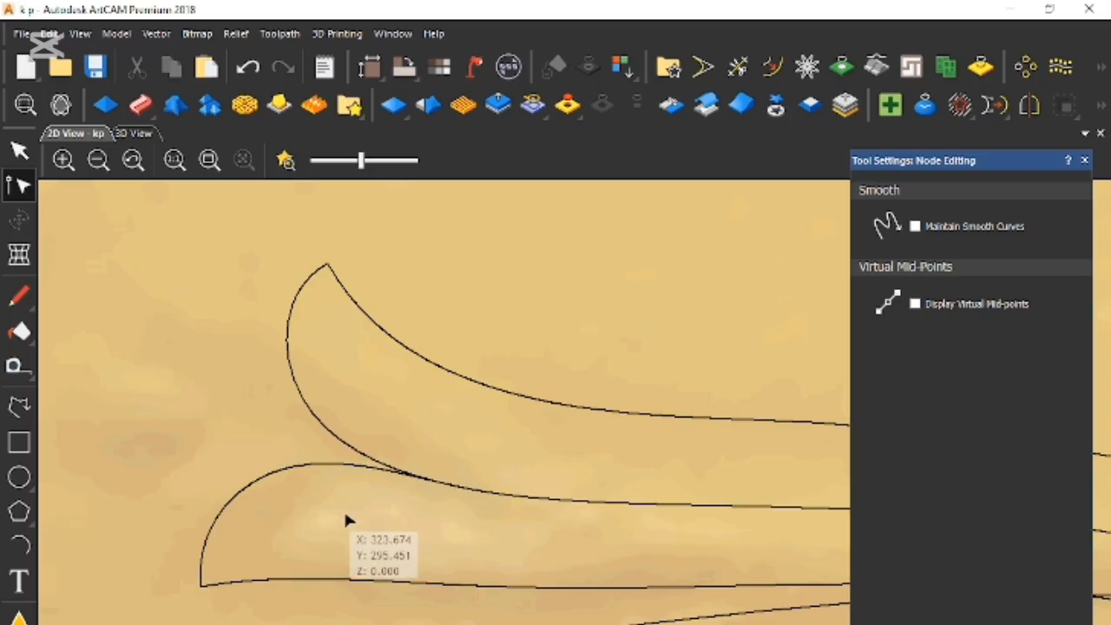
# Bulge the lower leaf's rounded tip slightly outward by adjusting its curve handles
pyautogui.click(227, 508)
pyautogui.moveTo(195, 541); pyautogui.dragTo(183, 530)
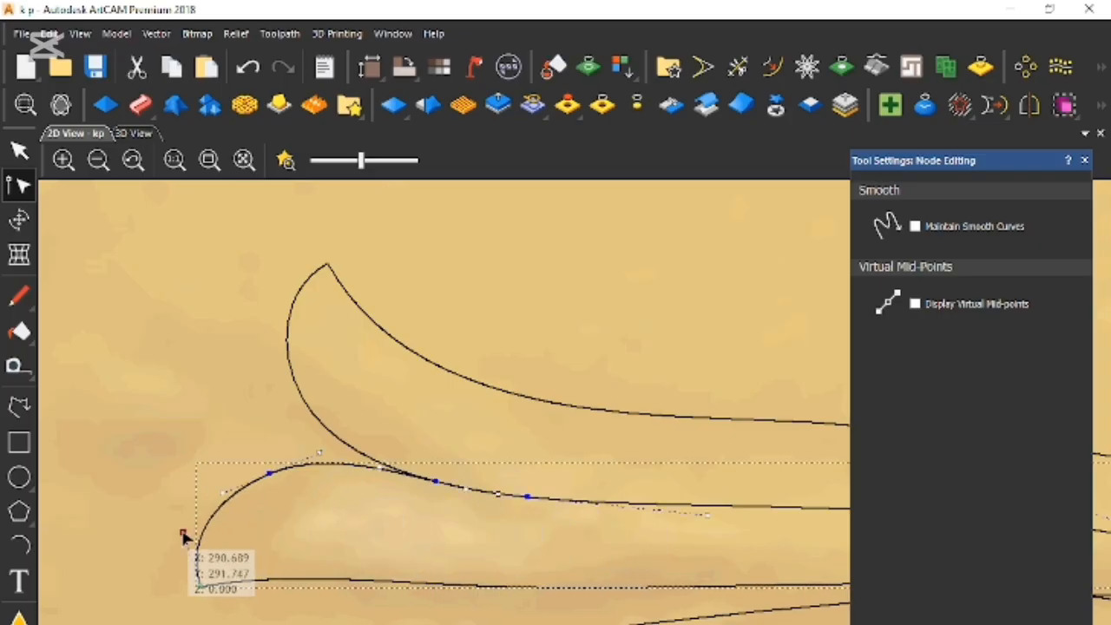
pyautogui.moveTo(218, 493); pyautogui.dragTo(216, 492)
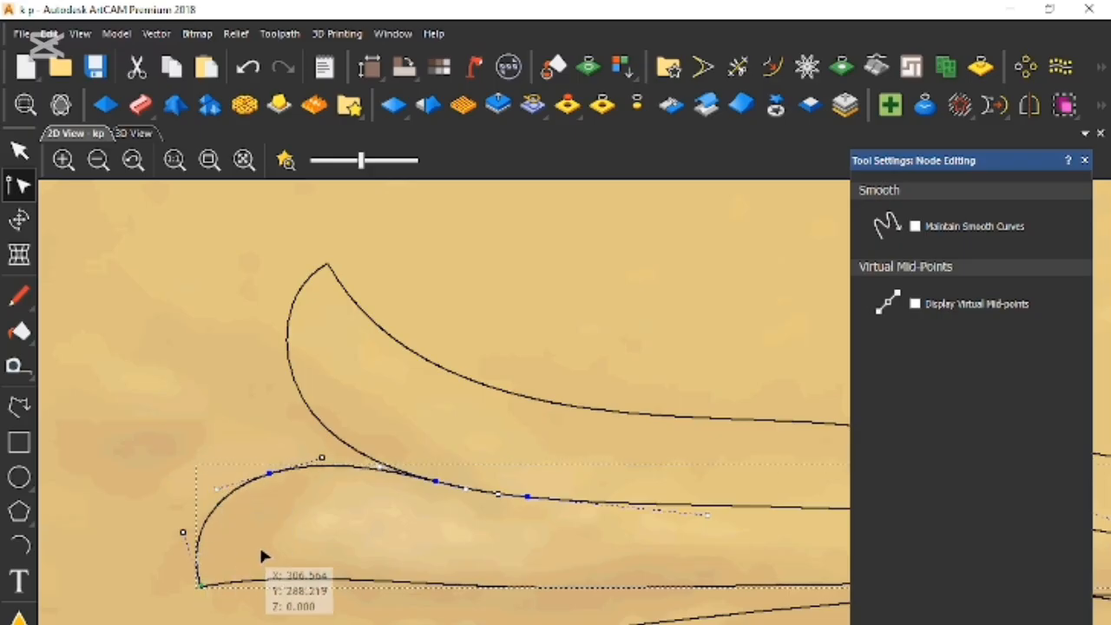
pyautogui.click(643, 566)
pyautogui.press('n')
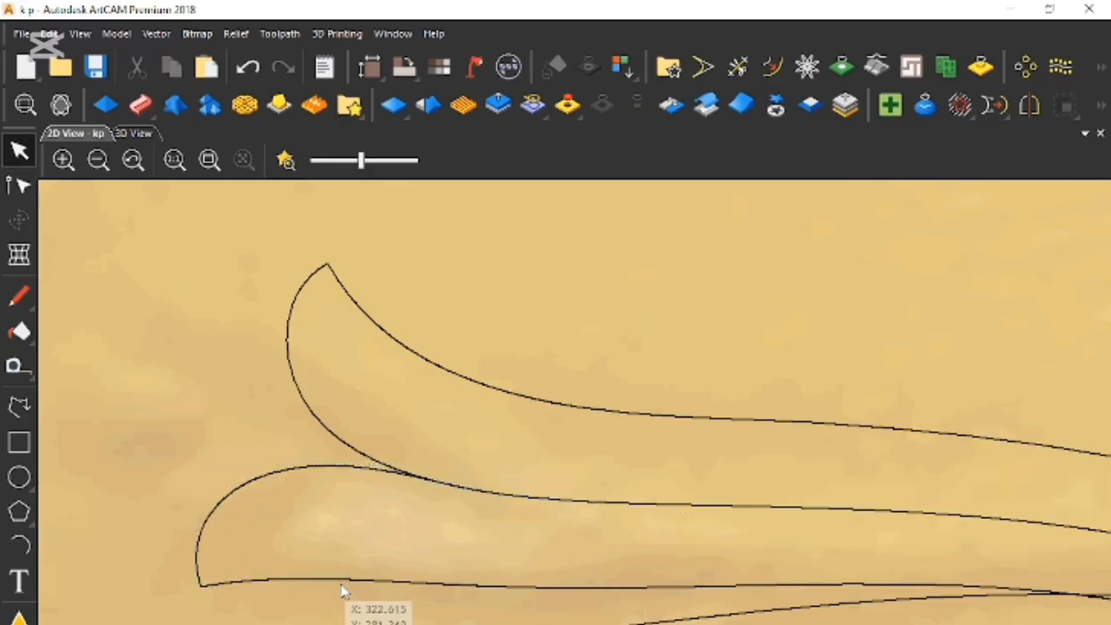
# Arch the lower leaf's bottom edge upward near the tip by adjusting the handles of its first span
pyautogui.click(340, 581)
pyautogui.press('n')
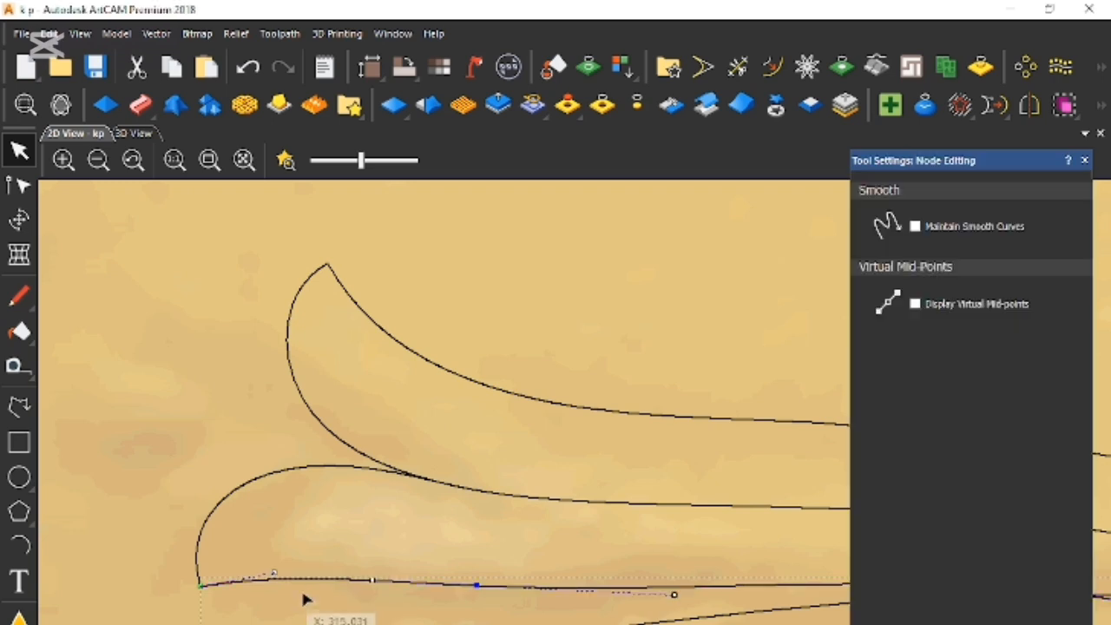
pyautogui.moveTo(274, 573); pyautogui.dragTo(265, 545)
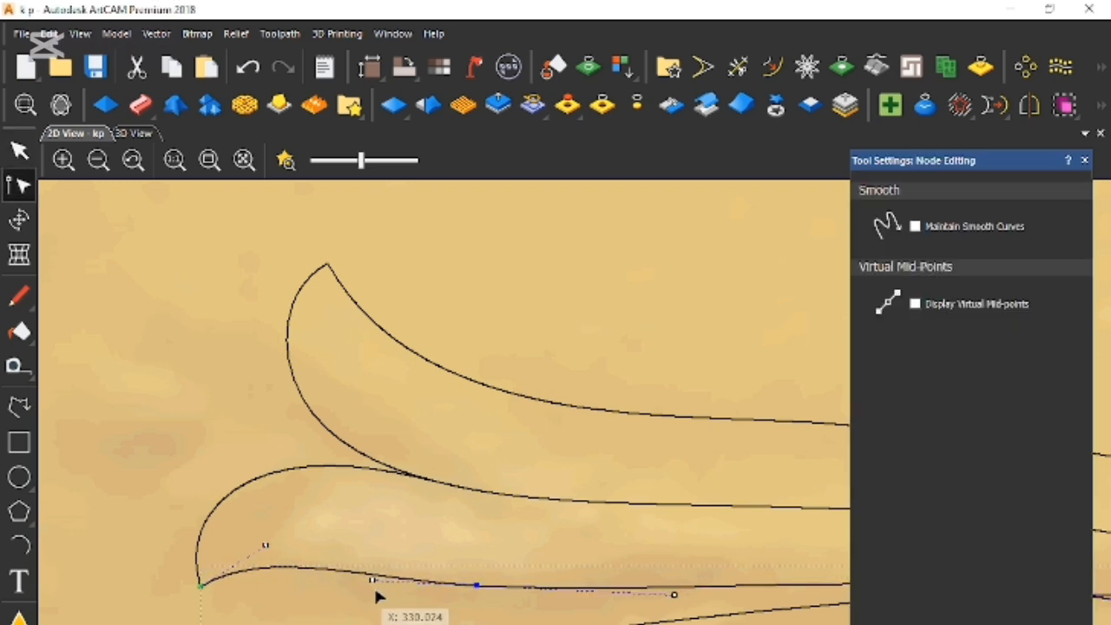
pyautogui.moveTo(371, 582); pyautogui.dragTo(373, 578)
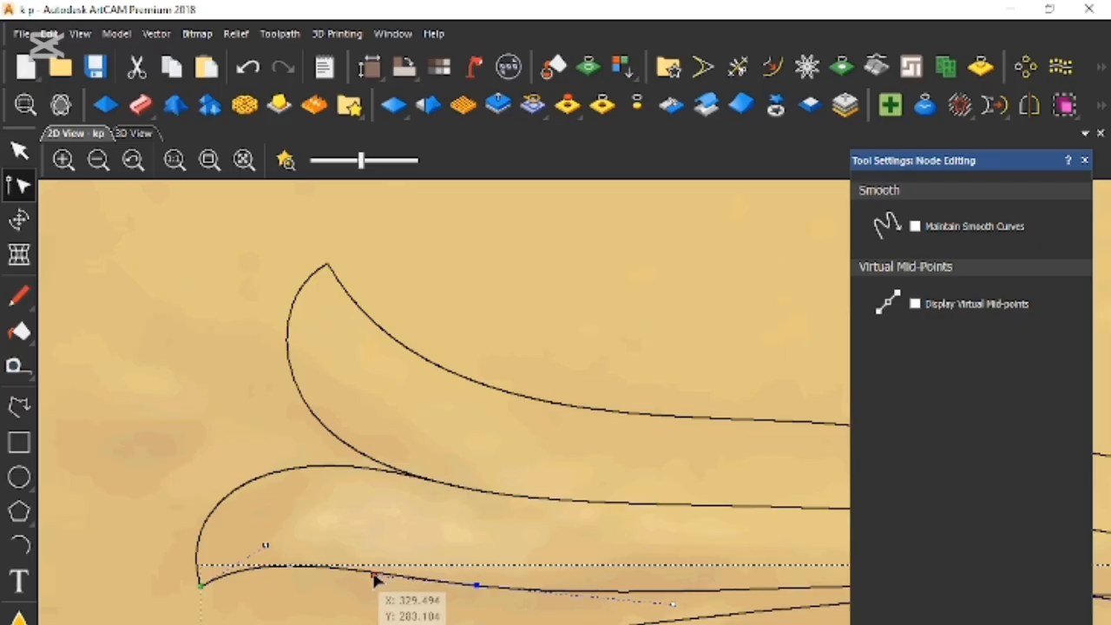
# Separate the dividing line from the lower leaf's tip curve at their junction
pyautogui.scroll(-2, 695, 586)
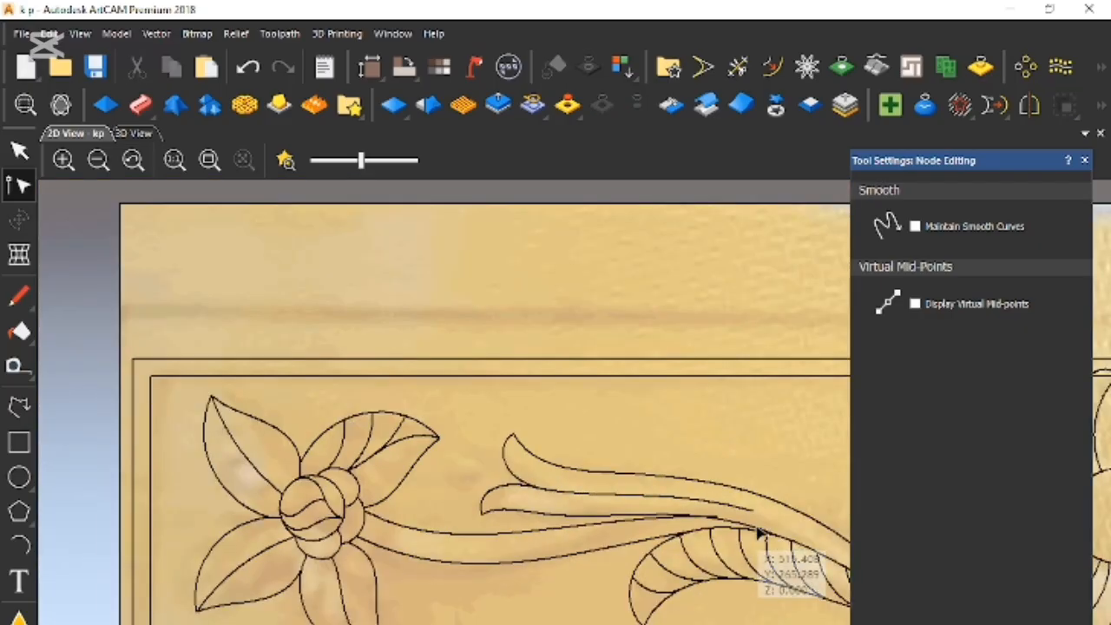
pyautogui.scroll(2, 682, 526)
pyautogui.click(508, 473)
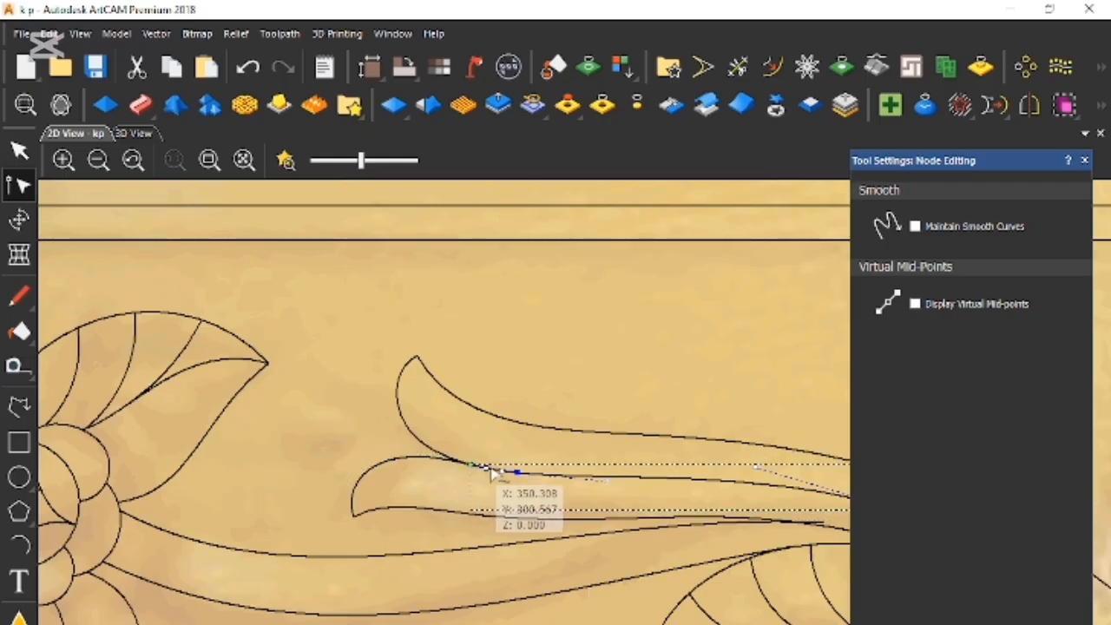
pyautogui.rightClick(544, 480)
pyautogui.click(622, 365)
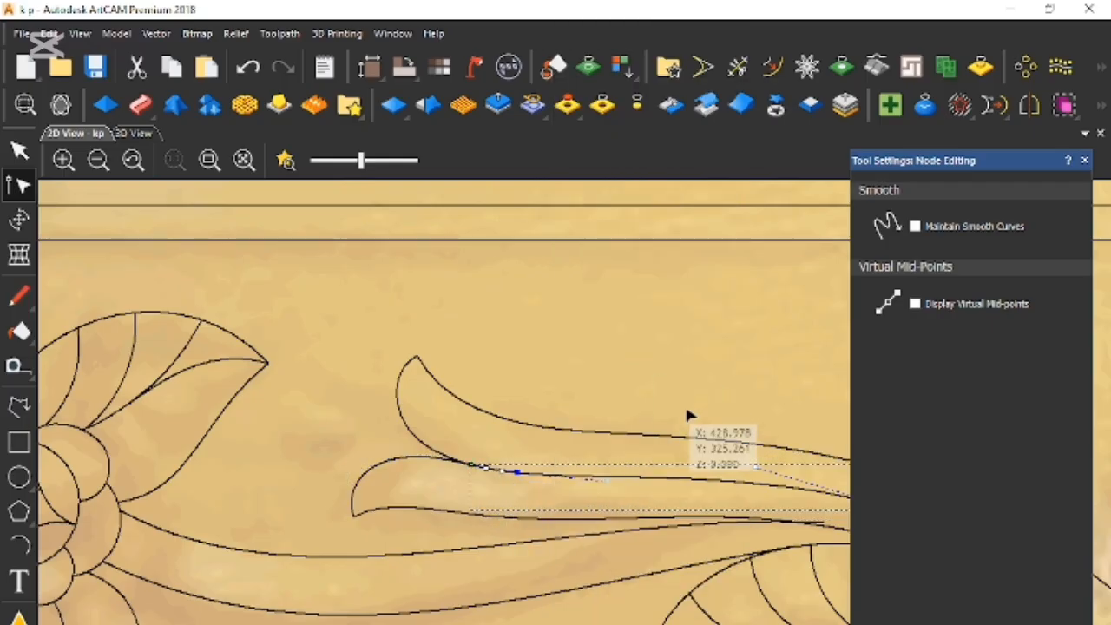
# Review the corrected leaves within the whole panel and examine the petal outlines of the large flower
pyautogui.scroll(-2, 744, 509)
pyautogui.scroll(2, 750, 508)
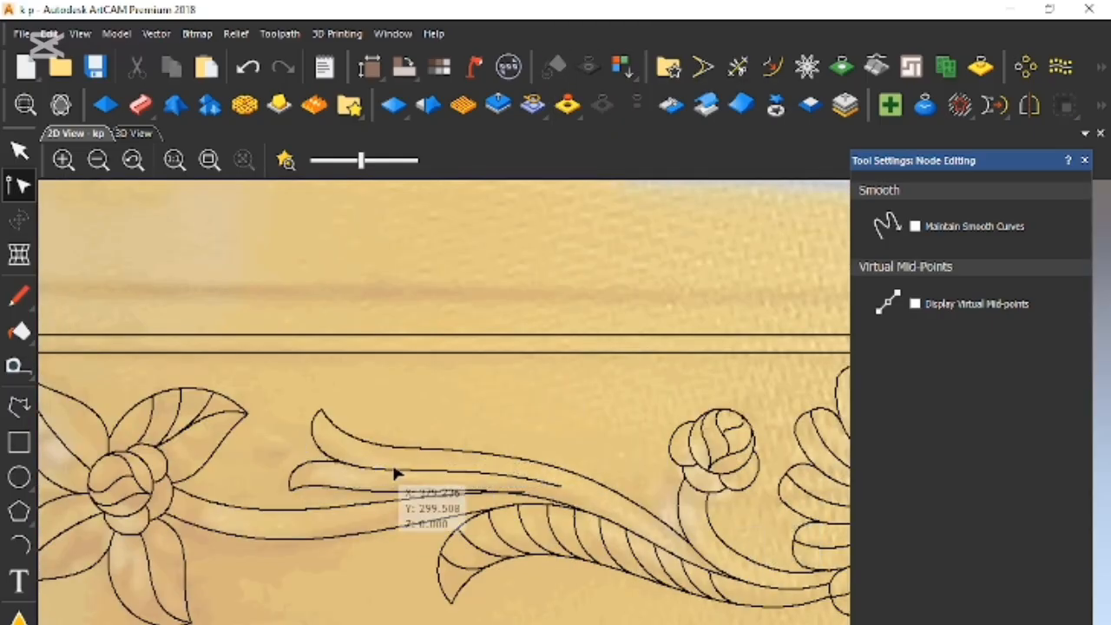
pyautogui.scroll(-3, 632, 519)
pyautogui.scroll(2, 665, 510)
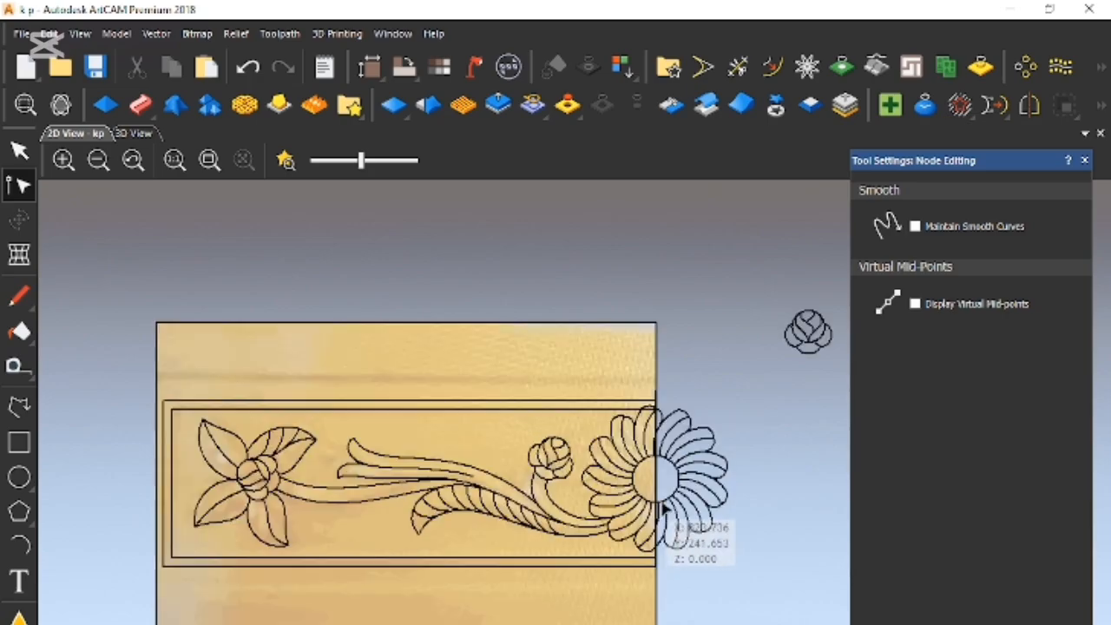
pyautogui.scroll(1, 666, 512)
pyautogui.scroll(2, 669, 359)
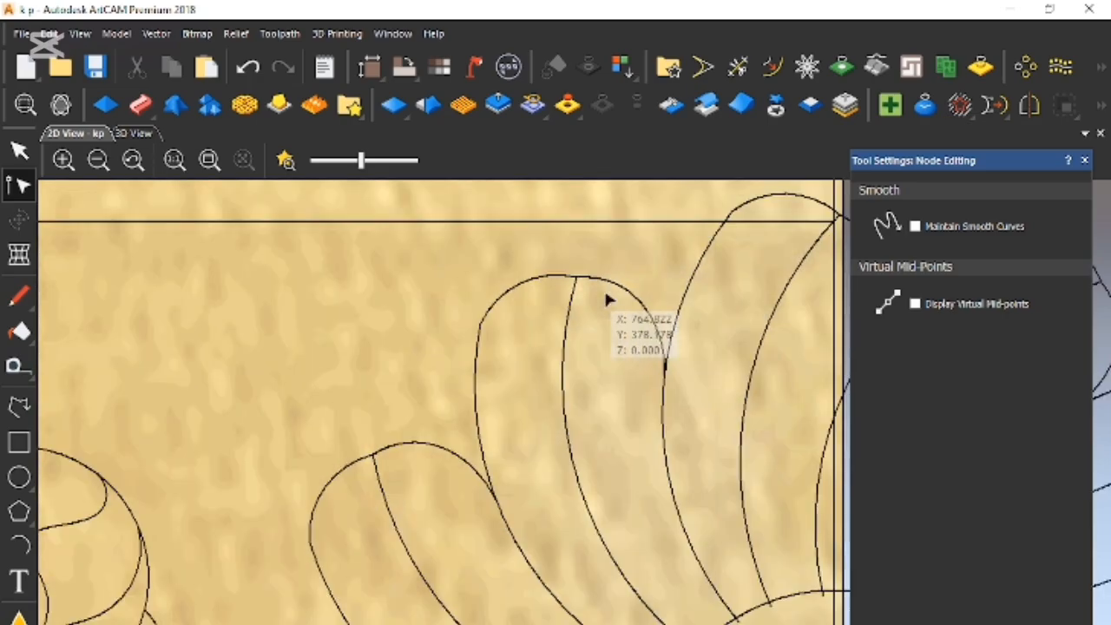
pyautogui.scroll(-1, 635, 390)
pyautogui.scroll(1, 598, 454)
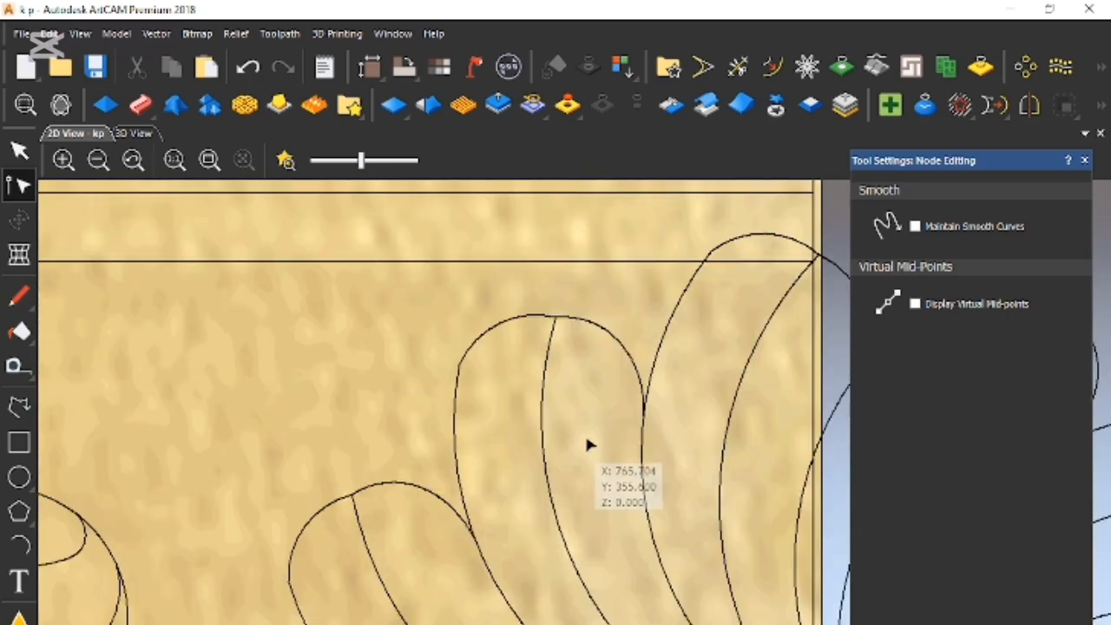
# Inspect the individual tip arcs on the large flower's upper petals and how they meet the petal lines
pyautogui.press('Escape')
pyautogui.click(606, 331)
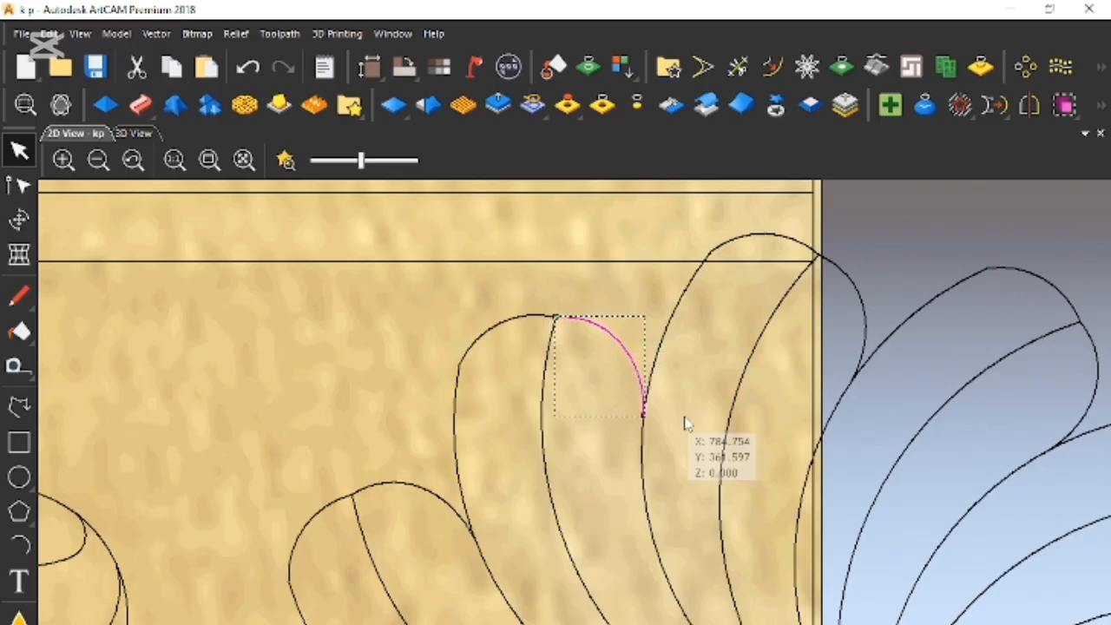
pyautogui.click(507, 363)
pyautogui.scroll(-1, 645, 403)
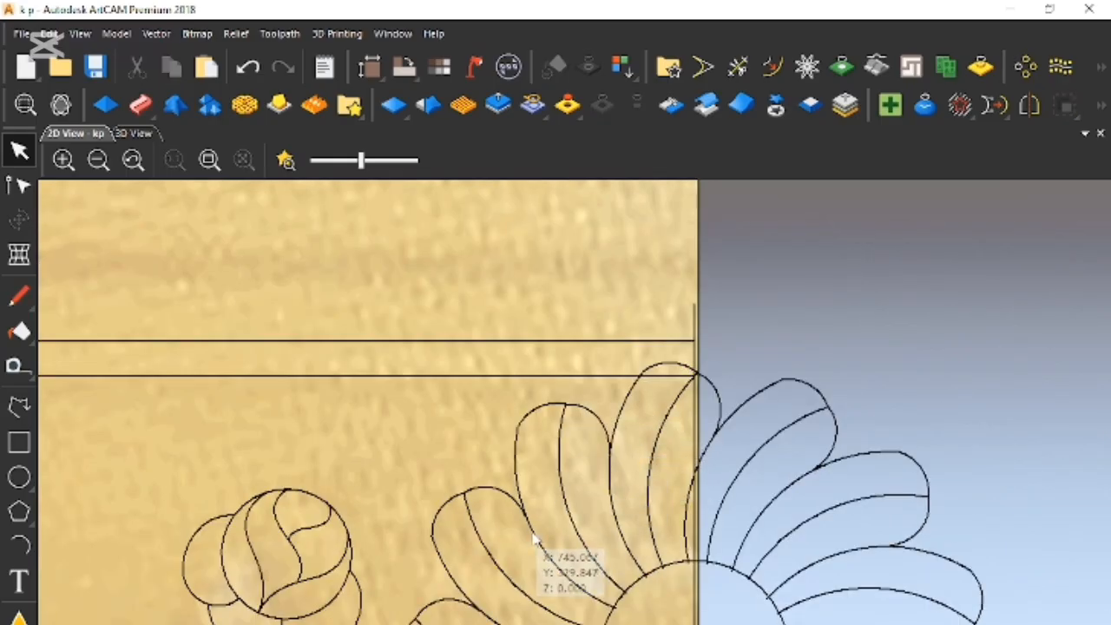
pyautogui.scroll(-1, 534, 540)
pyautogui.scroll(2, 608, 461)
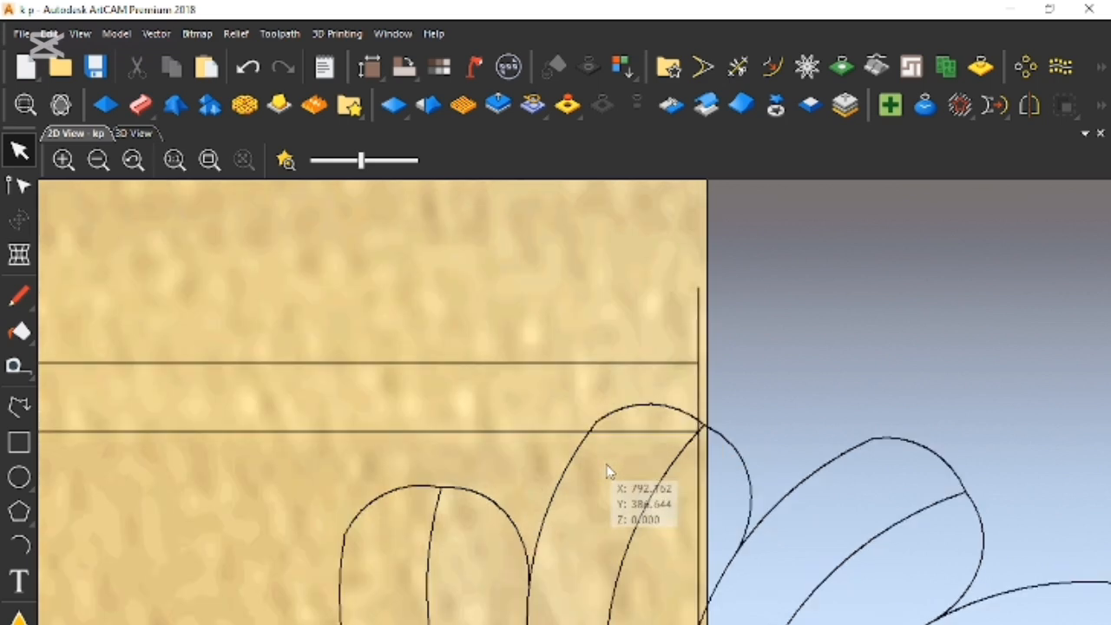
pyautogui.click(640, 408)
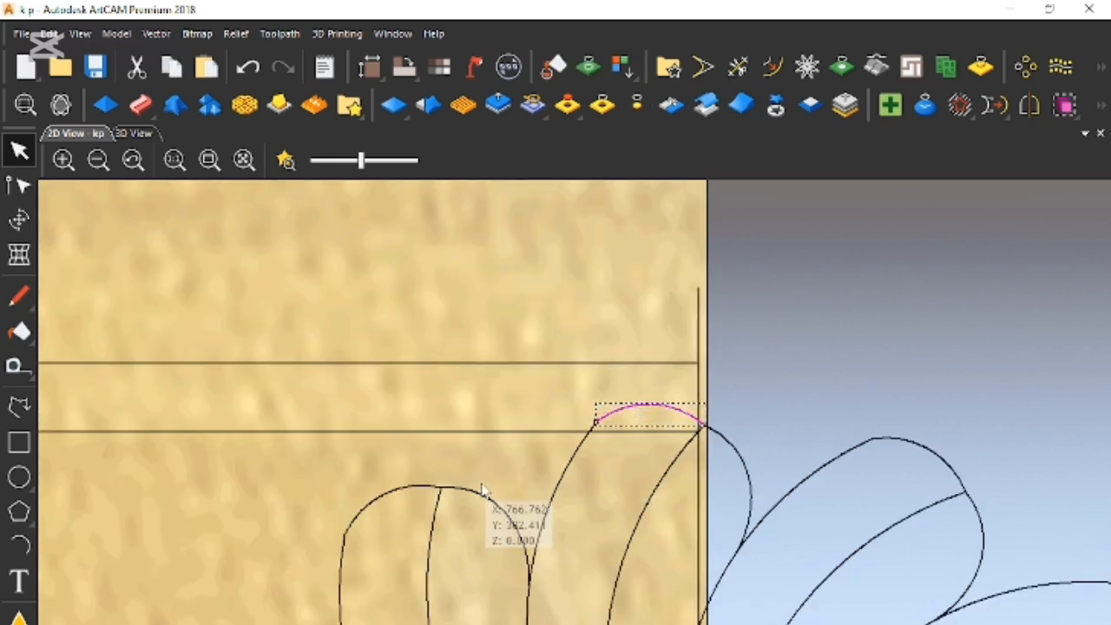
pyautogui.click(495, 514)
pyautogui.click(479, 520)
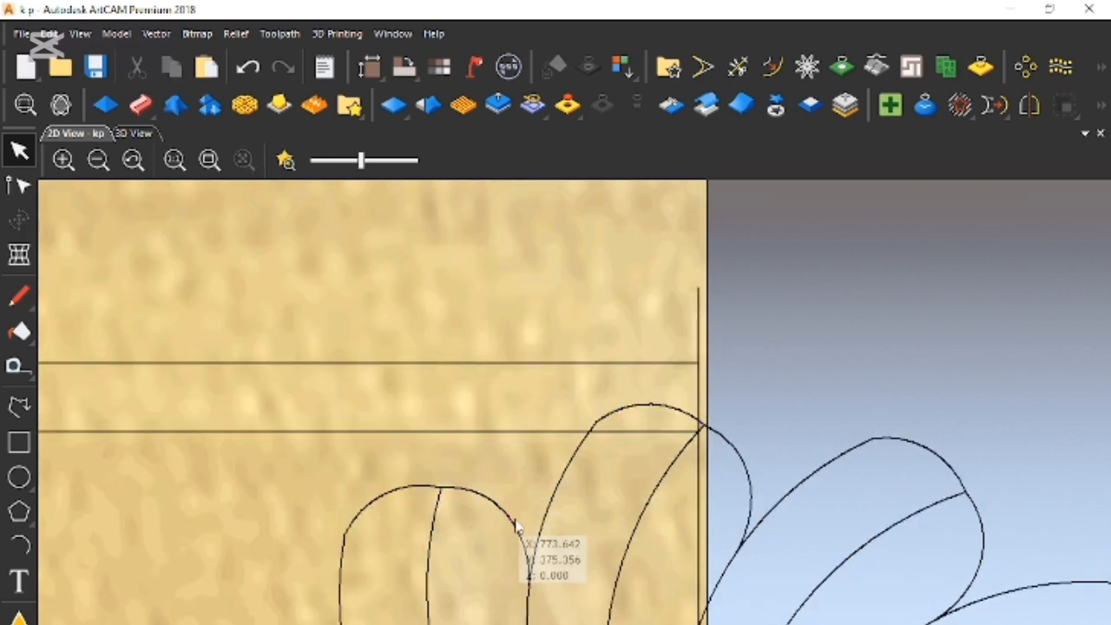
# Cut away both tip arcs of the large flower's petal just below the inner border line
pyautogui.scroll(-2, 549, 529)
pyautogui.scroll(4, 496, 569)
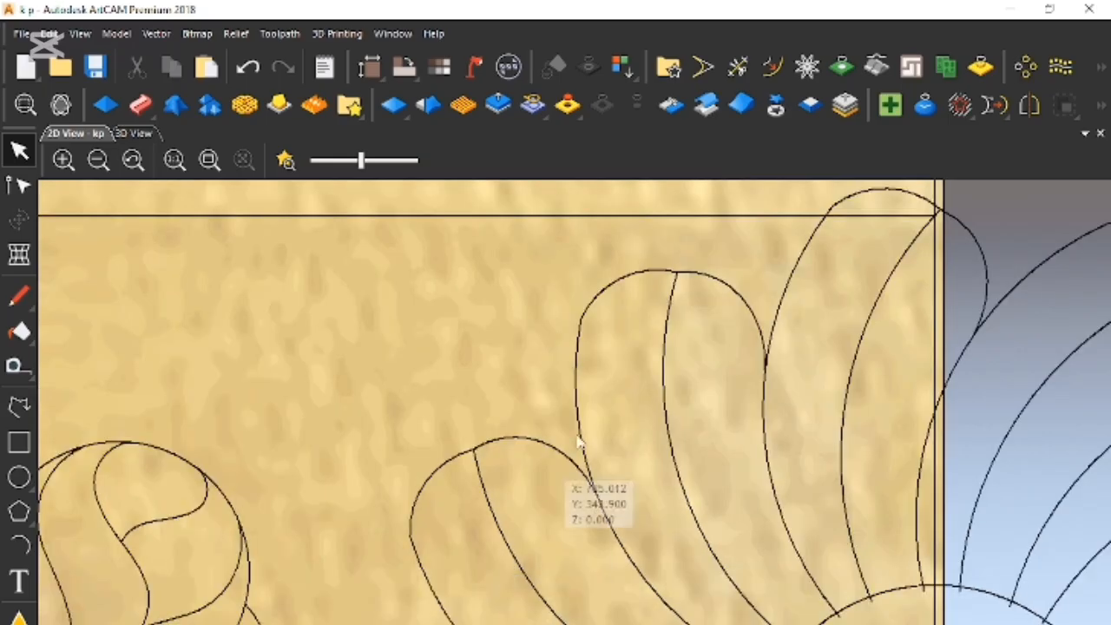
pyautogui.moveTo(527, 230); pyautogui.dragTo(831, 390)
pyautogui.rightClick(735, 350)
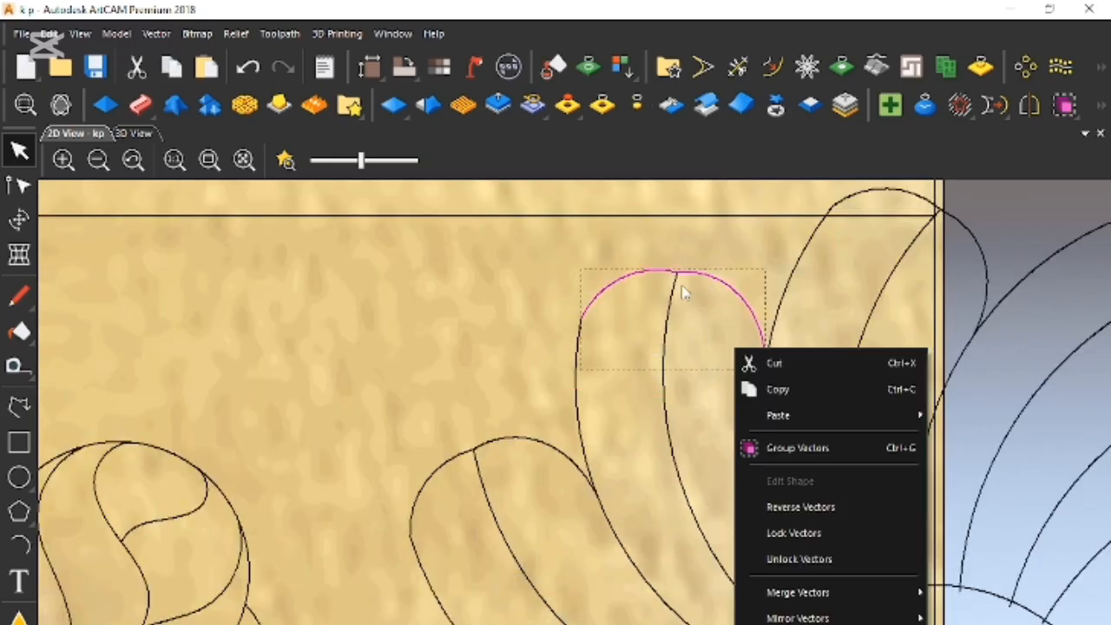
pyautogui.click(792, 367)
# Draw two Start-End-Point On Arc arcs from the petal's dividing line tip to its right and left side curves
pyautogui.click(19, 545)
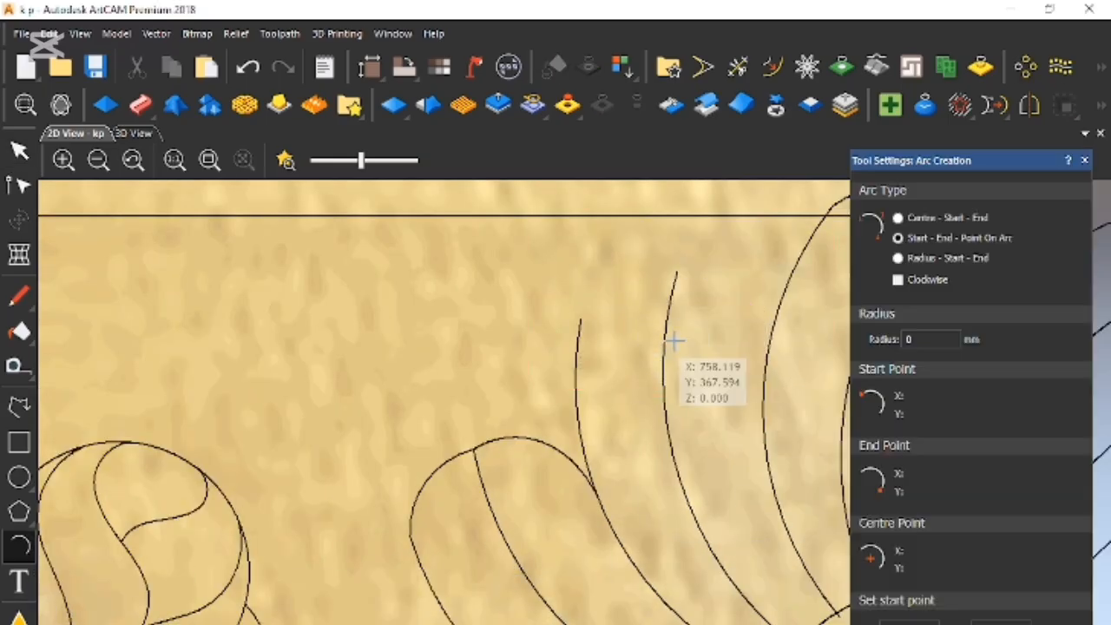
pyautogui.click(676, 272)
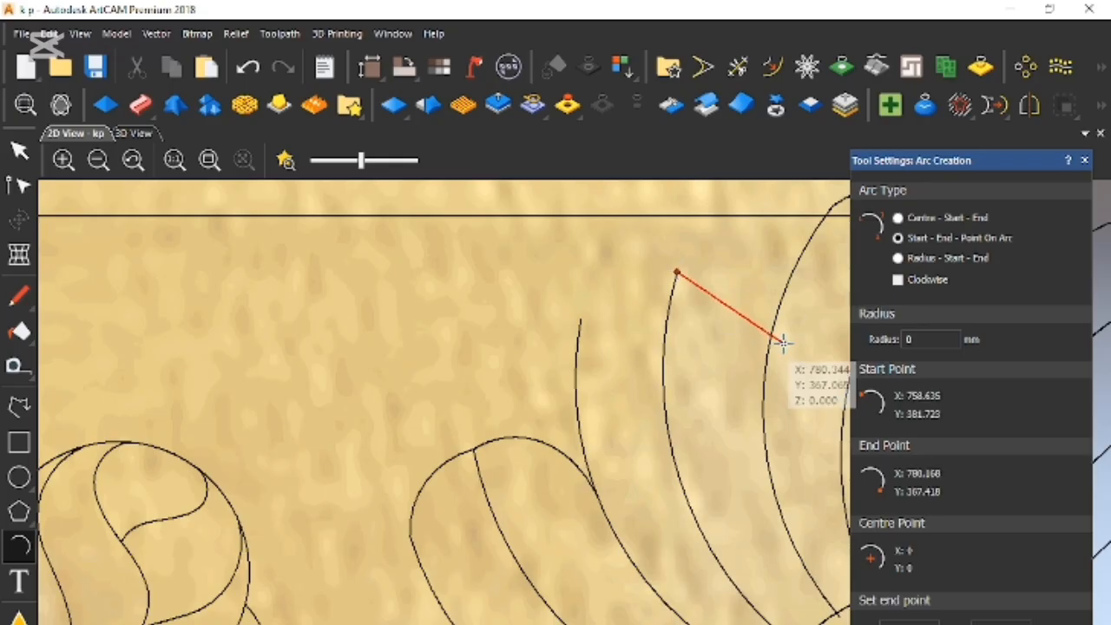
pyautogui.click(766, 365)
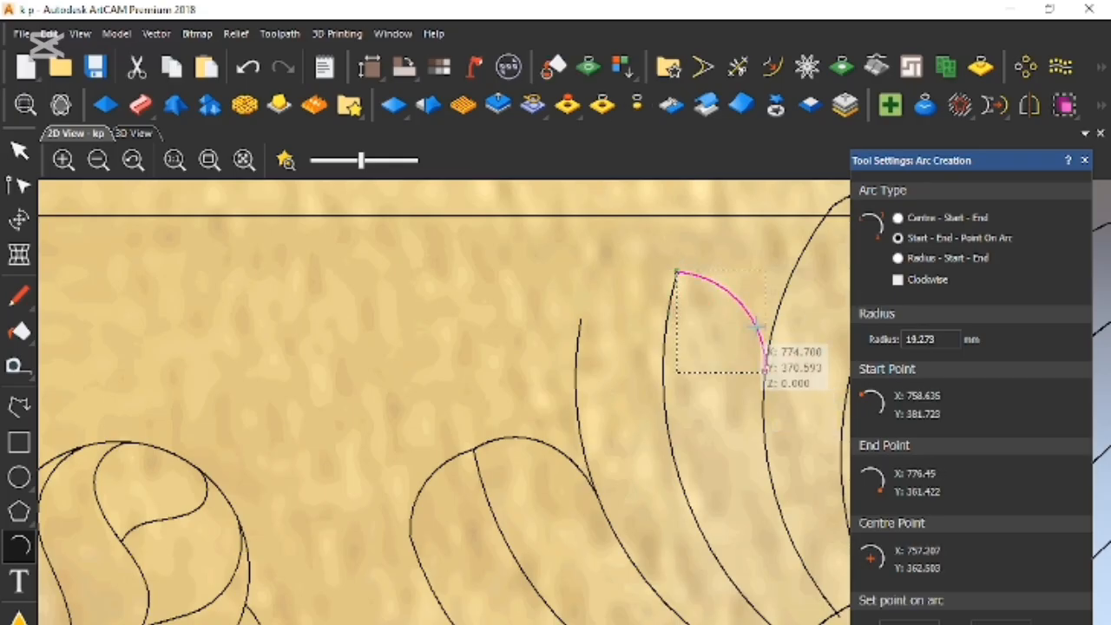
pyautogui.click(679, 274)
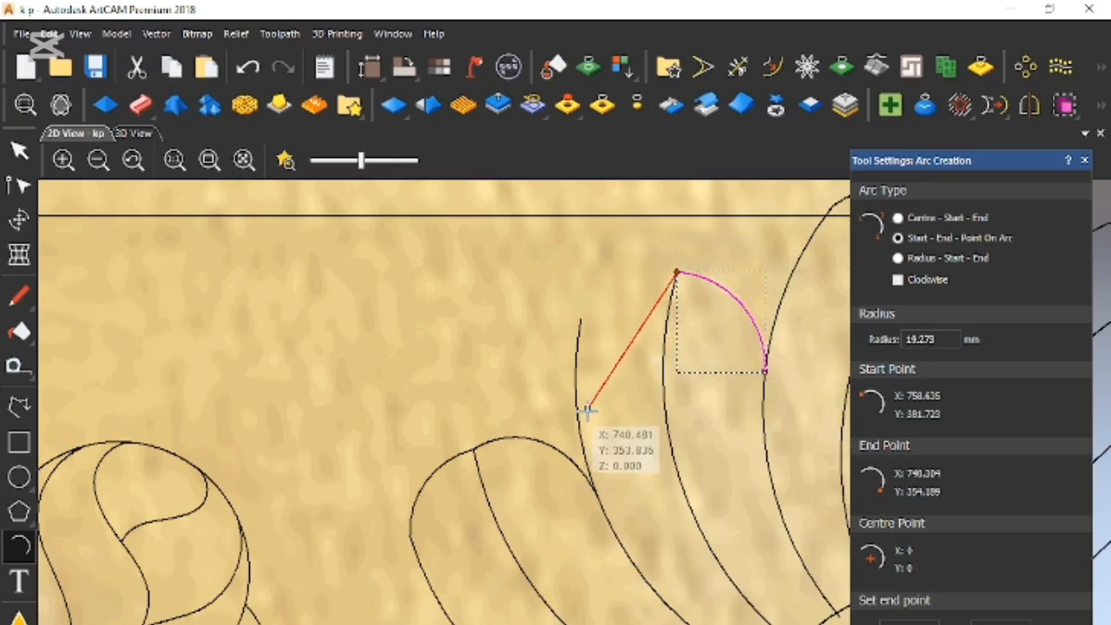
pyautogui.click(578, 416)
pyautogui.click(591, 350)
pyautogui.press('Escape')
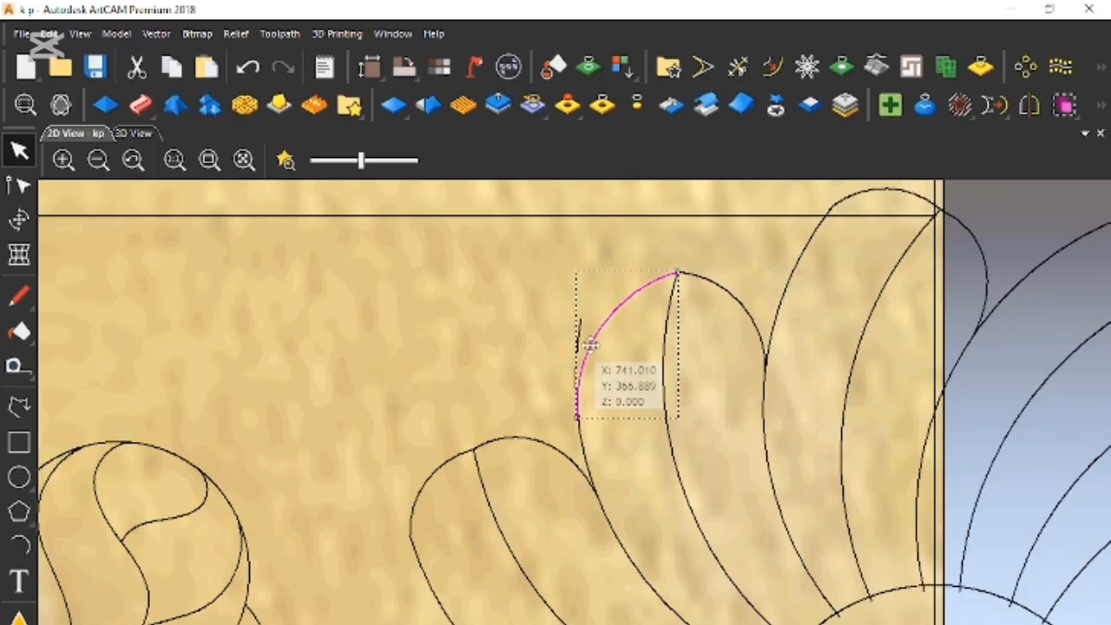
# Reshape the new left tip arc to bulge outward and shift its upper end slightly down along the dividing line
pyautogui.press('n')
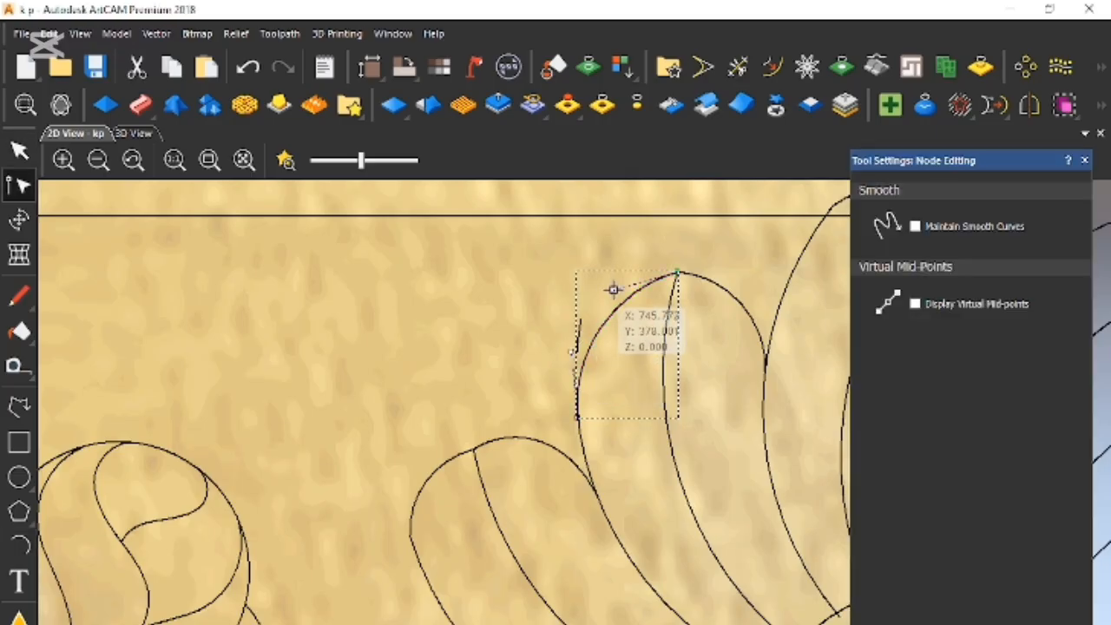
pyautogui.moveTo(565, 344); pyautogui.dragTo(556, 334)
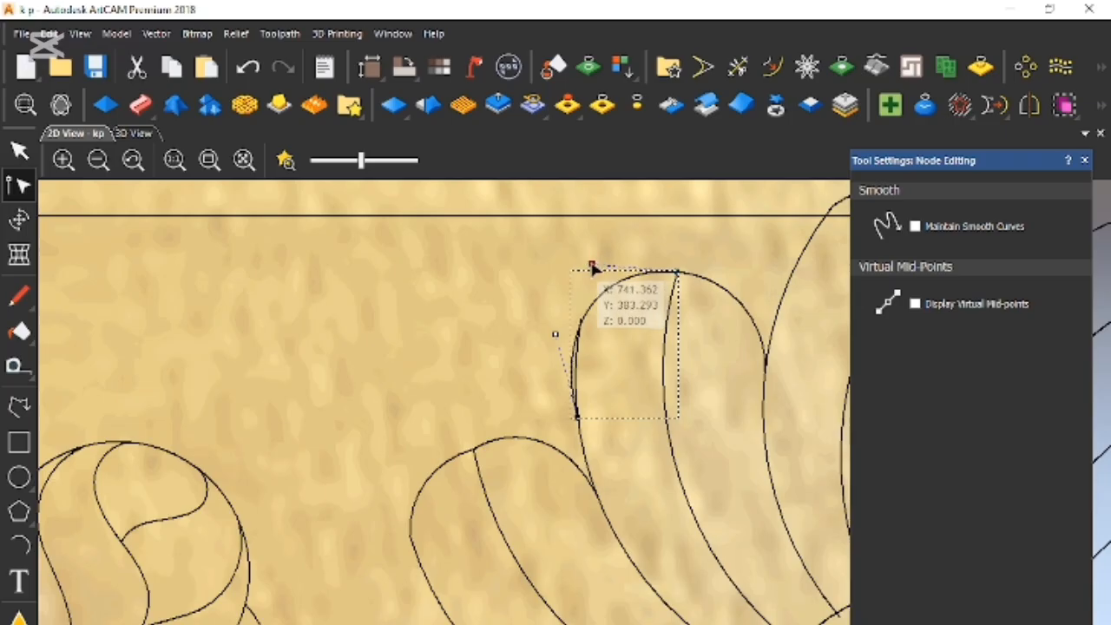
pyautogui.click(635, 356)
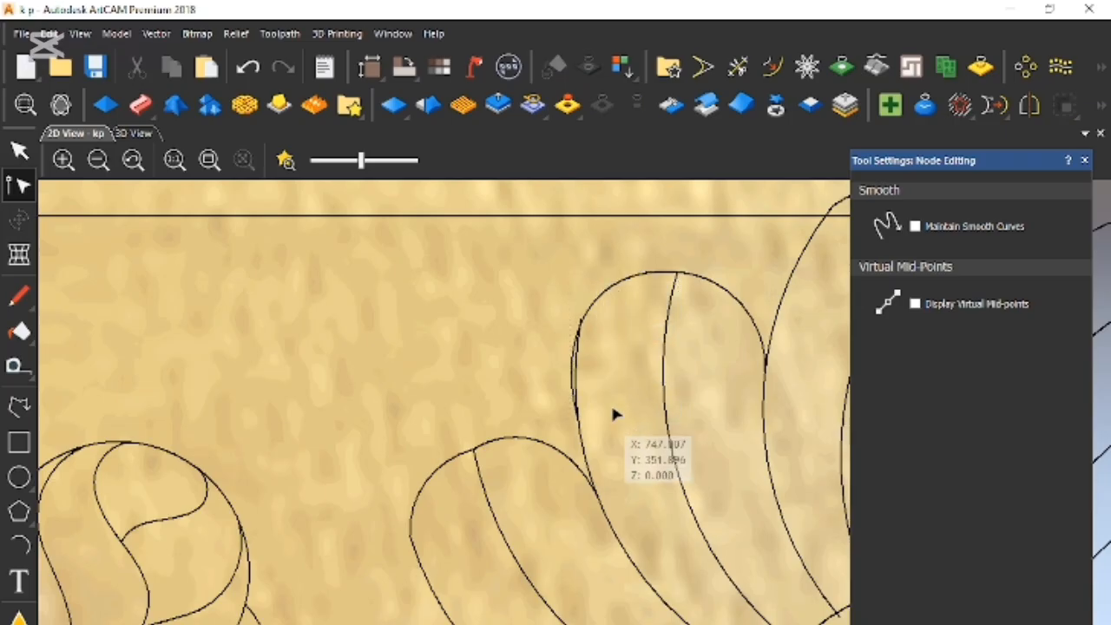
pyautogui.click(658, 279)
pyautogui.scroll(2, 660, 280)
pyautogui.moveTo(688, 251); pyautogui.dragTo(543, 251)
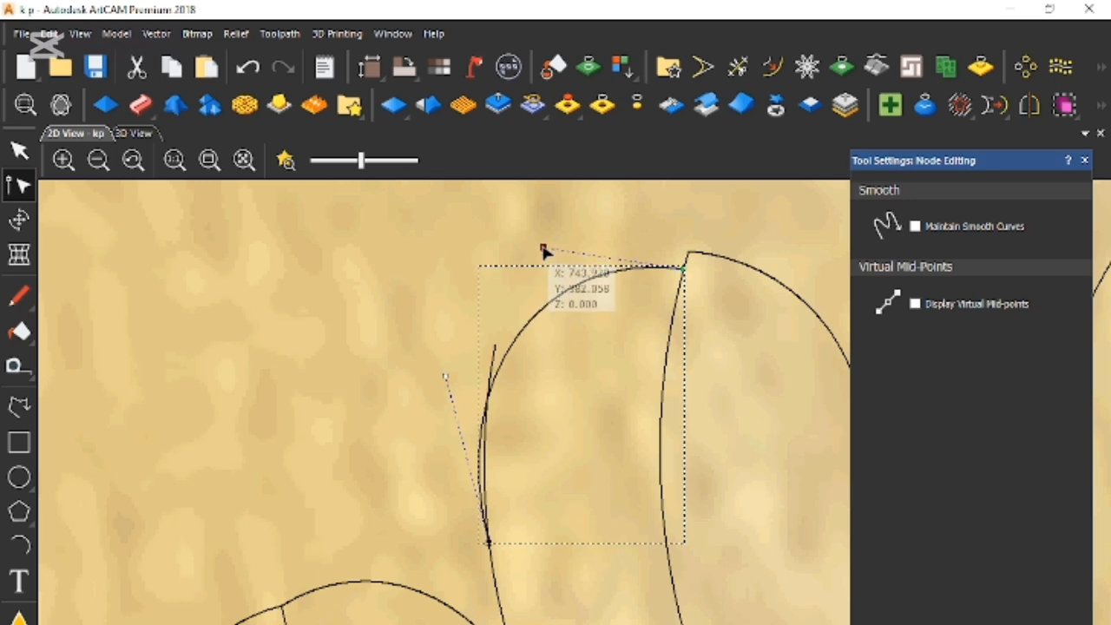
pyautogui.click(555, 396)
pyautogui.scroll(-2, 576, 491)
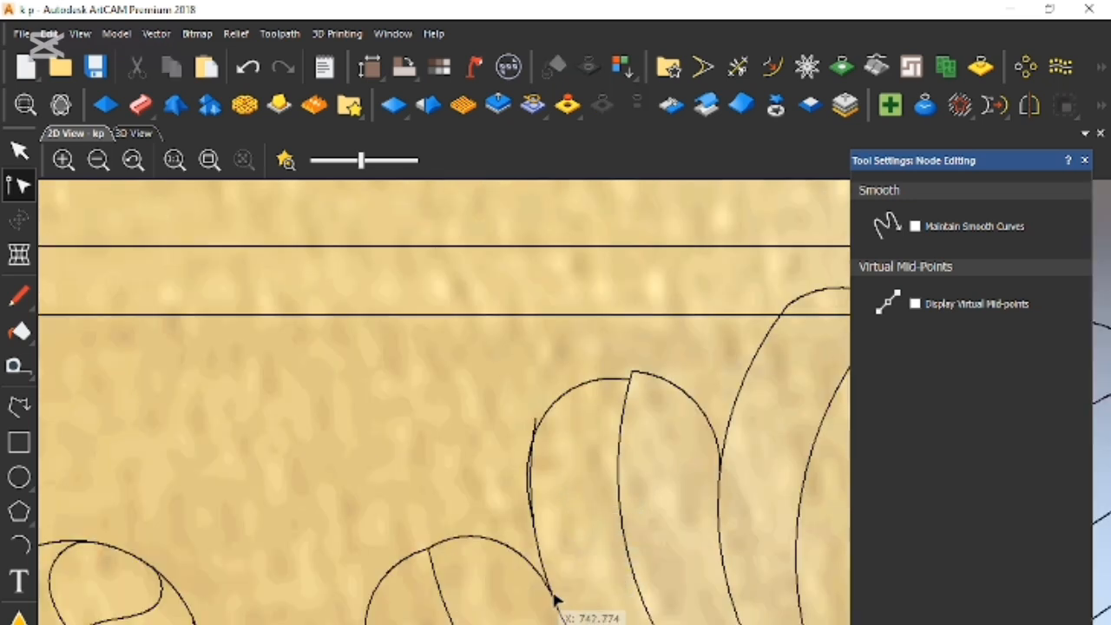
# Remove the overlapping stub of the petal's old left side curve and join the tip arc to the remaining curve
pyautogui.click(558, 616)
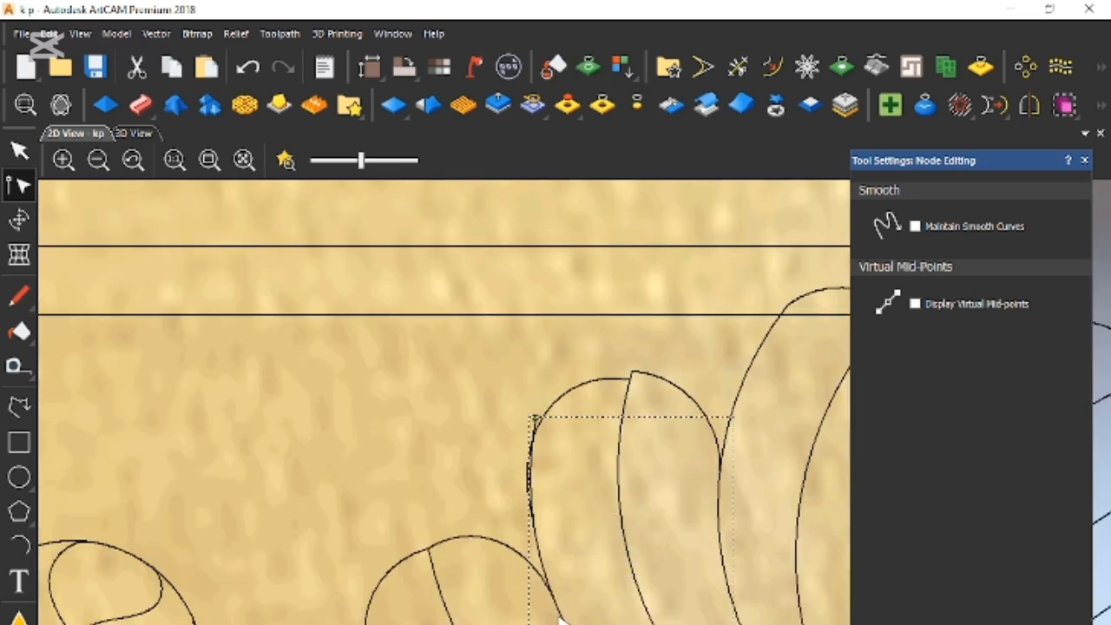
pyautogui.rightClick(581, 575)
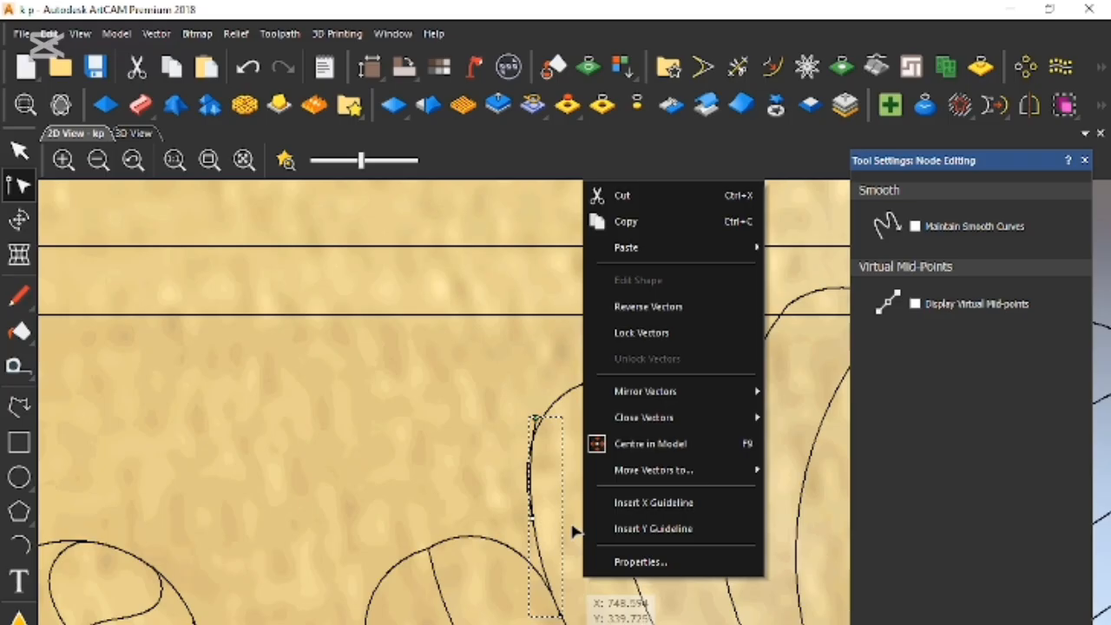
pyautogui.click(651, 203)
pyautogui.click(528, 453)
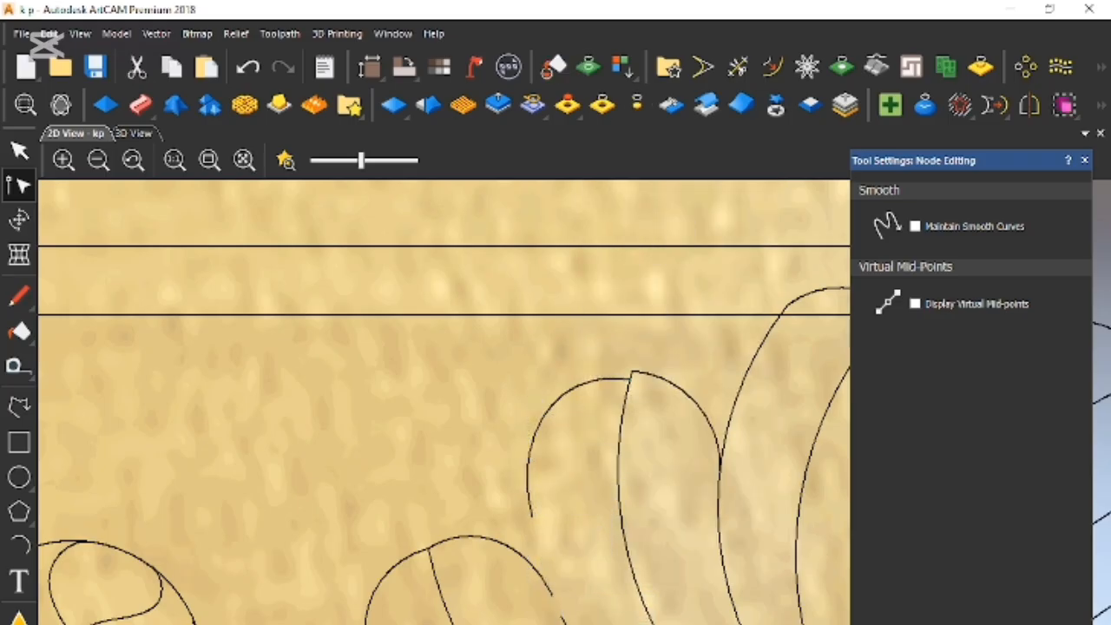
pyautogui.rightClick(587, 420)
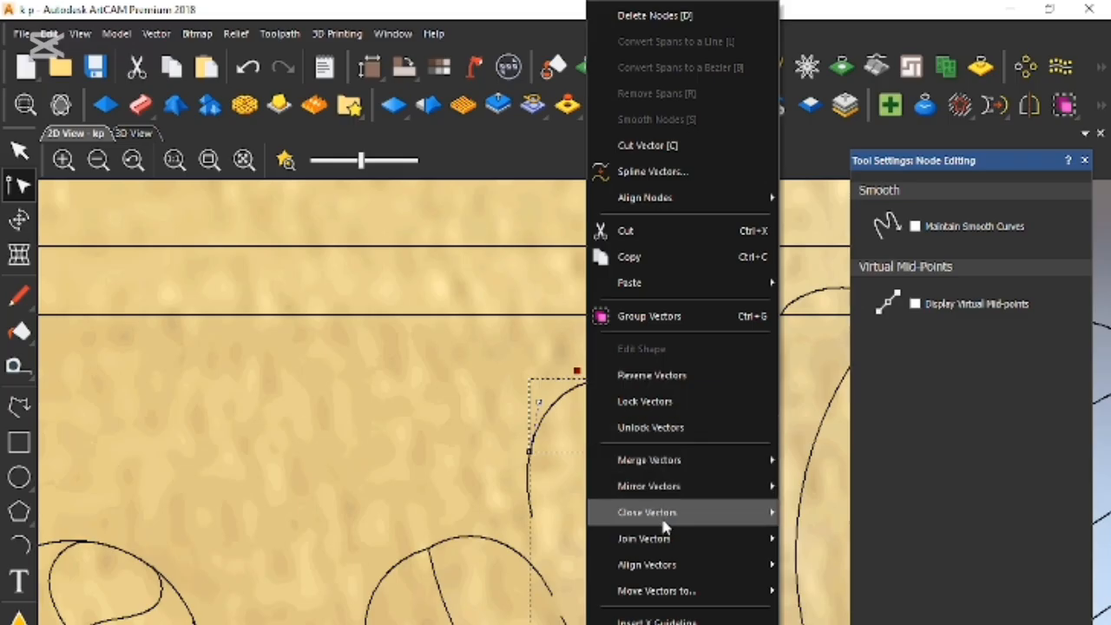
pyautogui.moveTo(772, 521)
pyautogui.click(807, 539)
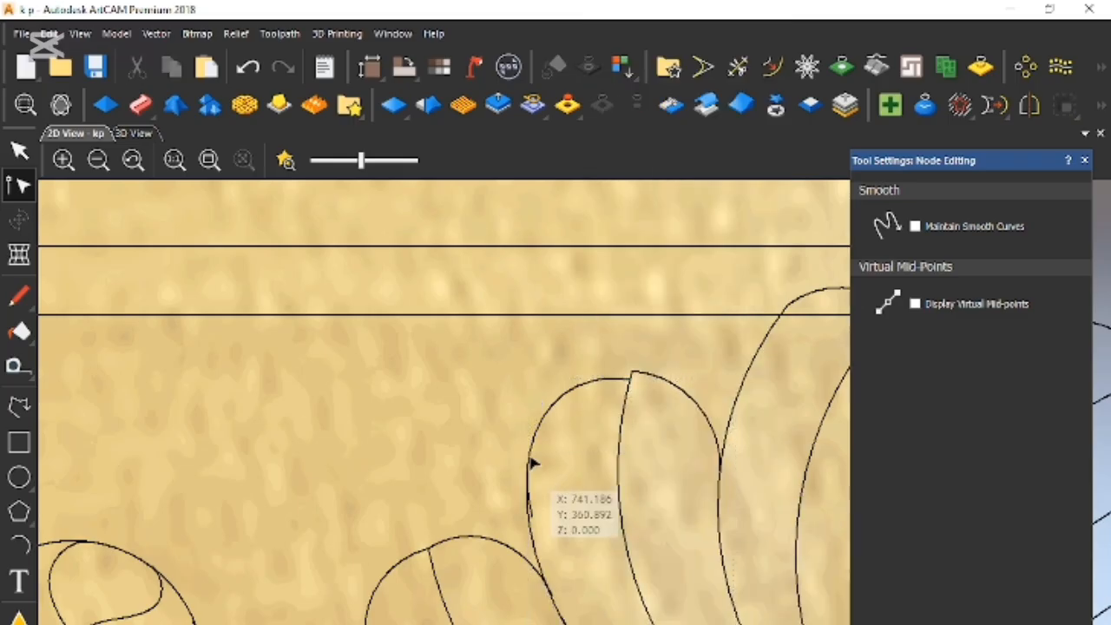
# Clean up the nodes along the joined left side of the petal so the outline runs smoothly
pyautogui.moveTo(484, 390); pyautogui.dragTo(579, 624)
pyautogui.rightClick(570, 325)
pyautogui.click(613, 233)
pyautogui.moveTo(501, 513); pyautogui.dragTo(579, 620)
pyautogui.rightClick(611, 615)
pyautogui.click(619, 229)
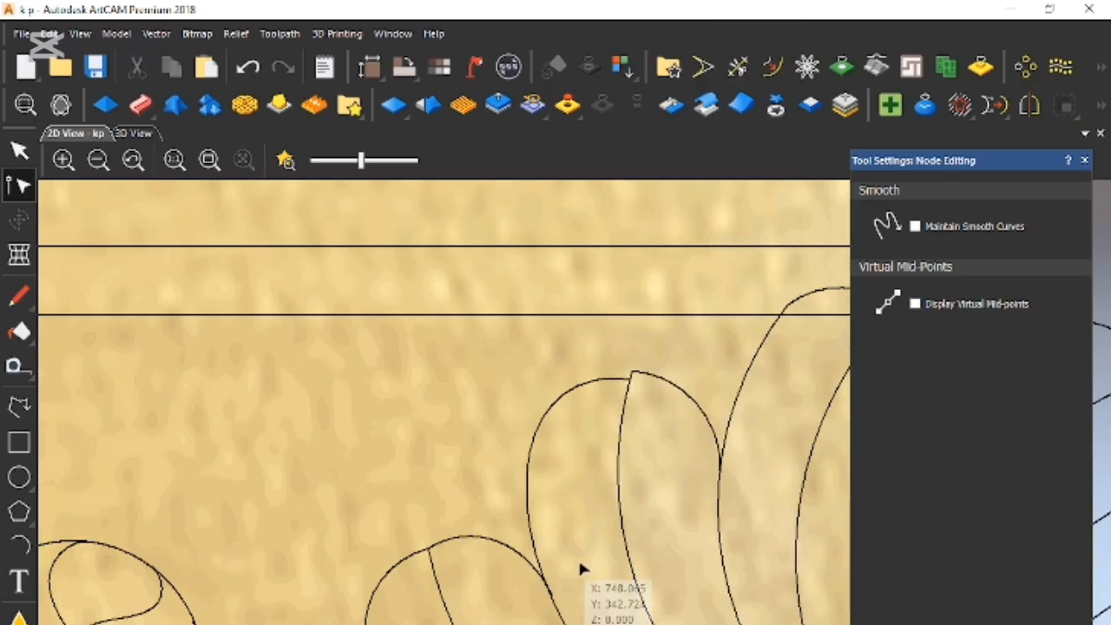
# Extend the next petal's dividing line upward and replace its right tip arc with a new arc from the extended endpoint
pyautogui.click(425, 563)
pyautogui.moveTo(428, 549); pyautogui.dragTo(407, 480)
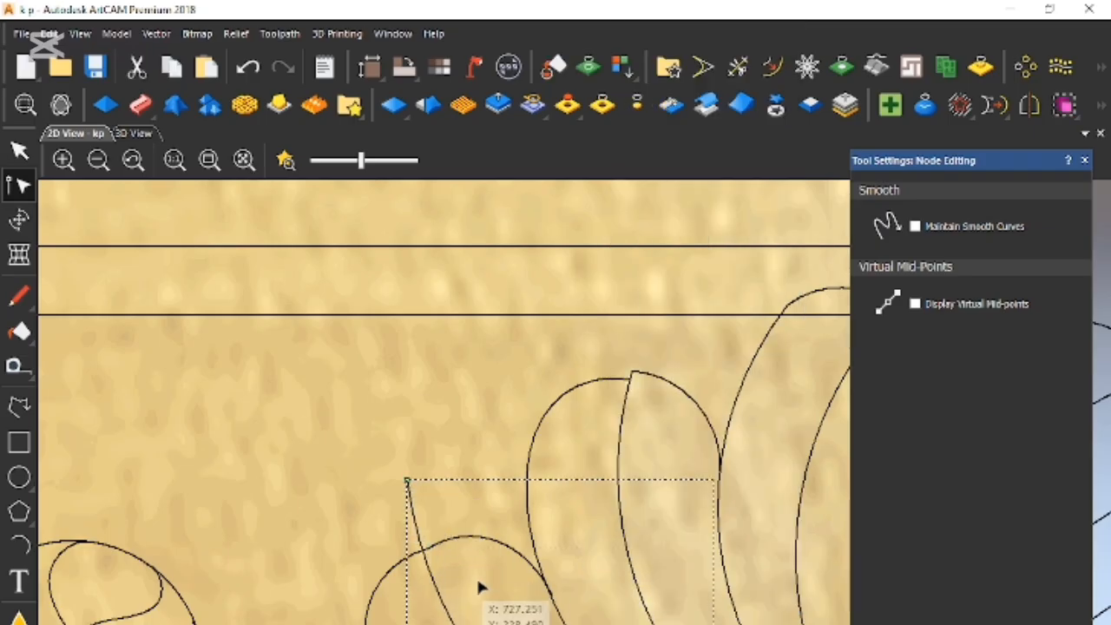
pyautogui.rightClick(480, 579)
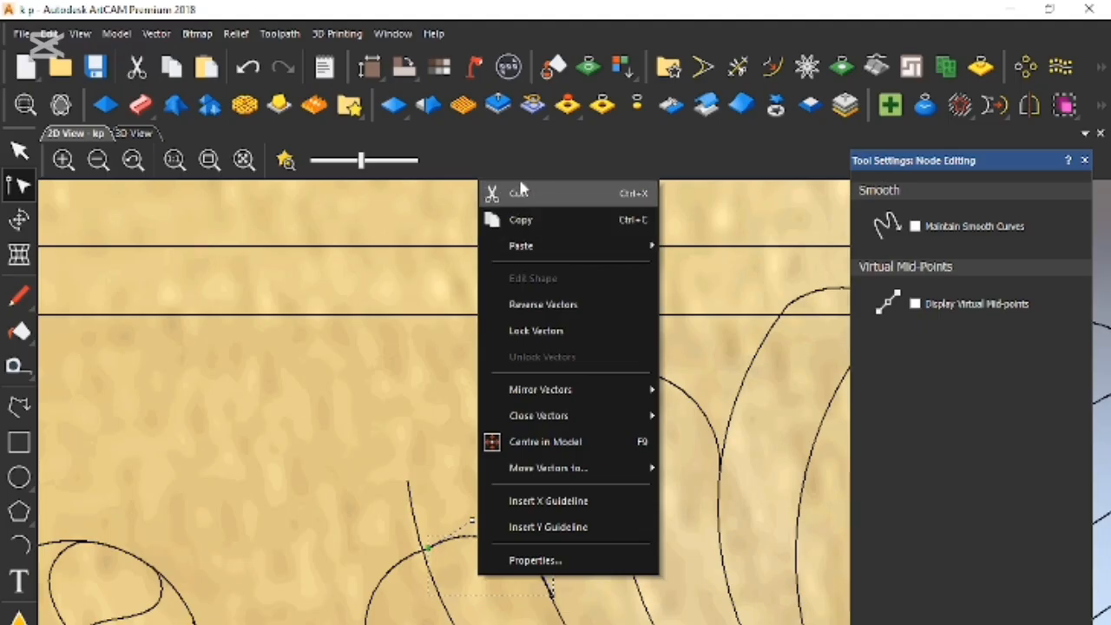
pyautogui.click(495, 188)
pyautogui.click(408, 480)
pyautogui.click(533, 548)
pyautogui.click(519, 516)
pyautogui.press('Escape')
pyautogui.scroll(-2, 501, 617)
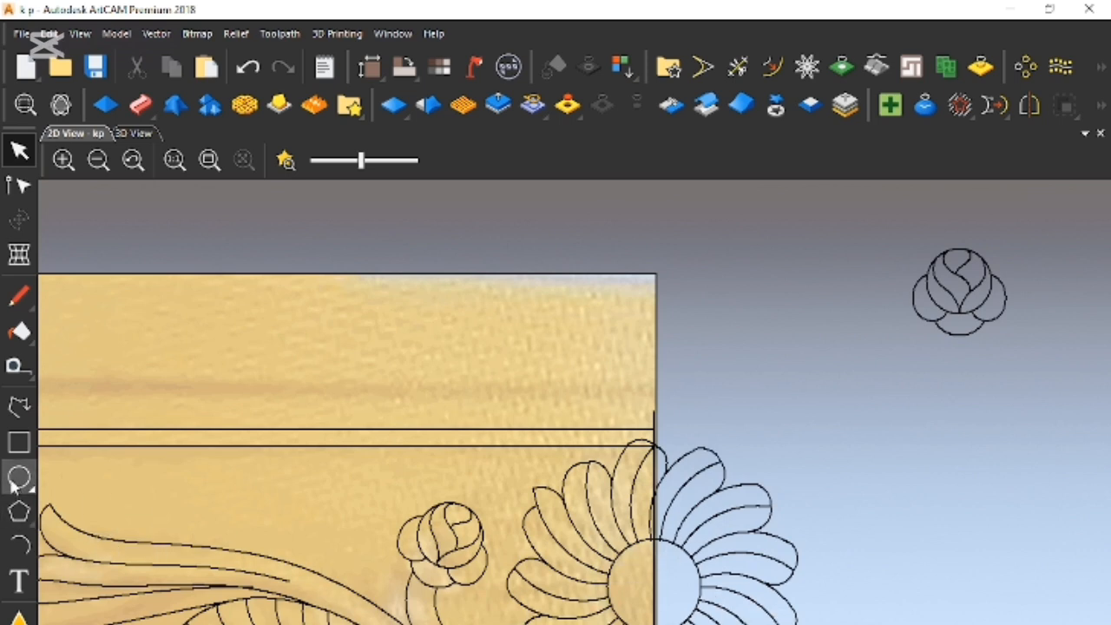
# Draw a guide circle of radius 123.14 mm around the large flower and centre-align it with the flower's centre circle
pyautogui.click(21, 479)
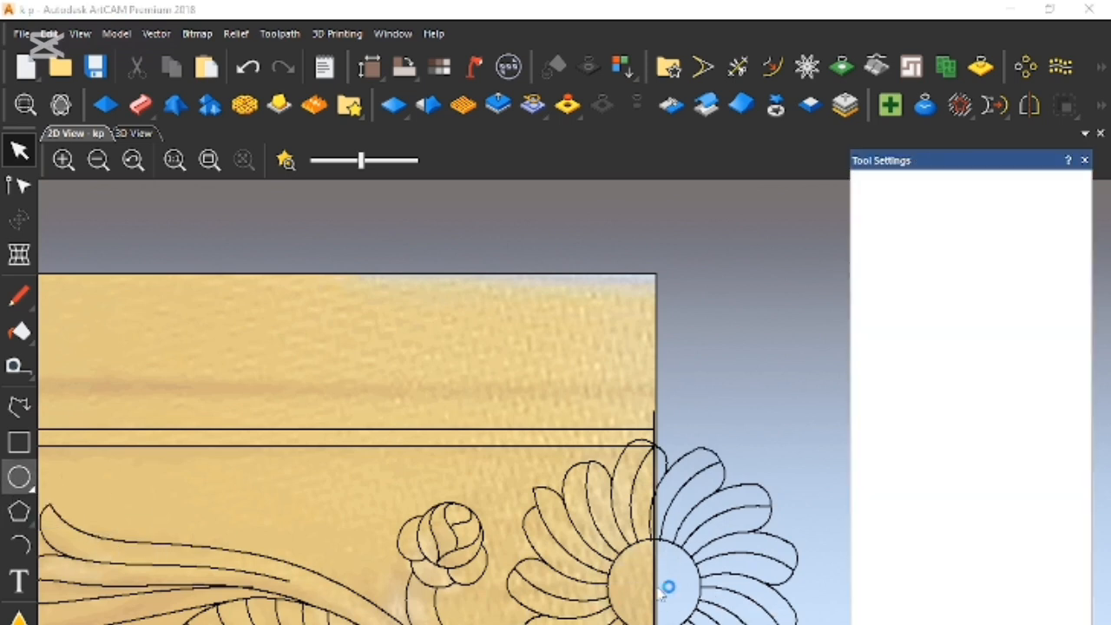
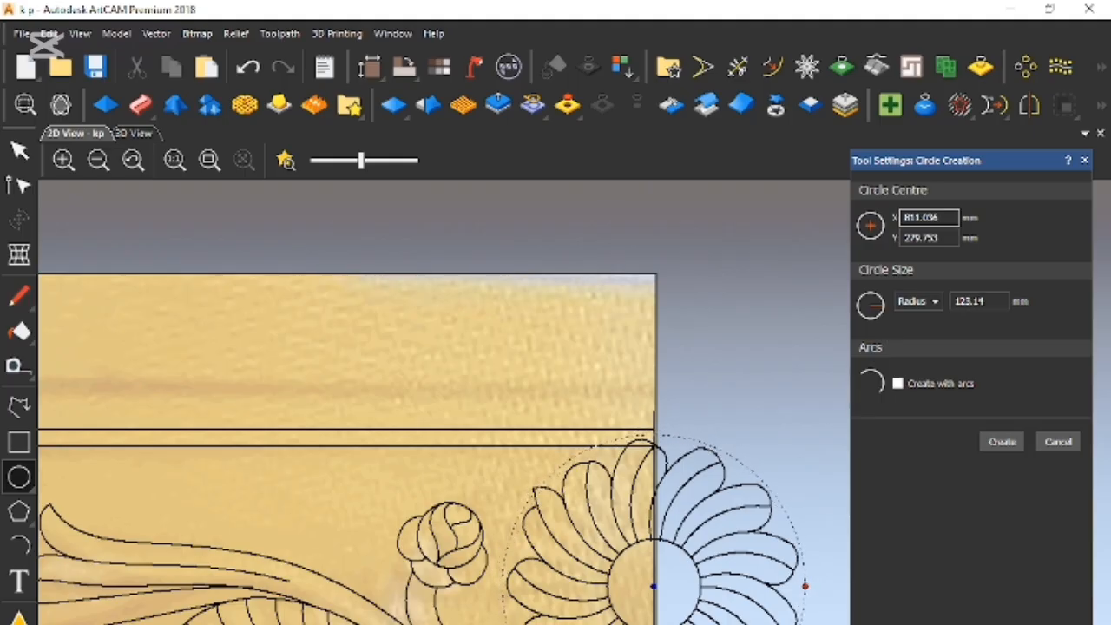
pyautogui.click(596, 446)
pyautogui.scroll(2, 673, 622)
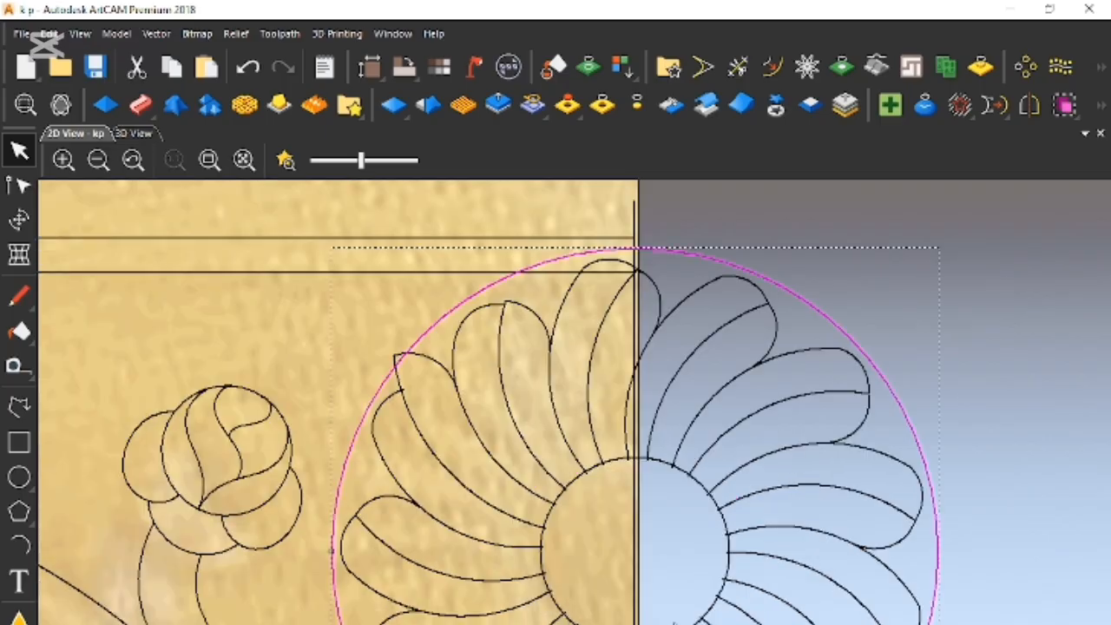
pyautogui.keyDown('shift'); pyautogui.click(699, 621); pyautogui.keyUp('shift')
pyautogui.rightClick(679, 555)
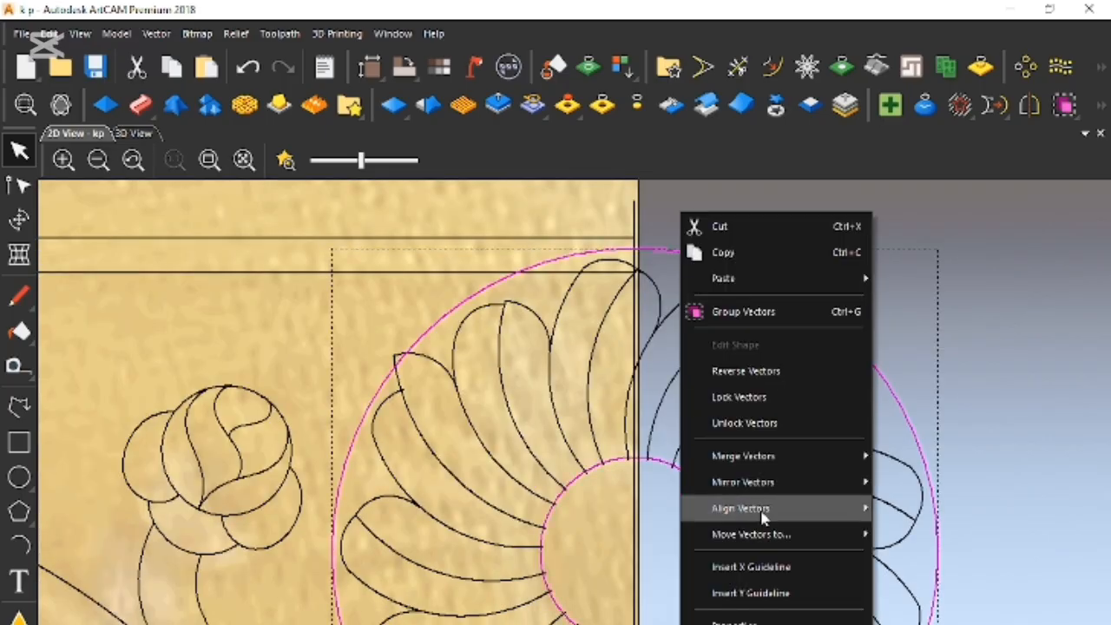
pyautogui.moveTo(763, 512)
pyautogui.click(895, 558)
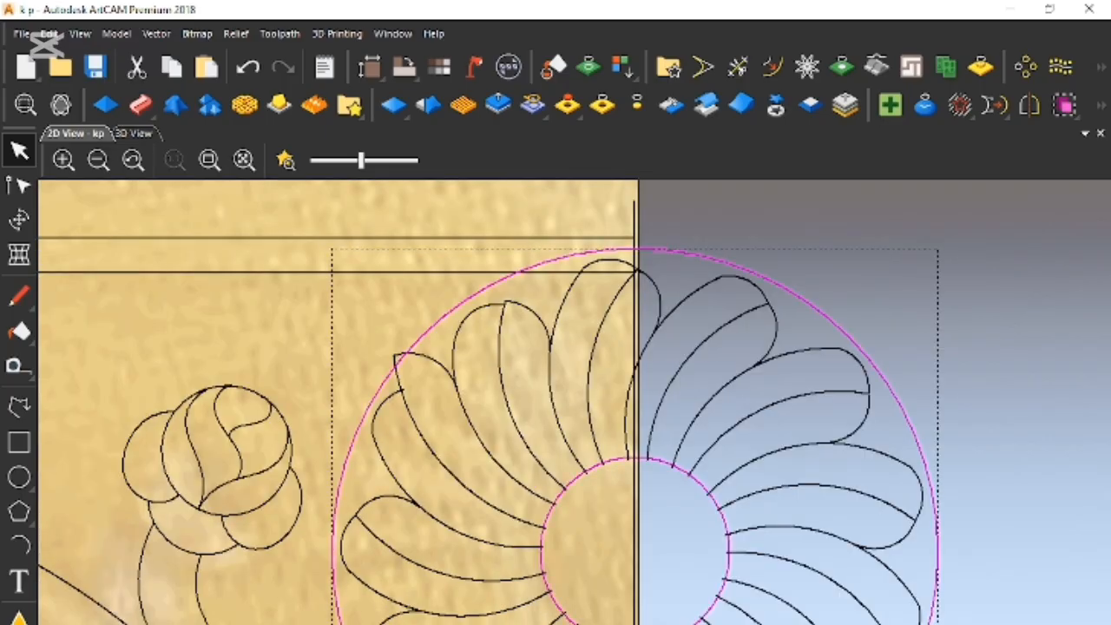
pyautogui.click(902, 263)
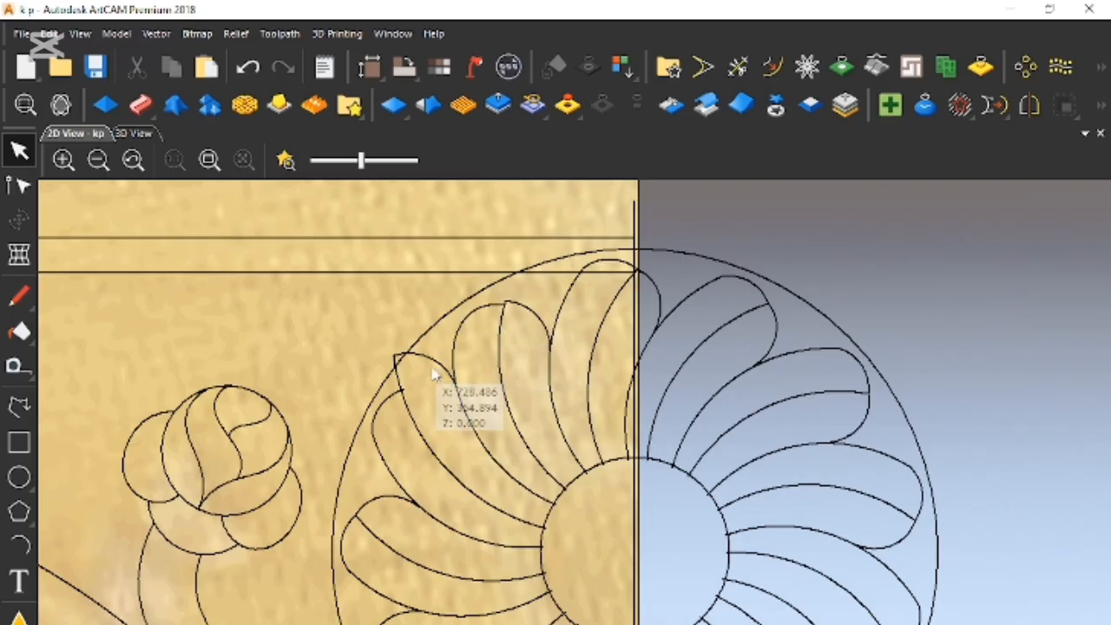
# Move the left petal's dividing line tip and the end of its tip arc onto the guide circle
pyautogui.scroll(2, 447, 378)
pyautogui.scroll(-2, 441, 403)
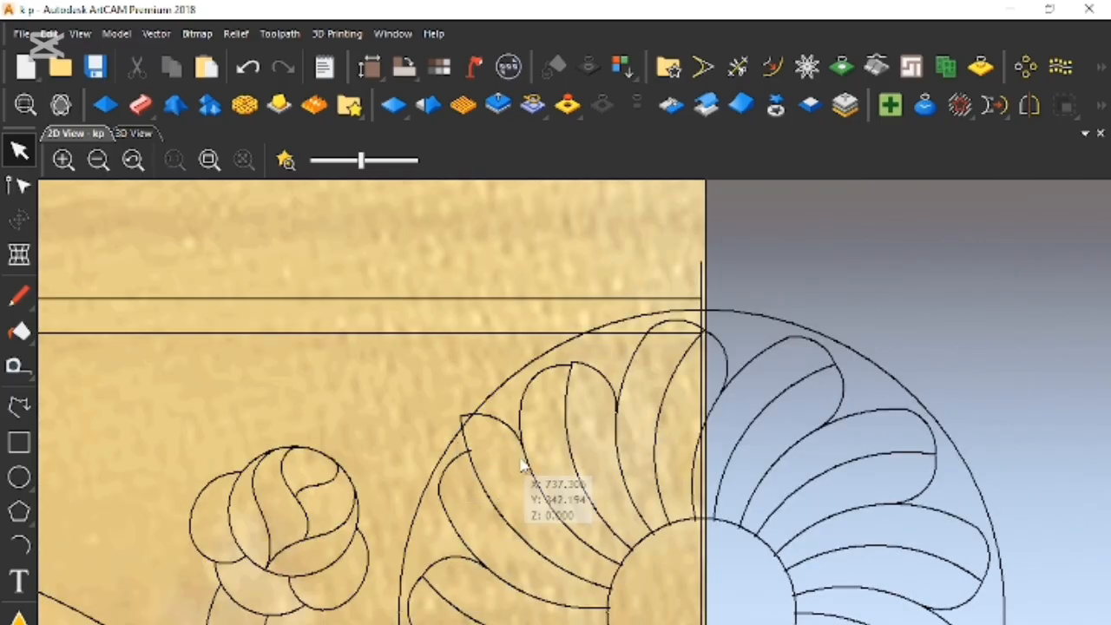
pyautogui.scroll(2, 512, 469)
pyautogui.click(417, 458)
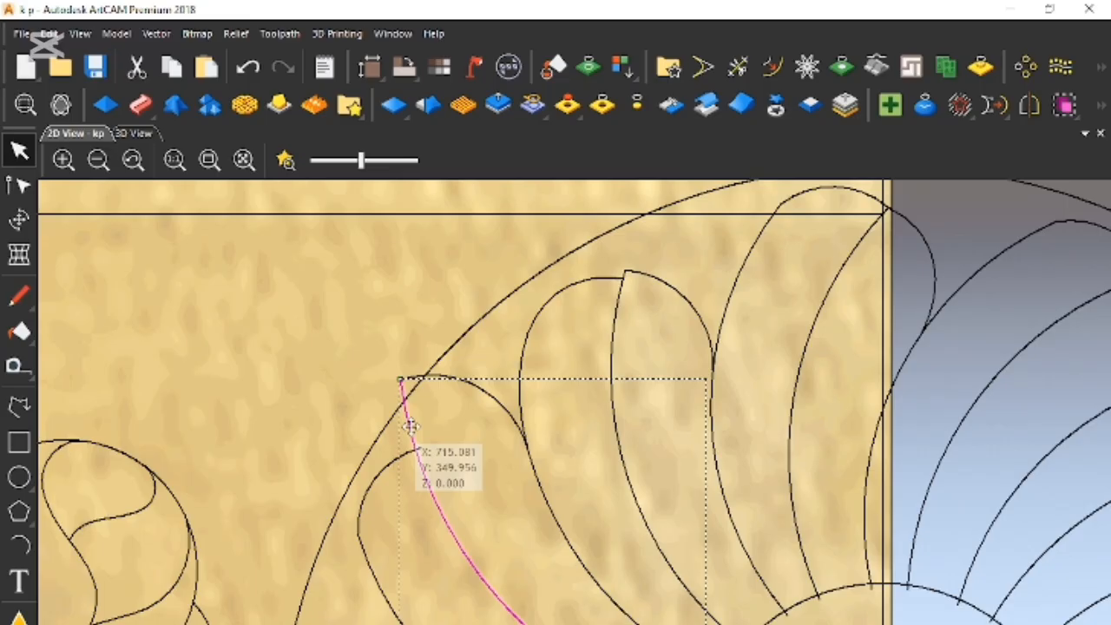
pyautogui.press('n')
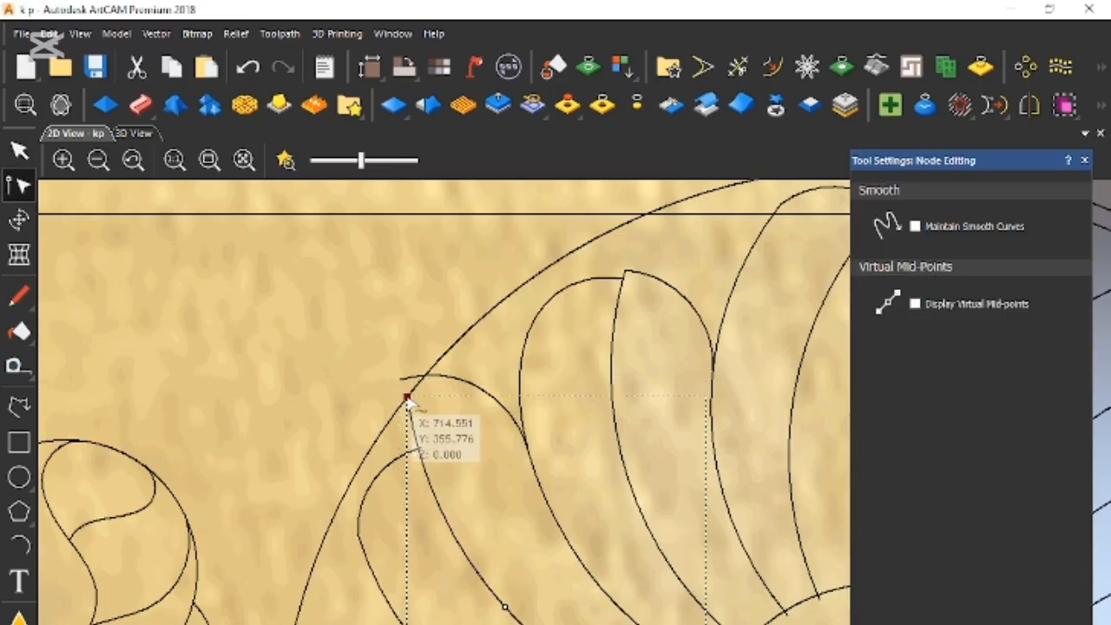
pyautogui.moveTo(401, 380); pyautogui.dragTo(408, 396)
pyautogui.click(451, 423)
# Extend the neighbouring petal's dividing line to the guide circle and reshape its left tip curve up to that line
pyautogui.click(583, 285)
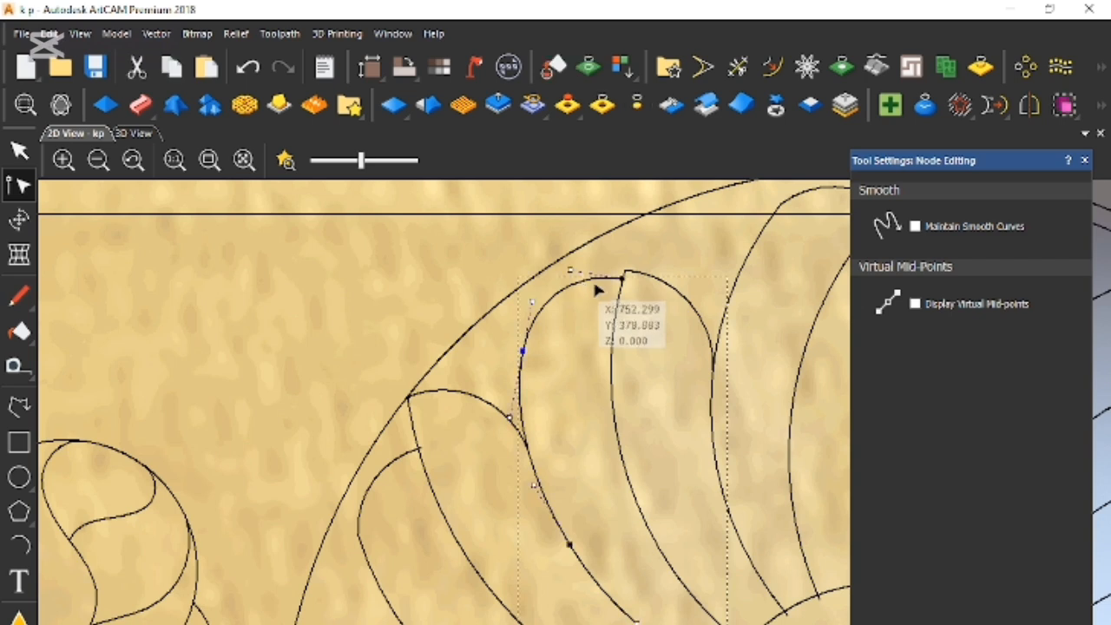
pyautogui.click(616, 310)
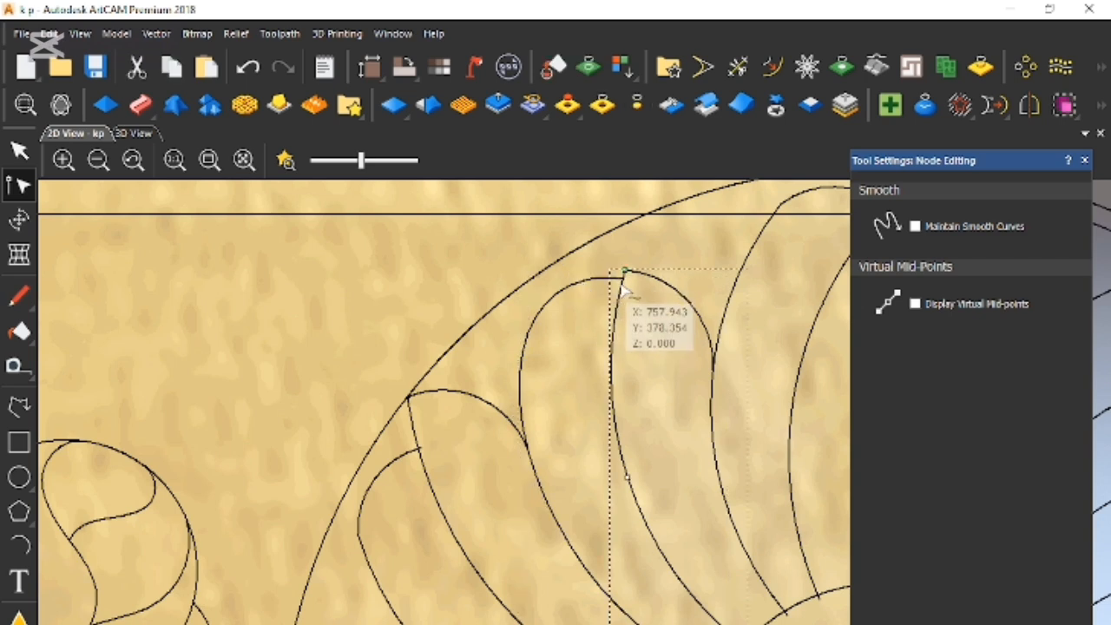
pyautogui.moveTo(622, 270); pyautogui.dragTo(616, 228)
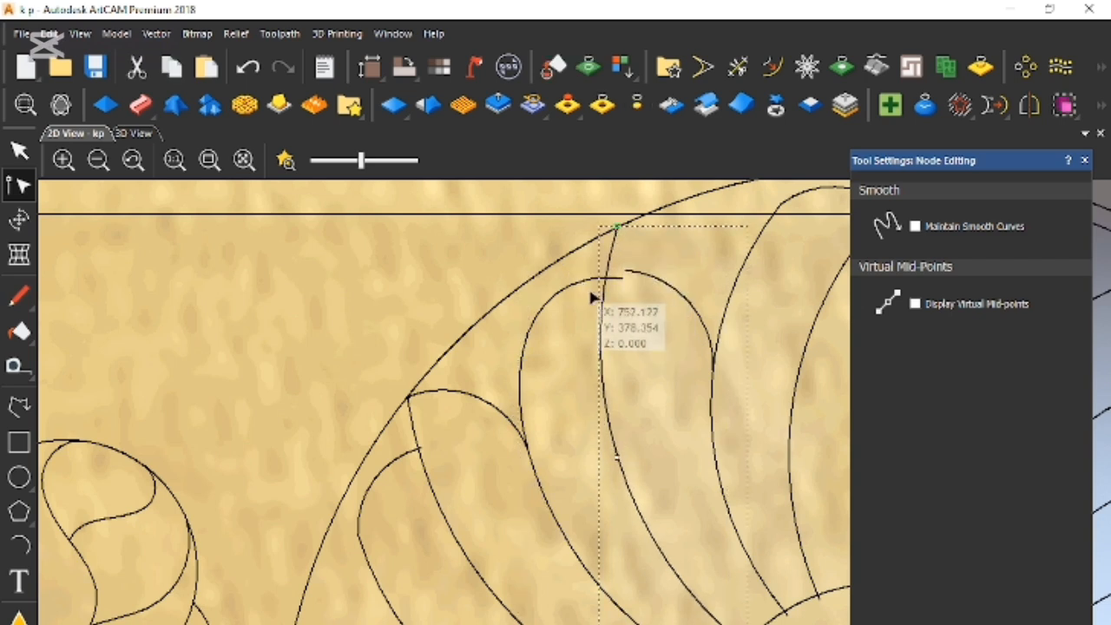
pyautogui.click(619, 278)
pyautogui.moveTo(619, 279); pyautogui.dragTo(547, 256)
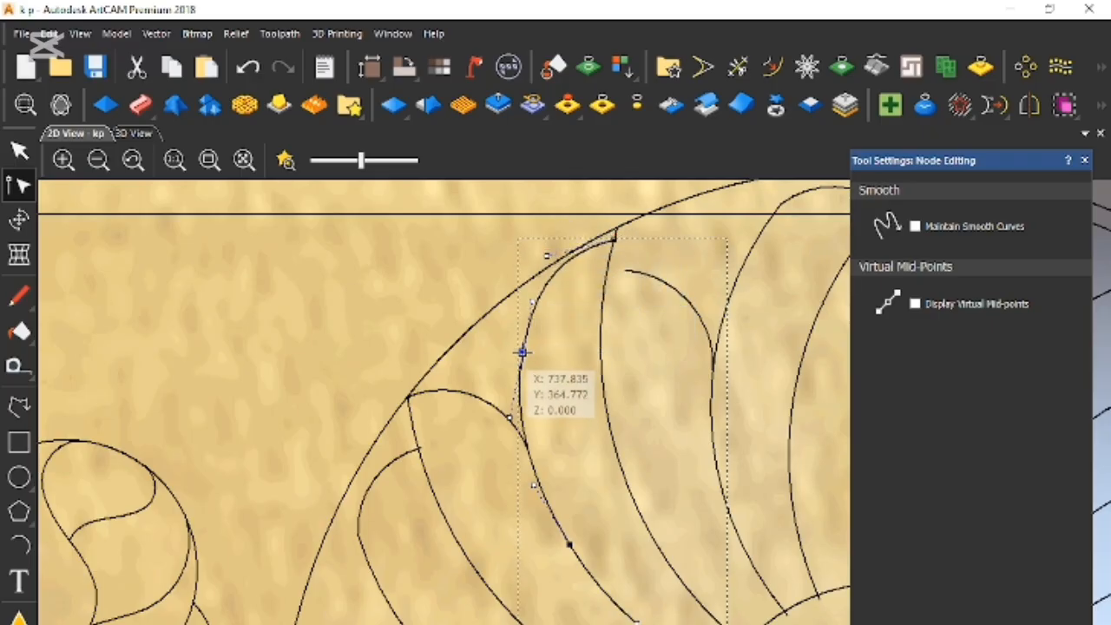
pyautogui.click(577, 304)
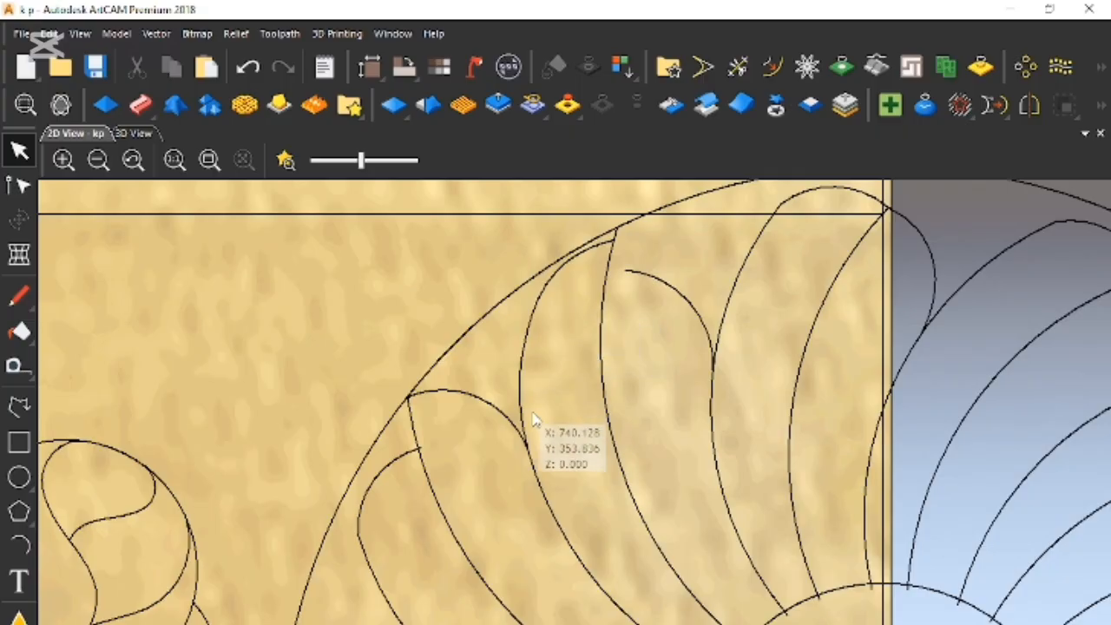
# Cut away the left tip curve of the petal beside the left petal, down to where the left petal's tip arc meets it
pyautogui.click(523, 420)
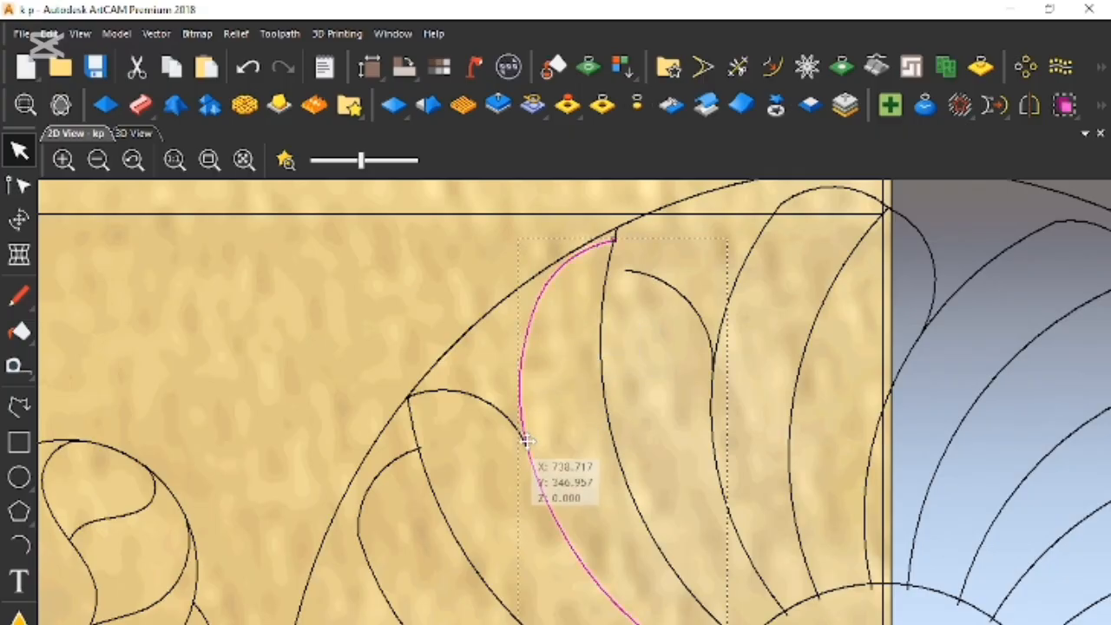
pyautogui.doubleClick(527, 441)
pyautogui.rightClick(526, 434)
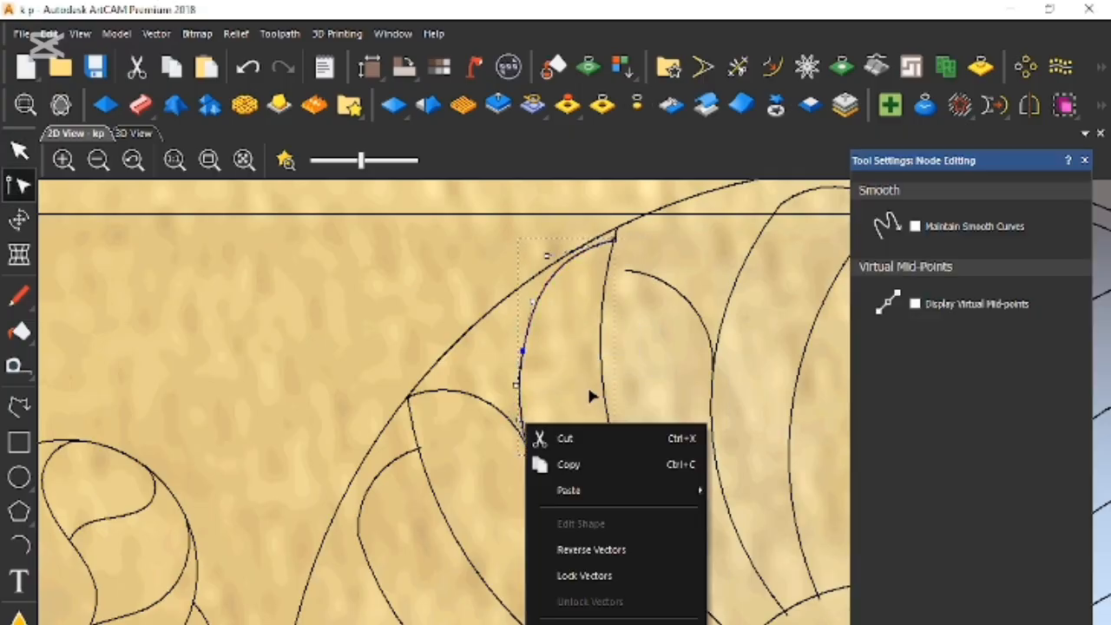
pyautogui.click(591, 438)
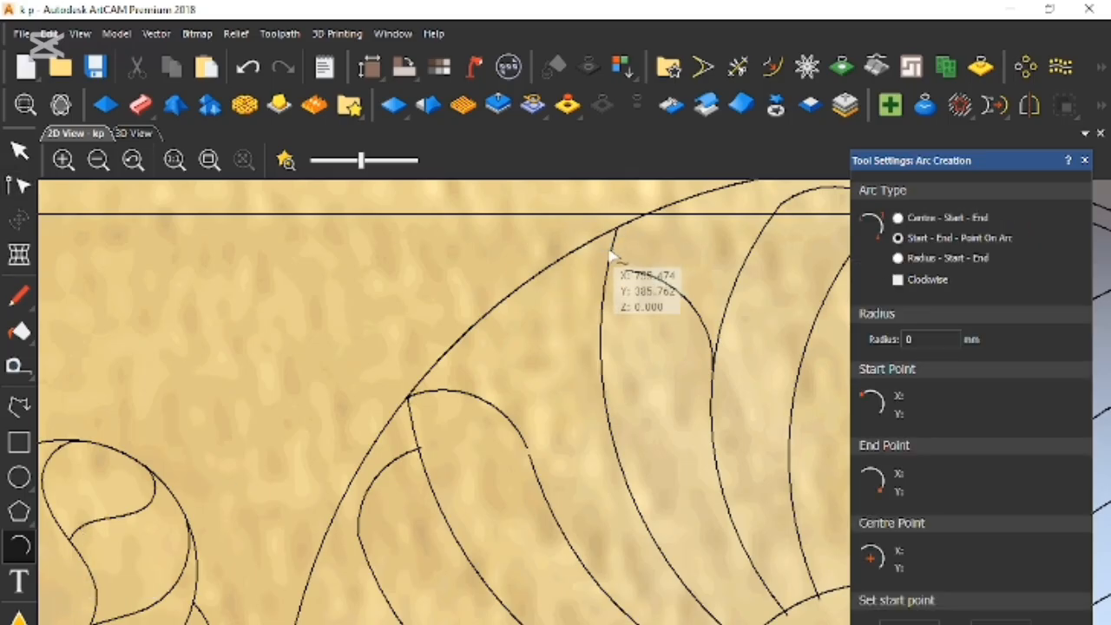
# Draw a new left tip arc from the petal's dividing line to the outline junction and bulge it outward towards the guide circle
pyautogui.click(610, 254)
pyautogui.click(527, 447)
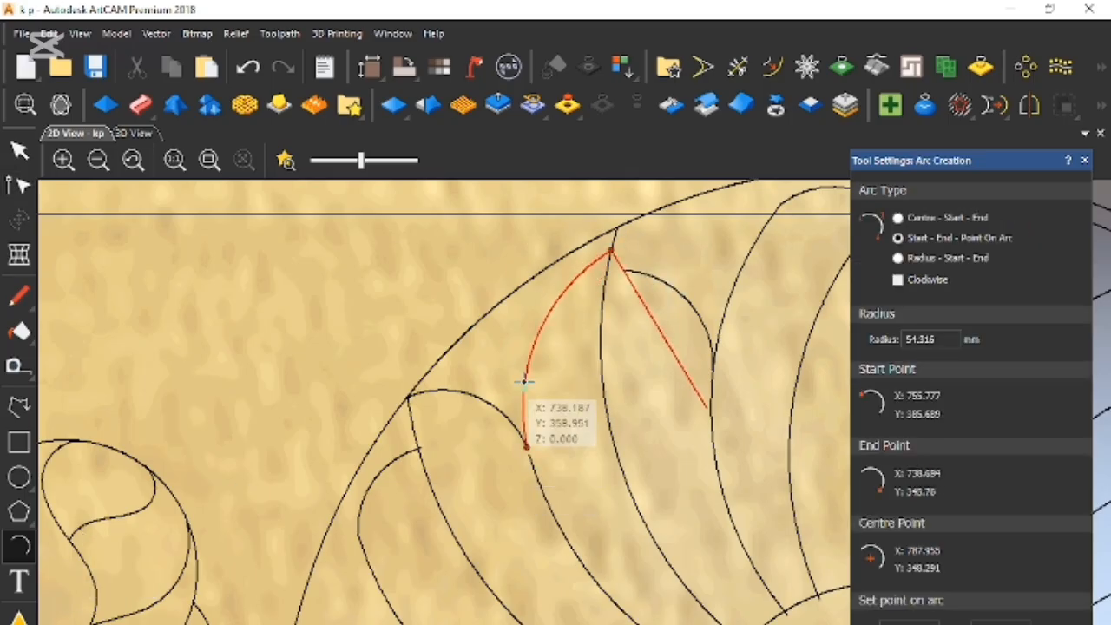
pyautogui.click(523, 379)
pyautogui.press('n')
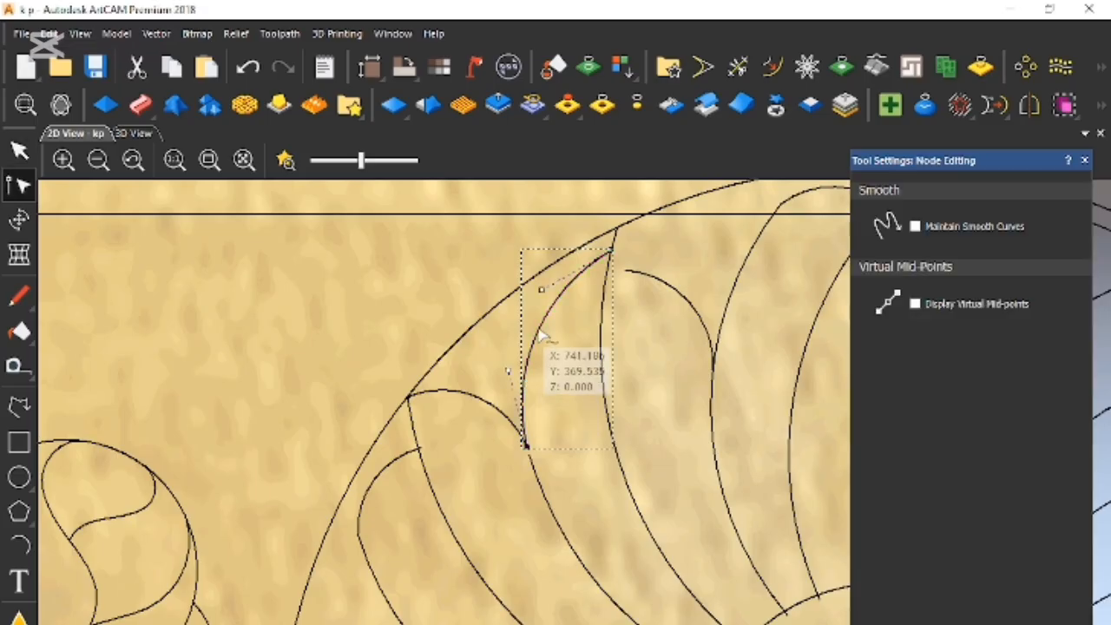
pyautogui.moveTo(543, 294); pyautogui.dragTo(518, 257)
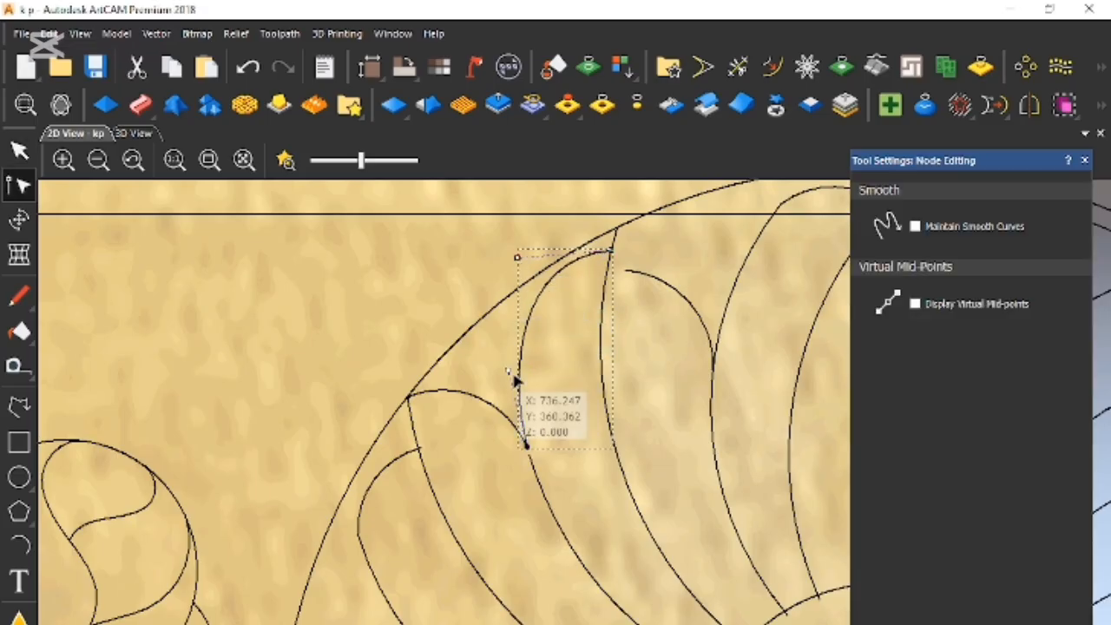
pyautogui.moveTo(510, 374); pyautogui.dragTo(490, 350)
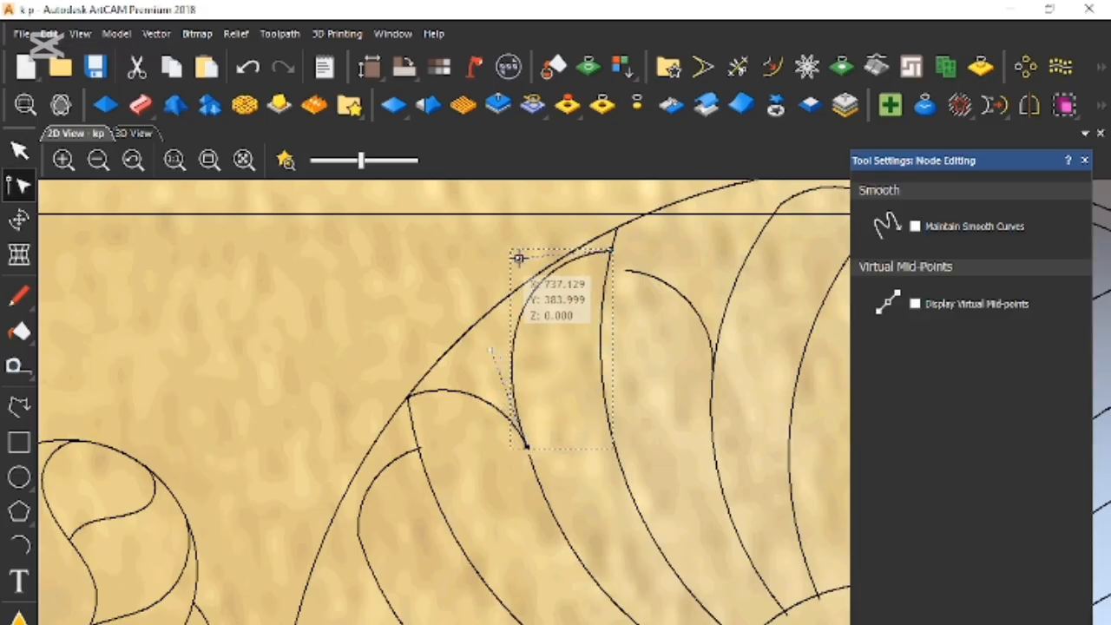
pyautogui.moveTo(517, 257); pyautogui.dragTo(611, 250)
pyautogui.scroll(2, 616, 248)
pyautogui.scroll(-3, 560, 494)
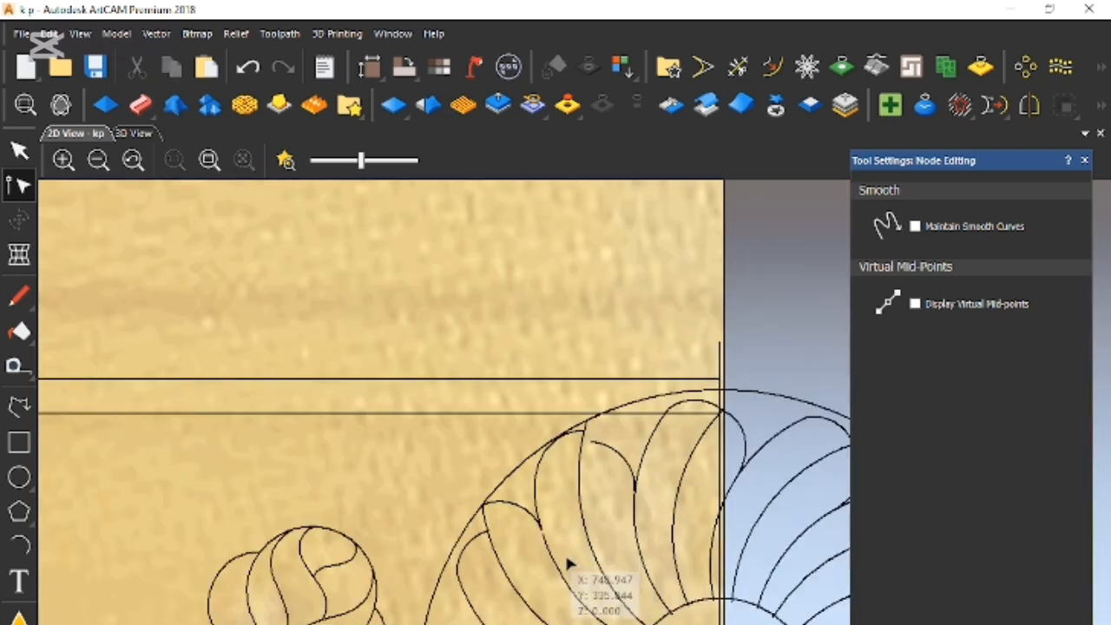
# Split the petal's new left arc and the outline below it at points above and below their junction
pyautogui.scroll(2, 569, 562)
pyautogui.press('n')
pyautogui.click(545, 564)
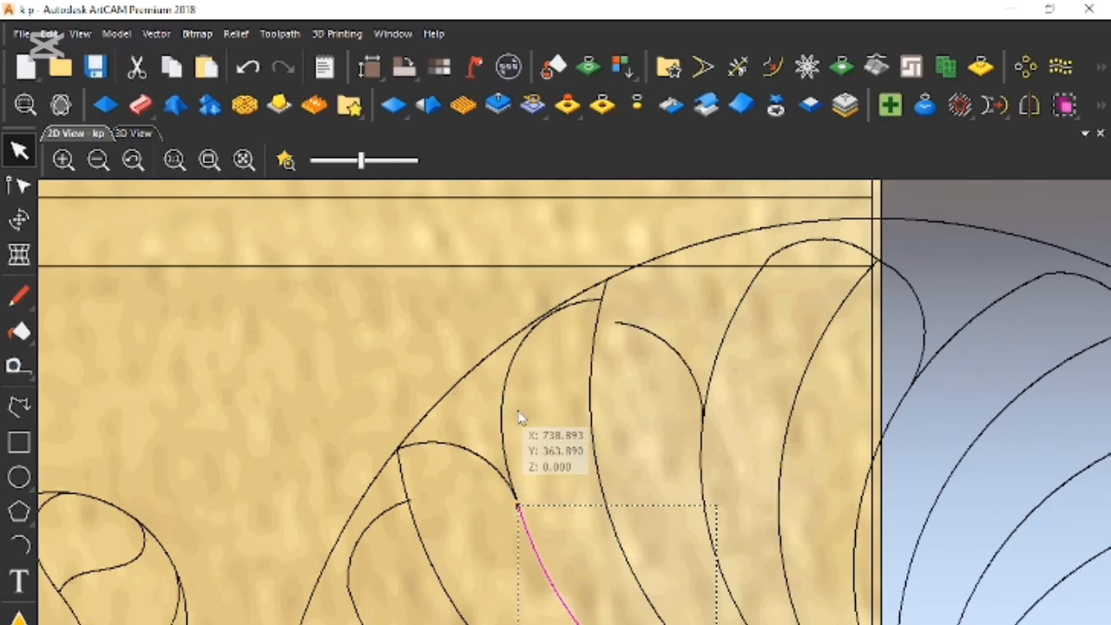
pyautogui.press('n')
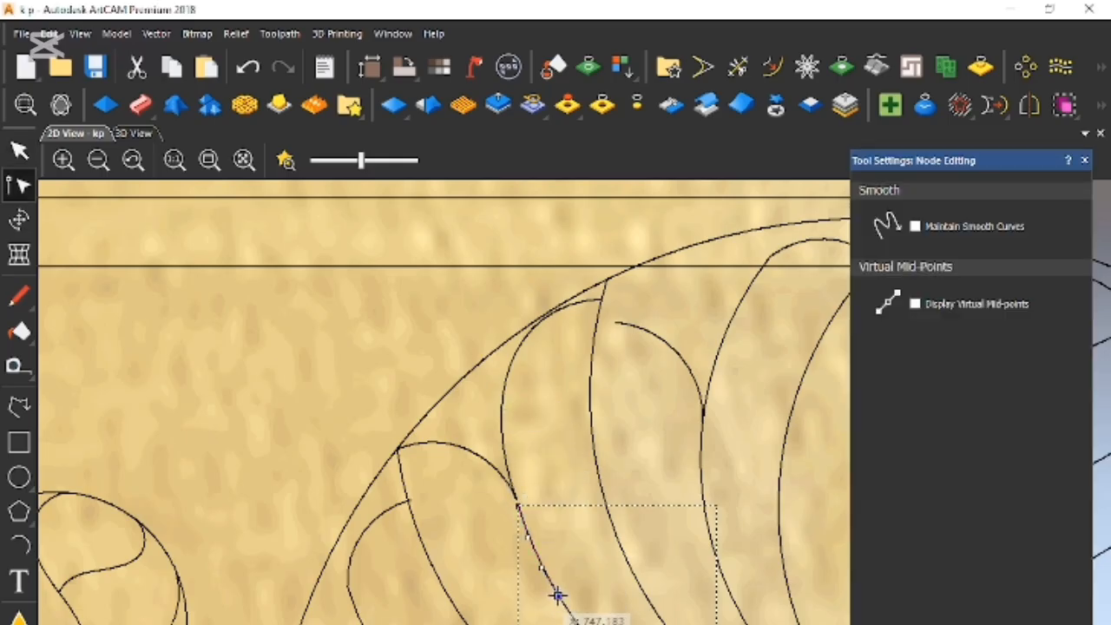
pyautogui.press('c')
pyautogui.click(503, 393)
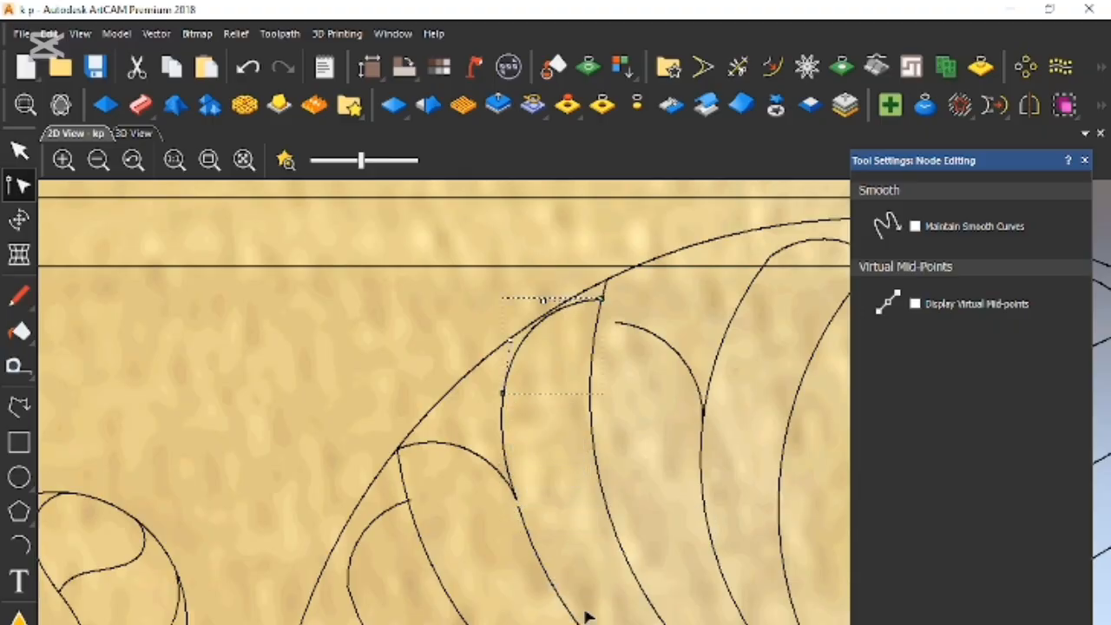
# Join the upper arc and lower outline of the petal's left side with a smooth curve and remove the old middle pieces
pyautogui.rightClick(605, 570)
pyautogui.moveTo(687, 404)
pyautogui.click(833, 408)
pyautogui.moveTo(475, 303); pyautogui.dragTo(581, 622)
pyautogui.rightClick(547, 512)
pyautogui.click(564, 232)
pyautogui.click(526, 538)
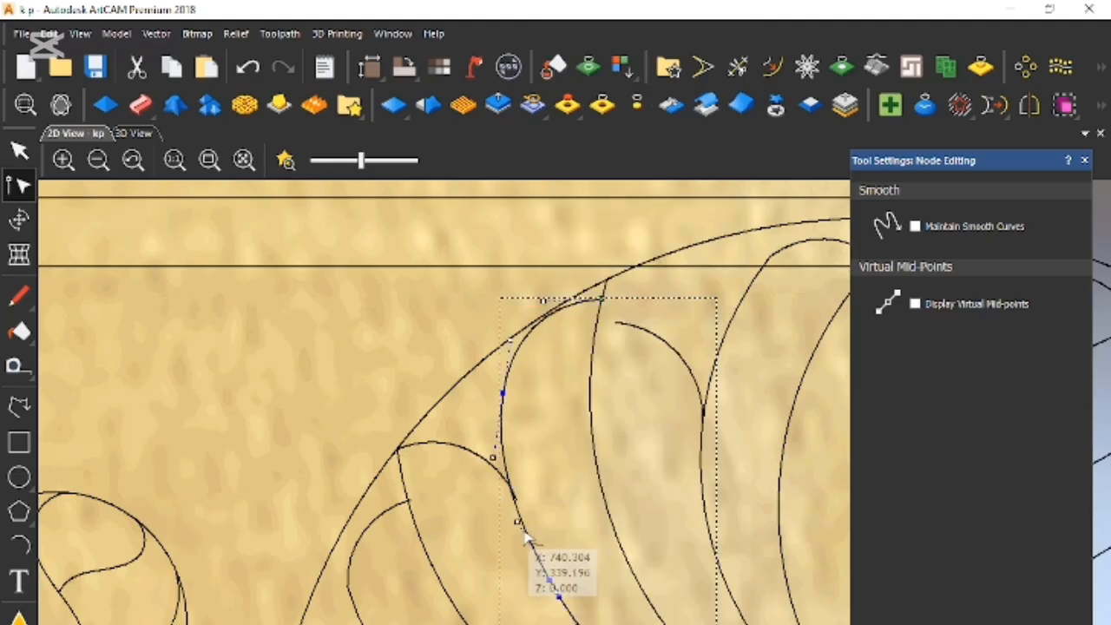
# Smoothly blend the left petal's tip arc into the neighbouring petal's outline and remove the leftover end piece of the arc
pyautogui.click(480, 457)
pyautogui.rightClick(584, 599)
pyautogui.moveTo(734, 447)
pyautogui.click(794, 446)
pyautogui.moveTo(441, 402); pyautogui.dragTo(508, 518)
pyautogui.rightClick(551, 549)
pyautogui.click(607, 233)
# Convert the first span of the left petal's tip arc to a Bezier and raise it into a rounder tip
pyautogui.scroll(2, 532, 422)
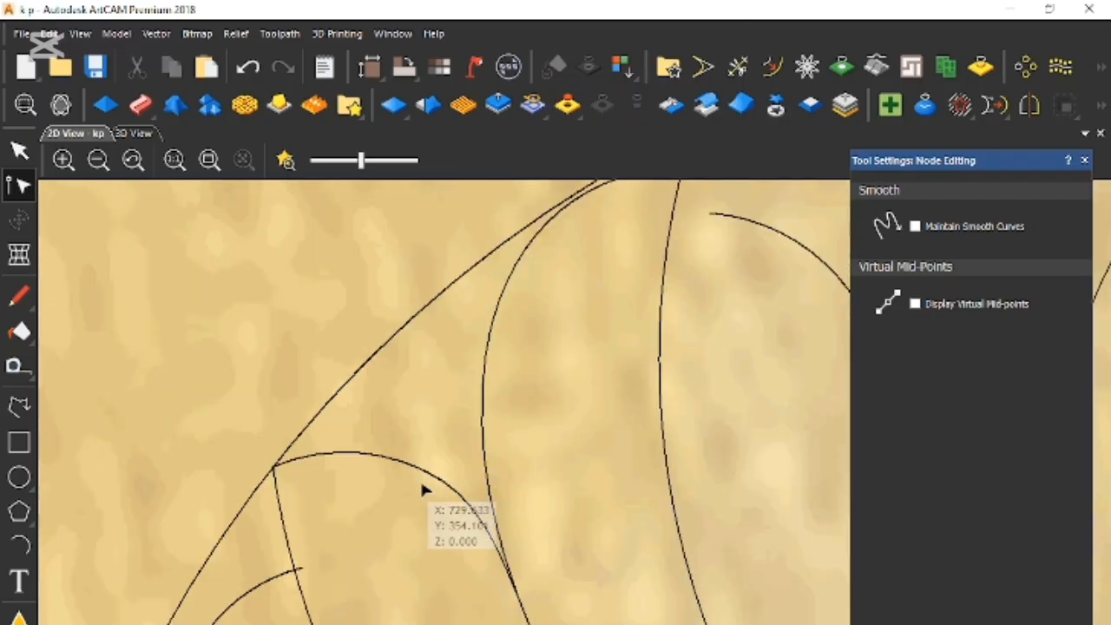
pyautogui.click(319, 455)
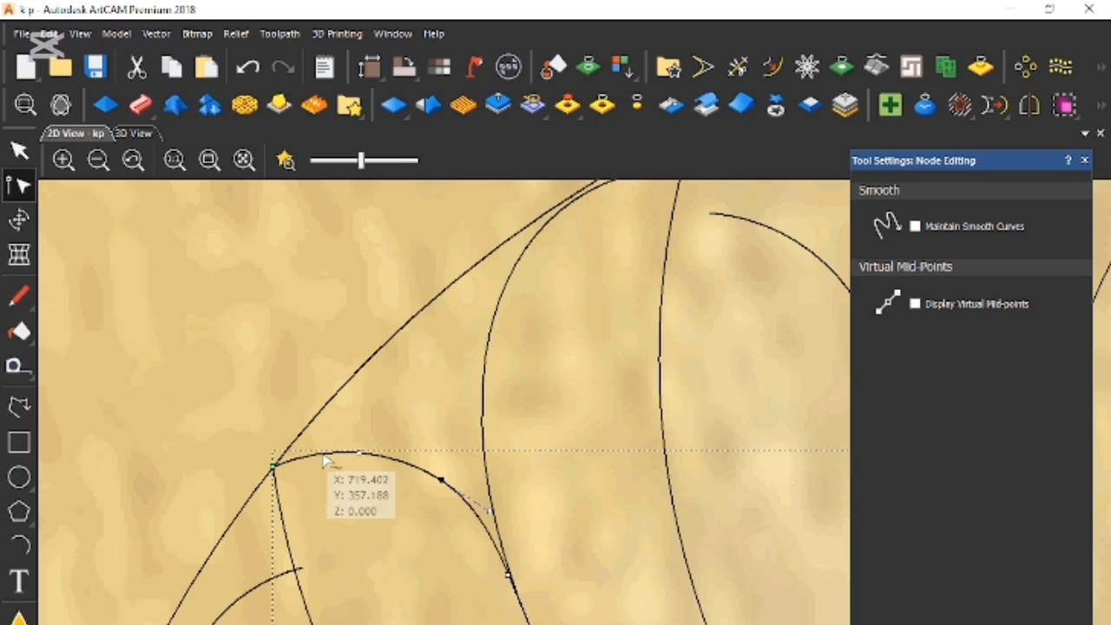
pyautogui.press('b')
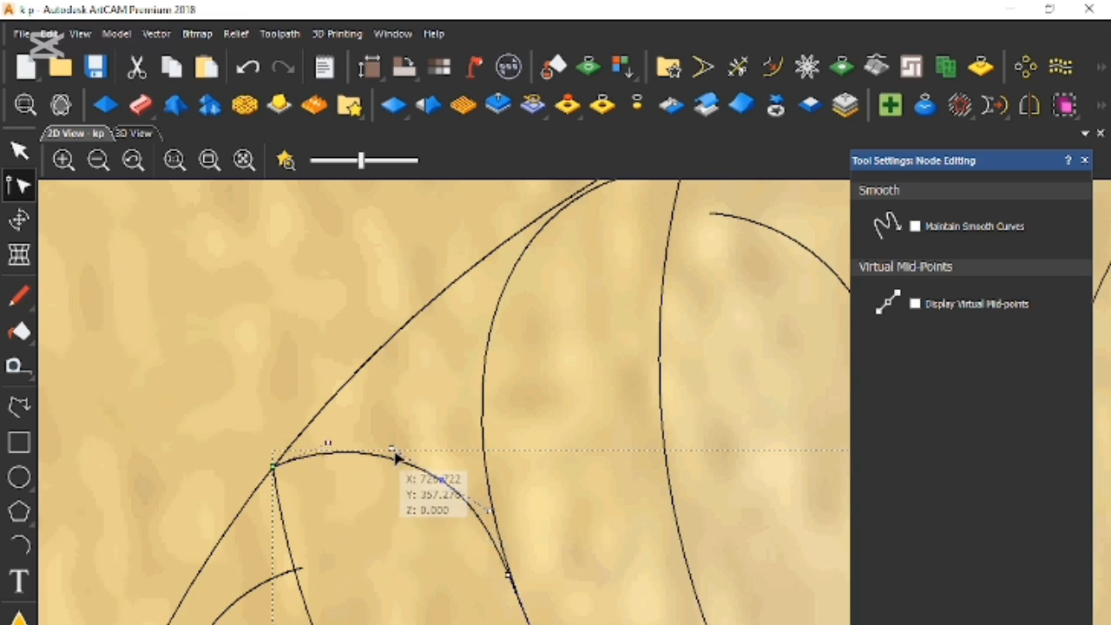
pyautogui.moveTo(391, 451)
pyautogui.mouseDown()
pyautogui.moveTo(333, 446)
pyautogui.moveTo(321, 429)
pyautogui.moveTo(393, 442)
pyautogui.mouseUp()
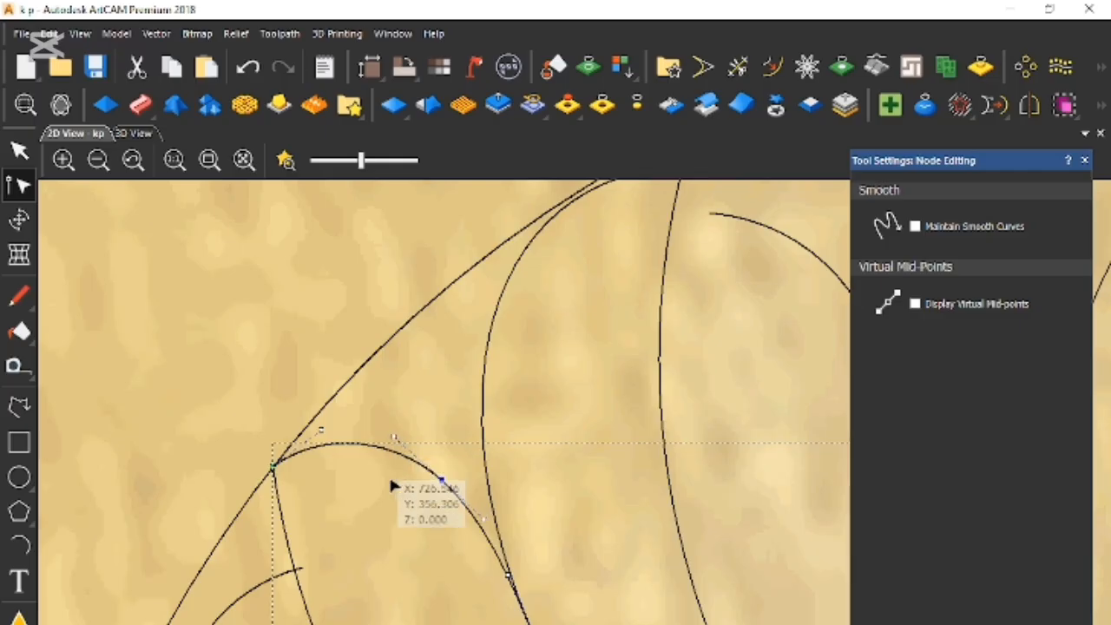
pyautogui.scroll(-2, 563, 564)
pyautogui.scroll(1, 709, 442)
# Move the neighbouring petal's right tip arc onto its dividing line's tip at the guide circle and shift its lower end slightly left
pyautogui.click(569, 431)
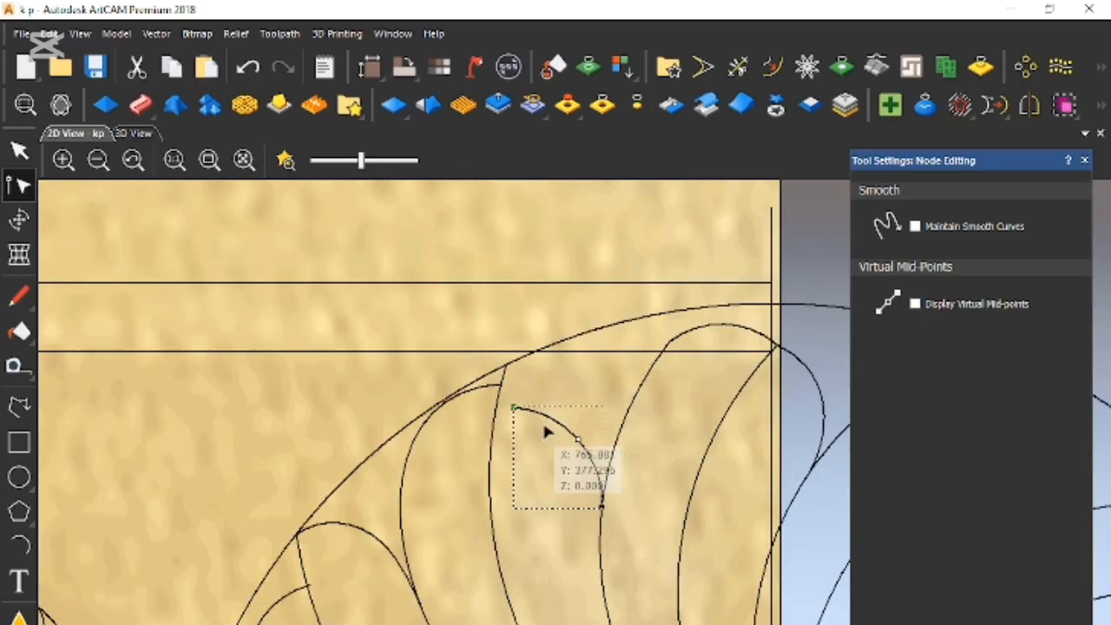
pyautogui.moveTo(513, 406); pyautogui.dragTo(506, 367)
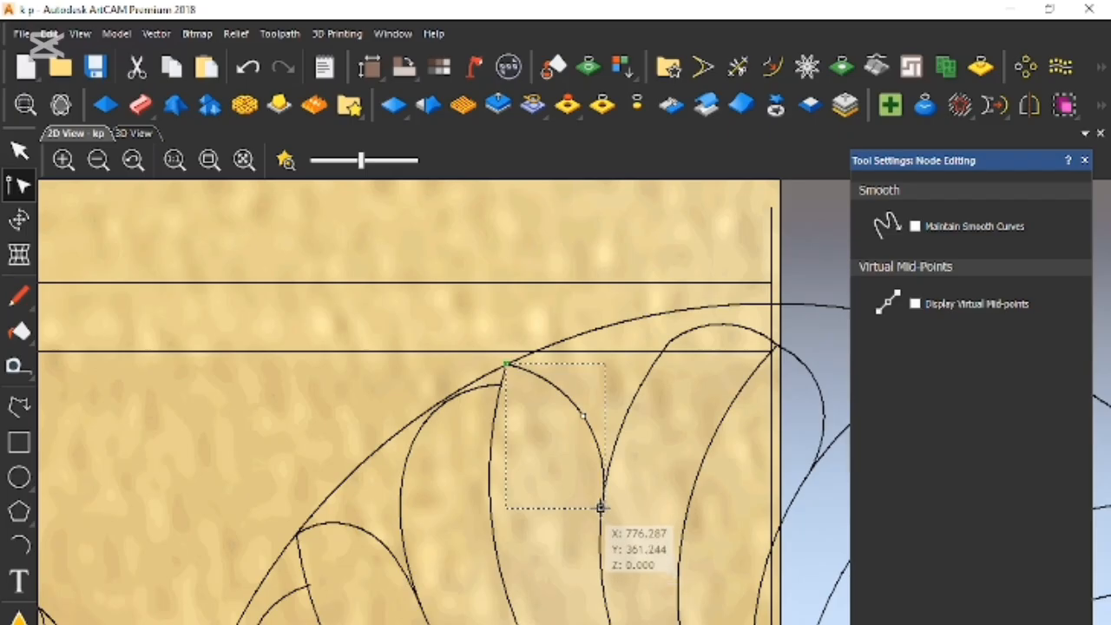
pyautogui.moveTo(601, 508); pyautogui.dragTo(594, 508)
# Extend the top petal's left outline to the guide circle and reshape its tip arc to rise from that outline towards the circle
pyautogui.click(603, 512)
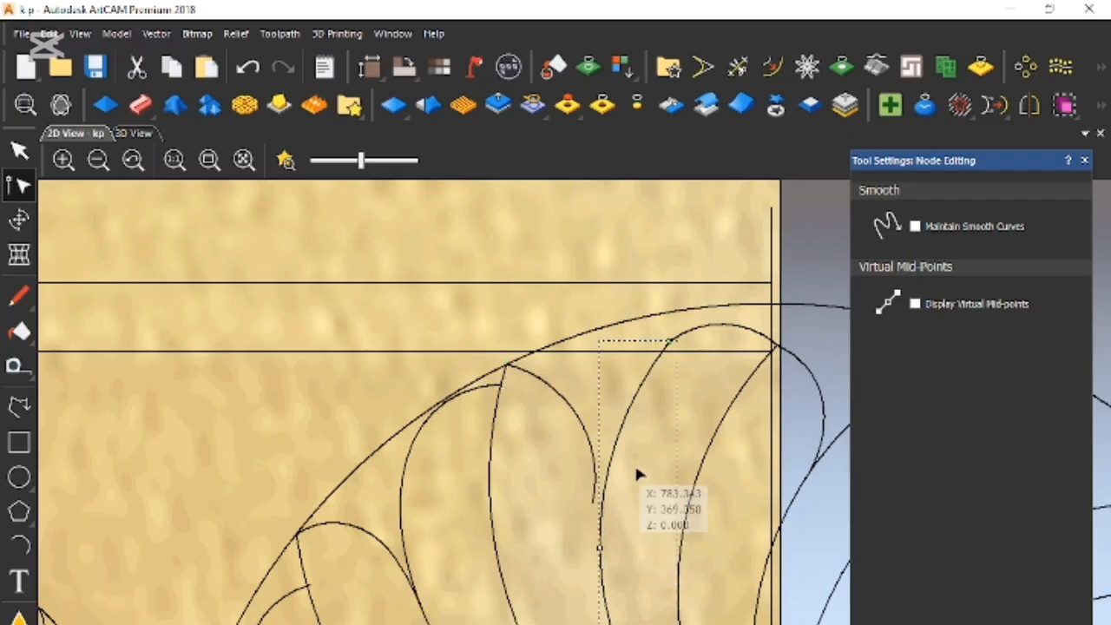
pyautogui.scroll(-1, 653, 450)
pyautogui.scroll(1, 608, 444)
pyautogui.moveTo(638, 389); pyautogui.dragTo(632, 362)
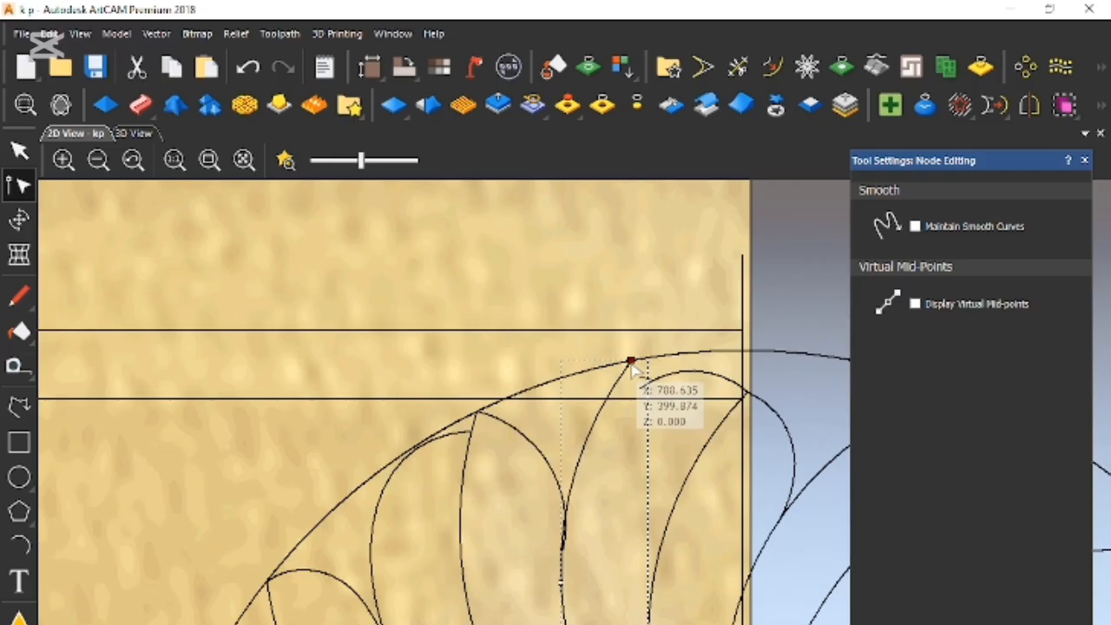
pyautogui.click(643, 388)
pyautogui.moveTo(641, 389); pyautogui.dragTo(569, 492)
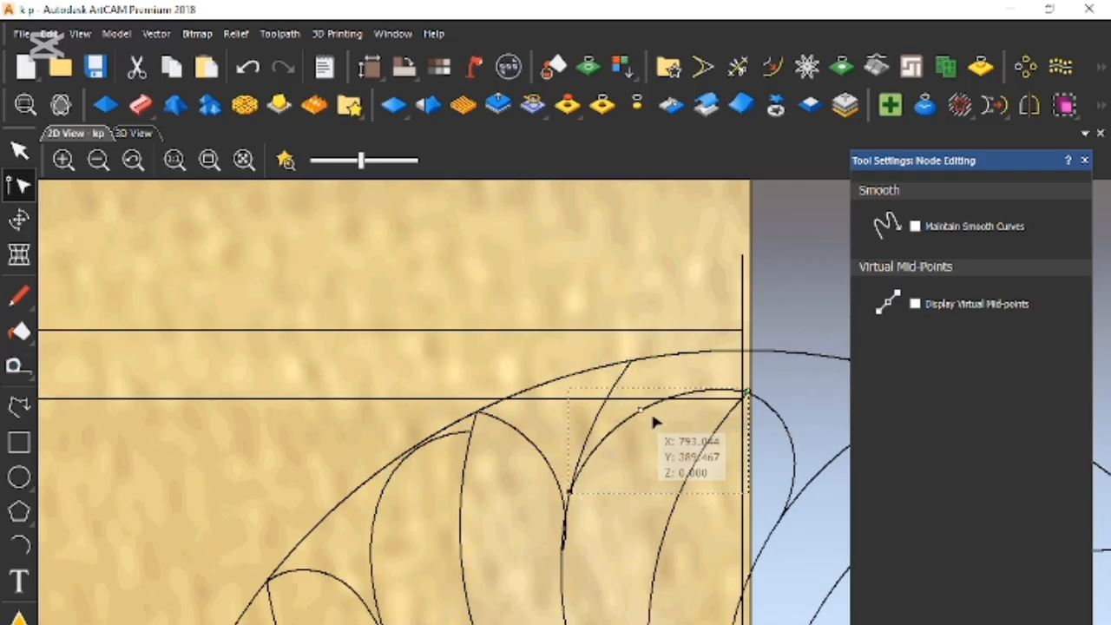
pyautogui.moveTo(640, 402); pyautogui.dragTo(601, 380)
pyautogui.moveTo(745, 392); pyautogui.dragTo(674, 327)
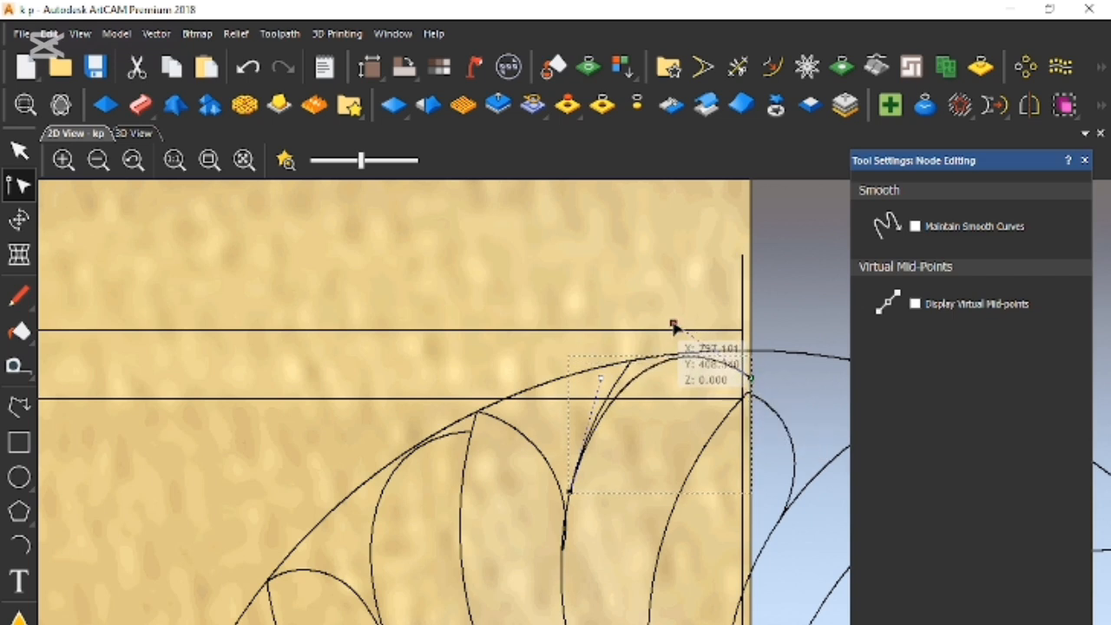
# Split the top petal's tip arc near its crest and at points on both sides of it
pyautogui.click(632, 569)
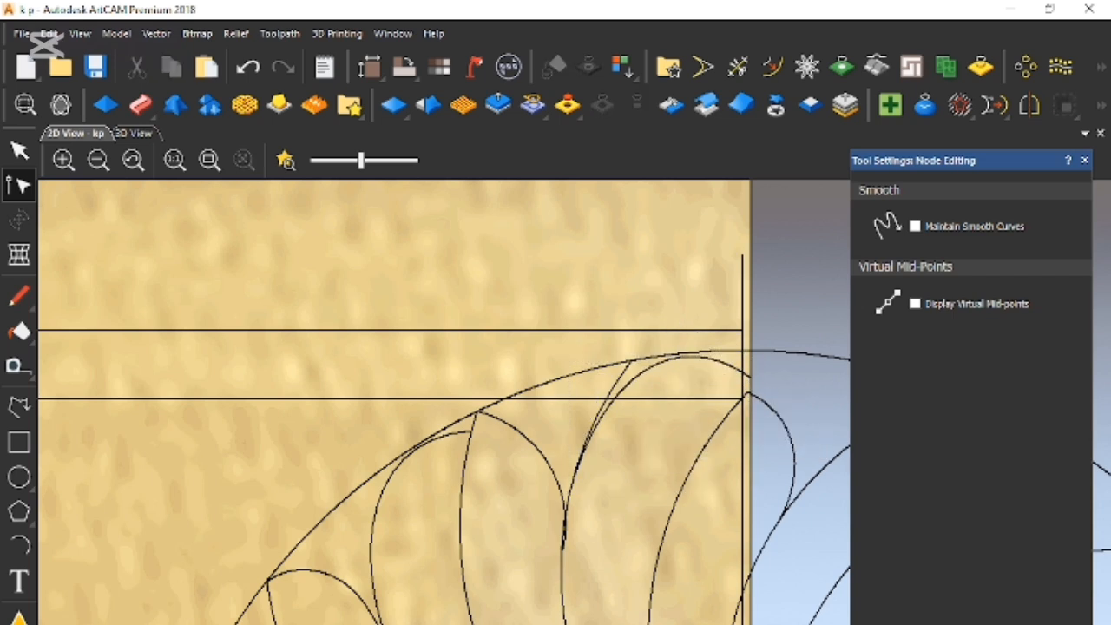
pyautogui.scroll(2, 726, 372)
pyautogui.click(719, 361)
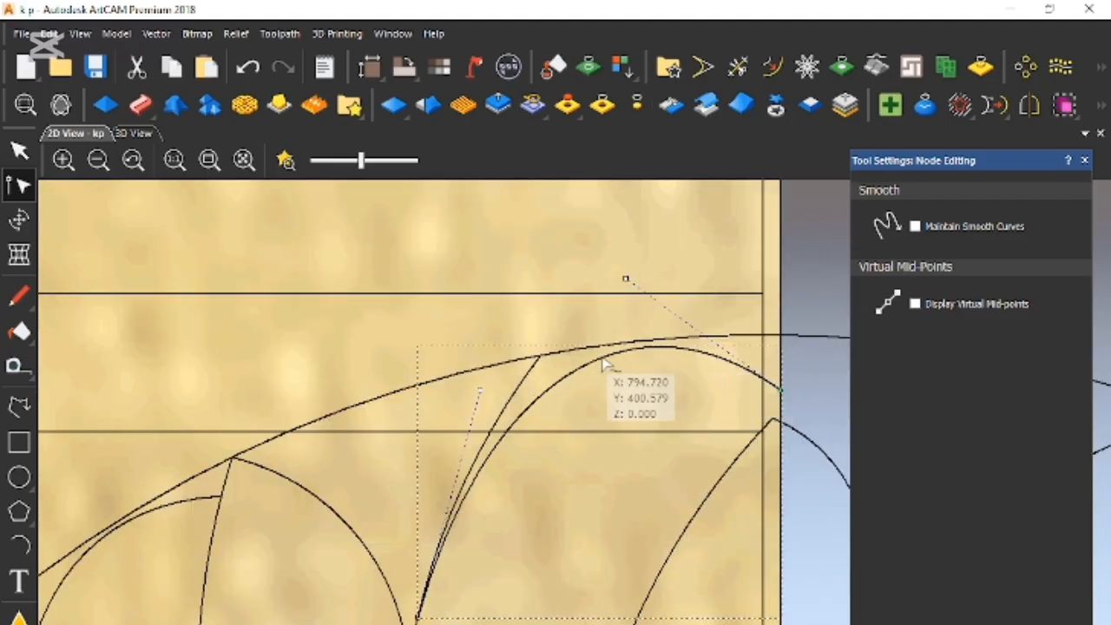
pyautogui.click(603, 361)
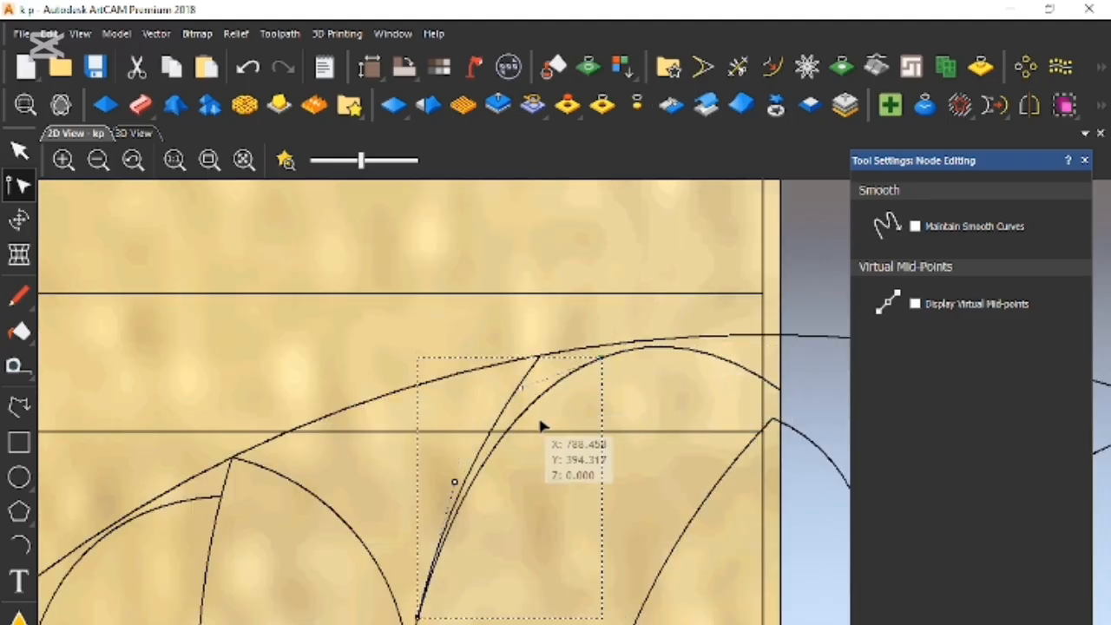
pyautogui.click(723, 364)
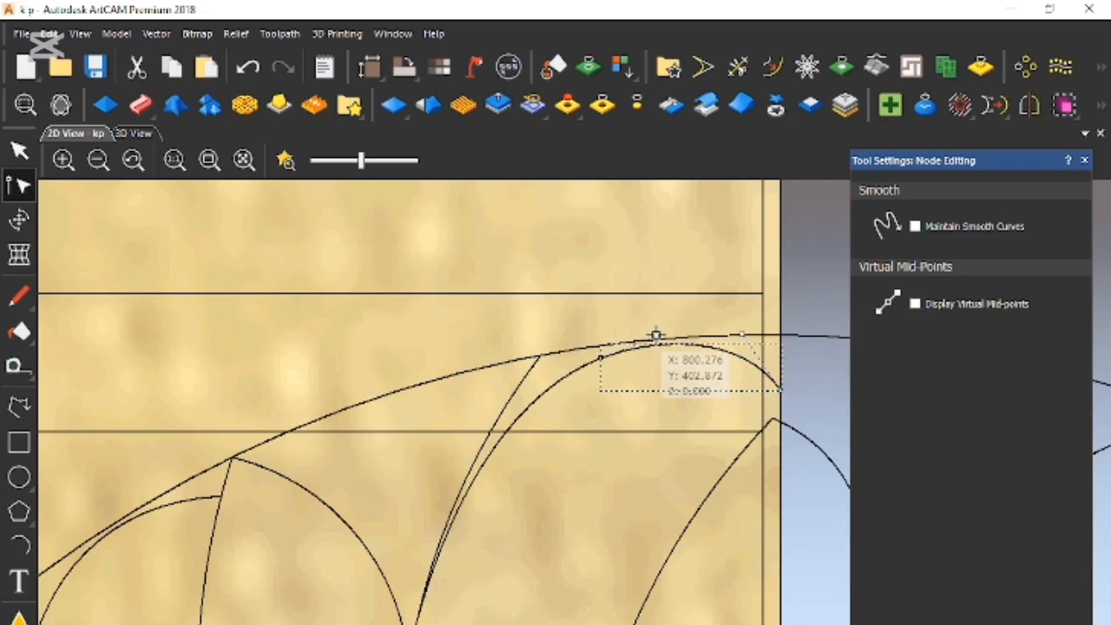
pyautogui.click(532, 406)
pyautogui.click(658, 349)
pyautogui.press('c')
pyautogui.click(669, 346)
# Join the two outer parts of the top petal's tip arc with a smooth curve and remove the old middle pieces
pyautogui.keyDown('shift'); pyautogui.click(481, 474); pyautogui.keyUp('shift')
pyautogui.rightClick(516, 452)
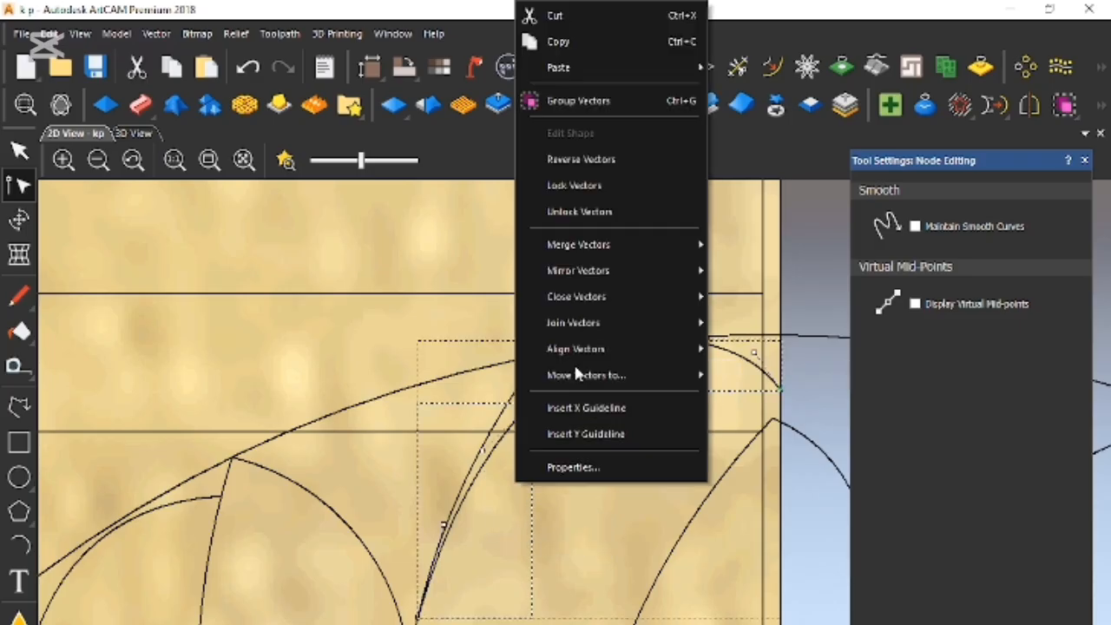
pyautogui.moveTo(613, 330)
pyautogui.click(744, 327)
pyautogui.moveTo(432, 261); pyautogui.dragTo(740, 462)
pyautogui.rightClick(655, 344)
pyautogui.click(667, 237)
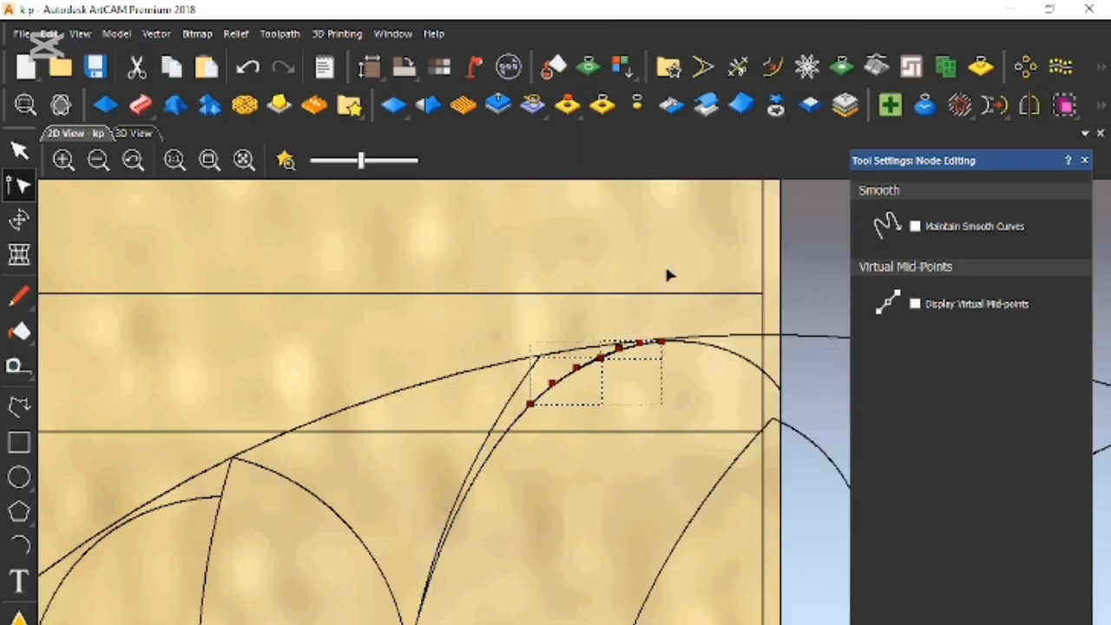
# Join the top petal's tip arc smoothly to its lower left outline and remove the leftover outline and arc pieces
pyautogui.click(474, 492)
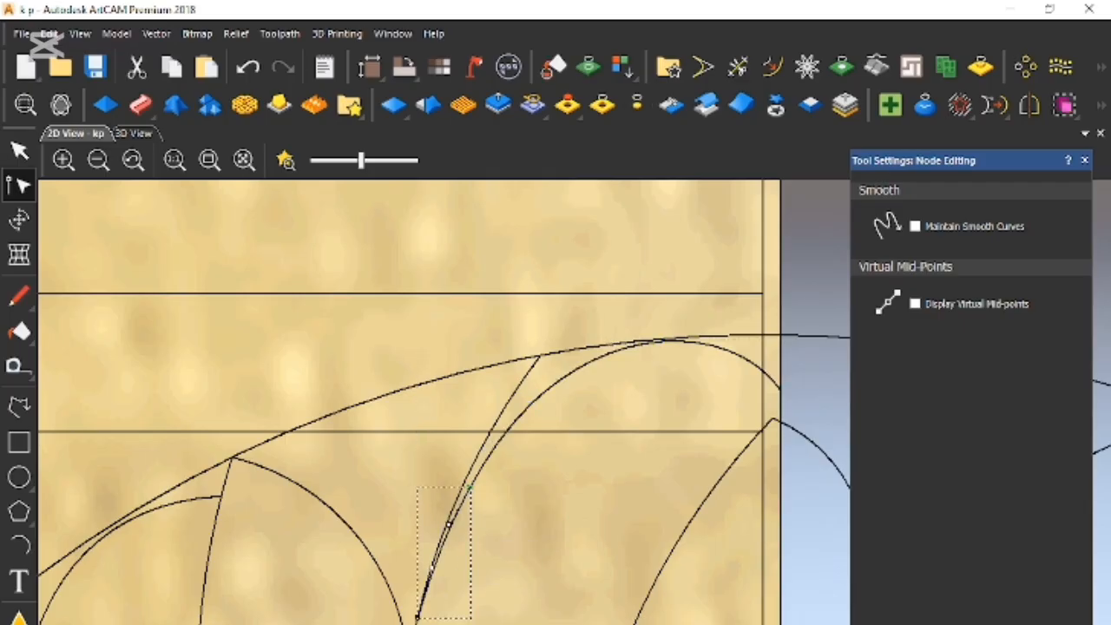
pyautogui.click(526, 408)
pyautogui.rightClick(527, 497)
pyautogui.moveTo(587, 337)
pyautogui.click(740, 339)
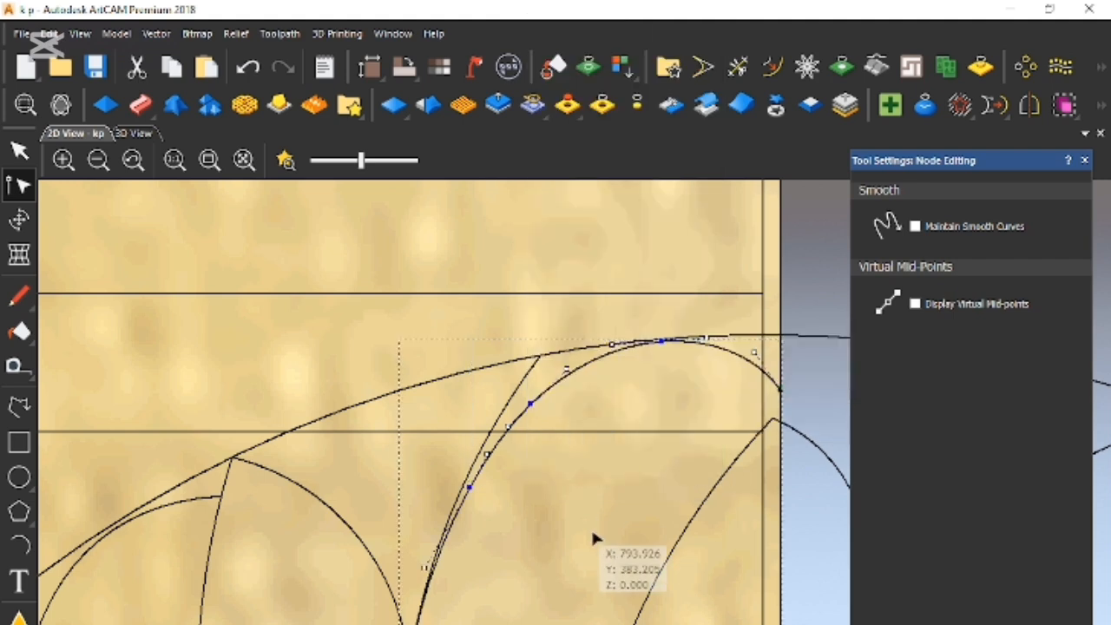
pyautogui.click(485, 455)
pyautogui.rightClick(480, 462)
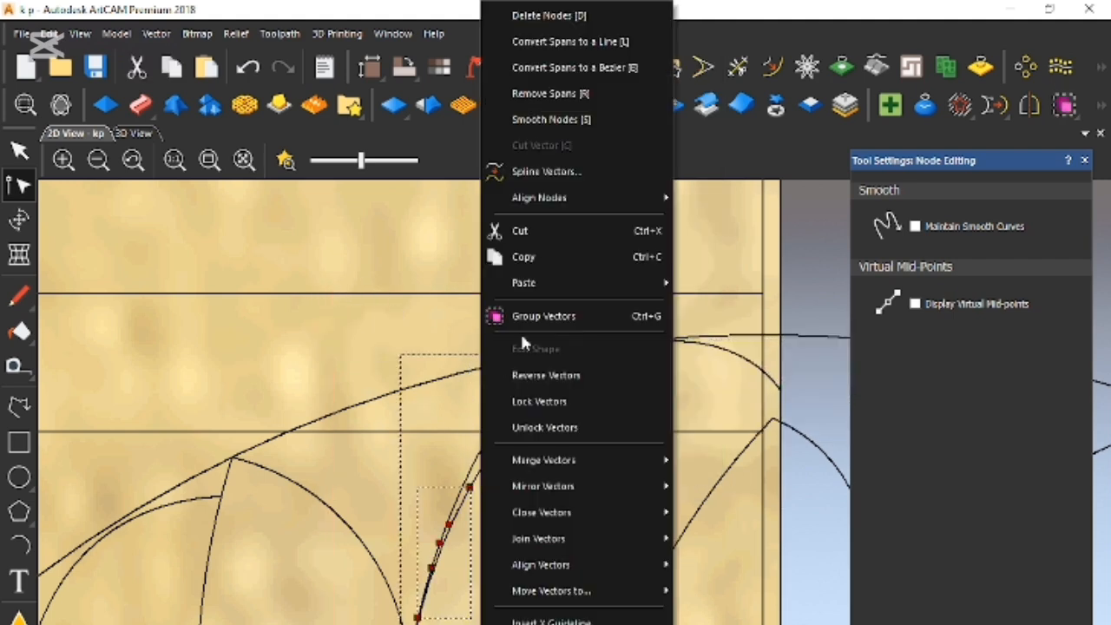
pyautogui.click(525, 226)
# Adjust the curvature of the top petal's joined left outline just below where the neighbouring tip arc meets it
pyautogui.scroll(-4, 509, 603)
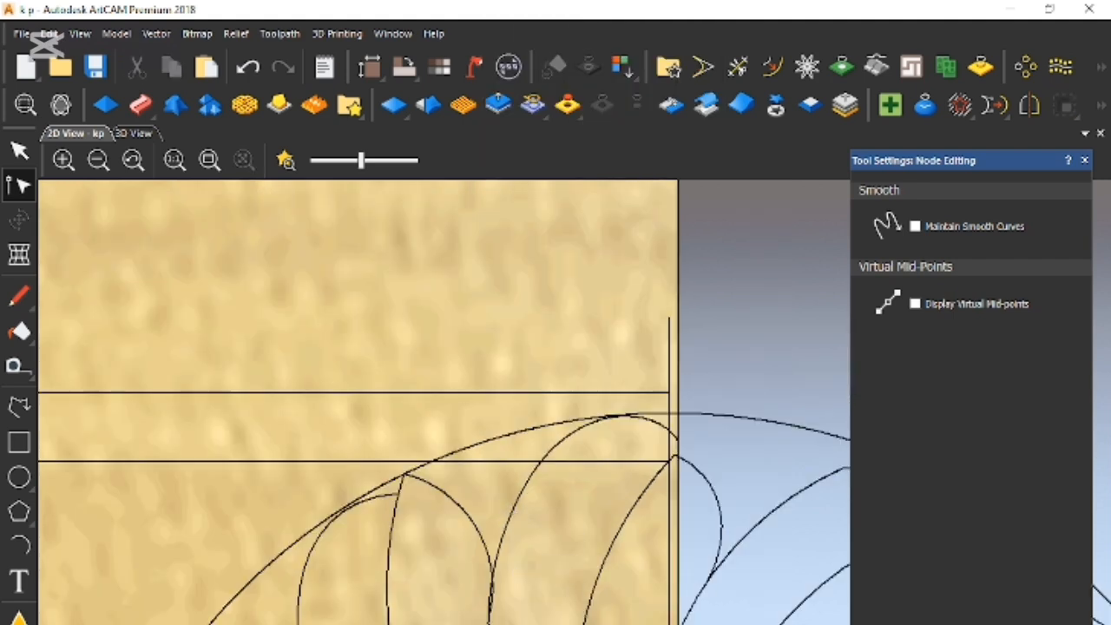
pyautogui.scroll(2, 570, 561)
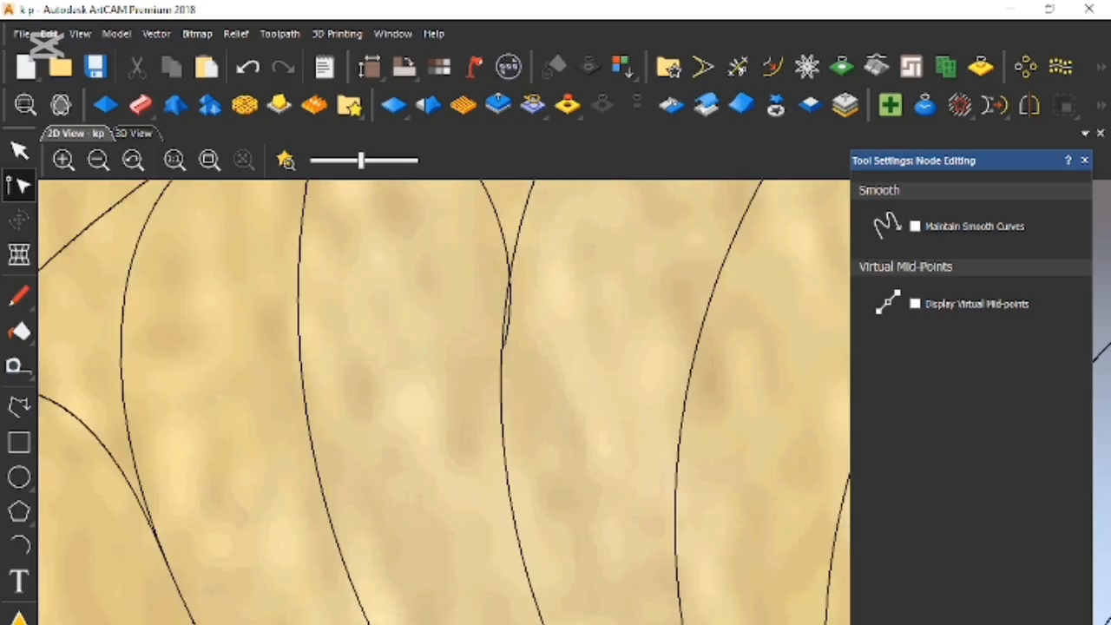
pyautogui.click(503, 365)
pyautogui.scroll(-1, 574, 497)
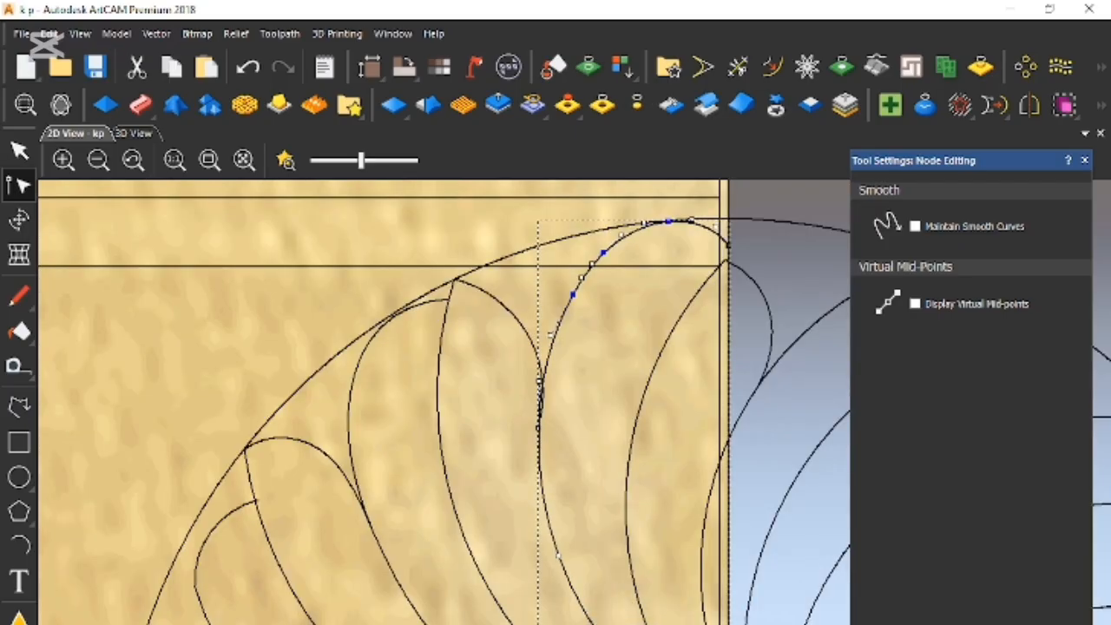
pyautogui.moveTo(558, 556); pyautogui.dragTo(554, 553)
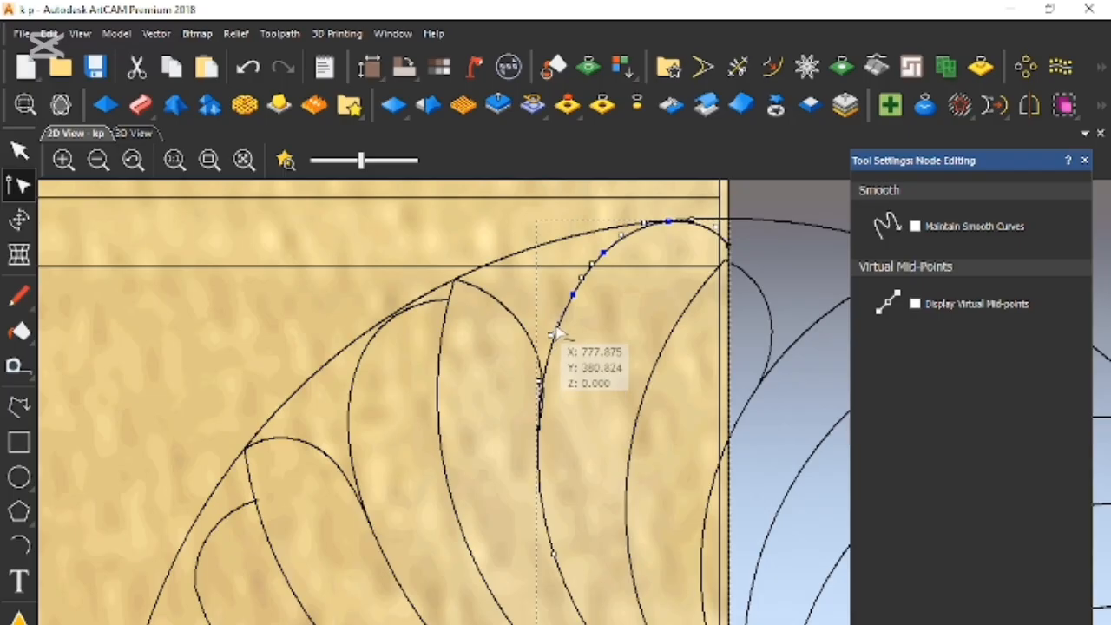
# Split the top petal's left outline above the neighbouring tip arc, join both parts with a smooth curve and remove the leftover piece
pyautogui.press('c')
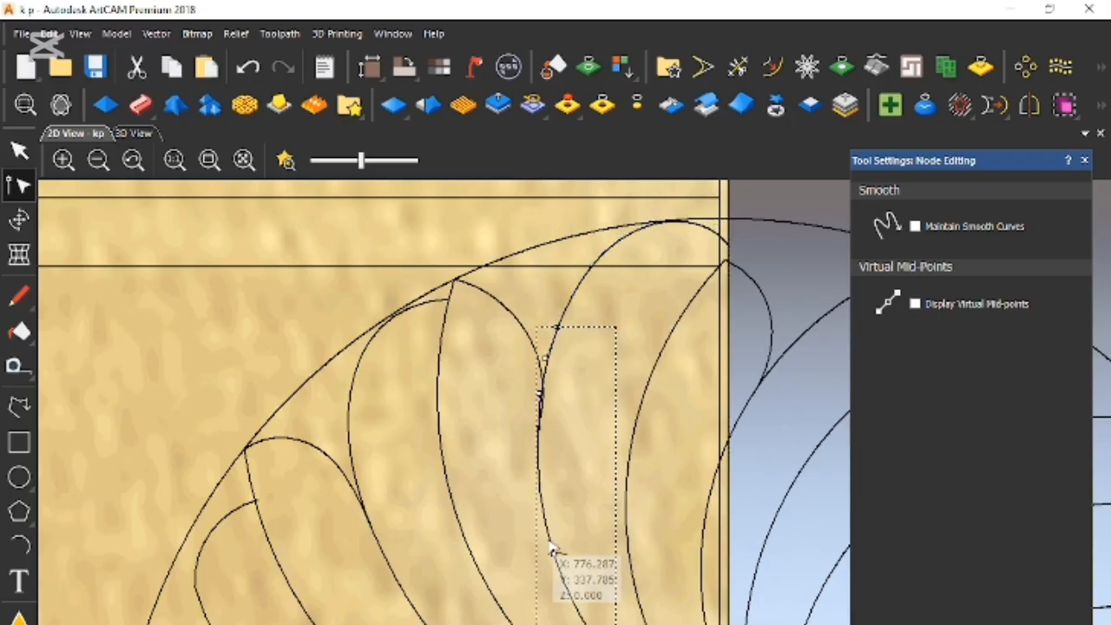
pyautogui.click(583, 290)
pyautogui.rightClick(590, 390)
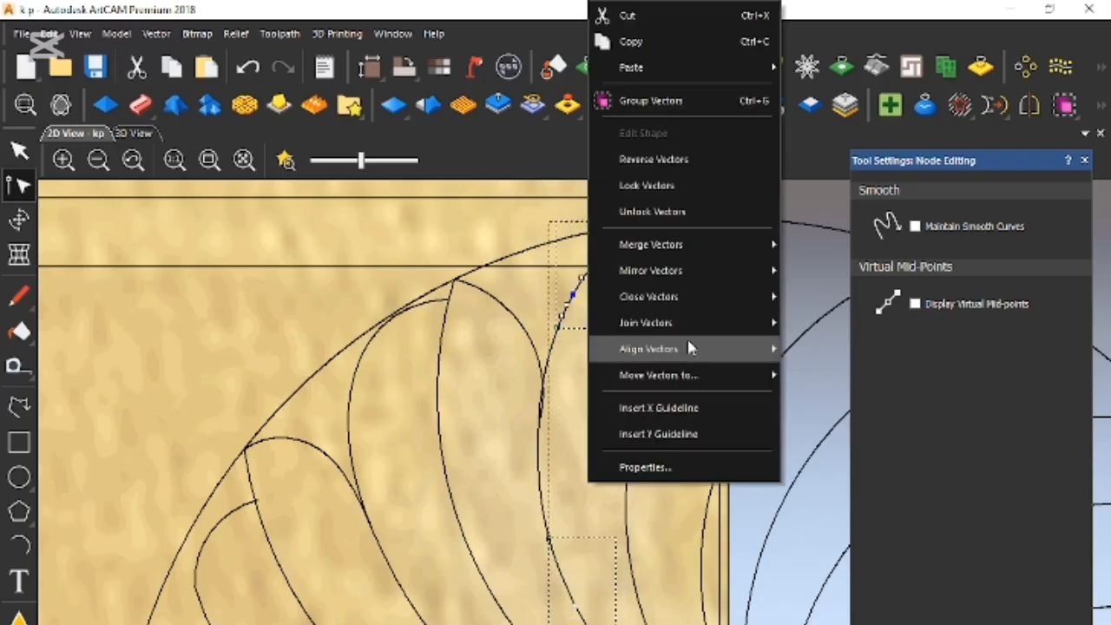
pyautogui.moveTo(665, 323)
pyautogui.click(825, 319)
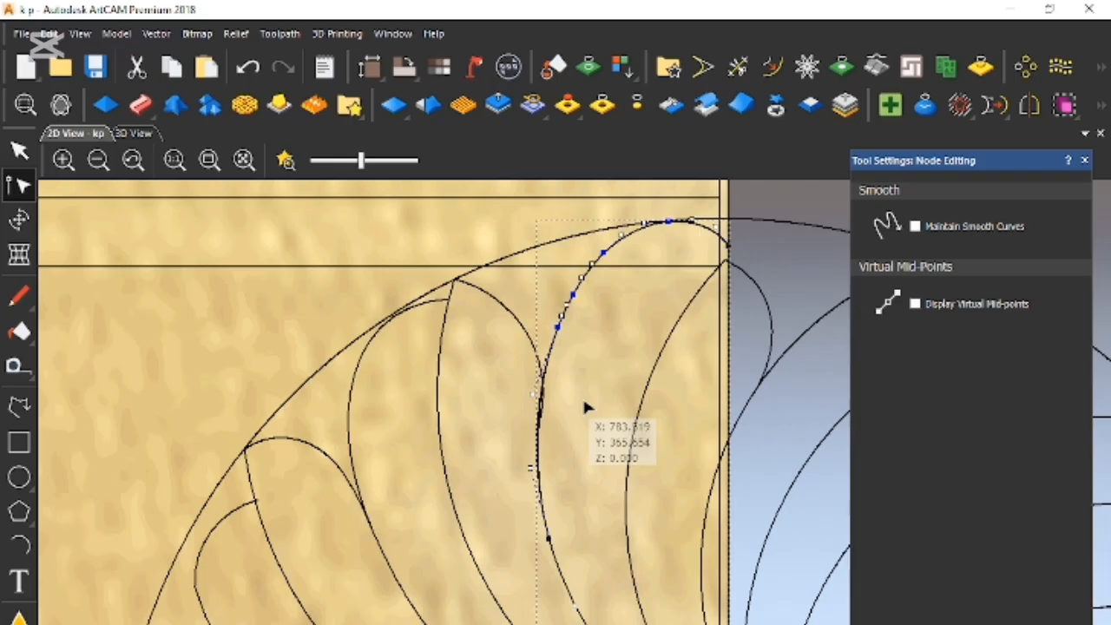
pyautogui.click(528, 334)
pyautogui.rightClick(561, 448)
pyautogui.click(607, 241)
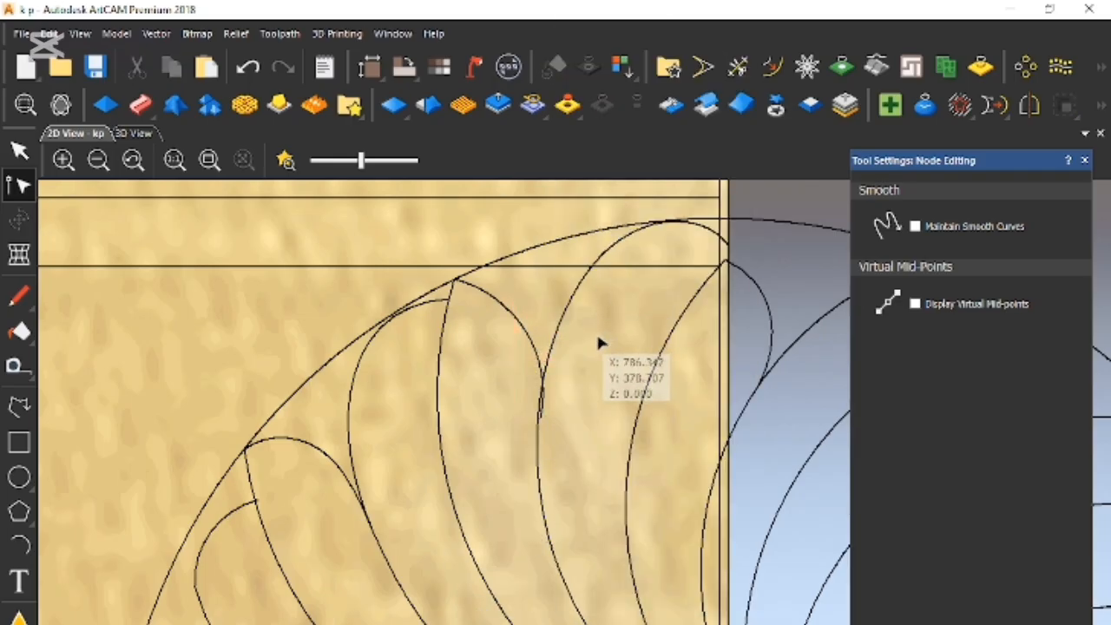
# Split the neighbouring petal's tip arc midway down its right side and the top petal's outline just below where they meet
pyautogui.scroll(2, 558, 352)
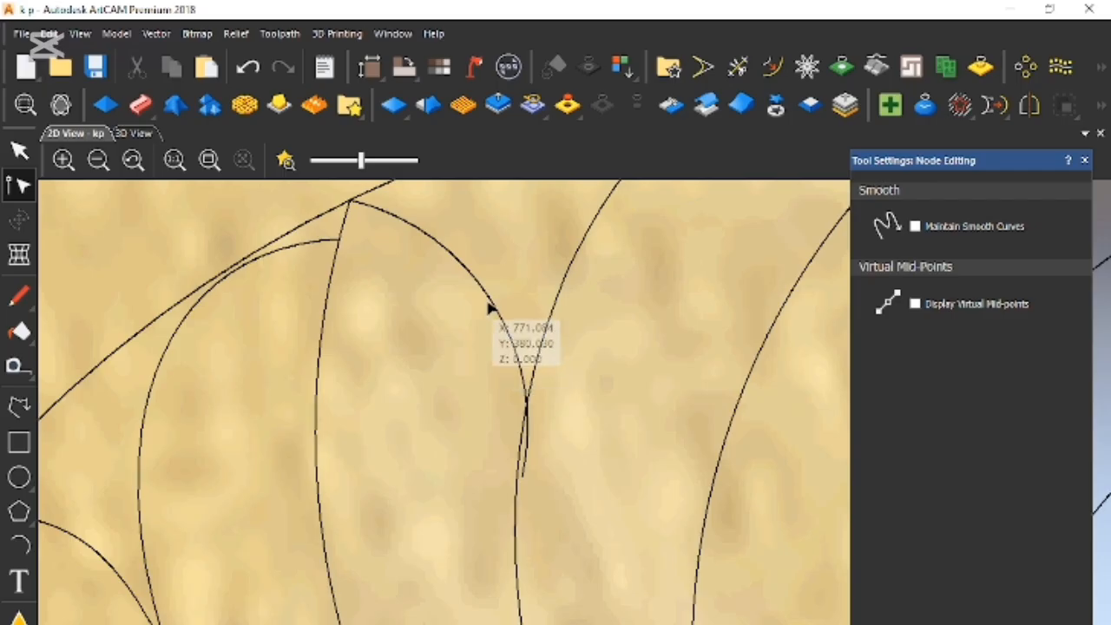
pyautogui.click(488, 301)
pyautogui.press('c')
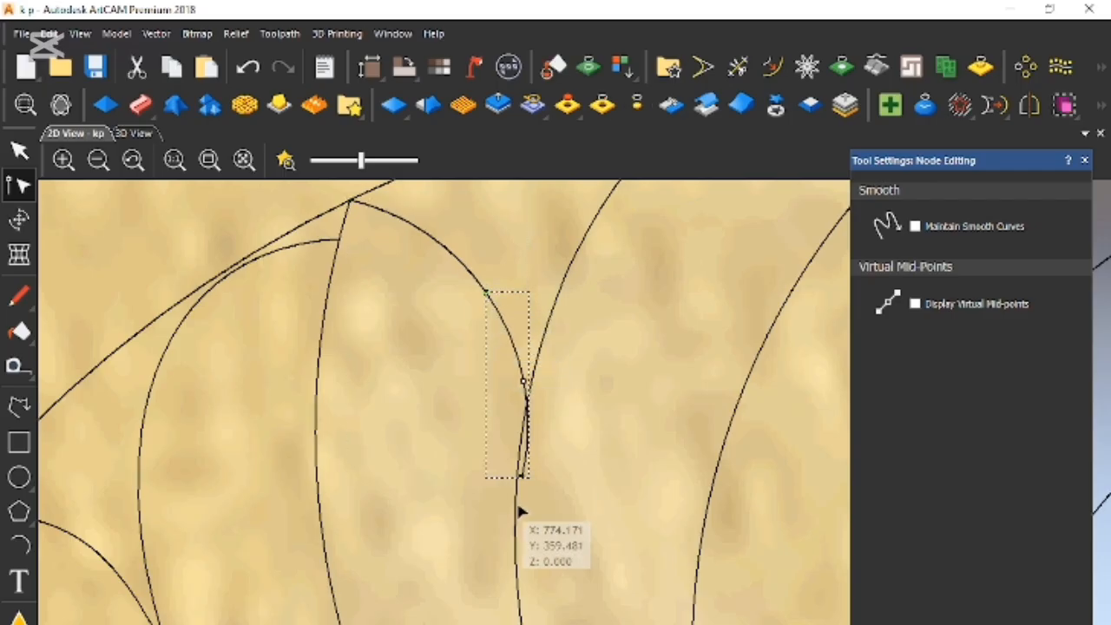
pyautogui.click(515, 499)
pyautogui.click(512, 523)
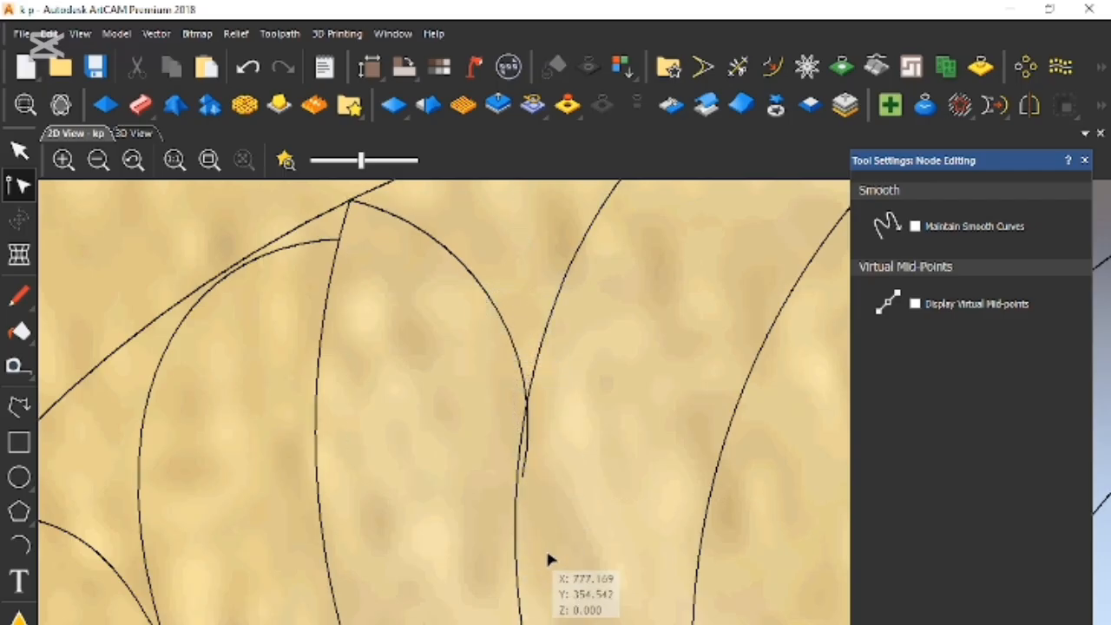
# Join the neighbouring petal's tip arc to the top petal's lower left outline with a smooth curve and remove the leftover pieces
pyautogui.click(516, 560)
pyautogui.rightClick(466, 271)
pyautogui.moveTo(571, 540)
pyautogui.click(673, 542)
pyautogui.click(655, 558)
pyautogui.moveTo(442, 236); pyautogui.dragTo(569, 566)
pyautogui.rightClick(520, 390)
pyautogui.click(560, 231)
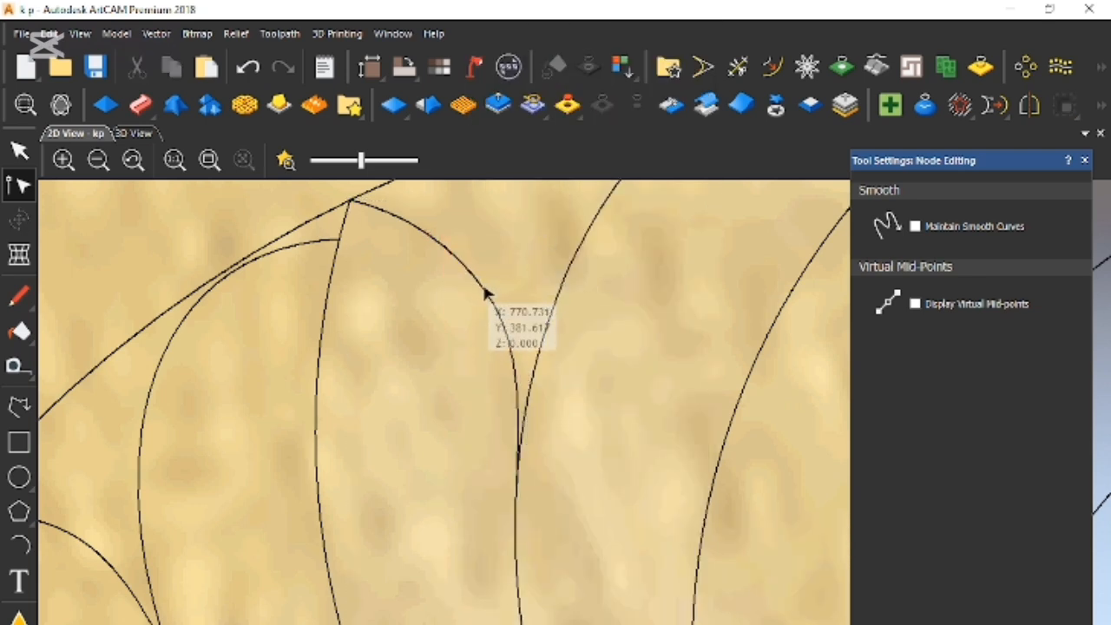
# Raise the curvature of the neighbouring petal's tip arc close to its pointed start
pyautogui.scroll(-2, 515, 402)
pyautogui.scroll(2, 515, 402)
pyautogui.click(514, 353)
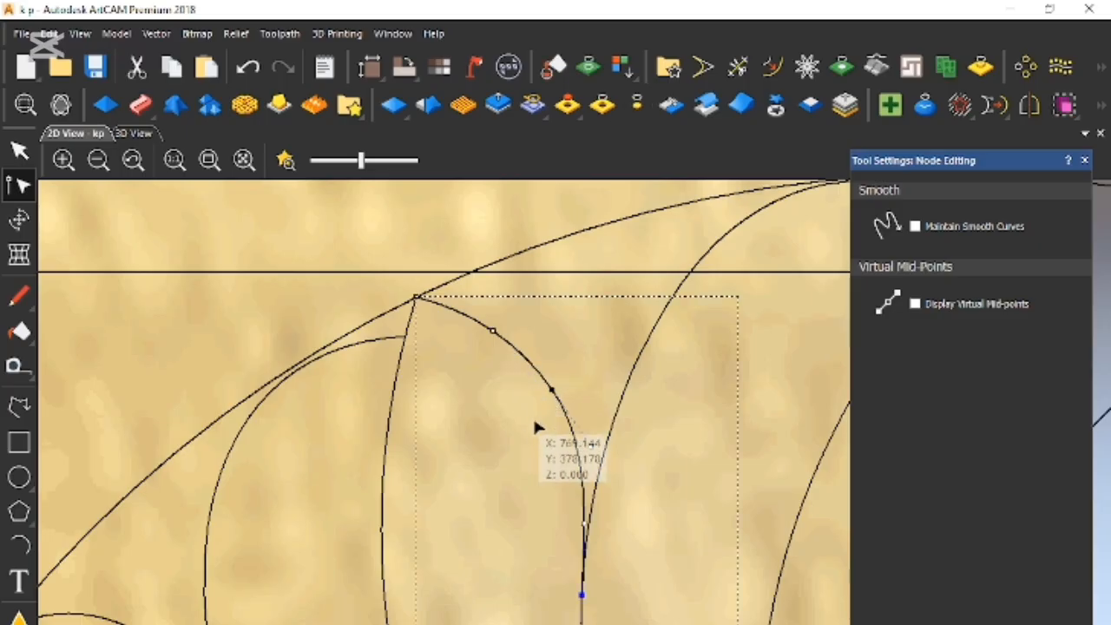
pyautogui.moveTo(493, 330)
pyautogui.mouseDown()
pyautogui.moveTo(502, 322)
pyautogui.moveTo(491, 315)
pyautogui.mouseUp()
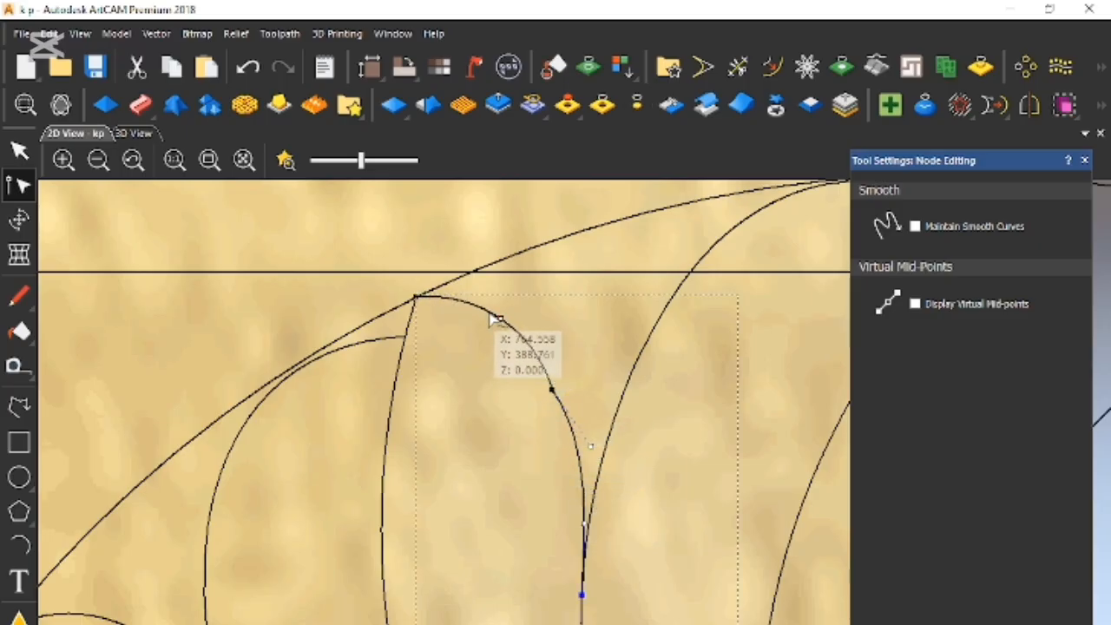
# Split the neighbouring petal's tip arc near its crest and lower right side, join the outer parts smoothly and remove the middle pieces
pyautogui.press('c')
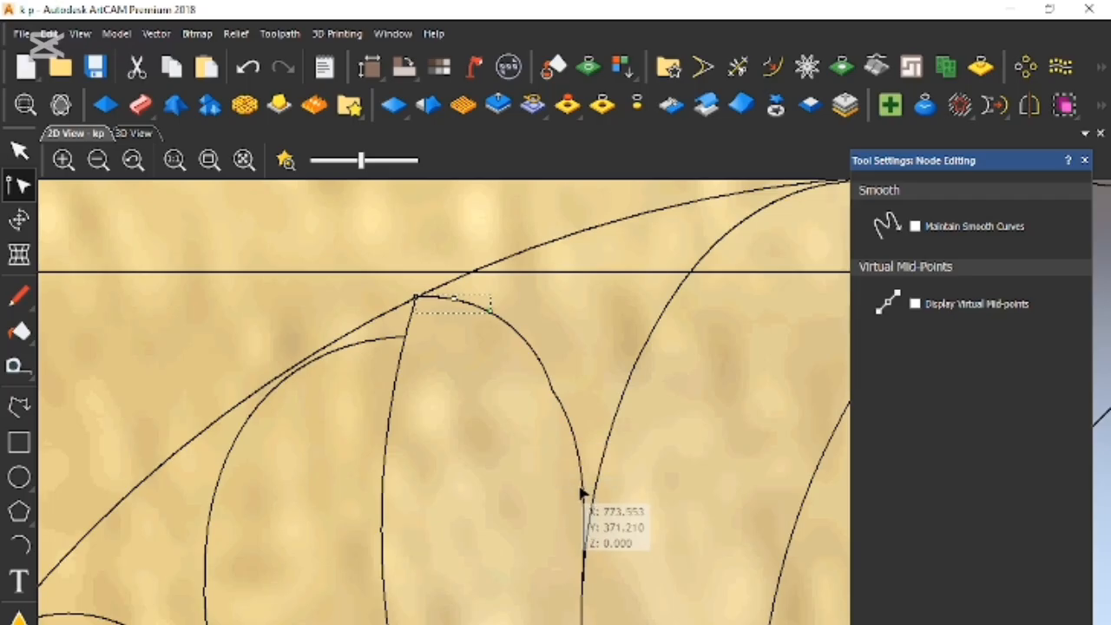
pyautogui.click(473, 309)
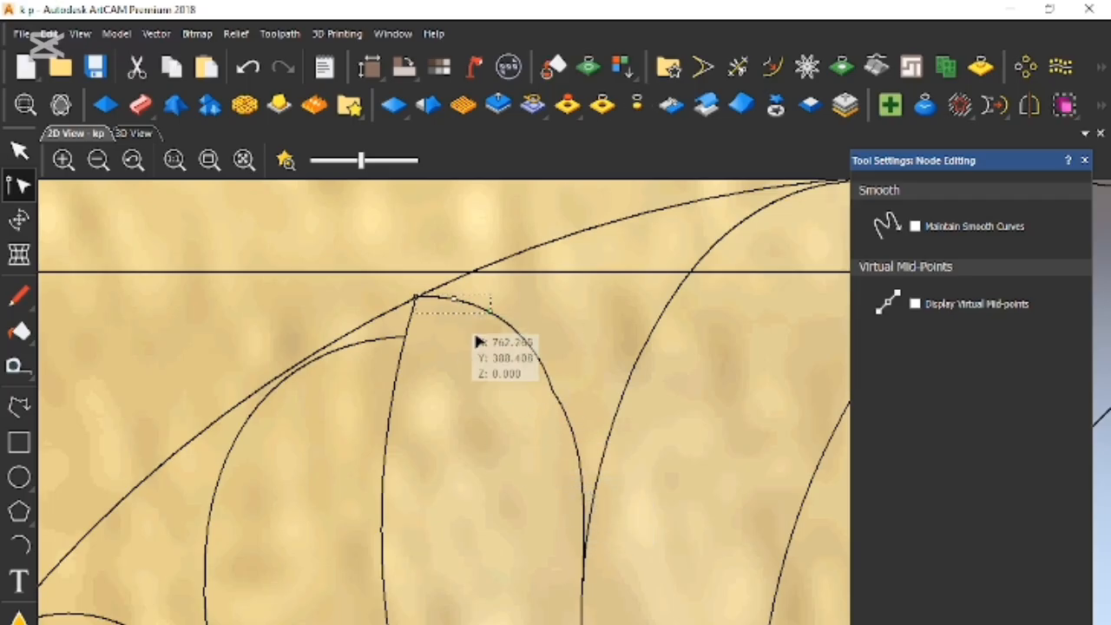
pyautogui.keyDown('shift'); pyautogui.click(585, 519); pyautogui.keyUp('shift')
pyautogui.rightClick(570, 540)
pyautogui.moveTo(650, 362)
pyautogui.click(818, 366)
pyautogui.click(618, 395)
pyautogui.moveTo(407, 235); pyautogui.dragTo(639, 549)
pyautogui.rightClick(567, 268)
pyautogui.click(596, 241)
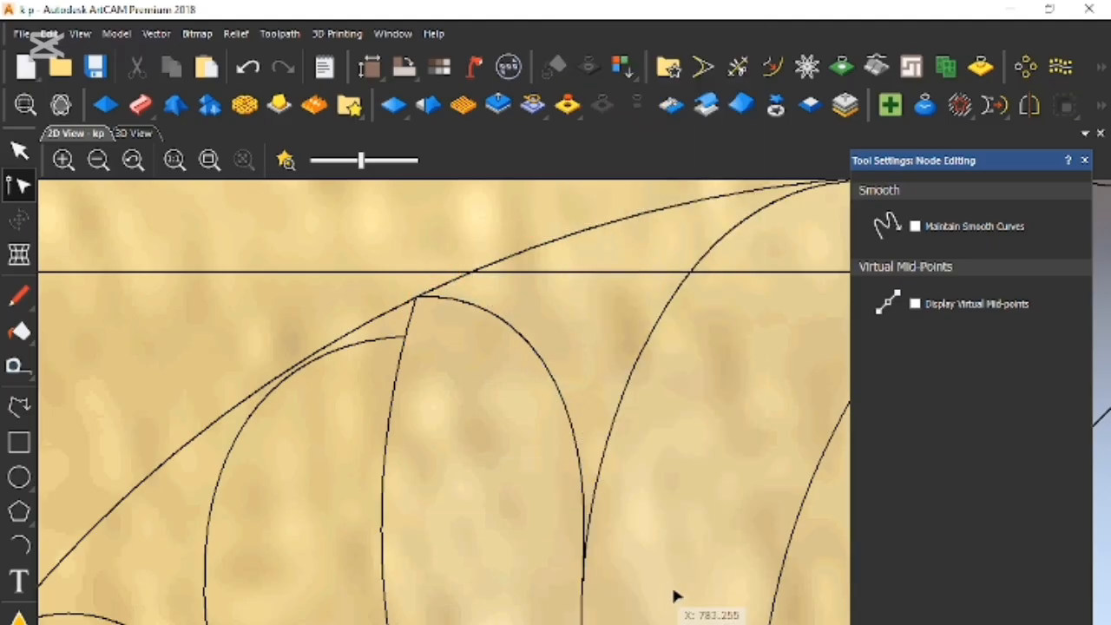
# Move the upper end of the far left petal's arc up along the adjacent petal's edge and bulge the arc towards the enclosing circle
pyautogui.scroll(-2, 677, 595)
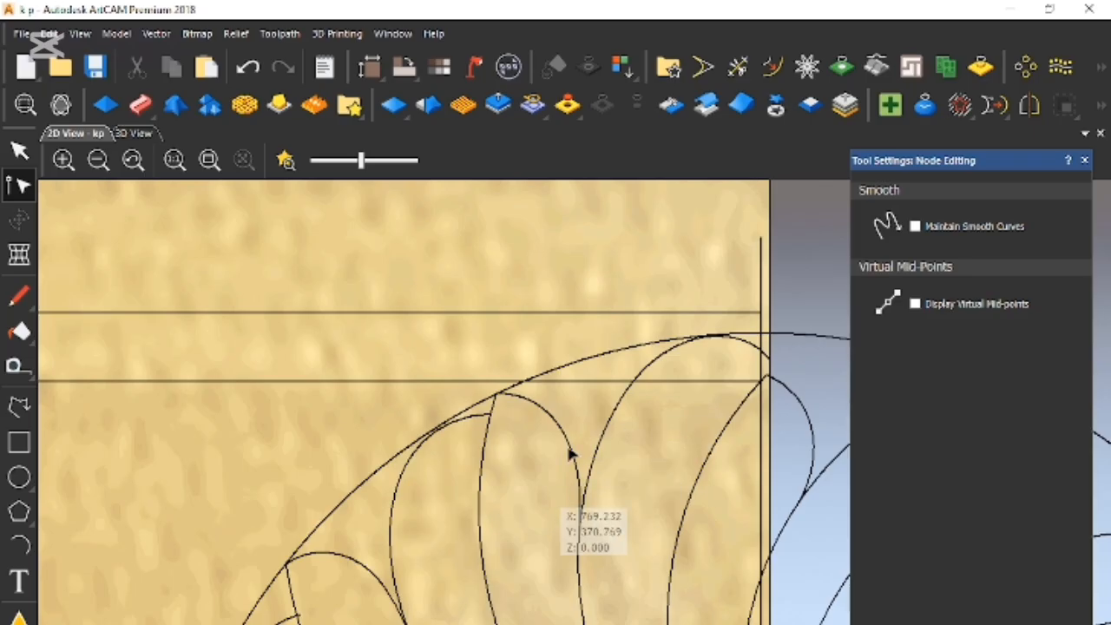
pyautogui.scroll(-2, 516, 550)
pyautogui.scroll(2, 452, 591)
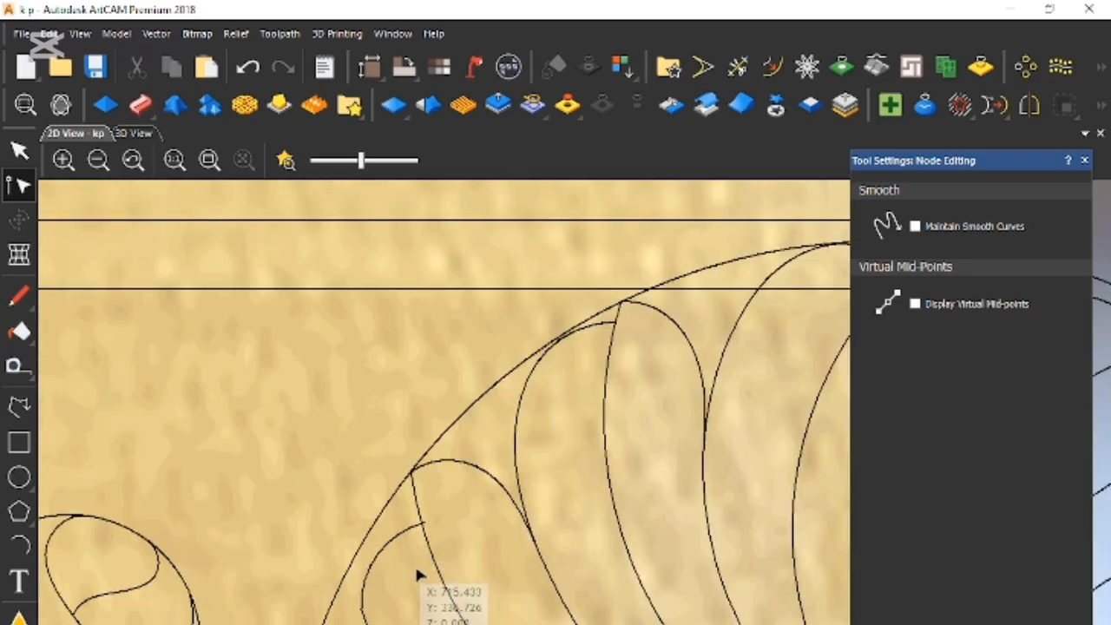
pyautogui.scroll(-2, 440, 586)
pyautogui.scroll(2, 479, 596)
pyautogui.click(462, 528)
pyautogui.moveTo(461, 513)
pyautogui.mouseDown()
pyautogui.moveTo(431, 506)
pyautogui.moveTo(462, 514)
pyautogui.mouseUp()
pyautogui.click(519, 427)
pyautogui.moveTo(521, 421); pyautogui.dragTo(513, 395)
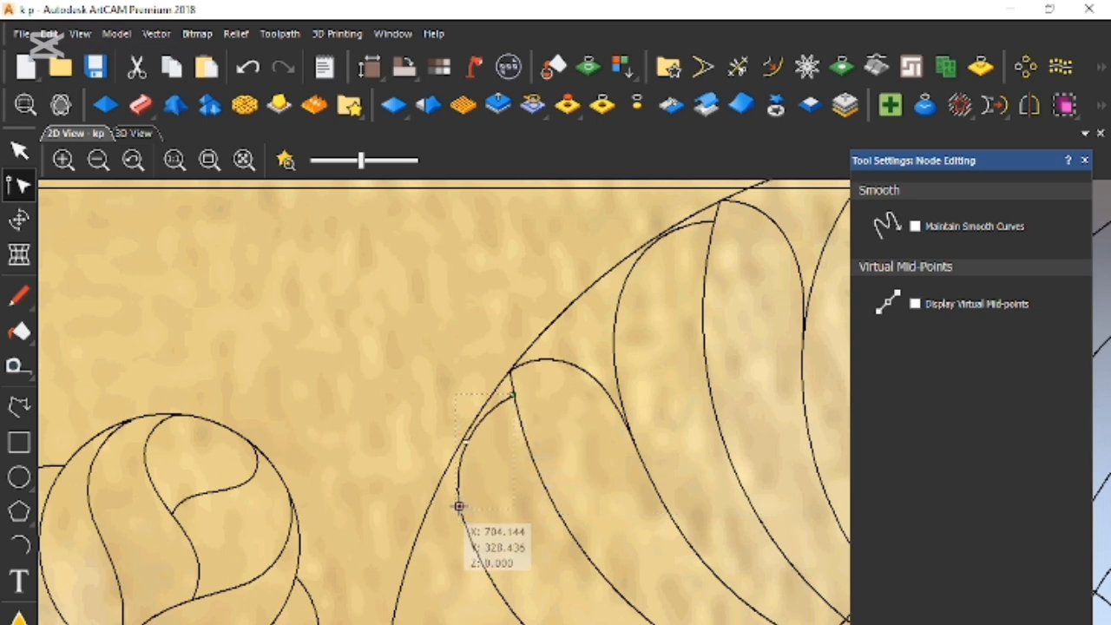
pyautogui.scroll(3, 469, 455)
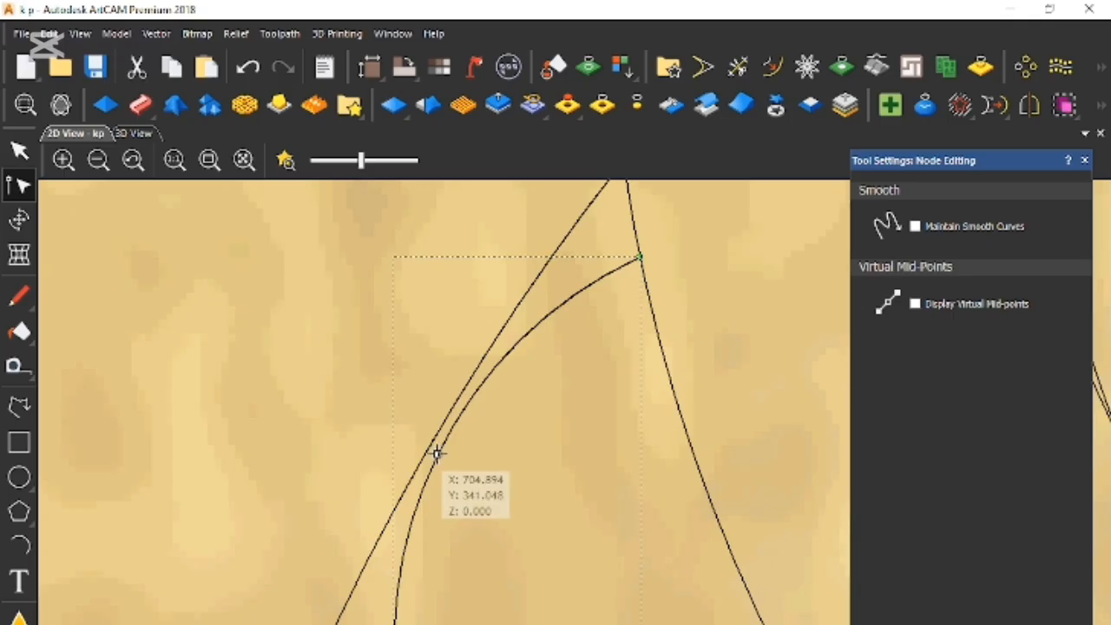
pyautogui.scroll(-5, 437, 453)
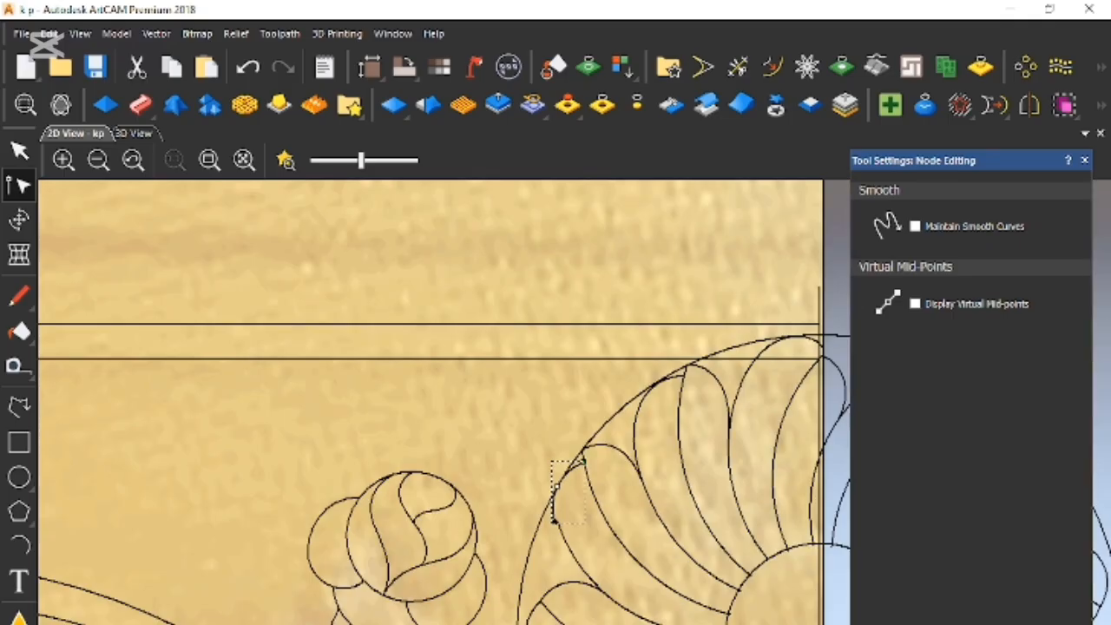
# Extend the next lower left petal's tip outward to the enclosing circle and reshape its upper arc and edge to match
pyautogui.scroll(2, 580, 572)
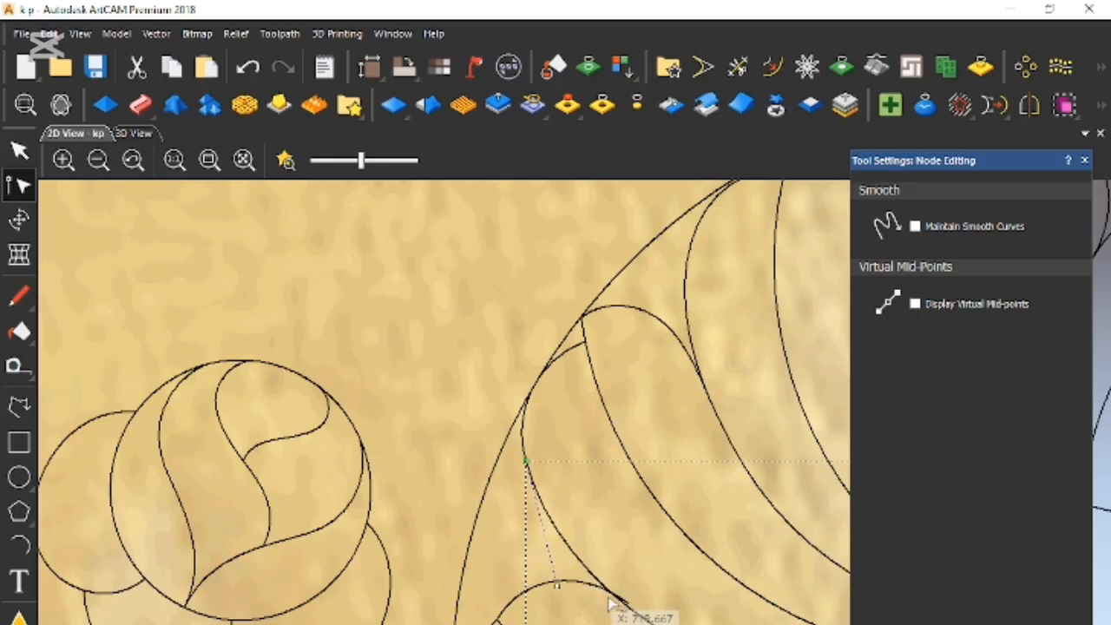
pyautogui.moveTo(612, 606); pyautogui.dragTo(525, 520, button='middle')
pyautogui.click(508, 505)
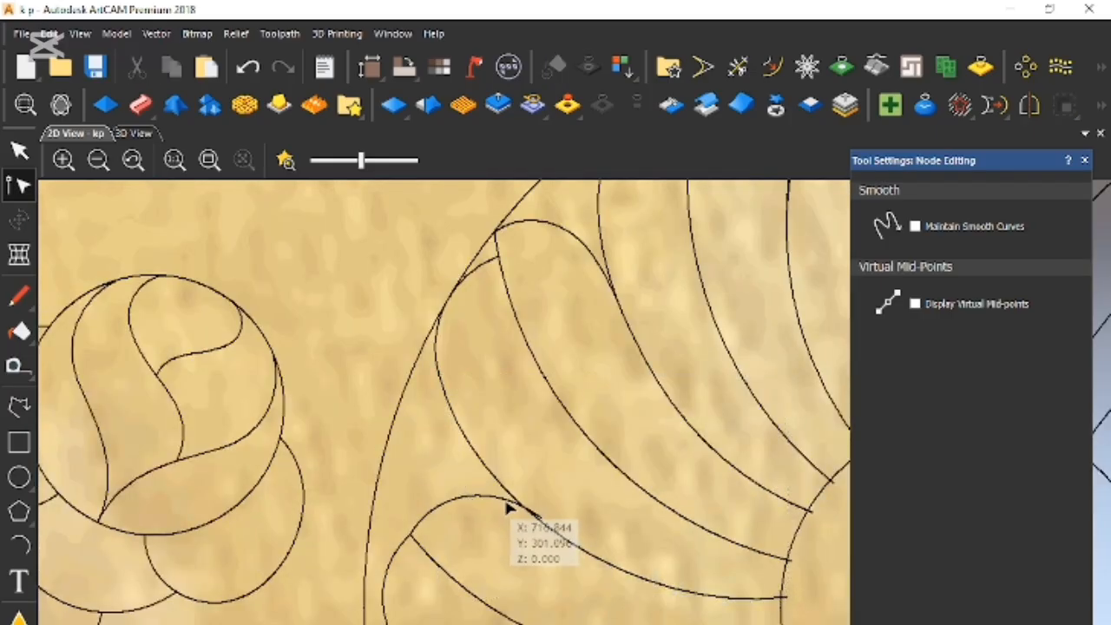
pyautogui.click(534, 517)
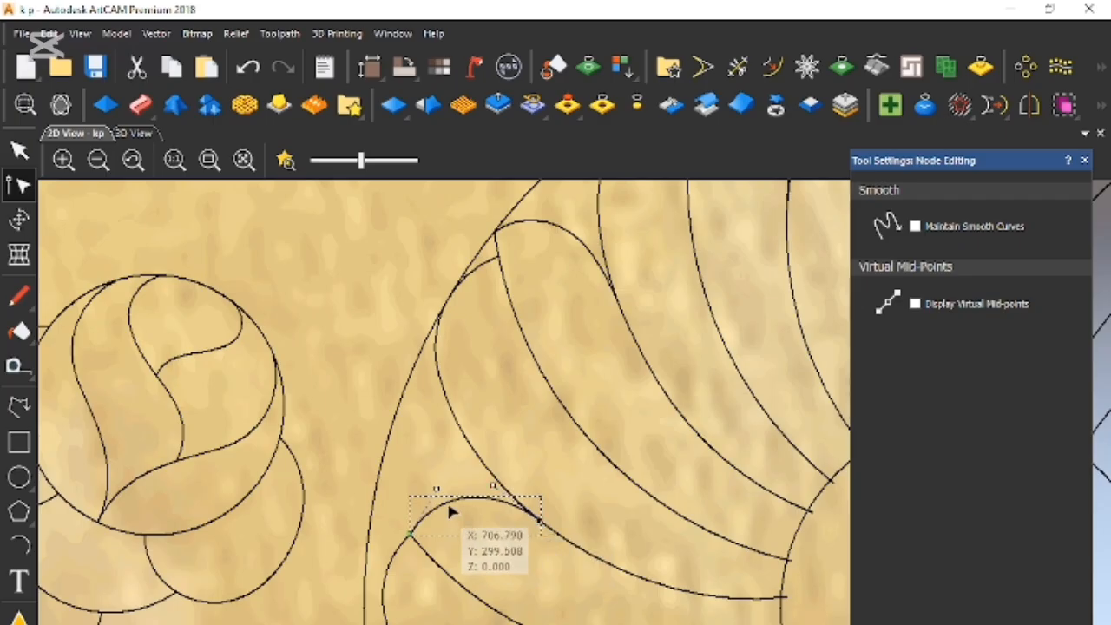
pyautogui.click(441, 573)
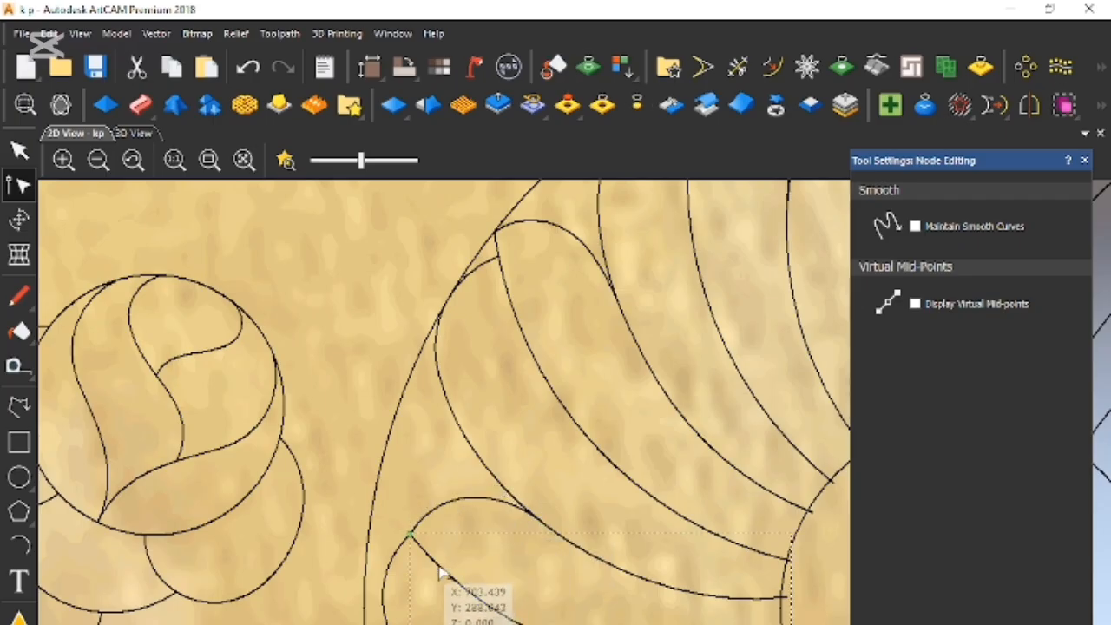
pyautogui.moveTo(404, 532); pyautogui.dragTo(372, 508)
pyautogui.click(424, 524)
pyautogui.moveTo(398, 464); pyautogui.dragTo(426, 476)
pyautogui.click(479, 549)
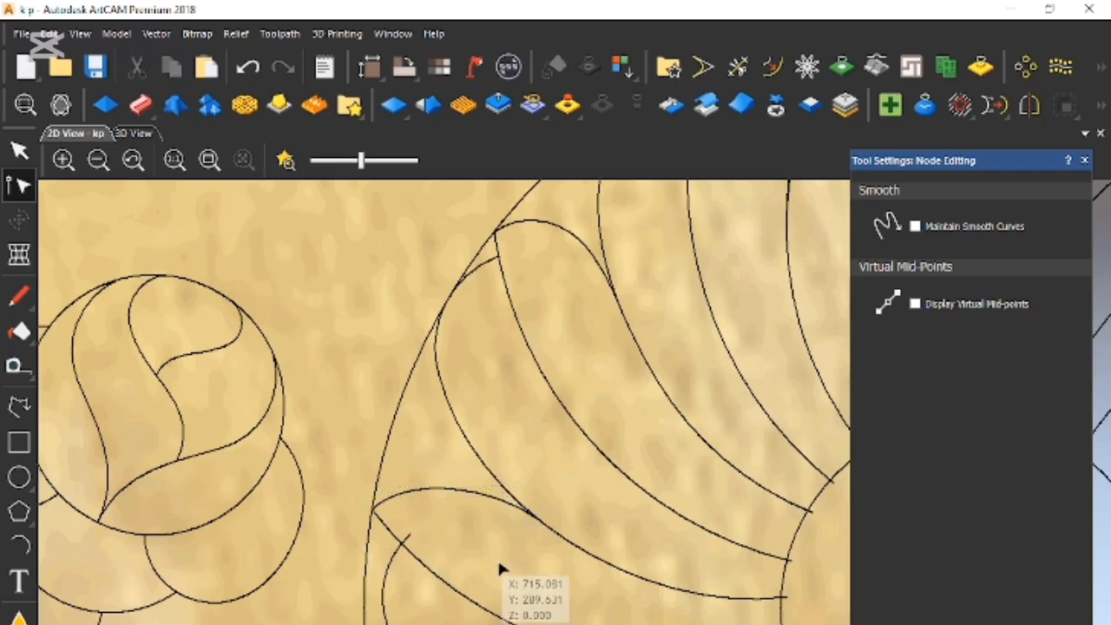
# Cut the large circle enclosing the flower out of the drawing
pyautogui.scroll(-1, 521, 570)
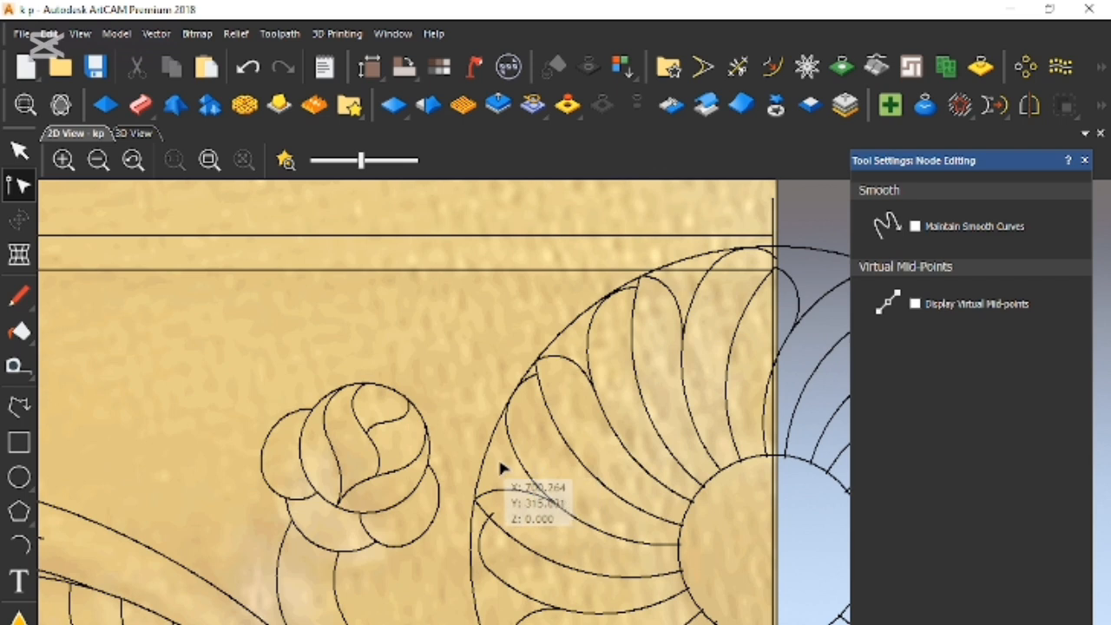
pyautogui.press('n')
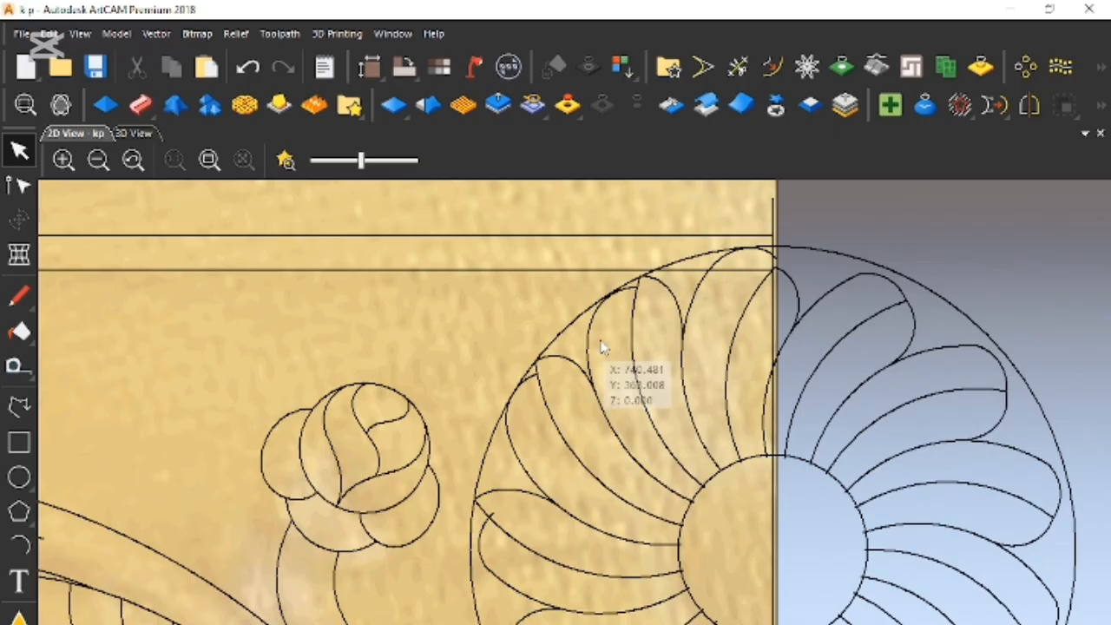
pyautogui.click(502, 423)
pyautogui.rightClick(560, 462)
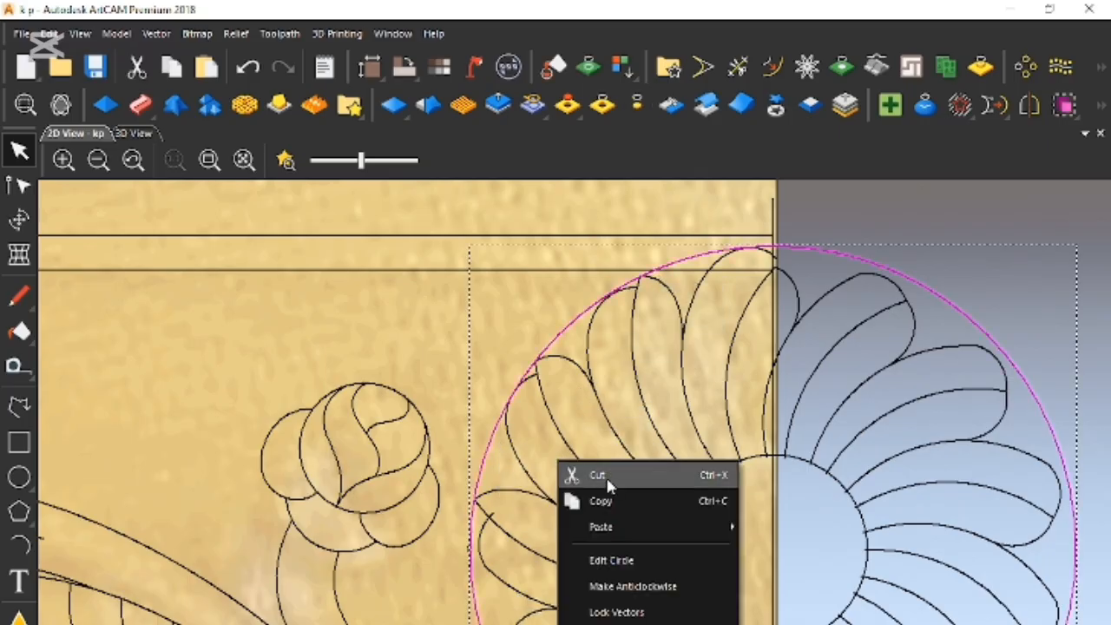
pyautogui.click(608, 484)
# Draw two three-point arcs forming a small back petal in the upper left gap, giving its left side a radius of about 17.5 mm
pyautogui.scroll(-3, 608, 504)
pyautogui.scroll(5, 318, 523)
pyautogui.click(19, 545)
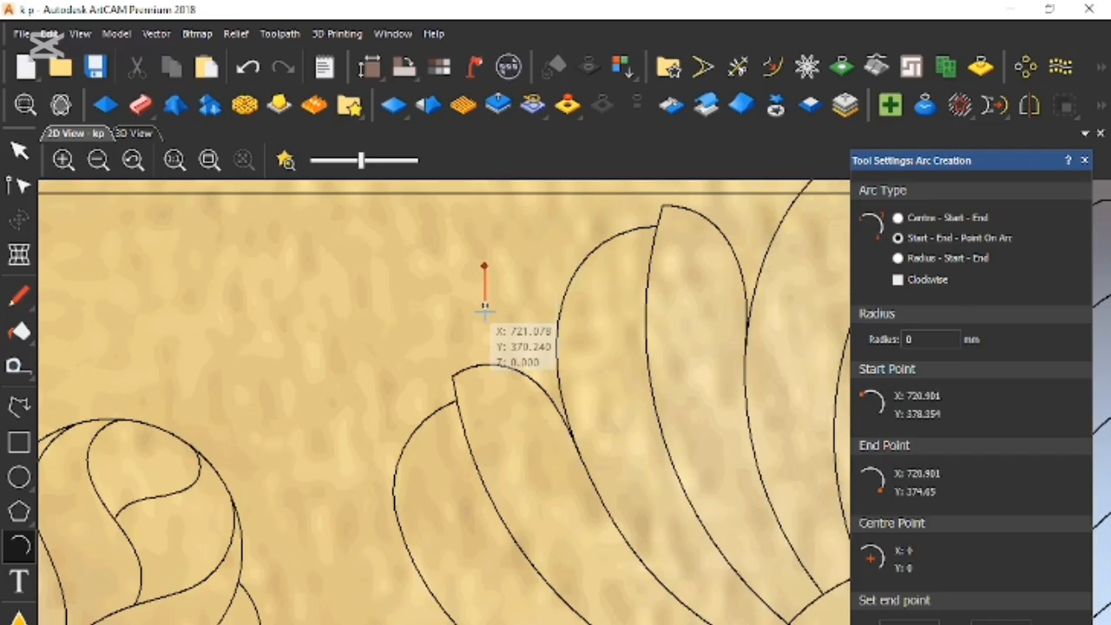
pyautogui.click(499, 363)
pyautogui.click(477, 304)
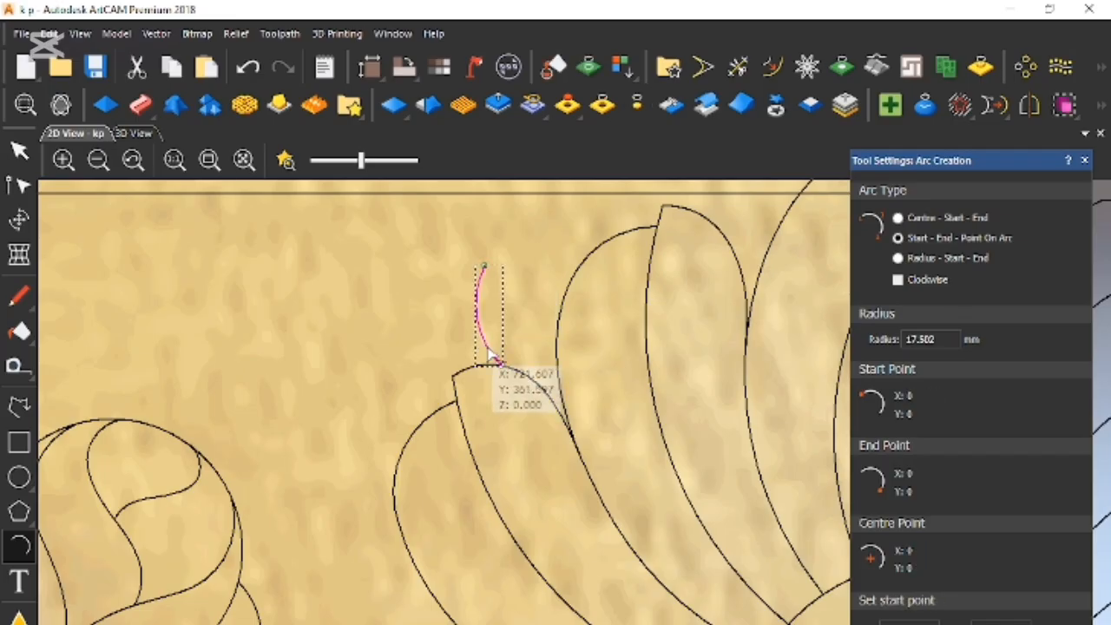
pyautogui.click(487, 267)
pyautogui.click(557, 328)
pyautogui.click(542, 318)
pyautogui.press('Escape')
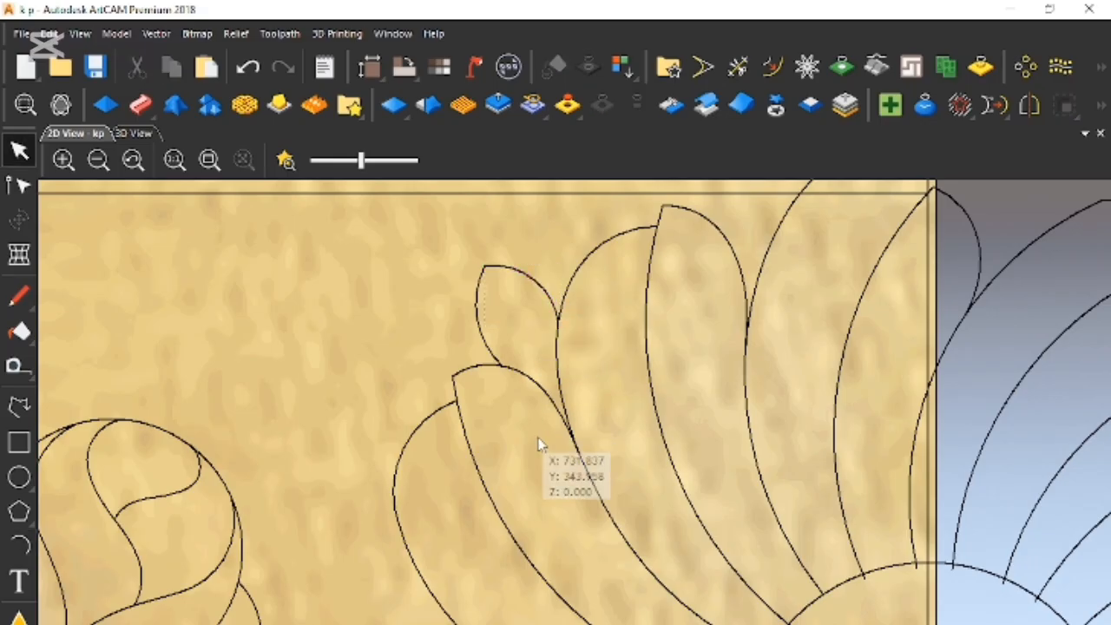
# Draw two three-point arcs forming a back petal in the lower left gap, giving its lower side a radius of about 18.8 mm
pyautogui.scroll(-3, 538, 445)
pyautogui.scroll(3, 582, 526)
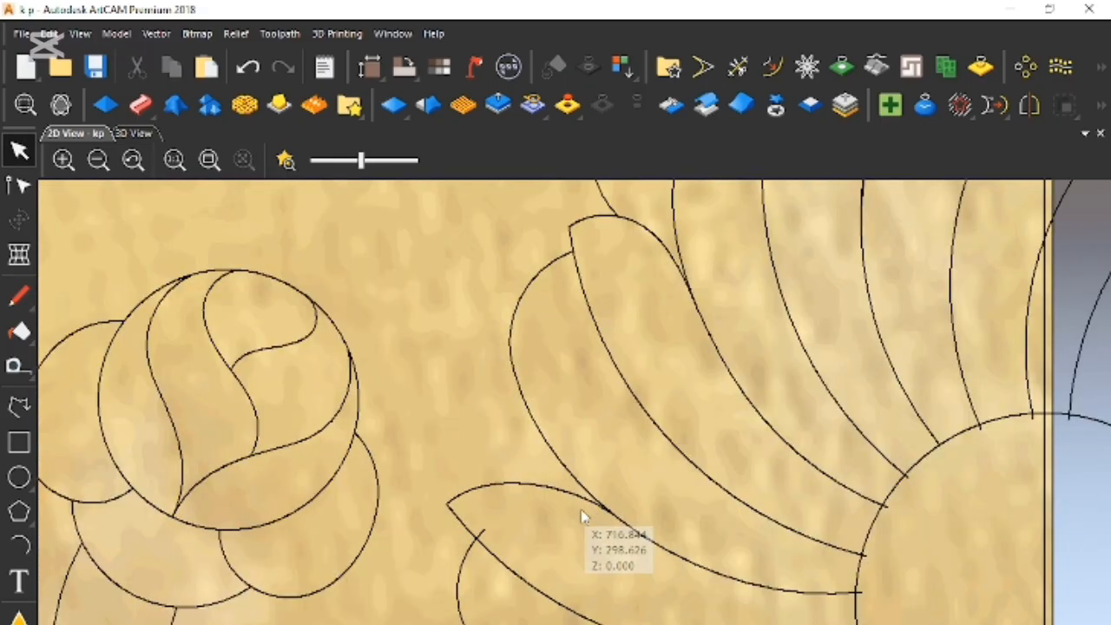
pyautogui.click(19, 547)
pyautogui.click(406, 394)
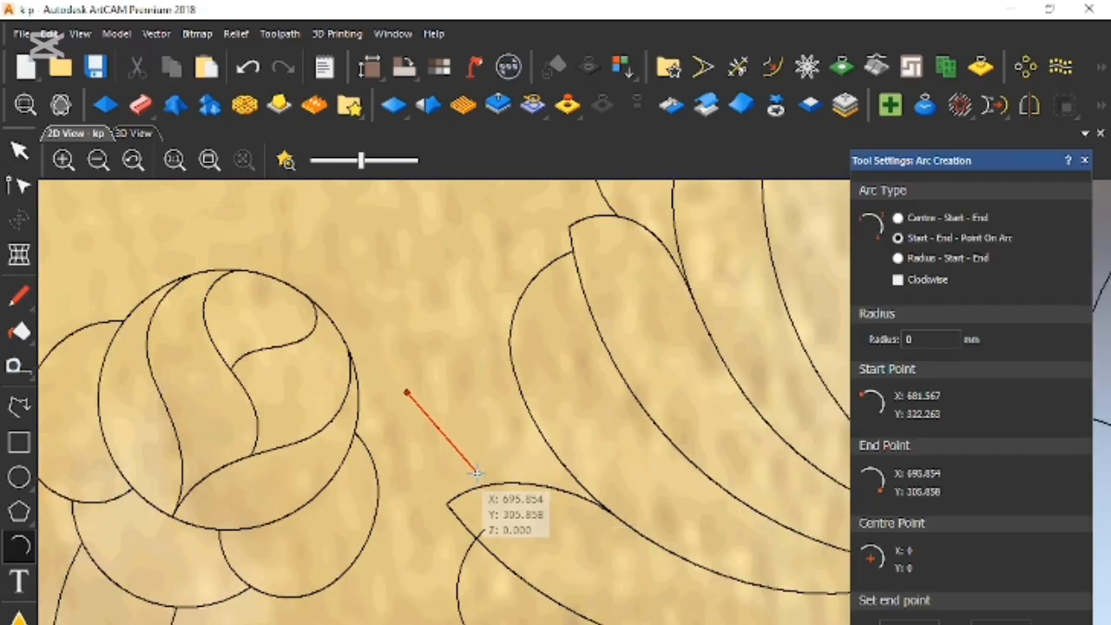
pyautogui.click(487, 484)
pyautogui.click(434, 456)
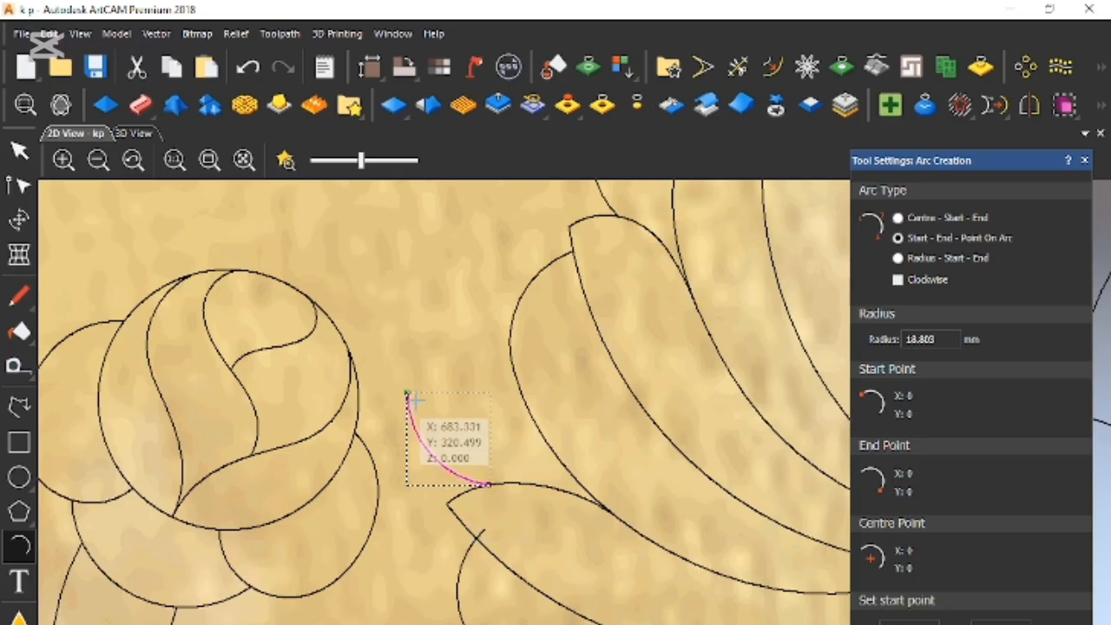
pyautogui.click(408, 393)
pyautogui.click(528, 411)
pyautogui.click(501, 392)
pyautogui.press('Escape')
# Join the upper left petal's outer arc and its lower edge into one continuous vector
pyautogui.click(540, 267)
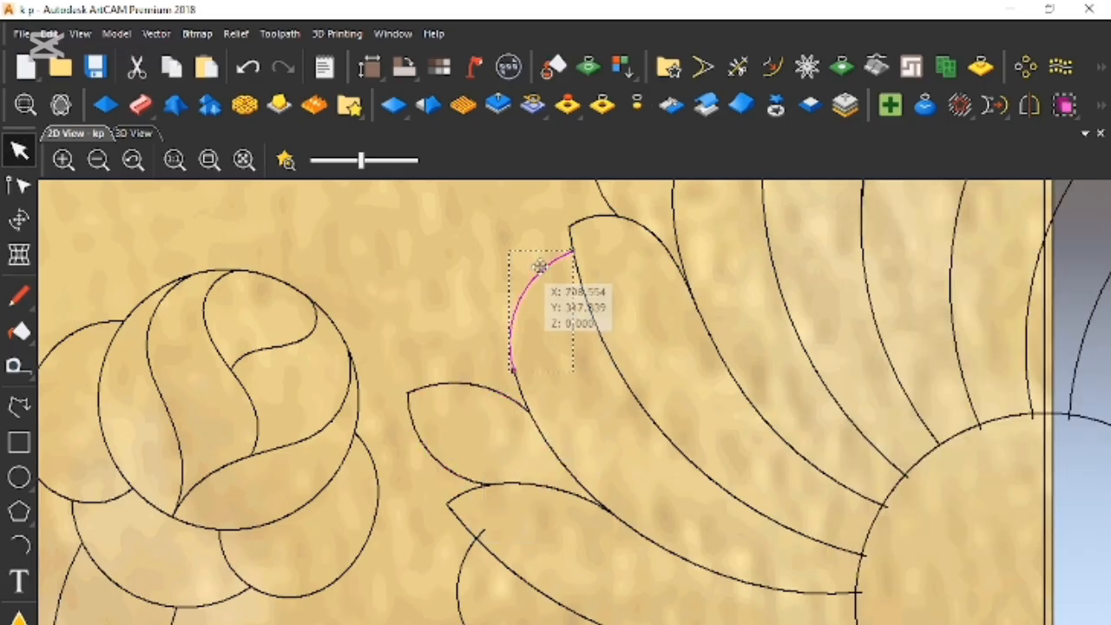
pyautogui.click(539, 272)
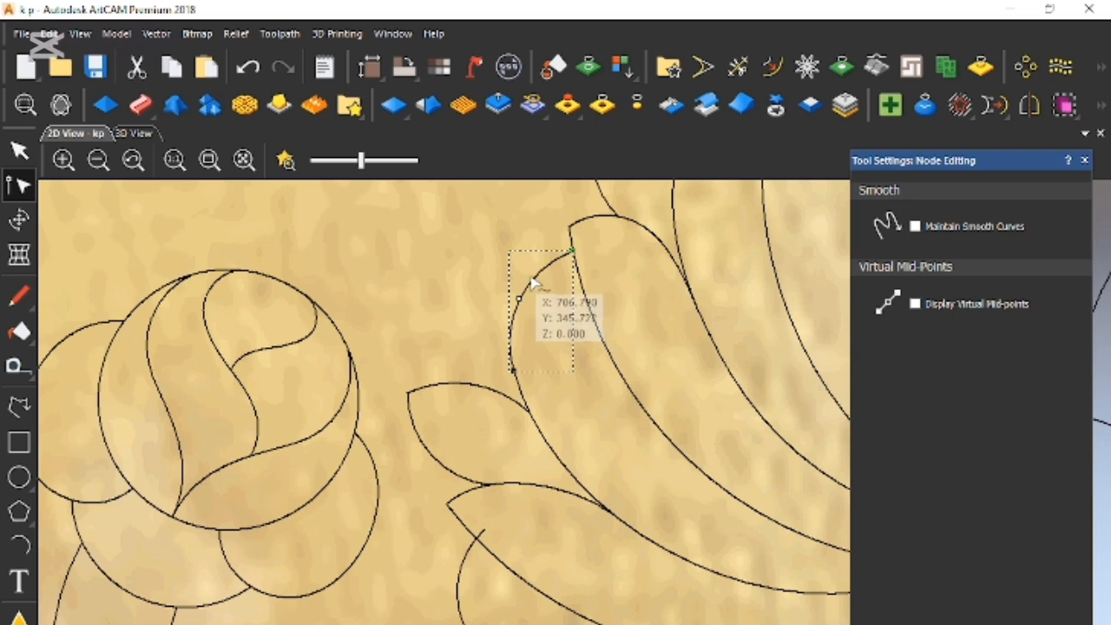
pyautogui.click(527, 405)
pyautogui.press('c')
pyautogui.keyDown('shift'); pyautogui.click(560, 269); pyautogui.keyUp('shift')
pyautogui.rightClick(557, 342)
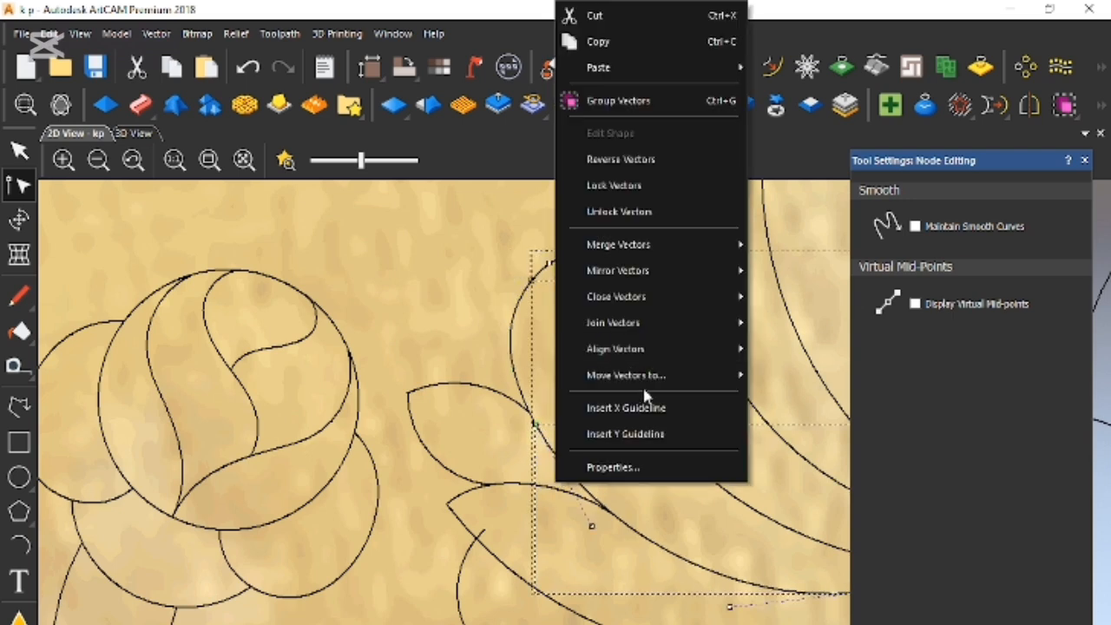
pyautogui.moveTo(628, 325)
pyautogui.click(764, 323)
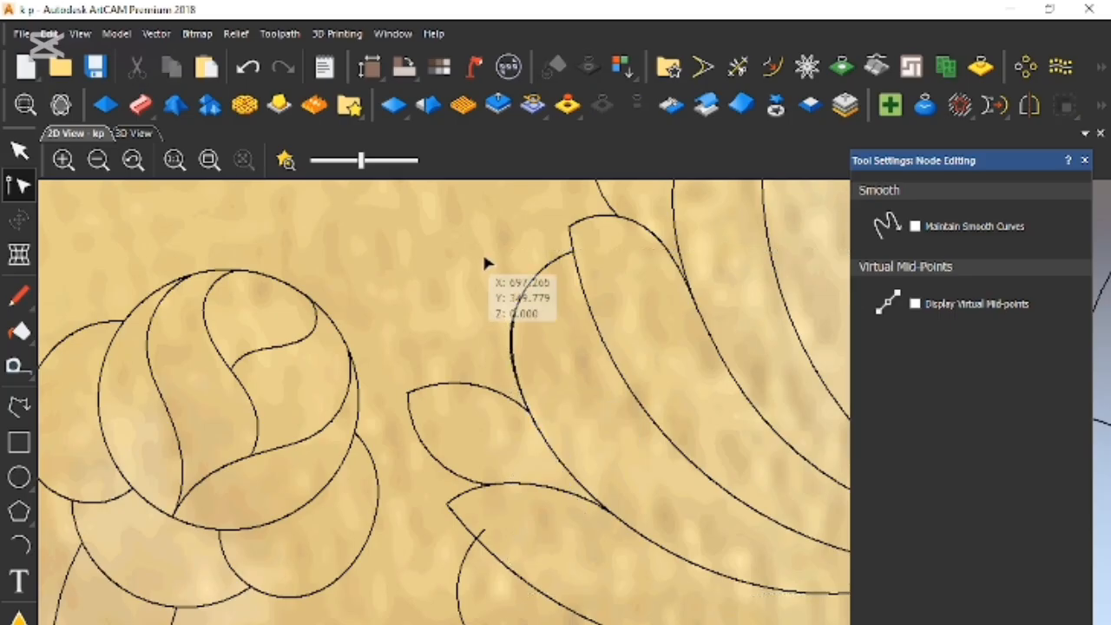
pyautogui.rightClick(557, 430)
pyautogui.click(580, 228)
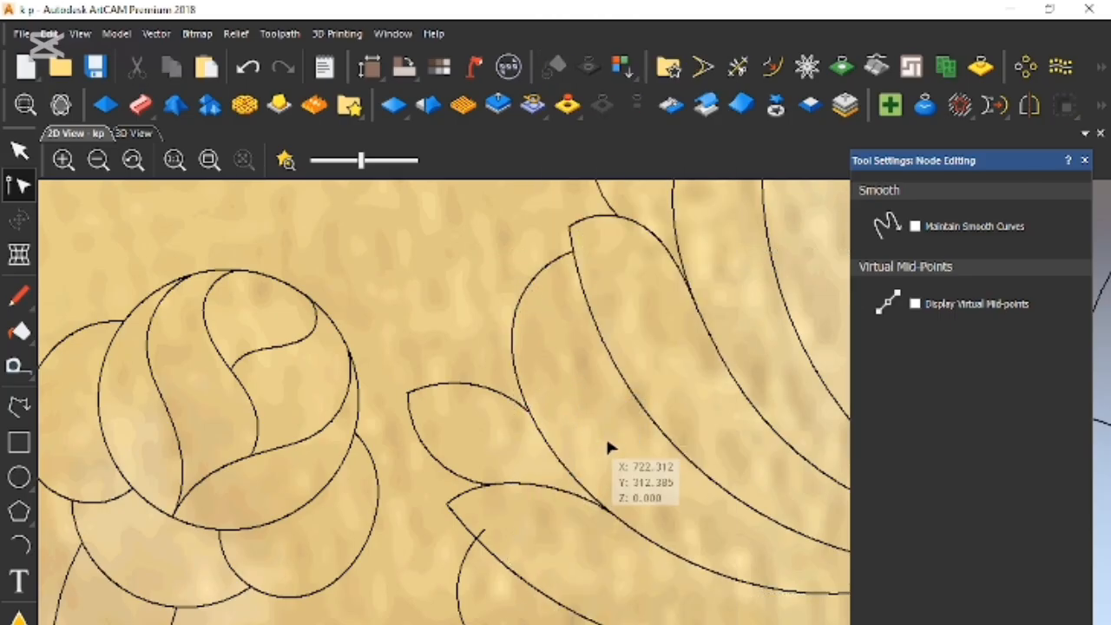
# Smooth the joined petal outline near its upper end by adjusting the nodes and handles there
pyautogui.scroll(-2, 630, 473)
pyautogui.scroll(-1, 657, 527)
pyautogui.scroll(1, 657, 513)
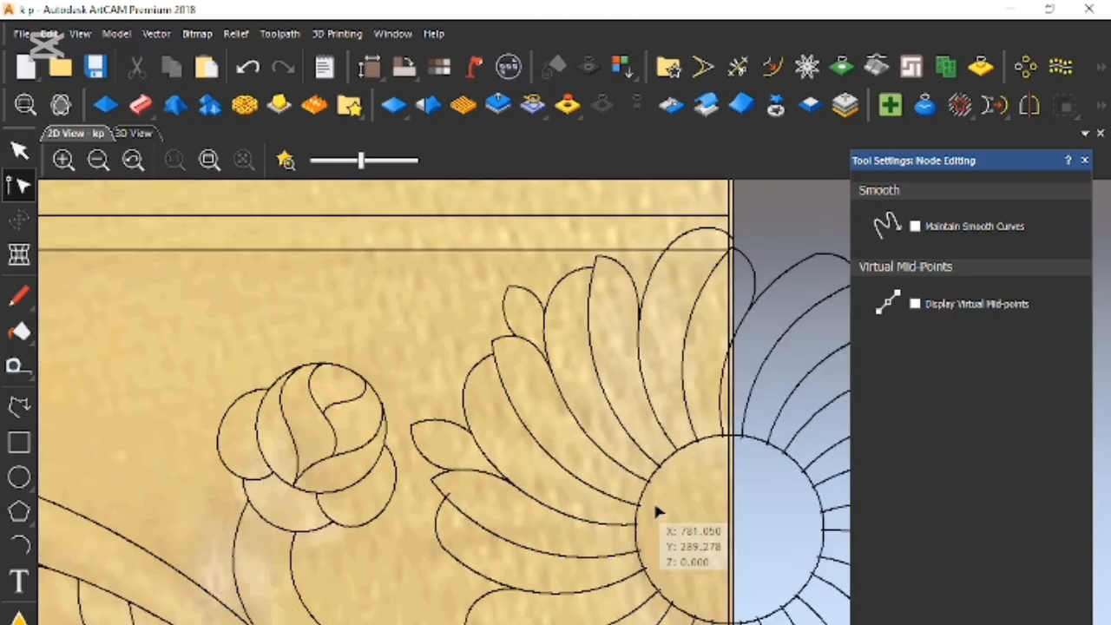
pyautogui.scroll(-2, 656, 512)
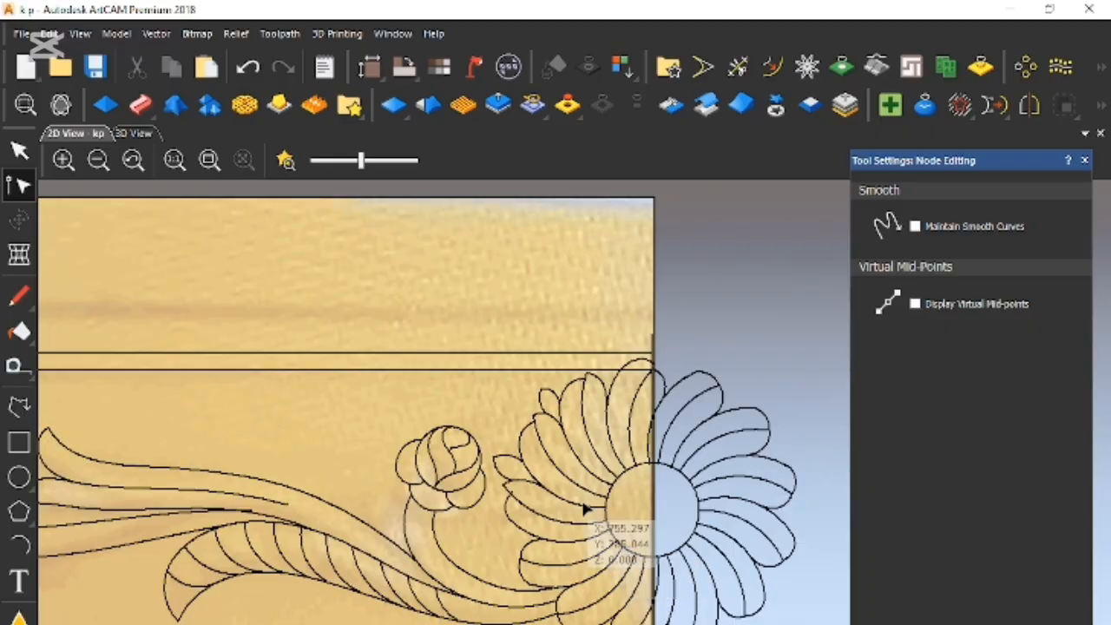
pyautogui.scroll(2, 556, 425)
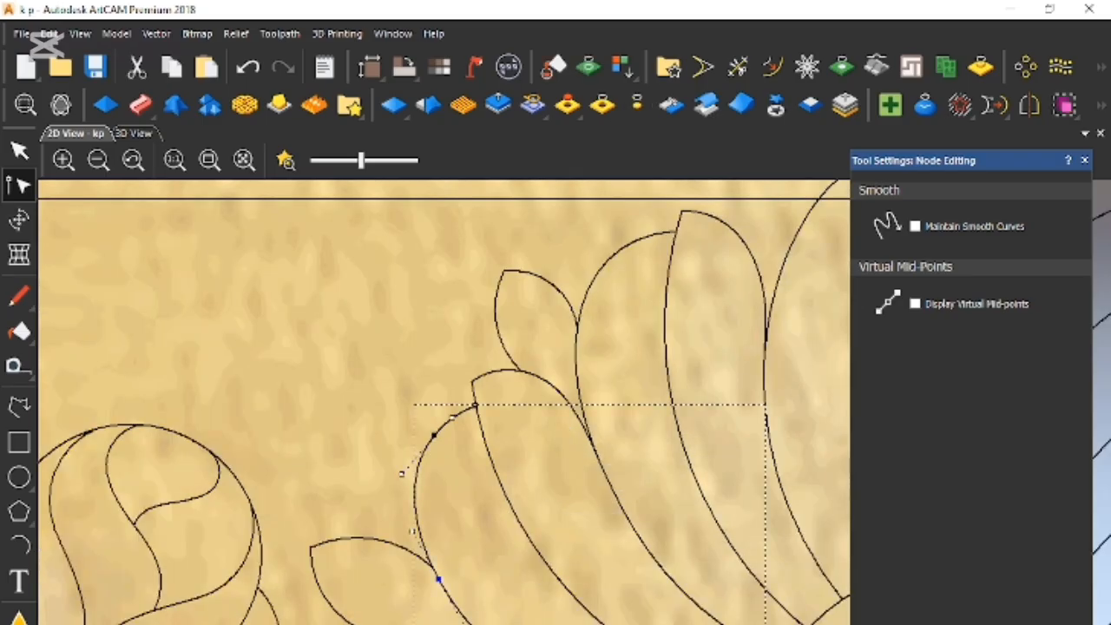
pyautogui.scroll(-1, 512, 525)
pyautogui.scroll(2, 508, 464)
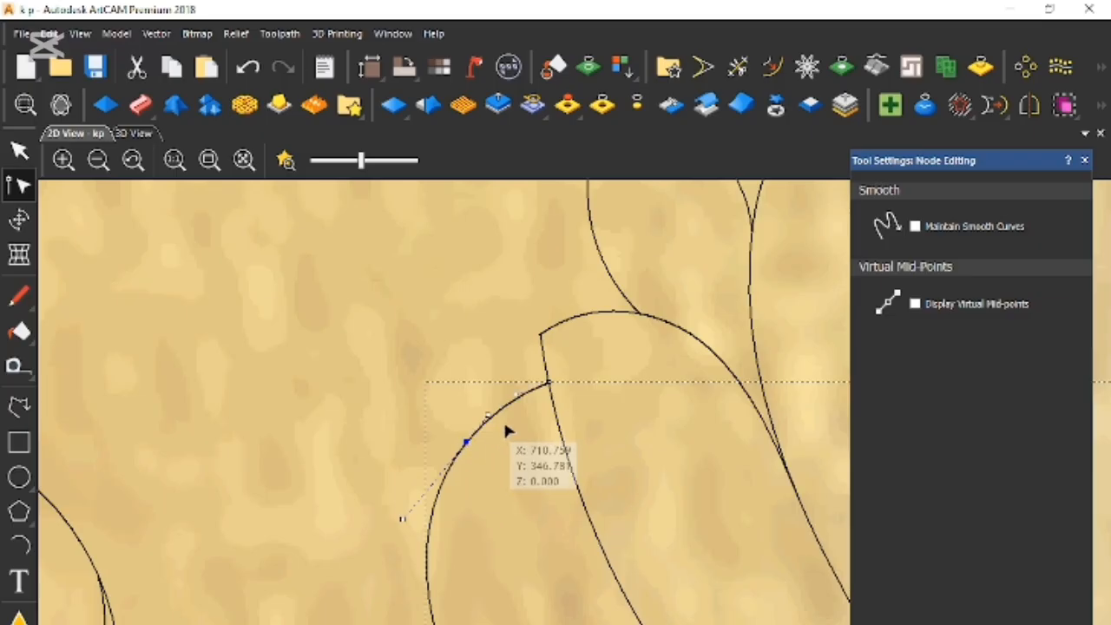
pyautogui.scroll(-1, 486, 473)
pyautogui.scroll(1, 525, 464)
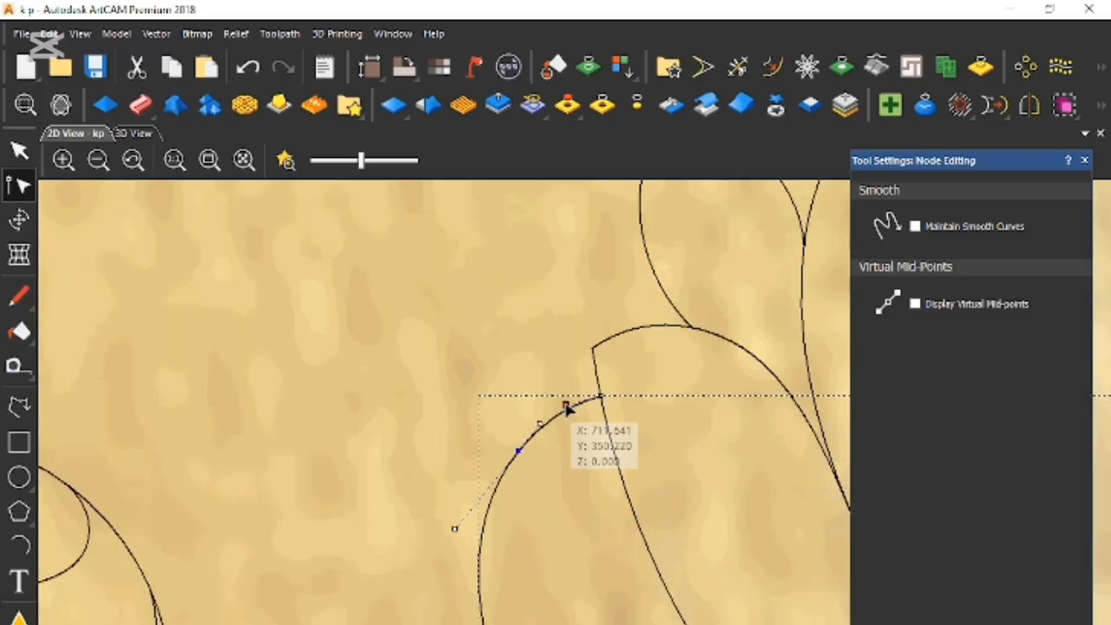
pyautogui.click(554, 528)
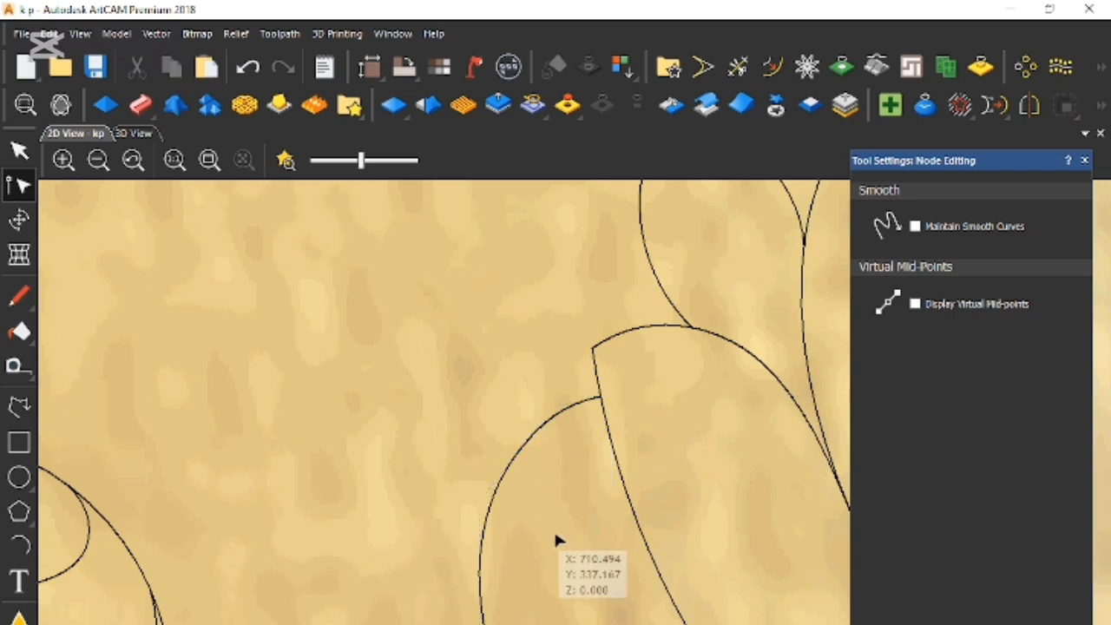
pyautogui.scroll(-3, 608, 613)
pyautogui.scroll(1, 641, 603)
pyautogui.press('Escape')
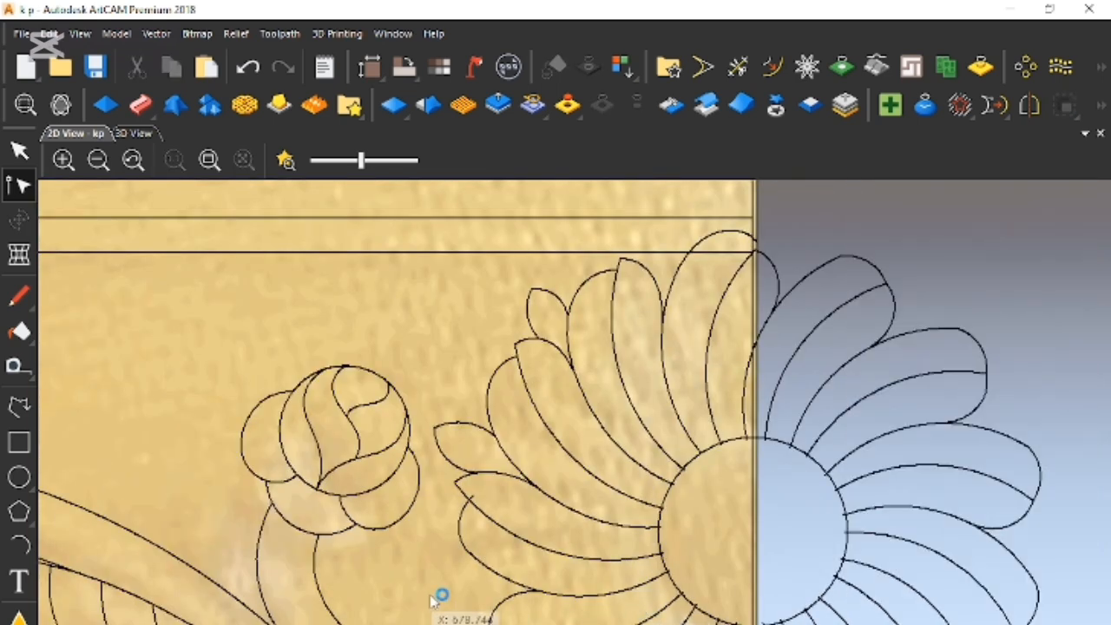
# Trim the stem line's overhanging end where it crosses the long leaf's lower edge
pyautogui.scroll(-1, 574, 493)
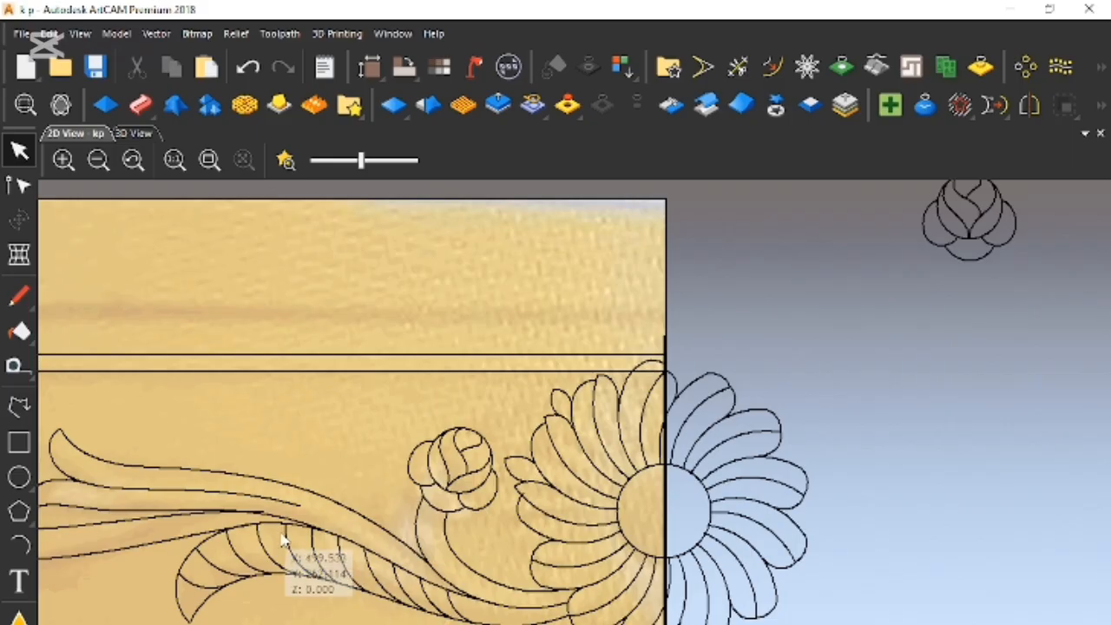
pyautogui.scroll(1, 295, 556)
pyautogui.scroll(-1, 347, 556)
pyautogui.scroll(1, 365, 538)
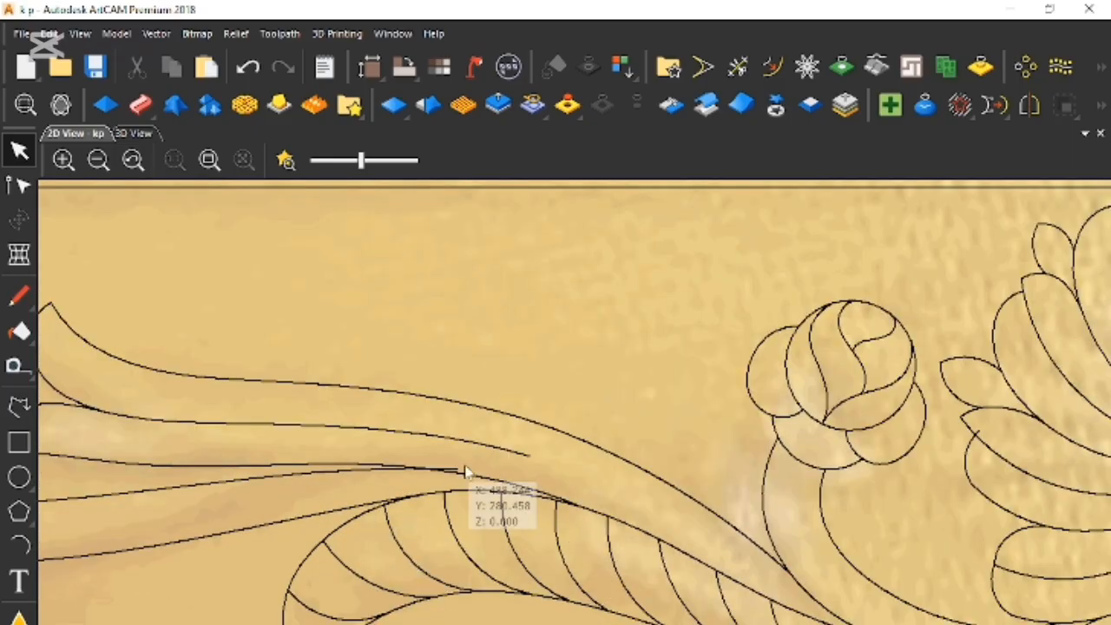
pyautogui.click(458, 473)
pyautogui.scroll(1, 459, 472)
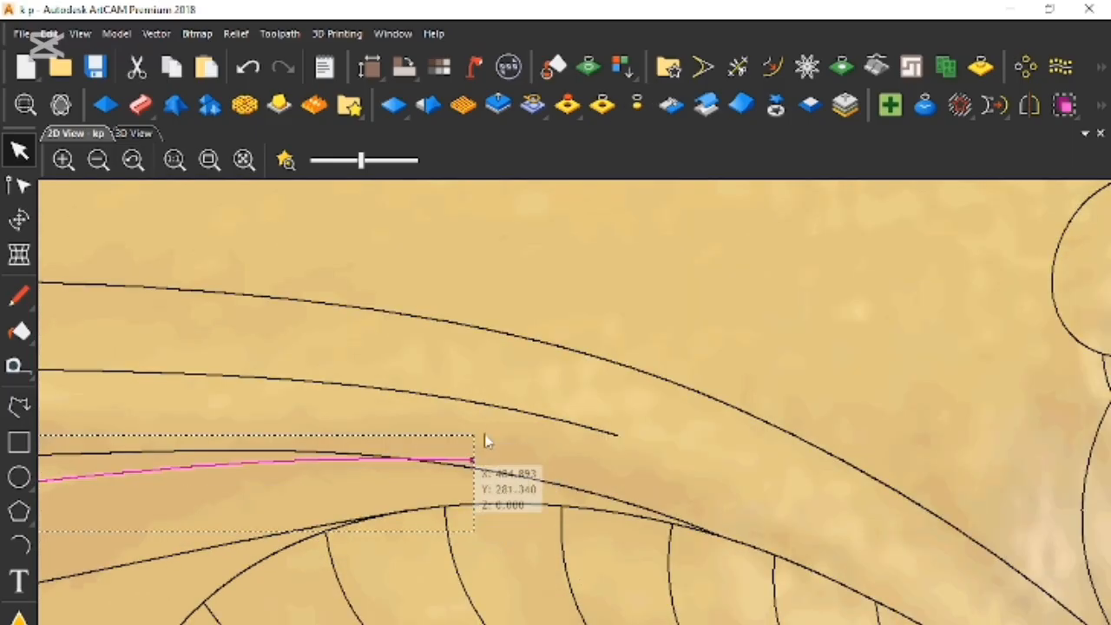
pyautogui.click(738, 67)
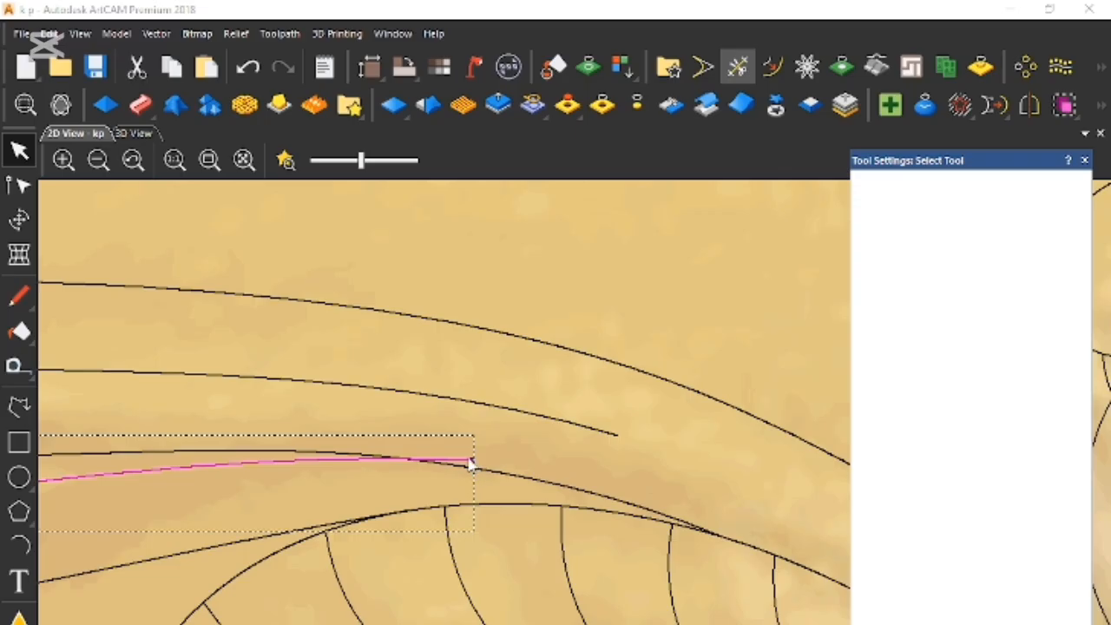
pyautogui.click(473, 462)
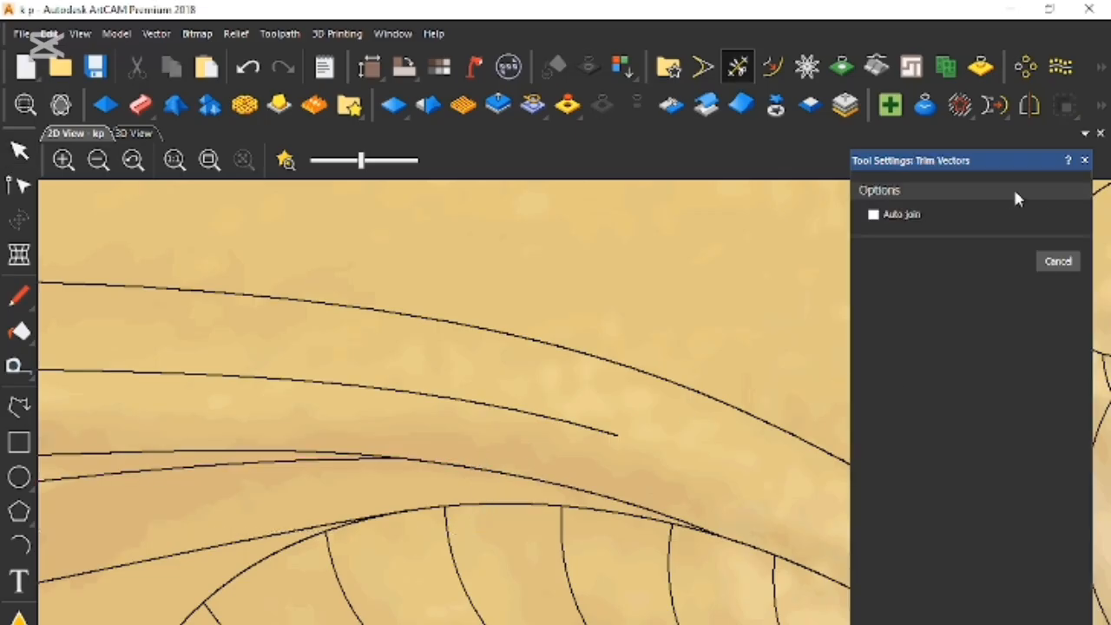
pyautogui.click(1085, 161)
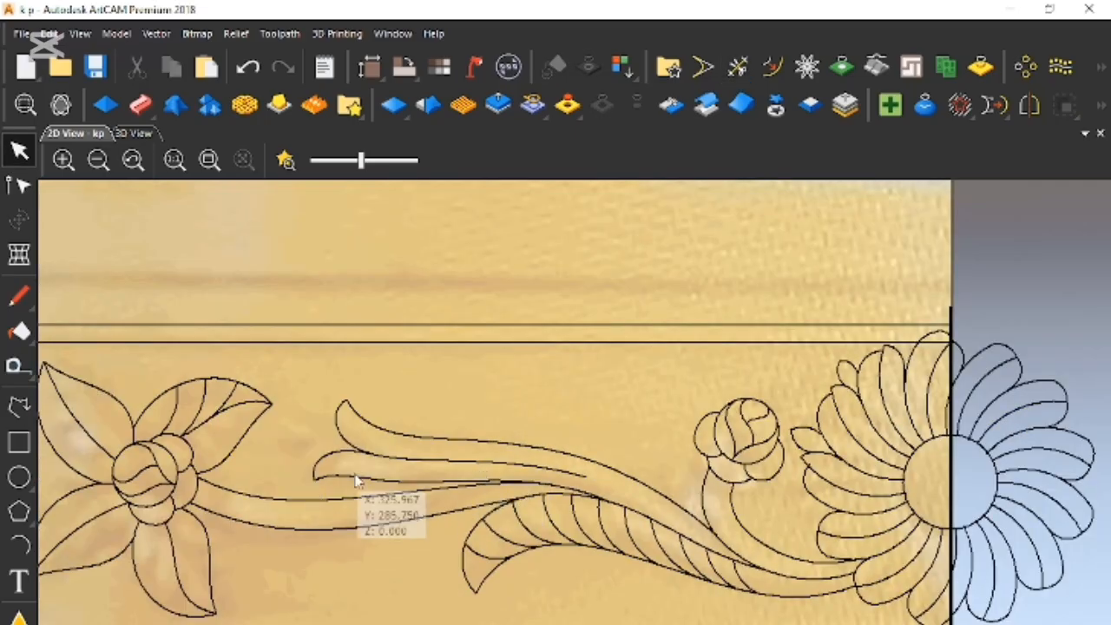
# Move the upper end of the bottom leaf's right edge onto the stem and bud junction and adjust its curve
pyautogui.scroll(-5, 267, 521)
pyautogui.scroll(8, 318, 512)
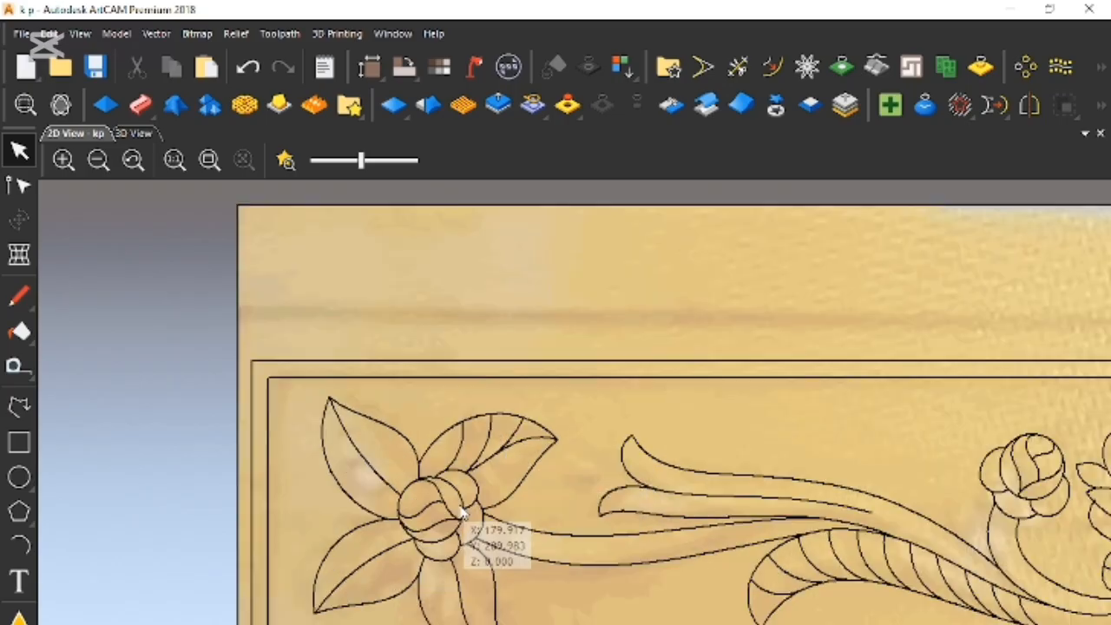
pyautogui.scroll(3, 473, 547)
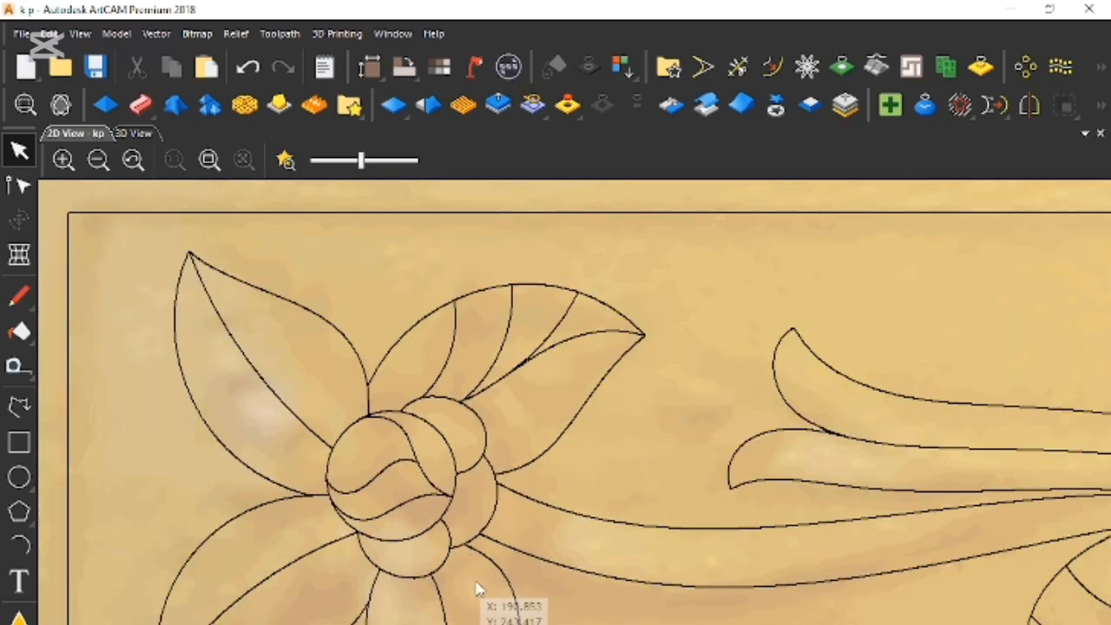
pyautogui.click(494, 560)
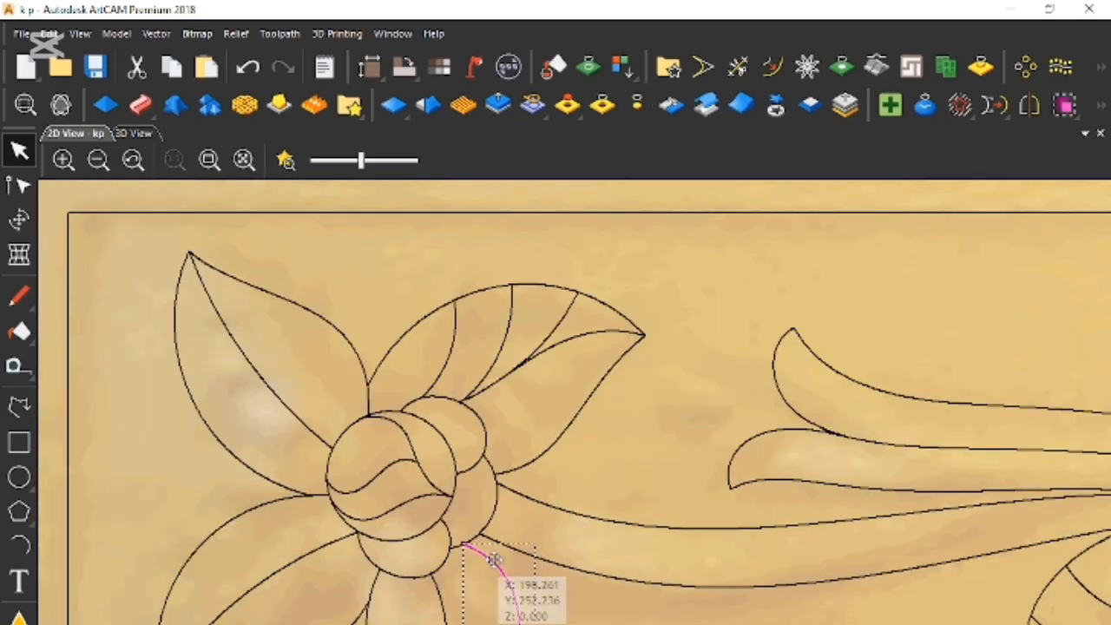
pyautogui.press('n')
pyautogui.moveTo(465, 546); pyautogui.dragTo(480, 534)
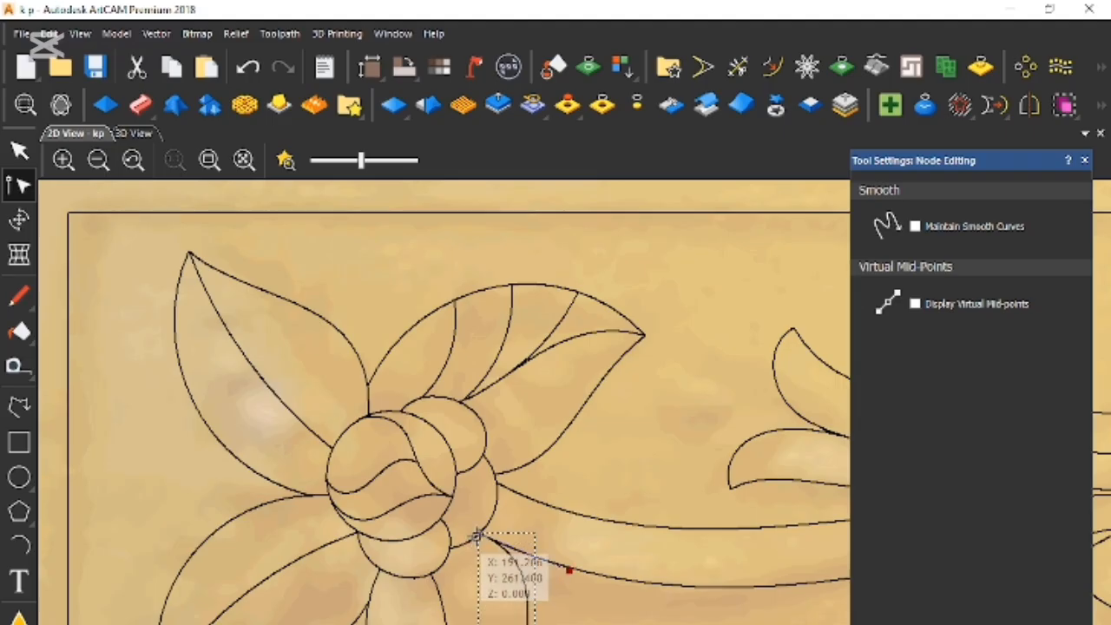
pyautogui.moveTo(570, 572); pyautogui.dragTo(562, 580)
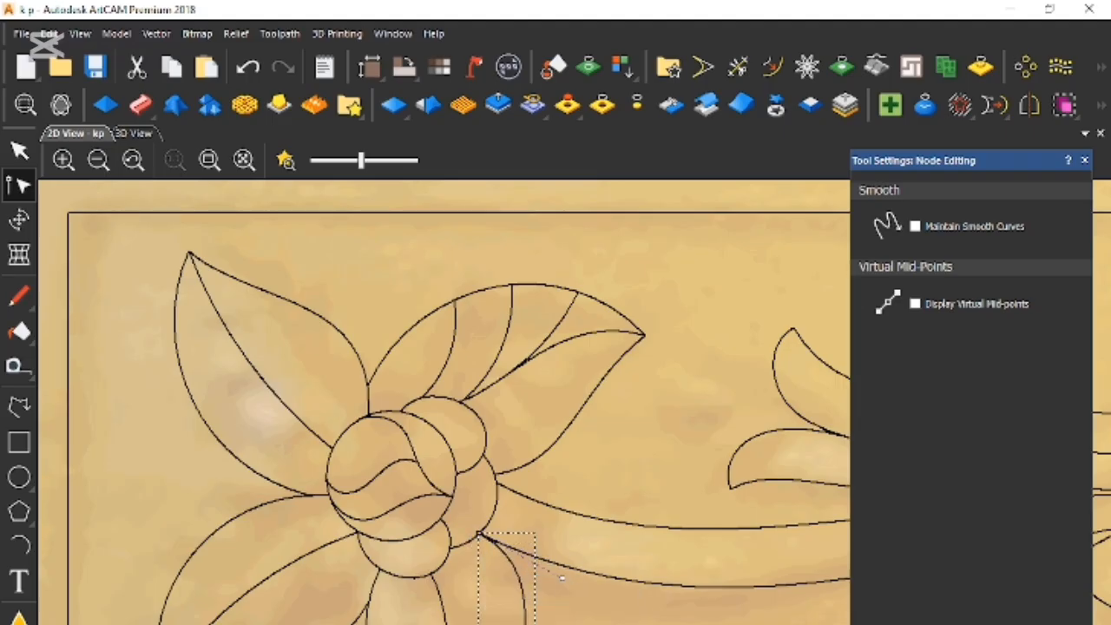
pyautogui.scroll(-2, 486, 391)
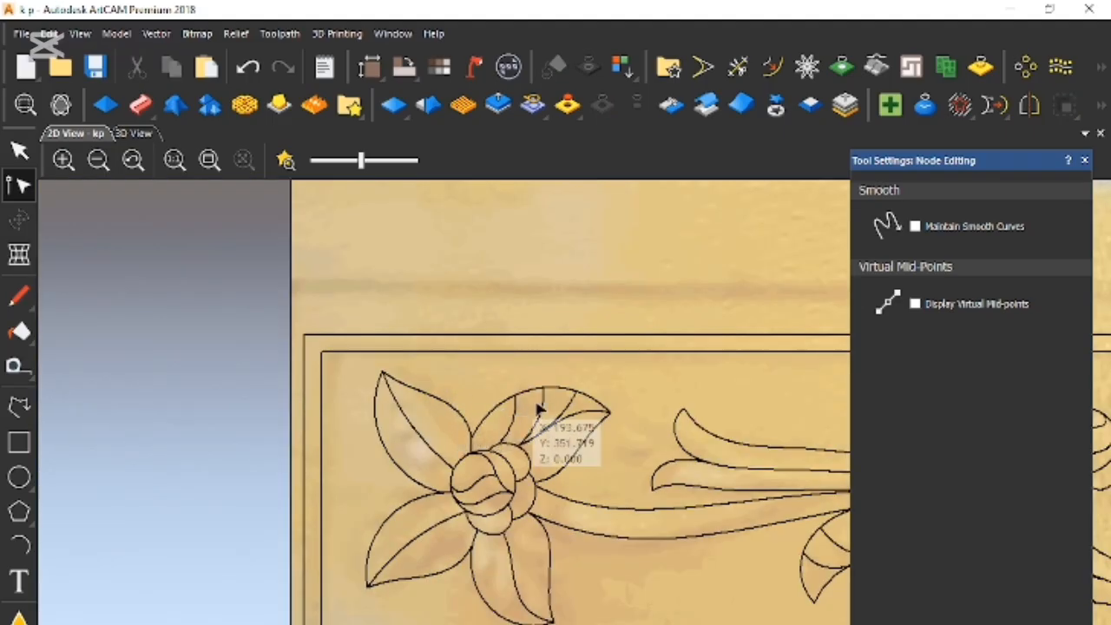
# Move the base end of the upper right leaf's lower edge onto the start of the stem at the bud
pyautogui.scroll(3, 539, 408)
pyautogui.click(511, 514)
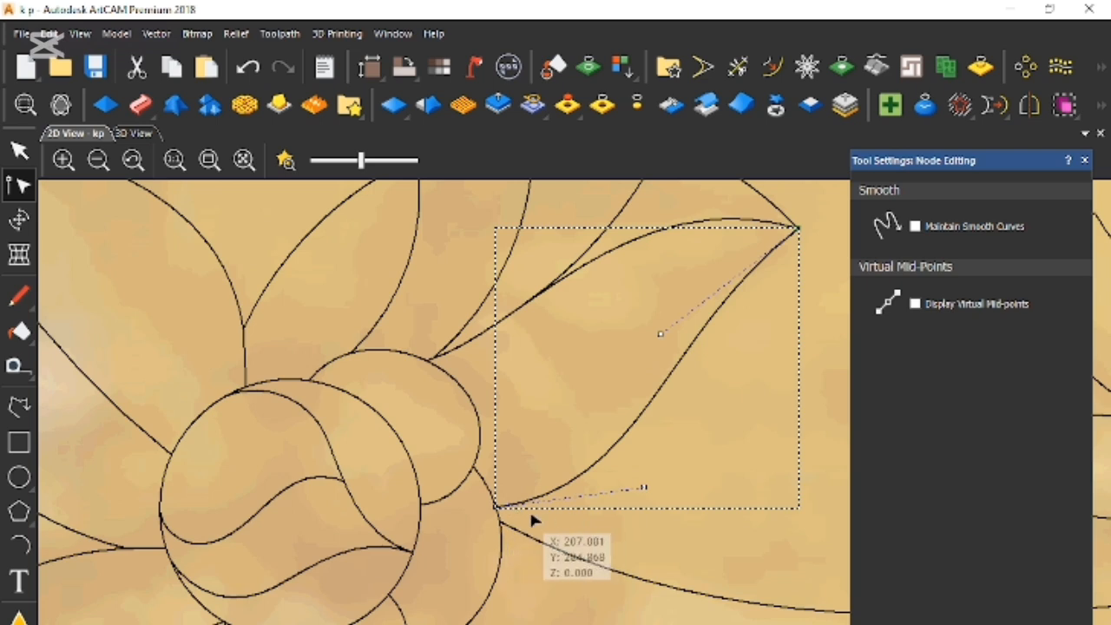
pyautogui.moveTo(496, 507); pyautogui.dragTo(501, 521)
pyautogui.scroll(-2, 497, 410)
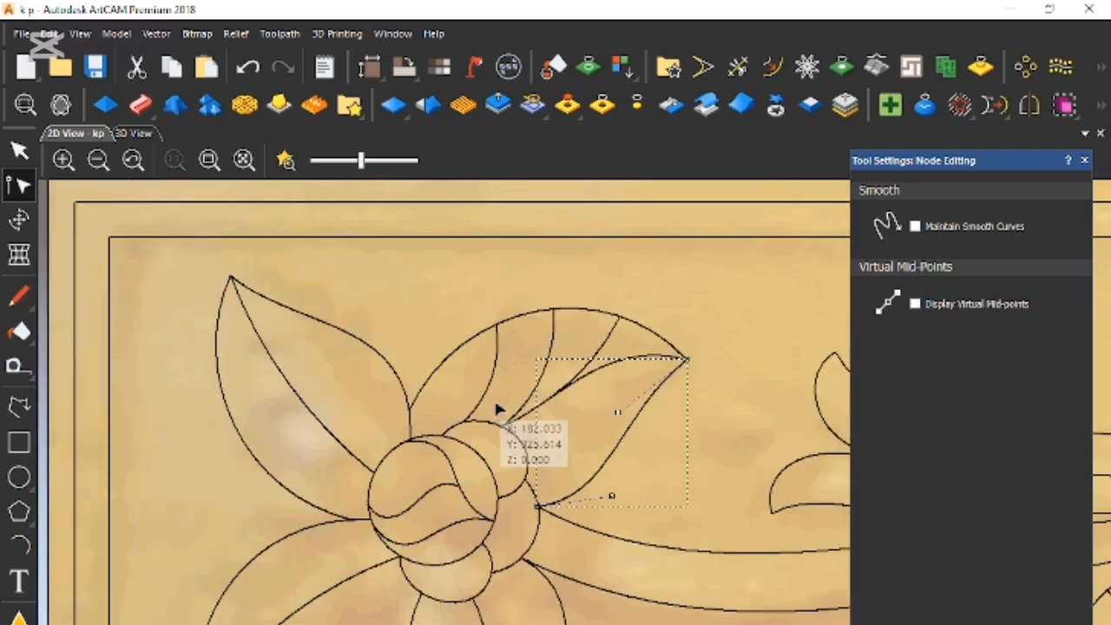
# Reposition the base ends of the upper right leaf's midrib and outer arc and reshape both curves
pyautogui.scroll(2, 497, 408)
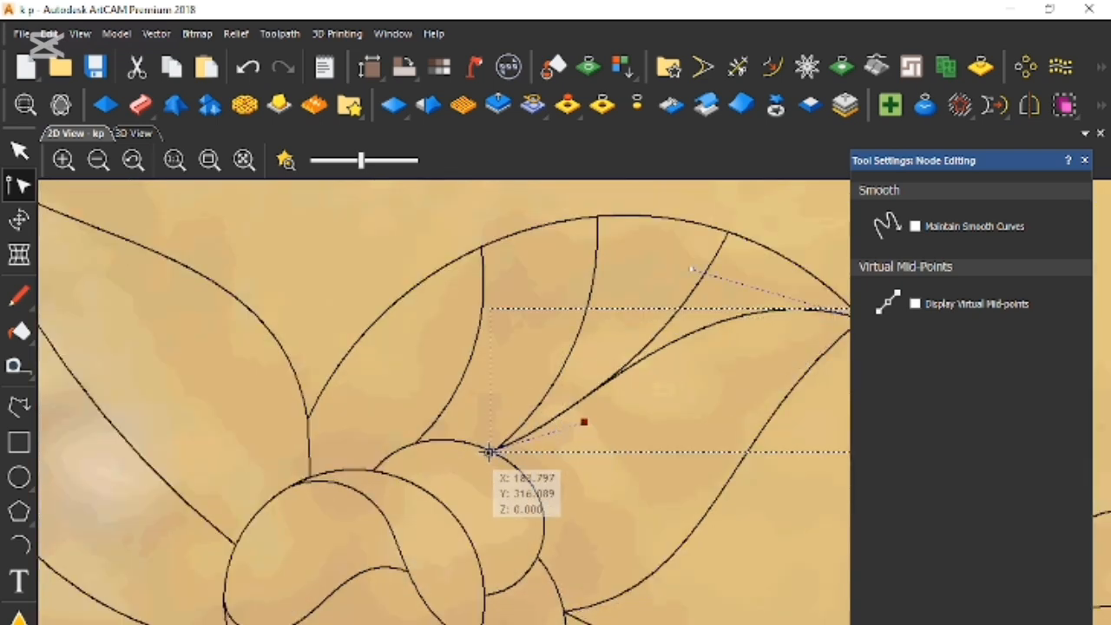
pyautogui.moveTo(489, 451); pyautogui.dragTo(499, 456)
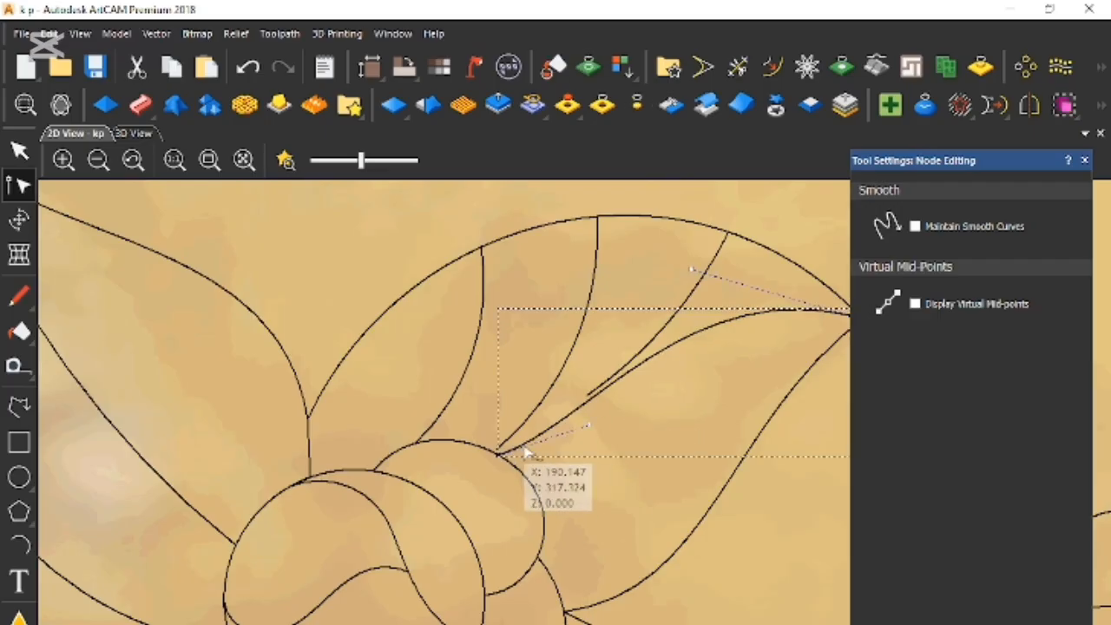
pyautogui.moveTo(587, 427); pyautogui.dragTo(564, 416)
pyautogui.scroll(-2, 478, 449)
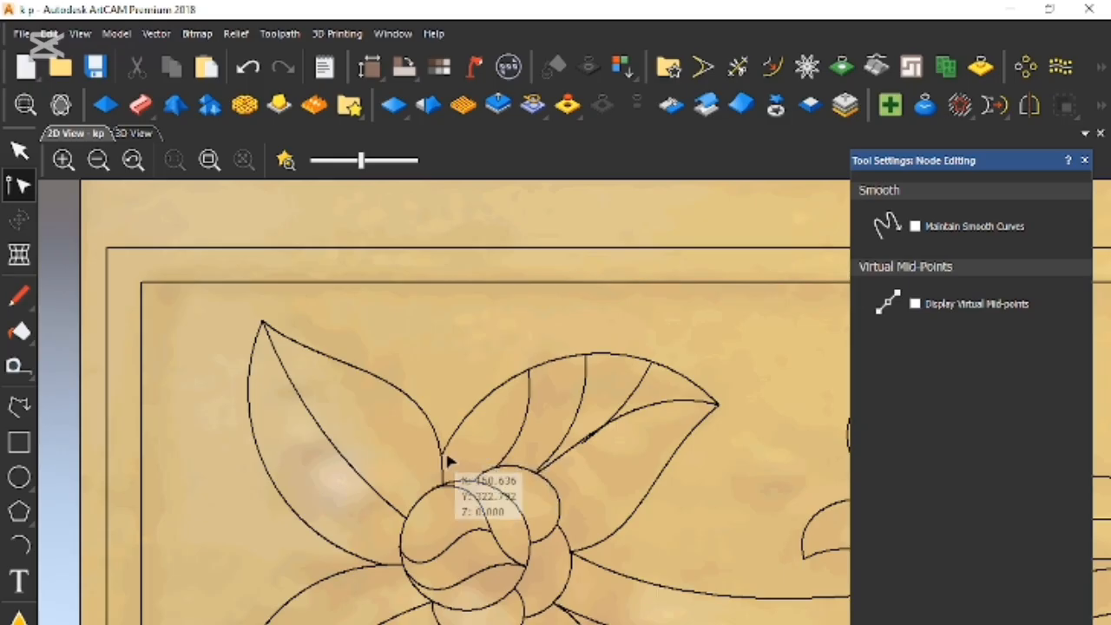
pyautogui.moveTo(490, 348); pyautogui.dragTo(472, 340)
pyautogui.moveTo(440, 453)
pyautogui.mouseDown()
pyautogui.moveTo(454, 467)
pyautogui.moveTo(455, 452)
pyautogui.mouseUp()
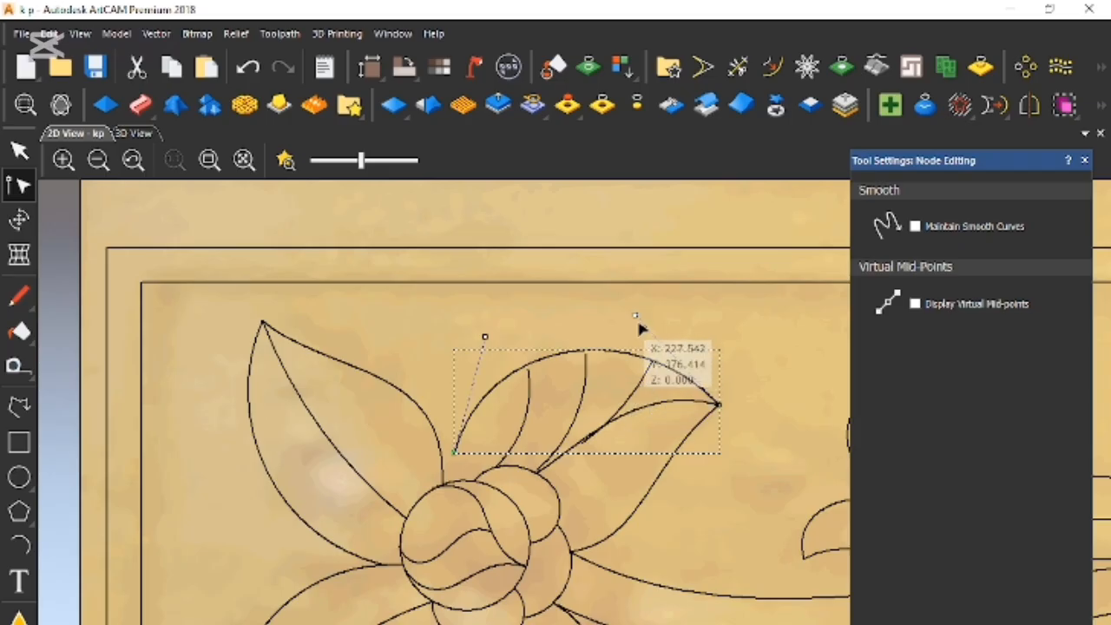
# Cut out the short line at the upper left leaf's base, extend the leaf's upper edge to the bud and reshape it
pyautogui.click(443, 478)
pyautogui.scroll(2, 448, 465)
pyautogui.rightClick(455, 475)
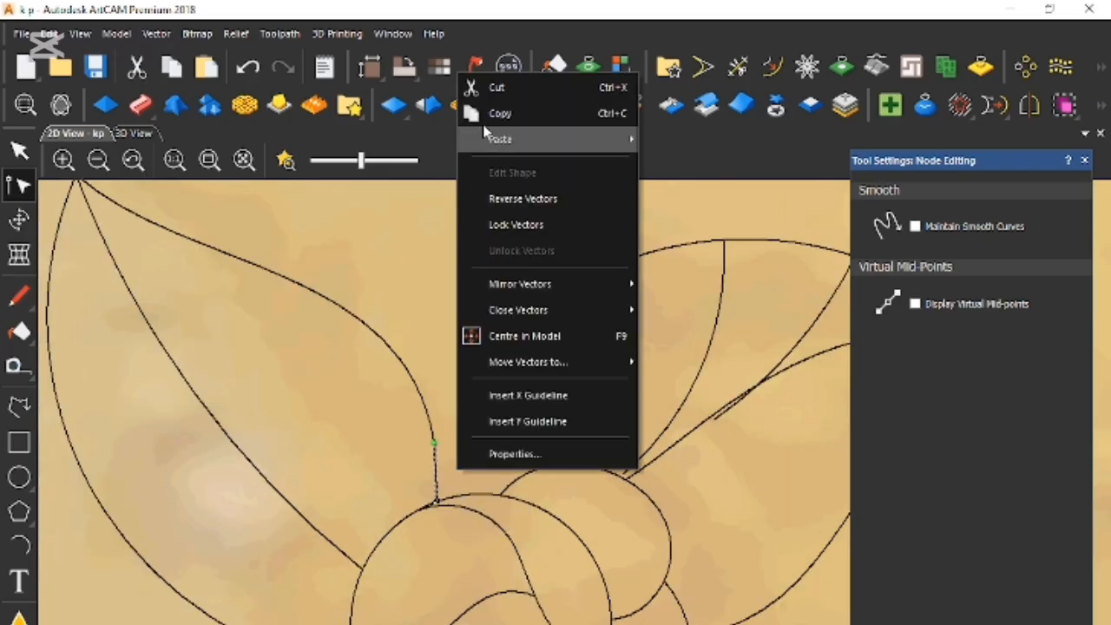
pyautogui.click(493, 87)
pyautogui.click(445, 443)
pyautogui.moveTo(437, 444); pyautogui.dragTo(495, 493)
pyautogui.moveTo(465, 311); pyautogui.dragTo(460, 260)
pyautogui.scroll(-1, 445, 330)
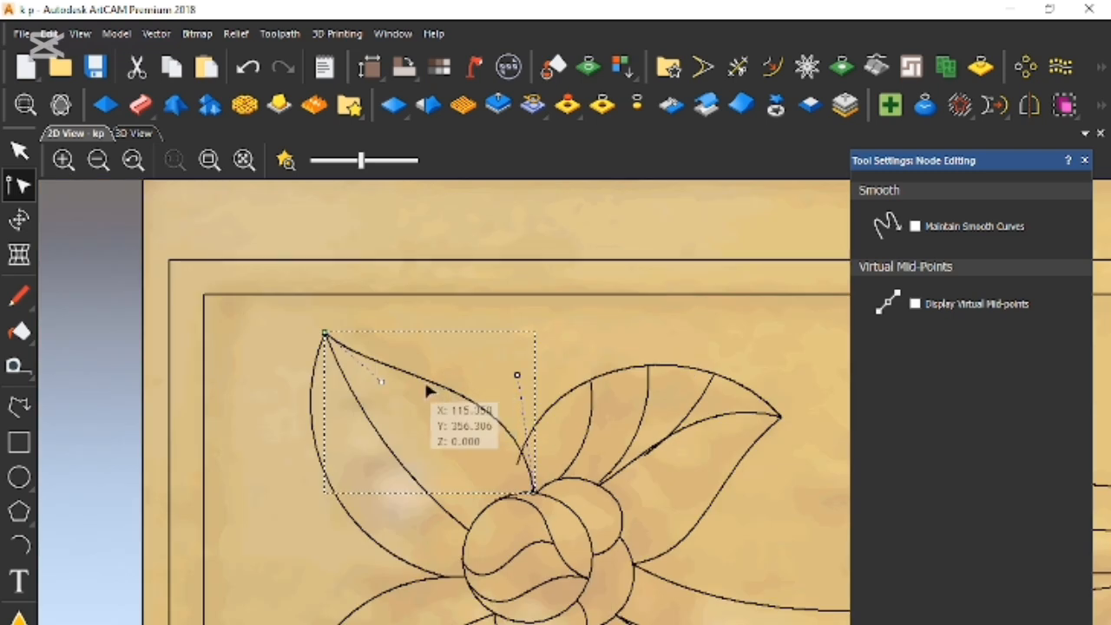
pyautogui.scroll(1, 425, 387)
pyautogui.moveTo(612, 366); pyautogui.dragTo(610, 355)
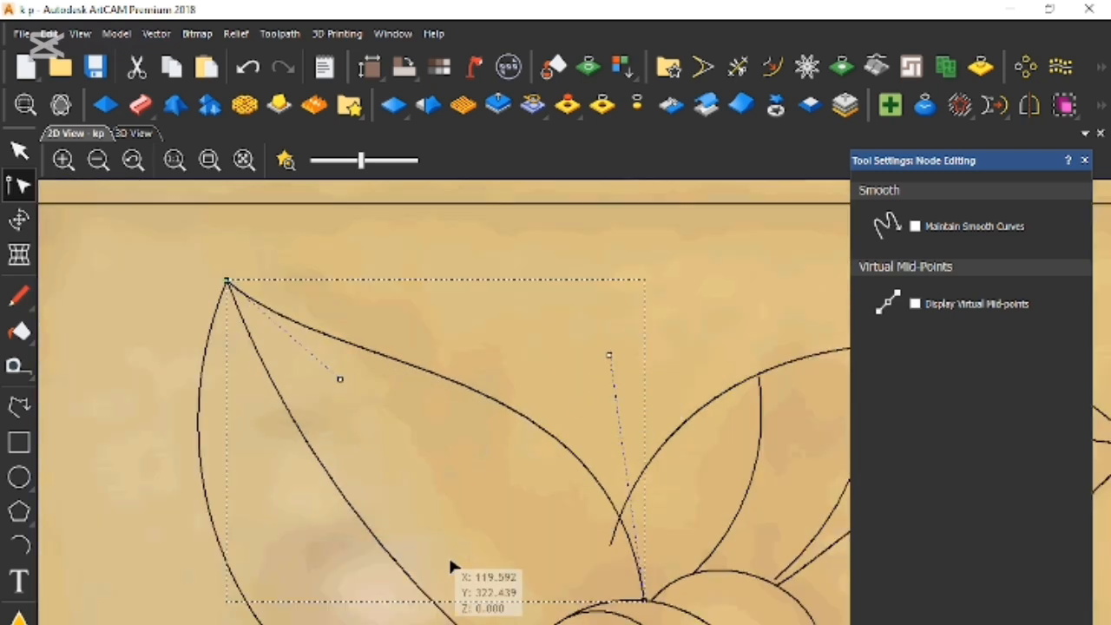
# Move the base end of the upper left leaf's lower outer edge onto the bud outline and reshape the edge's curve
pyautogui.scroll(-1, 451, 567)
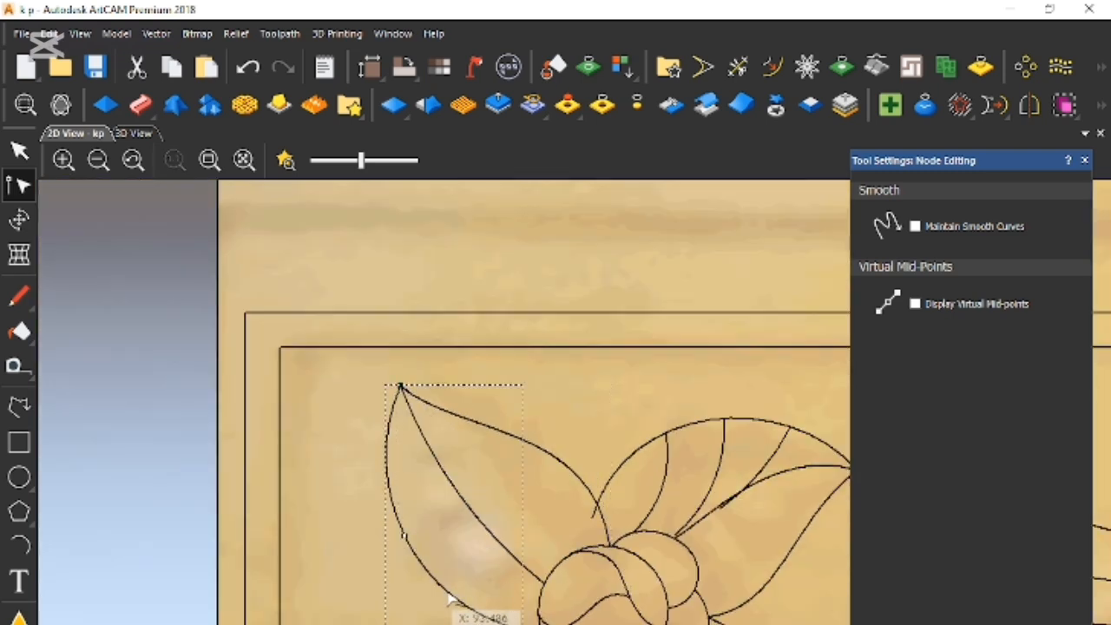
pyautogui.moveTo(414, 603); pyautogui.dragTo(405, 613)
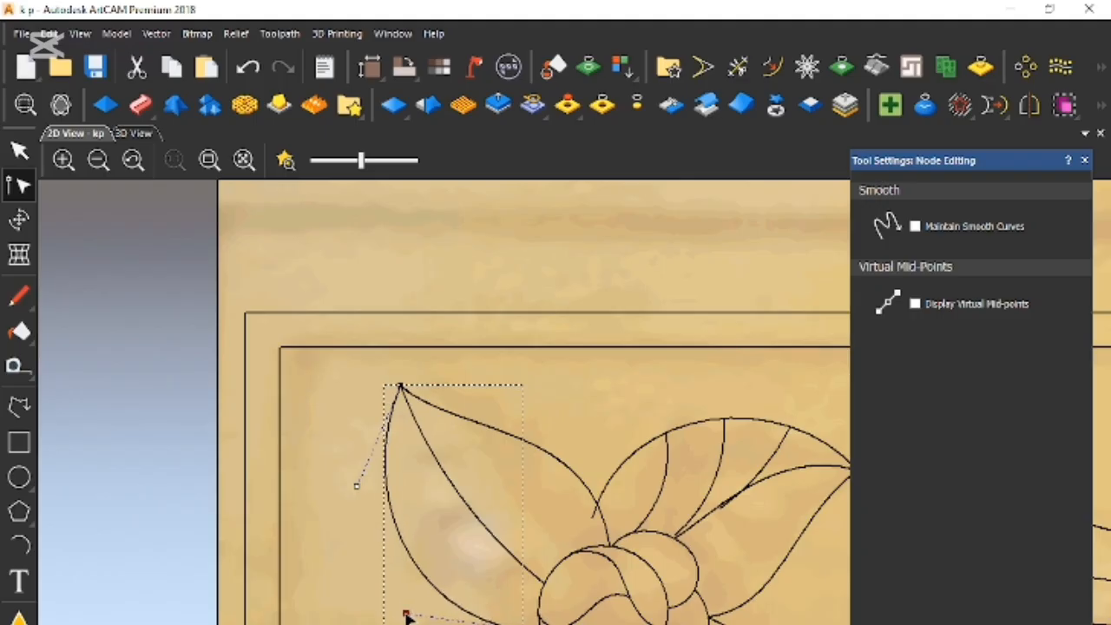
pyautogui.scroll(-1, 406, 615)
pyautogui.scroll(1, 566, 557)
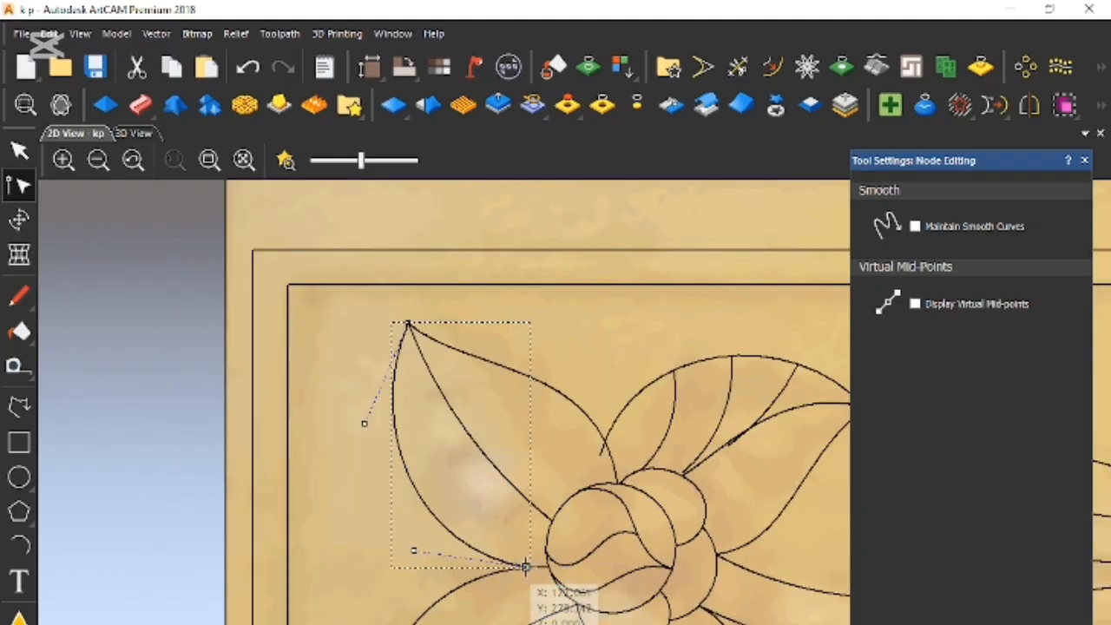
pyautogui.moveTo(528, 566); pyautogui.dragTo(546, 563)
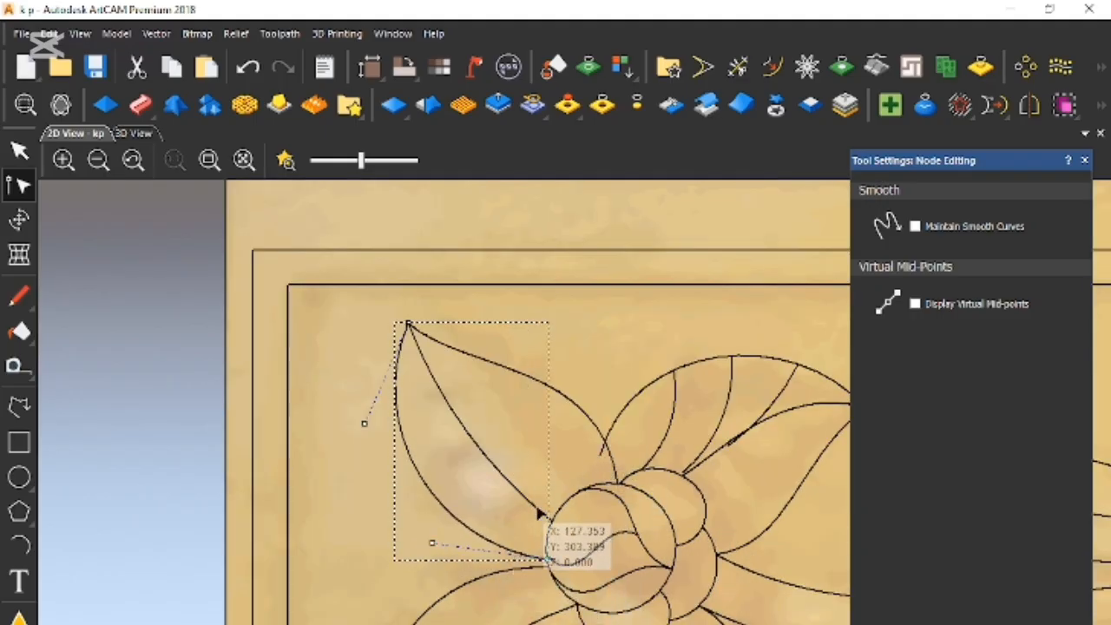
pyautogui.moveTo(363, 423); pyautogui.dragTo(340, 414)
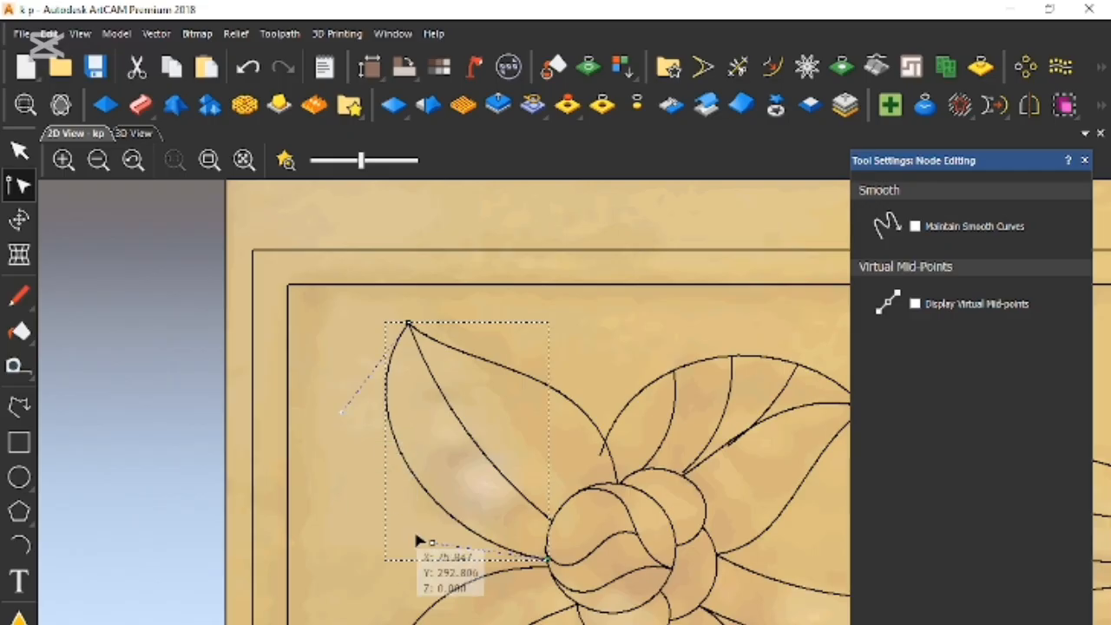
pyautogui.moveTo(429, 552); pyautogui.dragTo(424, 556)
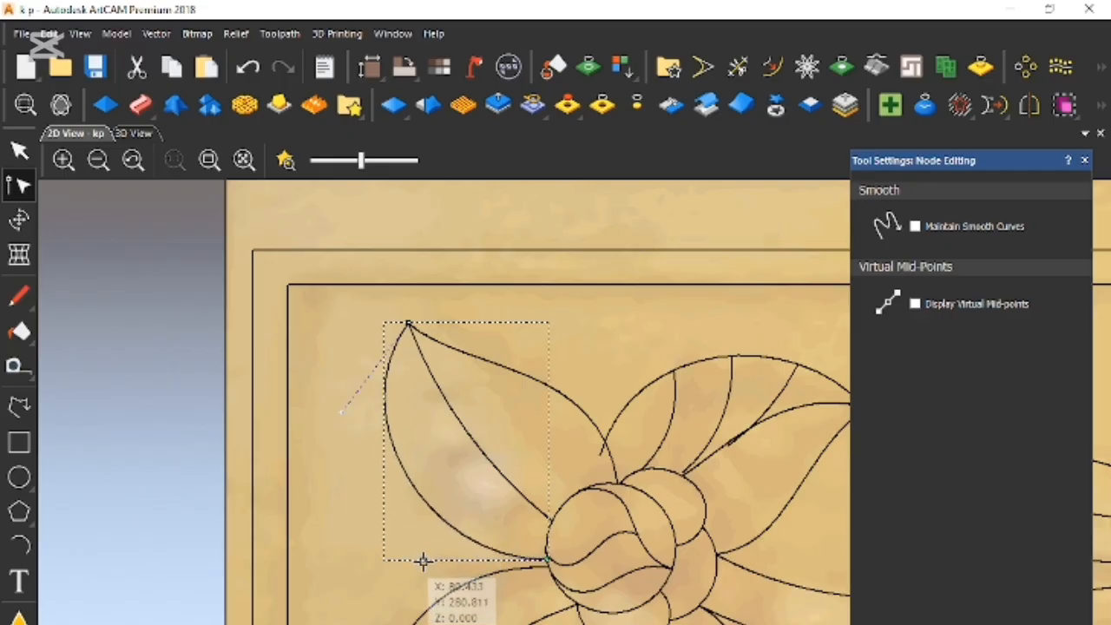
# Move the base end of the upper left leaf's midrib onto the bud outline and adjust both ends of its curve
pyautogui.scroll(1, 536, 508)
pyautogui.click(536, 509)
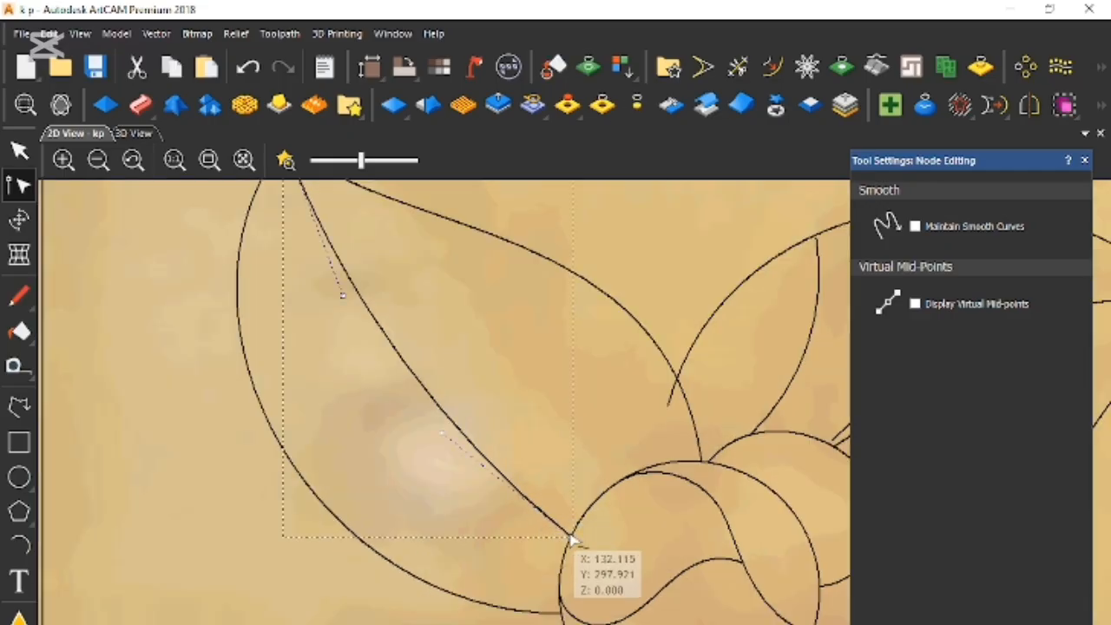
pyautogui.moveTo(576, 526); pyautogui.dragTo(591, 506)
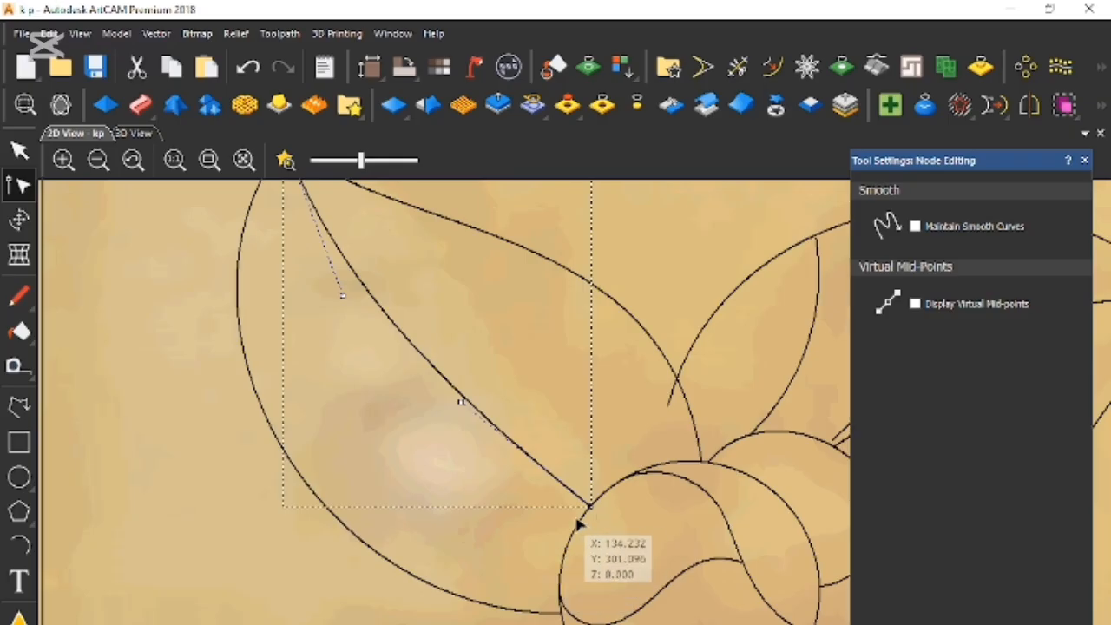
pyautogui.moveTo(461, 406); pyautogui.dragTo(448, 429)
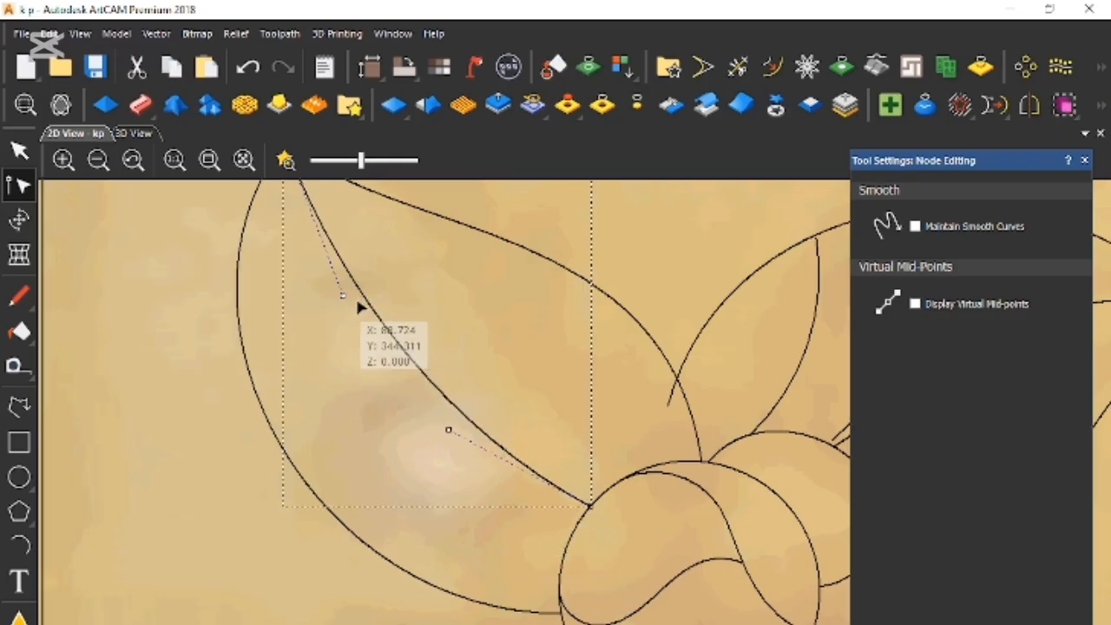
pyautogui.moveTo(342, 295); pyautogui.dragTo(317, 314)
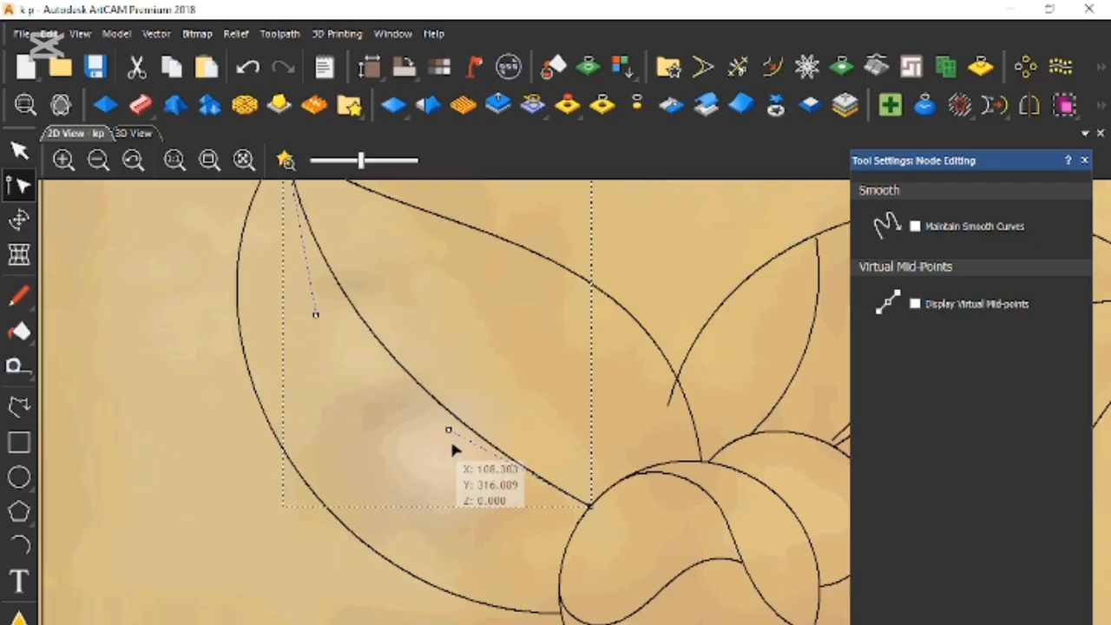
pyautogui.moveTo(449, 429); pyautogui.dragTo(472, 401)
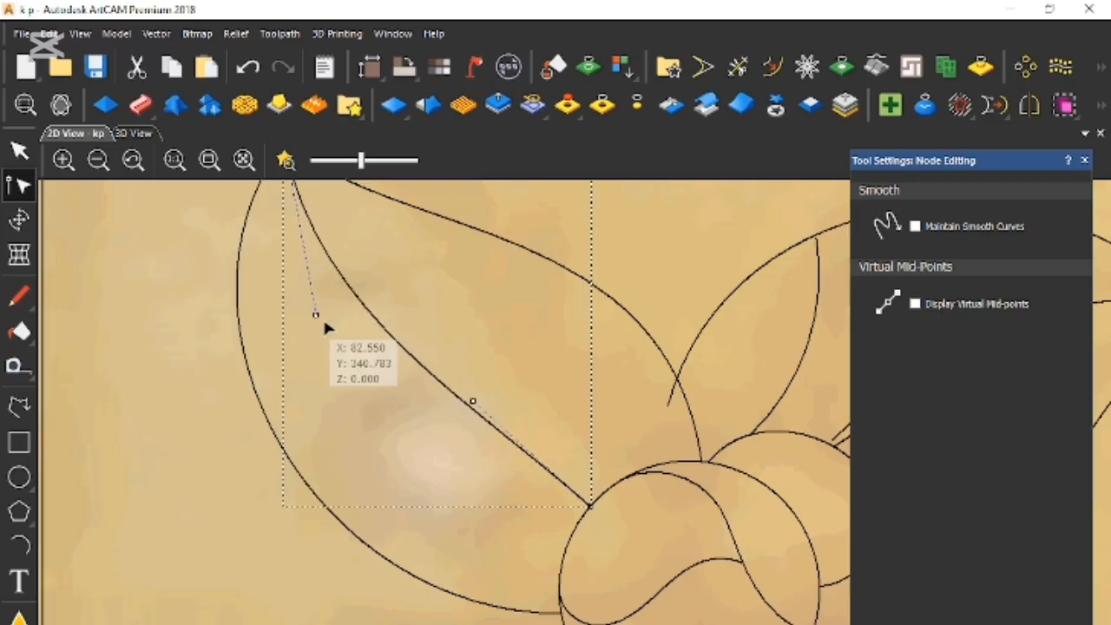
pyautogui.moveTo(316, 316); pyautogui.dragTo(307, 326)
pyautogui.click(393, 434)
# Remove the short stray line at the lower left leaf's base and reshape the leaf's upper edge
pyautogui.scroll(-1, 502, 508)
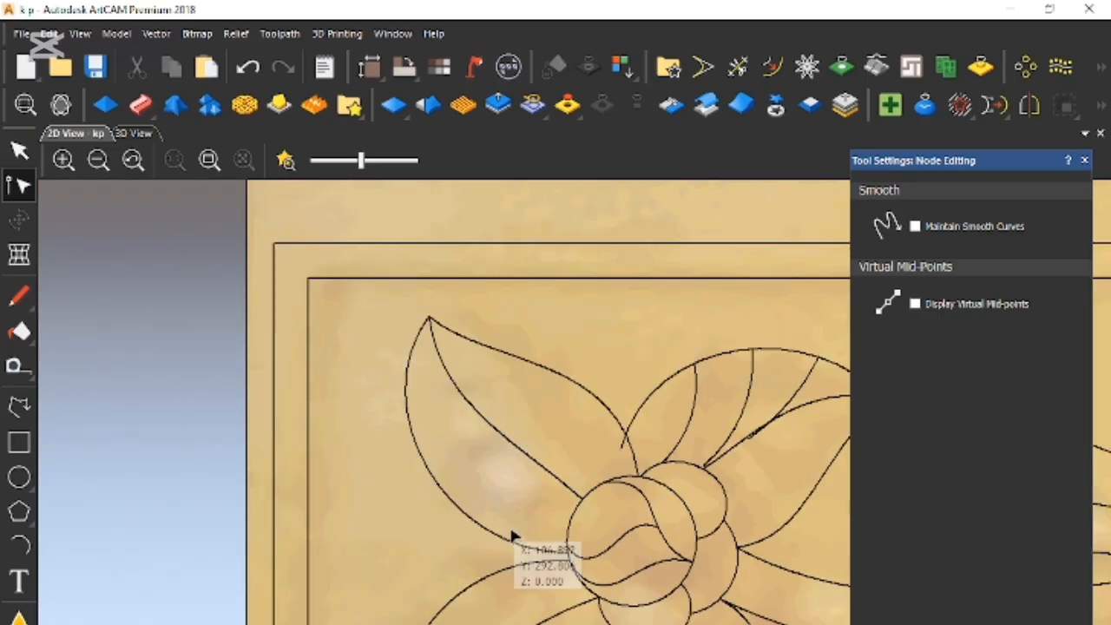
pyautogui.click(560, 573)
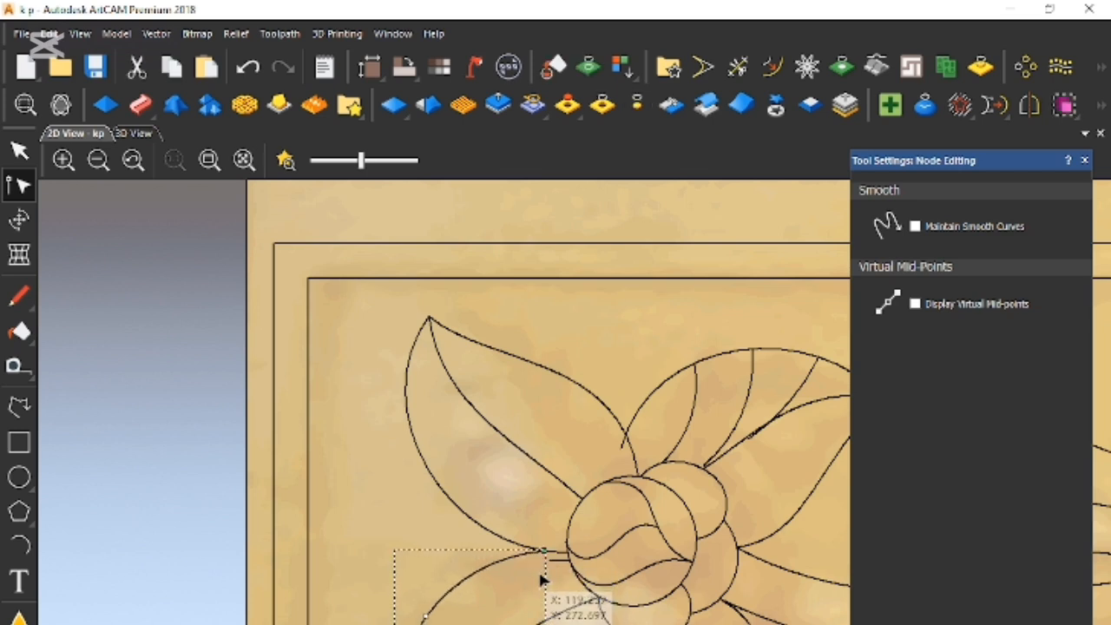
pyautogui.click(556, 573)
pyautogui.moveTo(548, 531); pyautogui.dragTo(585, 602)
pyautogui.rightClick(568, 561)
pyautogui.click(608, 233)
pyautogui.click(466, 588)
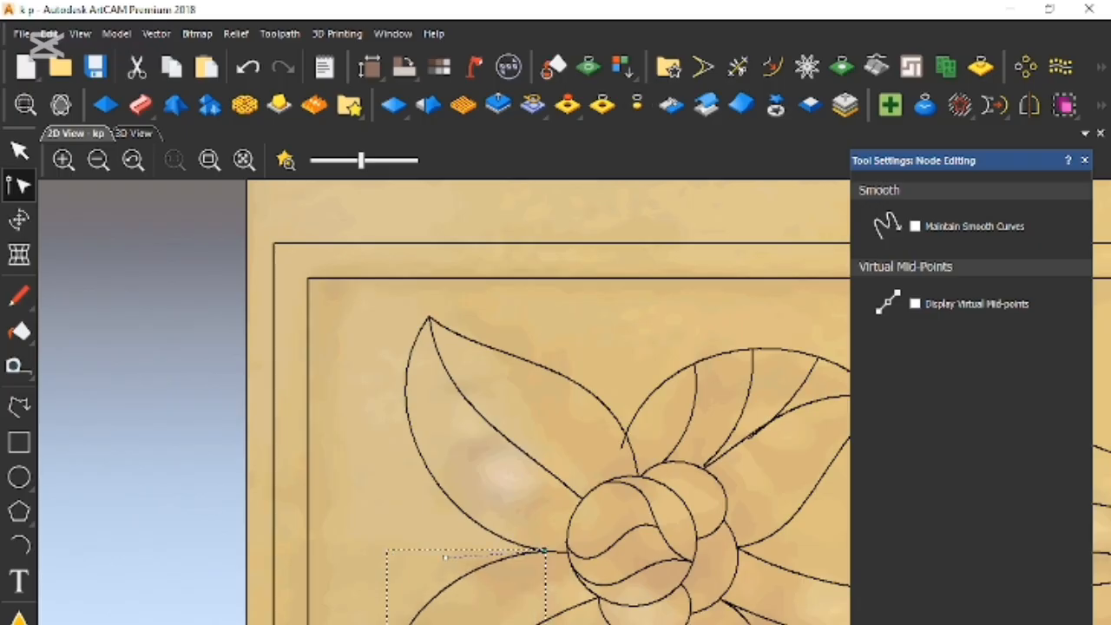
pyautogui.moveTo(446, 559); pyautogui.dragTo(431, 535)
pyautogui.click(430, 556)
pyautogui.click(556, 615)
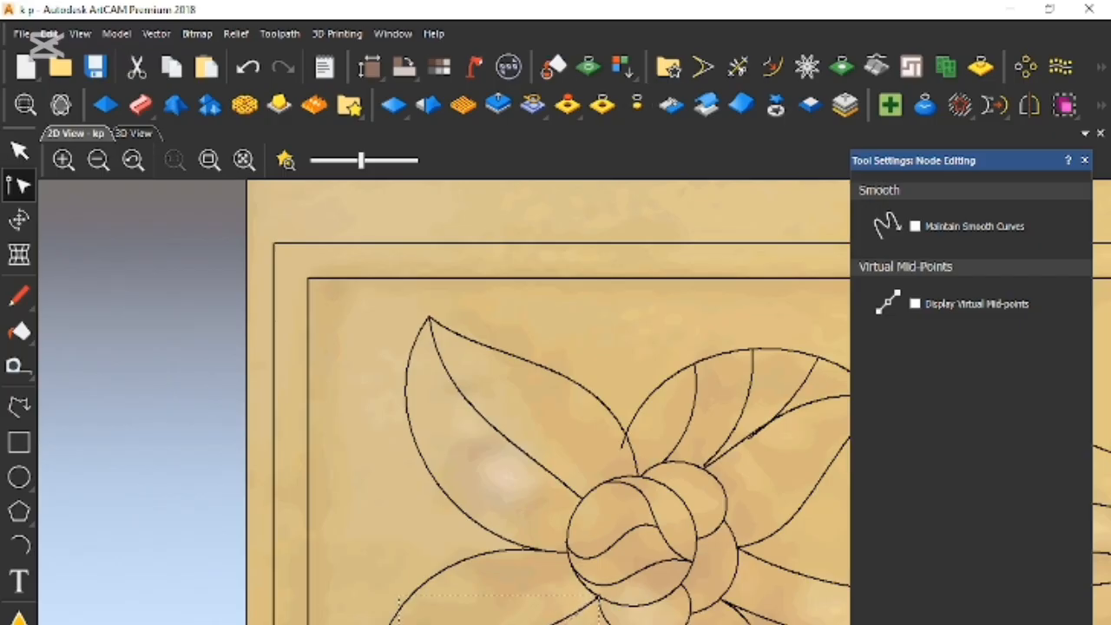
pyautogui.press('Escape')
# Move the base end of the upper right leaf's outer arc onto the upper left leaf's edge and reshape the arc
pyautogui.scroll(-1, 575, 490)
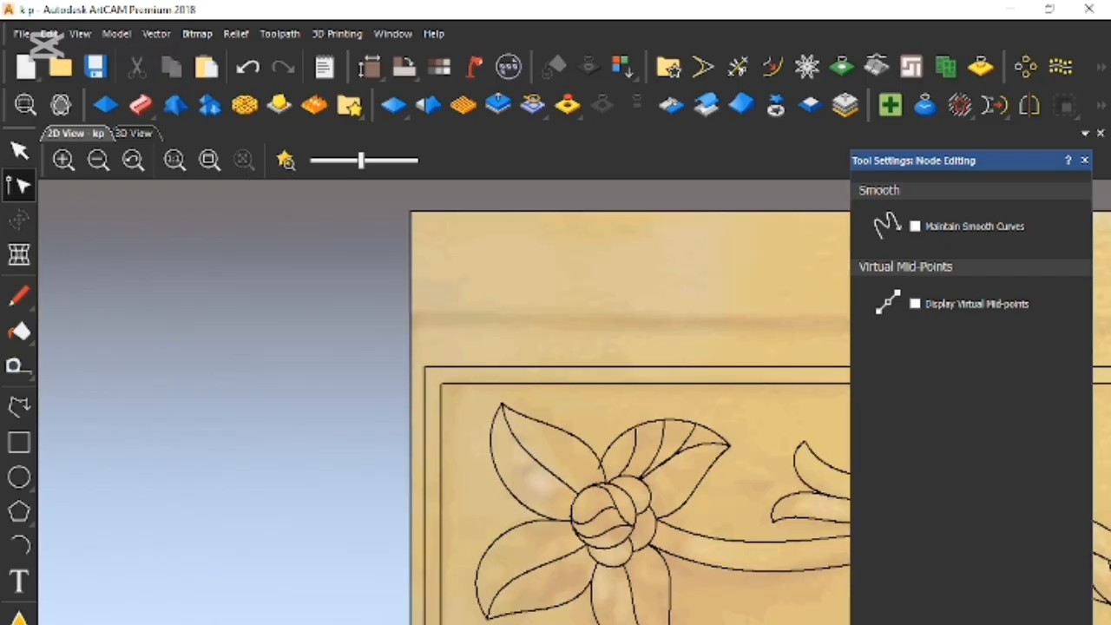
pyautogui.scroll(1, 647, 456)
pyautogui.click(556, 488)
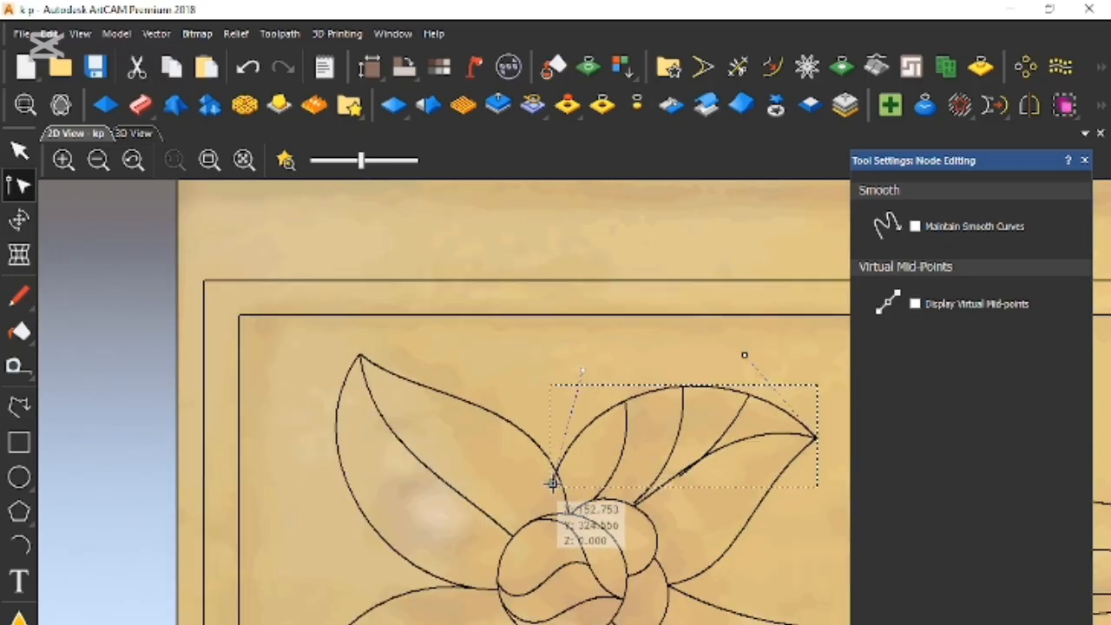
pyautogui.moveTo(550, 484); pyautogui.dragTo(558, 474)
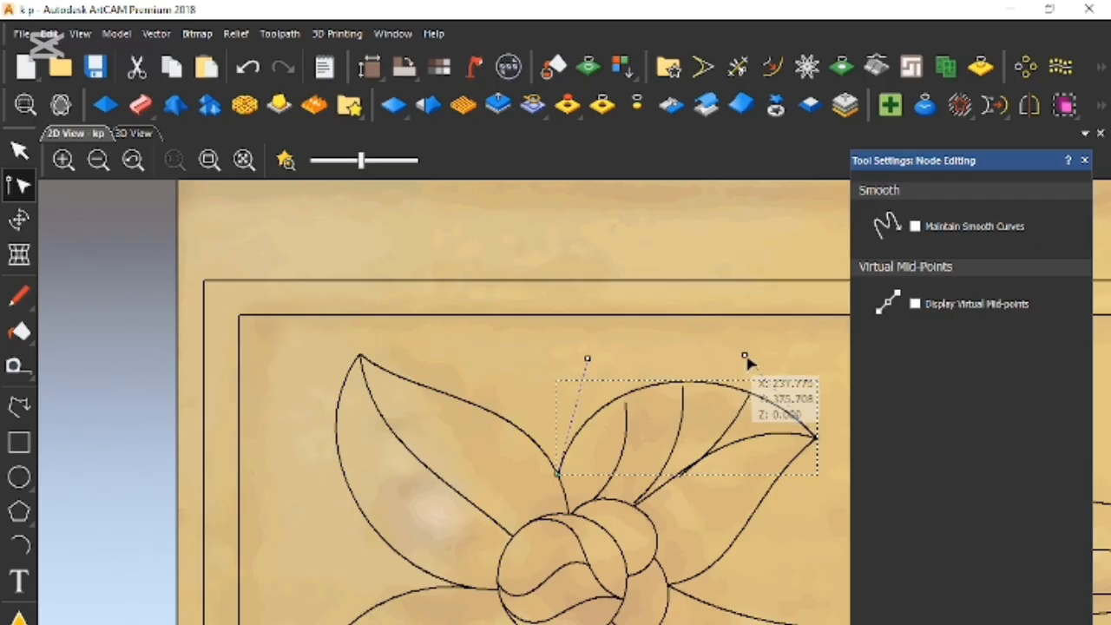
pyautogui.moveTo(744, 356); pyautogui.dragTo(767, 359)
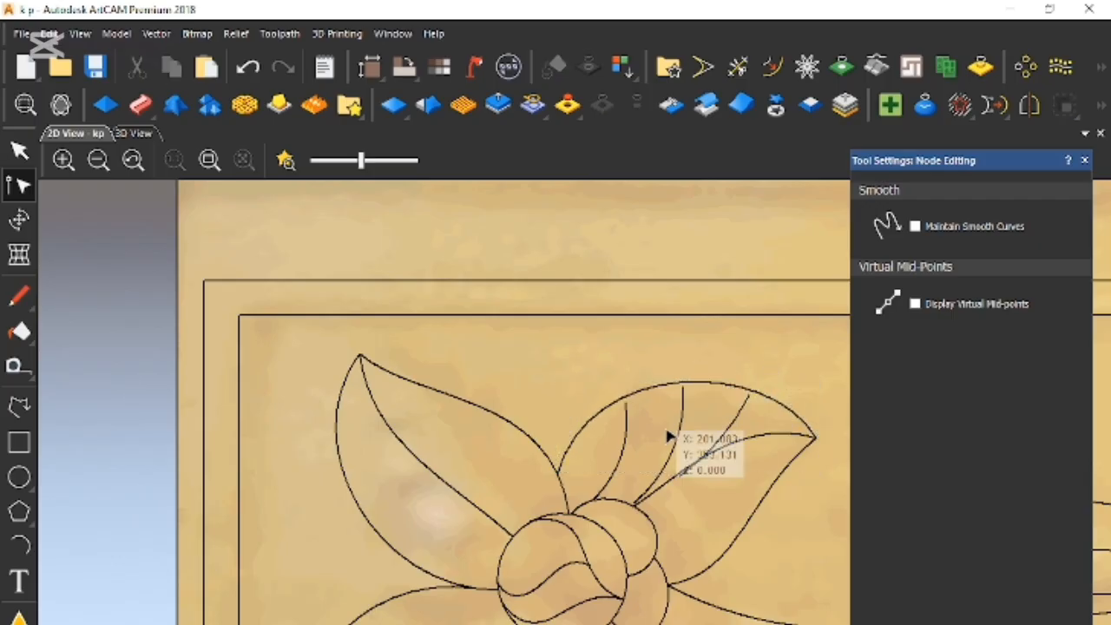
# Leave node editing and save the k p model
pyautogui.scroll(-1, 676, 587)
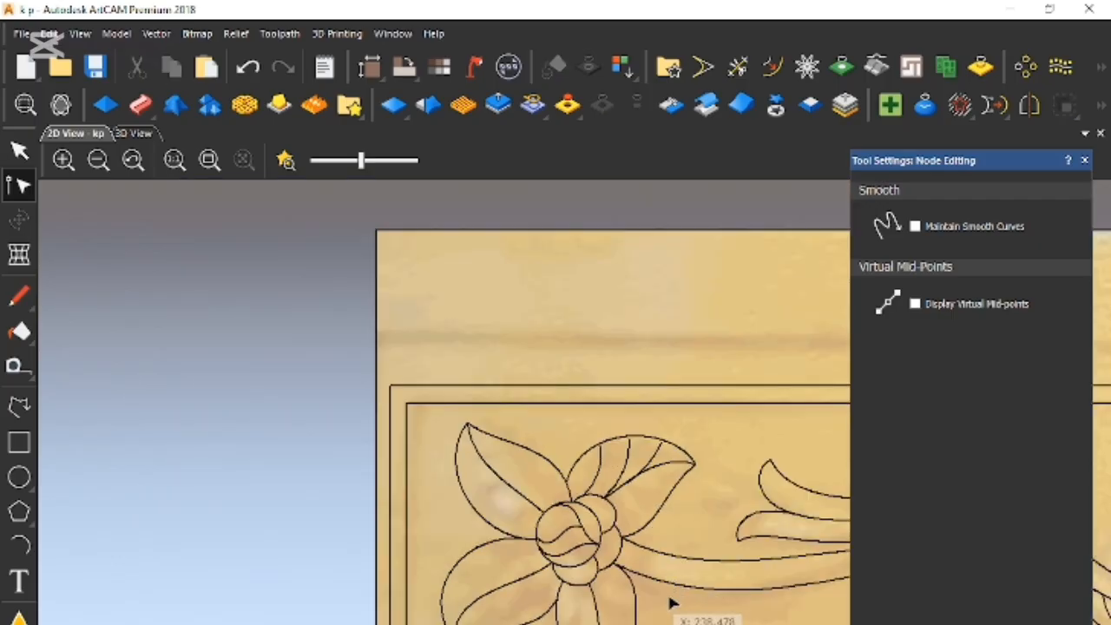
pyautogui.press('n')
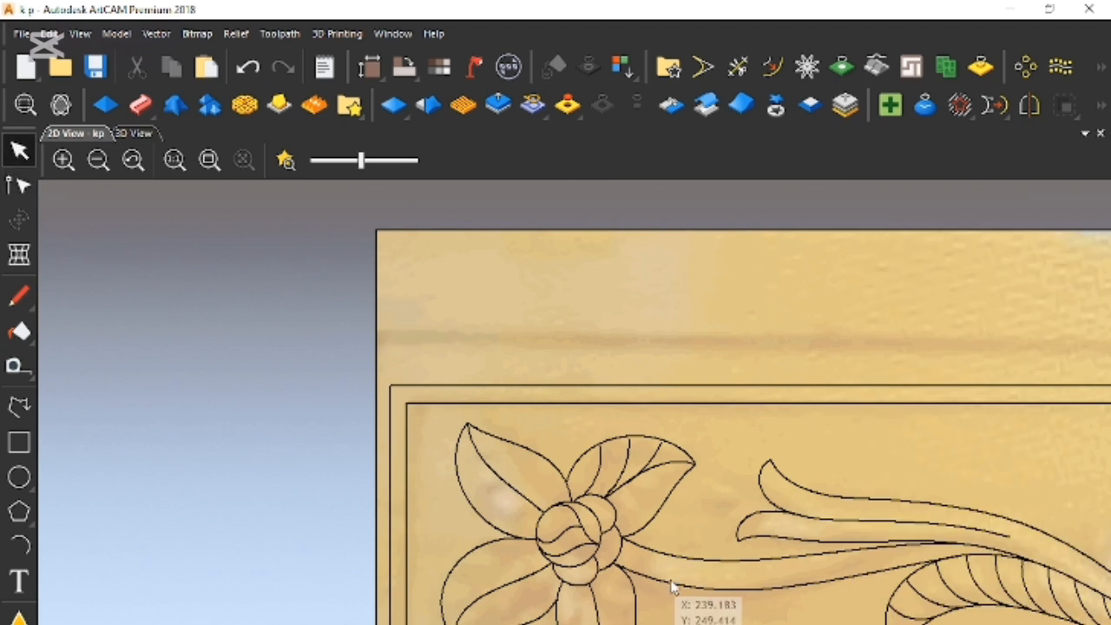
pyautogui.scroll(-1, 686, 586)
pyautogui.hotkey('ctrl', 's')
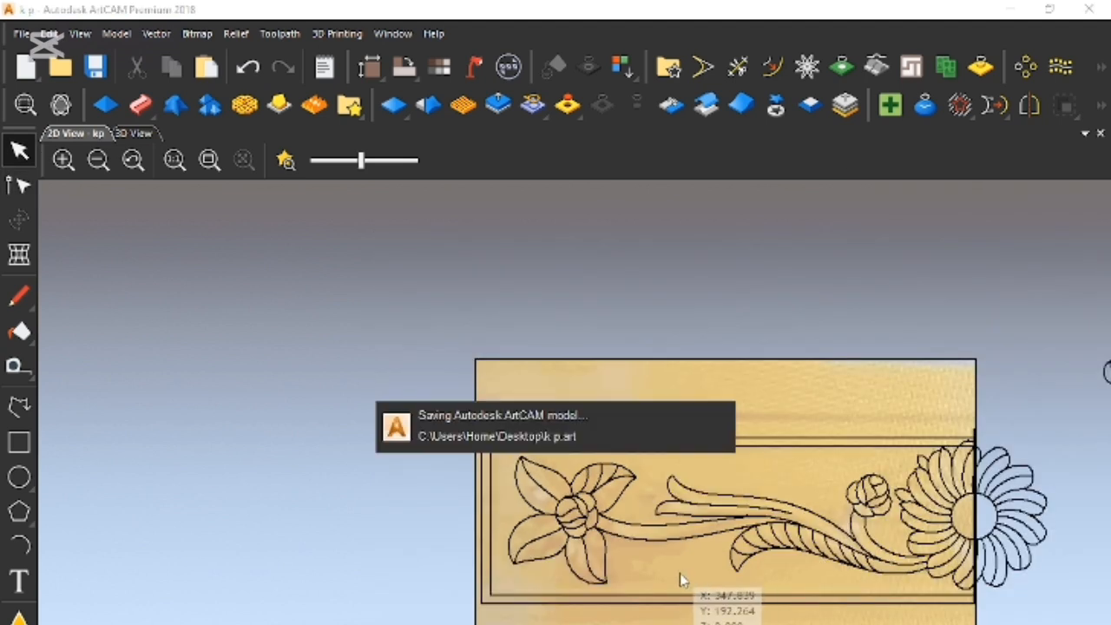
# Increase the background bitmap's contrast slightly so the reference image shows more strongly behind the vectors
pyautogui.scroll(1, 860, 582)
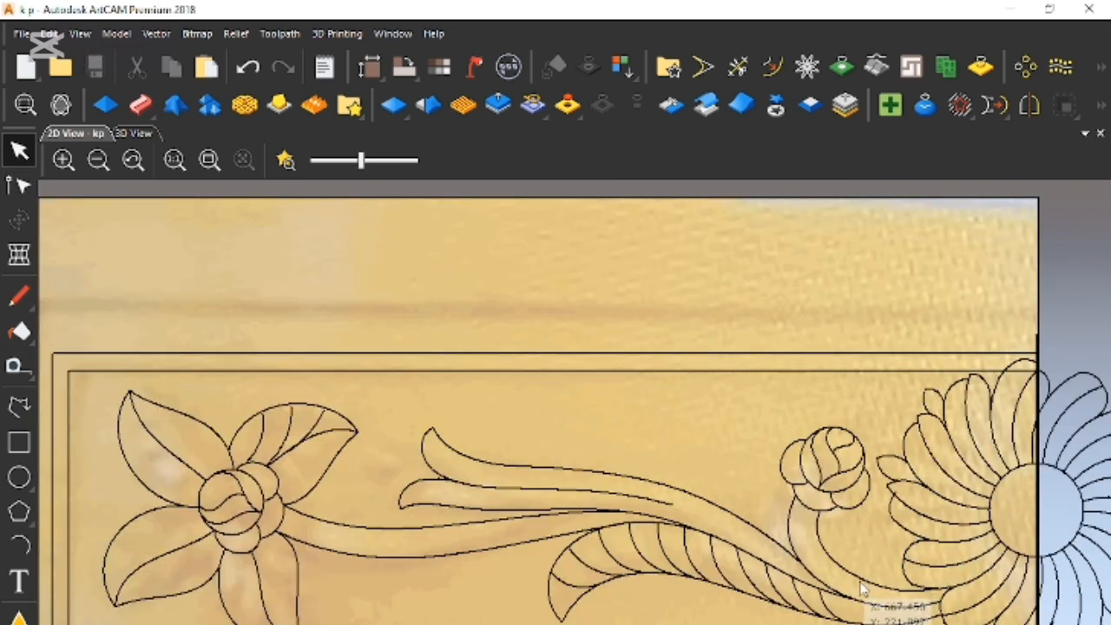
pyautogui.scroll(-1, 862, 589)
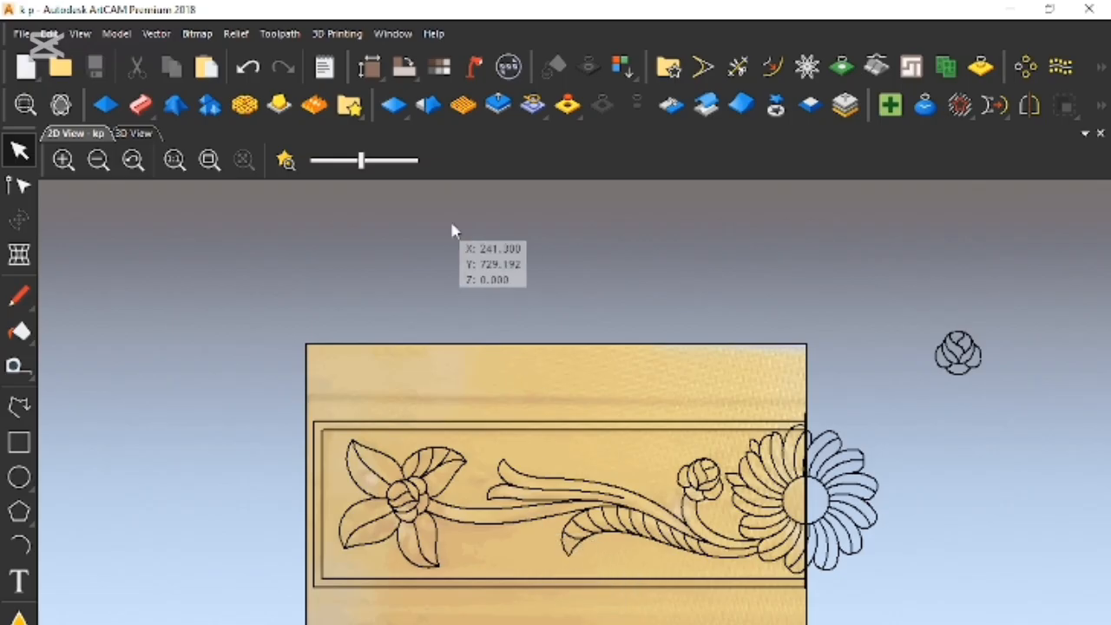
pyautogui.moveTo(362, 160); pyautogui.dragTo(376, 159)
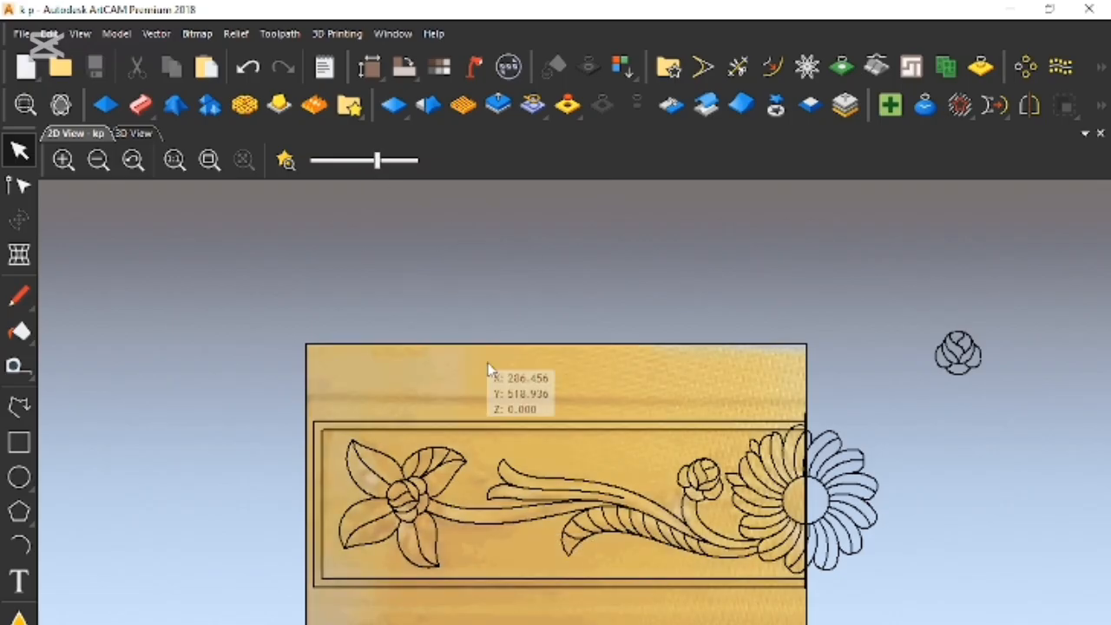
# Add a small third leaf beside the two middle scroll tips with two Start - End - Point On Arc arcs, the lower about 20.6 mm in radius
pyautogui.scroll(1, 591, 521)
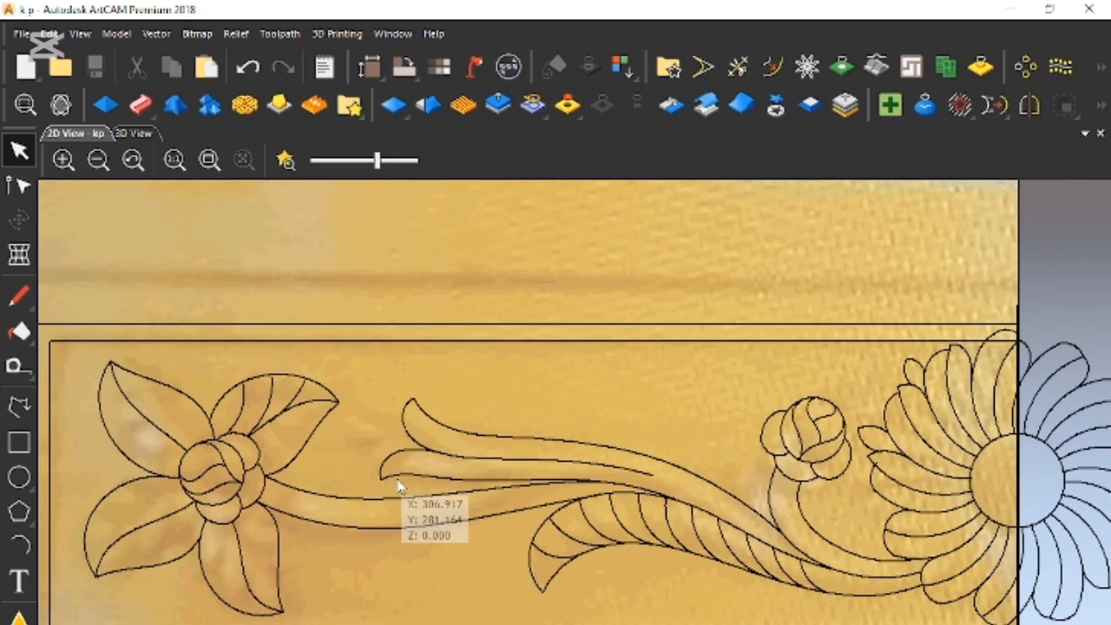
pyautogui.scroll(1, 414, 431)
pyautogui.click(19, 545)
pyautogui.scroll(1, 318, 447)
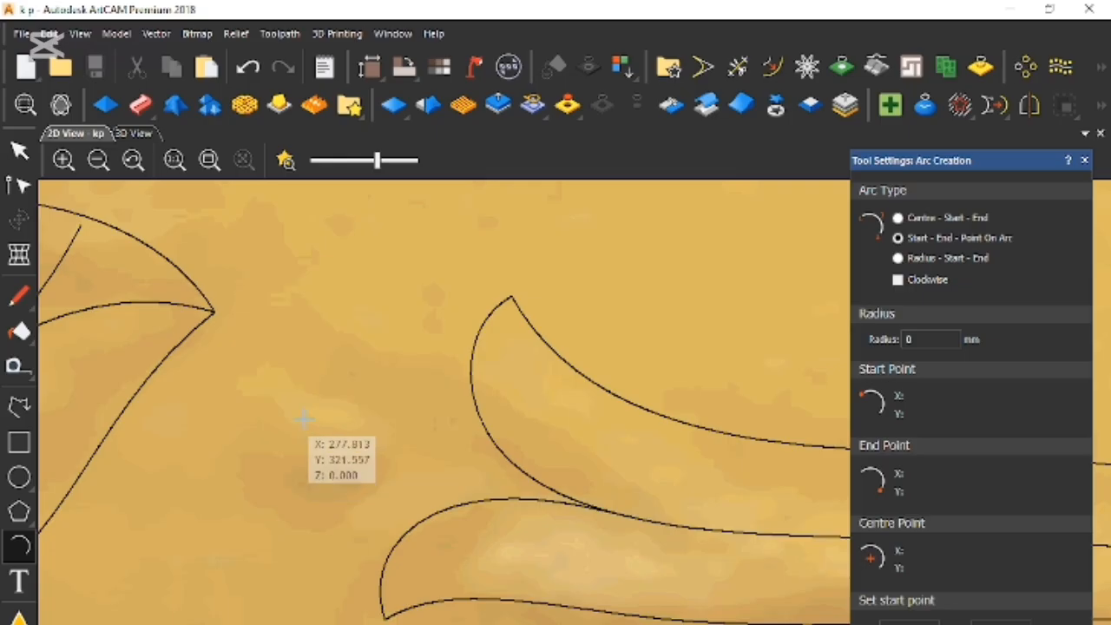
pyautogui.click(304, 420)
pyautogui.click(436, 521)
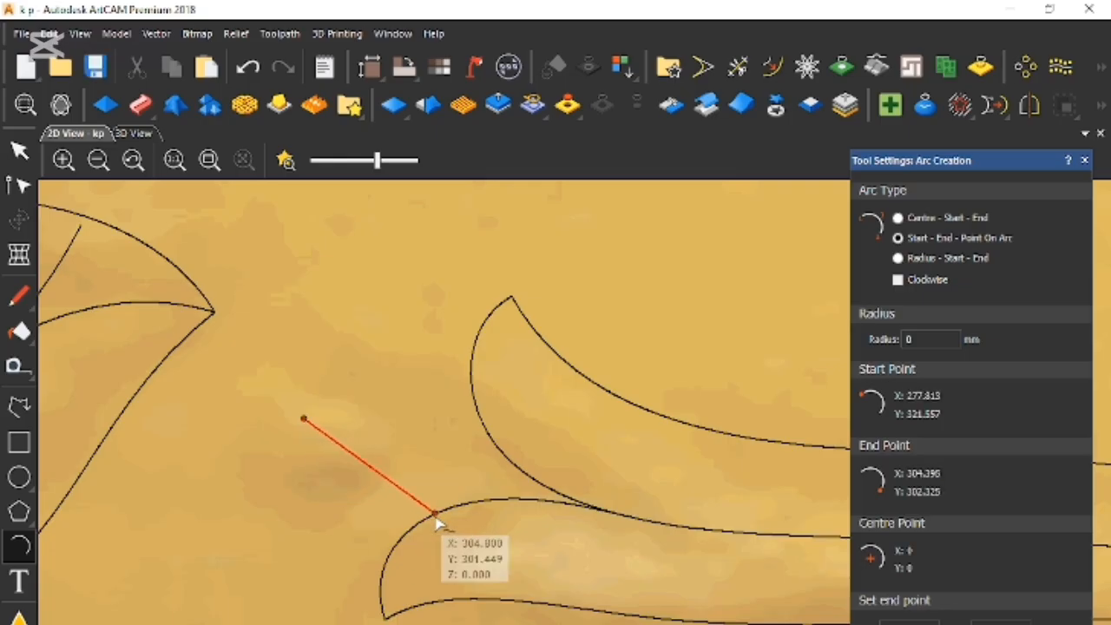
pyautogui.click(392, 514)
pyautogui.click(304, 421)
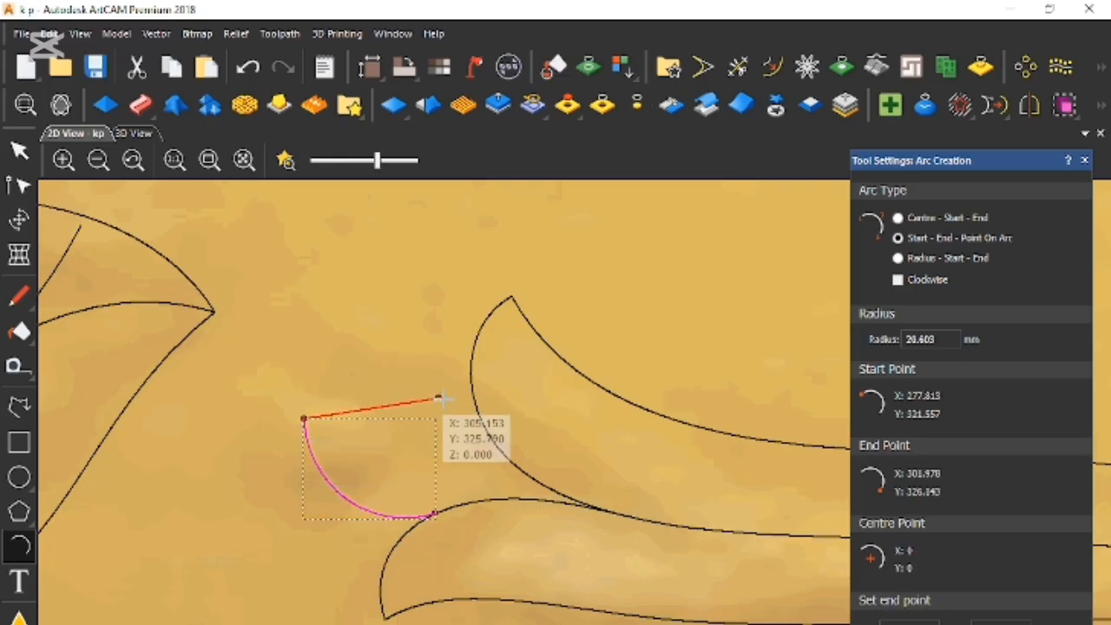
pyautogui.click(483, 424)
pyautogui.click(424, 399)
pyautogui.press('Escape')
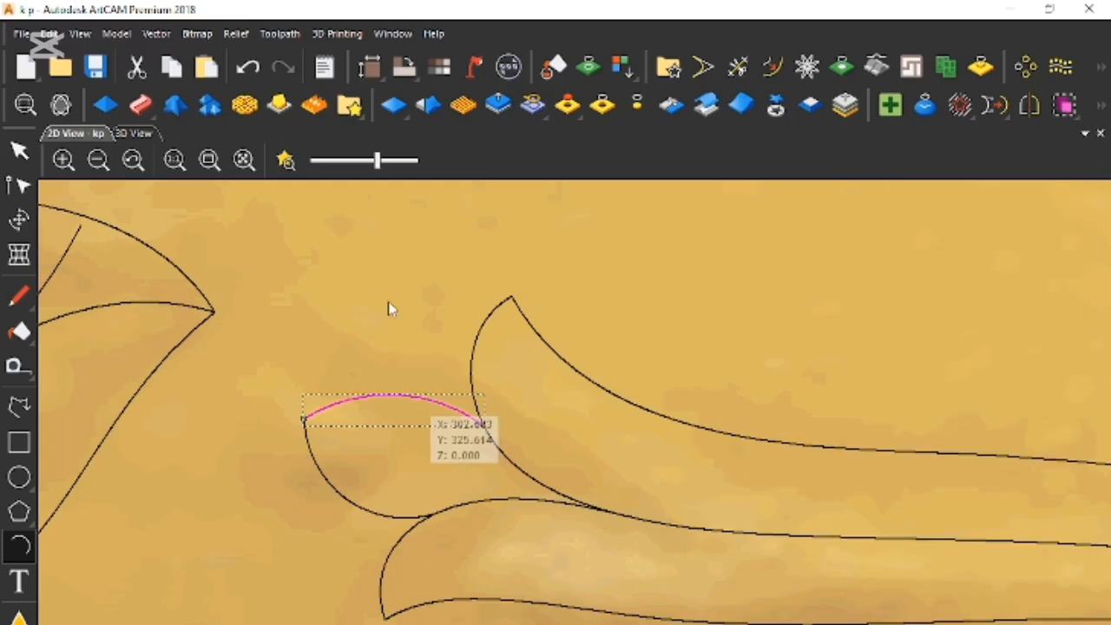
# Deselect the new arc, check the whole design and save the model again
pyautogui.click(572, 439)
pyautogui.scroll(-2, 599, 491)
pyautogui.scroll(-2, 683, 571)
pyautogui.scroll(2, 808, 547)
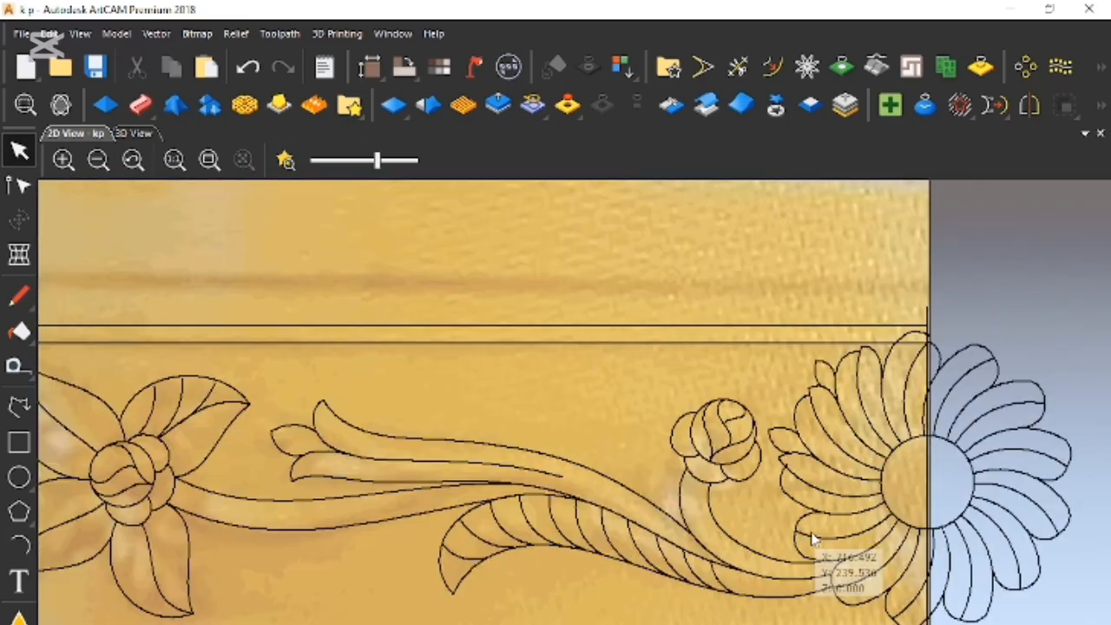
pyautogui.hotkey('ctrl', 's')
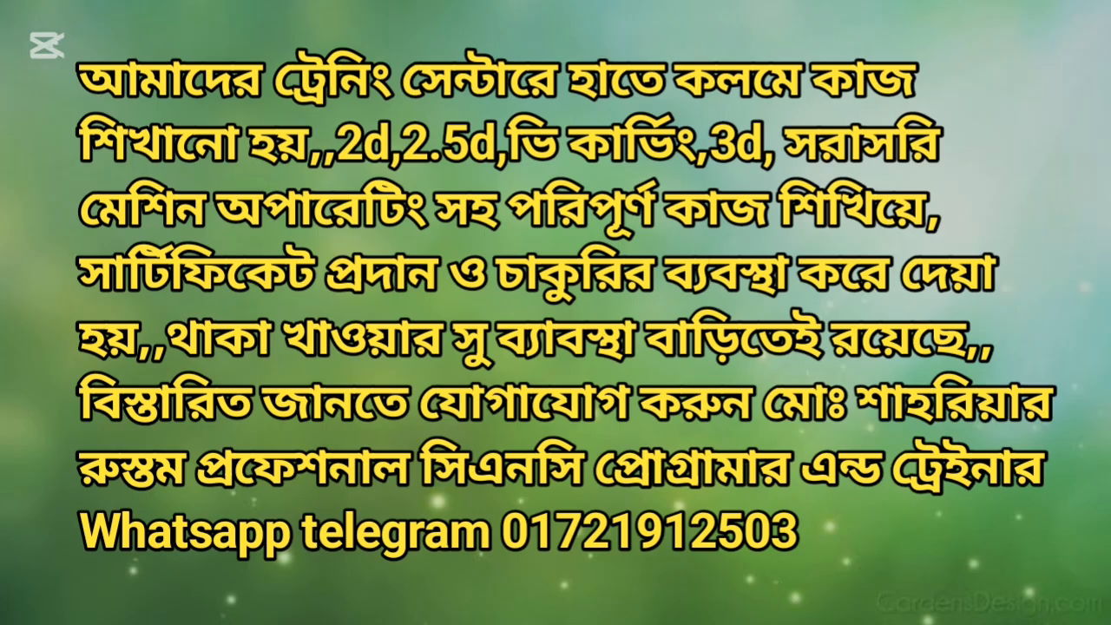